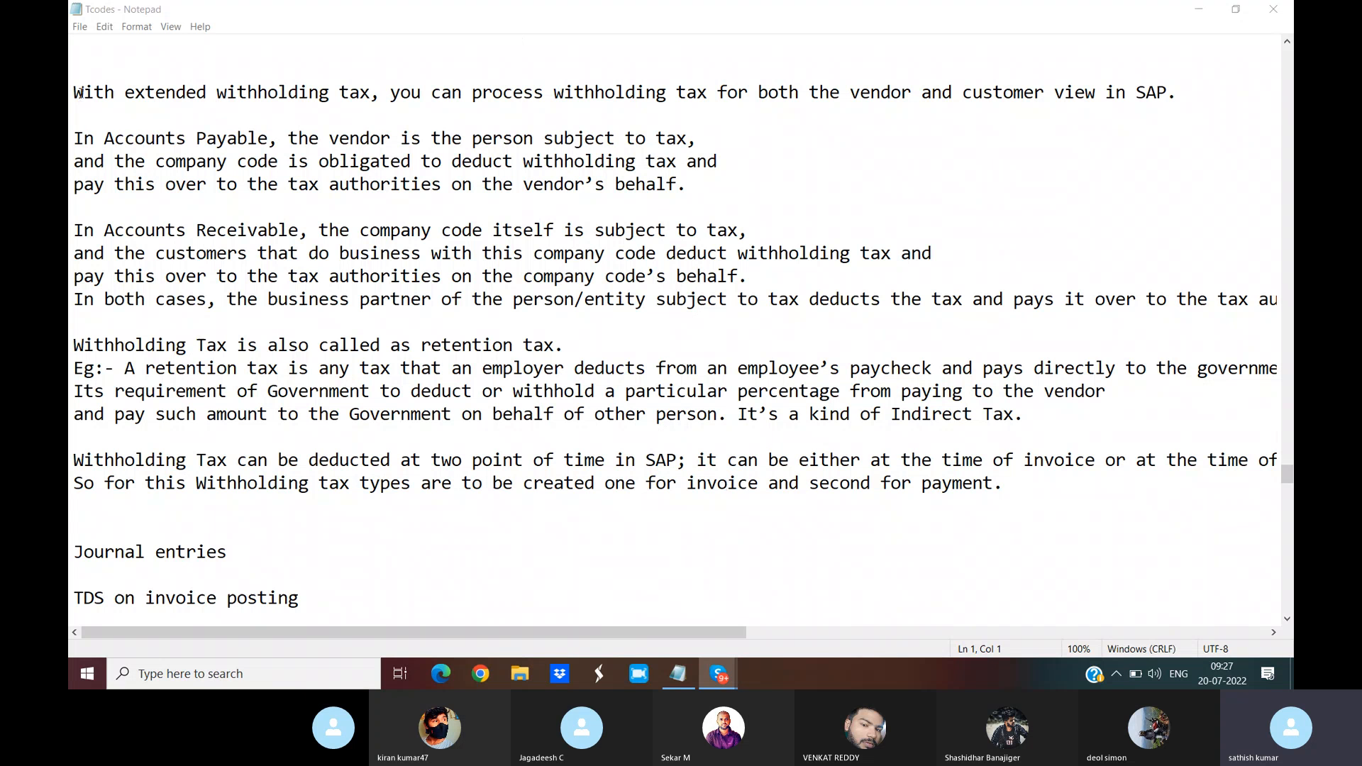
# Step: Highlight the explanation of extended withholding tax for Accounts Payable, Receivable and the two tax types
pyautogui.moveTo(75, 93); pyautogui.dragTo(1233, 93)
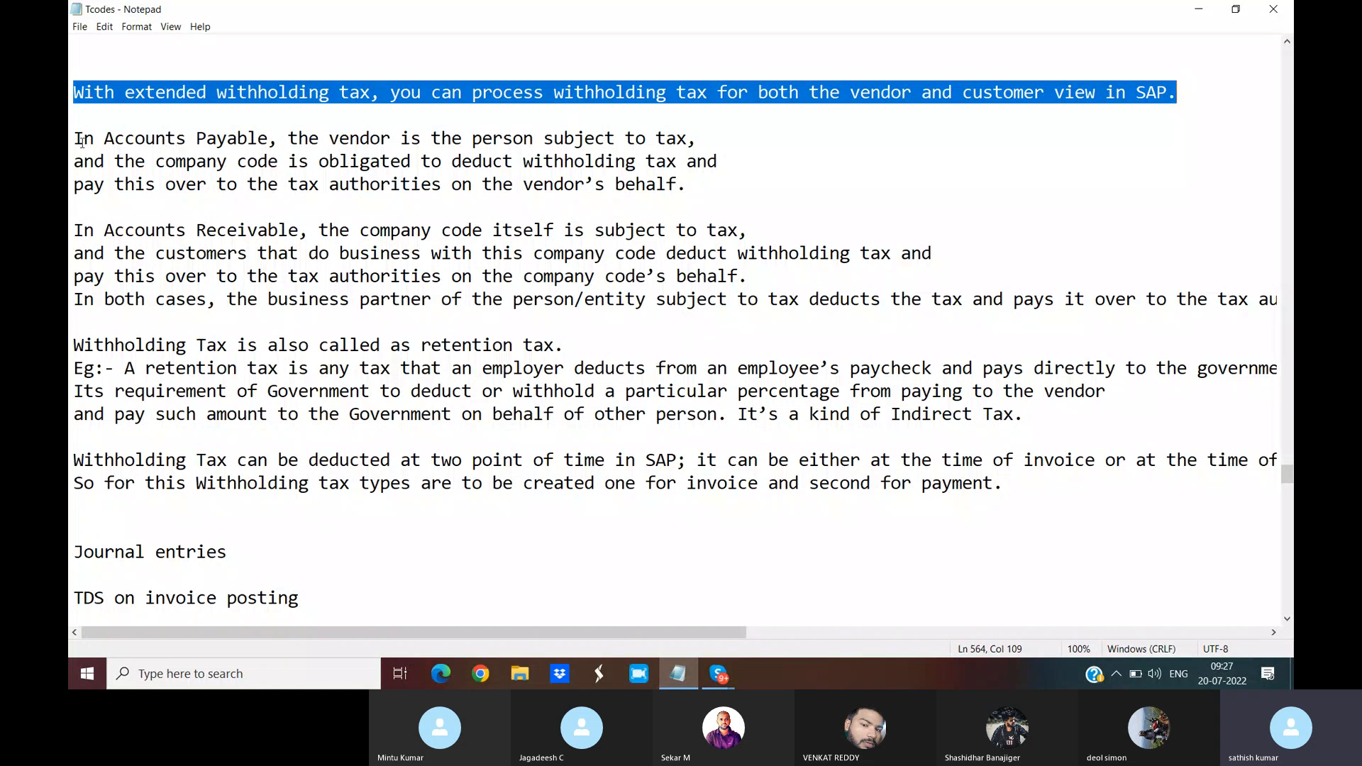
pyautogui.moveTo(74, 139); pyautogui.dragTo(712, 139)
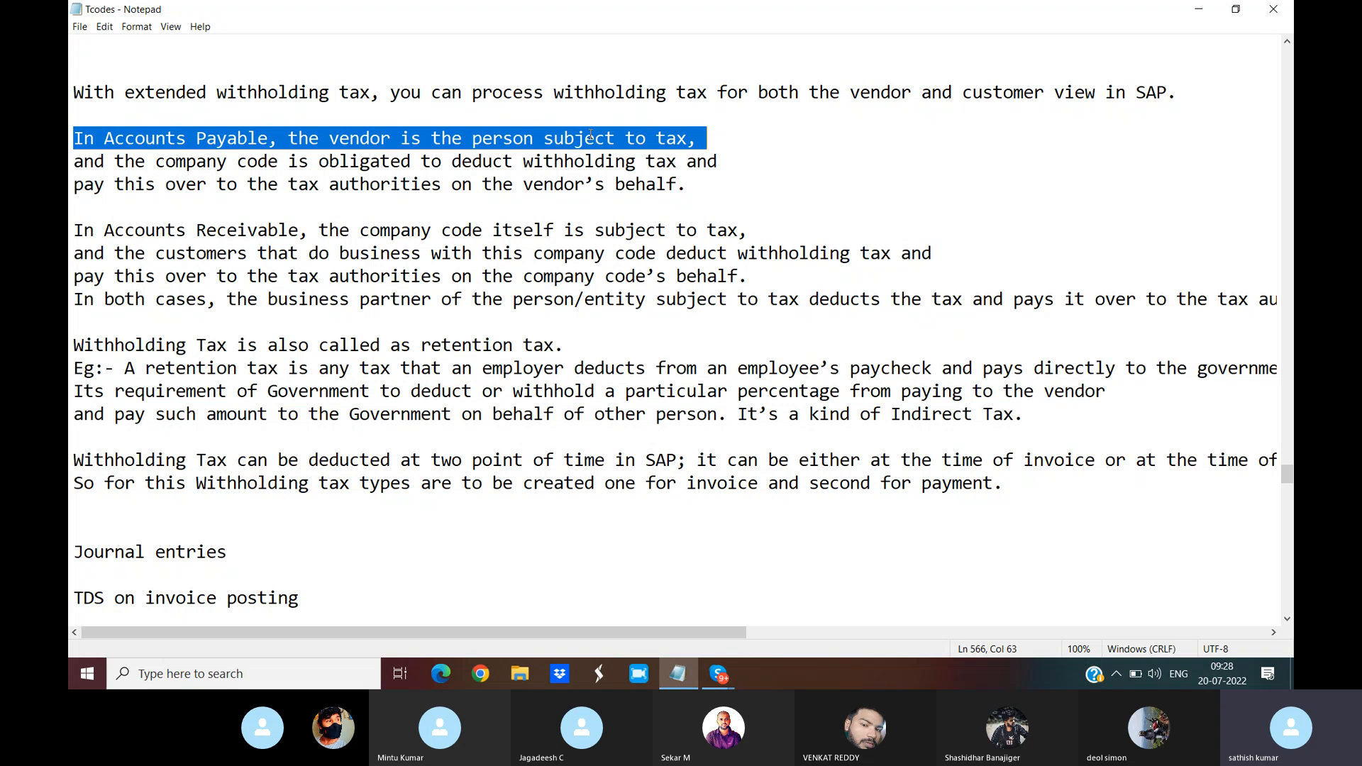
pyautogui.moveTo(74, 231); pyautogui.dragTo(767, 236)
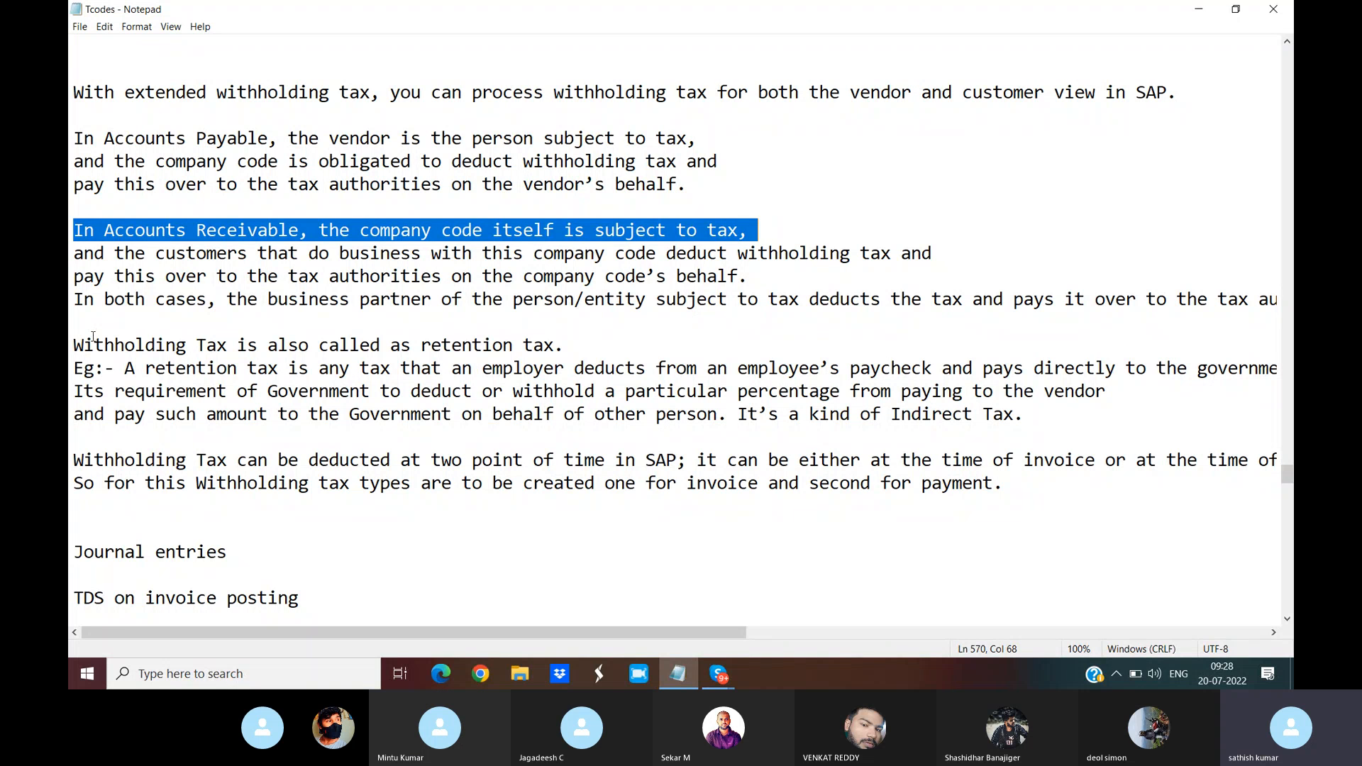
pyautogui.moveTo(74, 311); pyautogui.dragTo(801, 305)
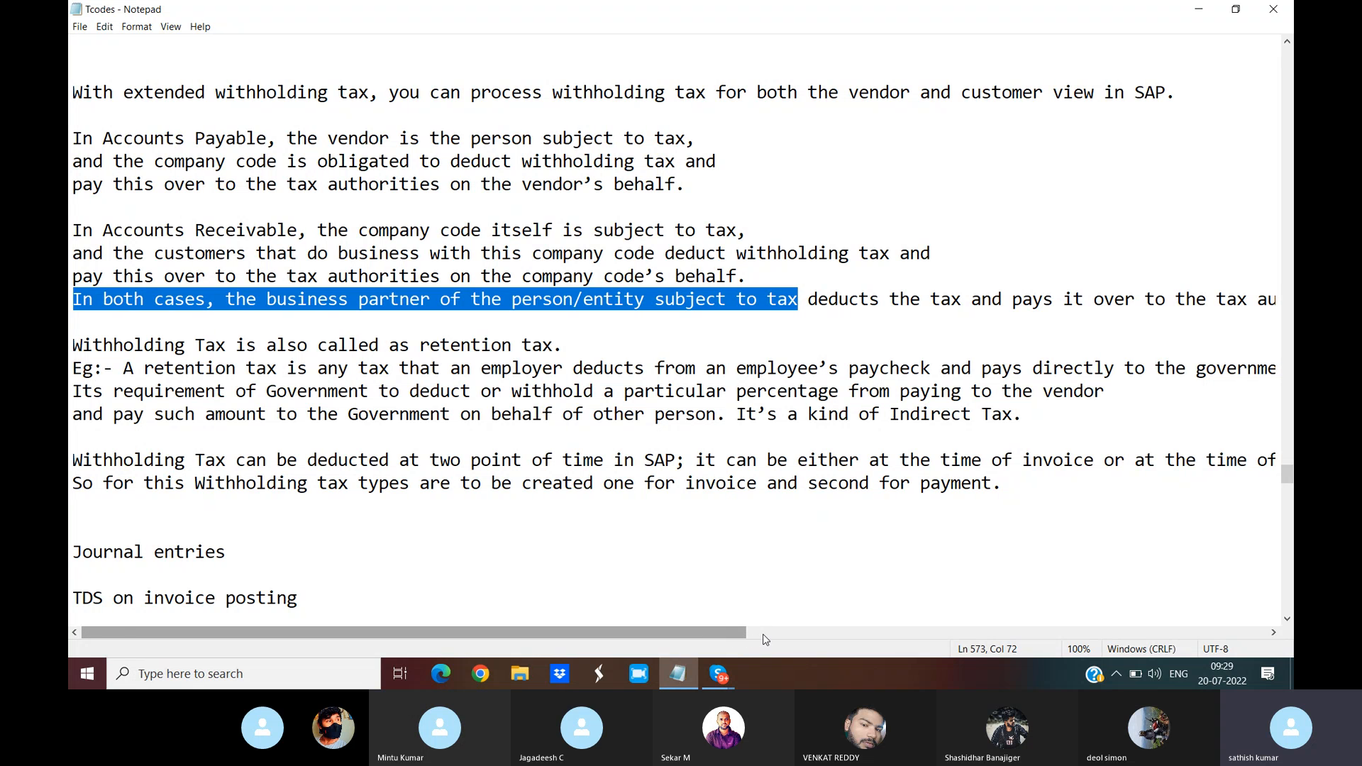
pyautogui.hscroll(3, 721, 640)
pyautogui.moveTo(718, 635); pyautogui.dragTo(653, 648)
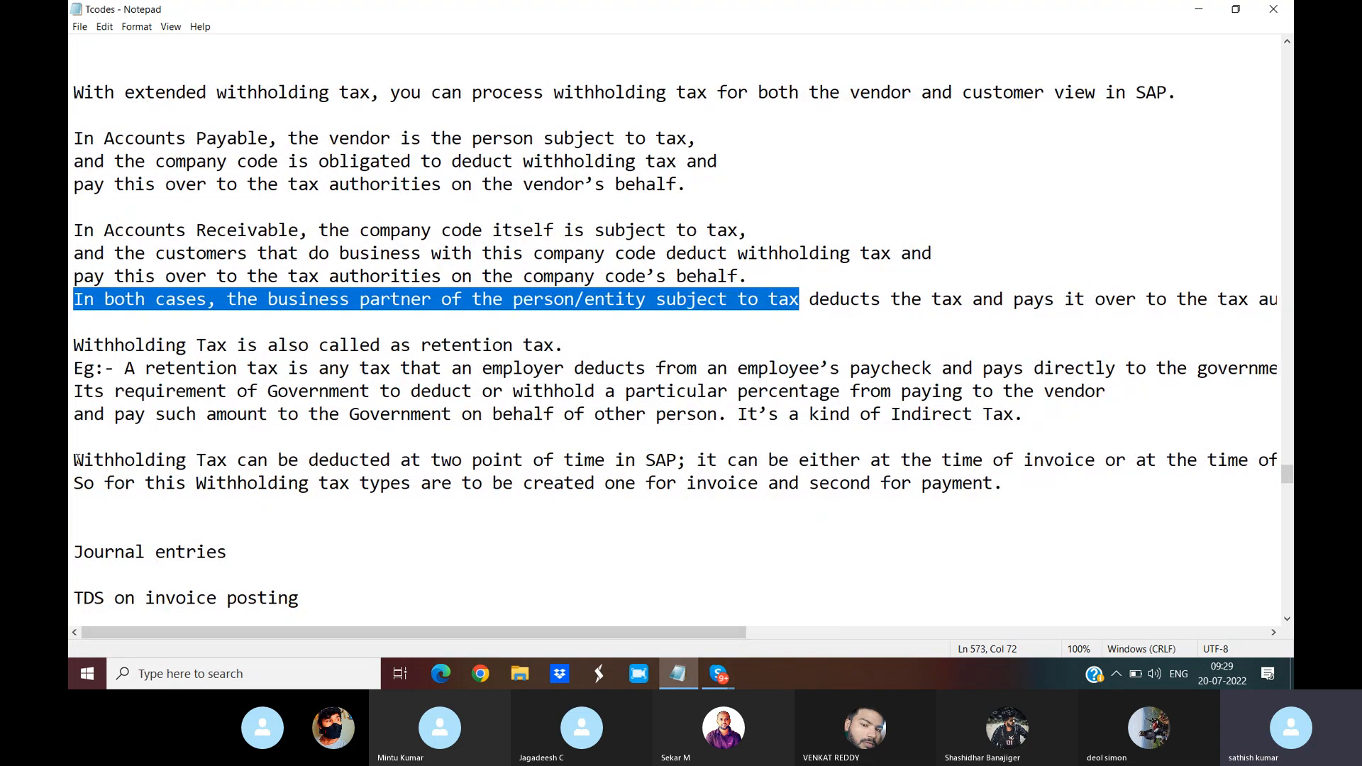
pyautogui.moveTo(72, 460); pyautogui.dragTo(687, 467)
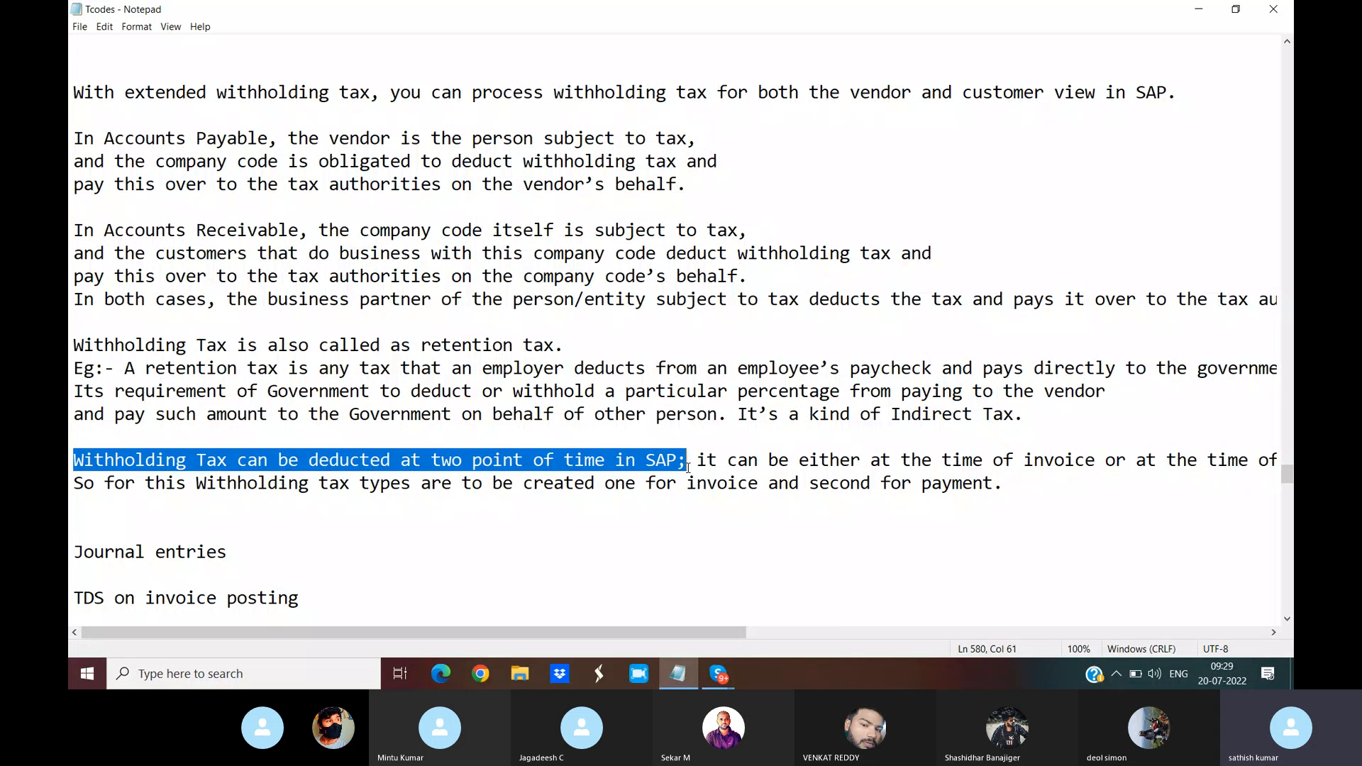
pyautogui.moveTo(715, 637); pyautogui.dragTo(782, 637)
pyautogui.moveTo(567, 461); pyautogui.dragTo(1260, 464)
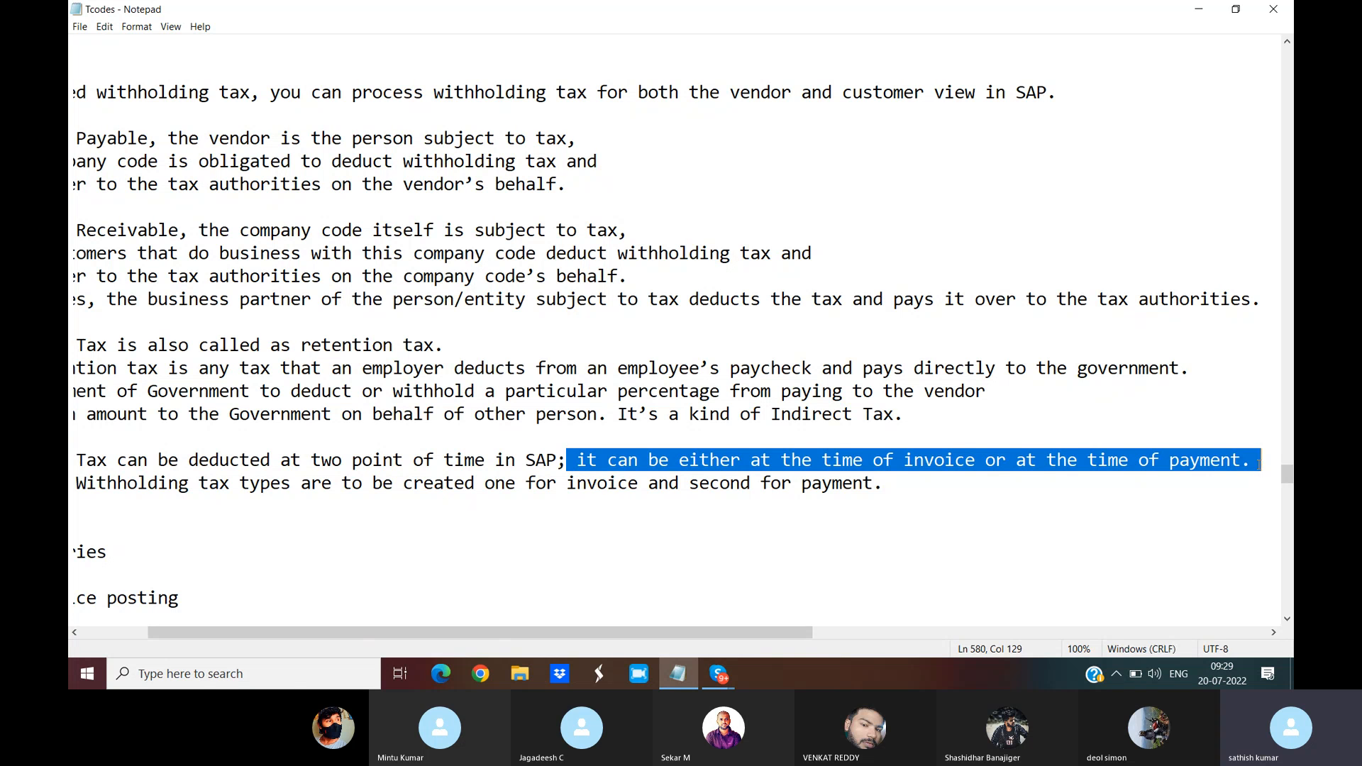
pyautogui.moveTo(730, 637); pyautogui.dragTo(653, 635)
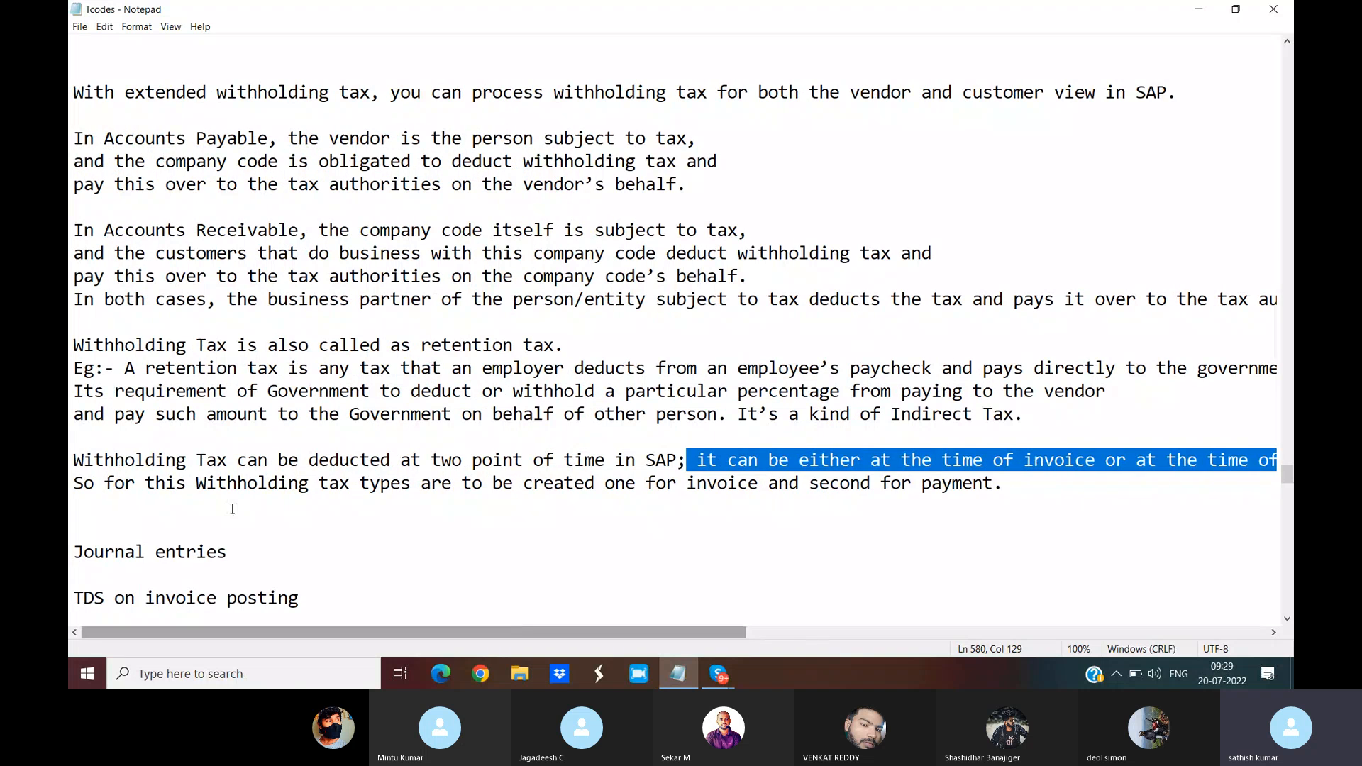
pyautogui.moveTo(73, 486); pyautogui.dragTo(1011, 495)
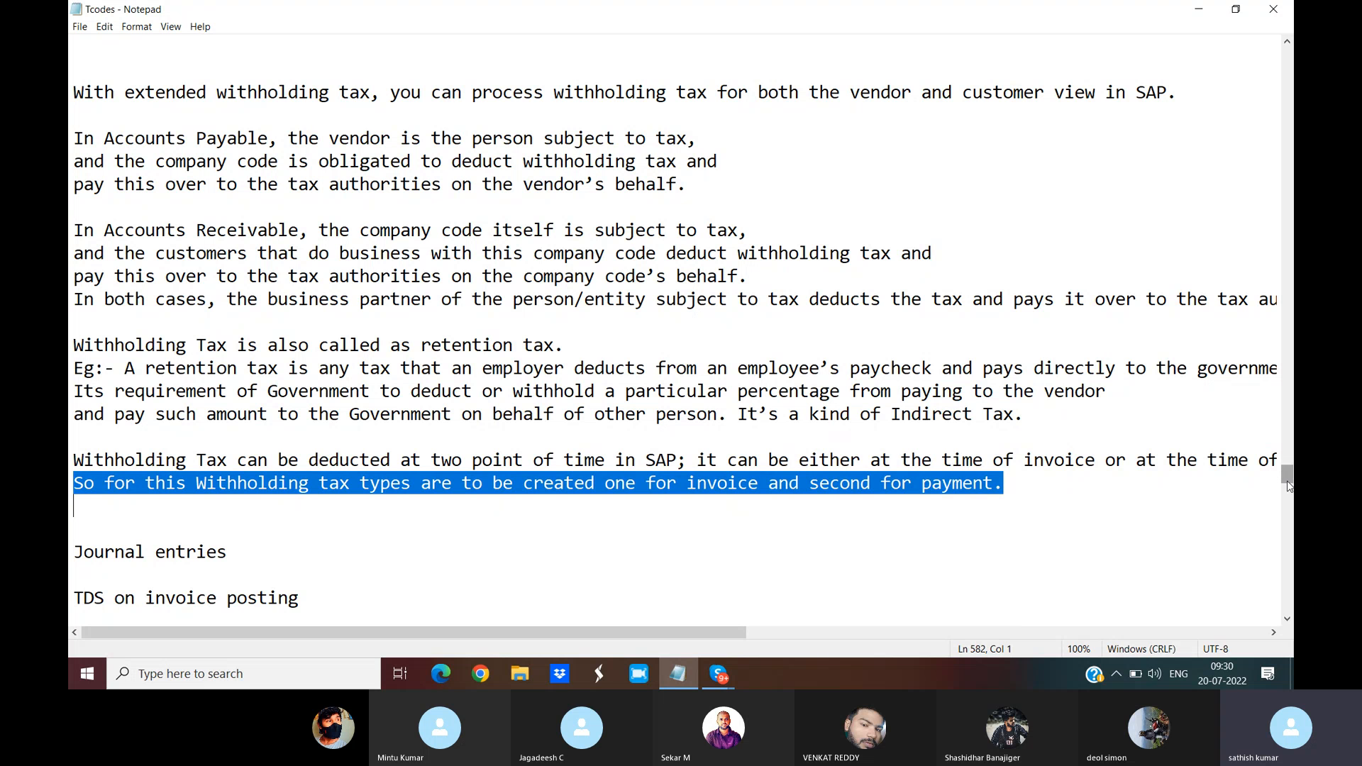
pyautogui.moveTo(1289, 481); pyautogui.dragTo(1289, 490)
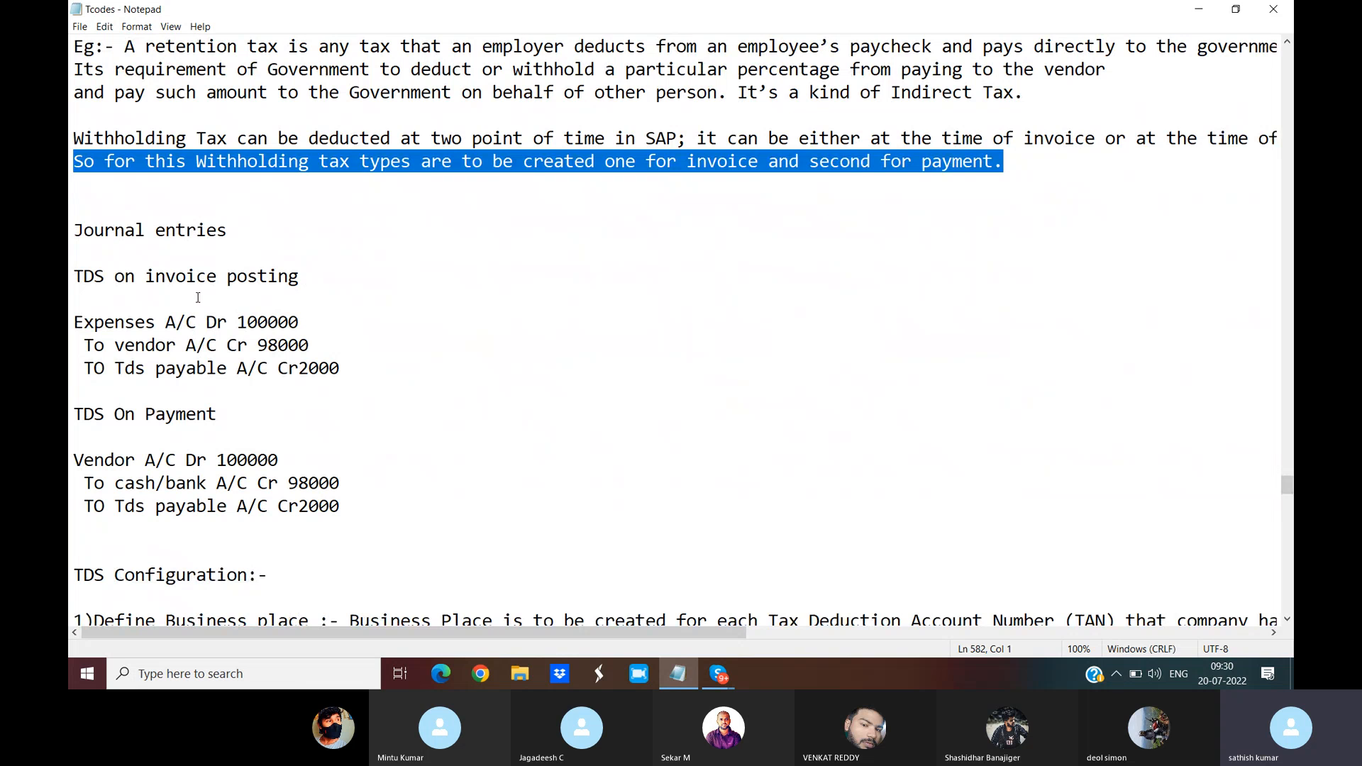
# Step: Highlight the TDS journal entries: invoice posting 100000/98000/2000 and the payment posting lines
pyautogui.moveTo(74, 231); pyautogui.dragTo(225, 231)
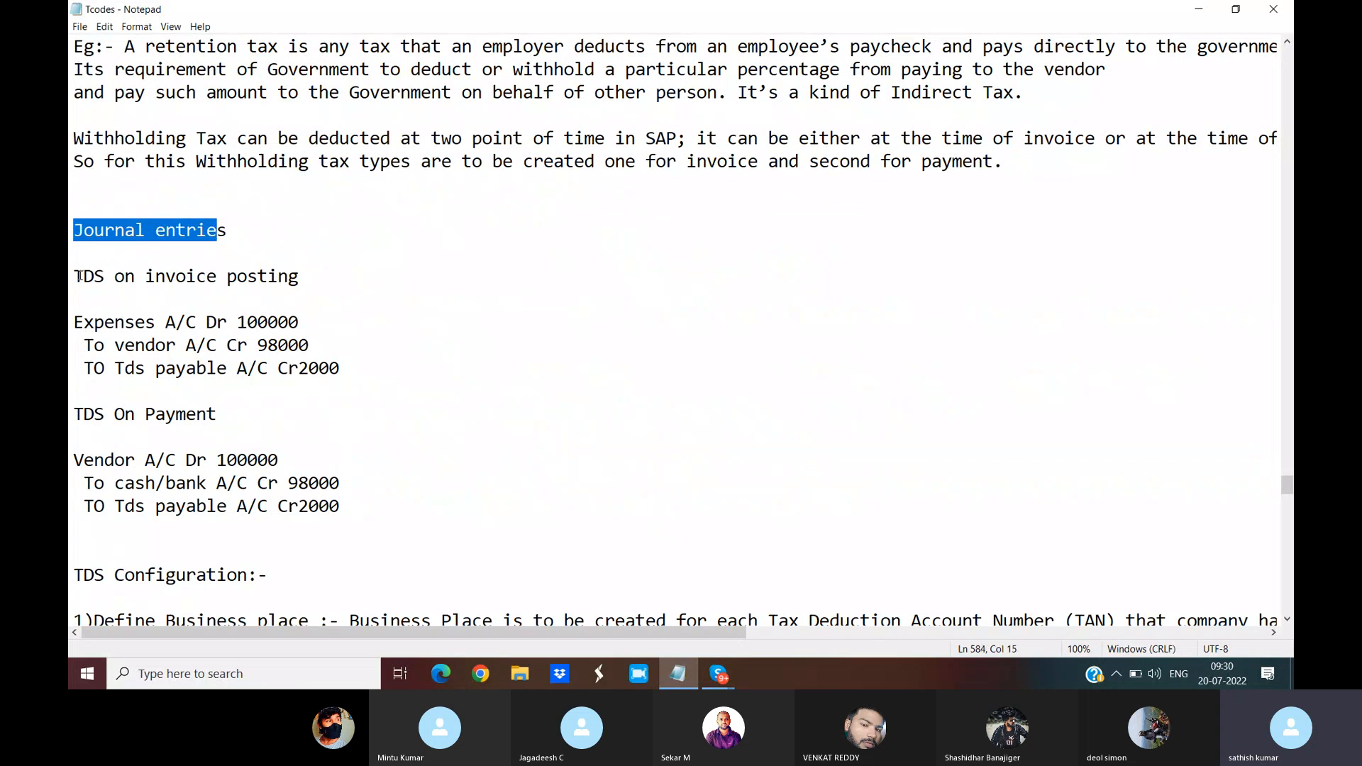
pyautogui.moveTo(85, 276); pyautogui.dragTo(316, 278)
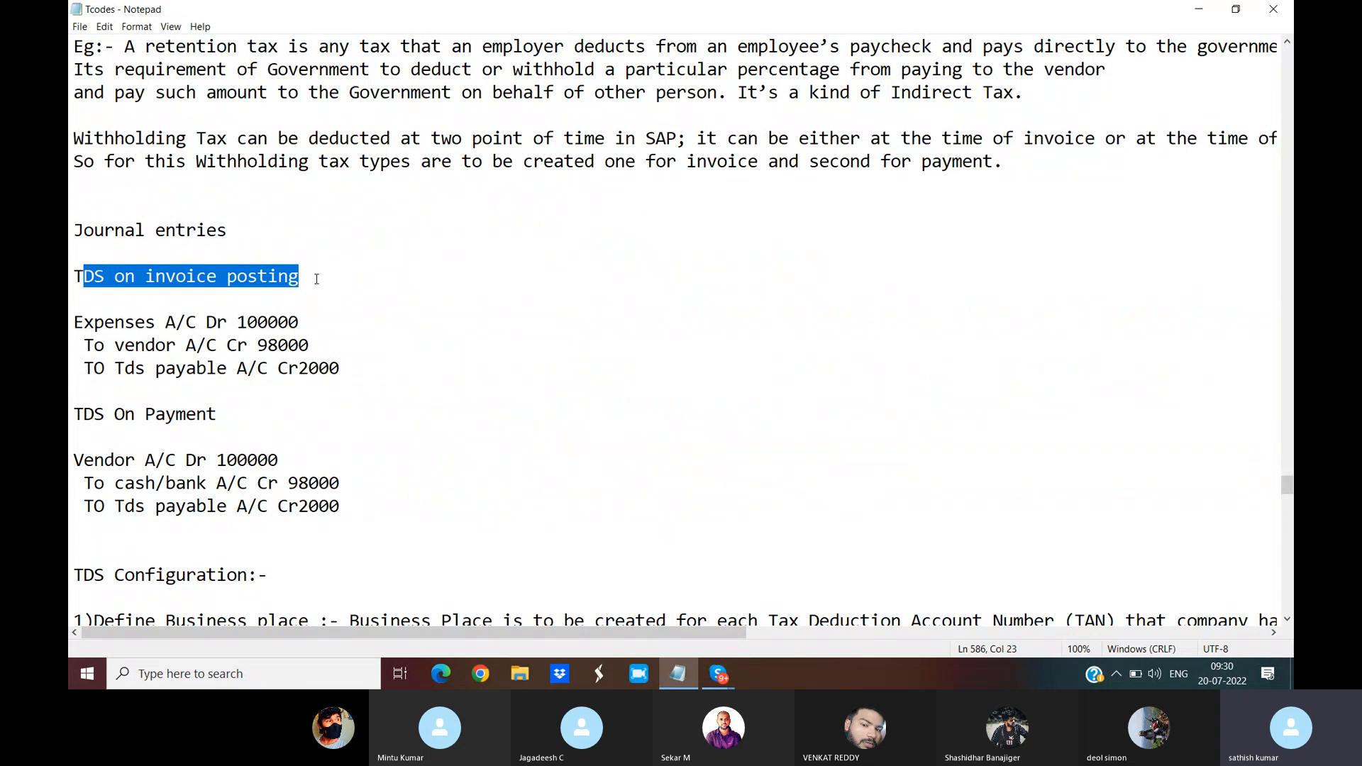
pyautogui.moveTo(75, 323); pyautogui.dragTo(314, 323)
pyautogui.moveTo(83, 345); pyautogui.dragTo(333, 344)
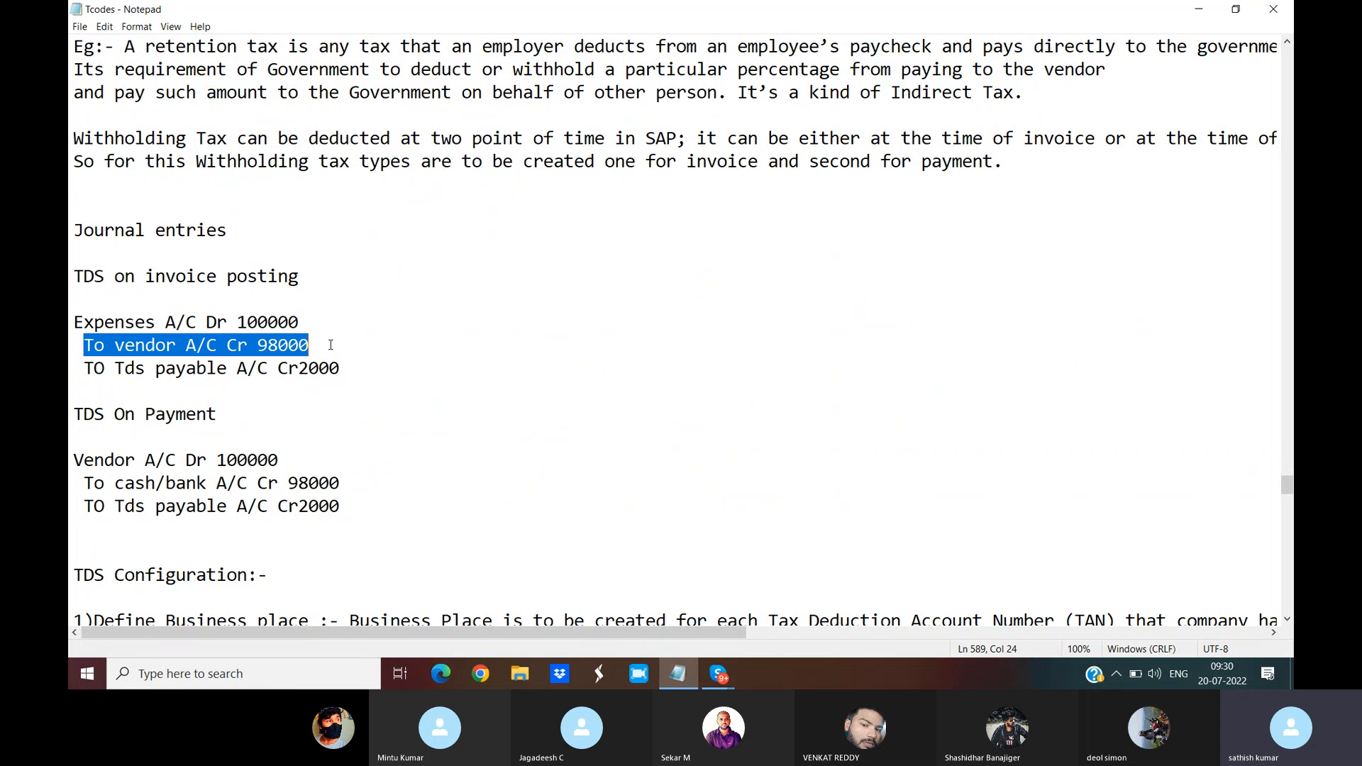
pyautogui.moveTo(83, 369); pyautogui.dragTo(373, 369)
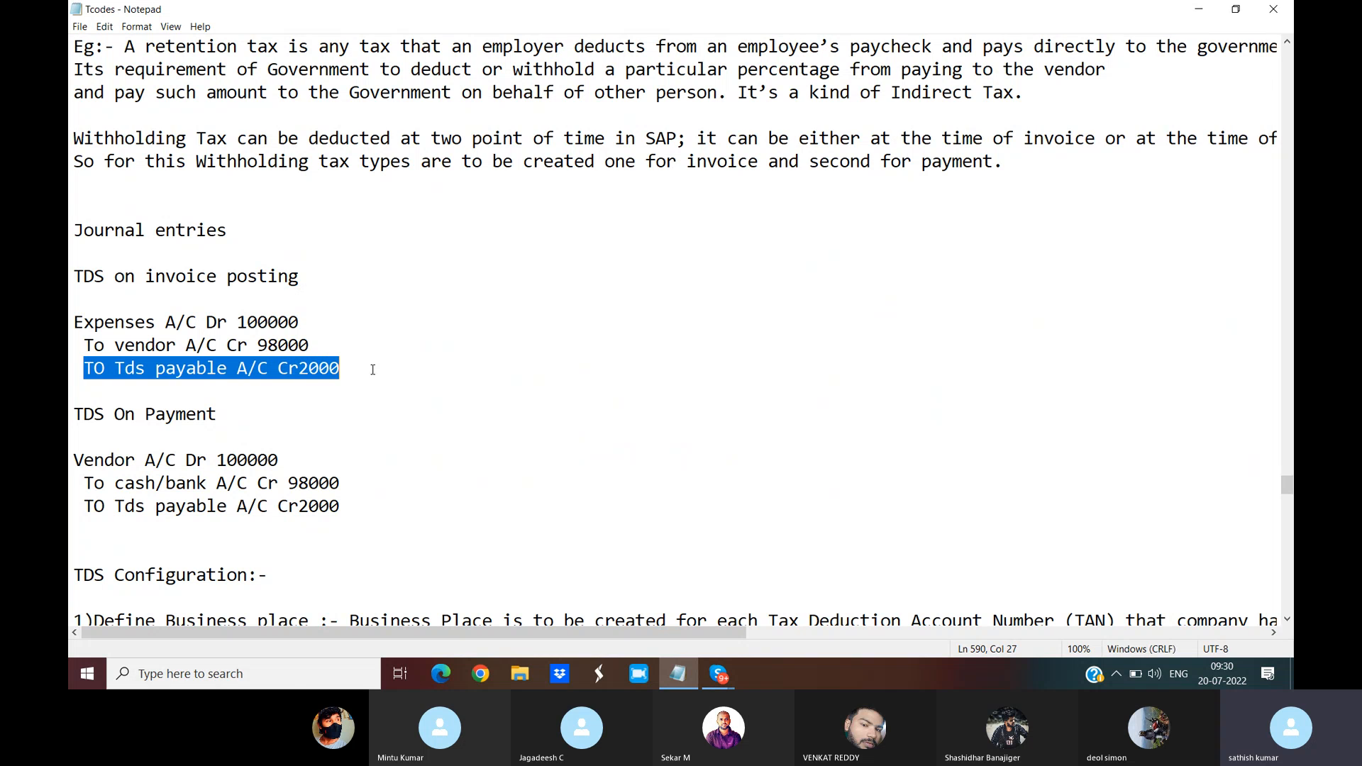
pyautogui.moveTo(154, 276); pyautogui.dragTo(336, 276)
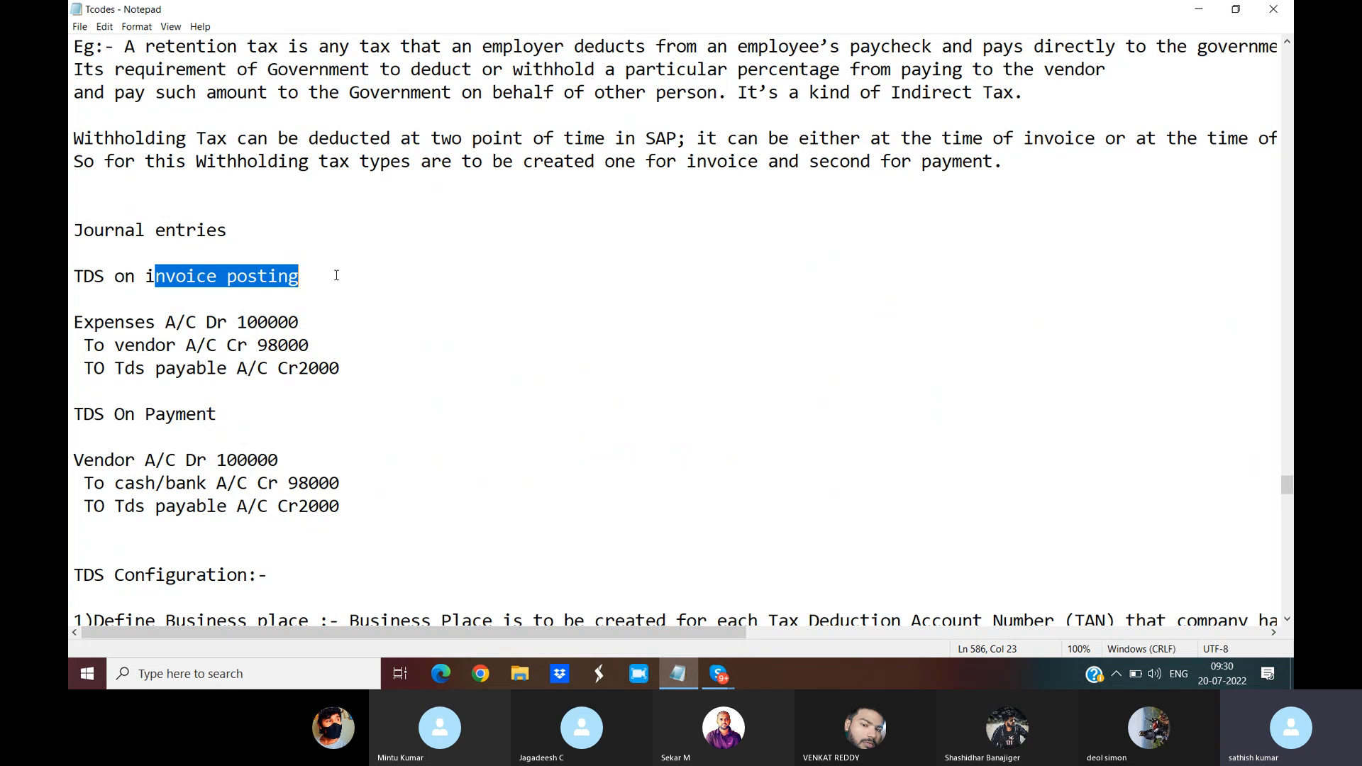
pyautogui.moveTo(71, 414); pyautogui.dragTo(217, 413)
pyautogui.click(71, 461)
pyautogui.moveTo(72, 461); pyautogui.dragTo(305, 462)
pyautogui.moveTo(84, 484); pyautogui.dragTo(359, 488)
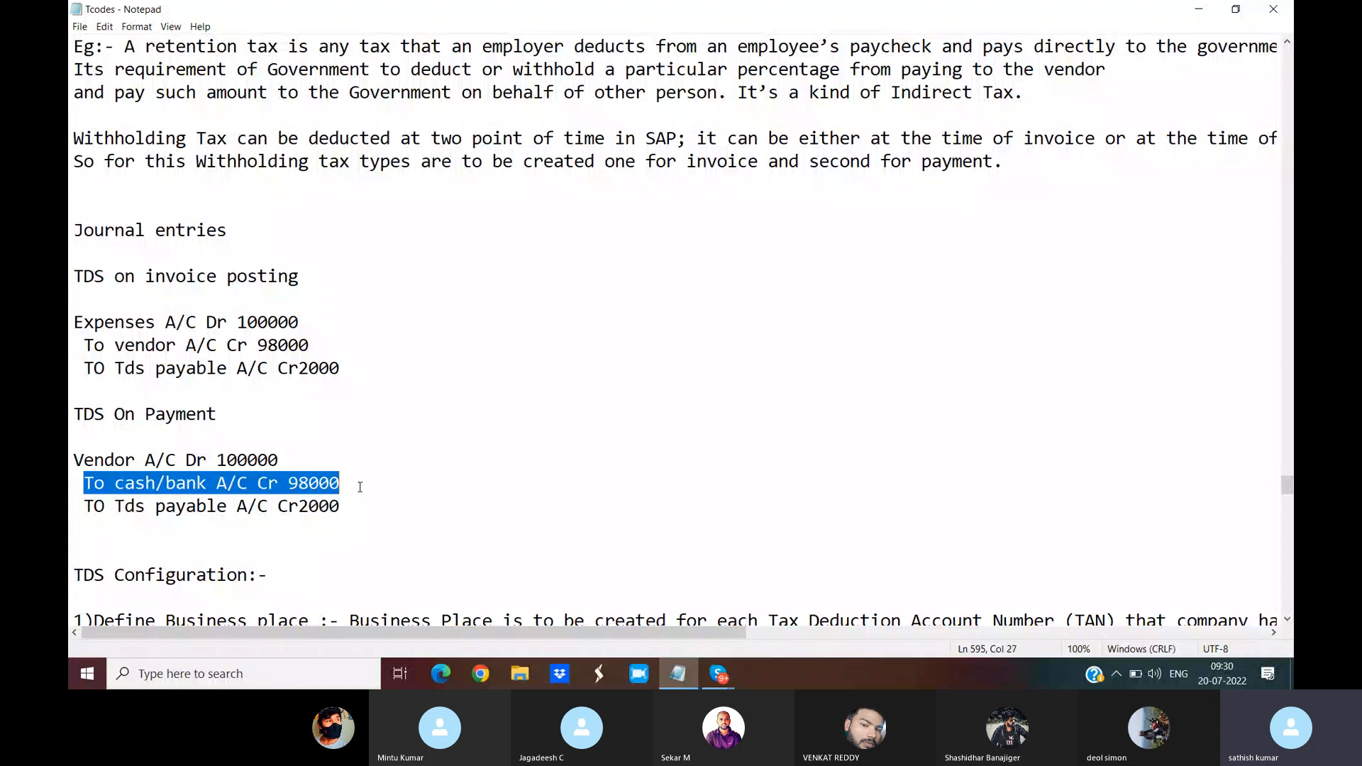
pyautogui.moveTo(87, 506); pyautogui.dragTo(348, 510)
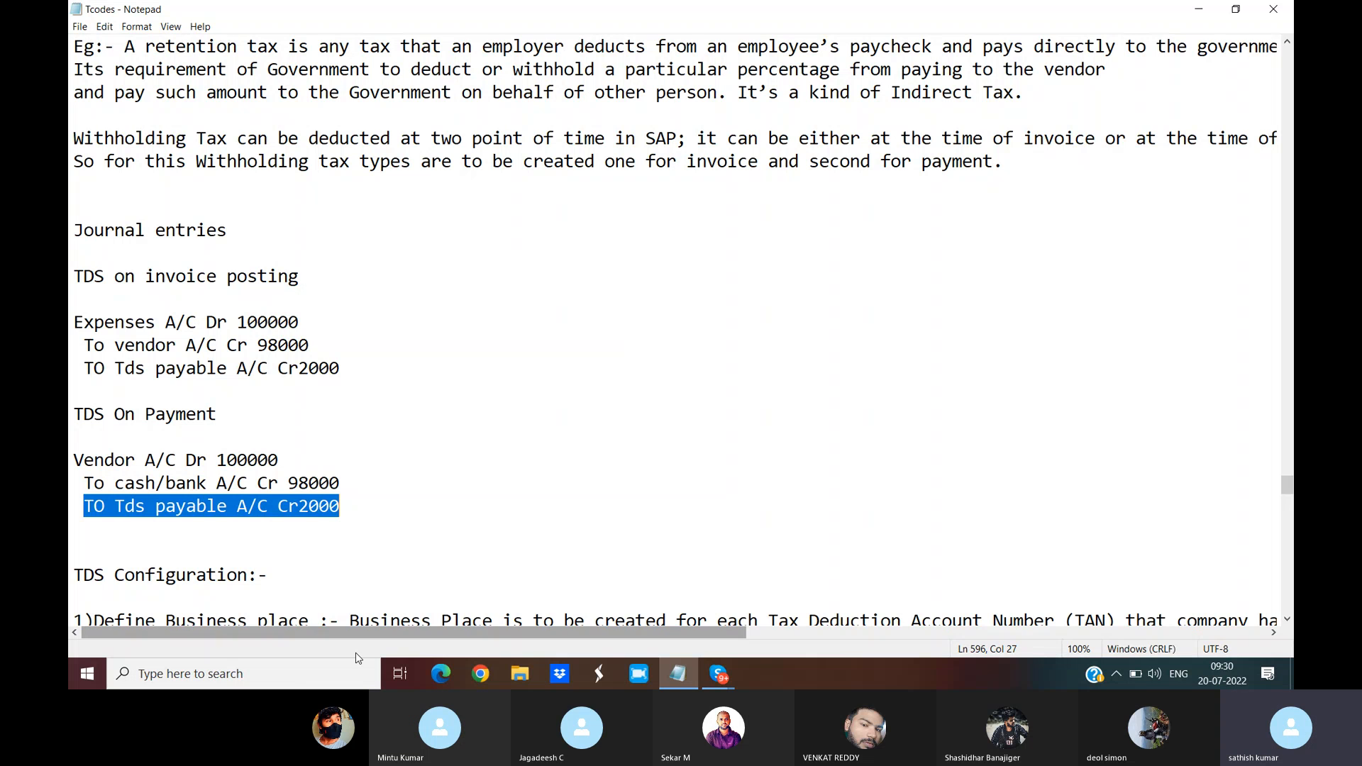
# Step: Search Windows for 'remote desktop connection' and launch the app
pyautogui.click(224, 675)
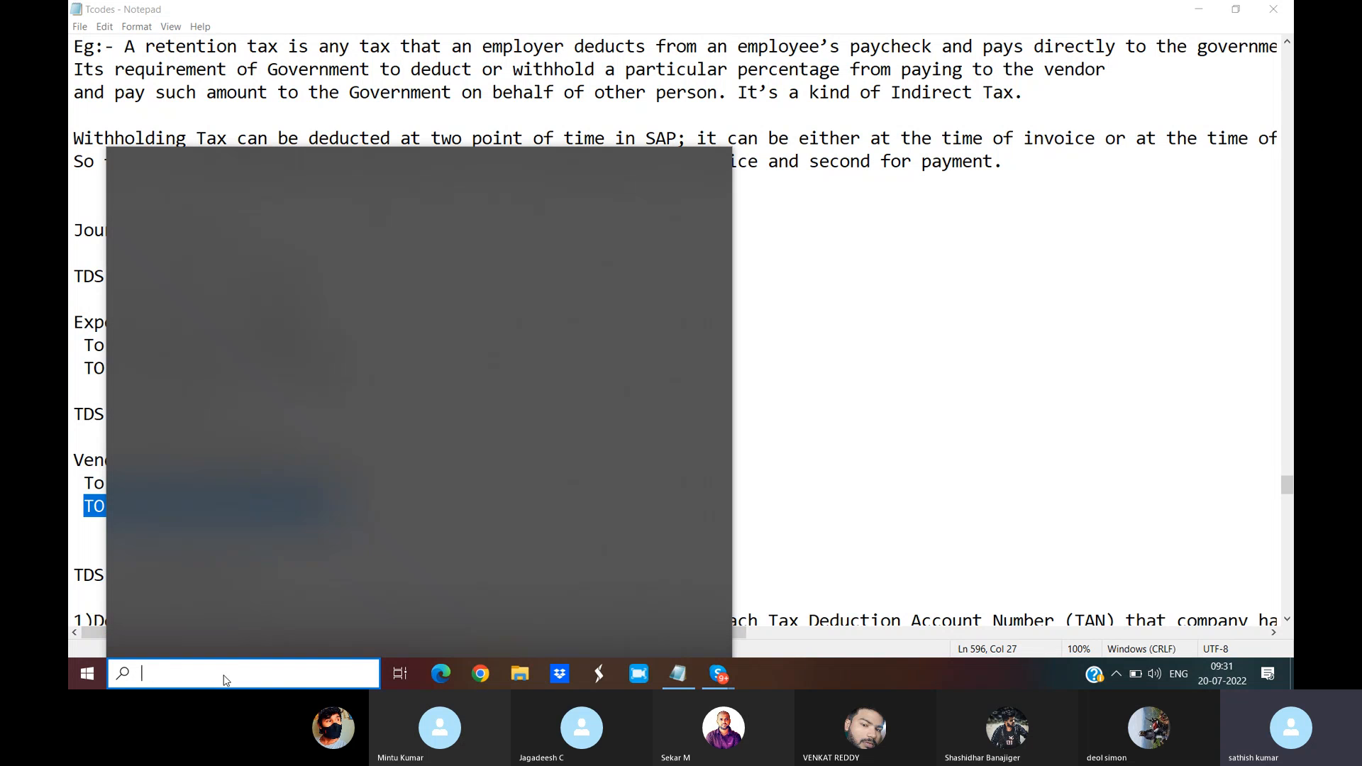
pyautogui.write('remote')
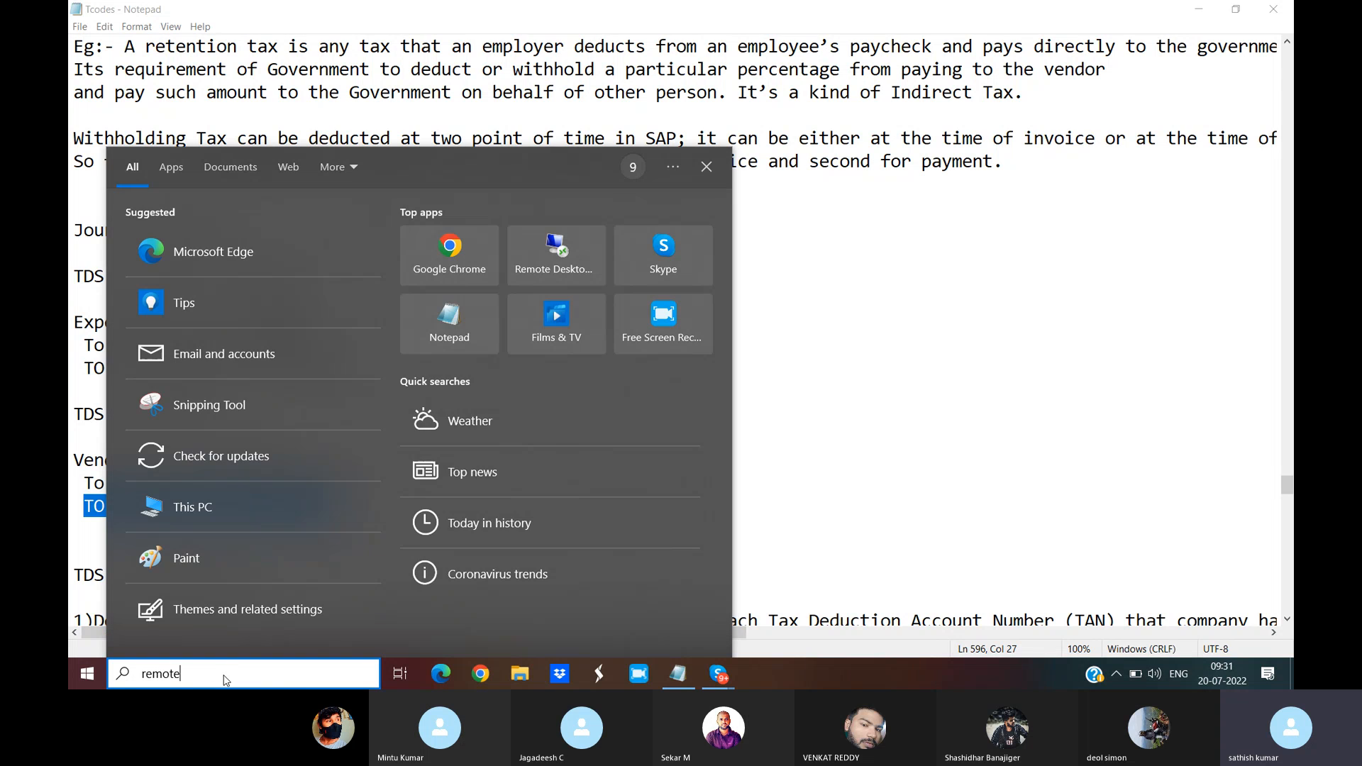
pyautogui.write(' desktop')
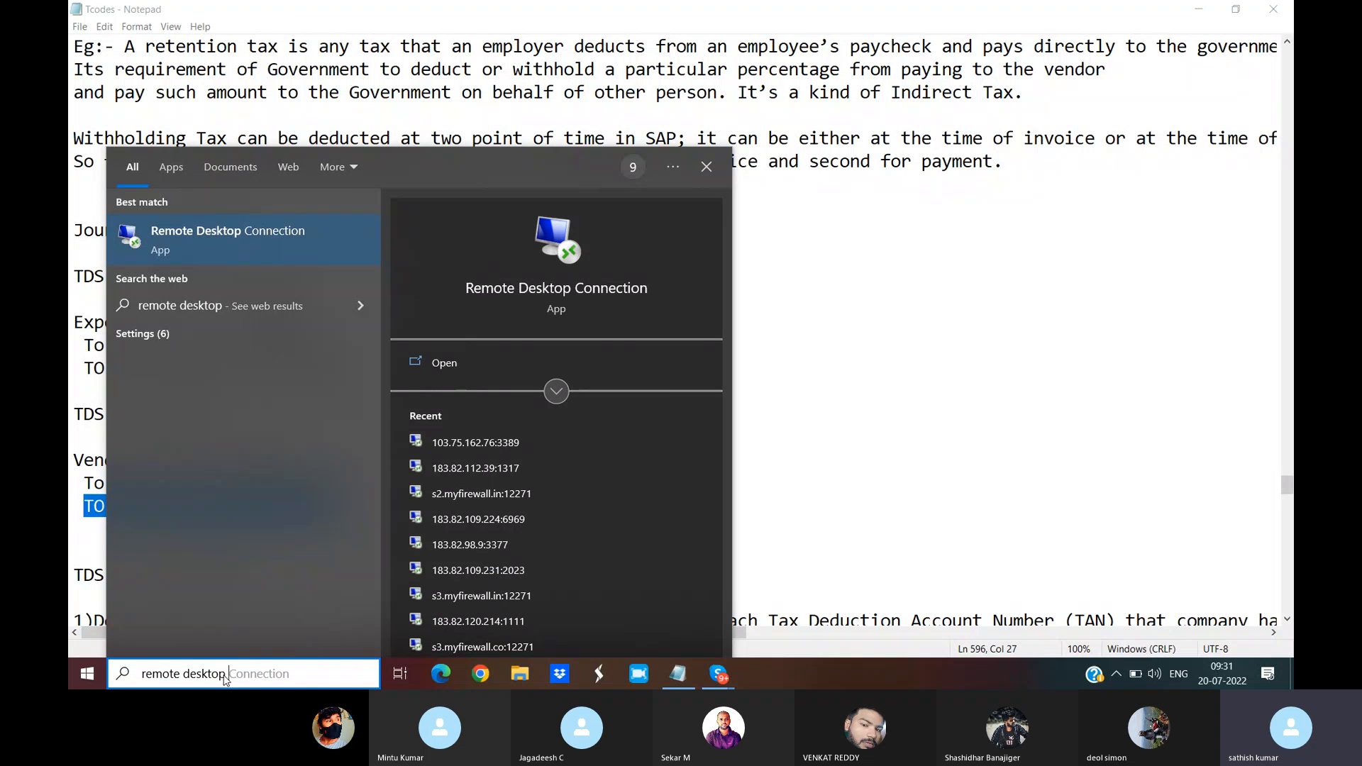
pyautogui.write(' conee')
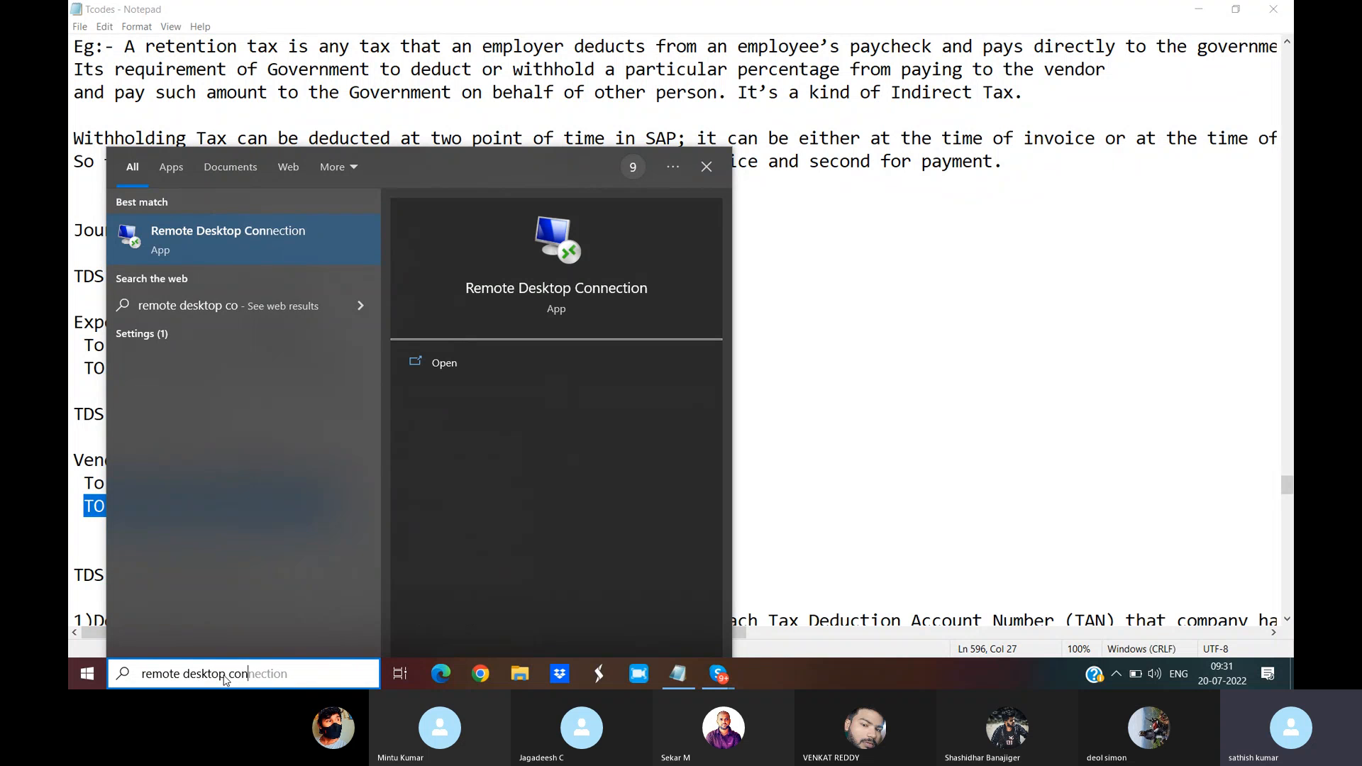
pyautogui.press('BackSpace')
pyautogui.press('BackSpace')
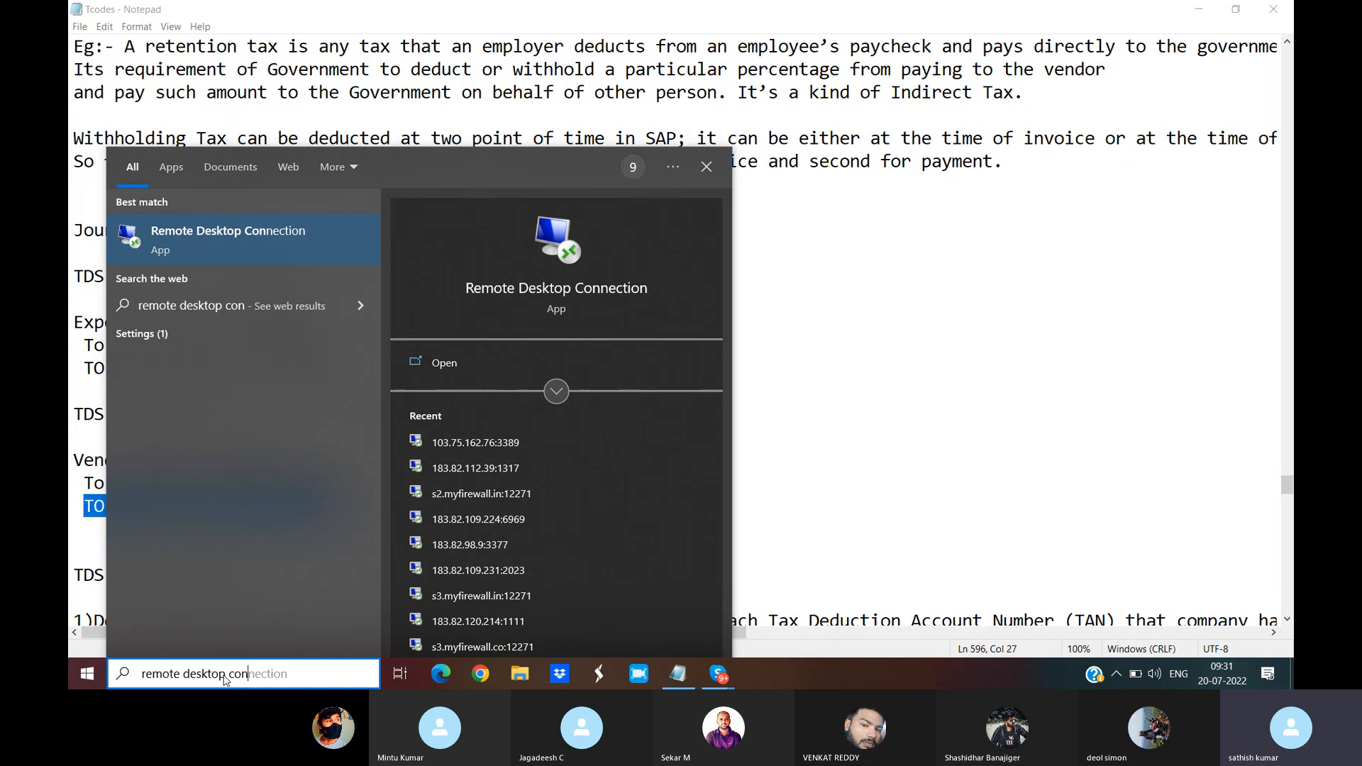
pyautogui.write('n')
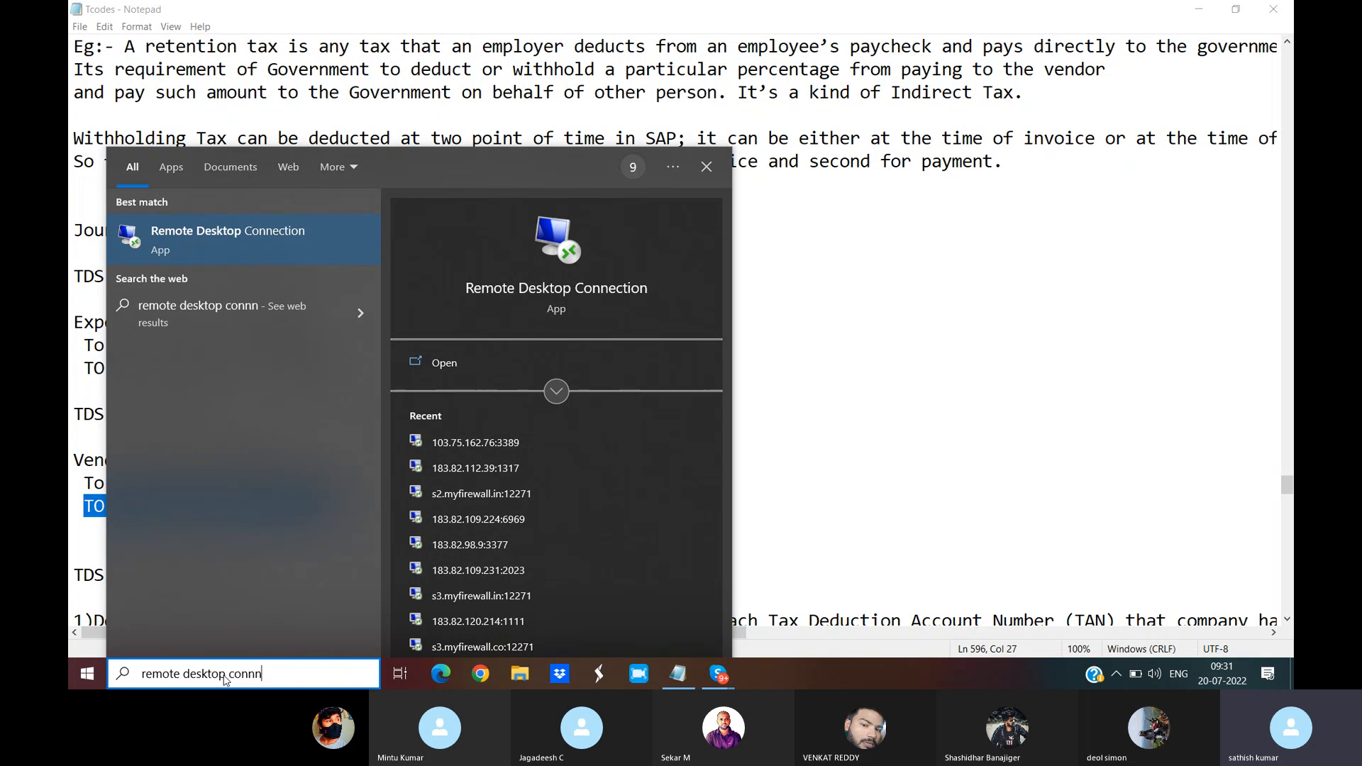
pyautogui.press('BackSpace')
pyautogui.write('ection')
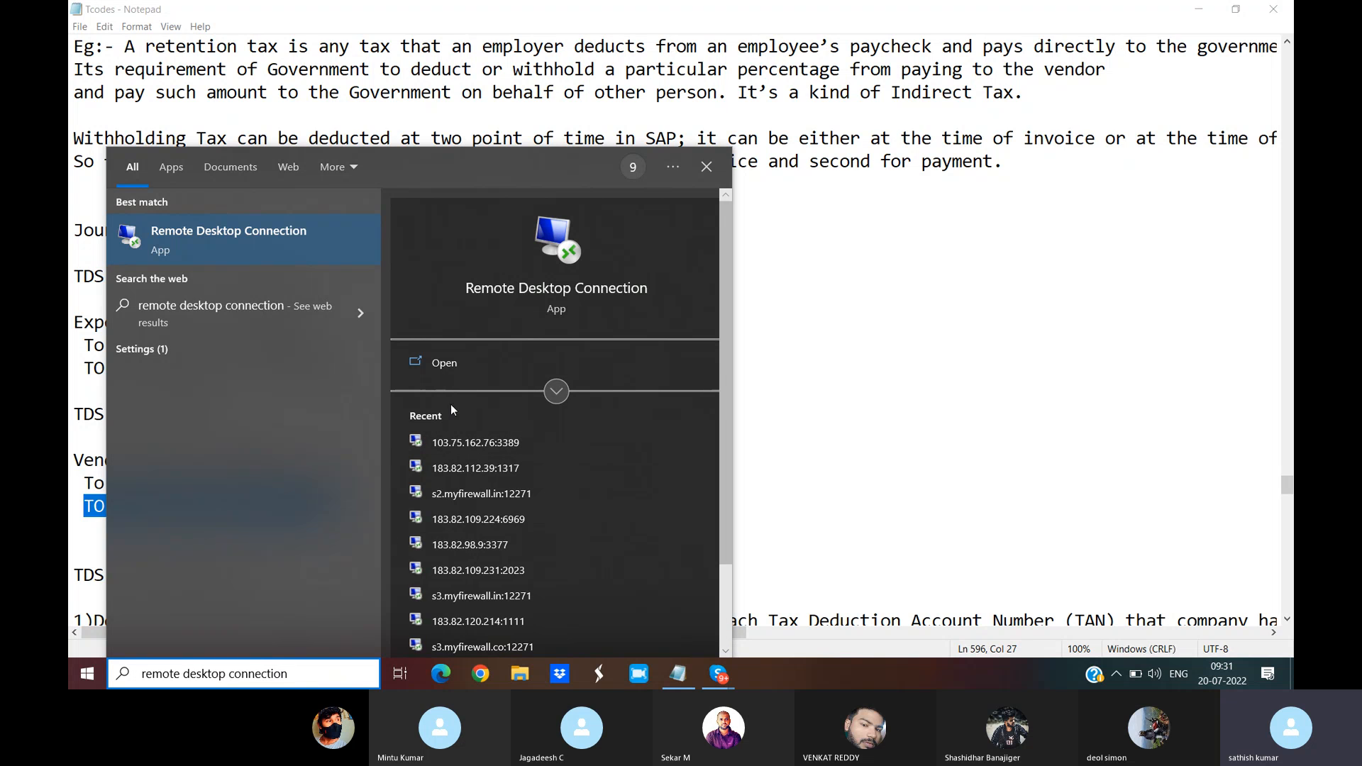
pyautogui.click(446, 365)
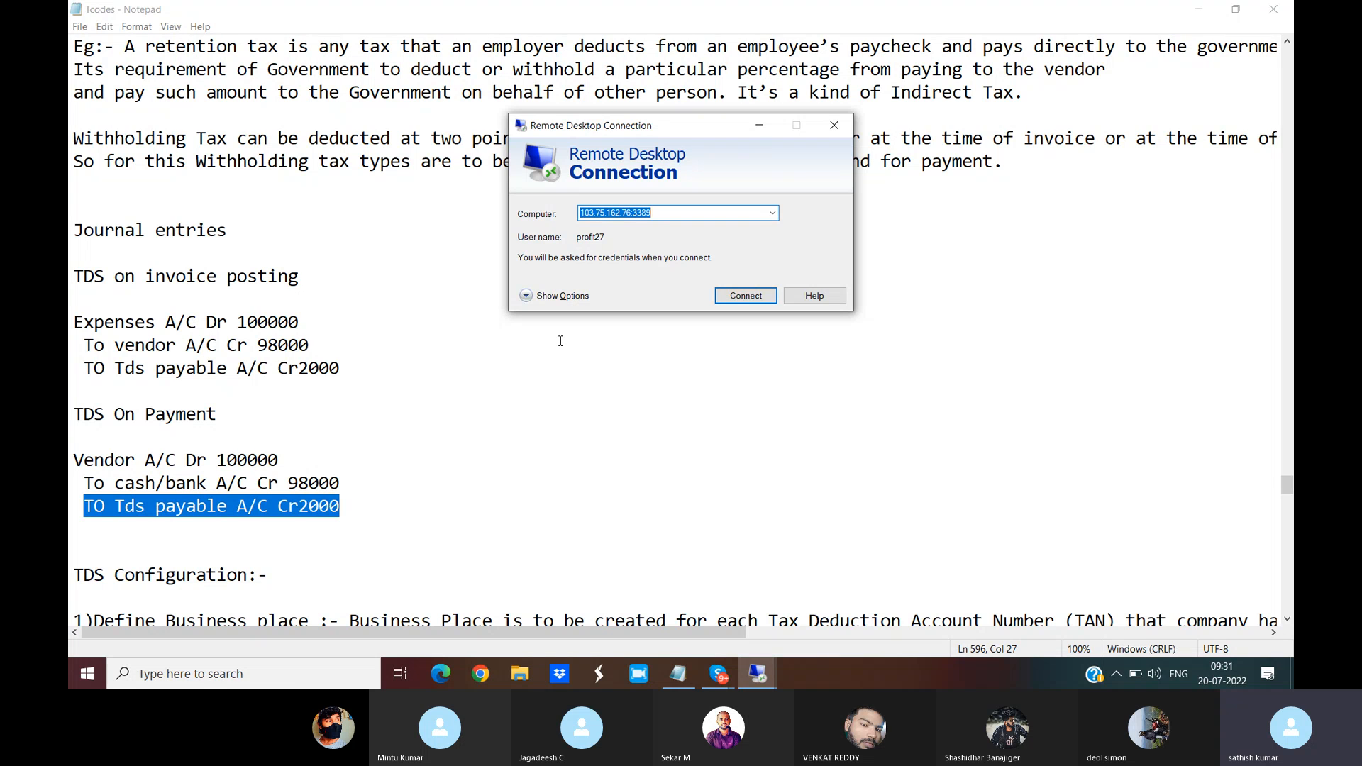
# Step: Try connecting to the remote computer, dismiss the failure message and check the network status
pyautogui.click(752, 297)
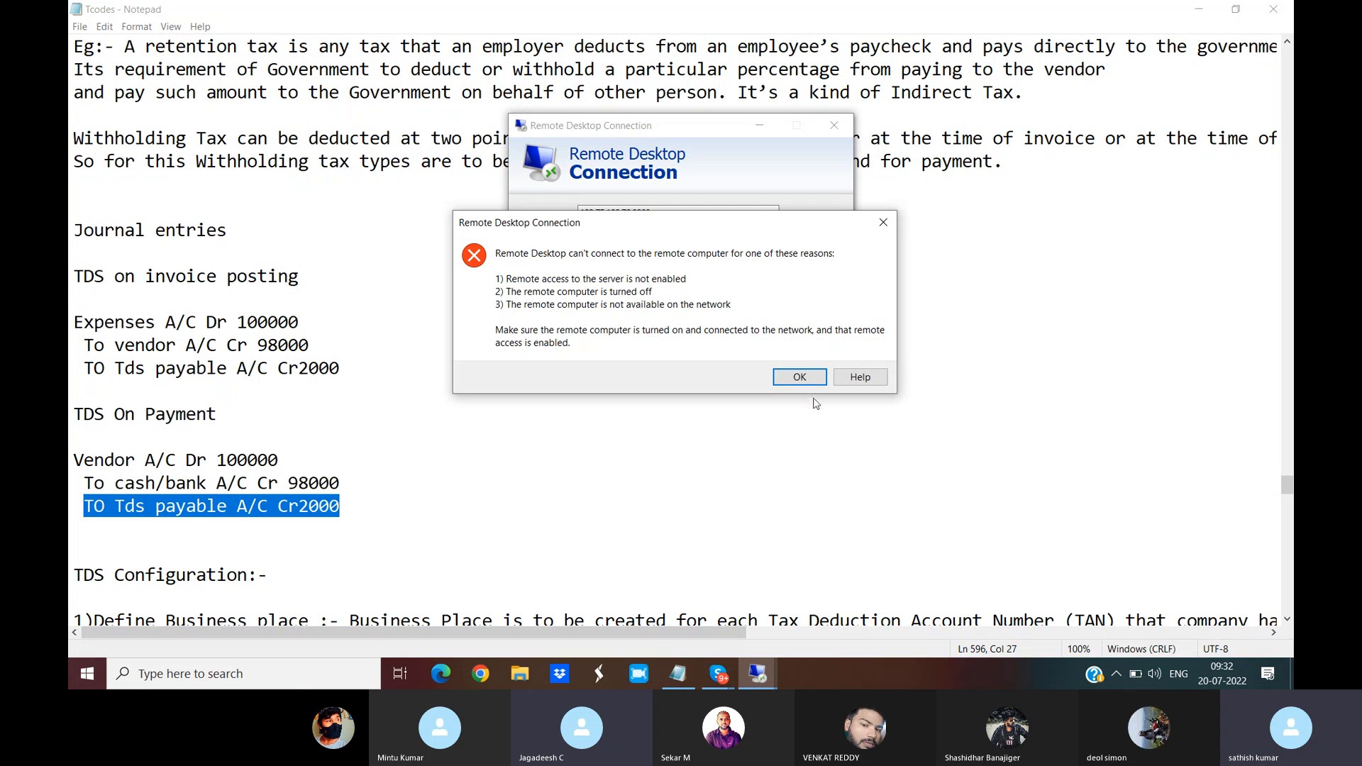
pyautogui.click(803, 378)
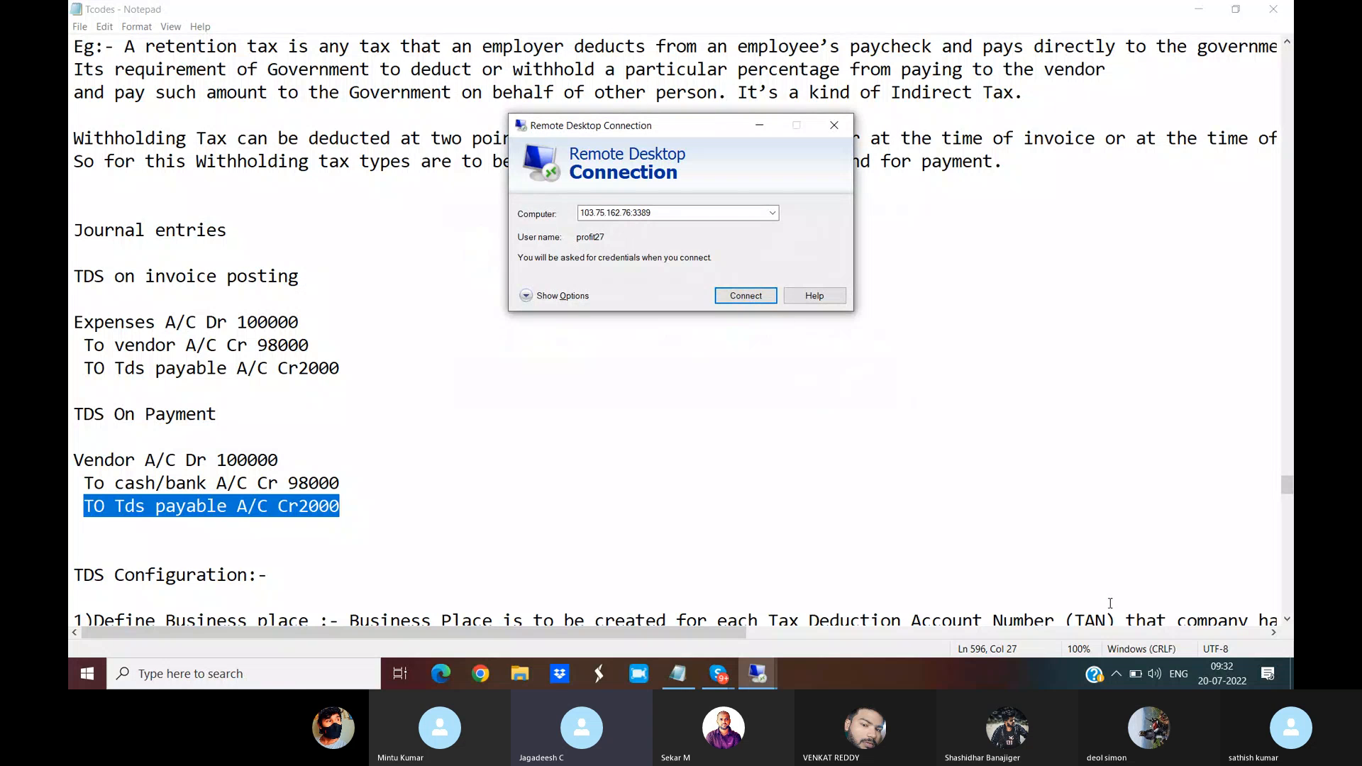
pyautogui.click(1118, 674)
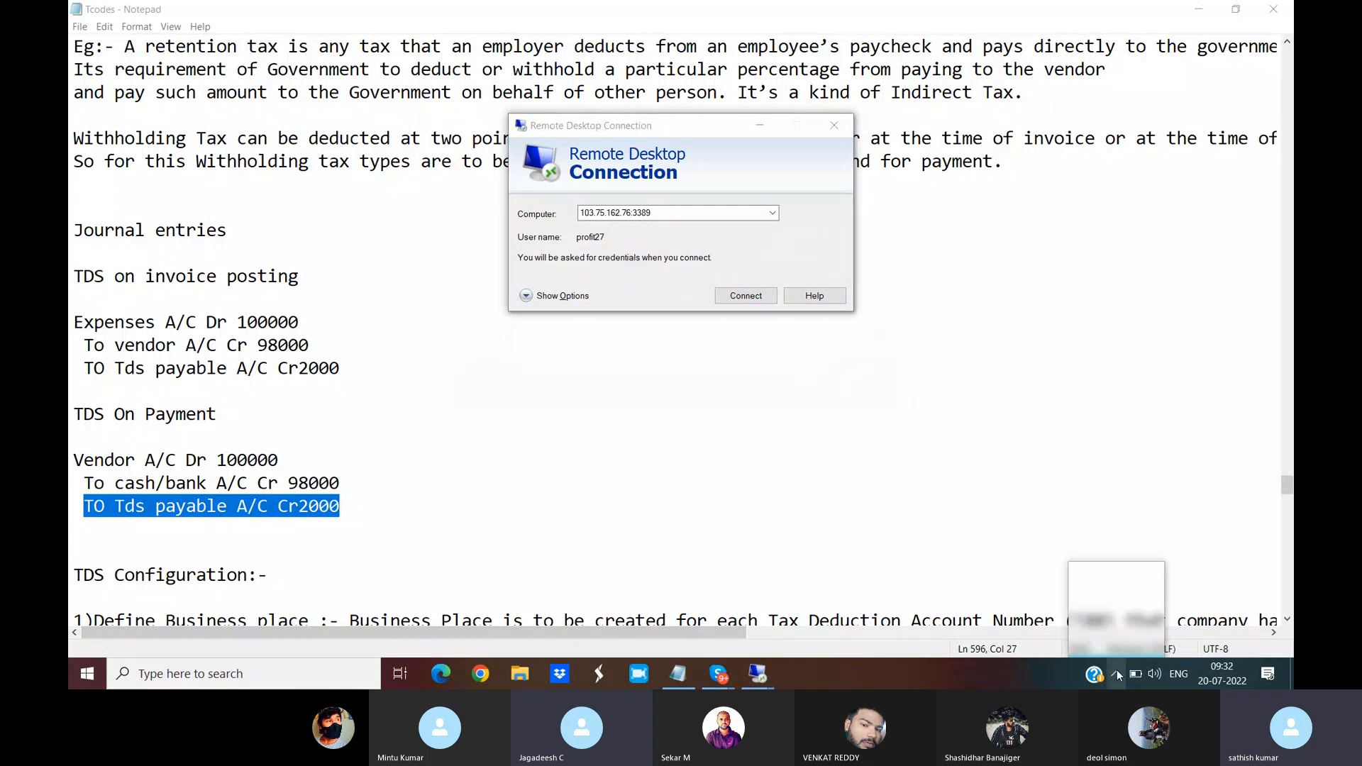
pyautogui.moveTo(1151, 586)
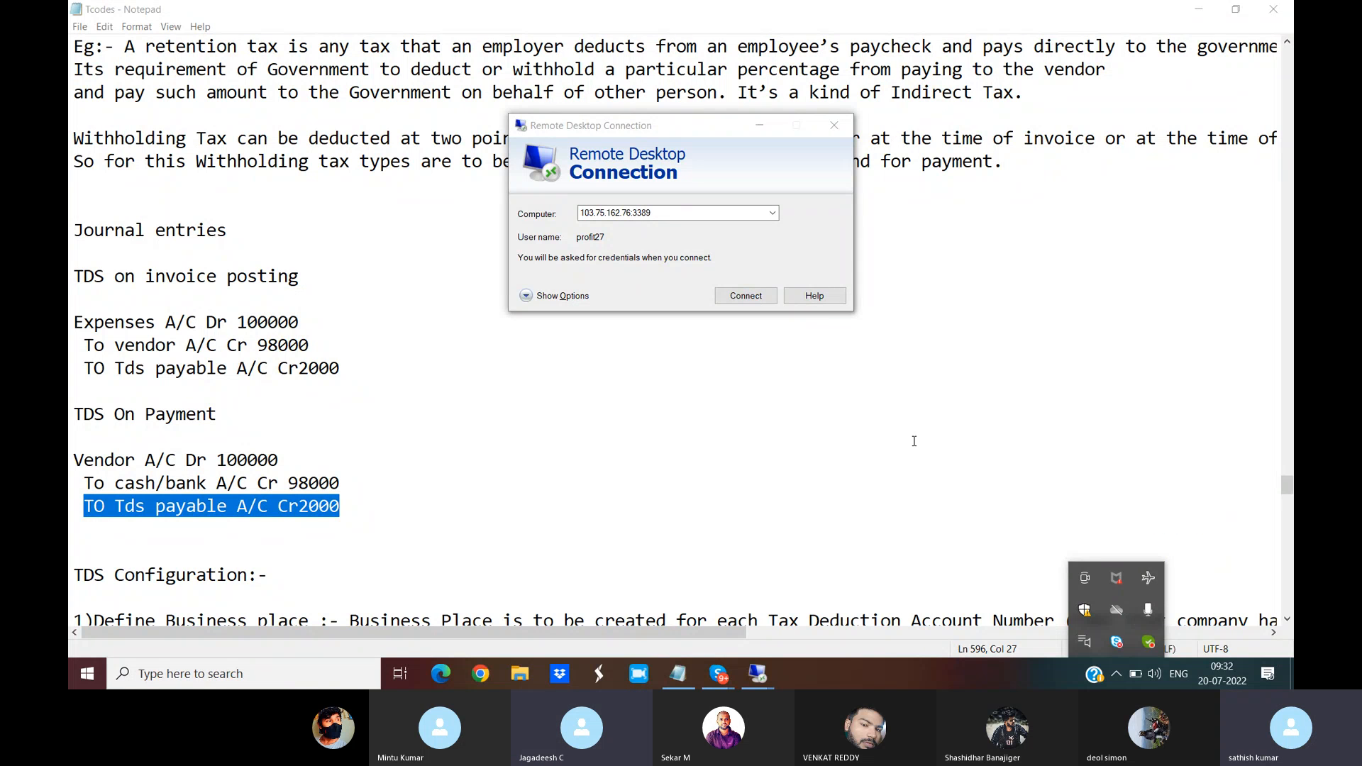
# Step: Reconnect to 103.75.162.76 and submit the account password
pyautogui.click(746, 298)
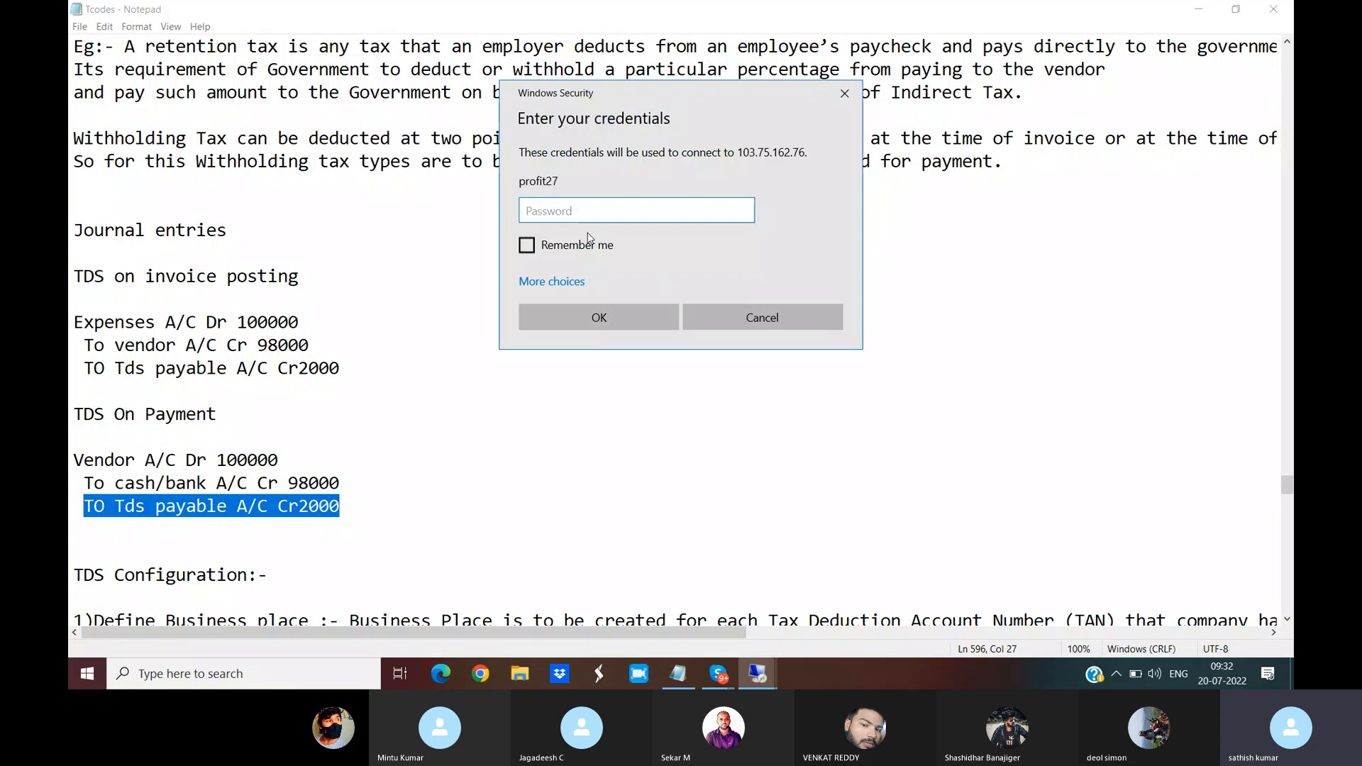
pyautogui.write('•••')
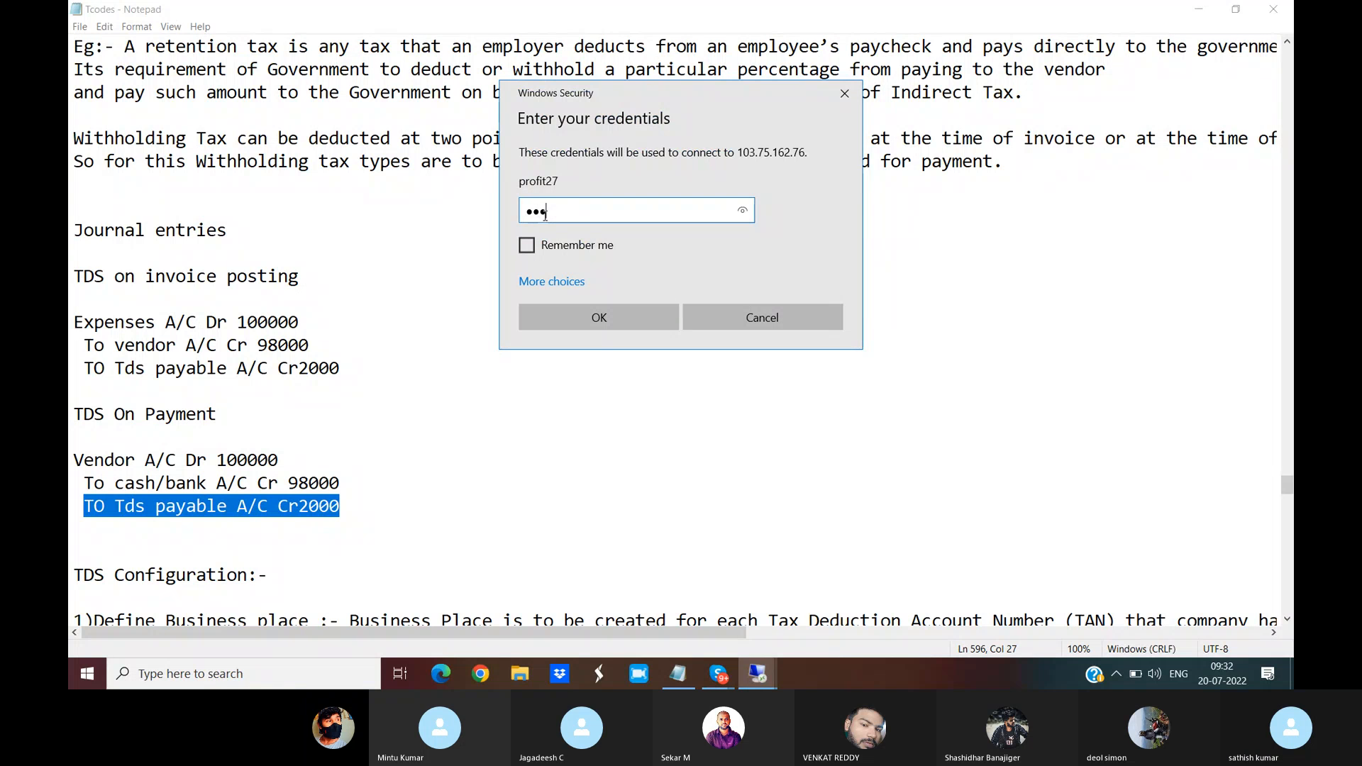
pyautogui.write('•••••')
pyautogui.click(602, 310)
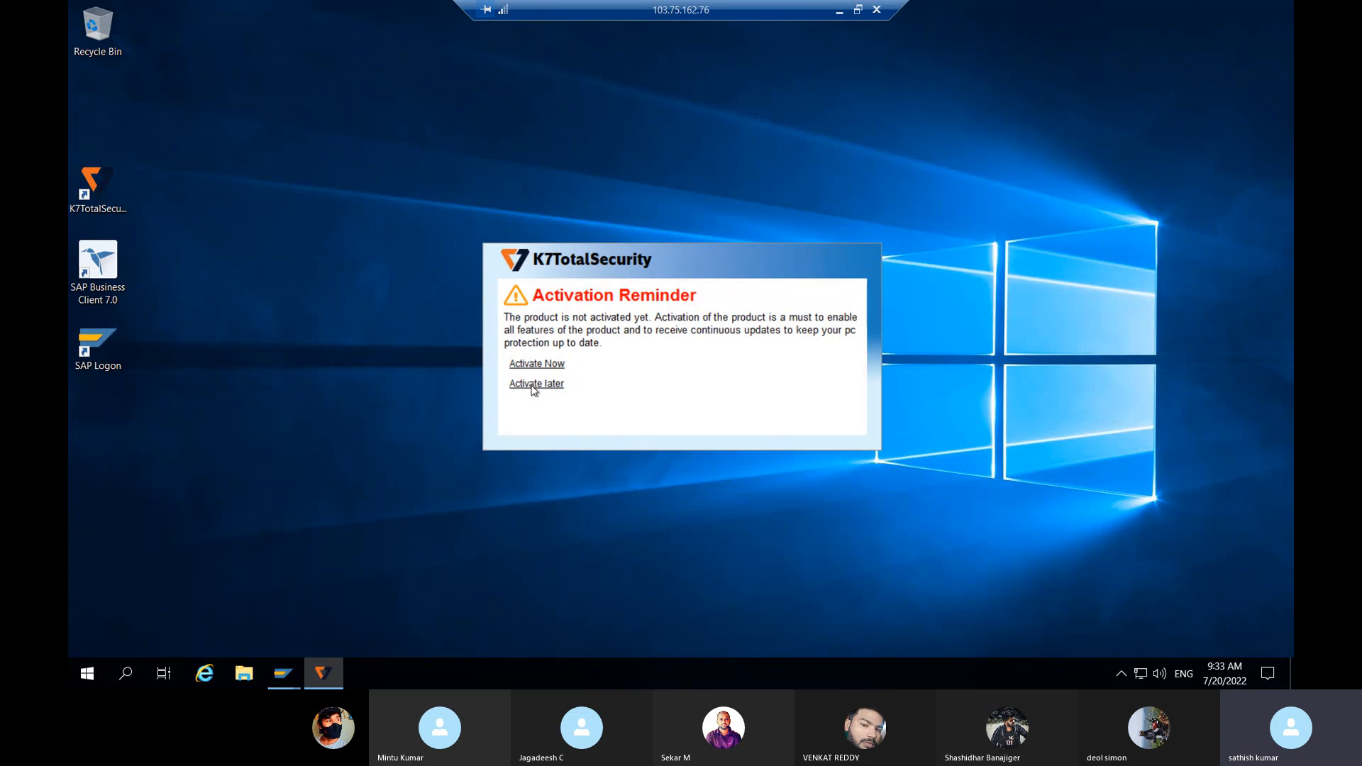
# Step: Launch SAP Logon, open SAP CLASS, pick the previous client 800 user and enter the password
pyautogui.doubleClick(109, 342)
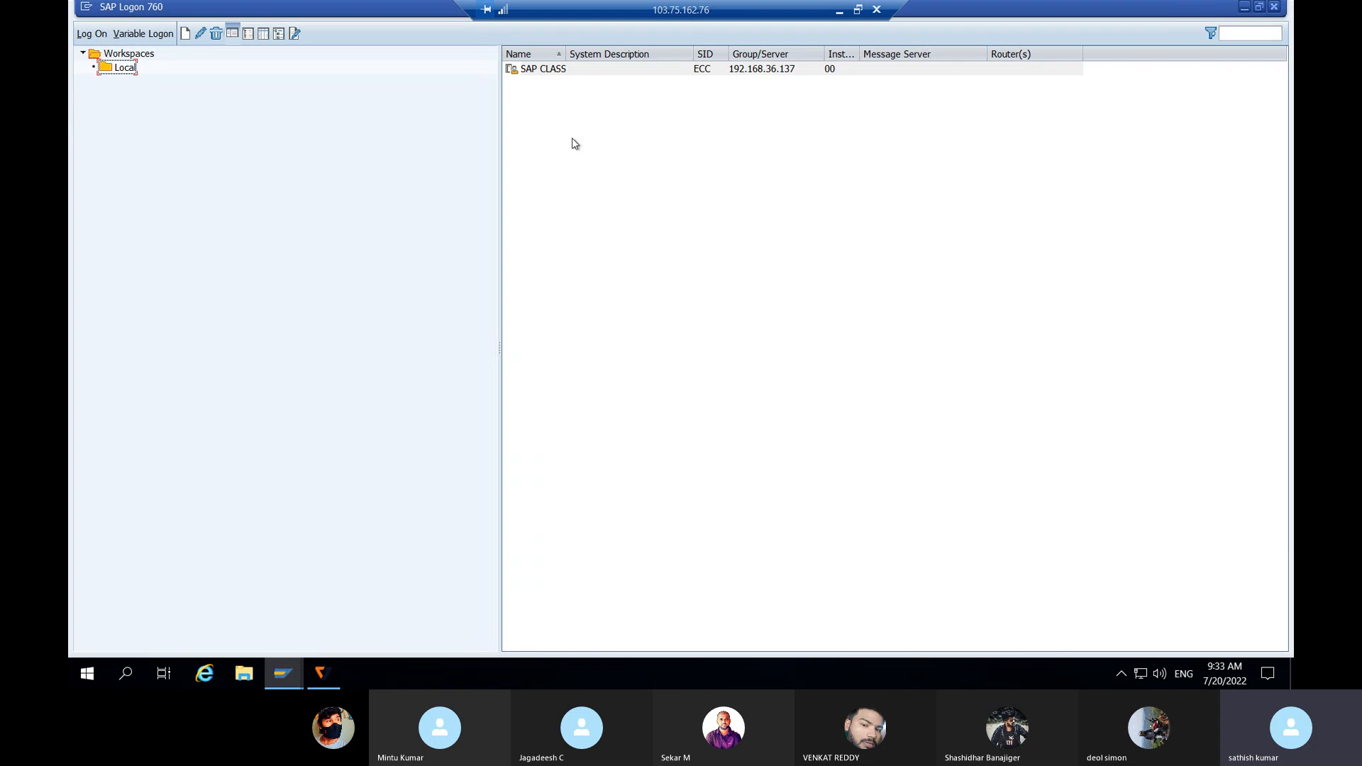
pyautogui.doubleClick(542, 69)
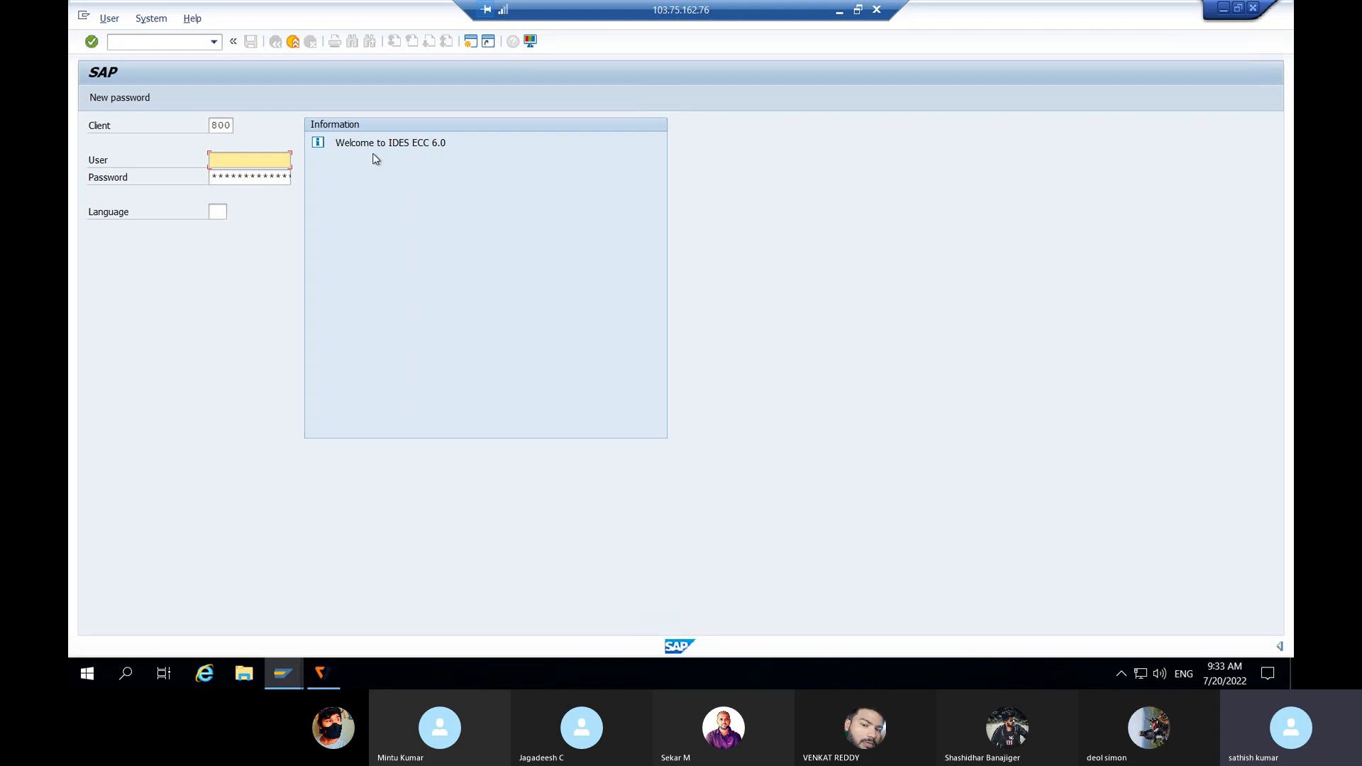
pyautogui.click(226, 158)
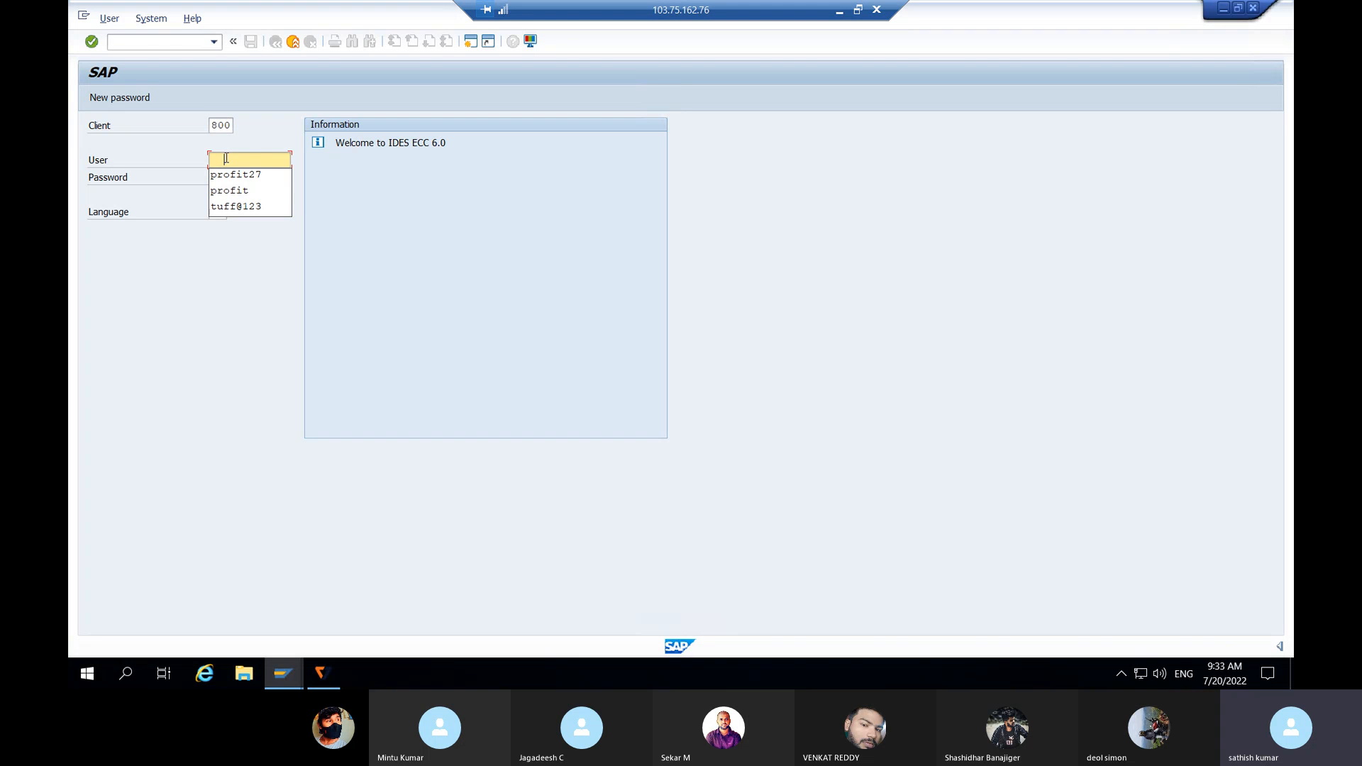
pyautogui.click(247, 175)
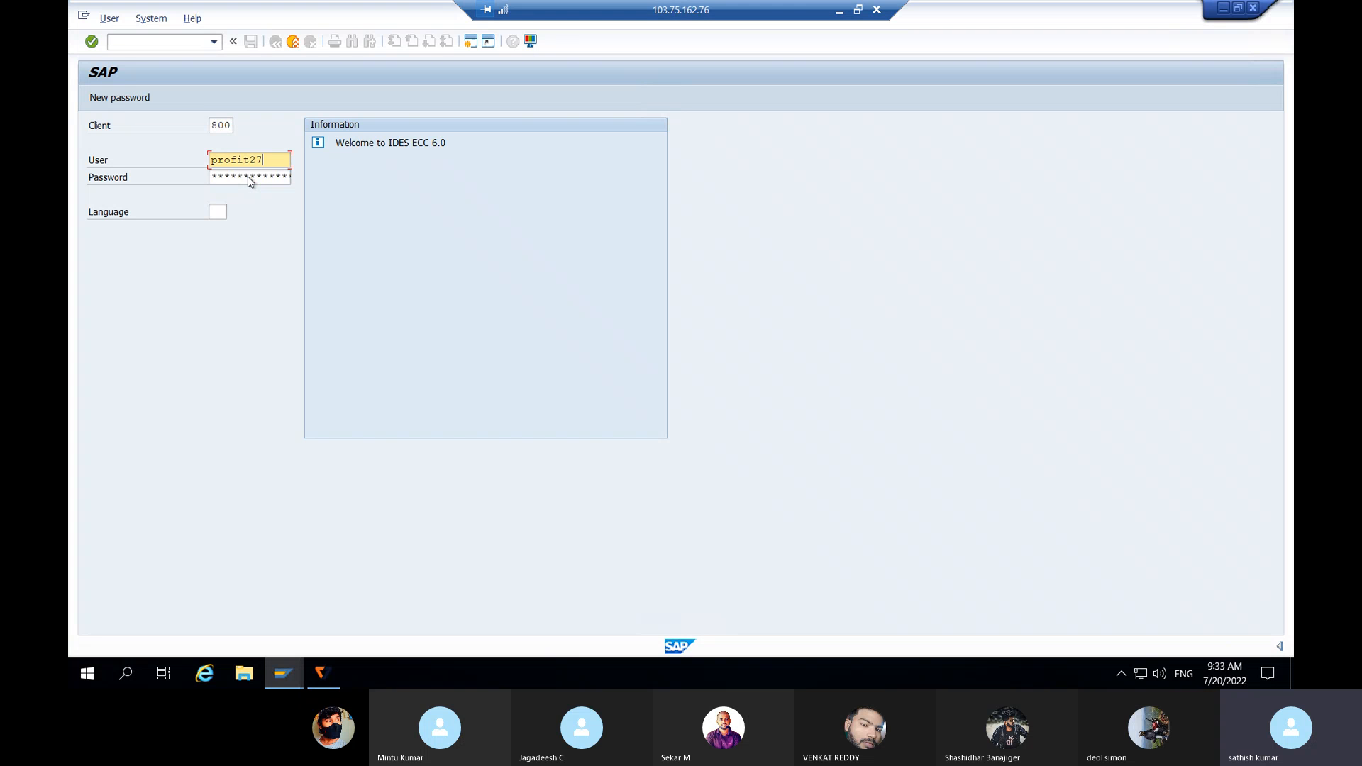
pyautogui.press('Tab')
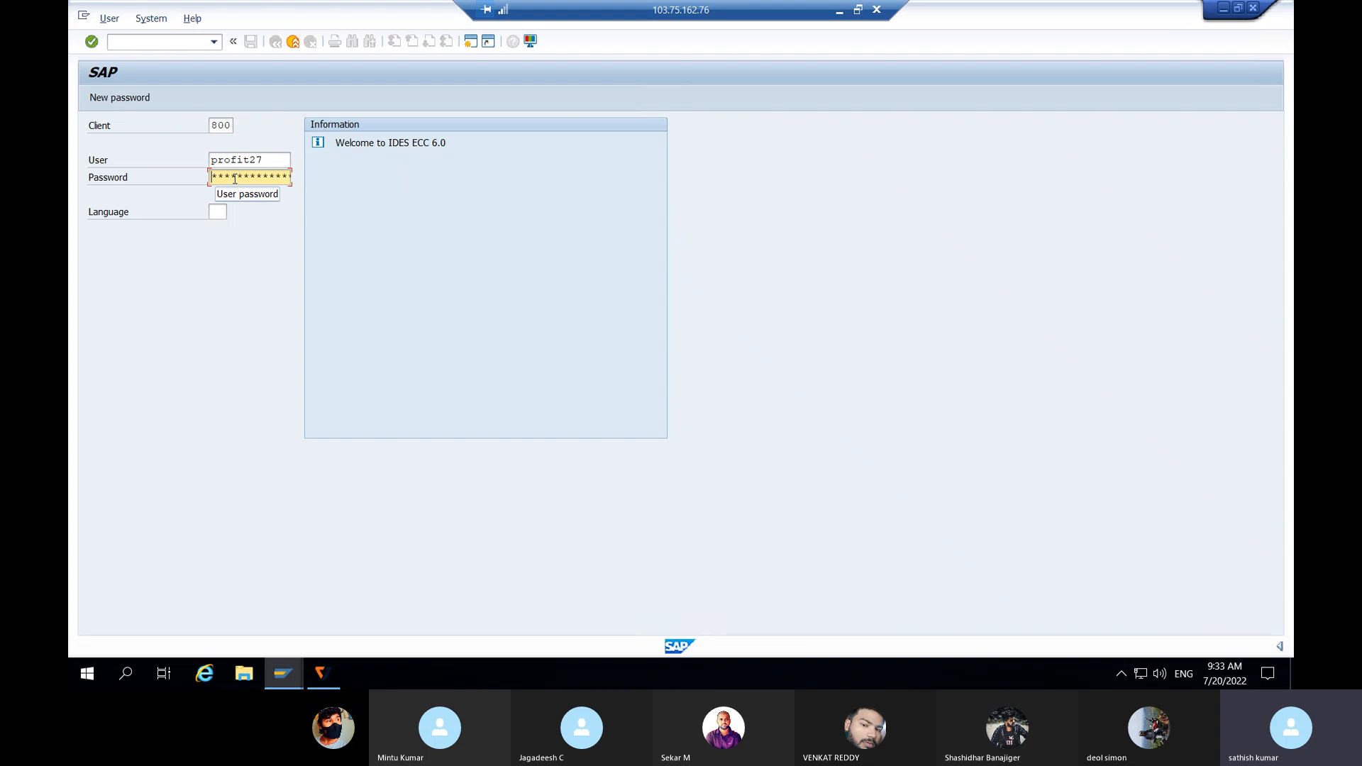
pyautogui.write('******')
# Step: Submit the logon and continue without ending any other existing logon
pyautogui.press('Return')
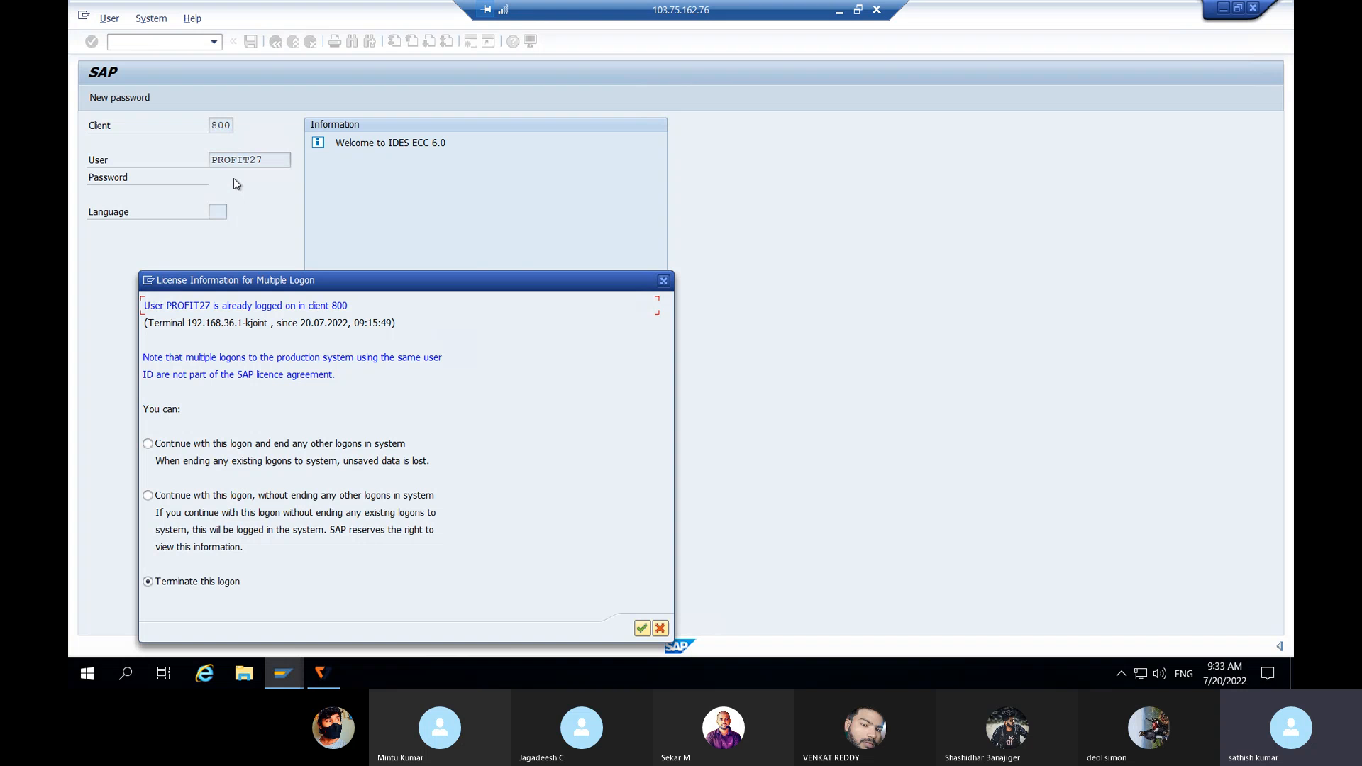
pyautogui.click(149, 496)
pyautogui.click(640, 629)
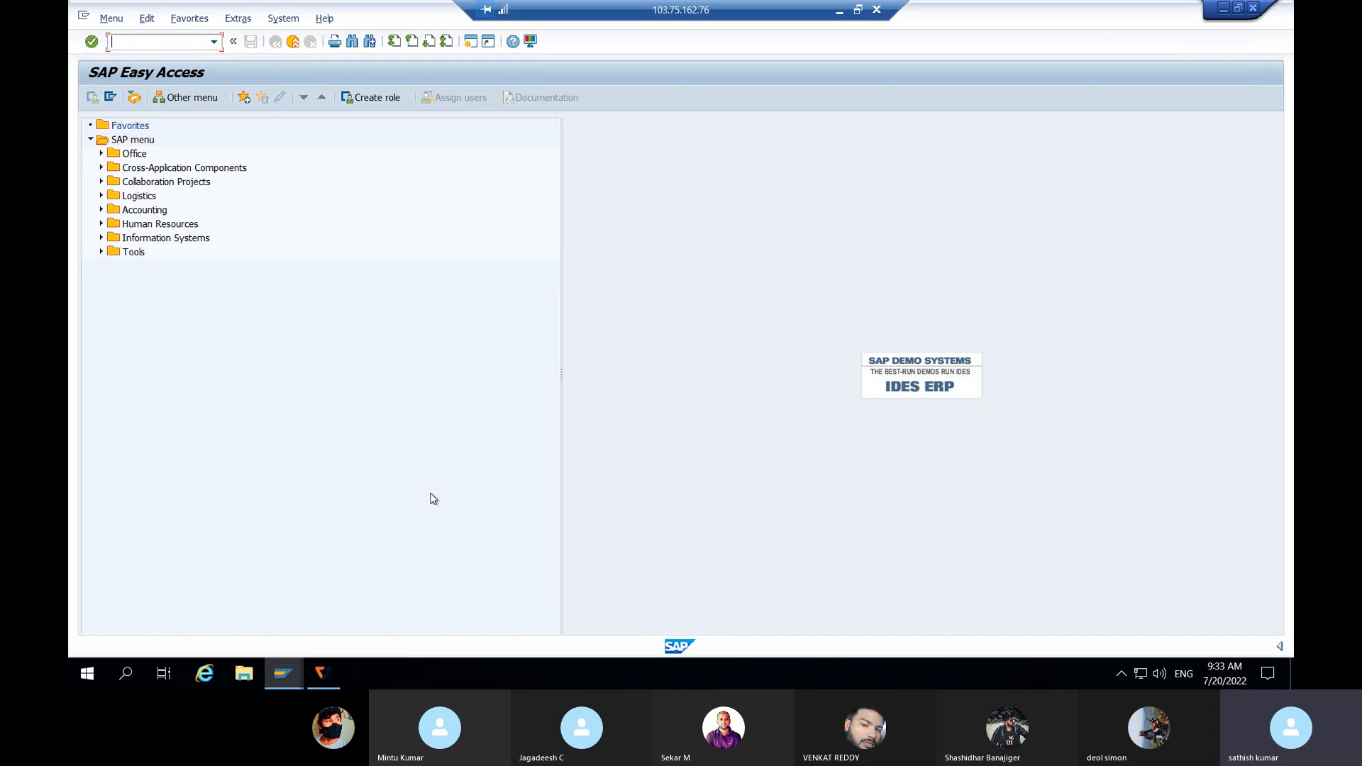
# Step: Run transaction /NSPRO to reach Customizing: Execute Project
pyautogui.write('/NSPRO')
pyautogui.press('Return')
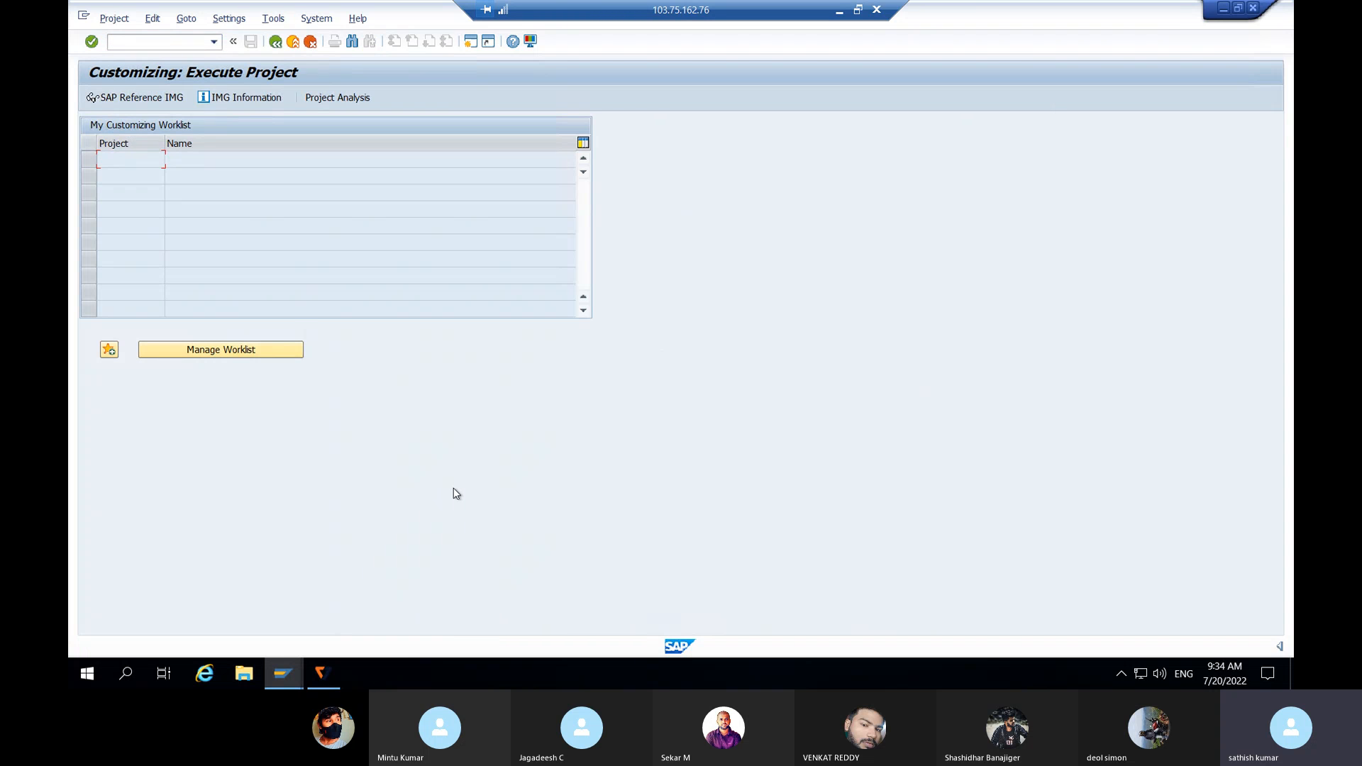
# Step: In SAP Reference IMG, expand Financial Accounting > Global Settings > Withholding Tax > Extended Withholding Tax > Basic Settings
pyautogui.click(164, 101)
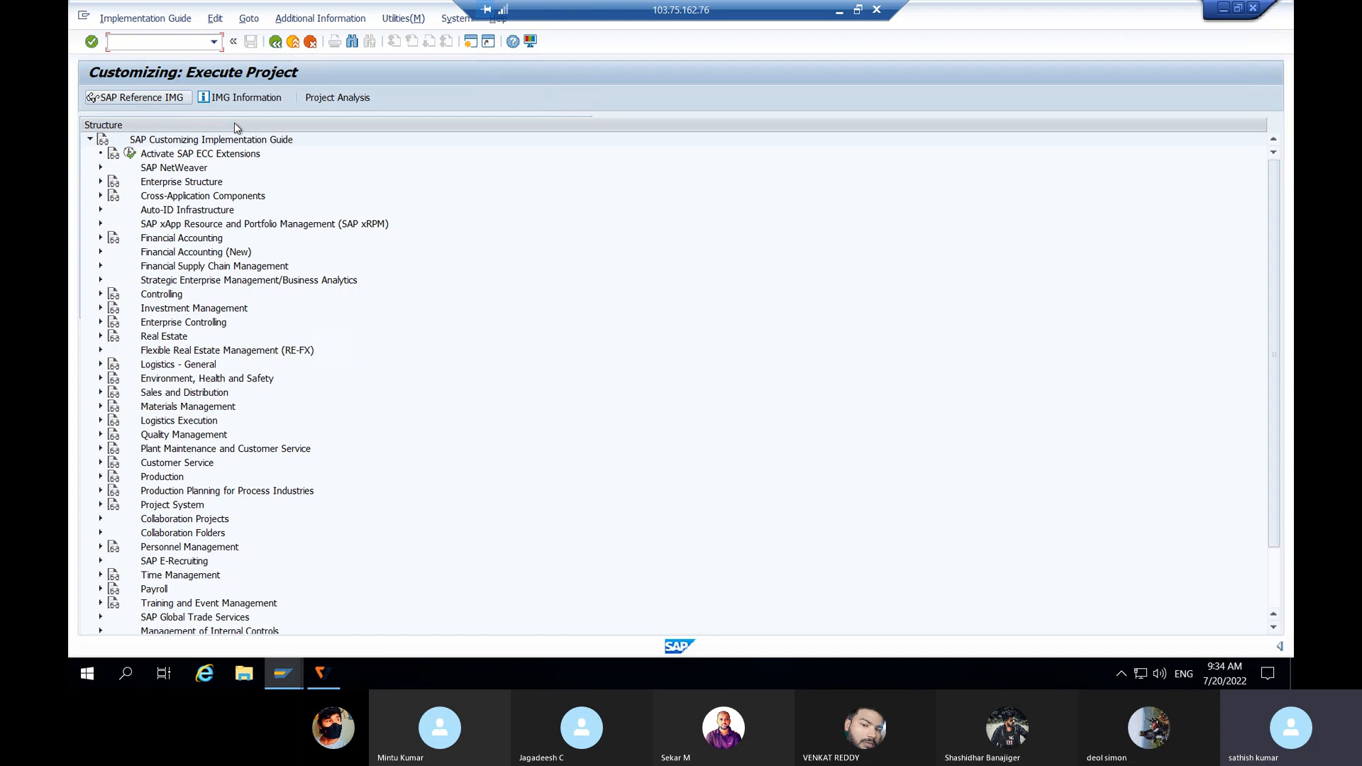
pyautogui.click(100, 238)
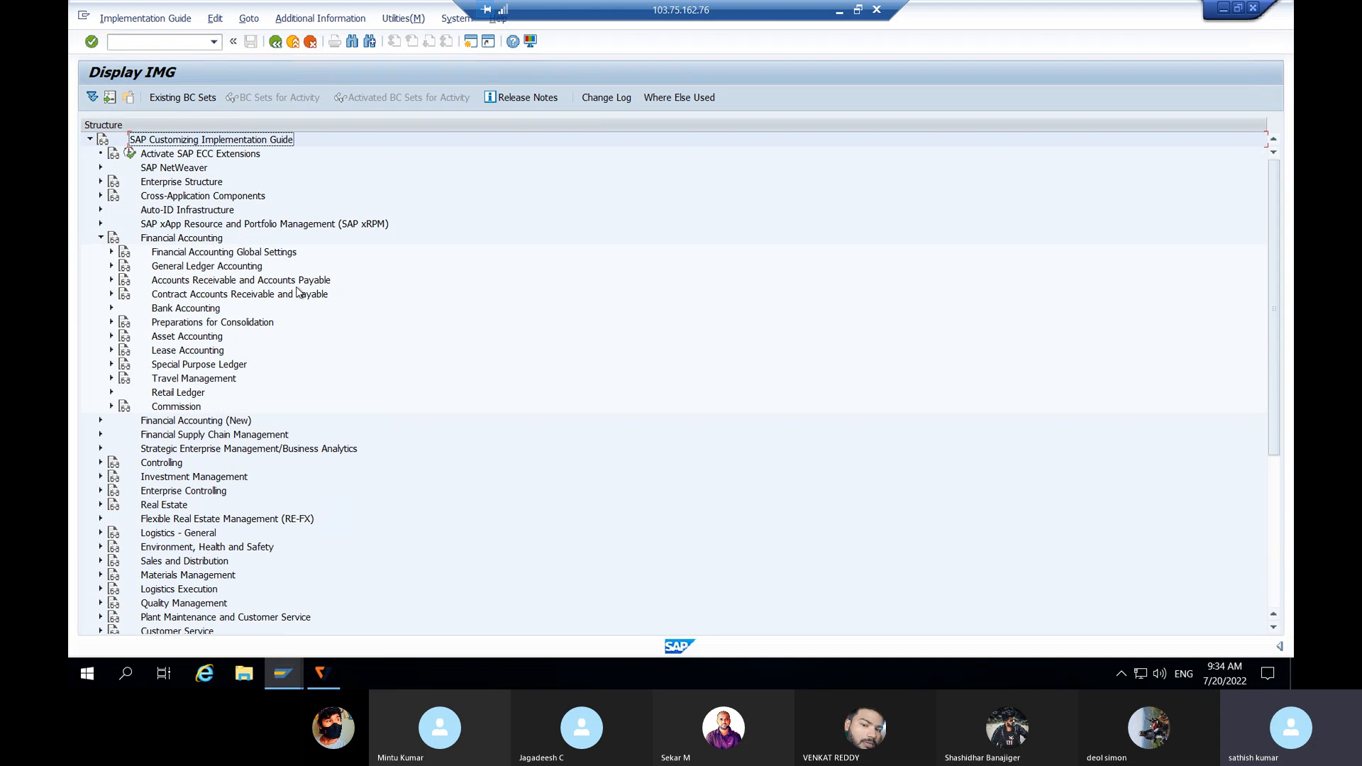
pyautogui.click(112, 253)
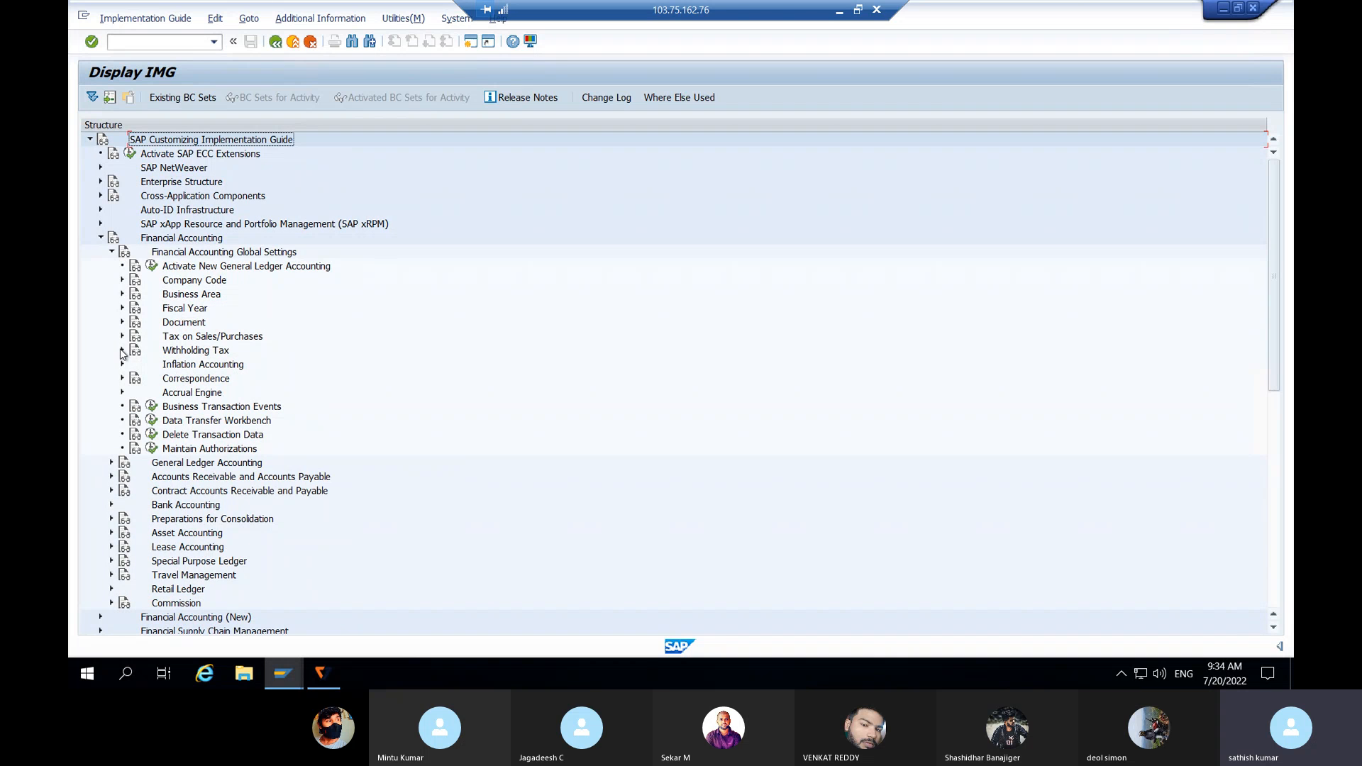
pyautogui.click(122, 350)
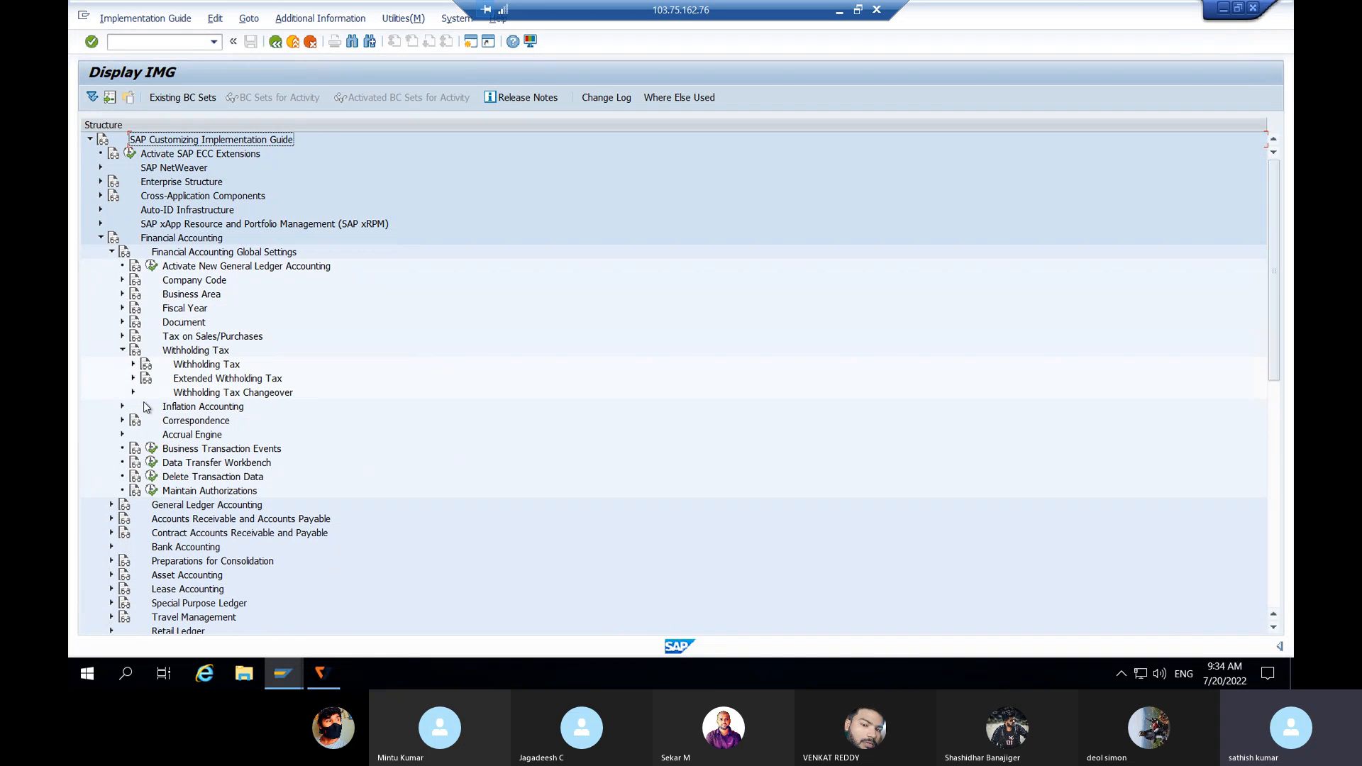
pyautogui.click(132, 379)
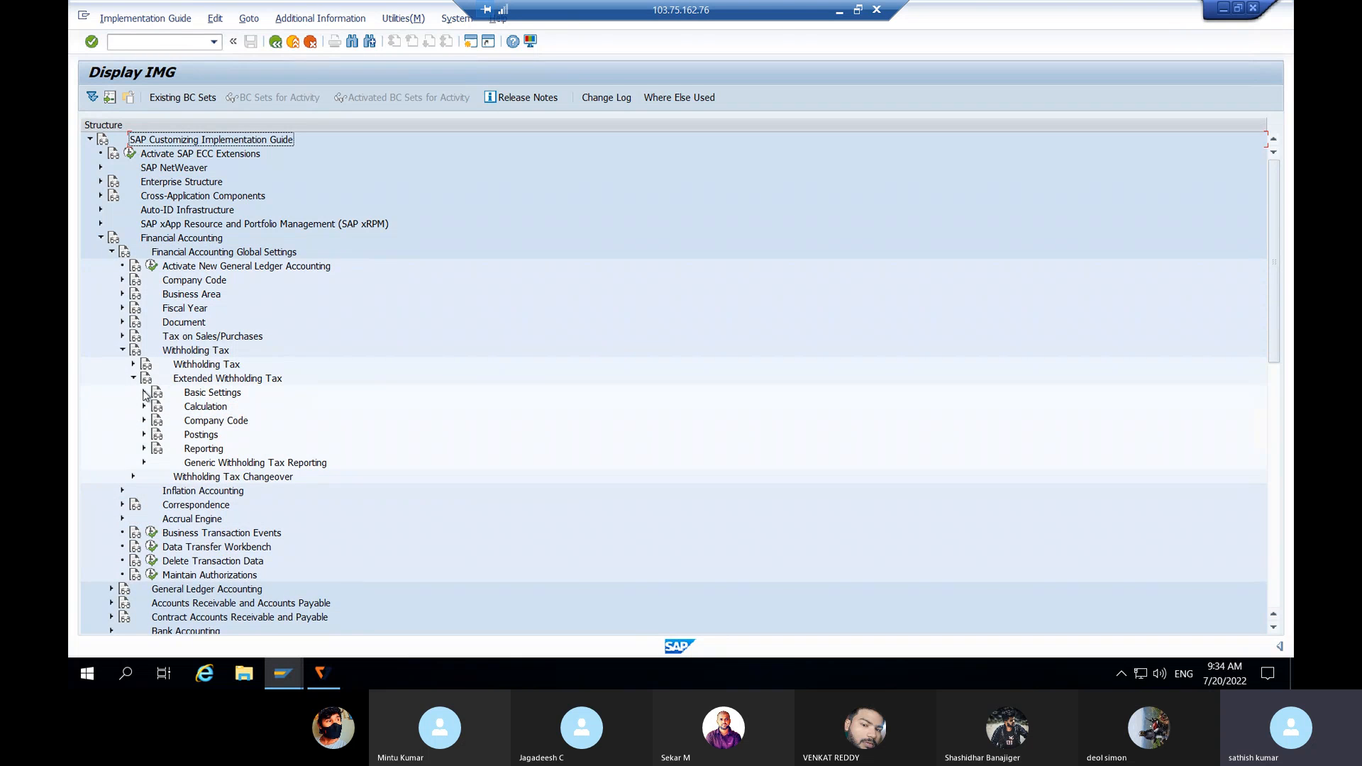
pyautogui.click(144, 393)
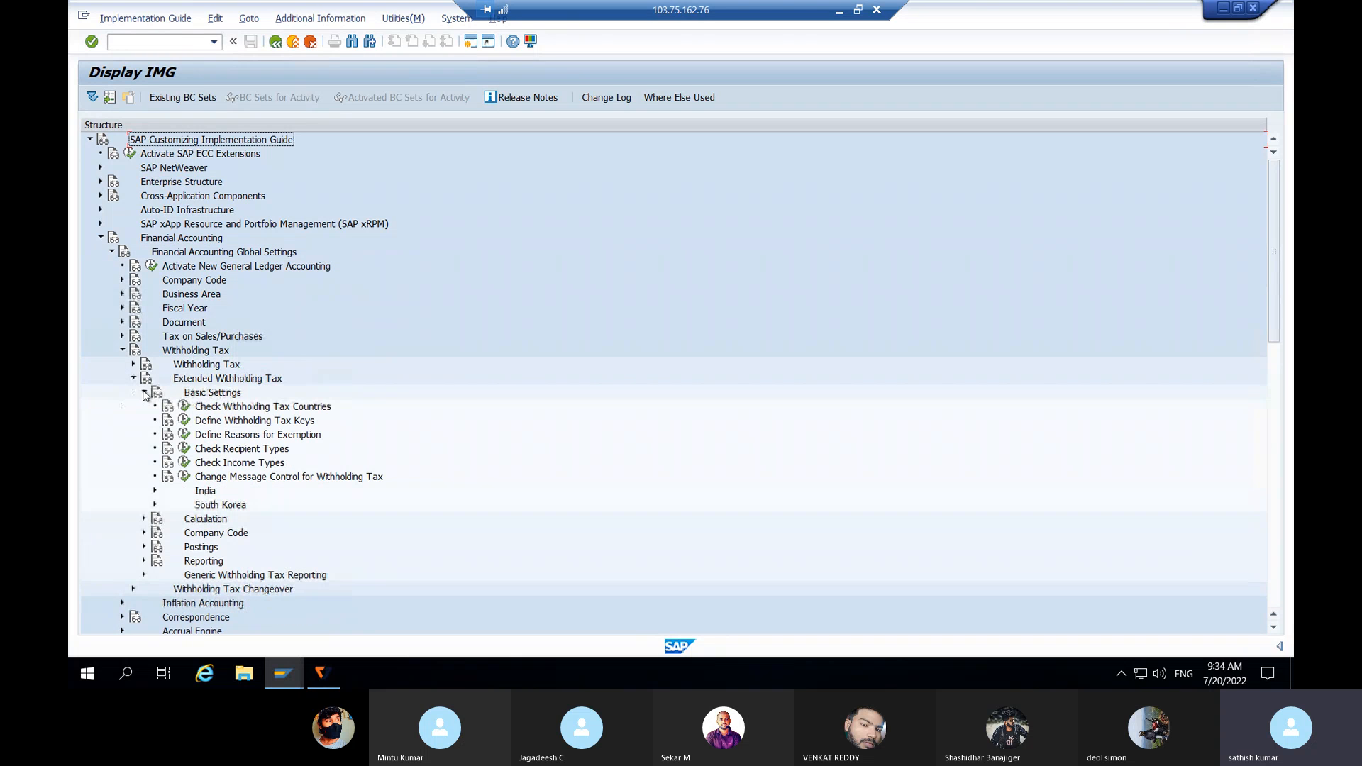
pyautogui.click(248, 409)
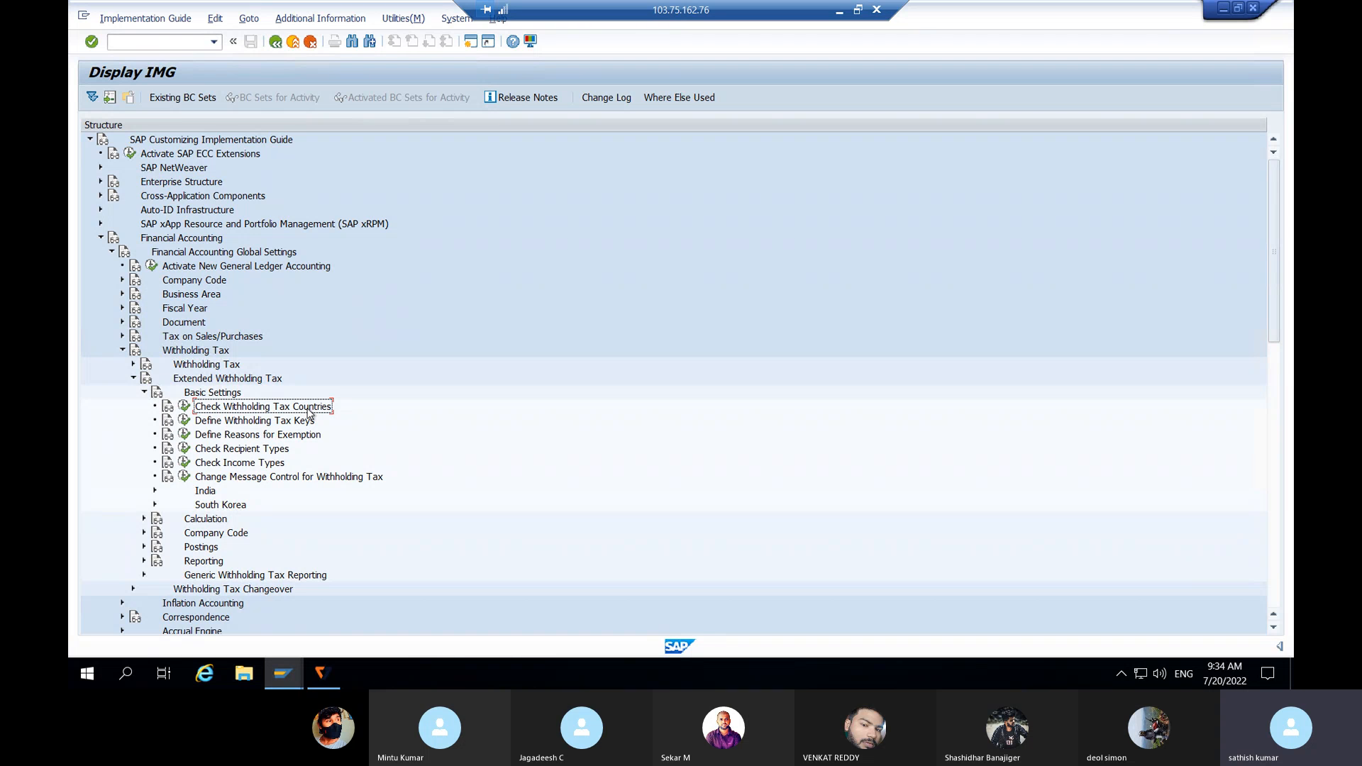
# Step: Add withholding tax country IN with description 'Withholding tax for JLJL' and WCty IN
pyautogui.click(183, 407)
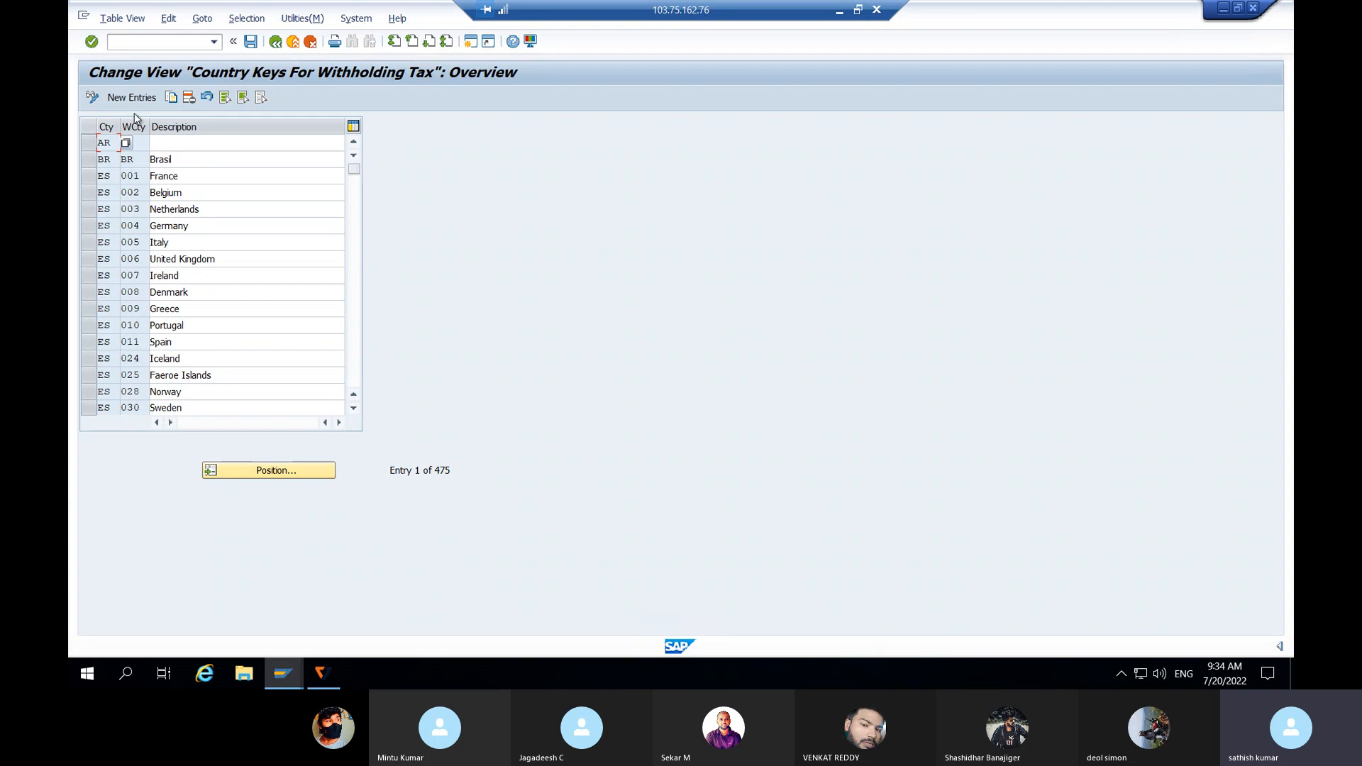
pyautogui.click(135, 99)
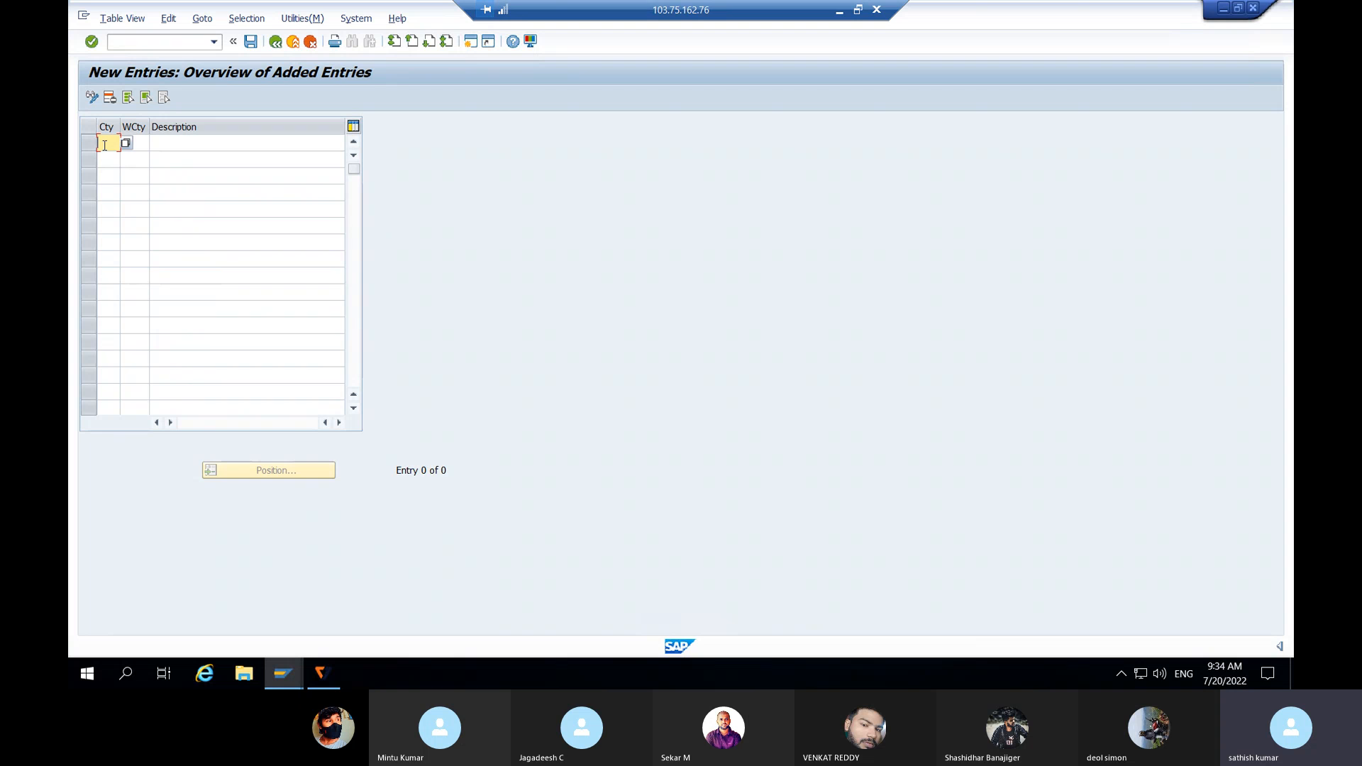
pyautogui.write('IN')
pyautogui.click(172, 145)
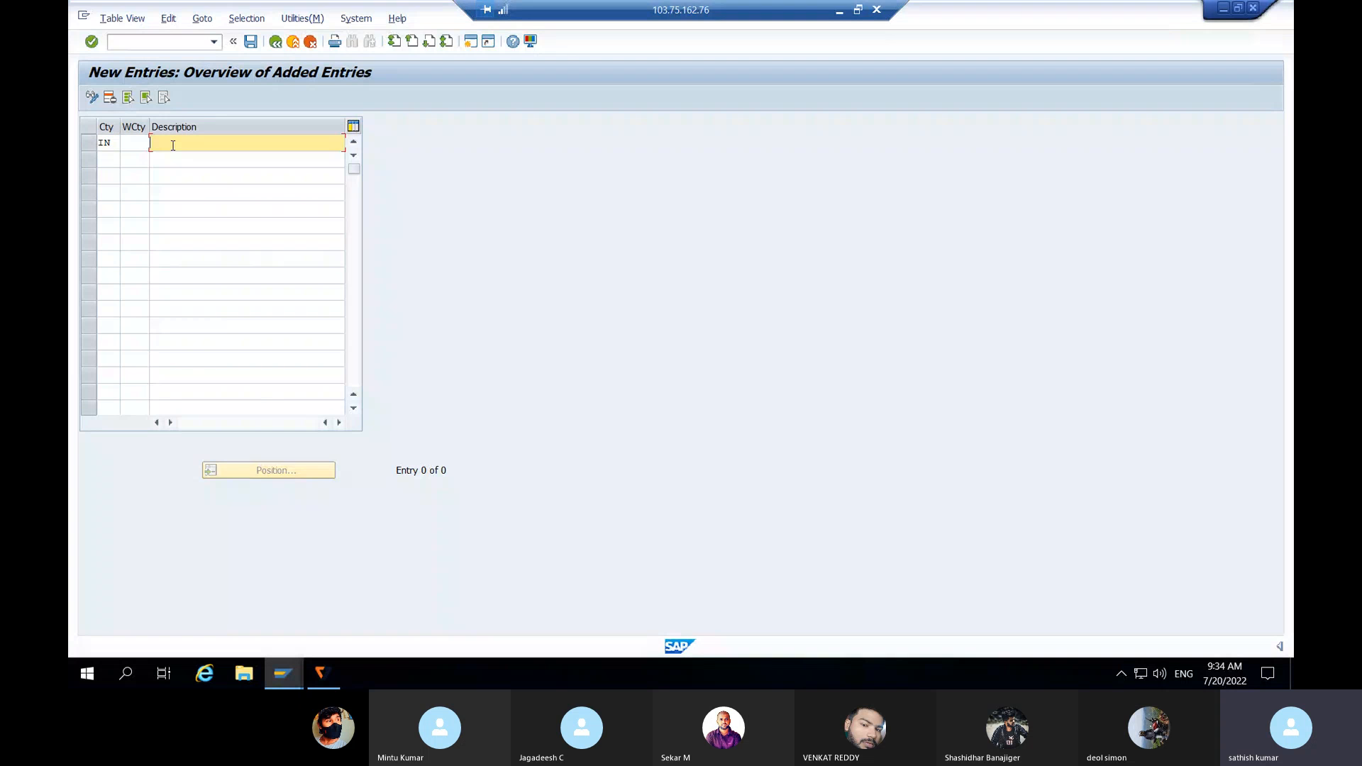
pyautogui.write('Withholding tax for JLJL')
pyautogui.click(132, 142)
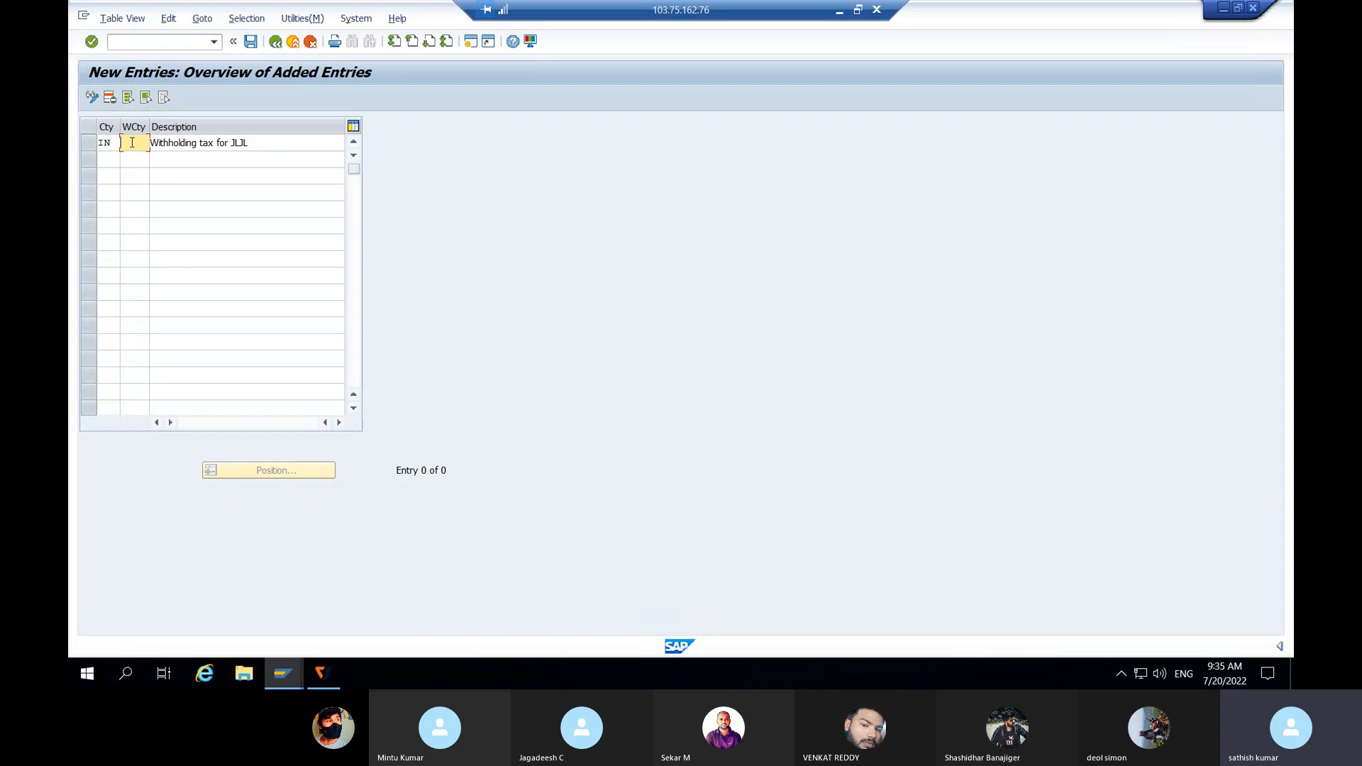
pyautogui.write('IN')
# Step: Save the country entry under the customizing request and return to the IMG tree
pyautogui.click(251, 42)
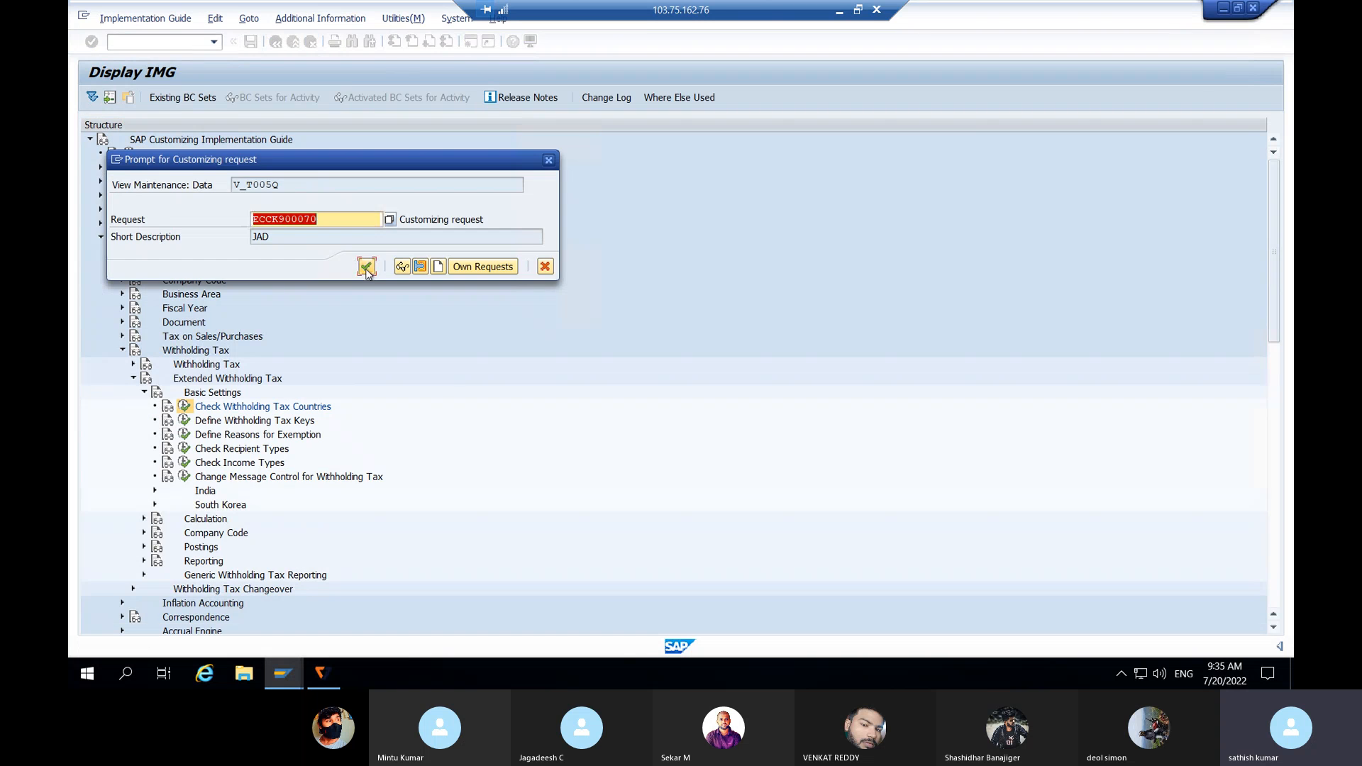
pyautogui.click(368, 270)
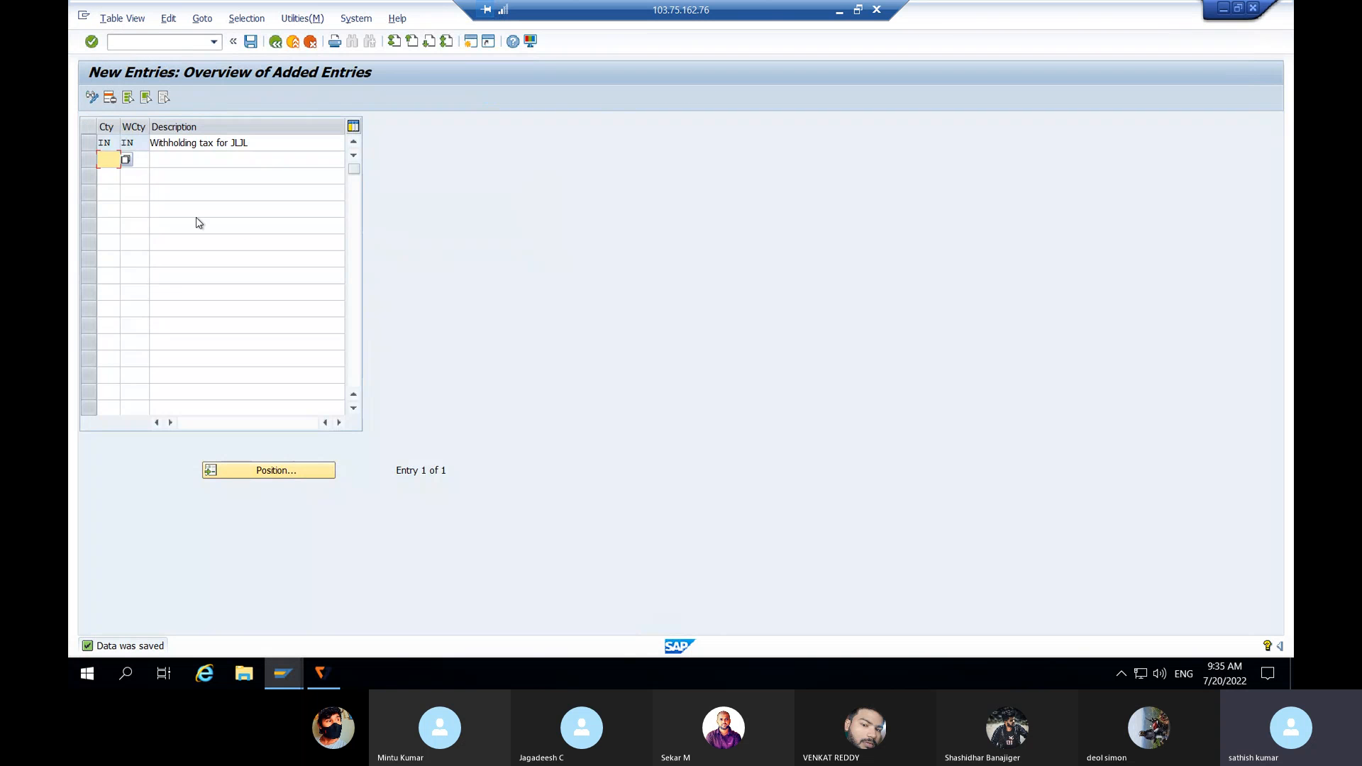
pyautogui.click(140, 143)
pyautogui.click(108, 140)
pyautogui.click(275, 43)
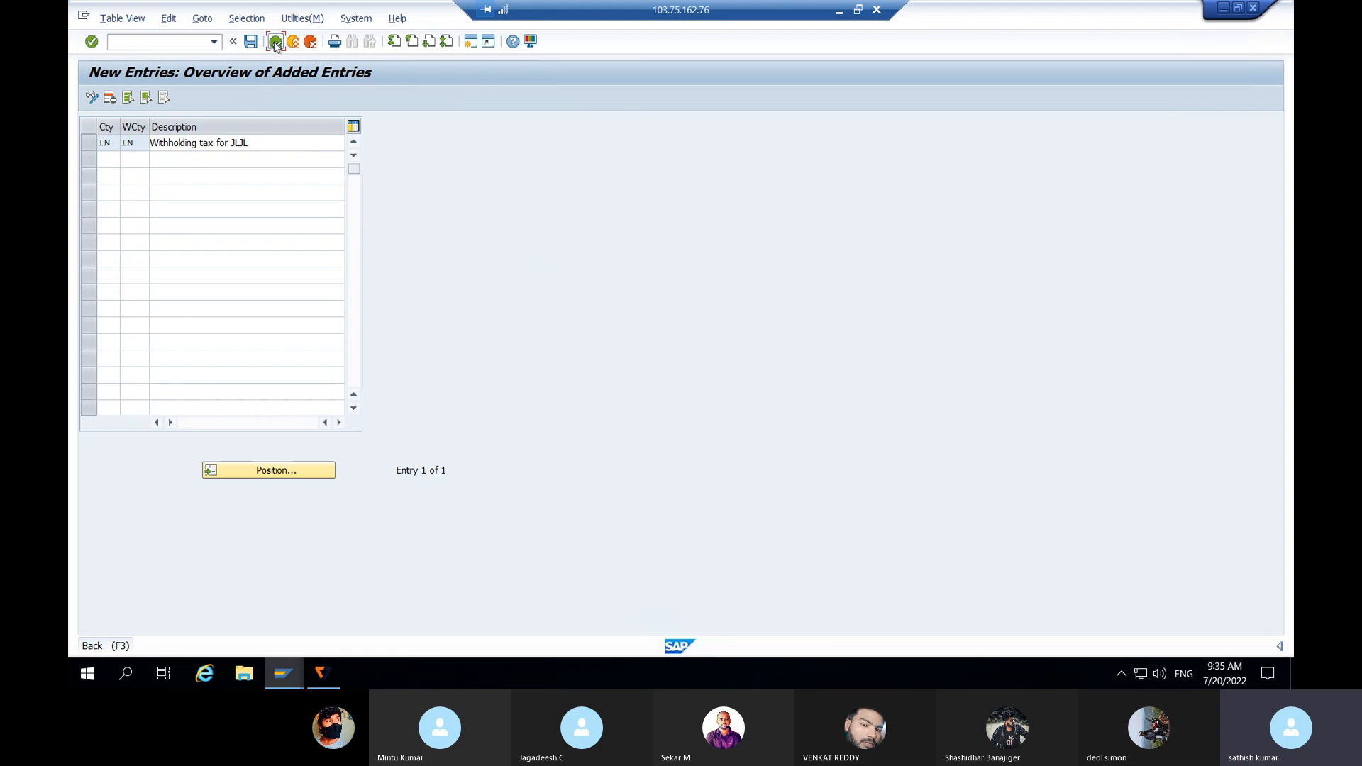
pyautogui.click(275, 42)
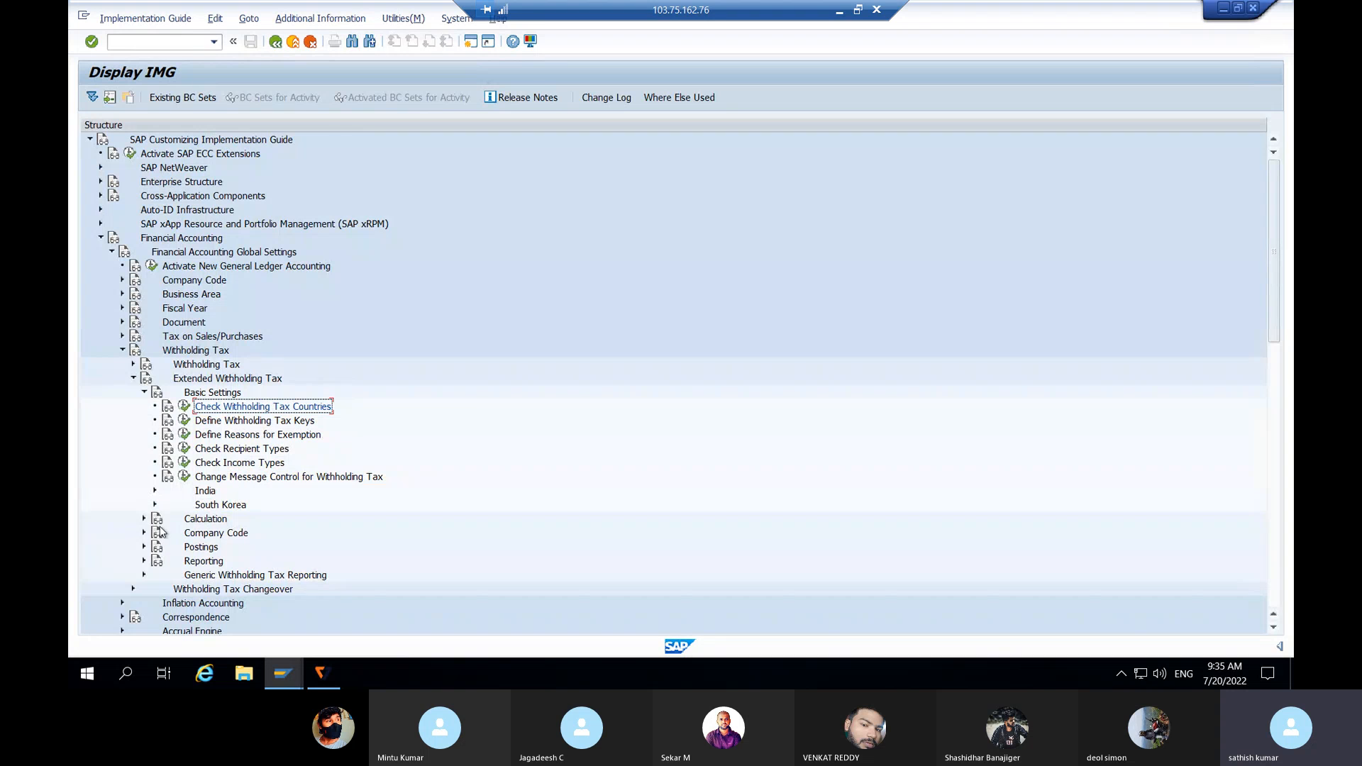
# Step: Expand Calculation > Withholding Tax Type and run Define Withholding Tax Type for Invoice Posting
pyautogui.click(144, 518)
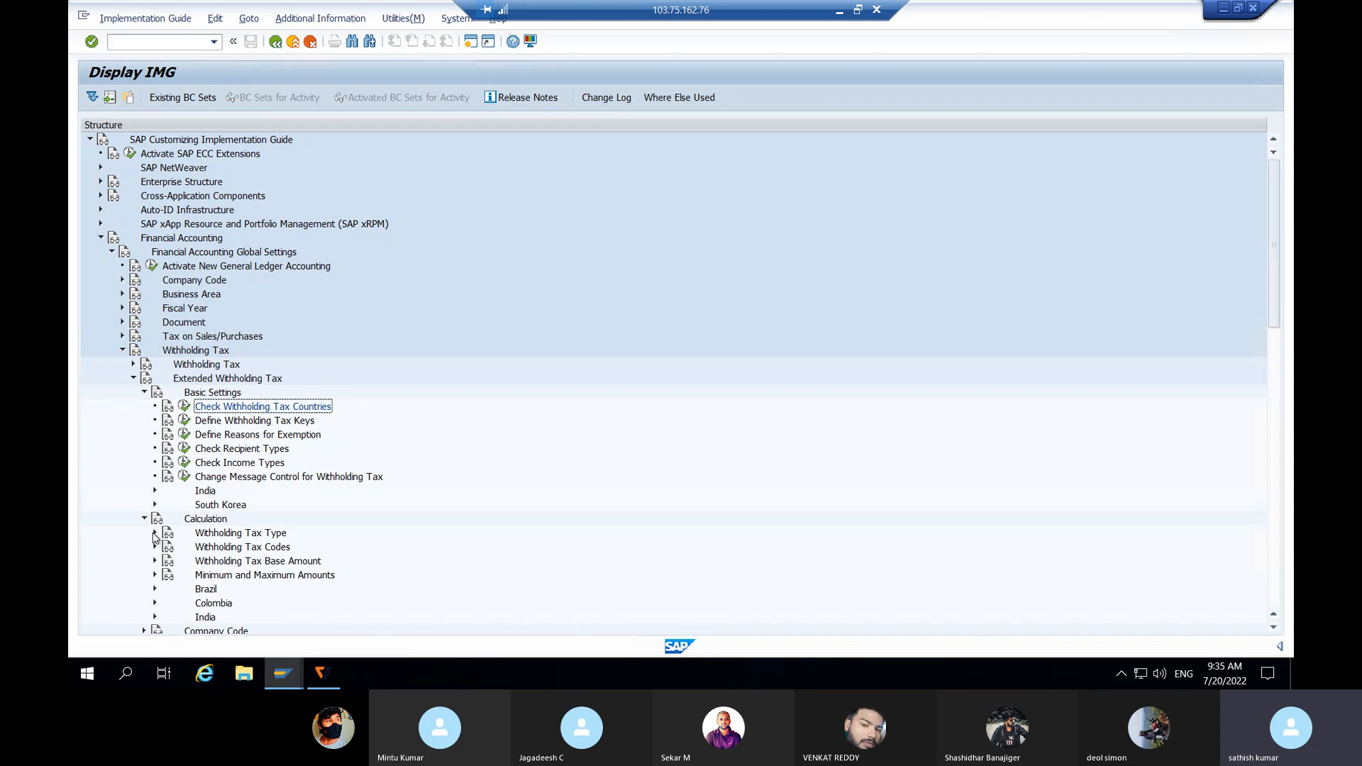
pyautogui.click(155, 533)
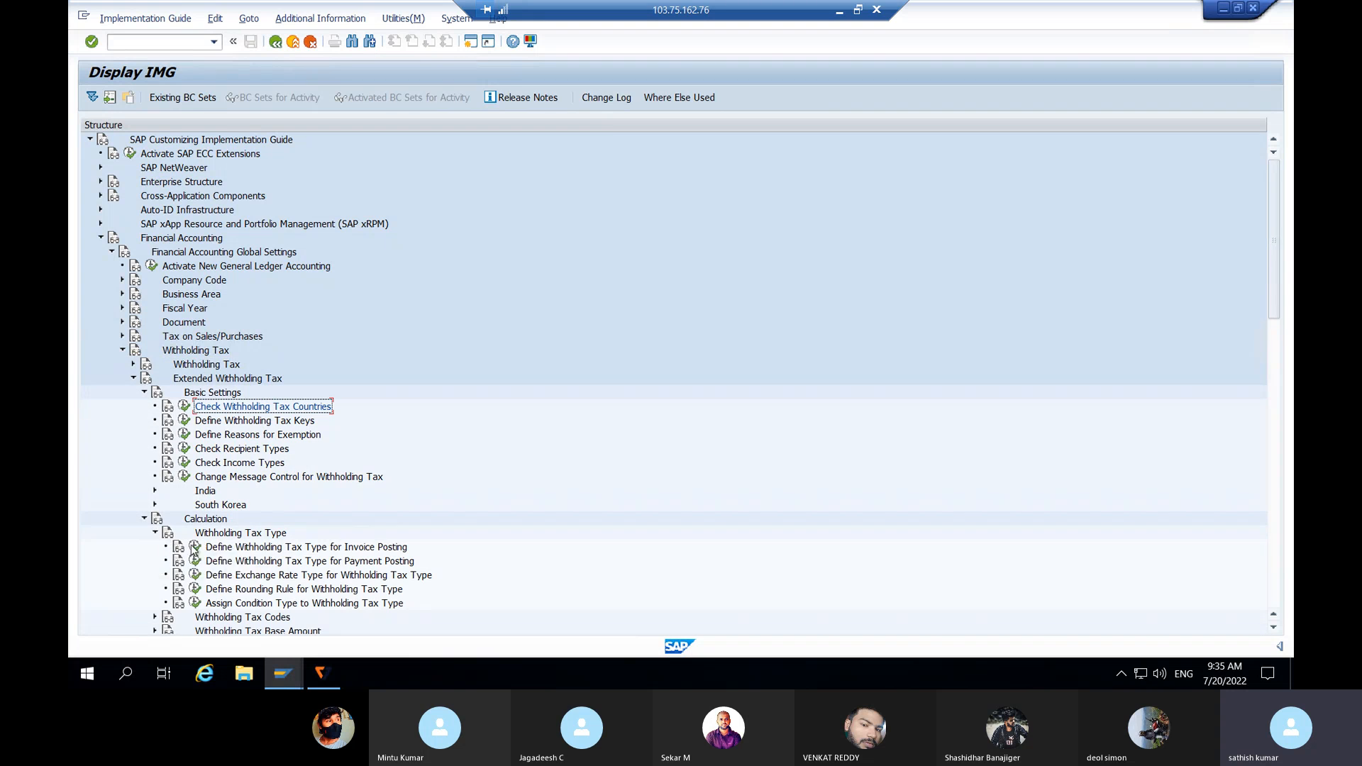
pyautogui.click(285, 548)
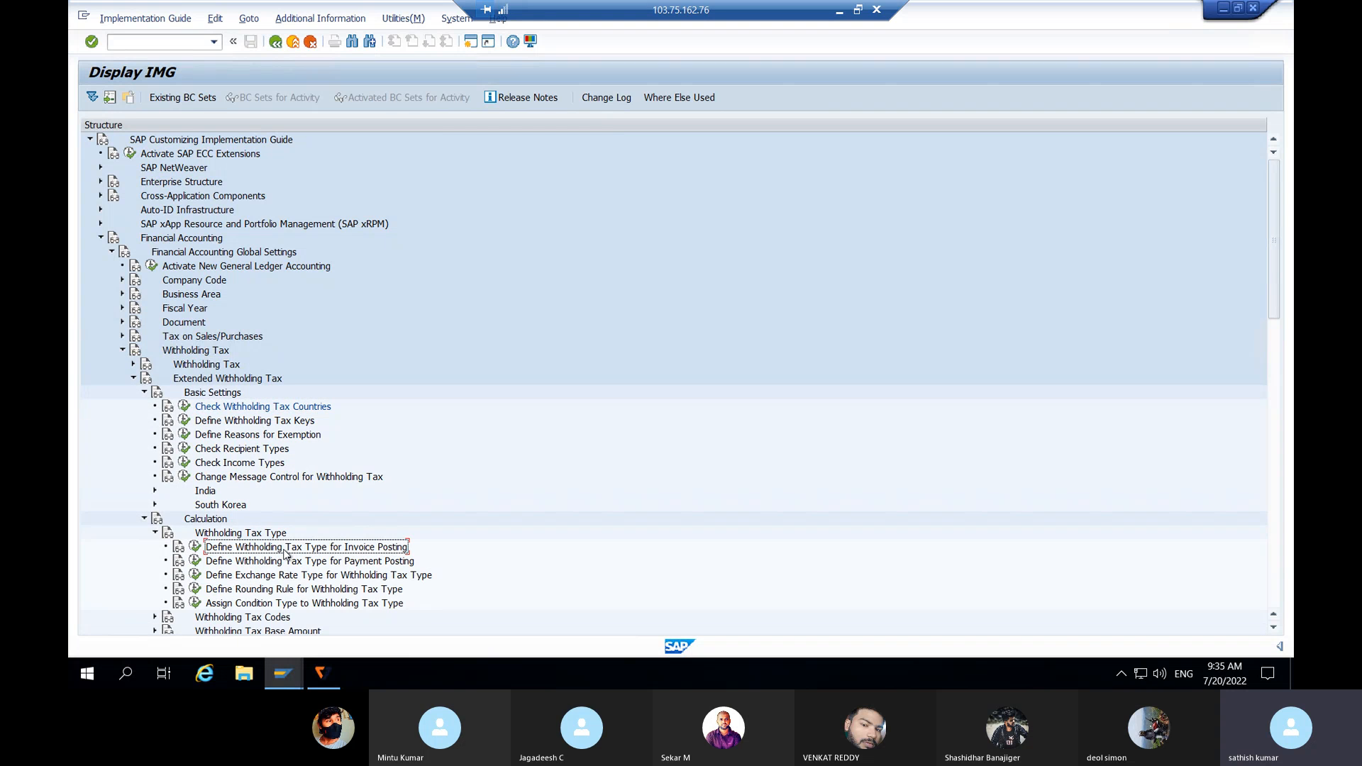
pyautogui.click(369, 564)
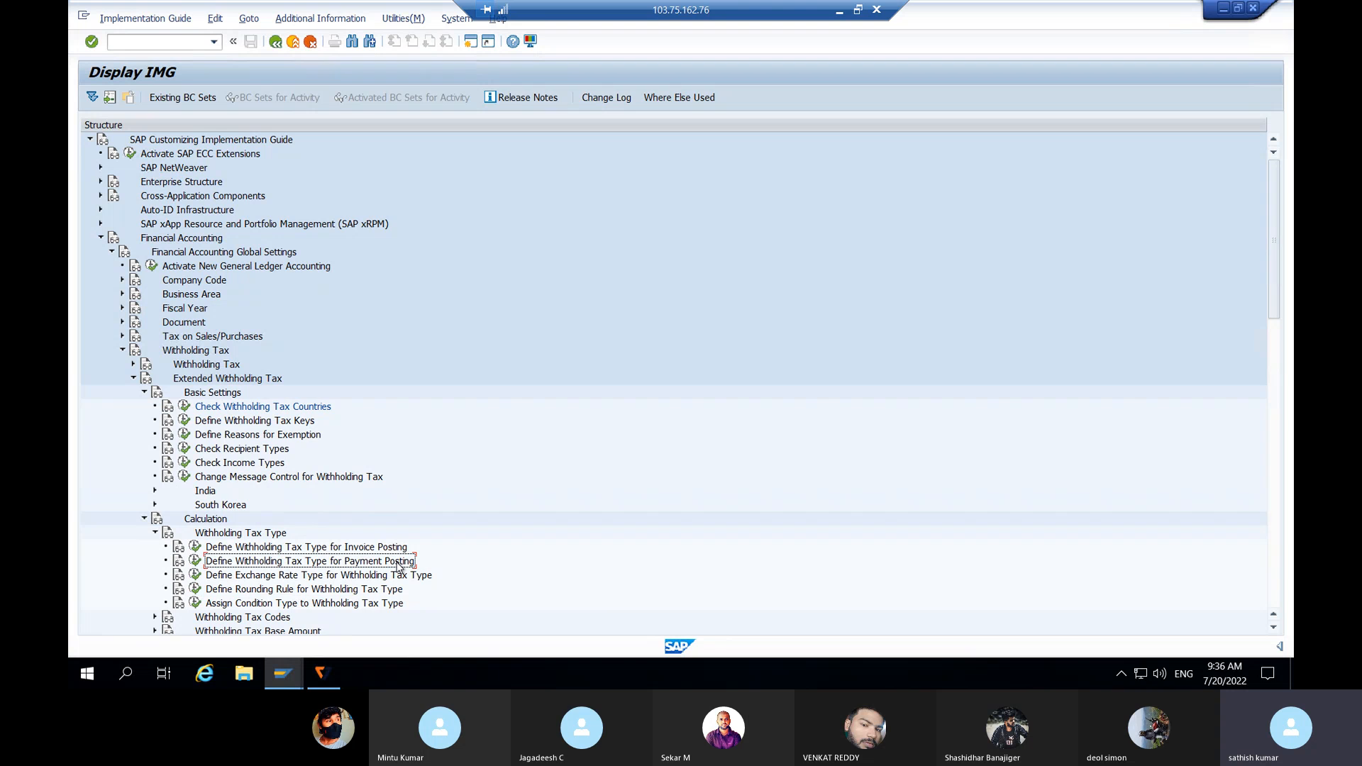
pyautogui.click(373, 548)
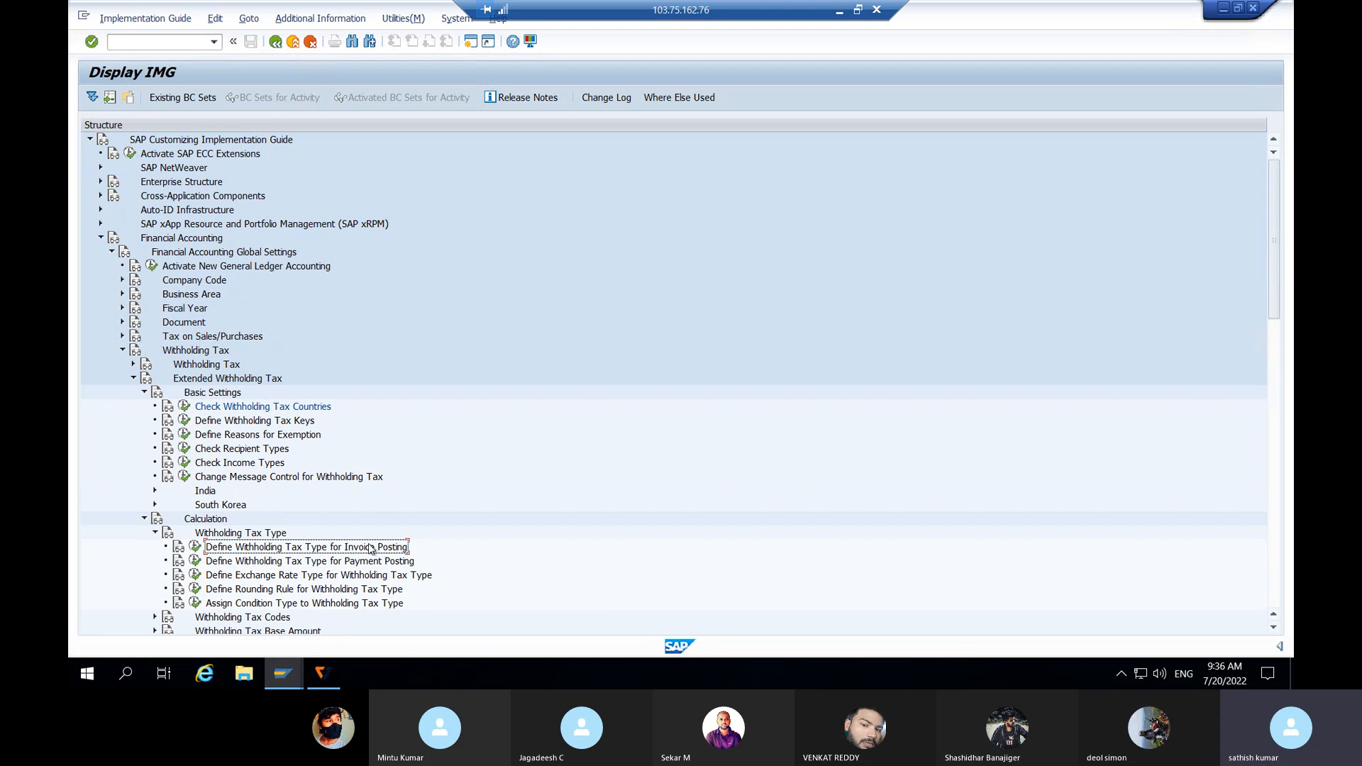
pyautogui.click(374, 562)
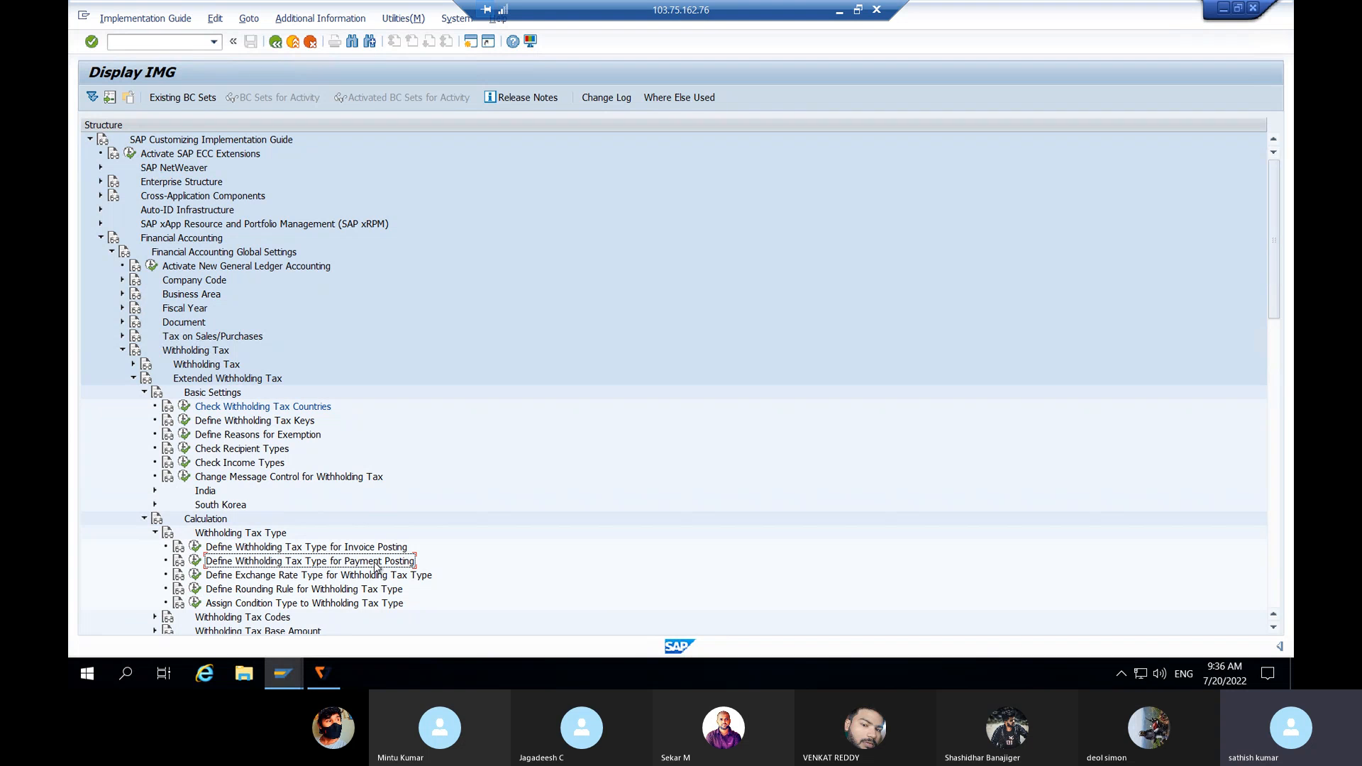
pyautogui.click(363, 550)
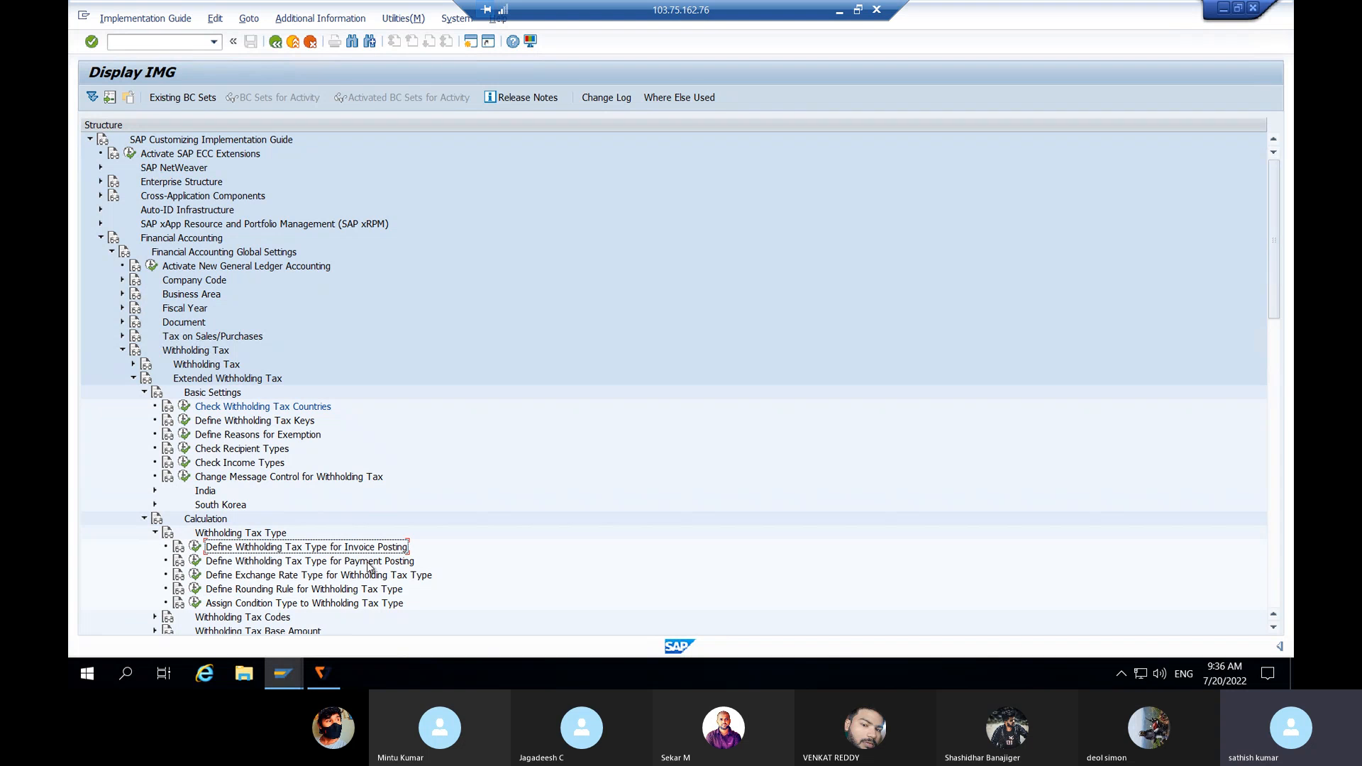
pyautogui.click(369, 564)
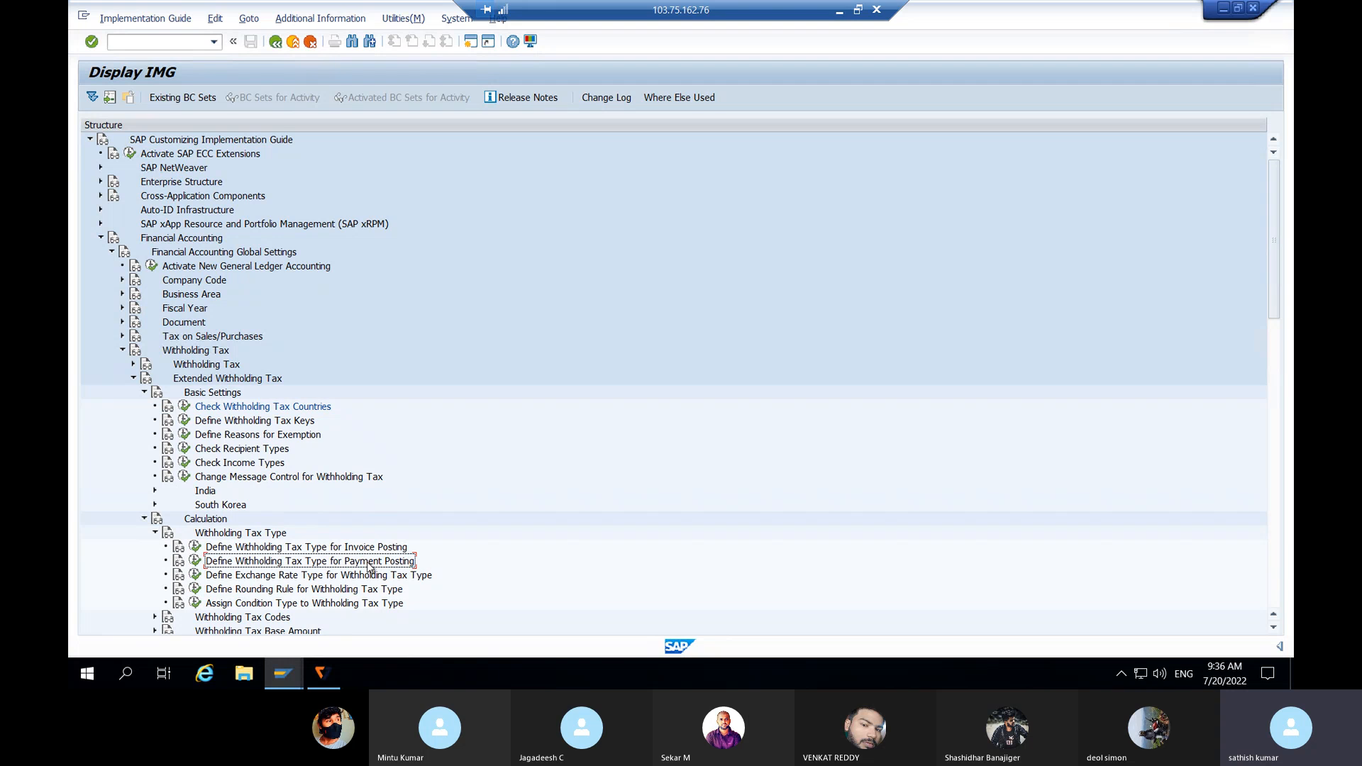
pyautogui.click(289, 550)
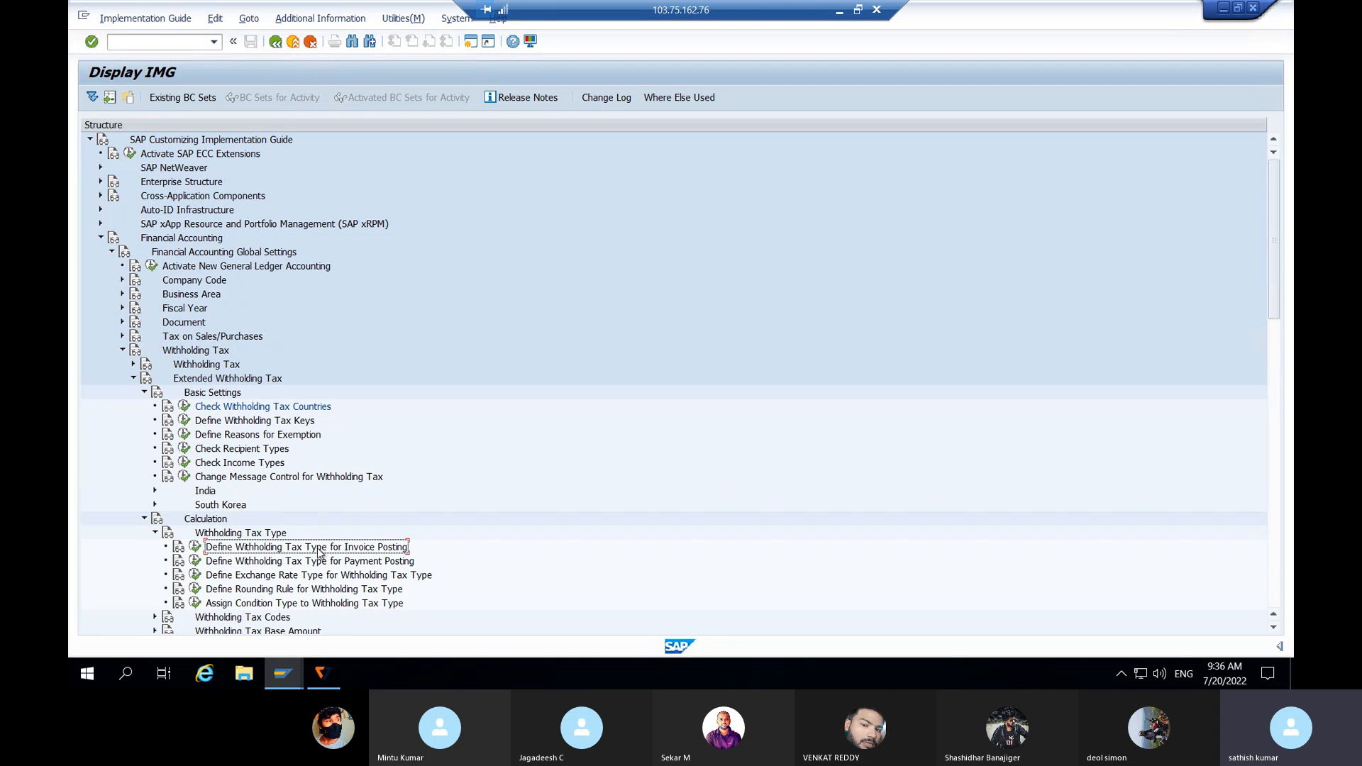
pyautogui.click(194, 549)
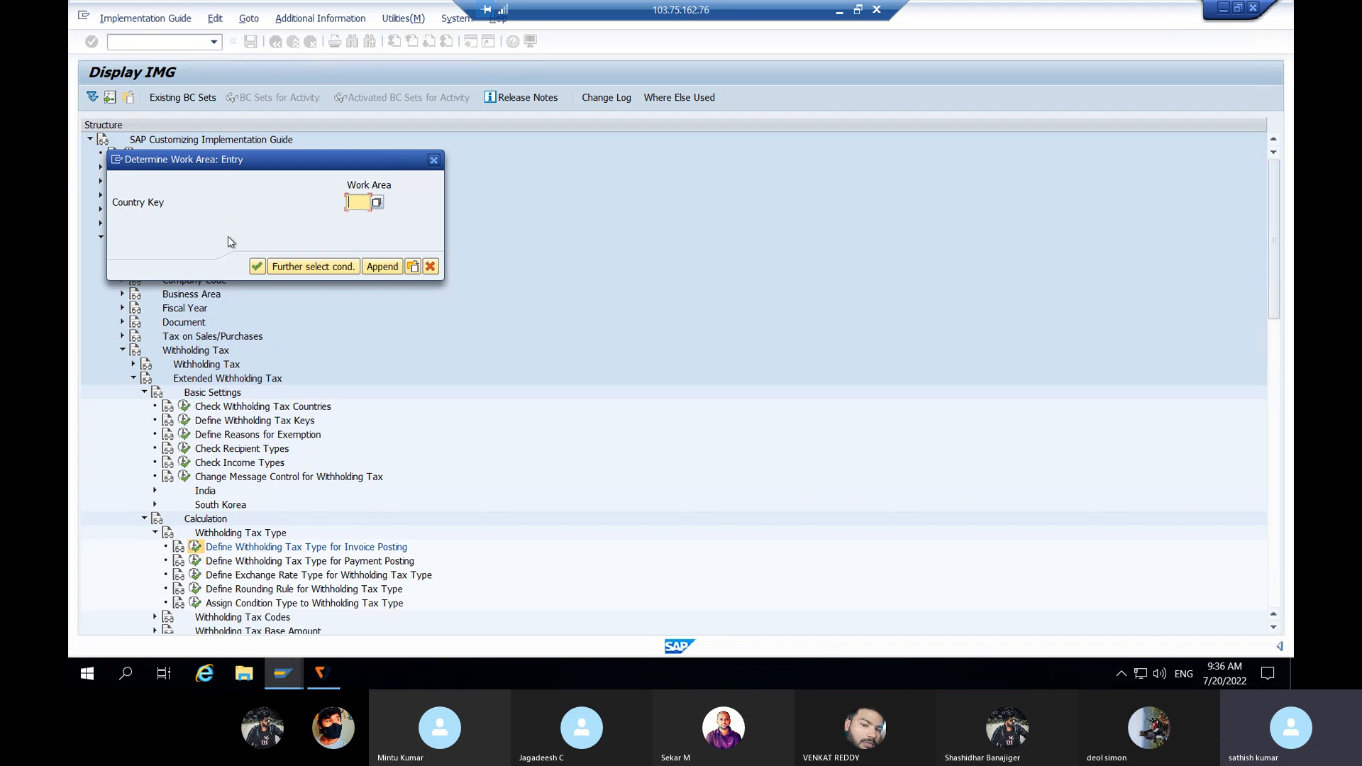
# Step: For country IN, add tax type A1 'Withholding tax for invoice posting' based on gross amount
pyautogui.write('IN')
pyautogui.click(257, 268)
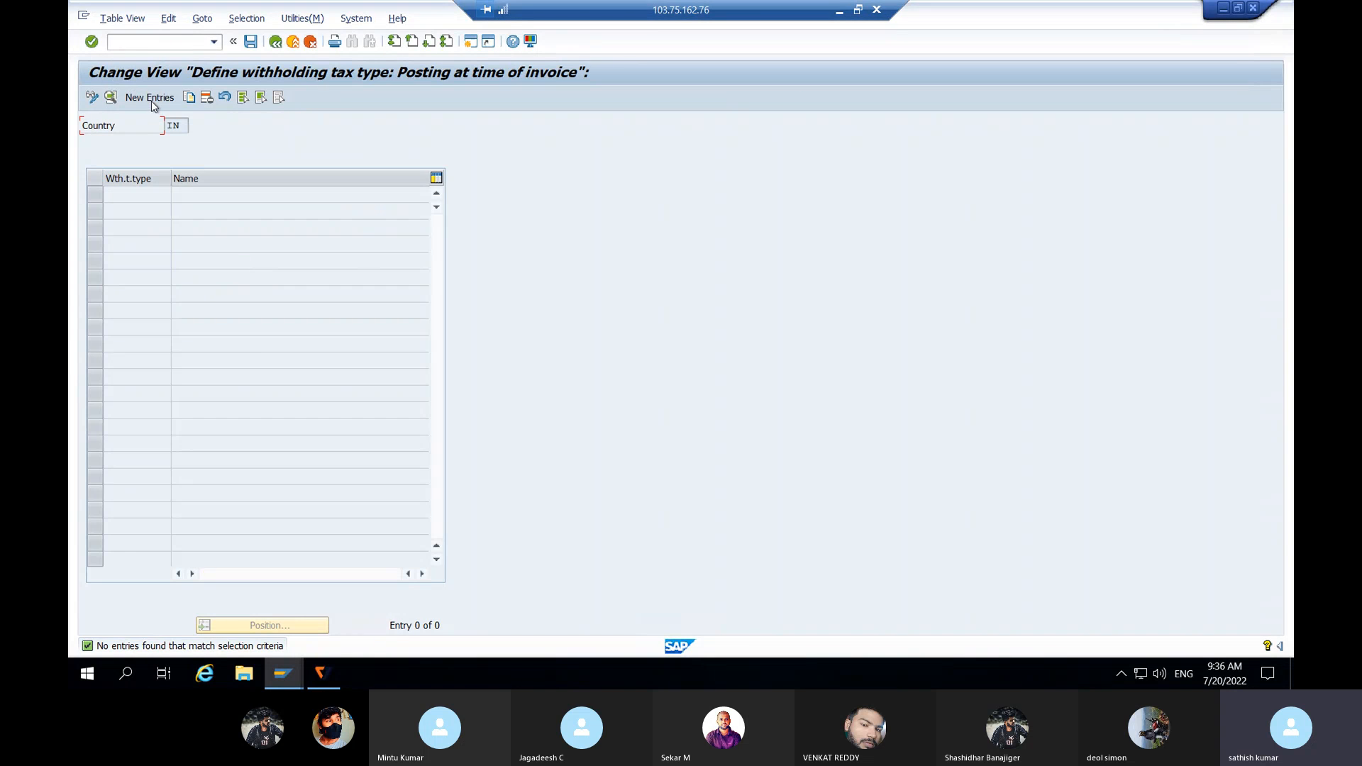
pyautogui.click(150, 99)
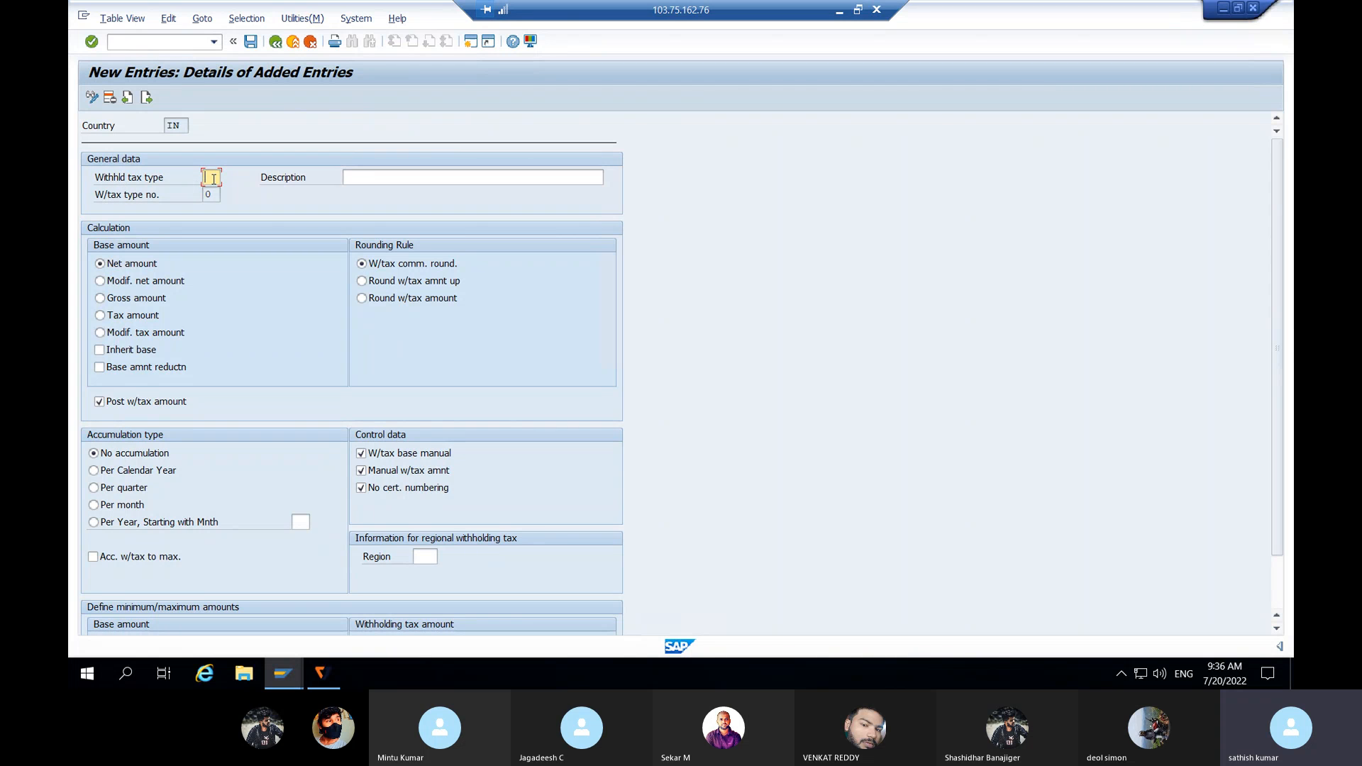
pyautogui.write('A1')
pyautogui.click(366, 179)
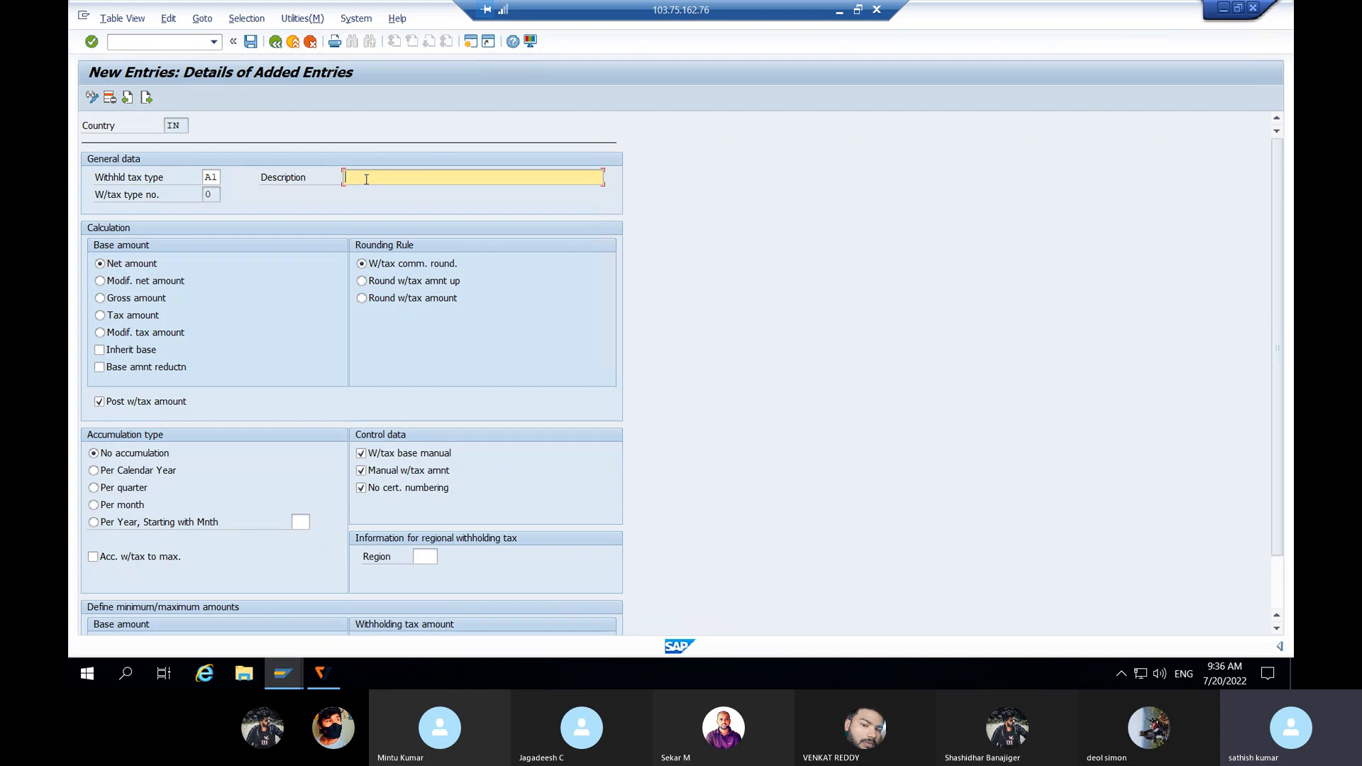
pyautogui.write('Withholding tax for invoiuce')
pyautogui.press('BackSpace')
pyautogui.press('BackSpace')
pyautogui.write('ce posting')
pyautogui.click(101, 299)
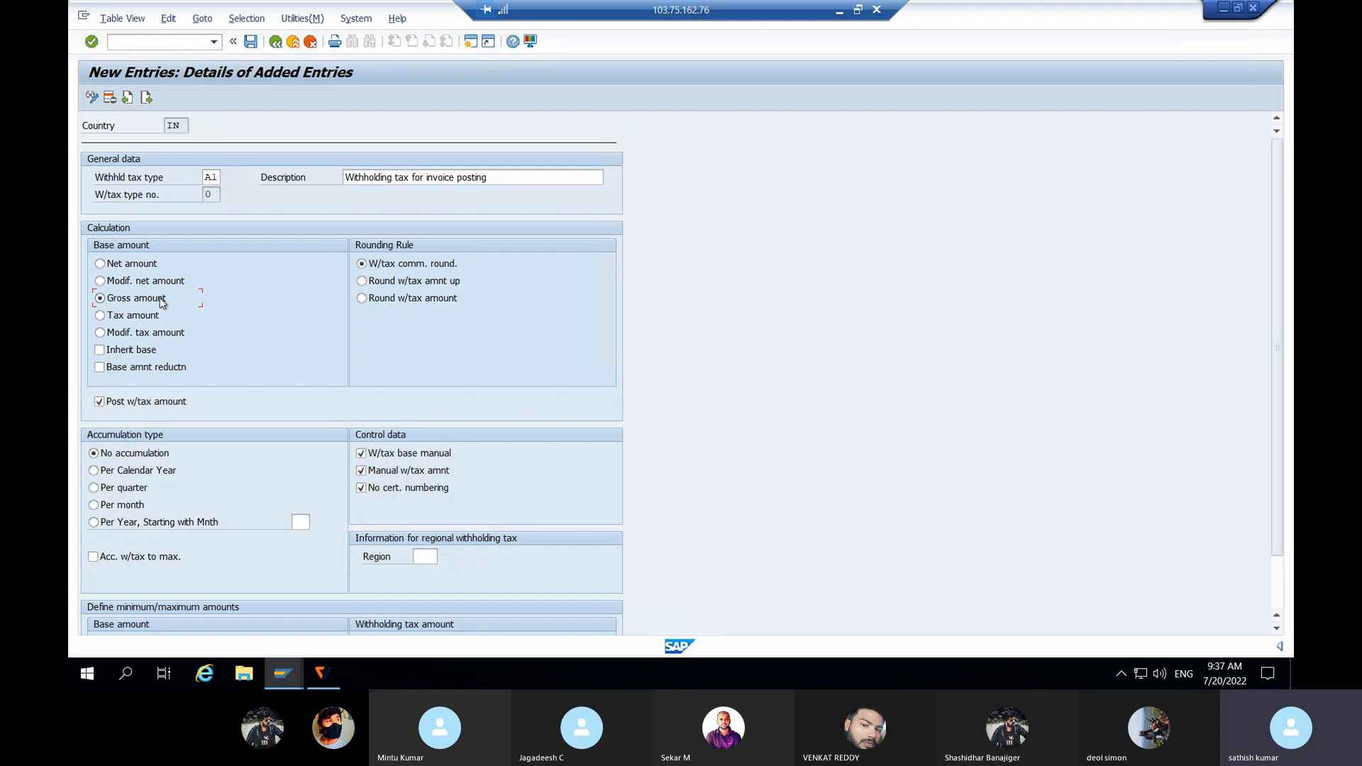
# Step: Save tax type A1 under request ECCK900070 and return to the IMG tree
pyautogui.click(251, 42)
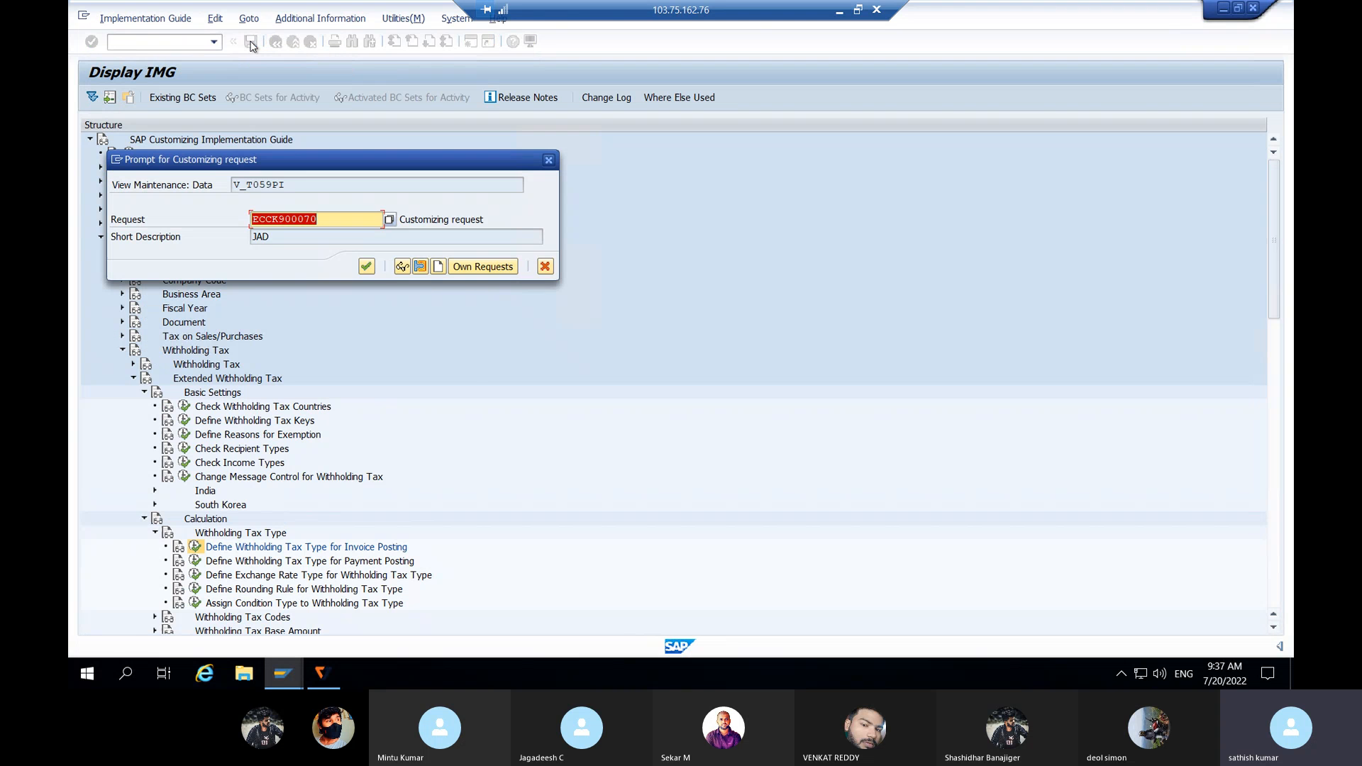
pyautogui.click(366, 266)
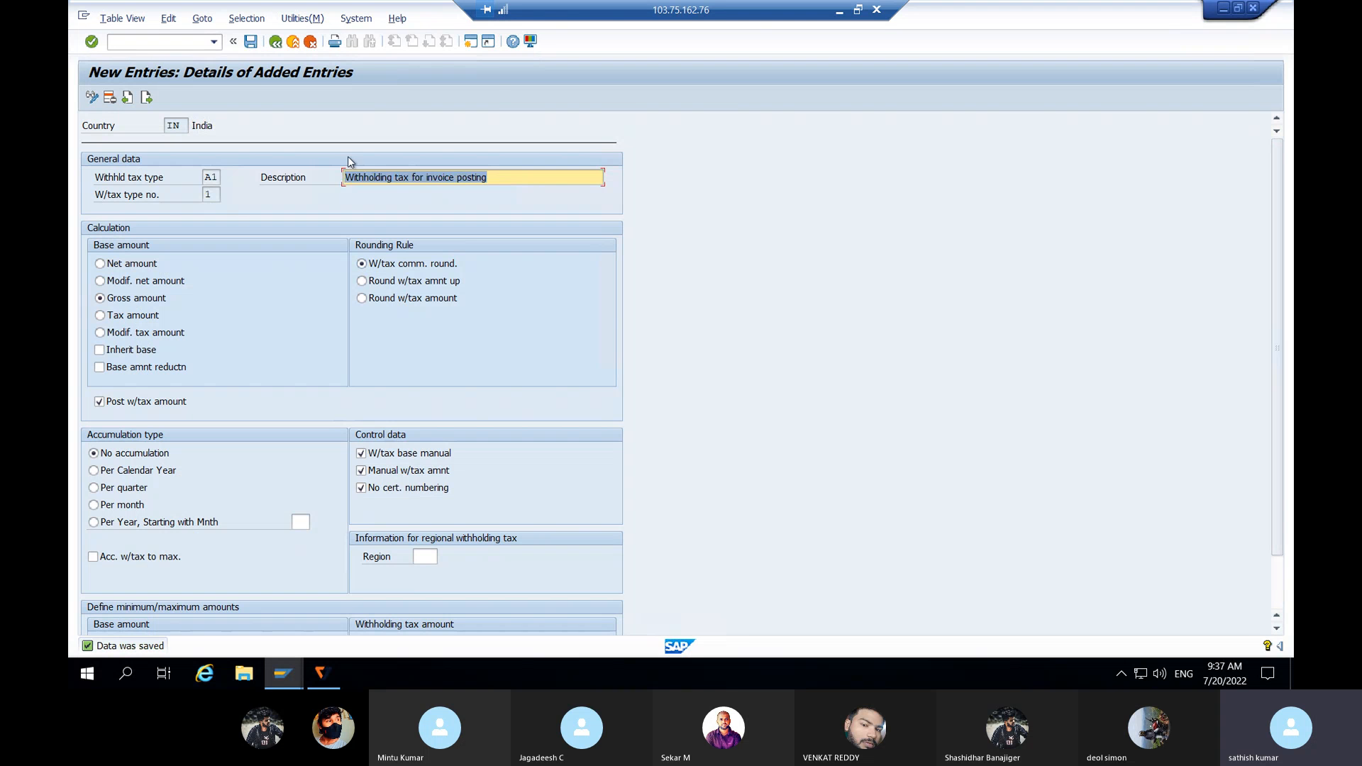
pyautogui.click(275, 42)
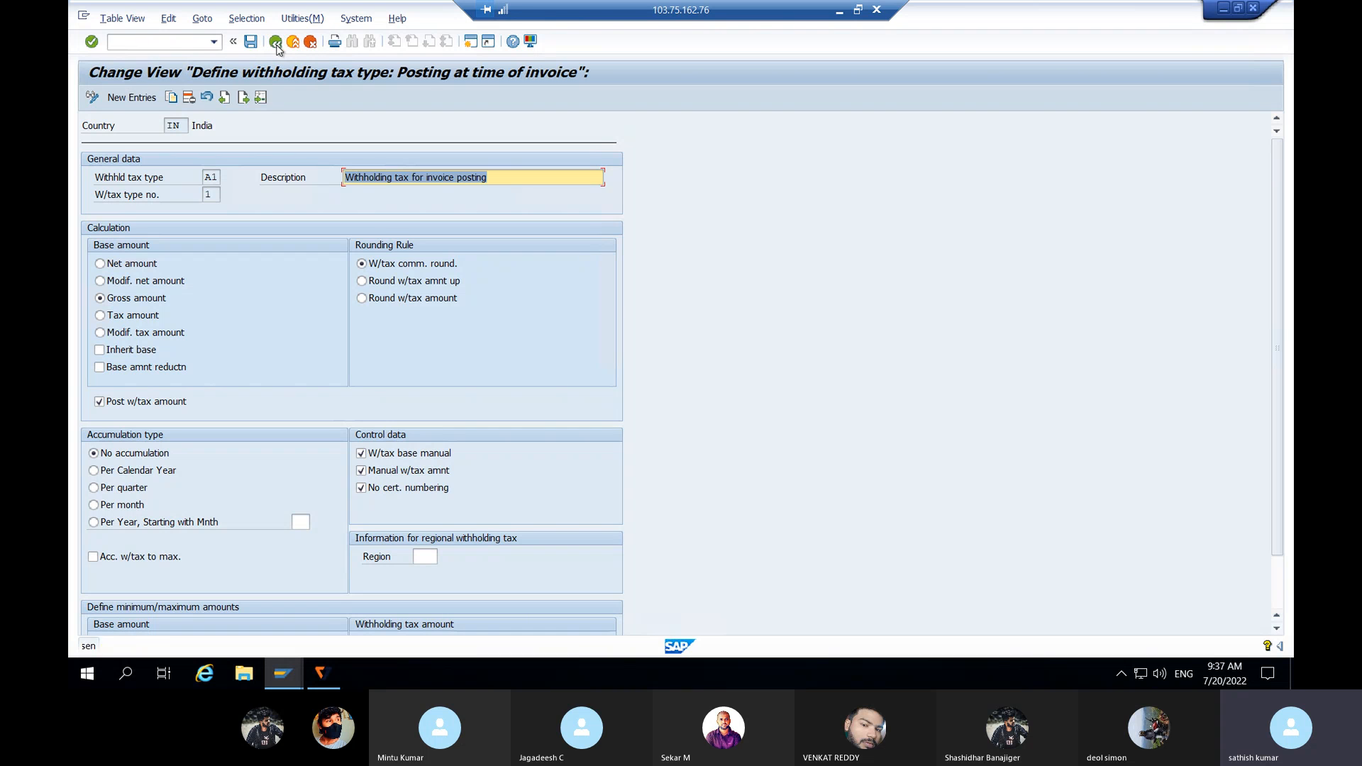
pyautogui.click(275, 42)
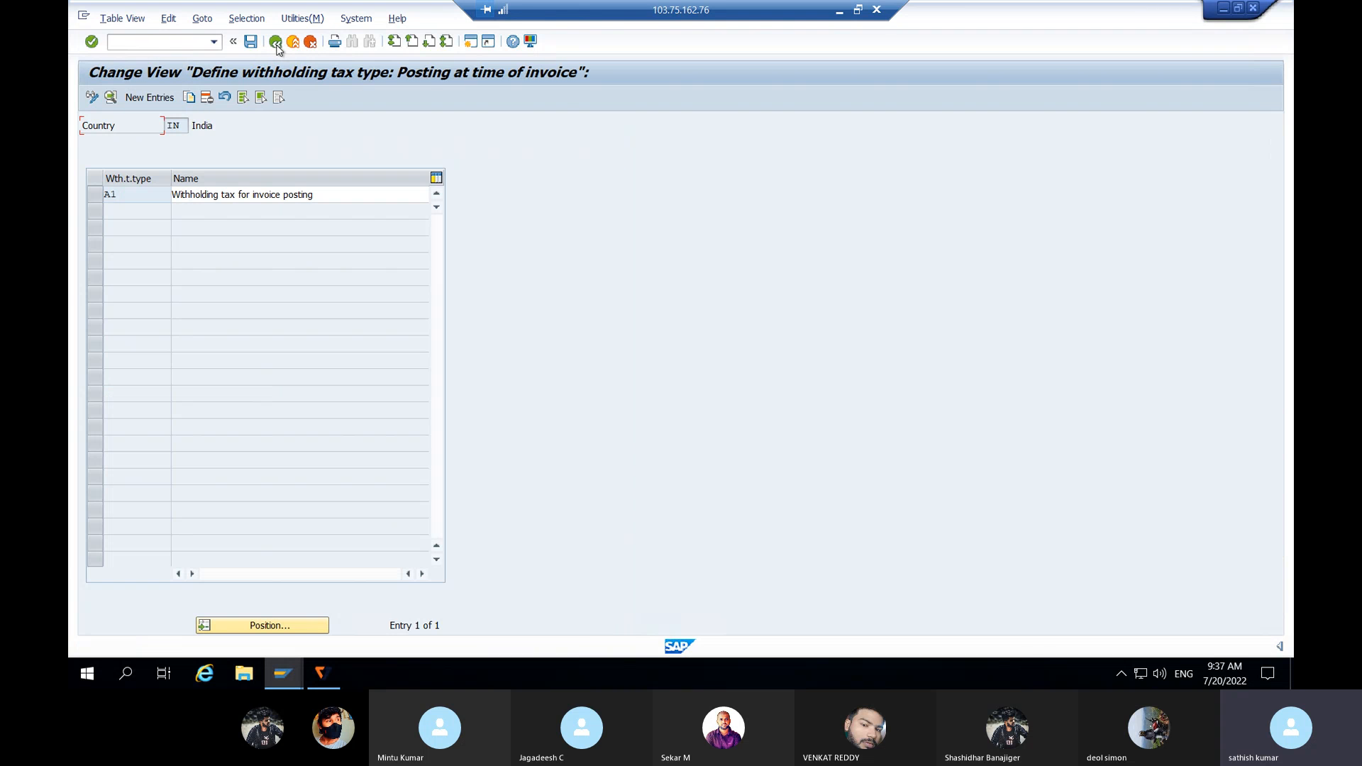
pyautogui.click(275, 42)
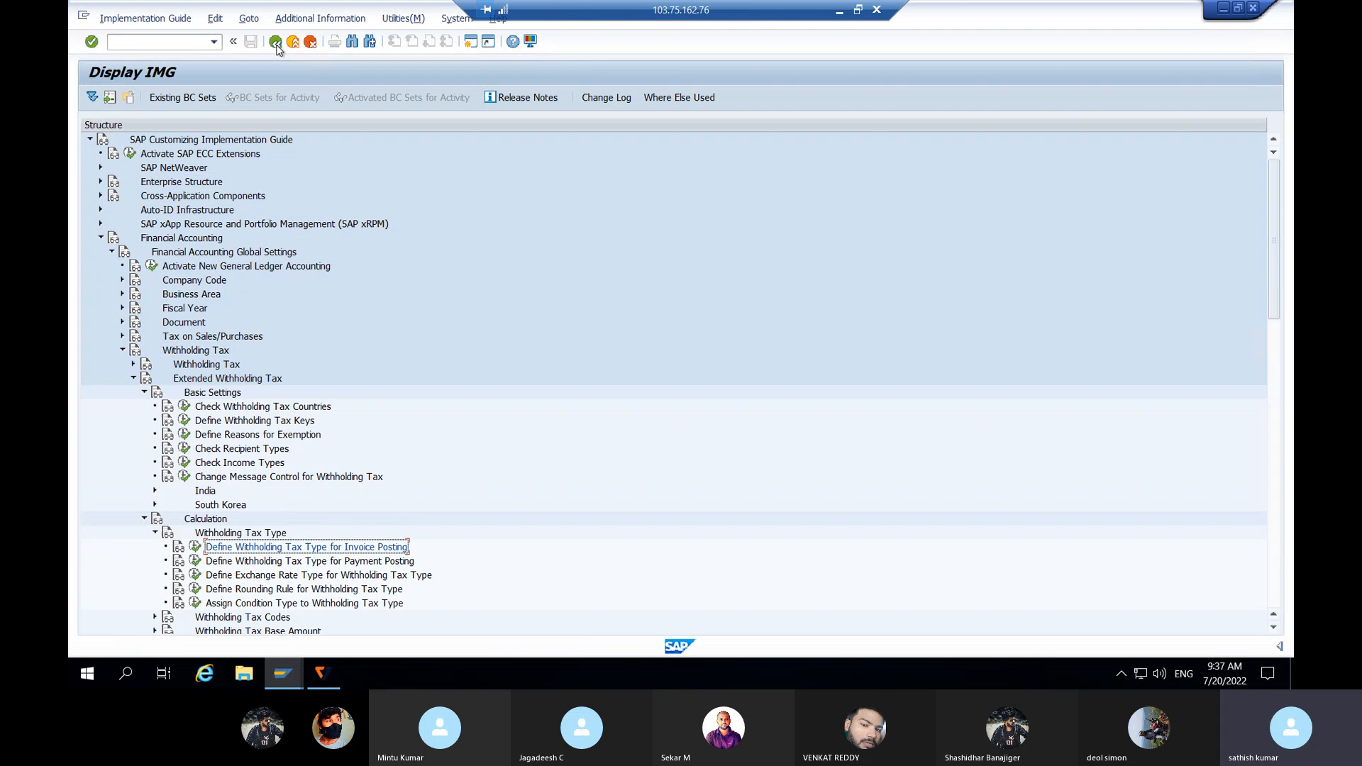
# Step: Run Define Withholding Tax Type for Payment Posting for IN and add B1 'Withholding tax for payment' on gross amount
pyautogui.click(303, 567)
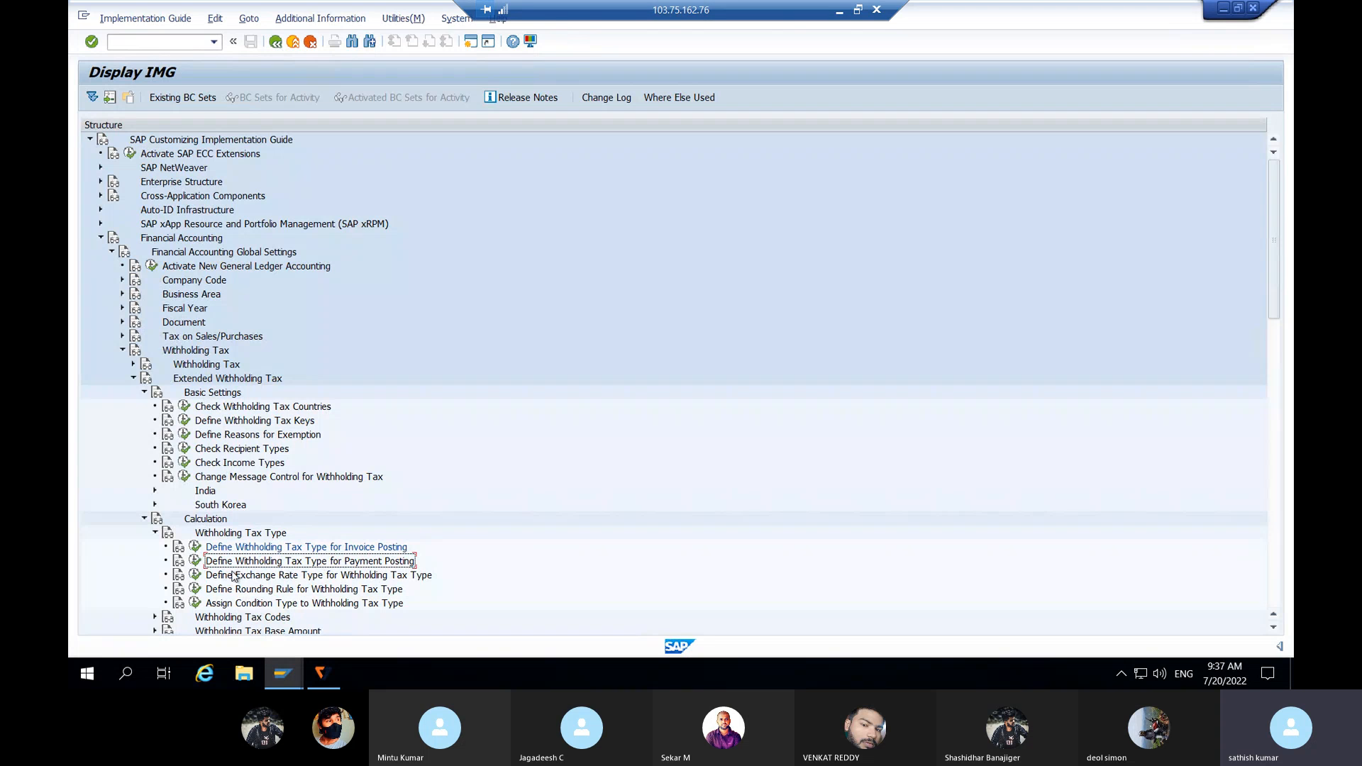
pyautogui.click(195, 561)
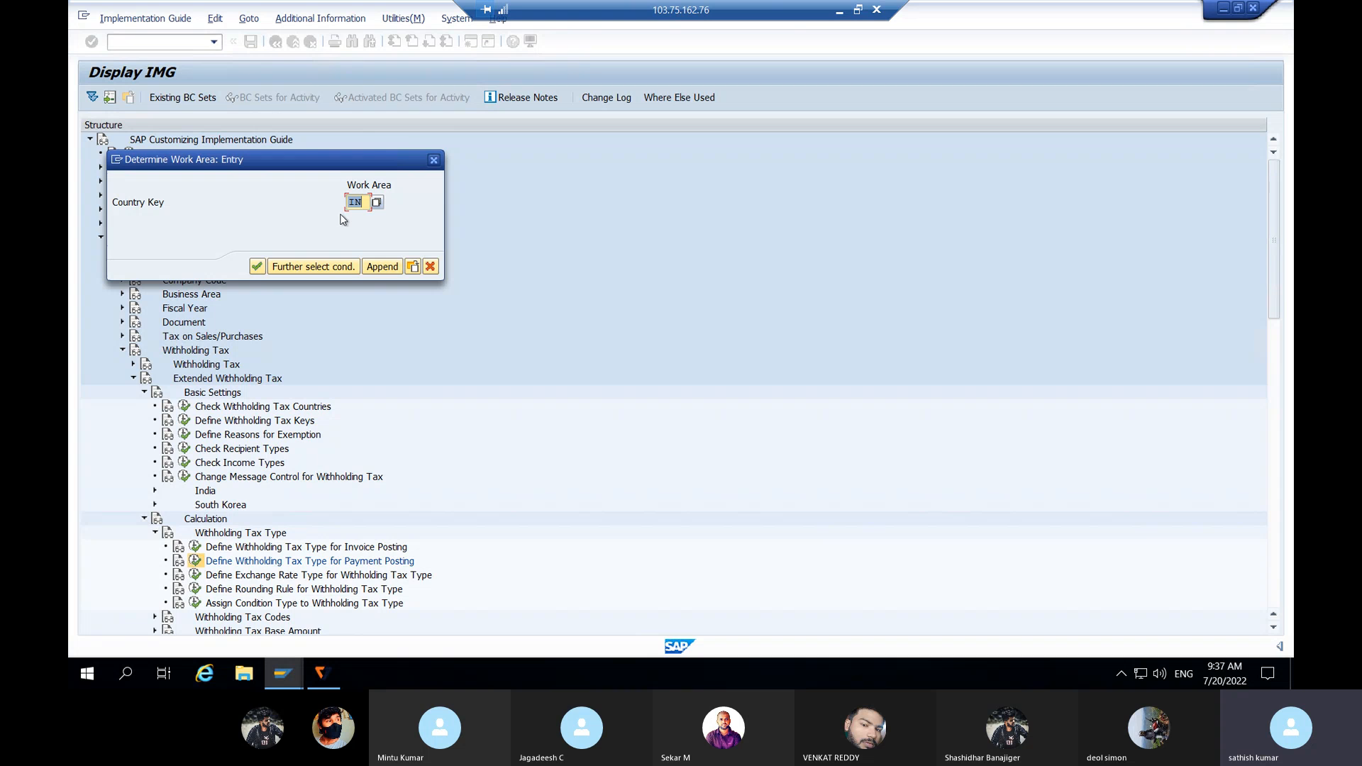
pyautogui.click(256, 267)
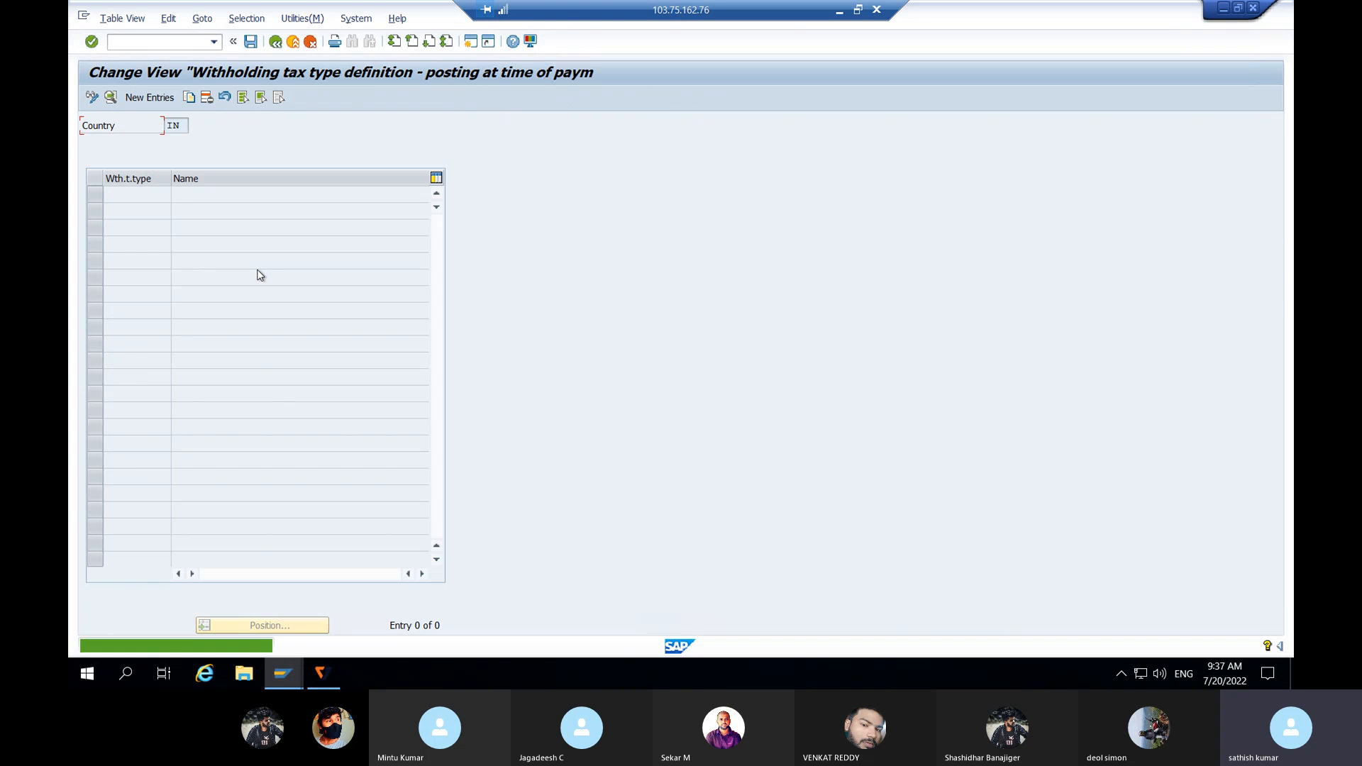
pyautogui.click(151, 98)
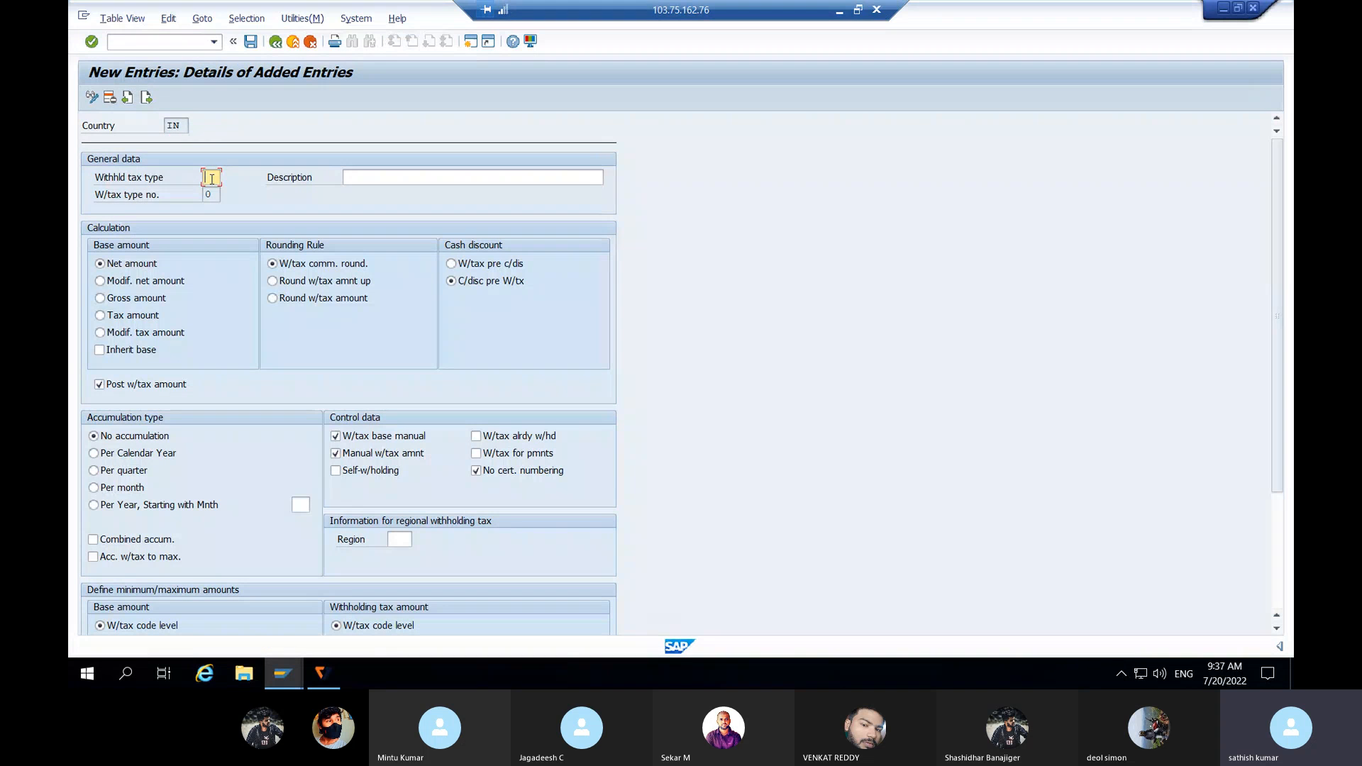
pyautogui.write('B1')
pyautogui.click(367, 174)
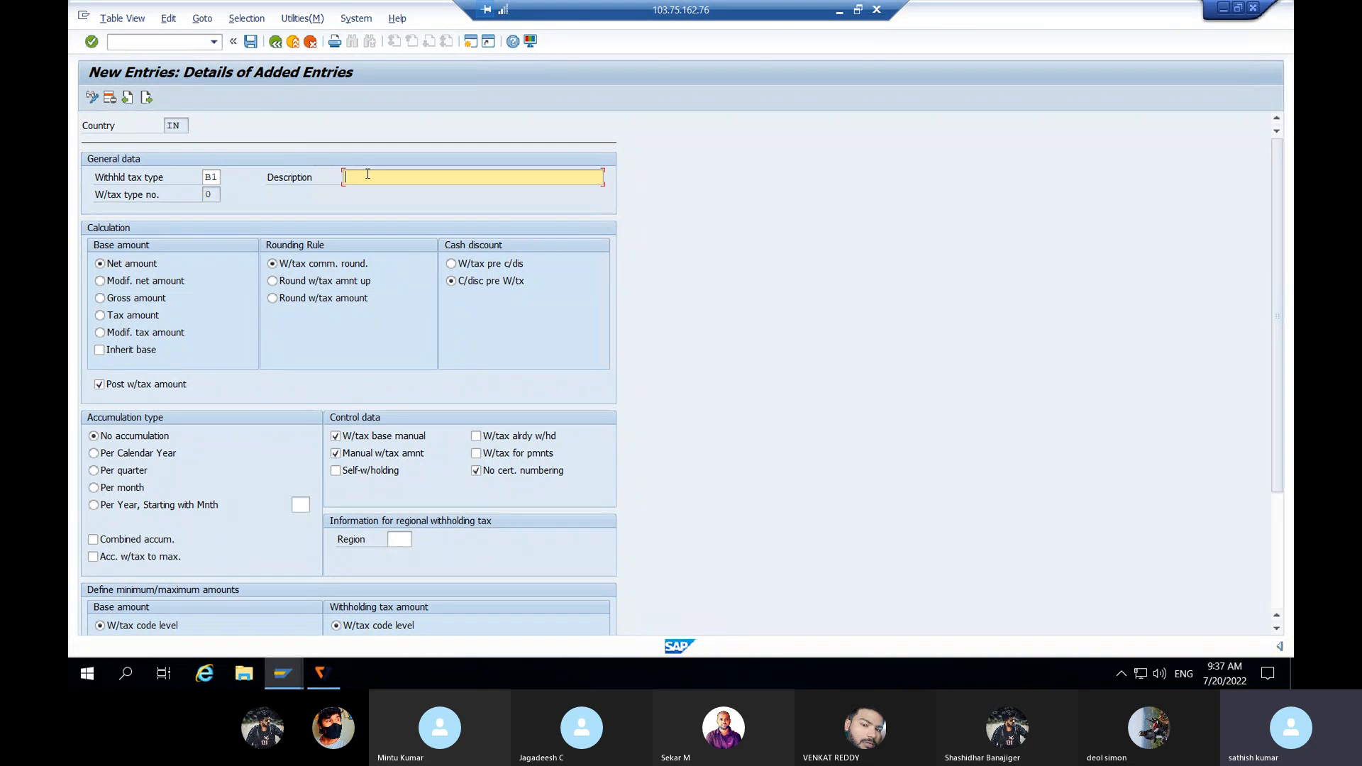
pyautogui.write('W')
pyautogui.write('h')
pyautogui.press('BackSpace')
pyautogui.press('BackSpace')
pyautogui.write('Withh')
pyautogui.write('ld')
pyautogui.press('BackSpace')
pyautogui.press('BackSpace')
pyautogui.write('olding tax for paymen')
pyautogui.click(100, 298)
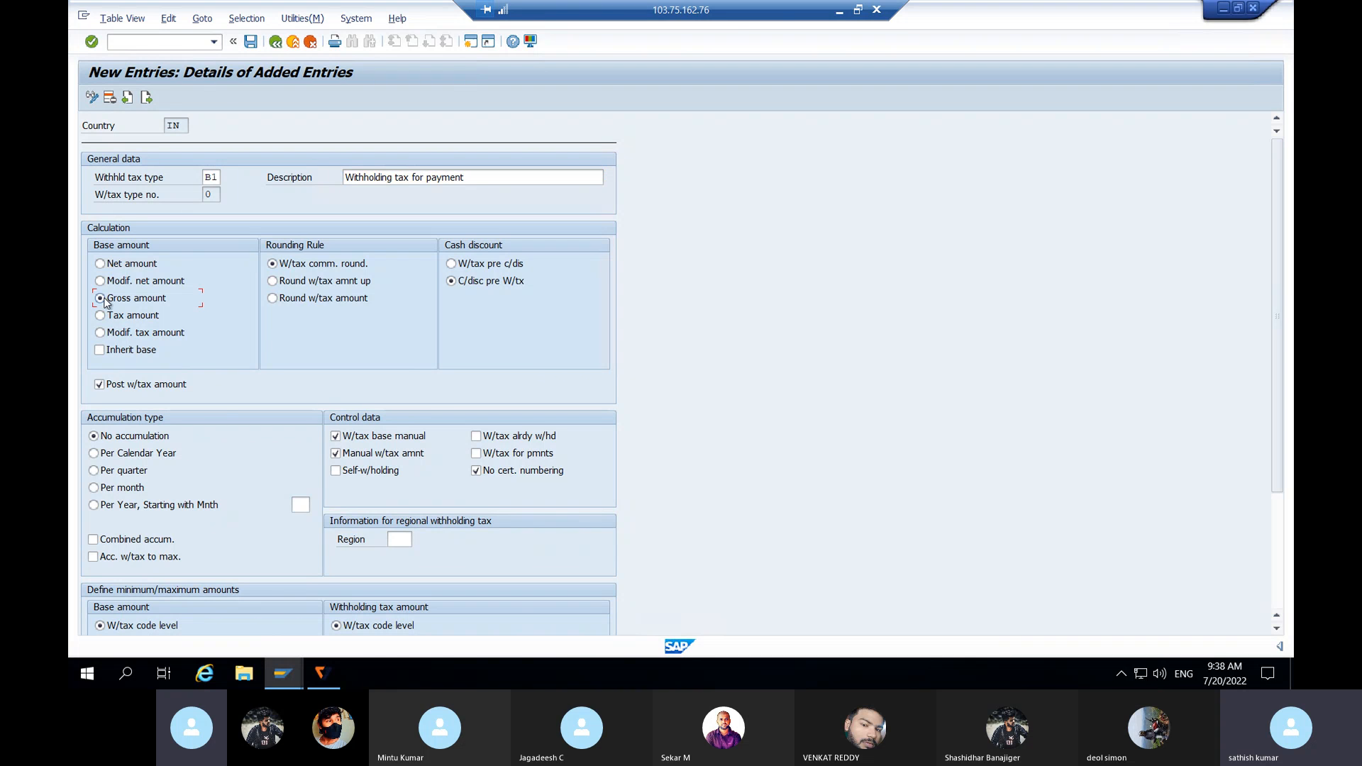
# Step: Save tax type B1, return to the IMG tree and expand Withholding Tax Codes
pyautogui.click(252, 43)
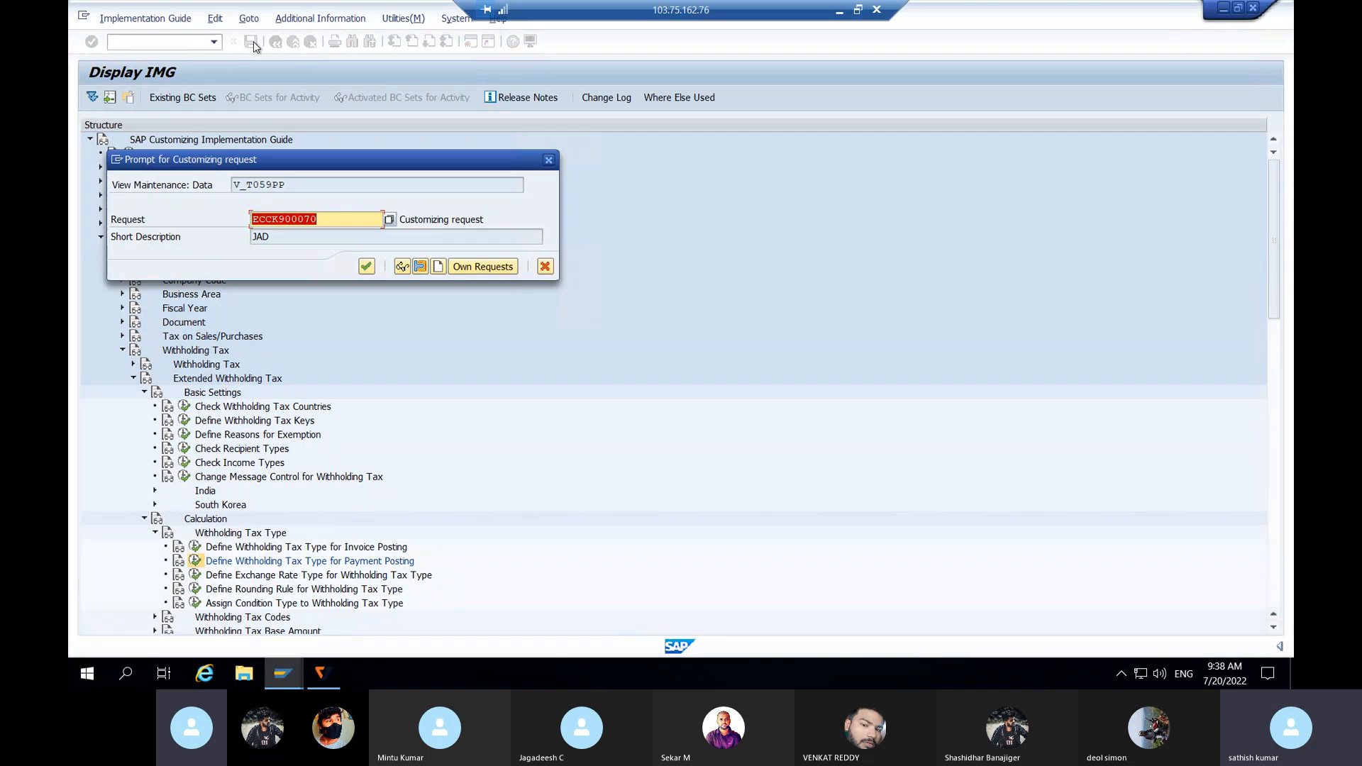
pyautogui.click(364, 267)
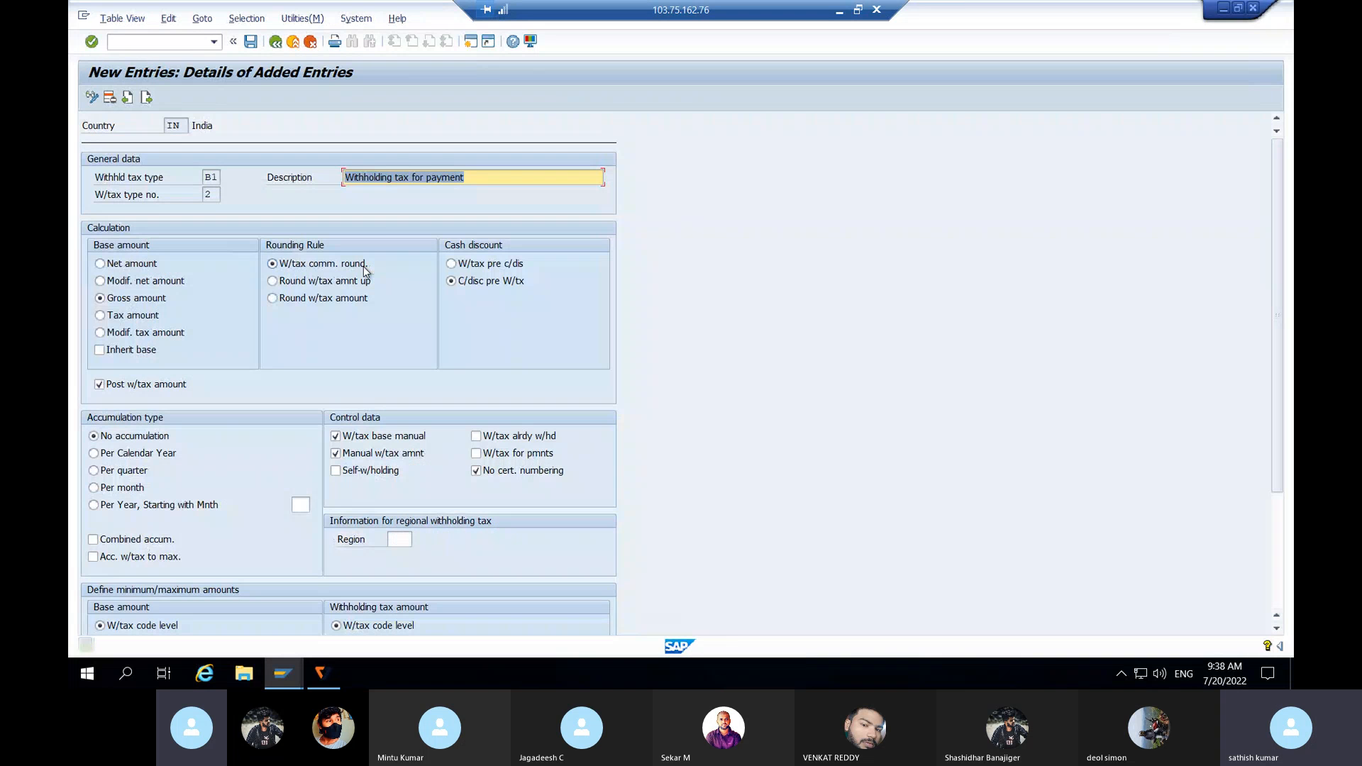
pyautogui.click(276, 42)
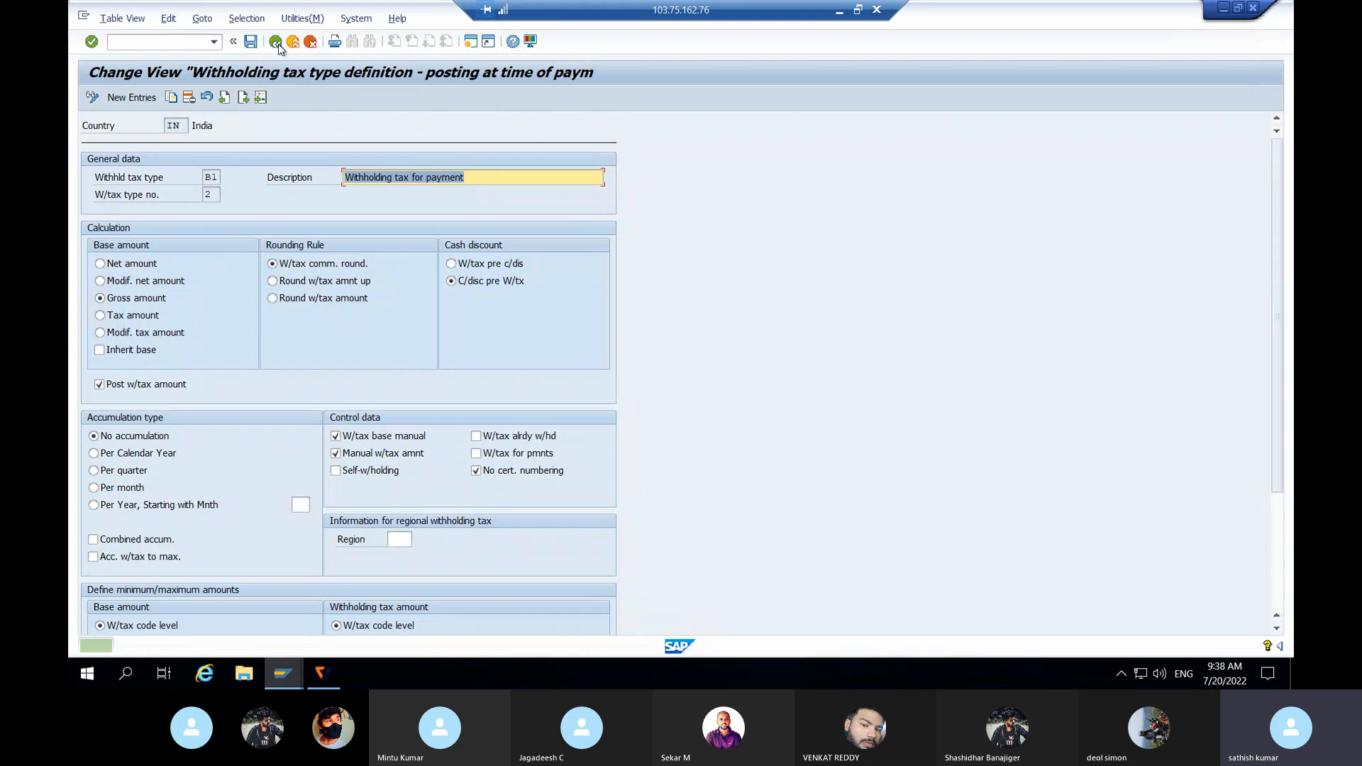
pyautogui.click(276, 42)
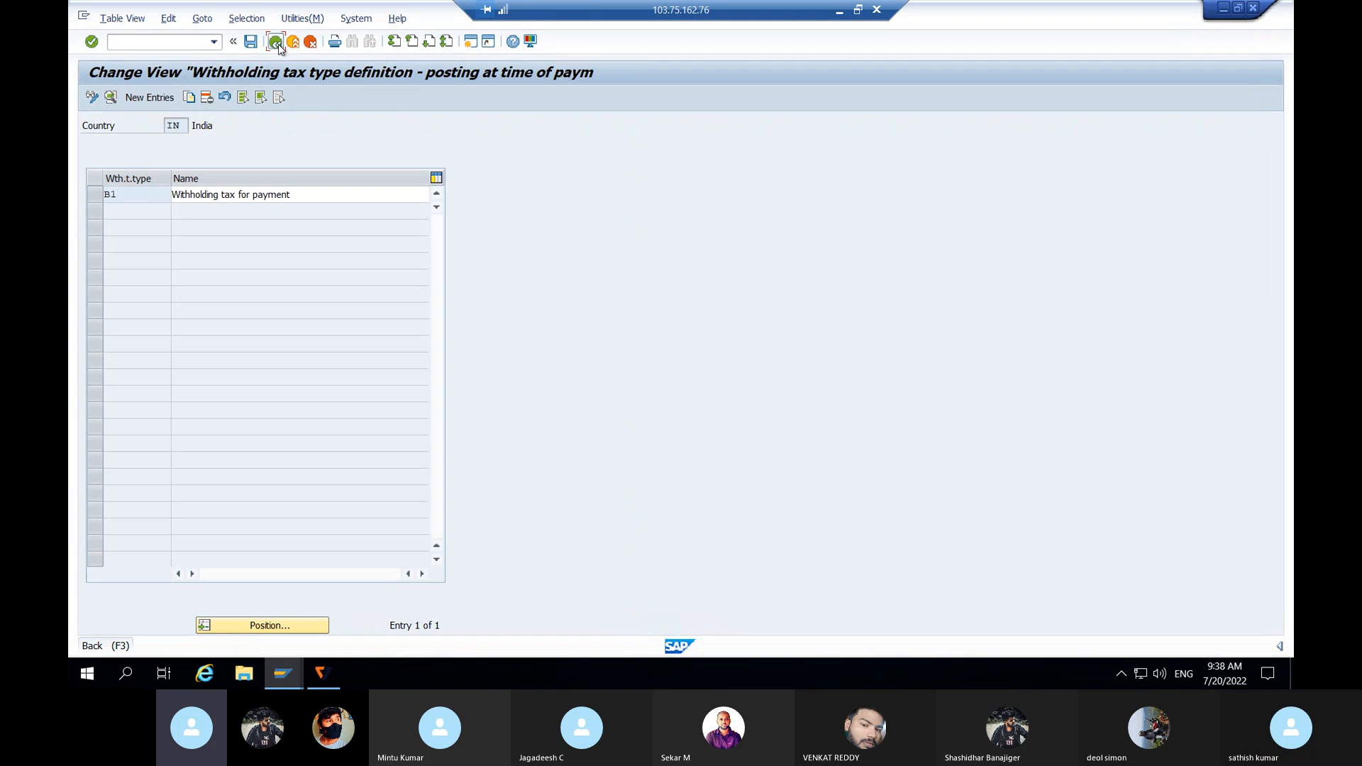
pyautogui.click(276, 42)
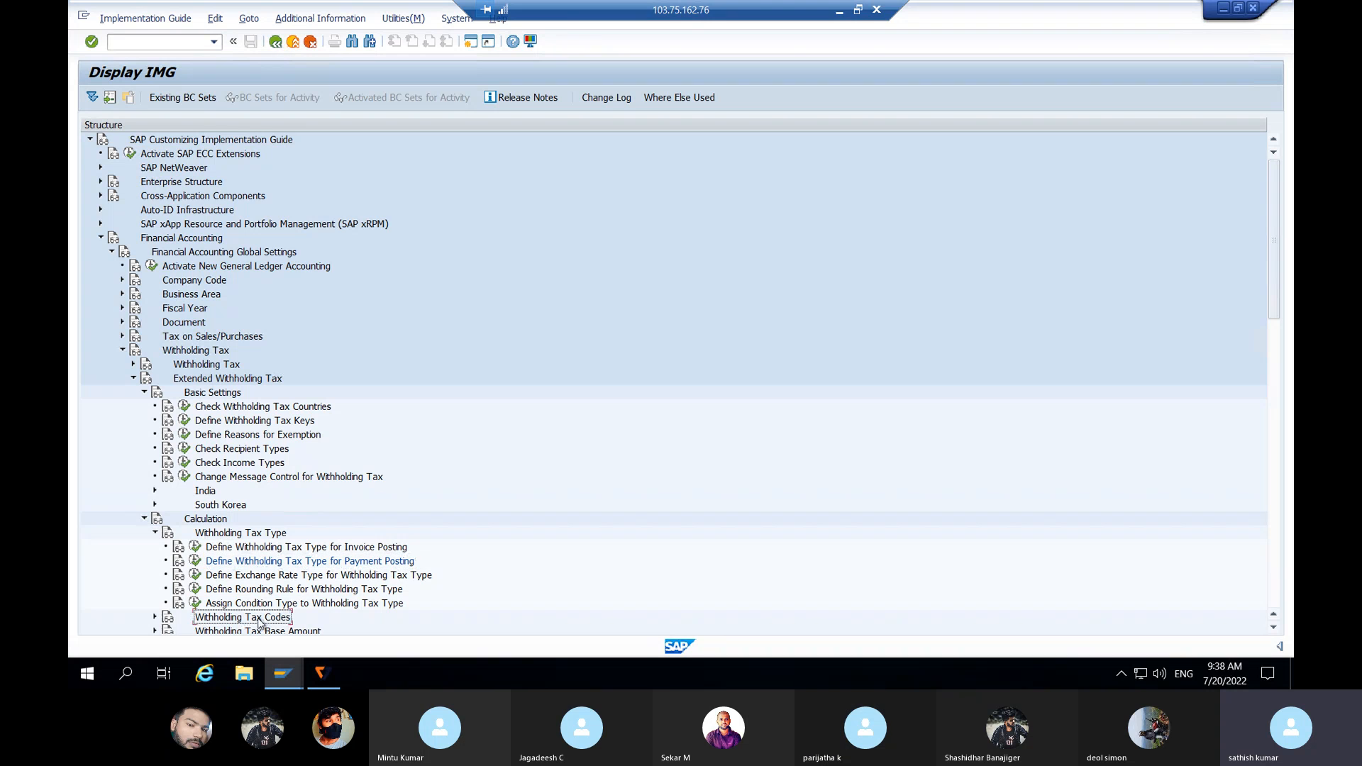
pyautogui.click(155, 618)
pyautogui.click(268, 618)
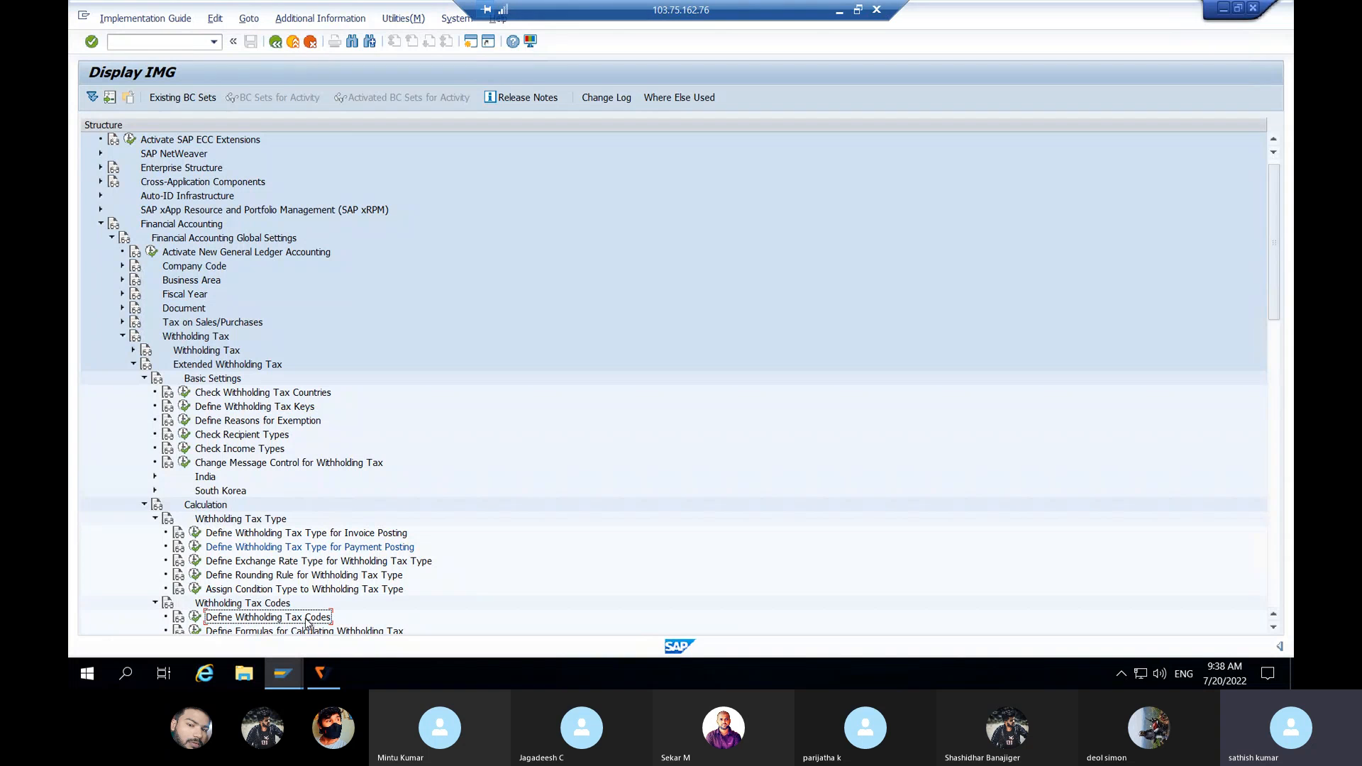
# Step: Start a new India withholding tax code: type A1, code A1, 'Withholding tax for invoice posting'
pyautogui.click(195, 617)
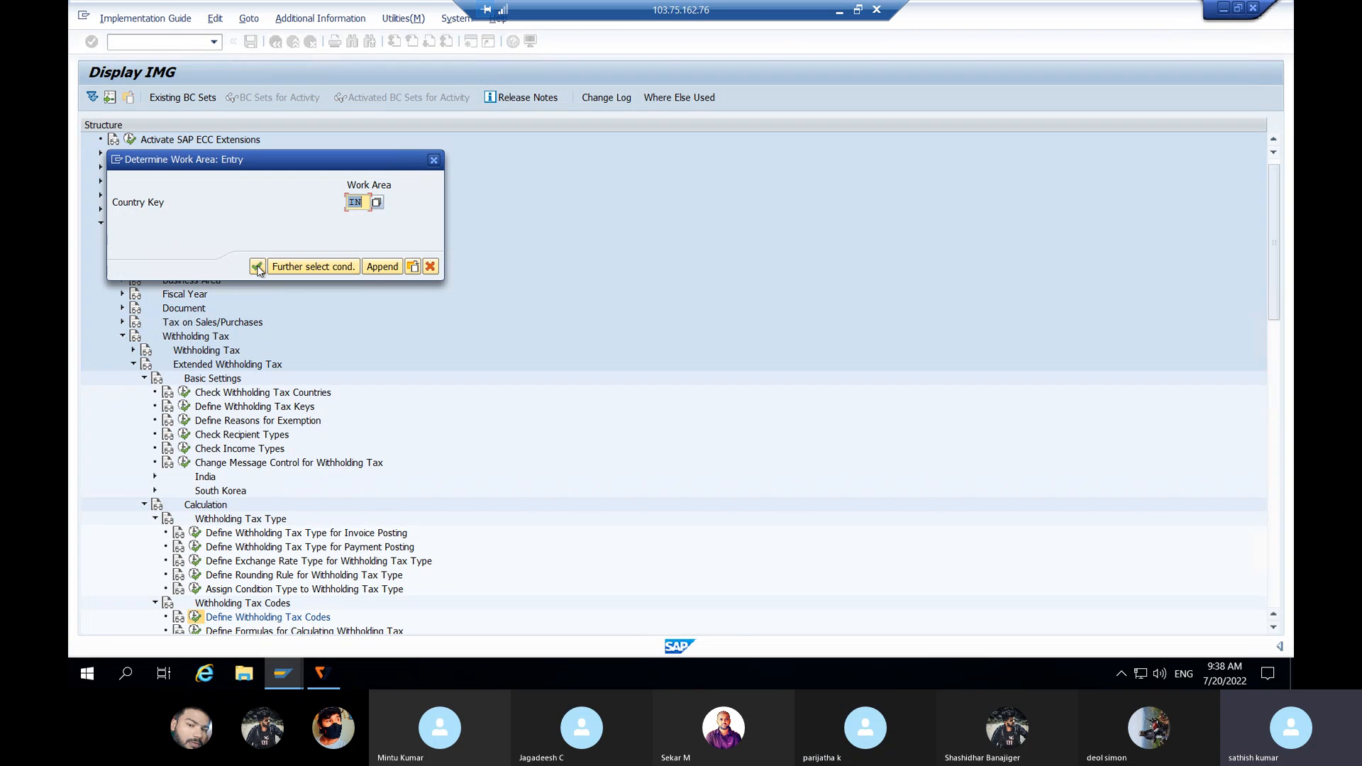
pyautogui.click(257, 267)
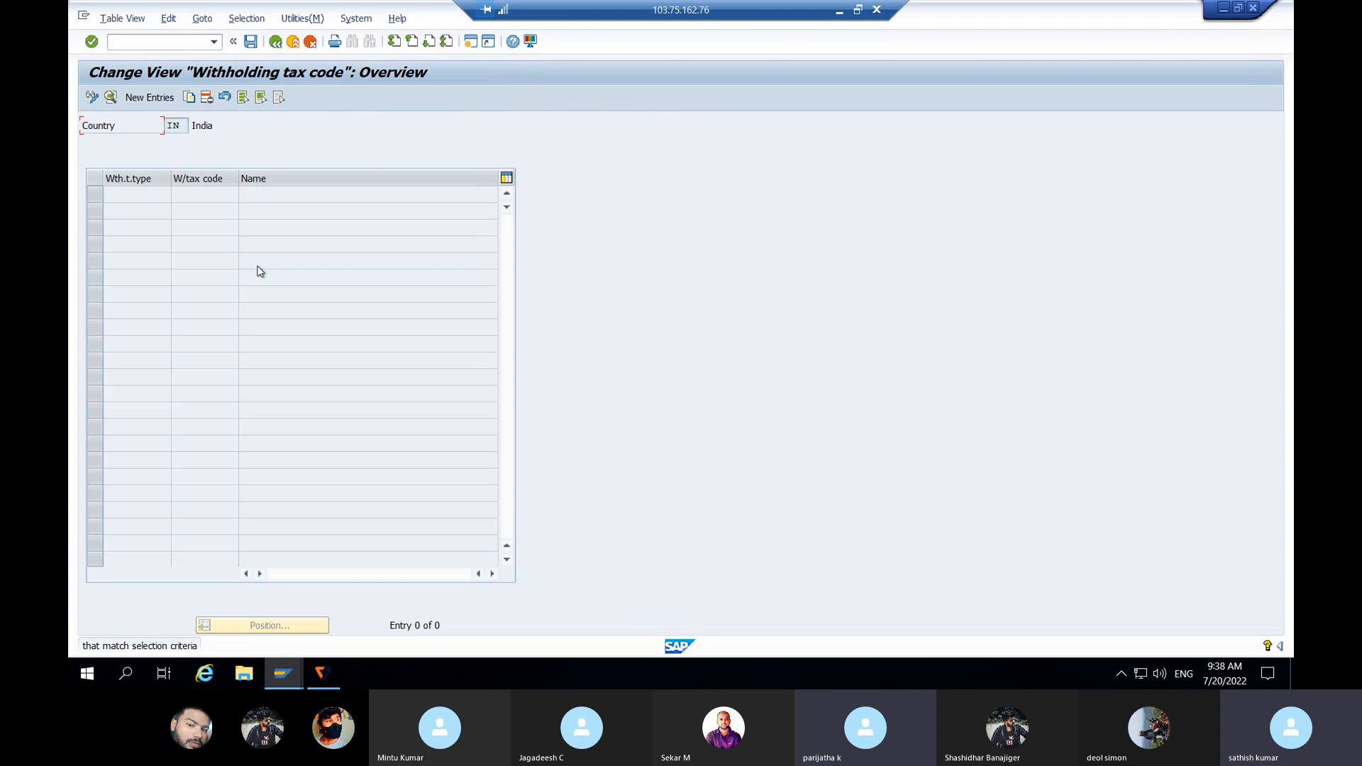
pyautogui.click(155, 100)
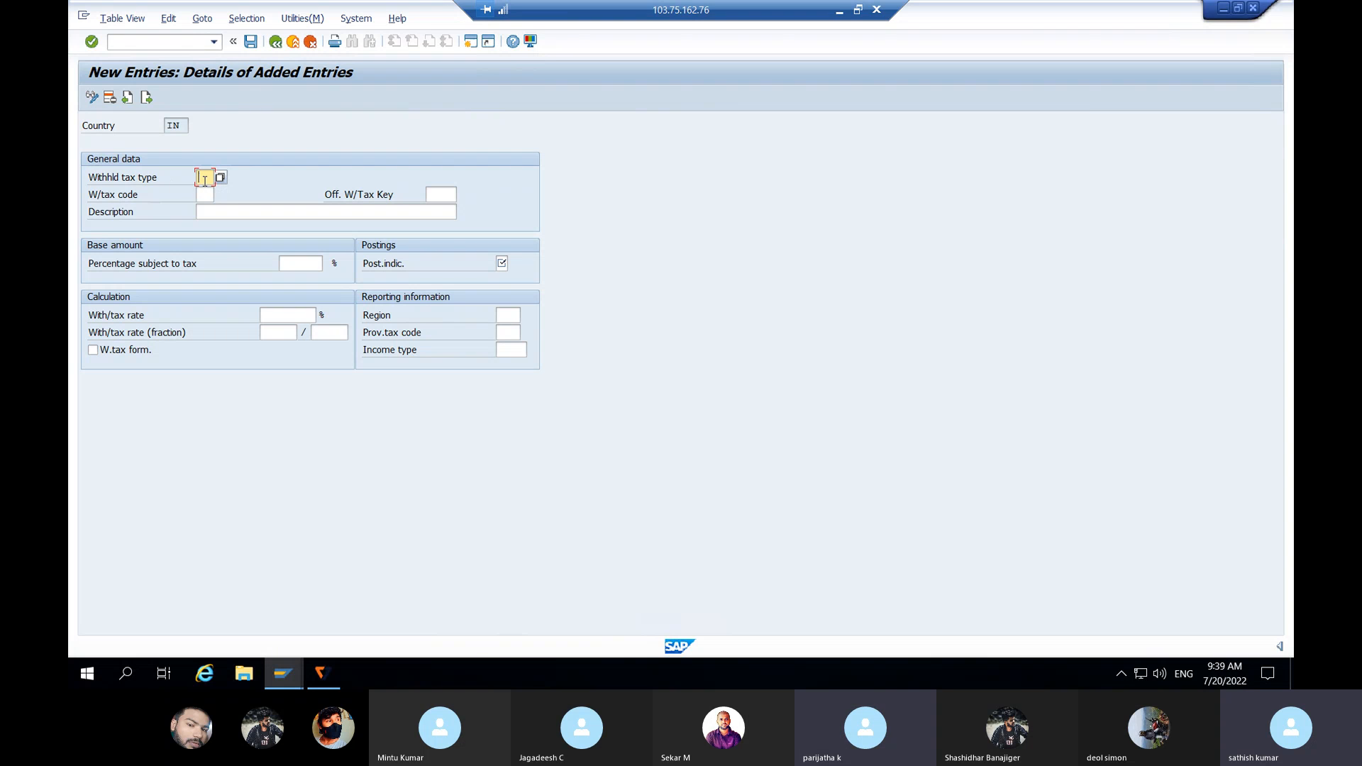
pyautogui.write('A1')
pyautogui.click(206, 196)
pyautogui.write('A1')
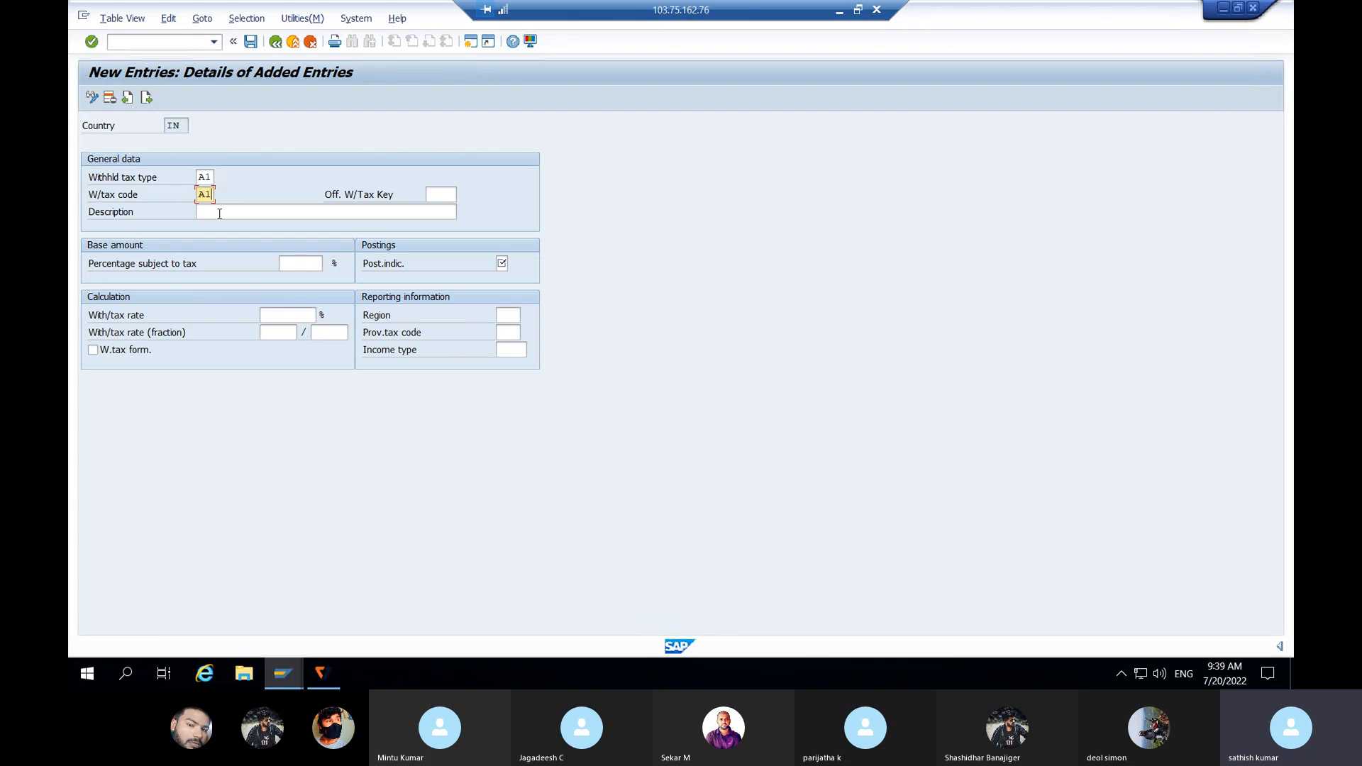
pyautogui.click(219, 213)
pyautogui.write('W')
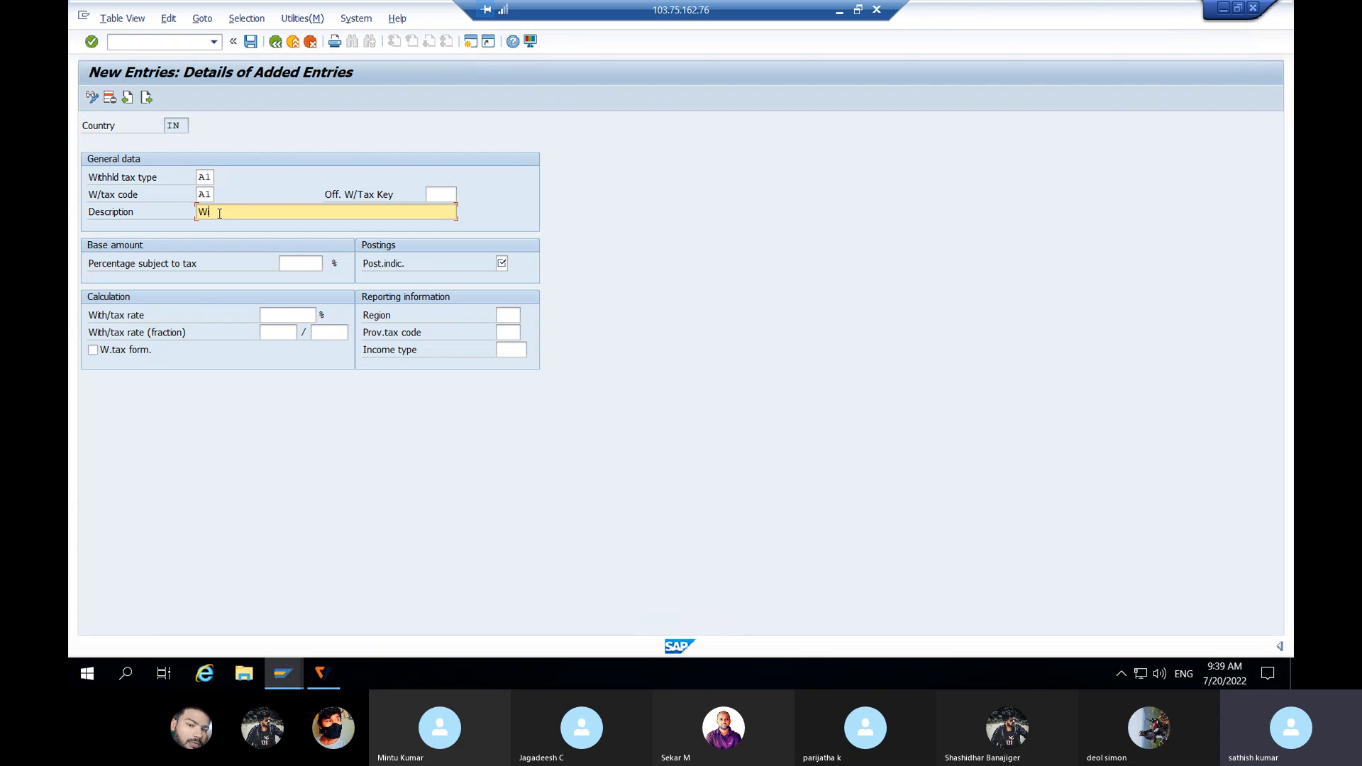
pyautogui.write('ithholding tax for invoice posting')
# Step: Set posting indicator 1, 10% rate and 100% subject to tax, then save code A1
pyautogui.click(502, 263)
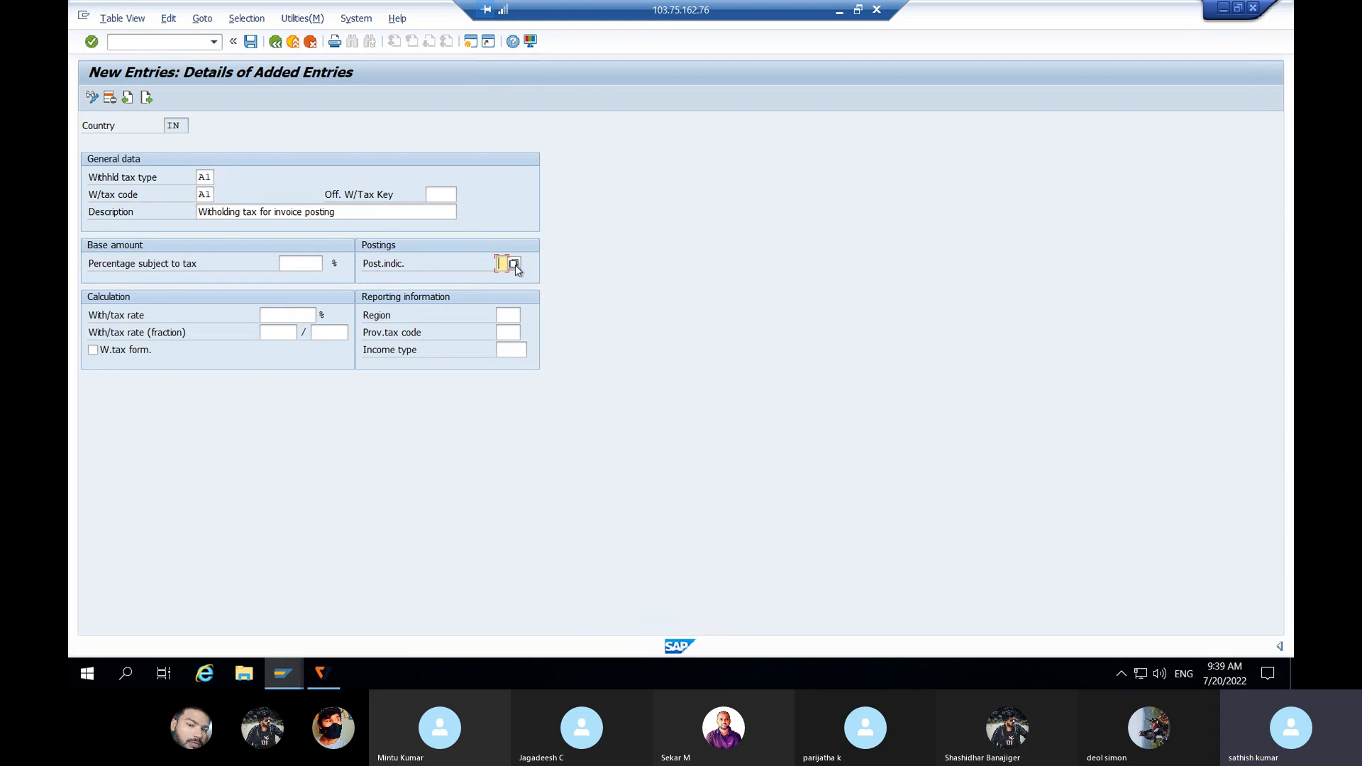
pyautogui.click(514, 264)
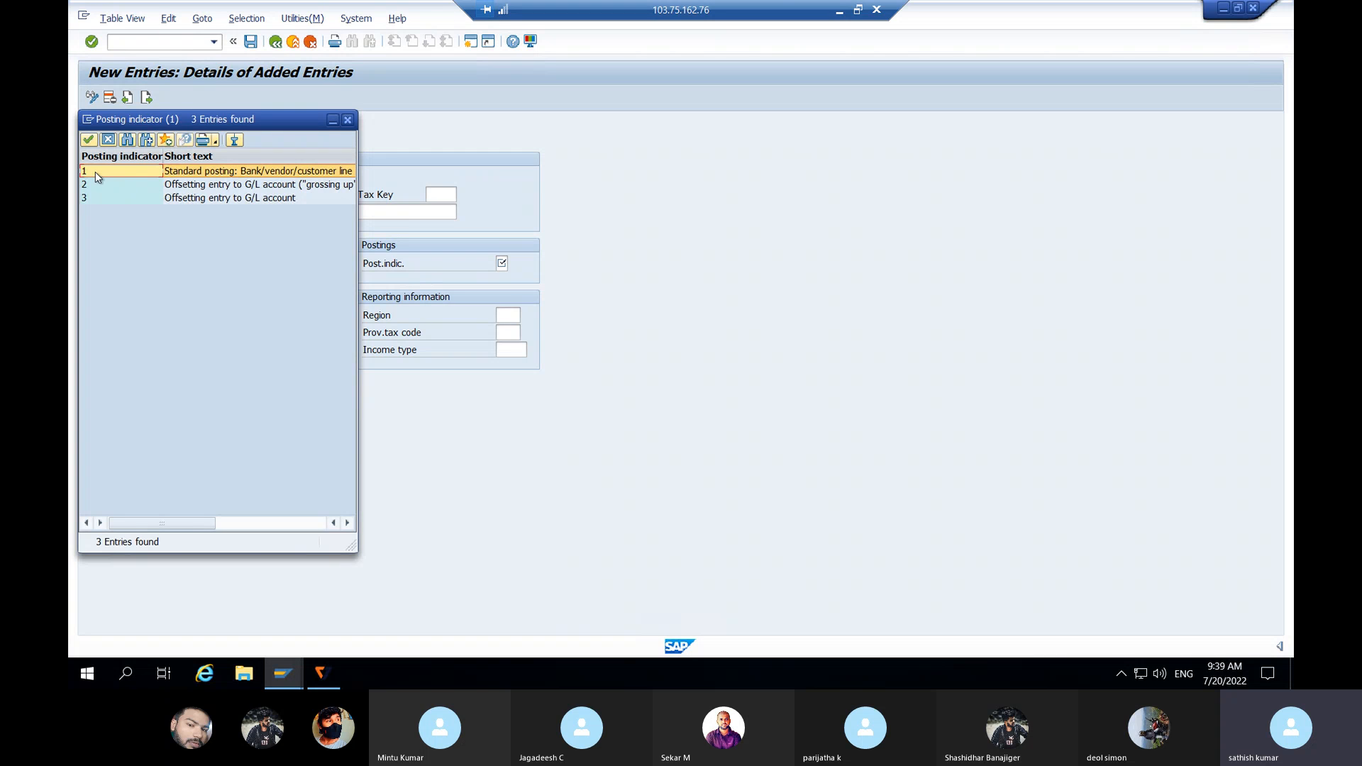
pyautogui.click(295, 176)
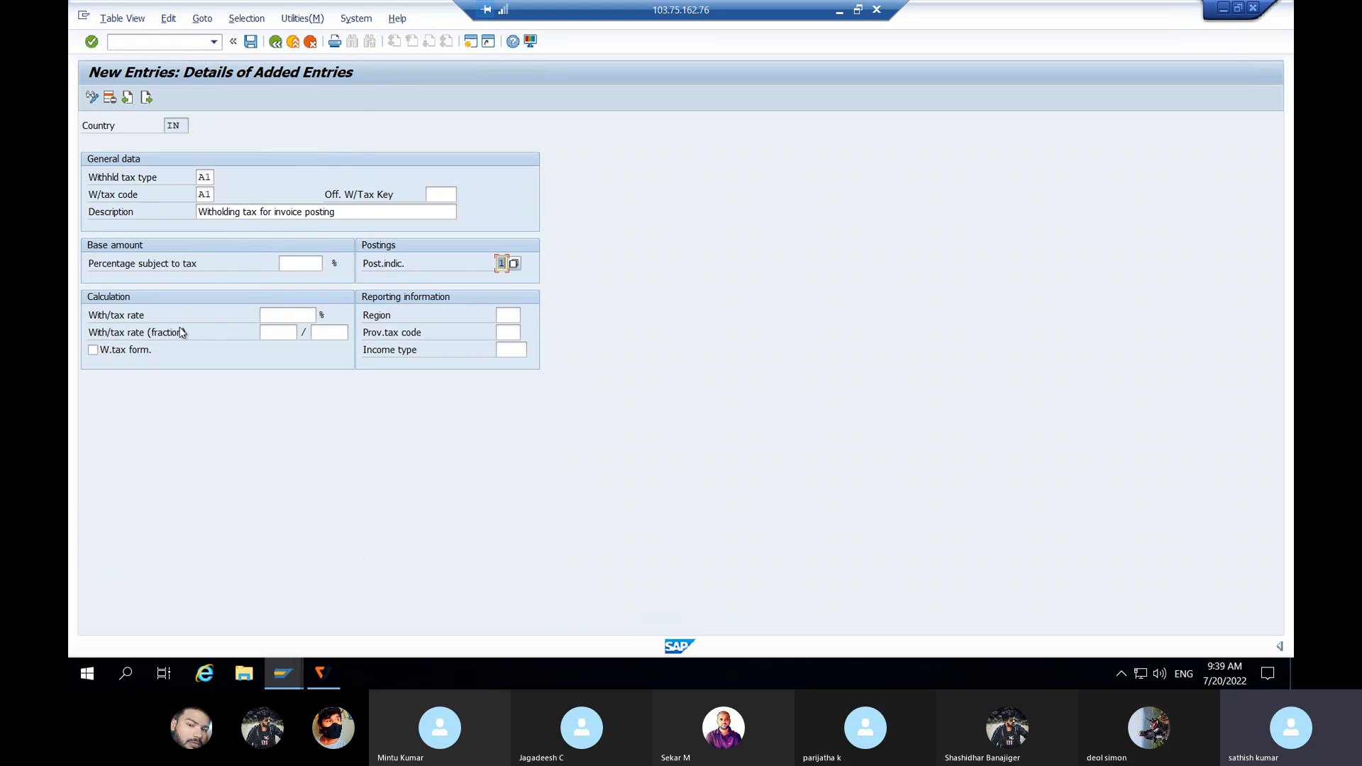
pyautogui.click(302, 317)
pyautogui.write('10')
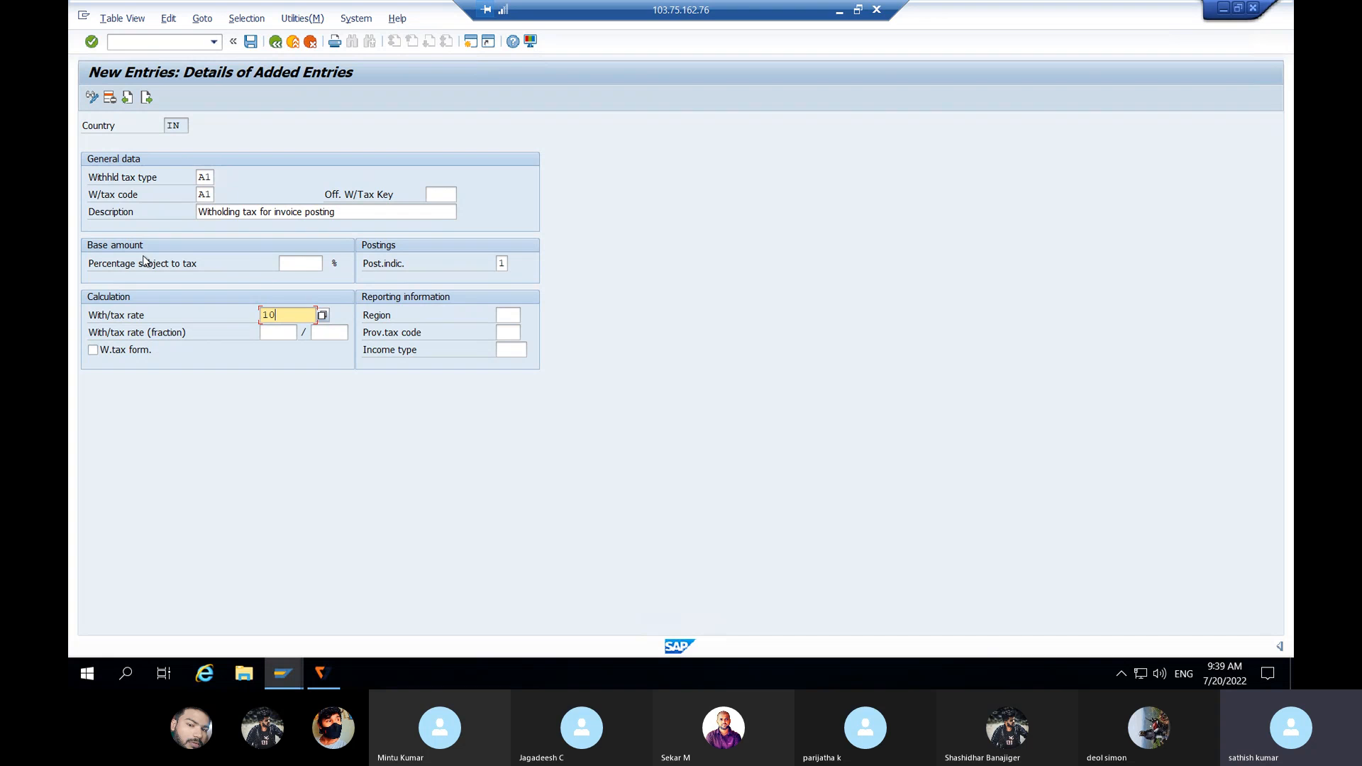
pyautogui.click(296, 263)
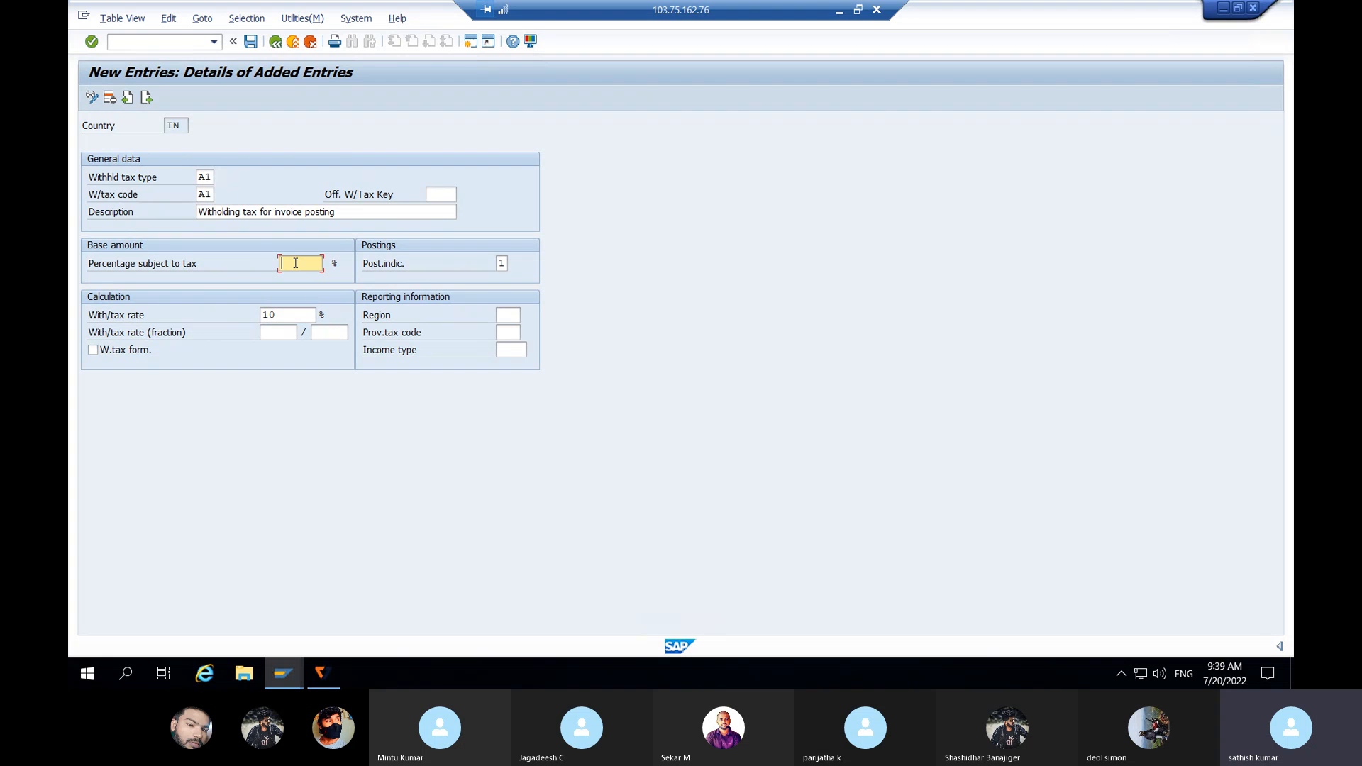
pyautogui.write('100')
pyautogui.click(250, 42)
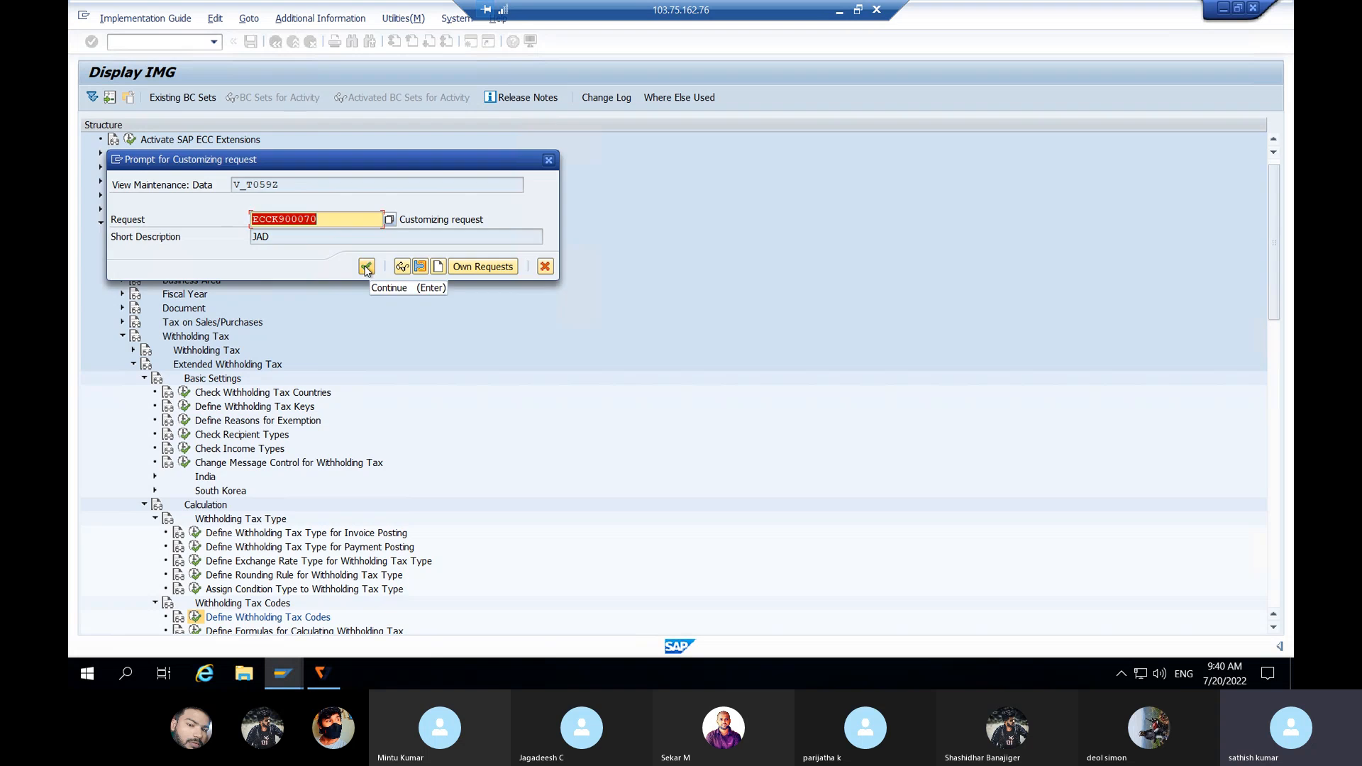
pyautogui.click(367, 269)
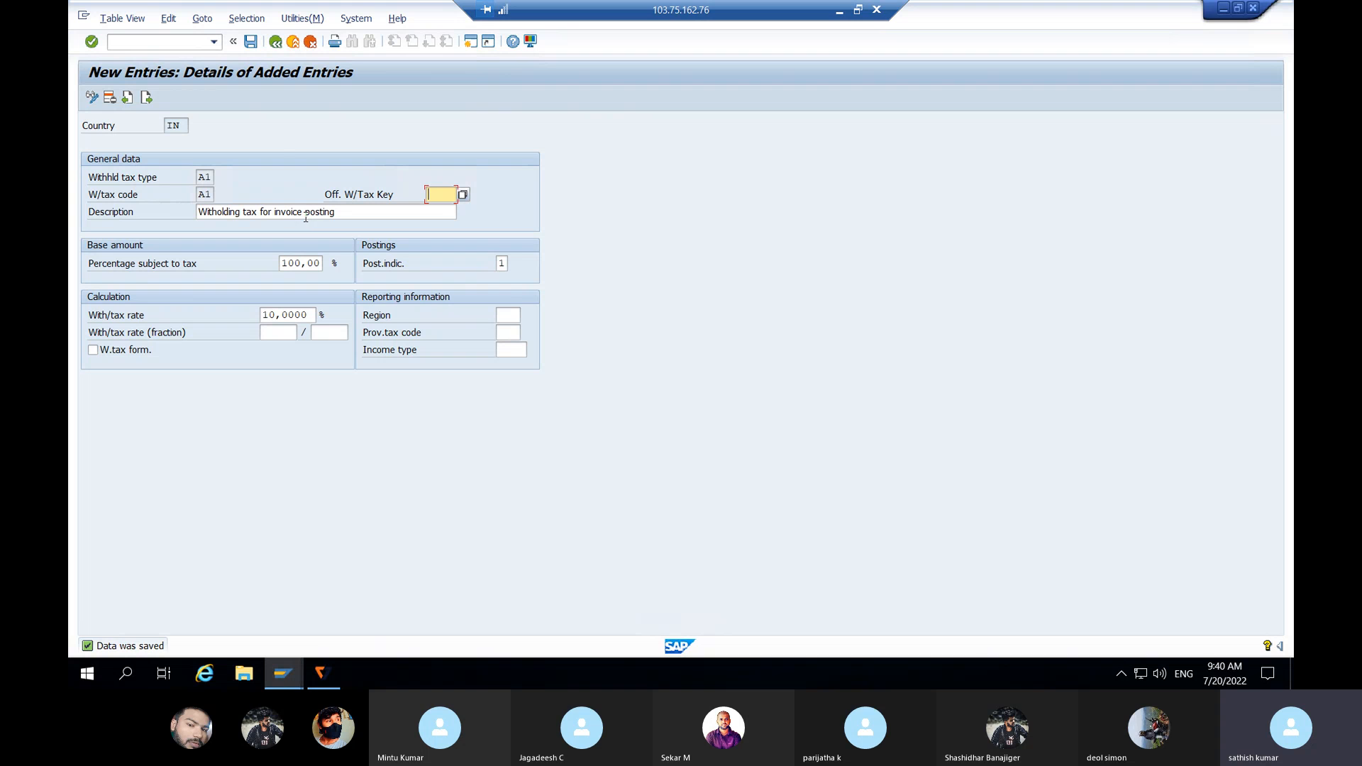
pyautogui.click(275, 42)
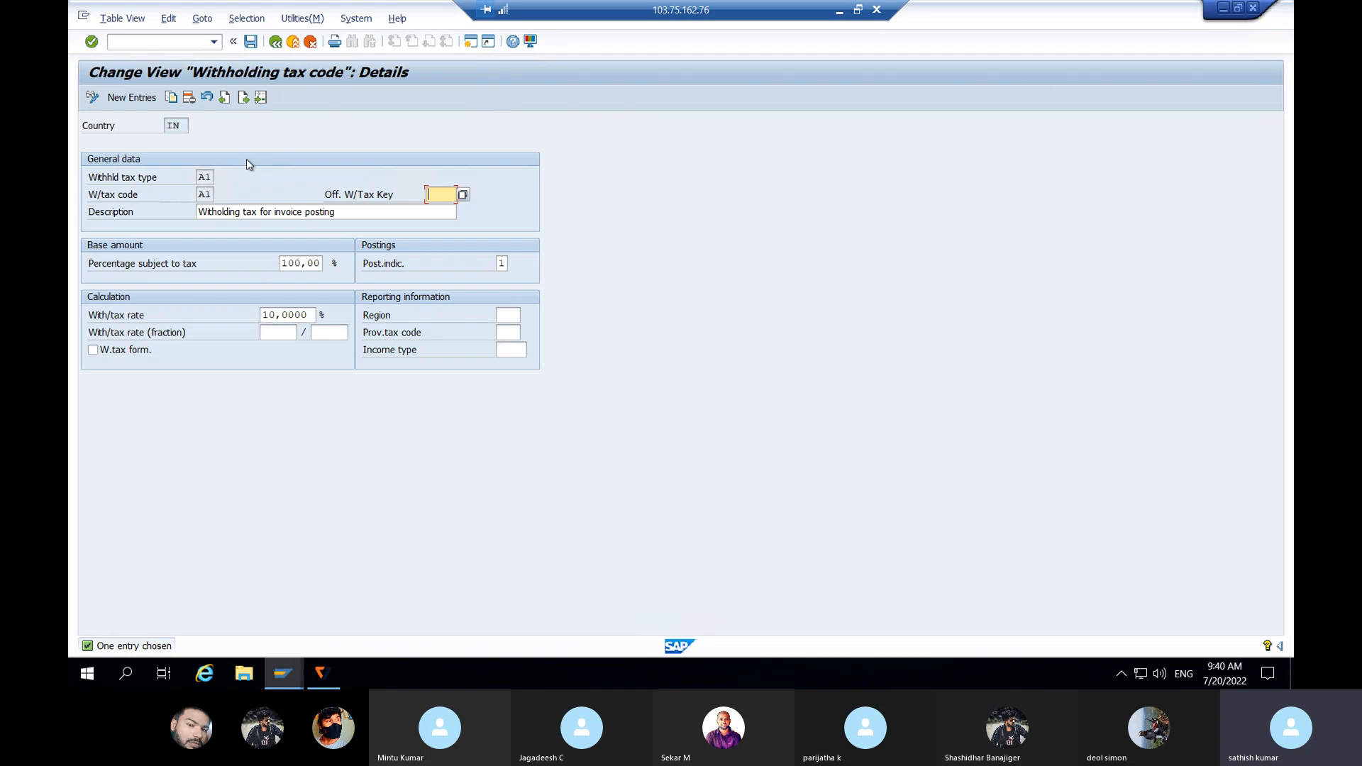
pyautogui.click(275, 42)
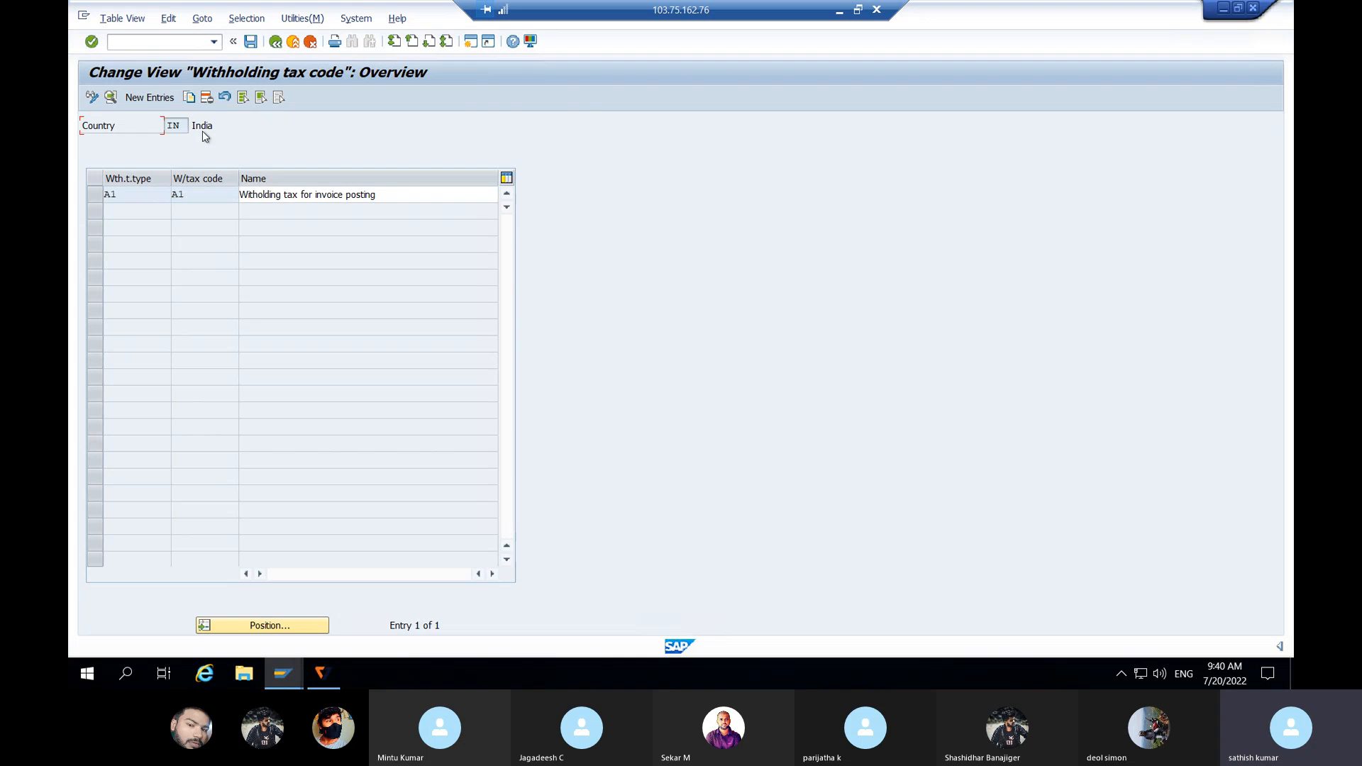
# Step: Add new code B1 for type B1 with the description 'payment posting'
pyautogui.click(157, 103)
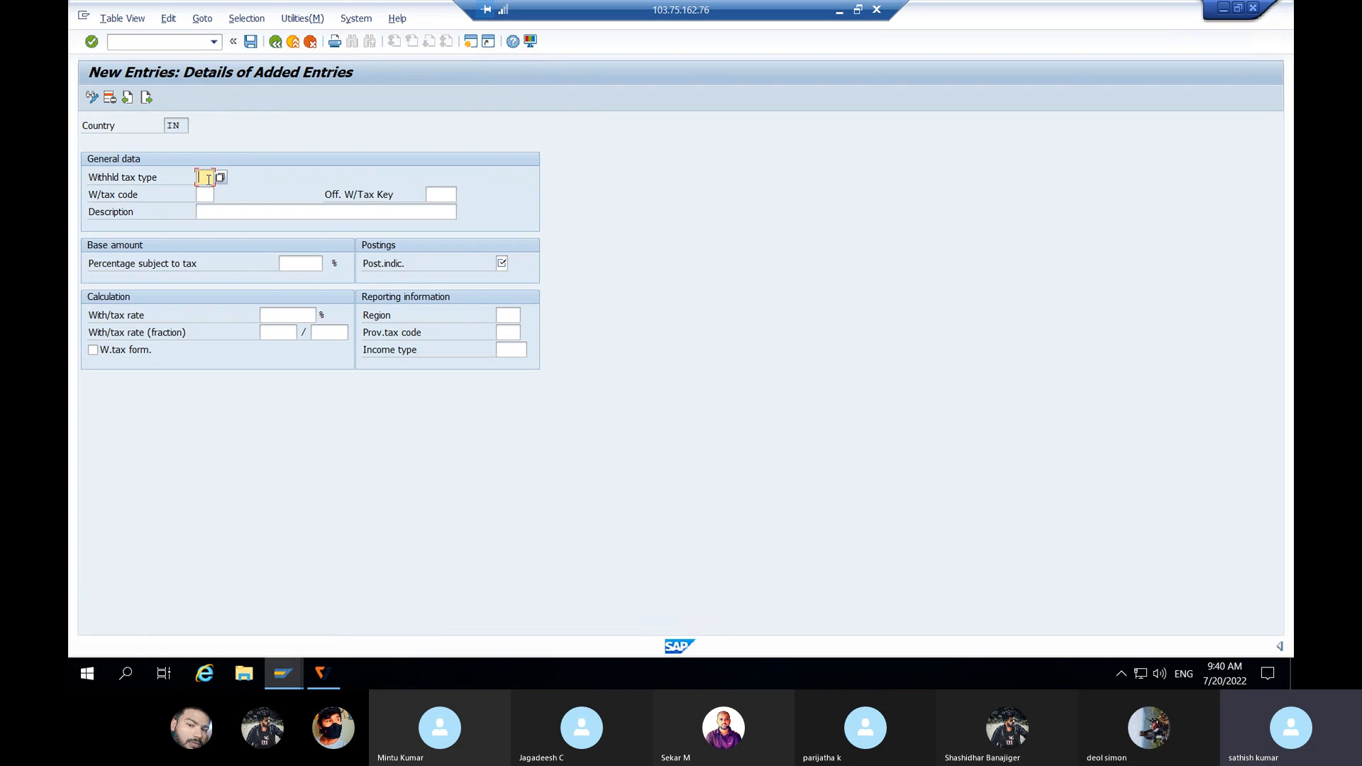
pyautogui.write('B1')
pyautogui.click(209, 194)
pyautogui.write('B1')
pyautogui.click(221, 210)
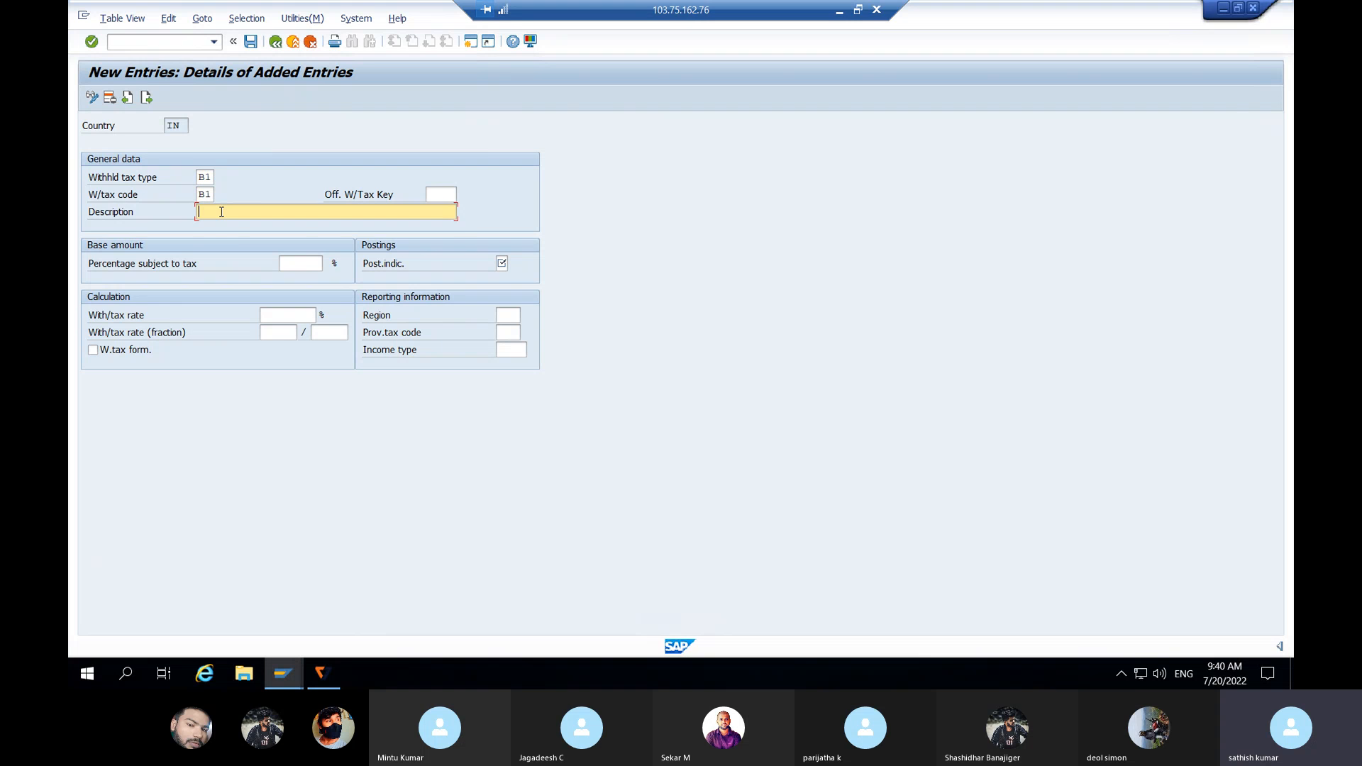
pyautogui.click(242, 227)
pyautogui.press('BackSpace')
pyautogui.press('BackSpace')
pyautogui.press('BackSpace')
pyautogui.press('BackSpace')
pyautogui.press('BackSpace')
pyautogui.press('BackSpace')
pyautogui.press('BackSpace')
pyautogui.press('BackSpace')
pyautogui.press('BackSpace')
pyautogui.press('BackSpace')
pyautogui.press('BackSpace')
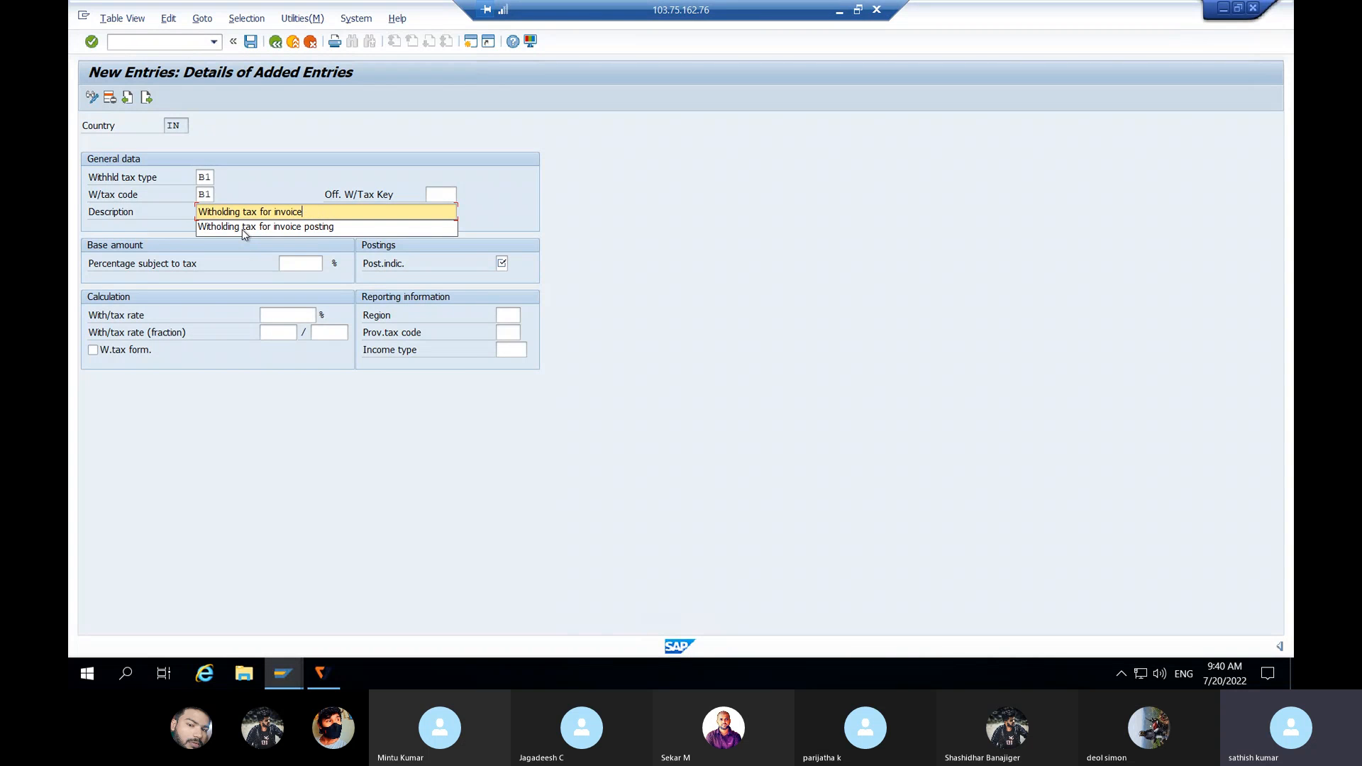
pyautogui.press('BackSpace')
pyautogui.press('BackSpace')
pyautogui.press('BackSpace')
pyautogui.write('PAYMENT')
pyautogui.press('BackSpace')
pyautogui.press('BackSpace')
pyautogui.press('BackSpace')
pyautogui.press('BackSpace')
pyautogui.press('BackSpace')
pyautogui.press('BackSpace')
pyautogui.press('BackSpace')
pyautogui.press('BackSpace')
pyautogui.press('BackSpace')
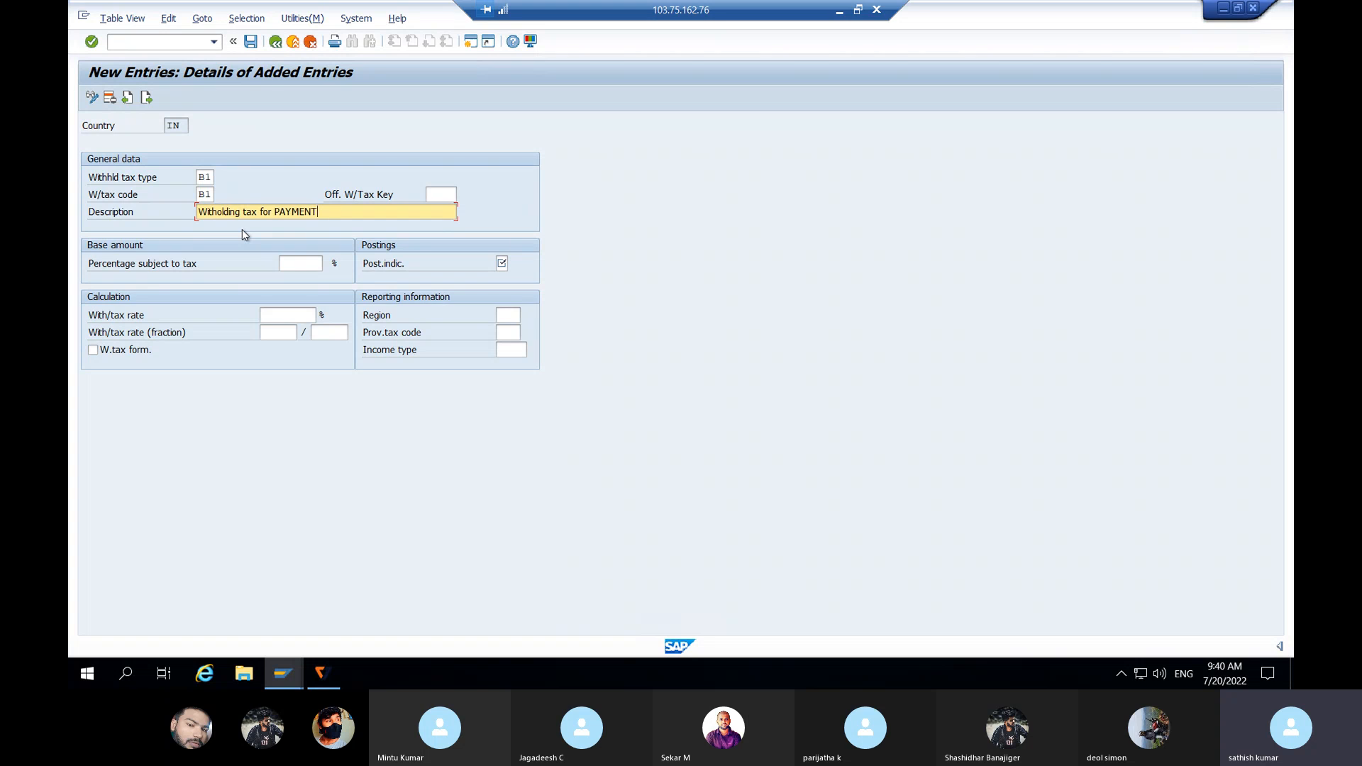
pyautogui.write('payment ')
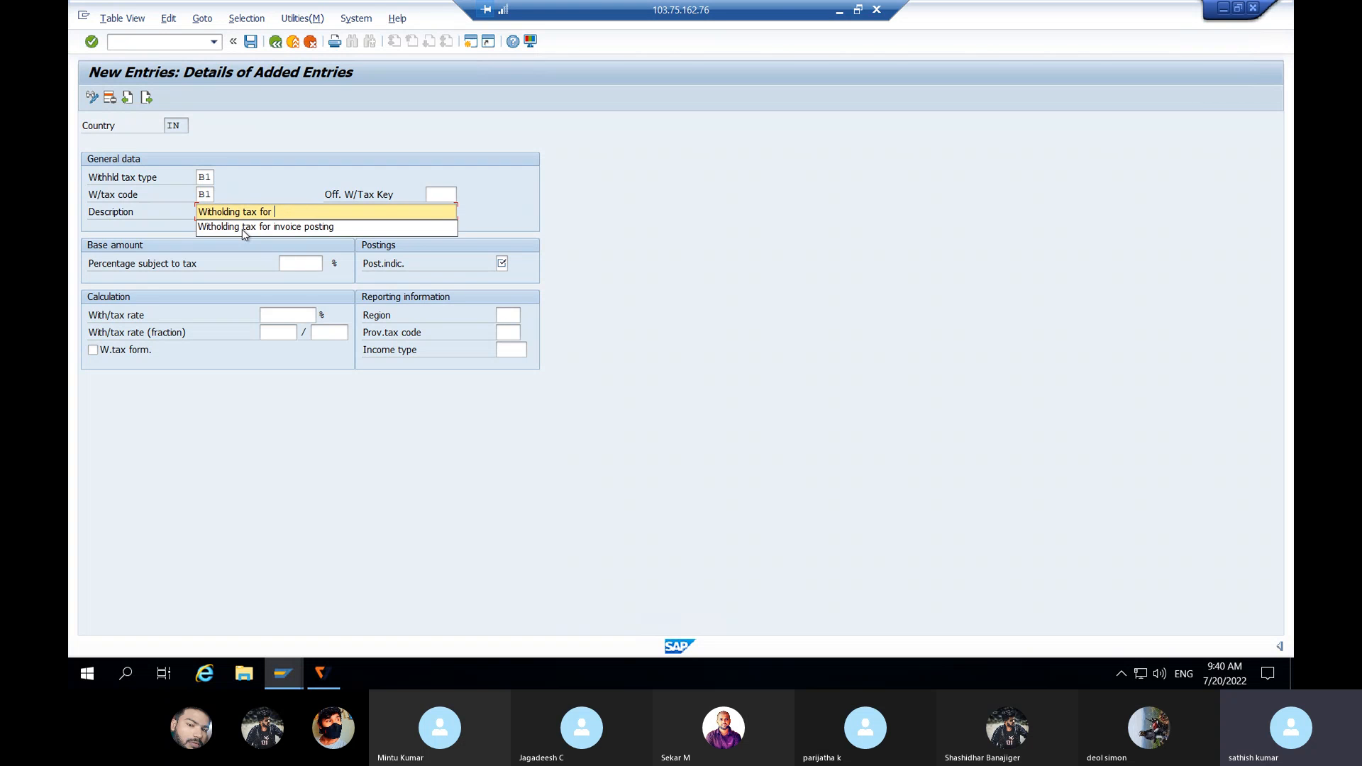
pyautogui.write('psoting')
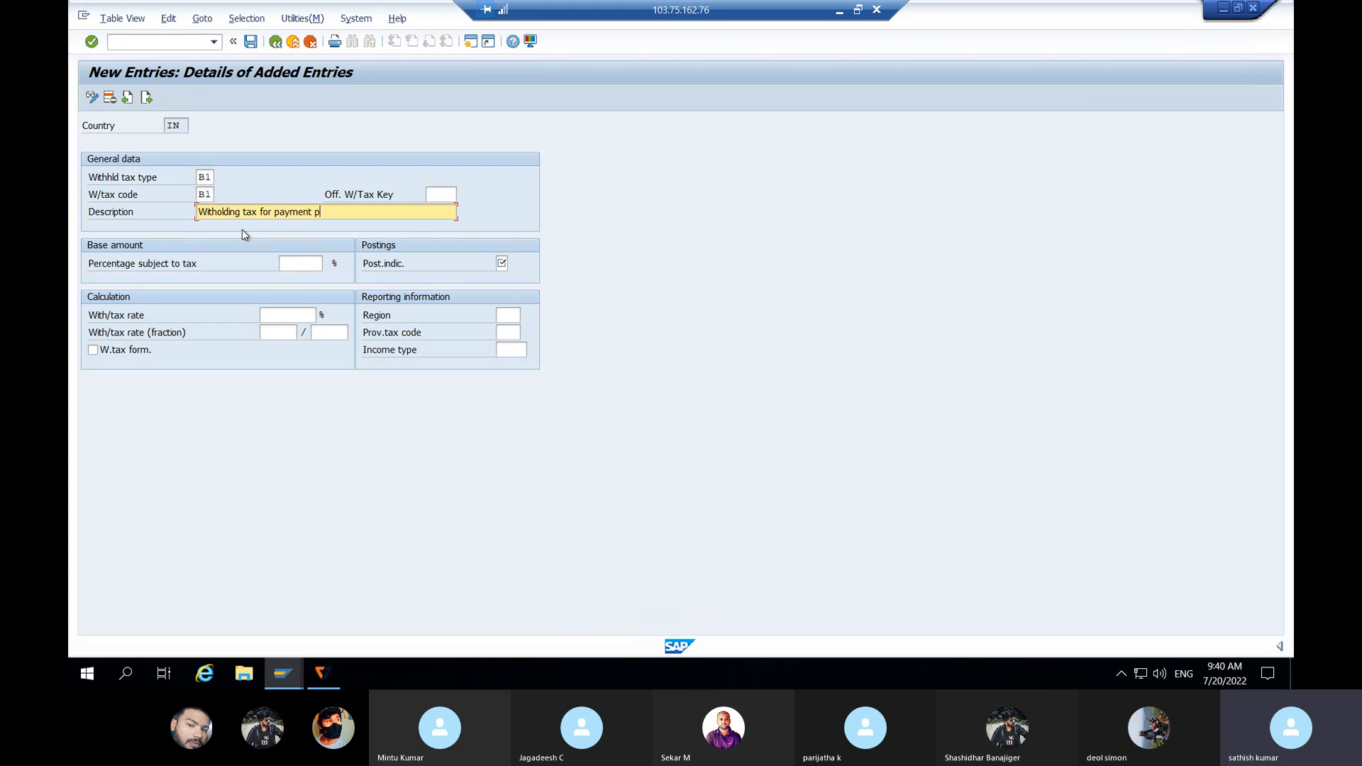
pyautogui.press('BackSpace')
pyautogui.press('BackSpace')
pyautogui.press('BackSpace')
pyautogui.press('BackSpace')
pyautogui.press('BackSpace')
pyautogui.press('BackSpace')
pyautogui.write('osting')
# Step: Give B1 posting indicator 1, 10% rate and 100% subject to tax, save, and return to the guide
pyautogui.click(502, 263)
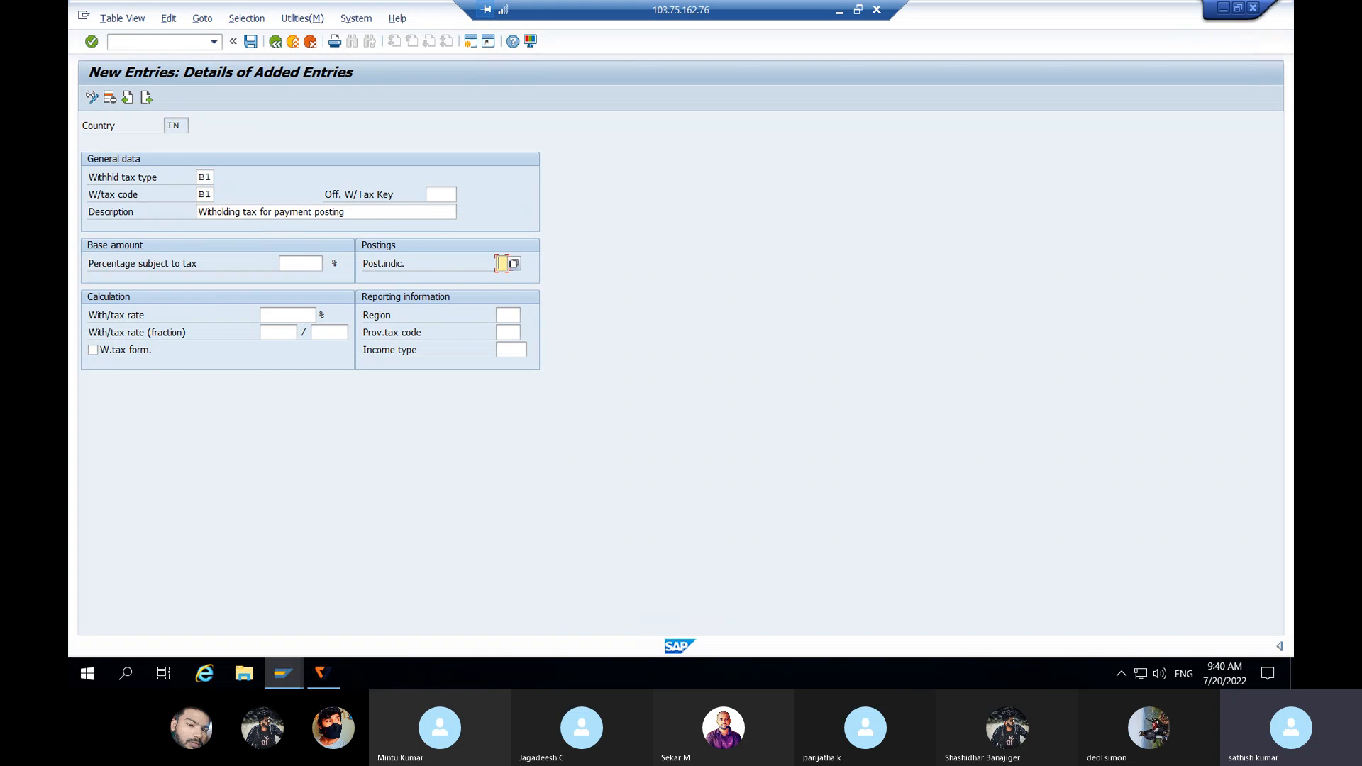
pyautogui.click(510, 264)
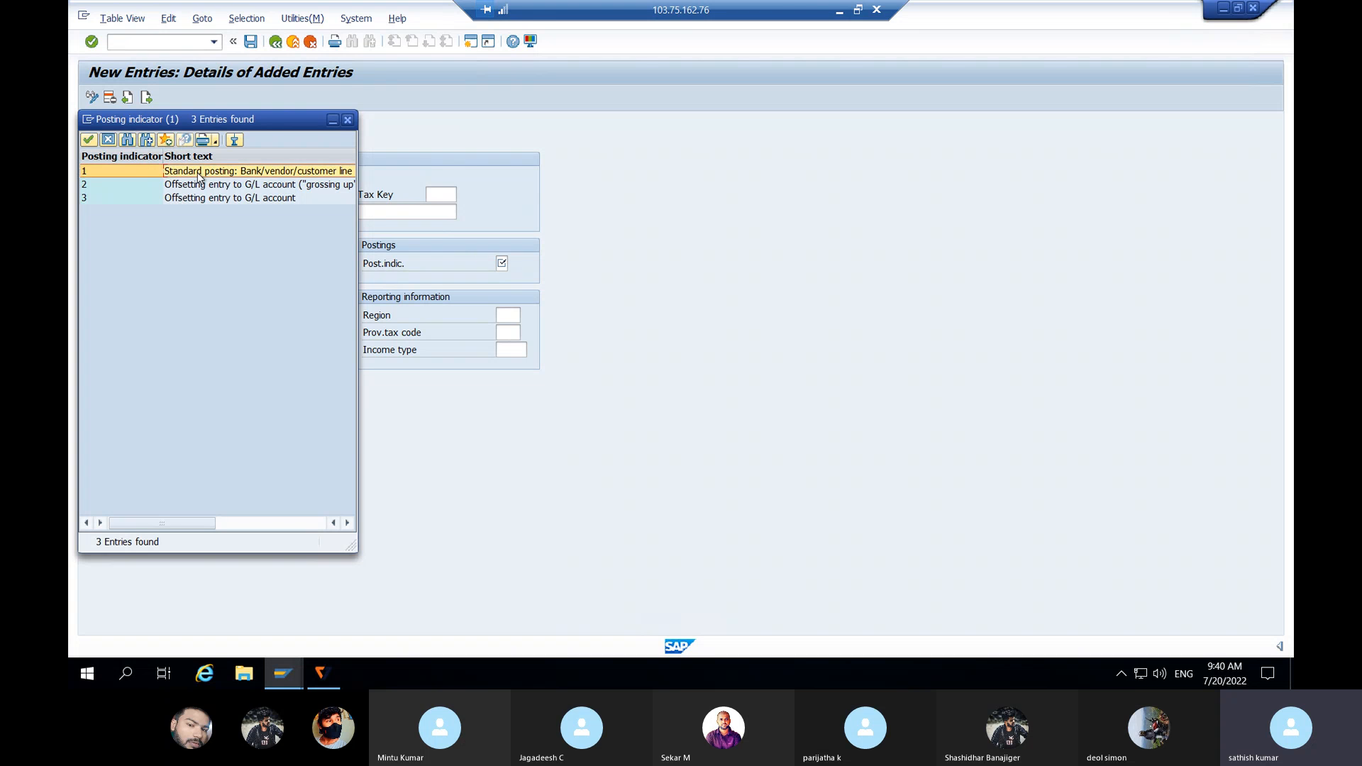
pyautogui.doubleClick(199, 176)
pyautogui.click(296, 320)
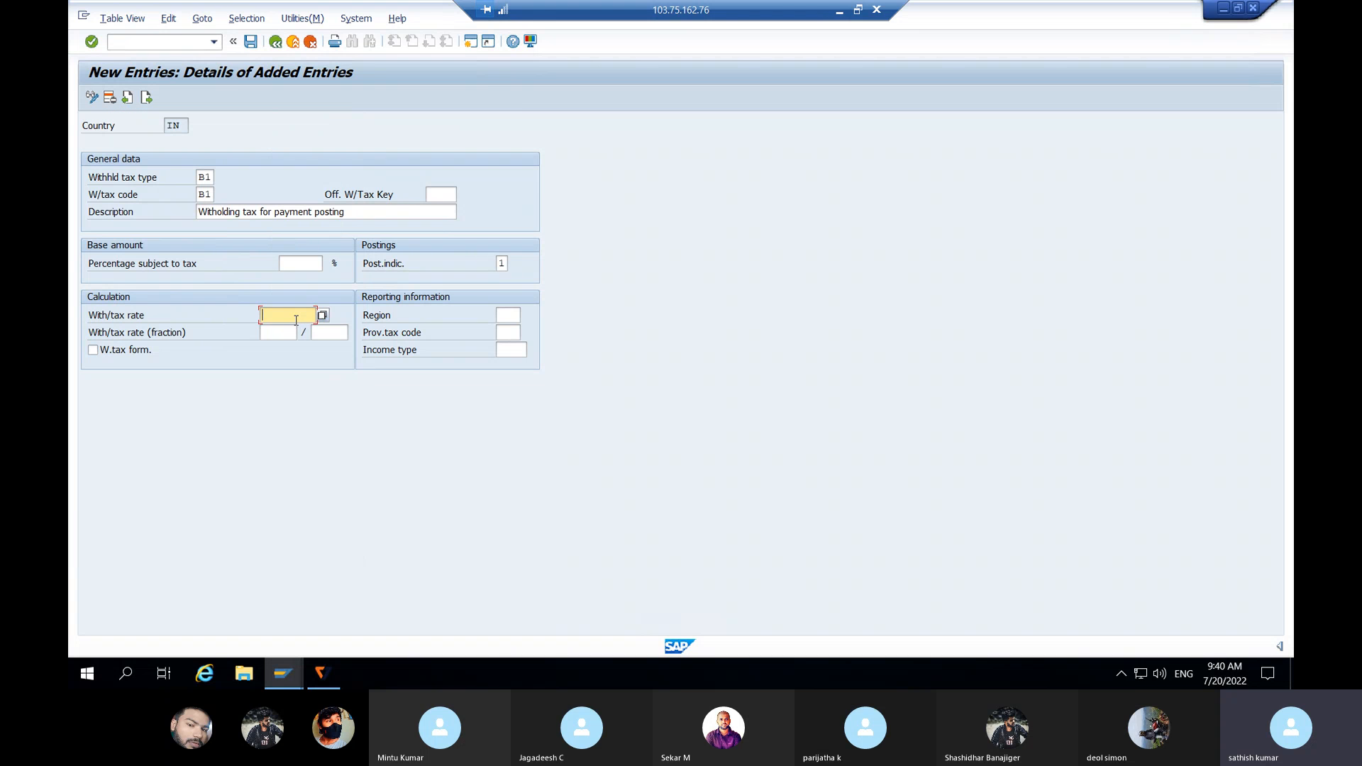
pyautogui.write('10')
pyautogui.click(296, 269)
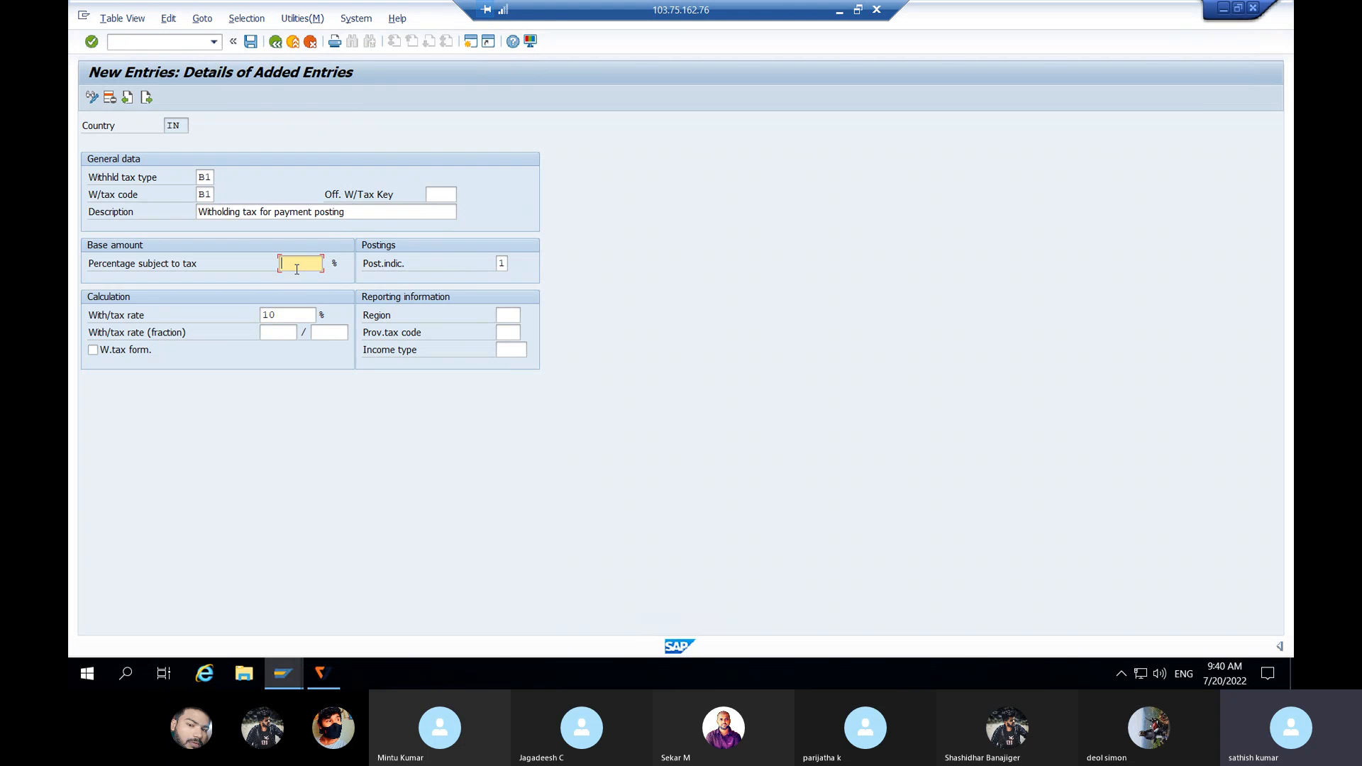
pyautogui.write('100')
pyautogui.click(251, 41)
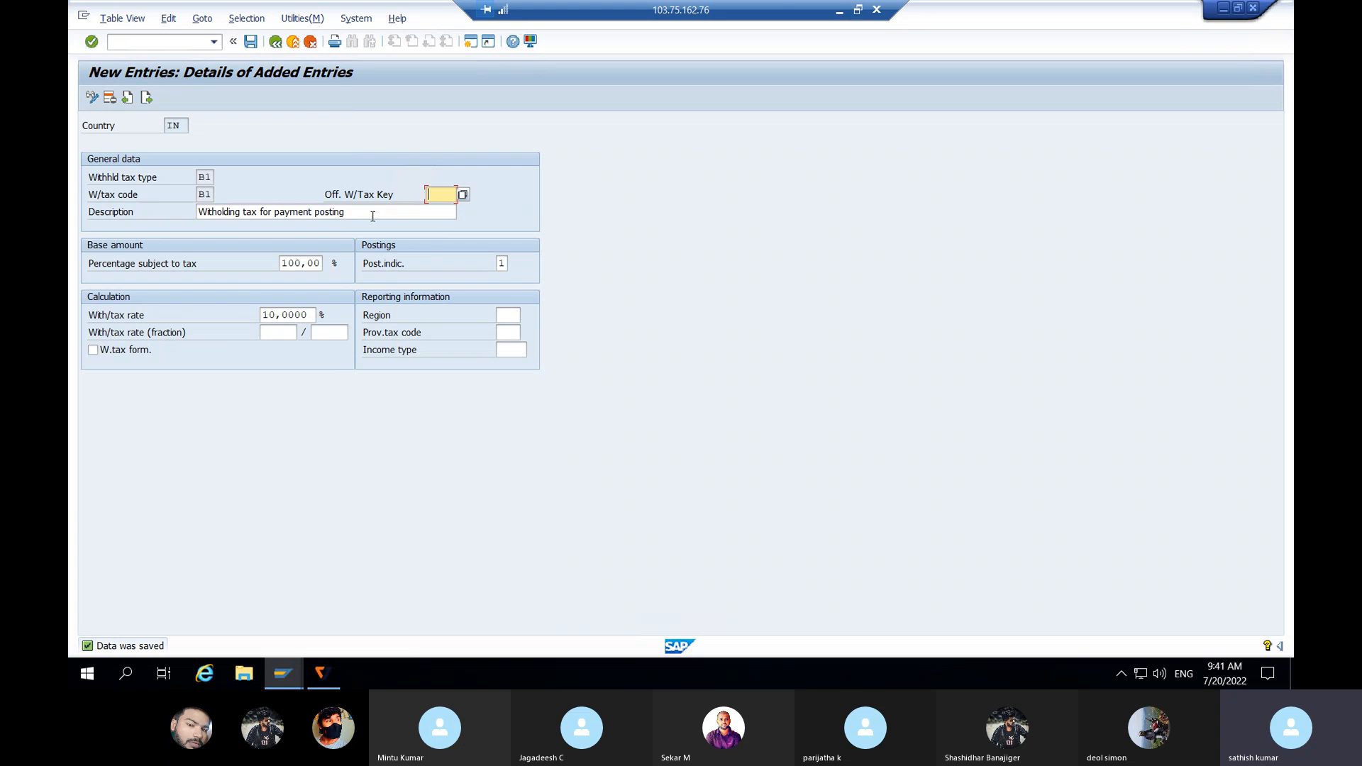
pyautogui.click(281, 45)
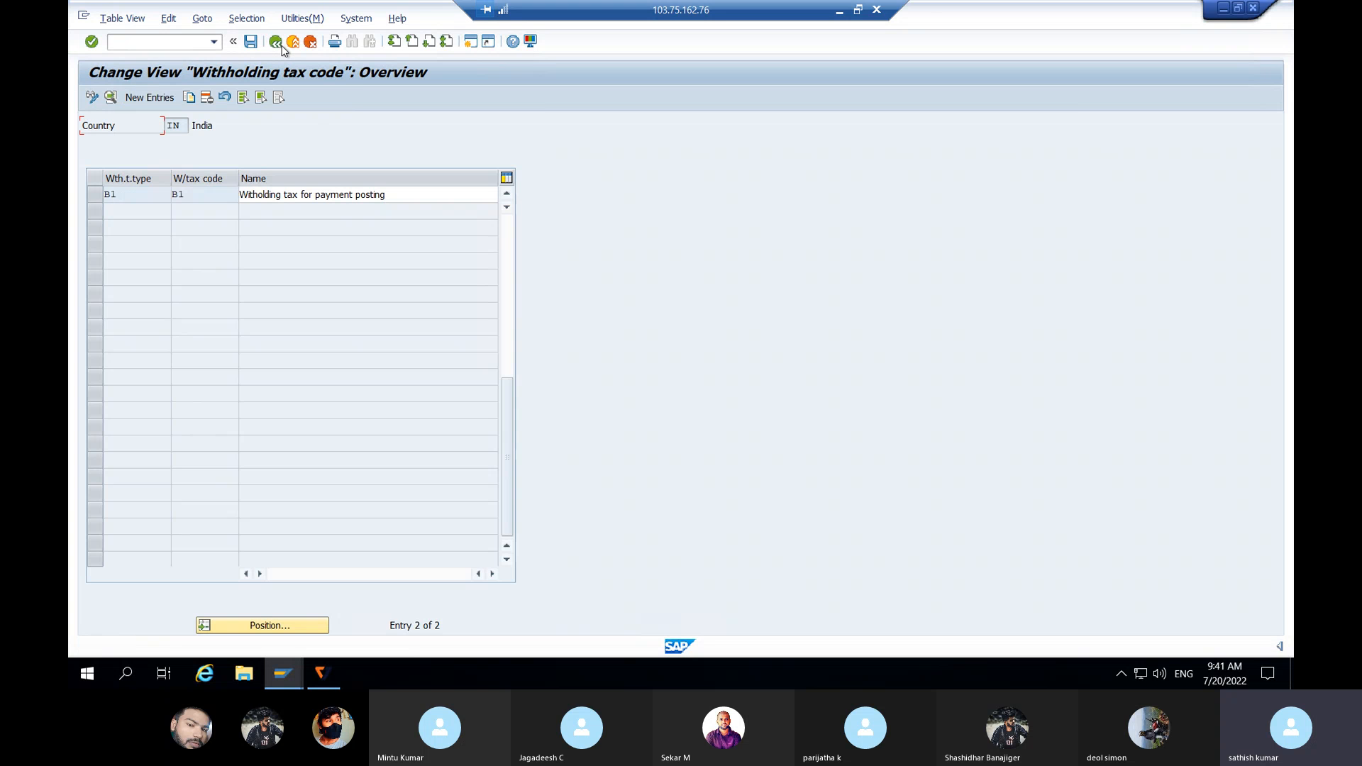
pyautogui.click(281, 45)
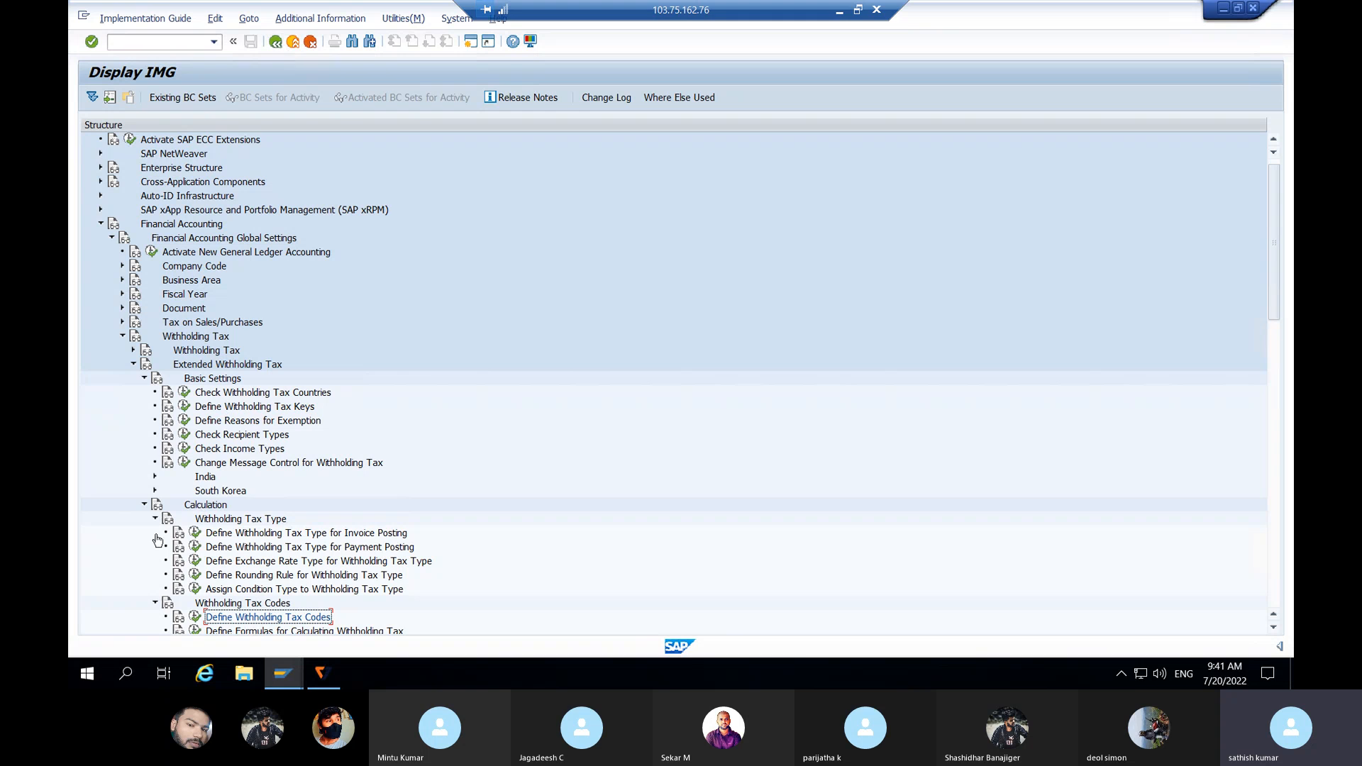
# Step: Collapse the Basic Settings branches and expand Company Code to select Assign Withholding Tax Types to Company Codes
pyautogui.click(155, 520)
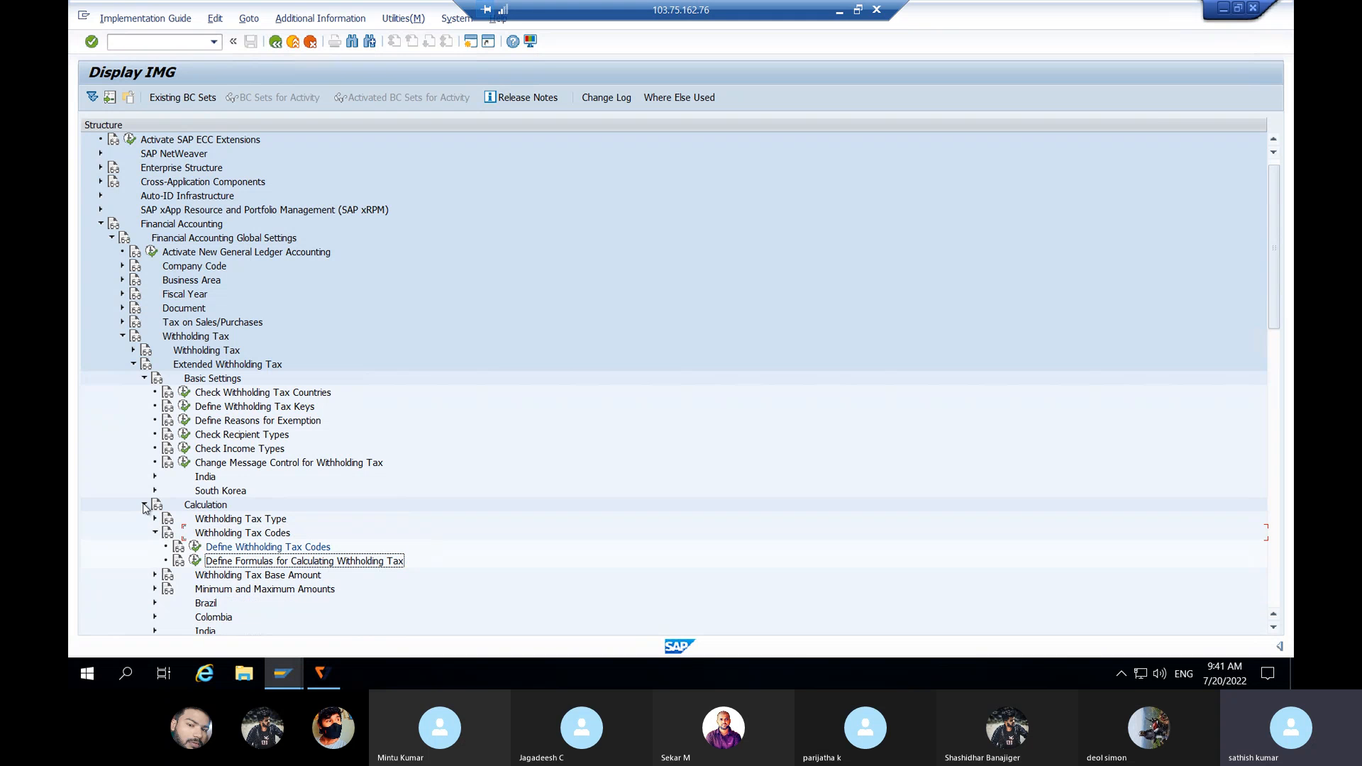
pyautogui.click(144, 504)
pyautogui.click(145, 379)
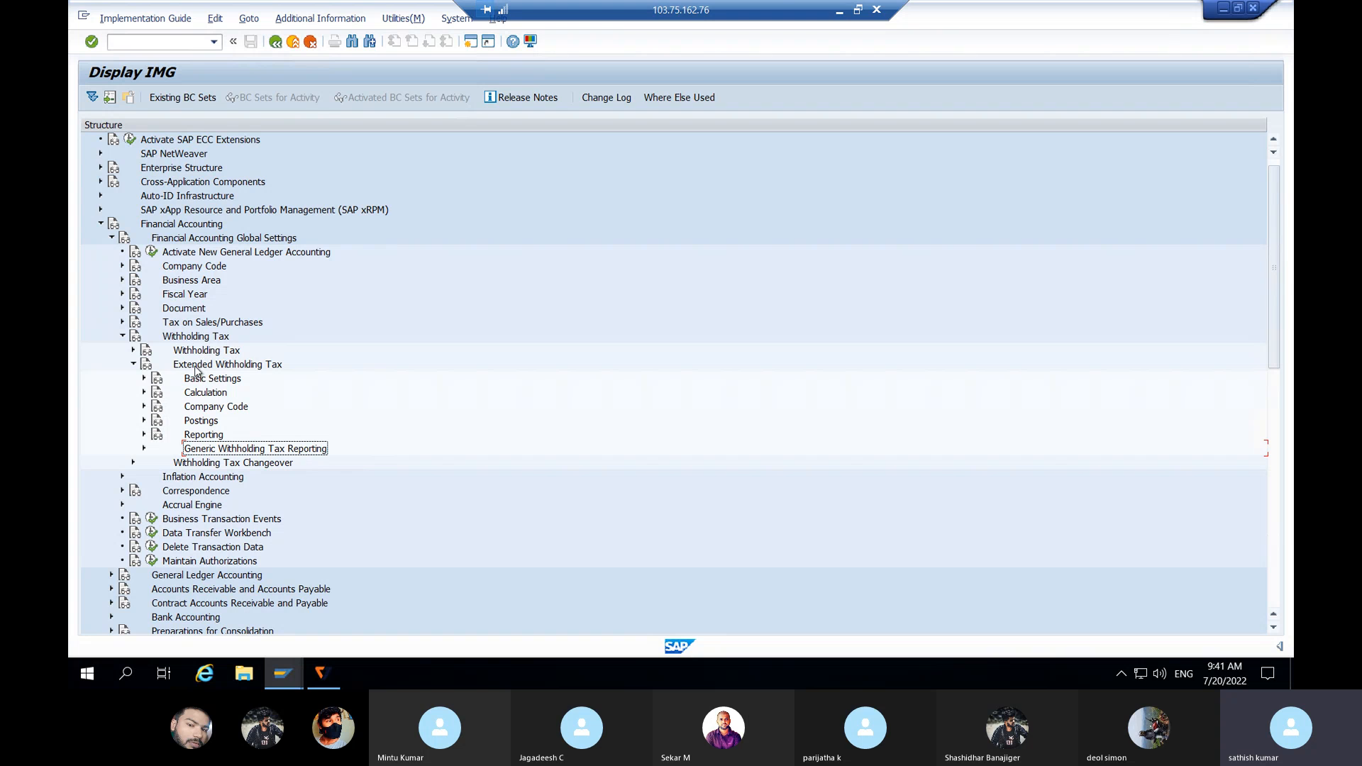
pyautogui.click(233, 410)
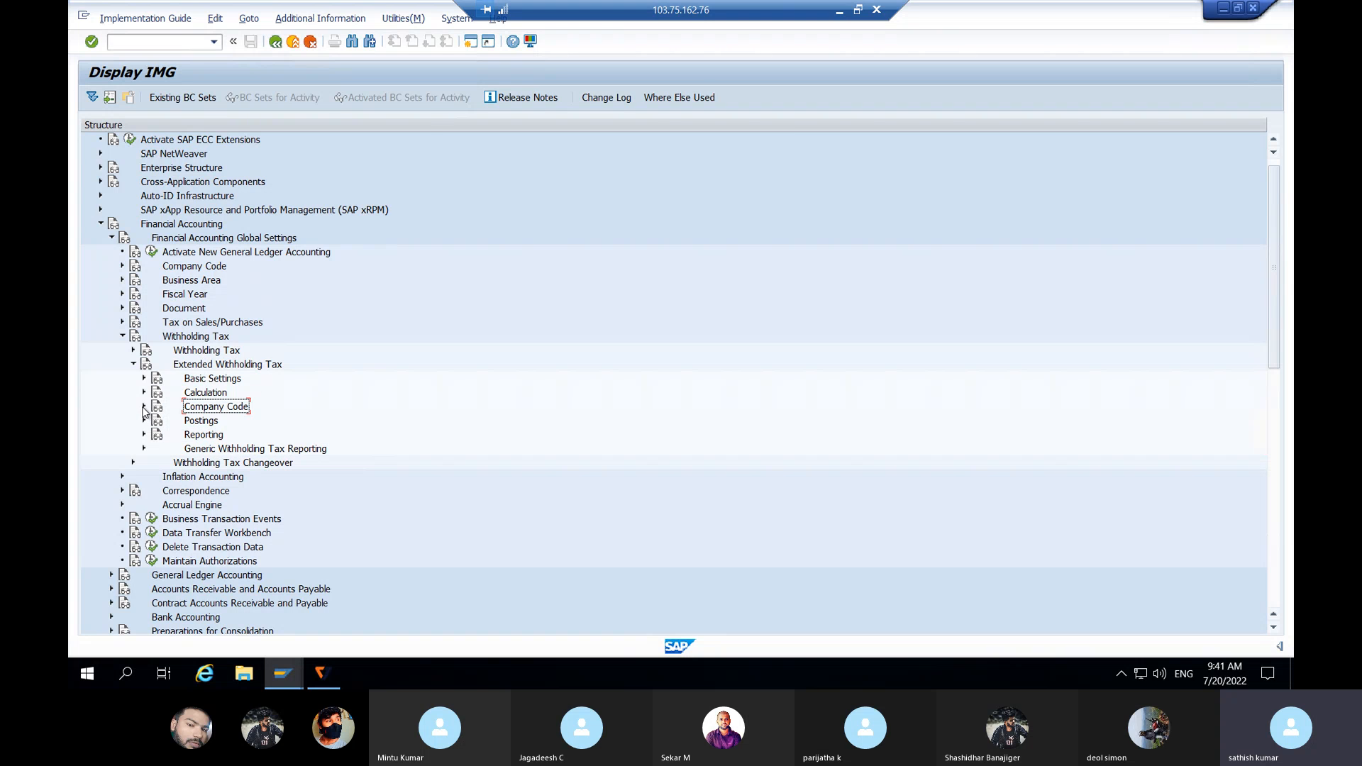
pyautogui.click(144, 408)
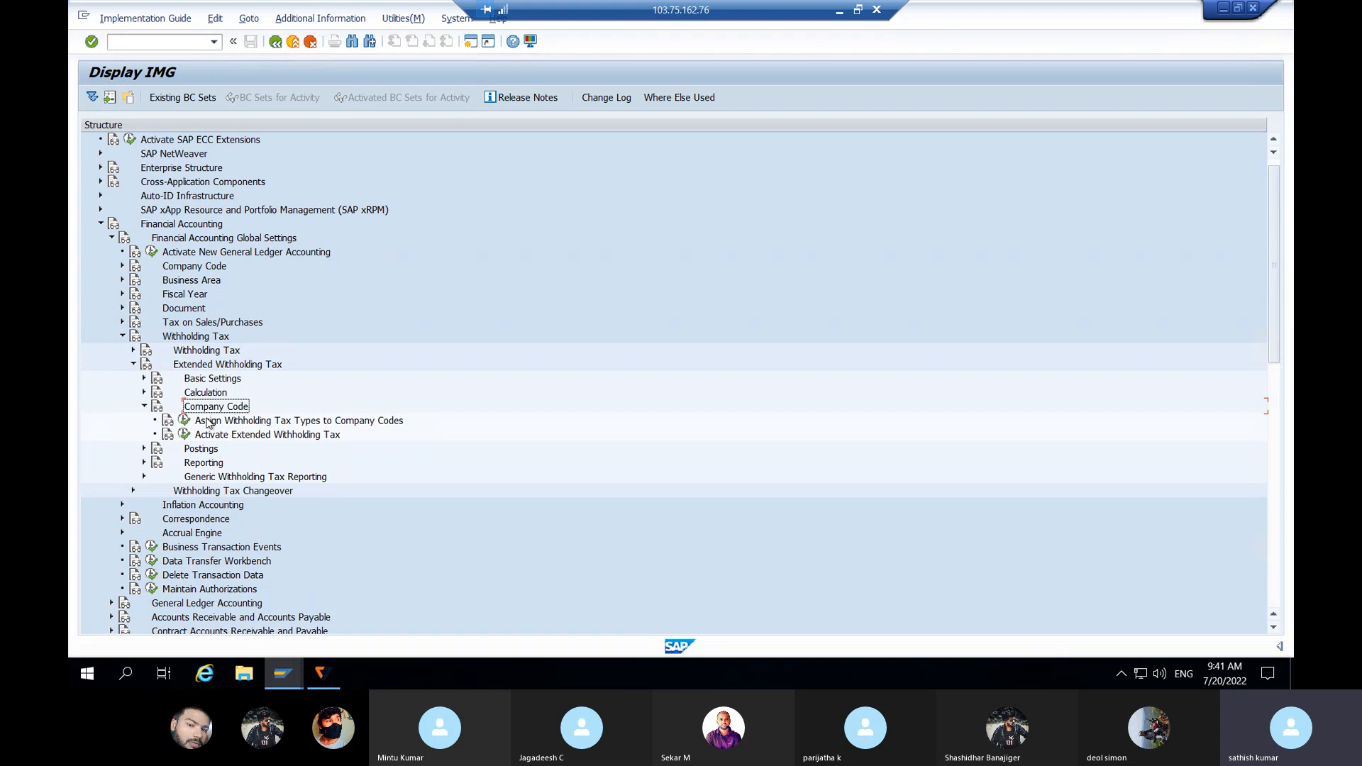
pyautogui.click(230, 423)
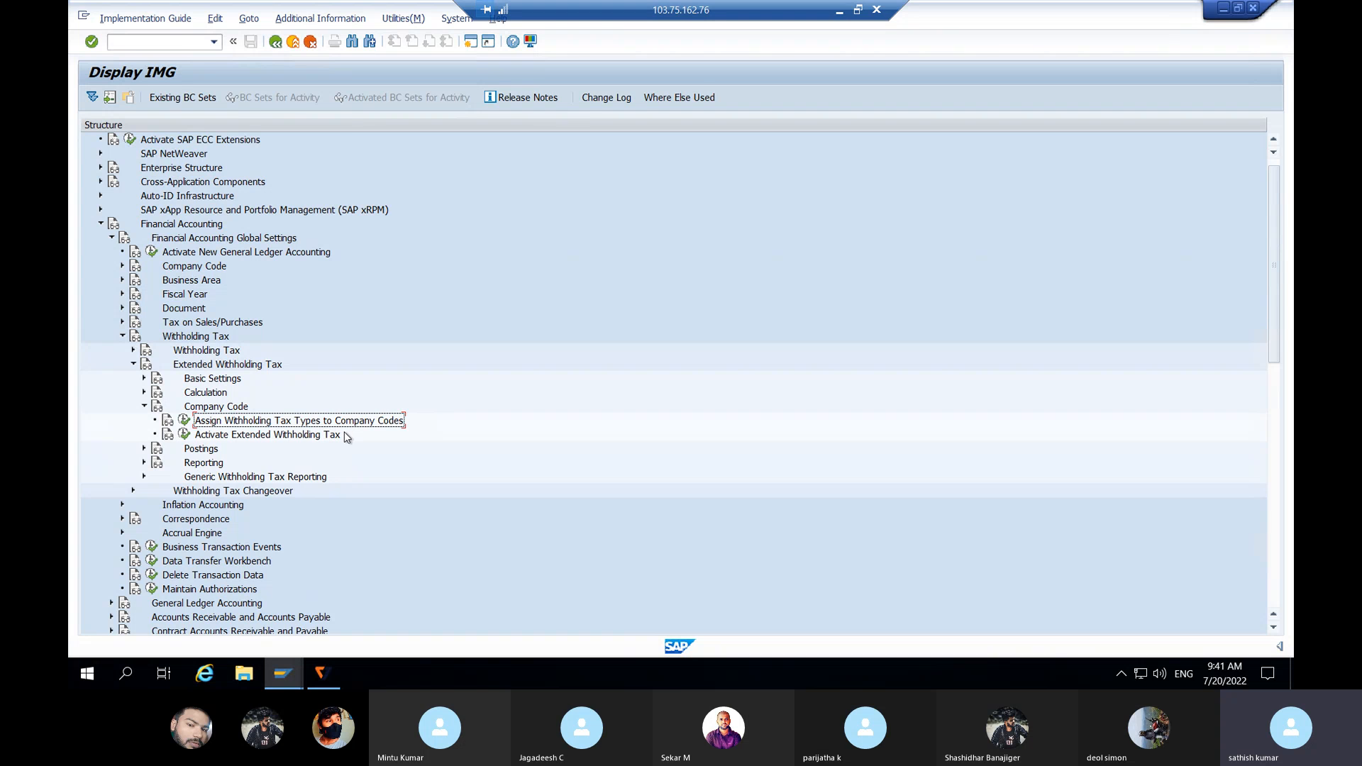
# Step: Add a new assignment of tax type A1 to company code JLJL as withholding tax agent
pyautogui.click(185, 421)
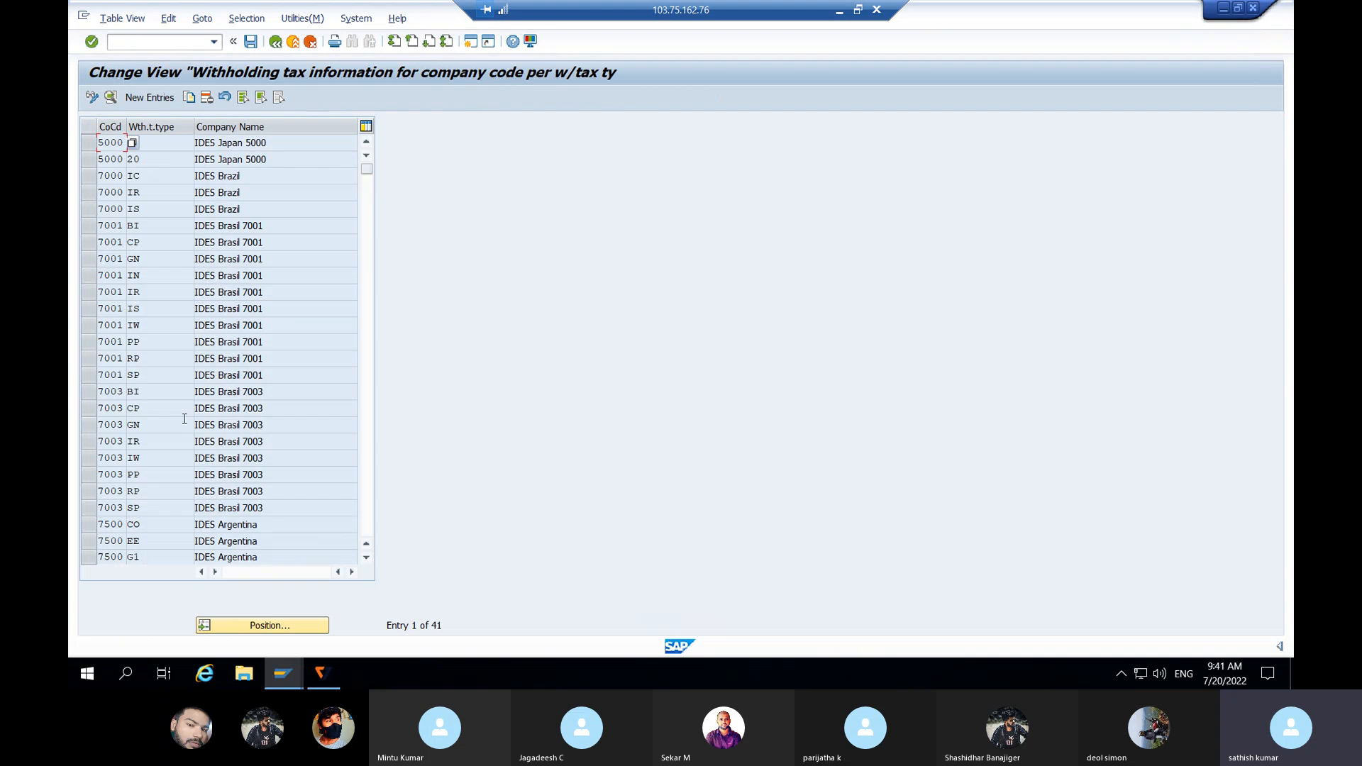
pyautogui.click(151, 99)
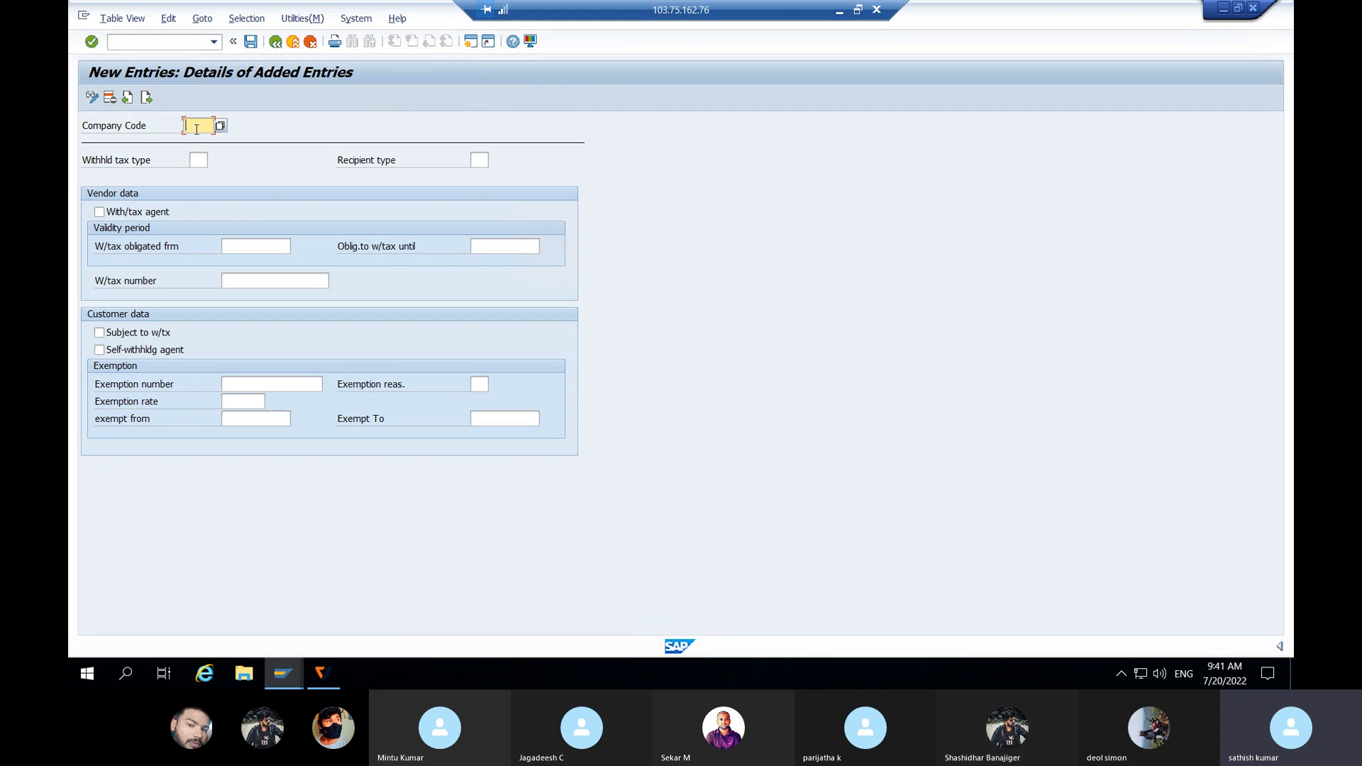
pyautogui.write('JLJL')
pyautogui.click(198, 160)
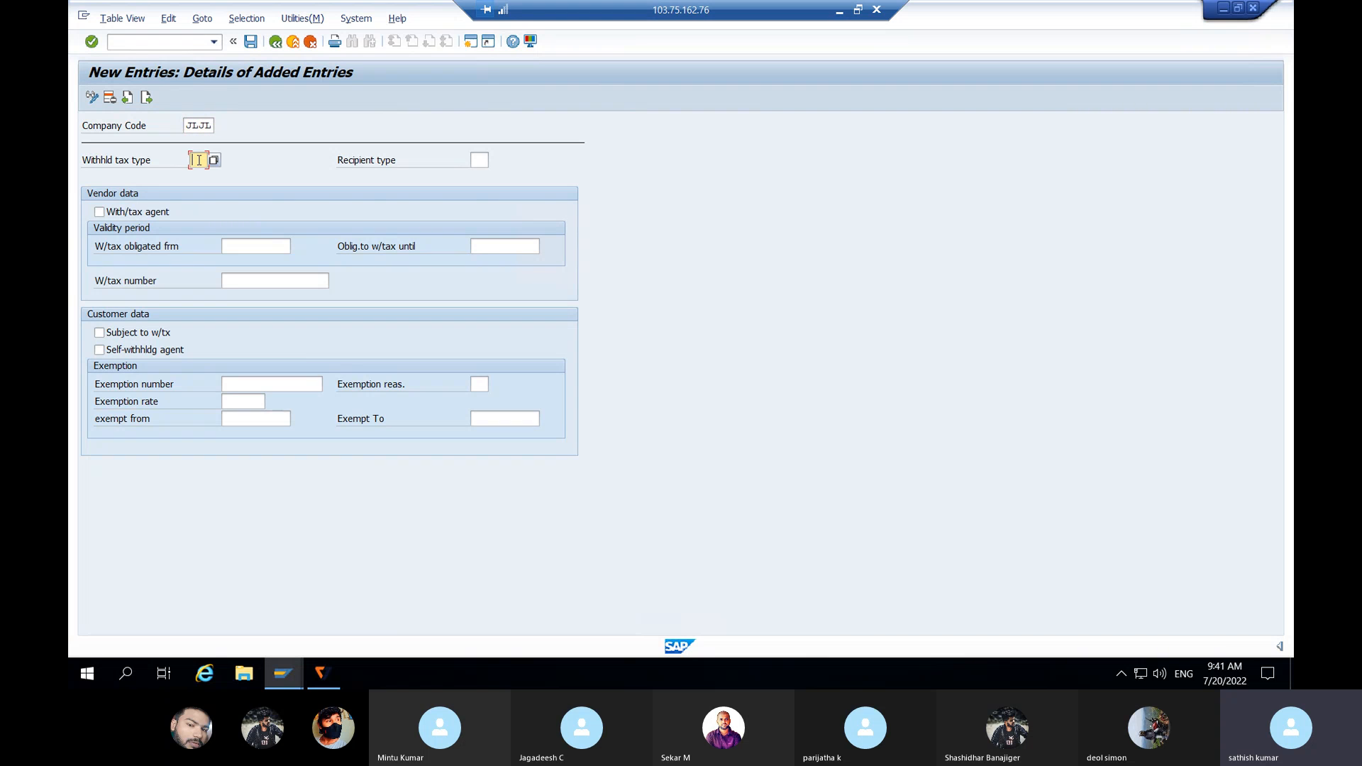
pyautogui.write('A1')
pyautogui.click(99, 212)
pyautogui.click(205, 161)
# Step: Set agent validity from 01.04.2021 to 31.03.2022 and save under the customizing request
pyautogui.click(238, 246)
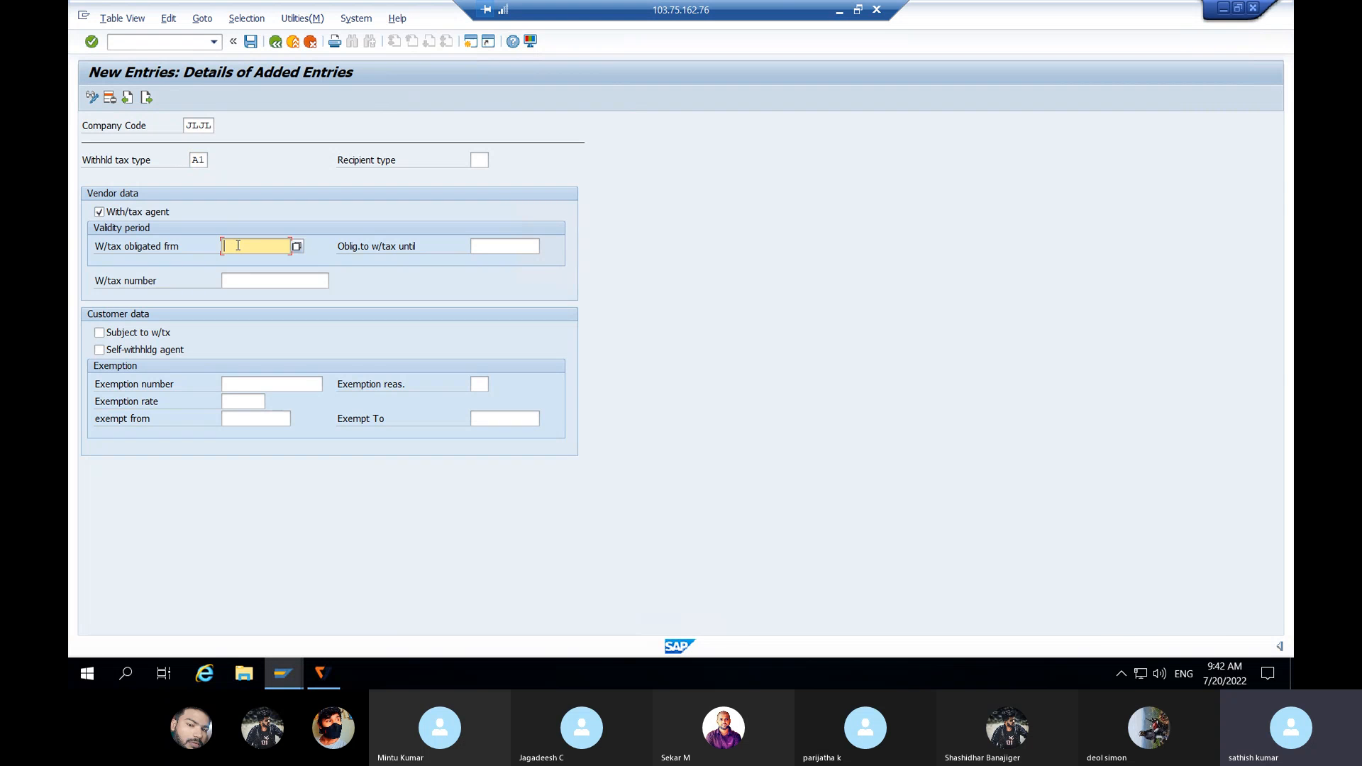
pyautogui.write('01.04.2021')
pyautogui.click(483, 247)
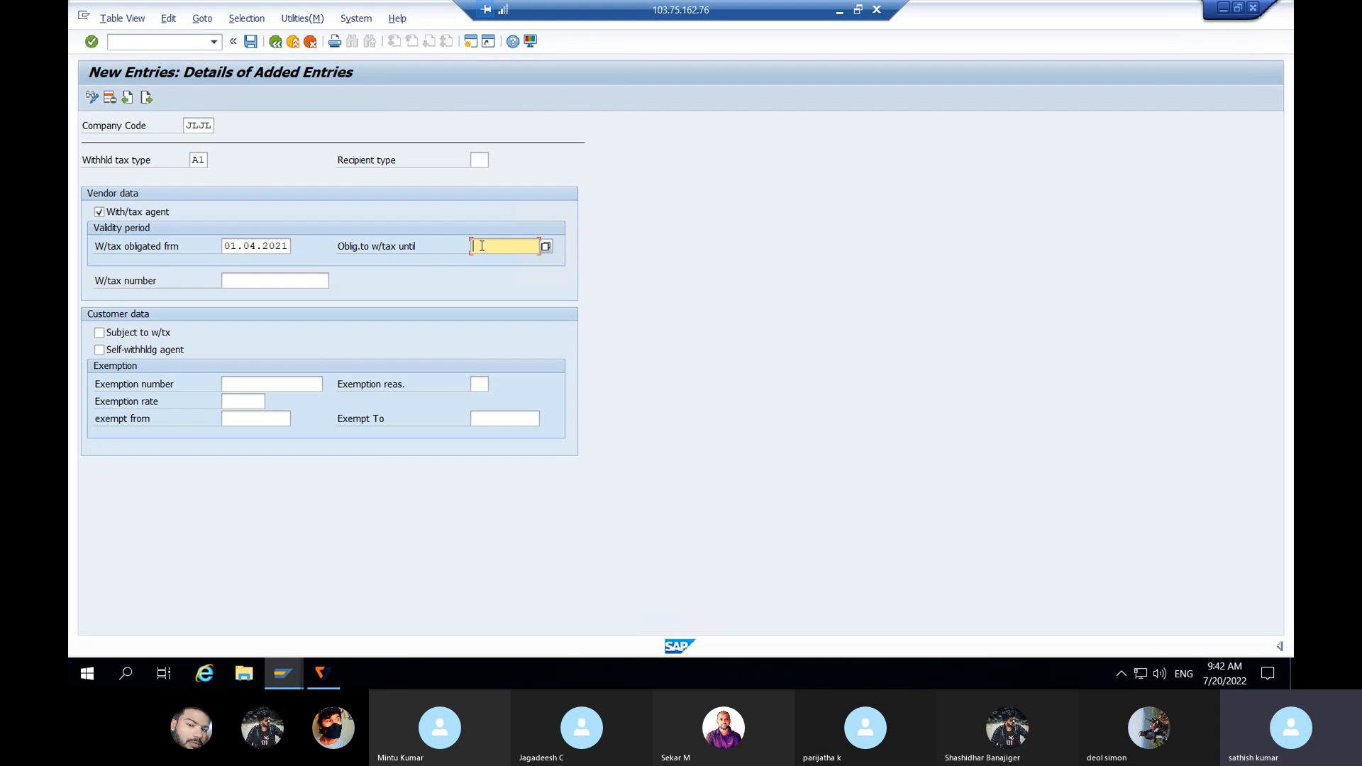
pyautogui.write('31.03.2022')
pyautogui.click(251, 42)
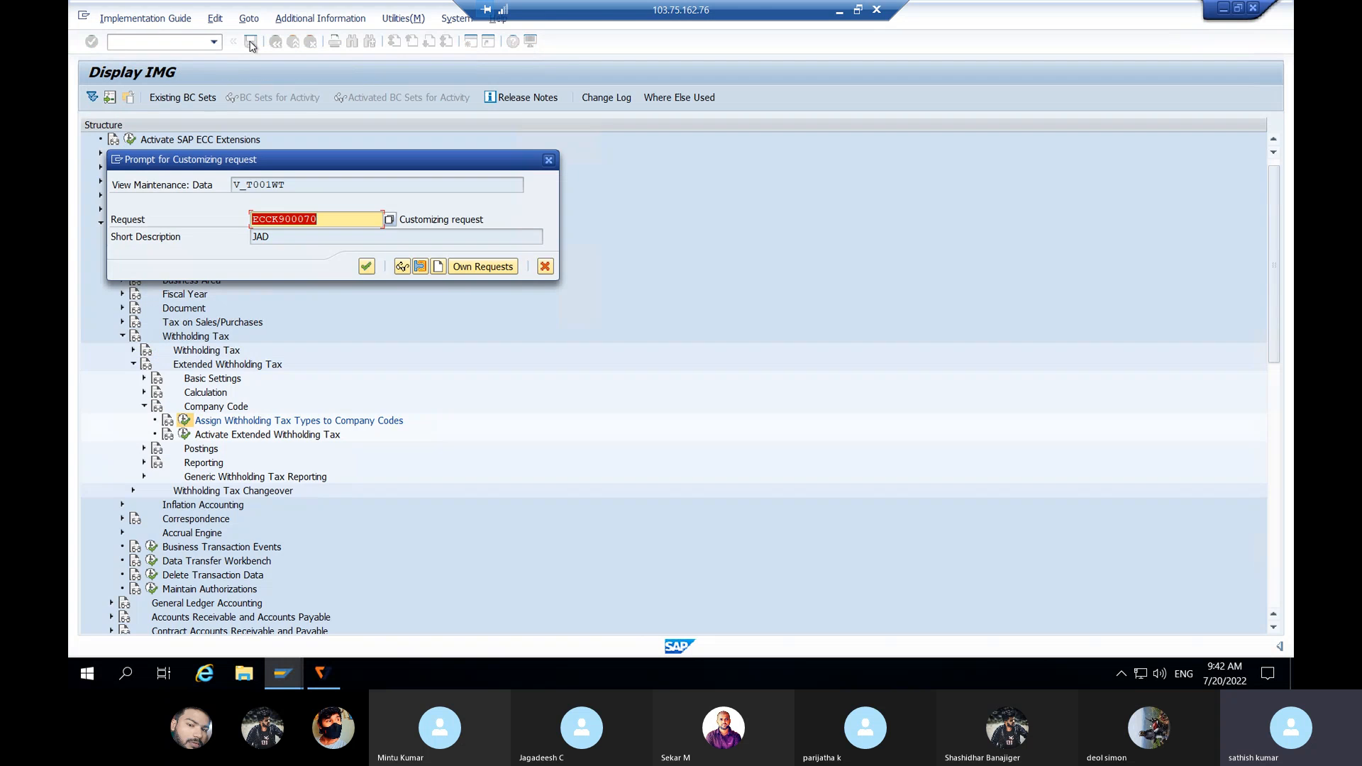
pyautogui.click(365, 268)
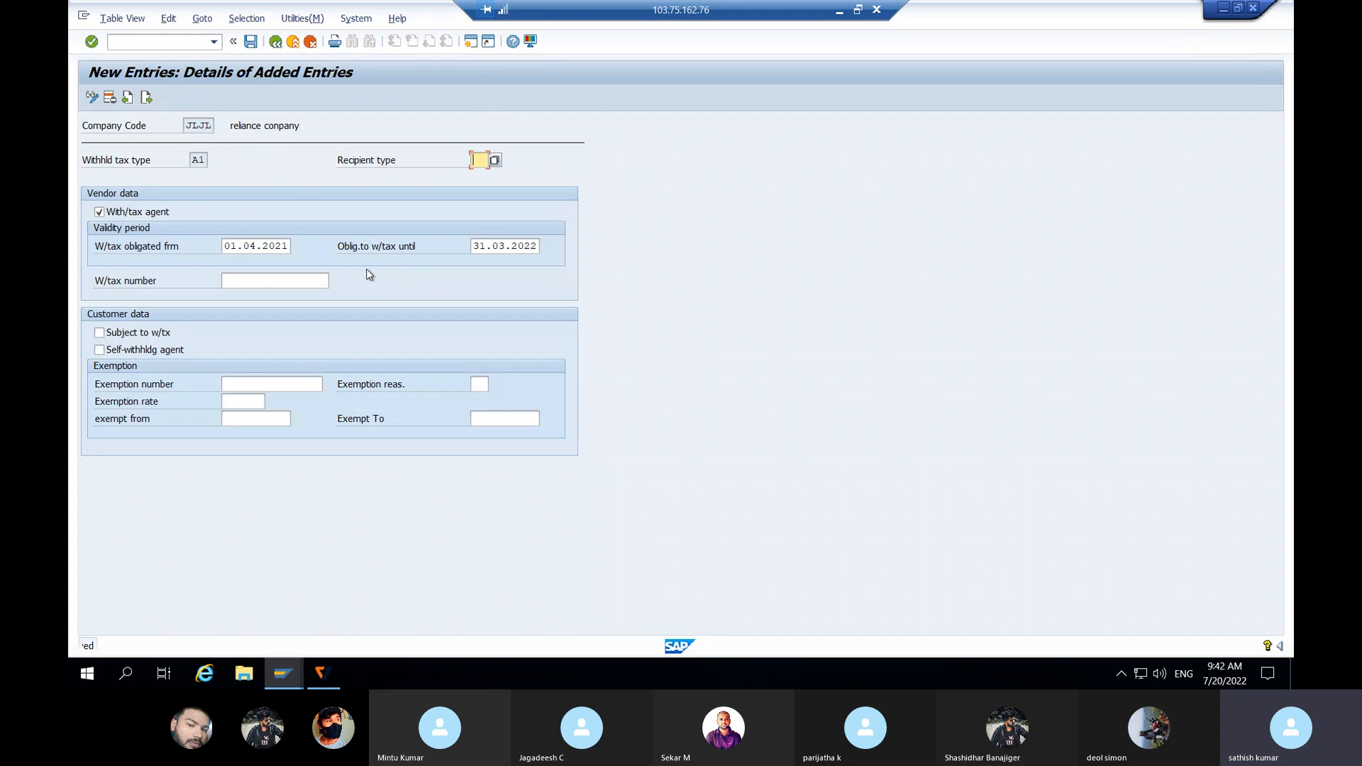
pyautogui.click(202, 160)
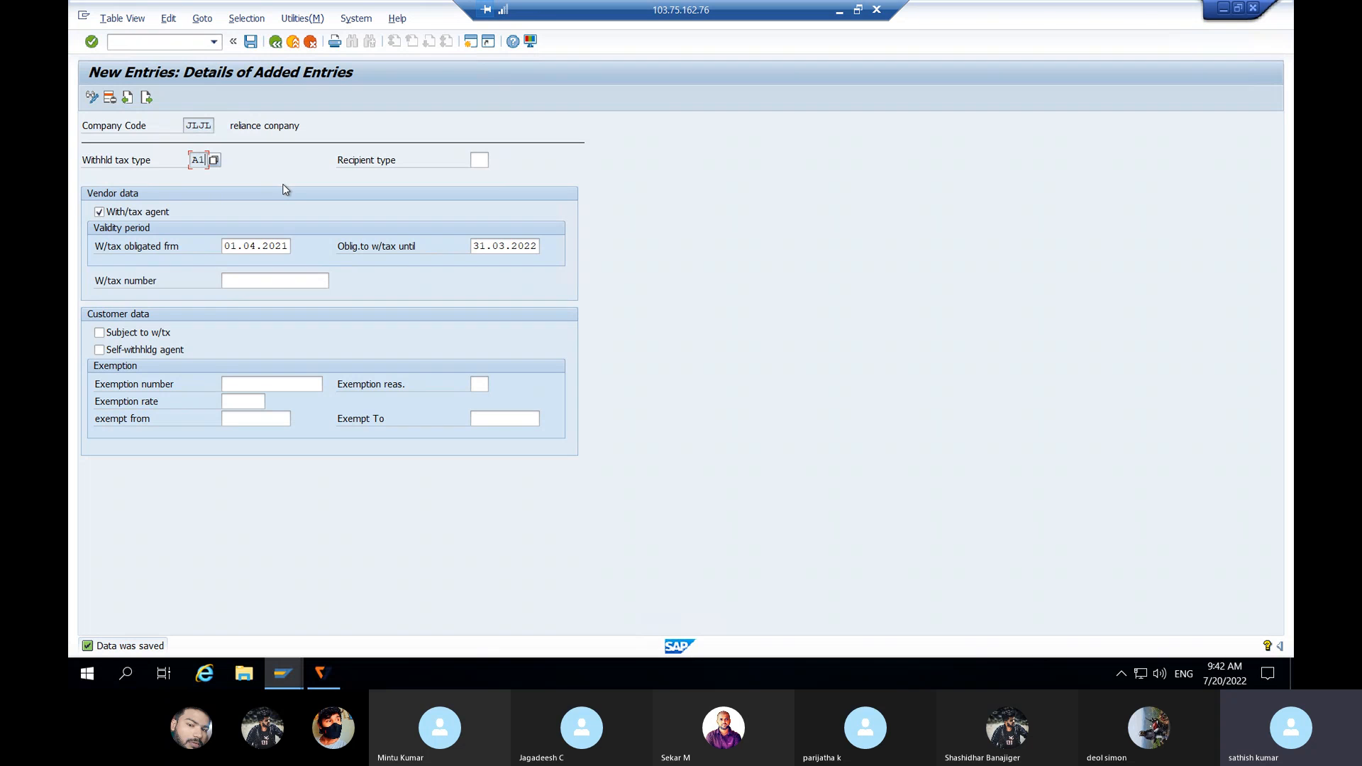
# Step: Assign tax type B1 to JLJL as tax agent, valid 01.04.2021 to 31.03.2022
pyautogui.click(146, 98)
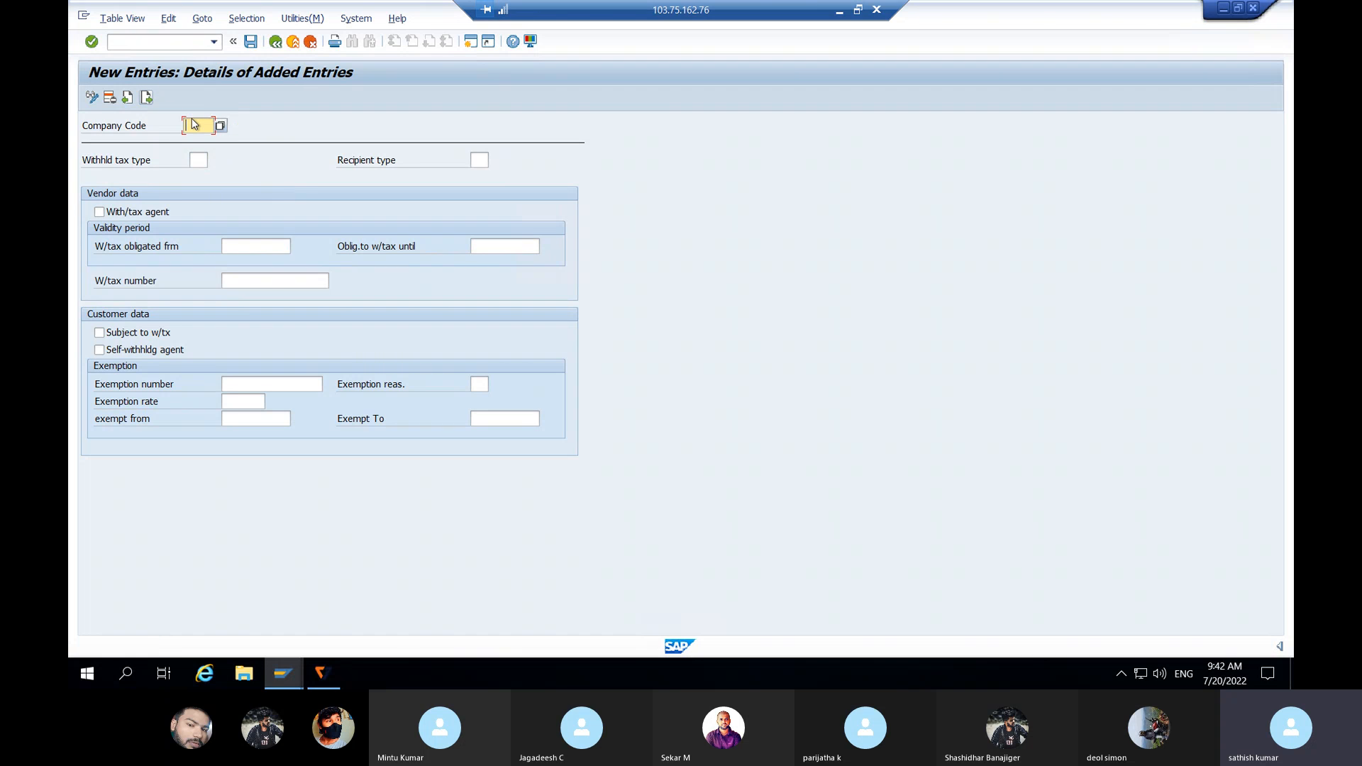
pyautogui.write('JLJL')
pyautogui.click(199, 159)
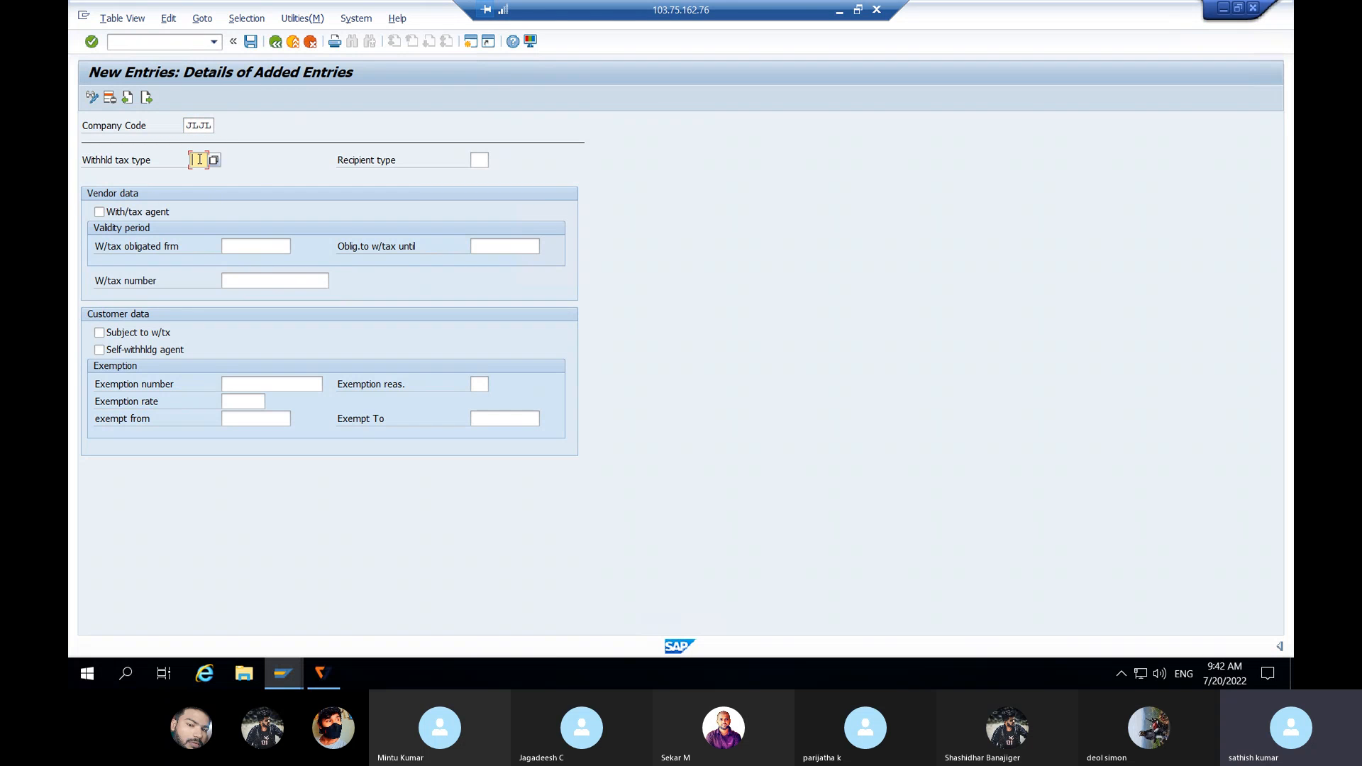
pyautogui.write('B1')
pyautogui.click(100, 213)
pyautogui.click(242, 247)
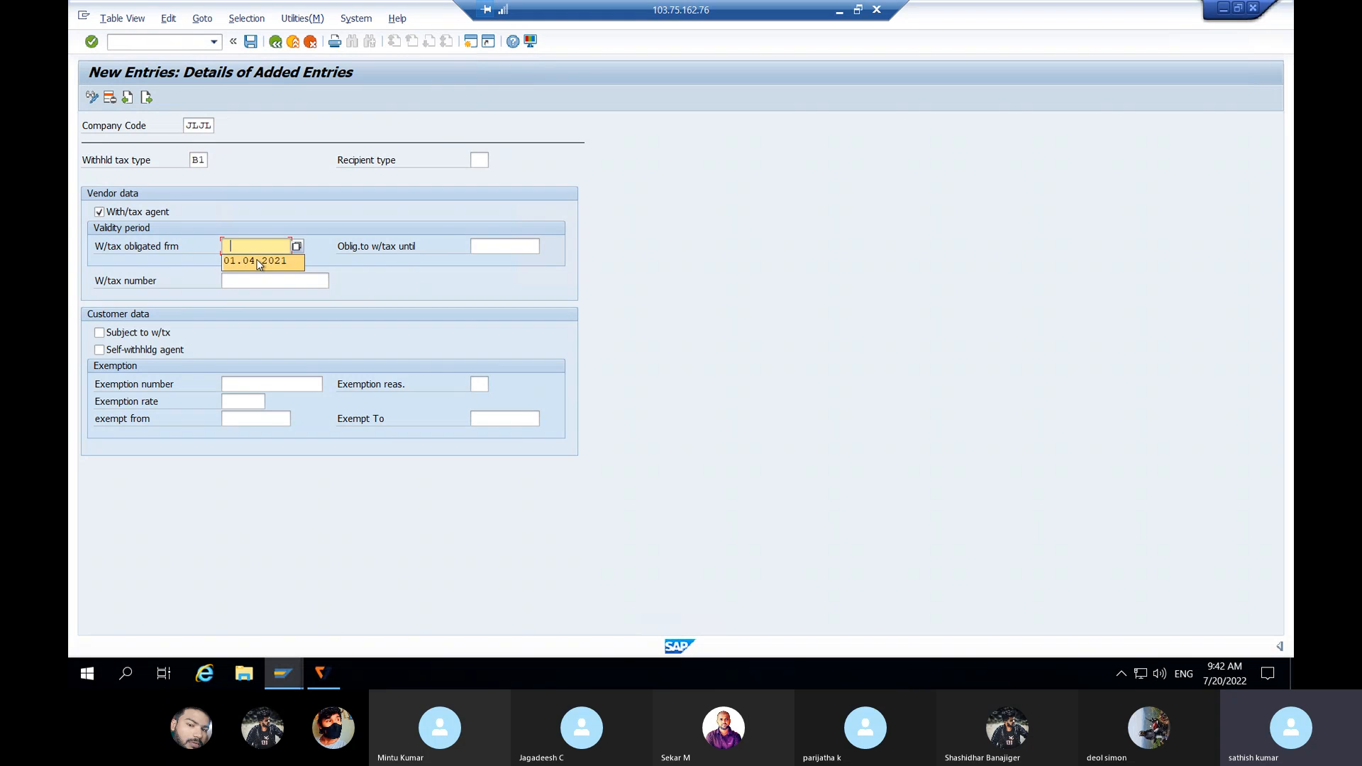
pyautogui.click(258, 261)
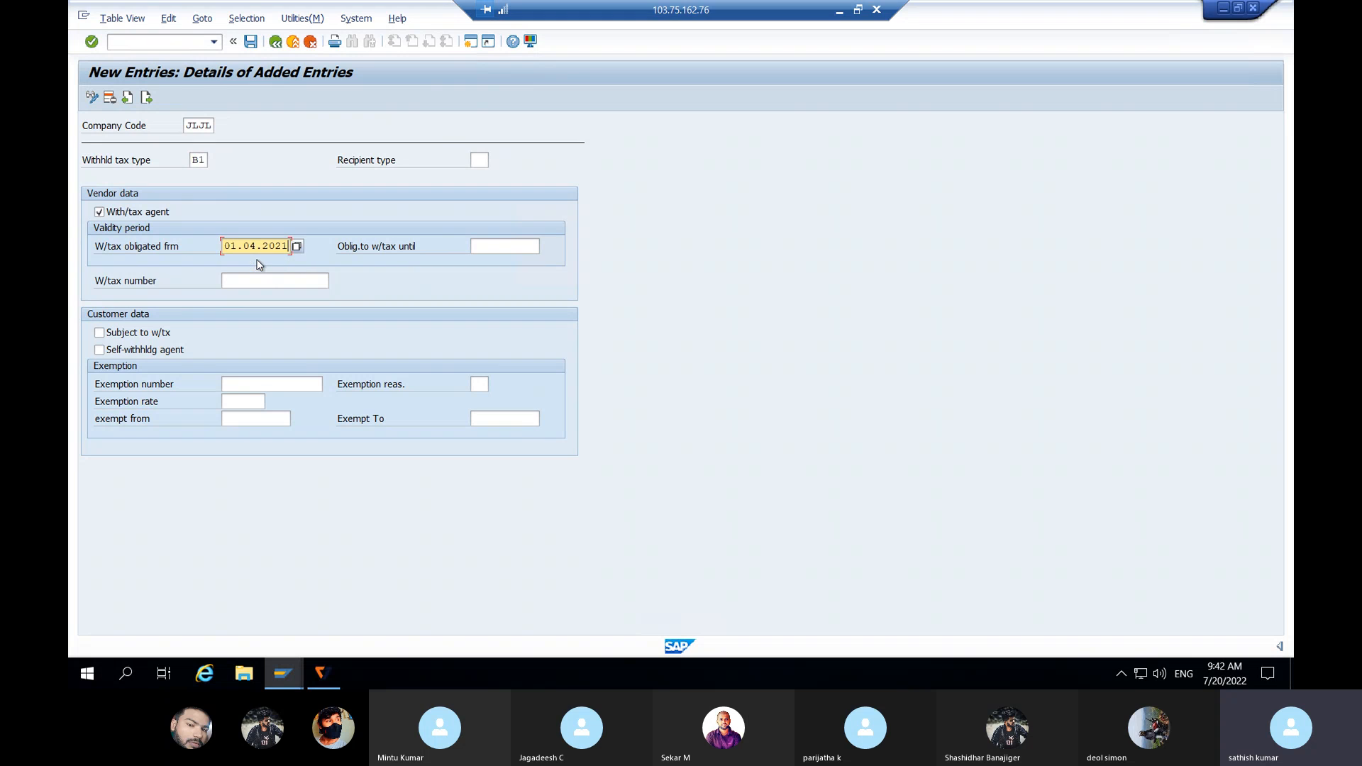
pyautogui.click(485, 246)
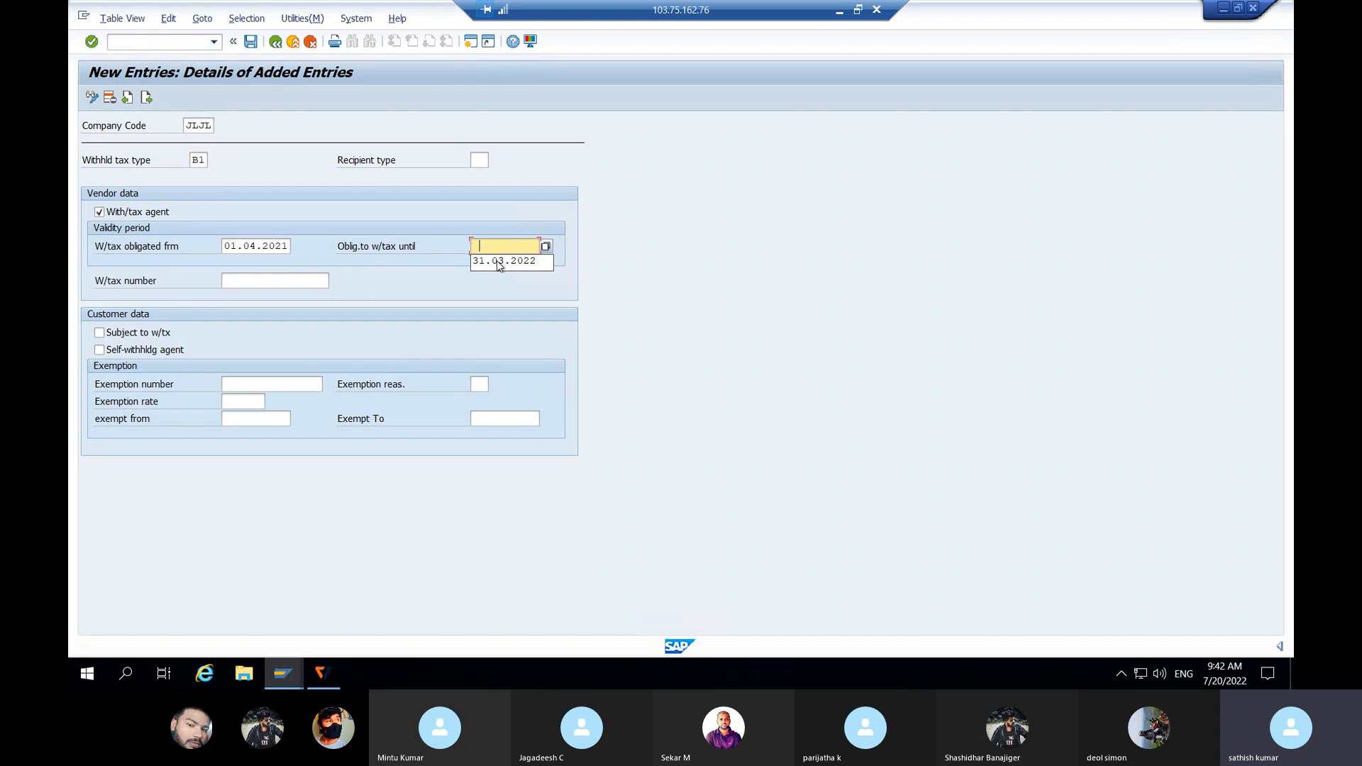
pyautogui.click(499, 262)
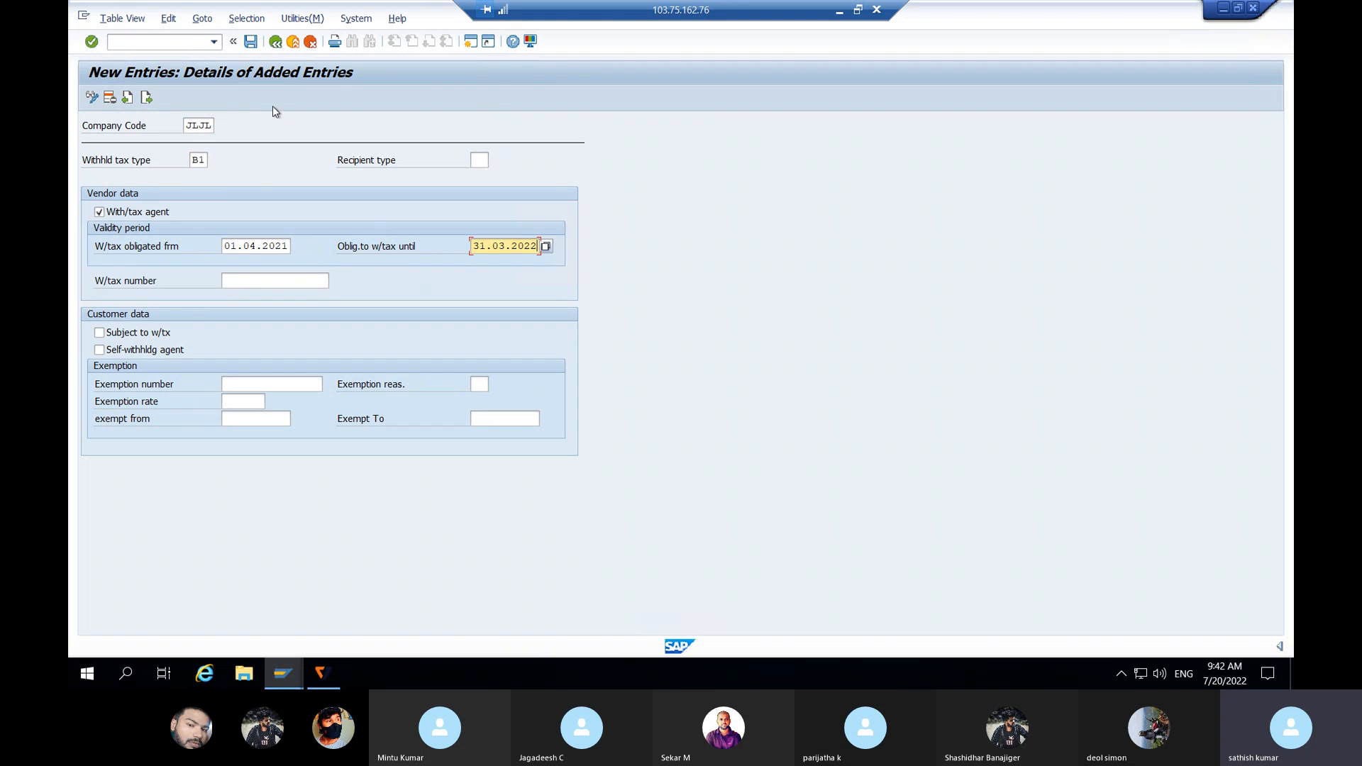
# Step: Save the B1 assignment and go back to the IMG structure
pyautogui.click(251, 43)
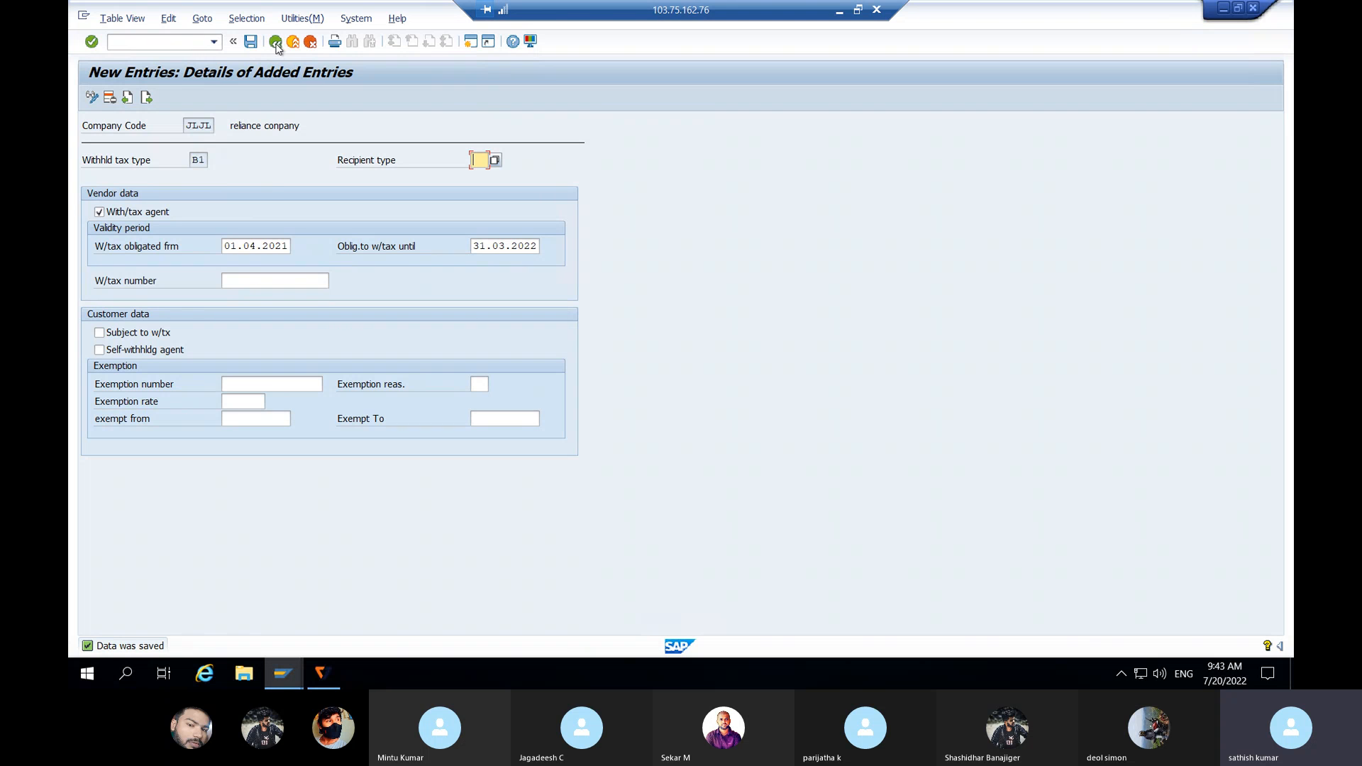
pyautogui.click(276, 43)
pyautogui.click(276, 43)
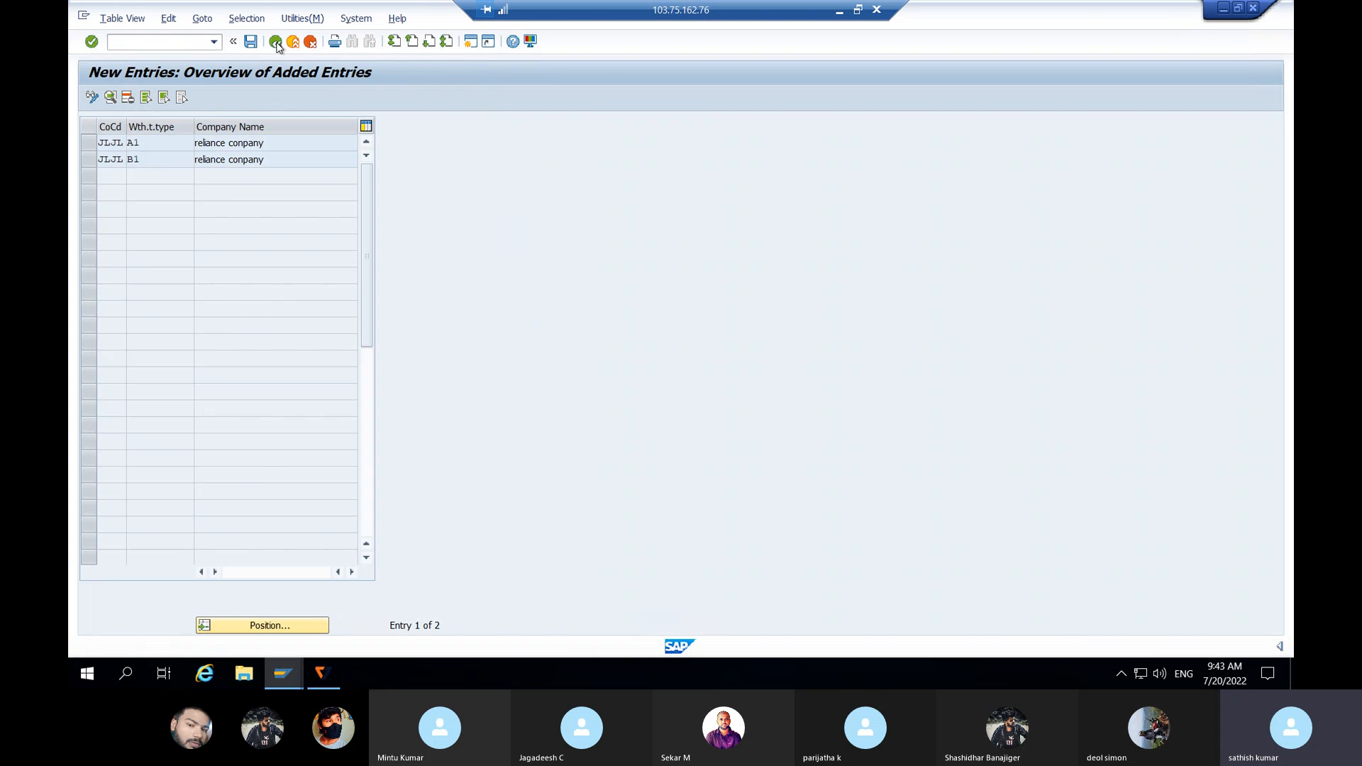
pyautogui.click(276, 42)
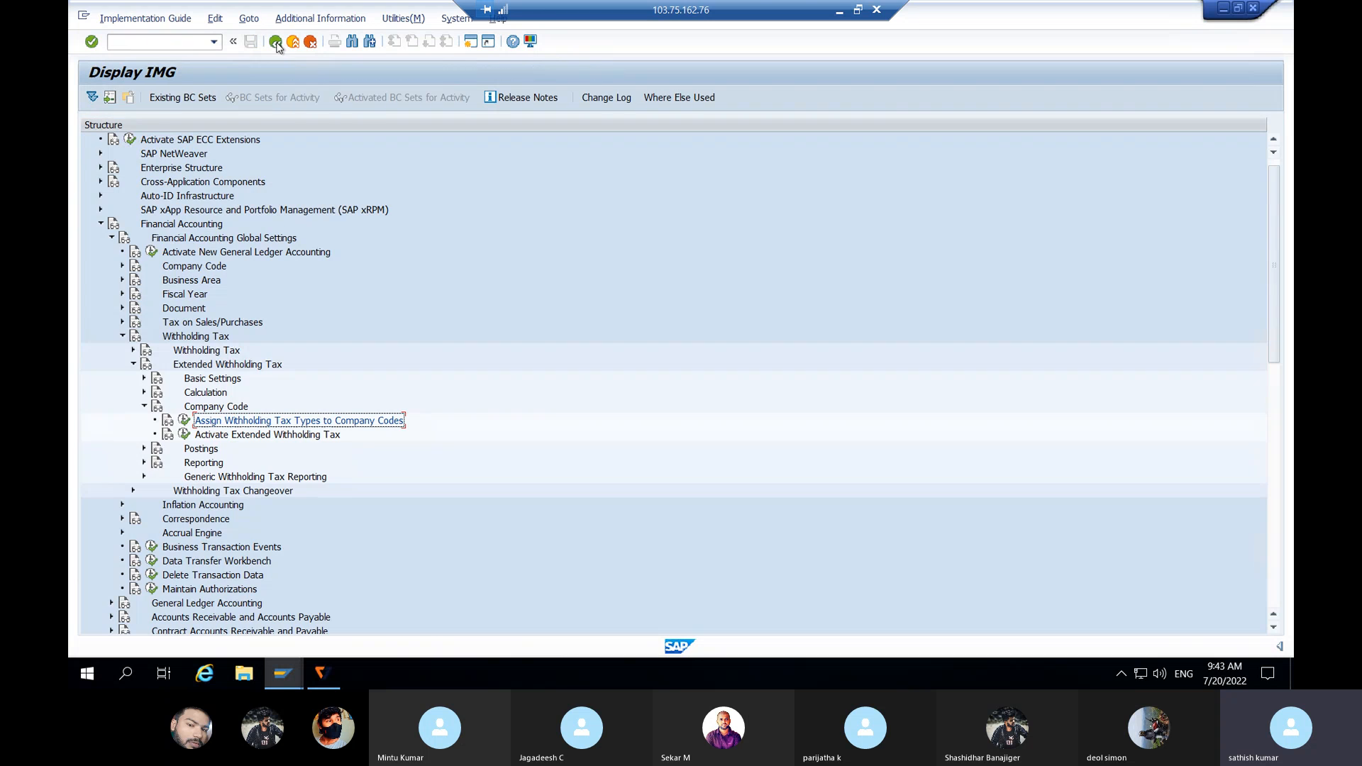
# Step: Locate company code JLJL in the activation table and tick extended withholding tax
pyautogui.click(284, 436)
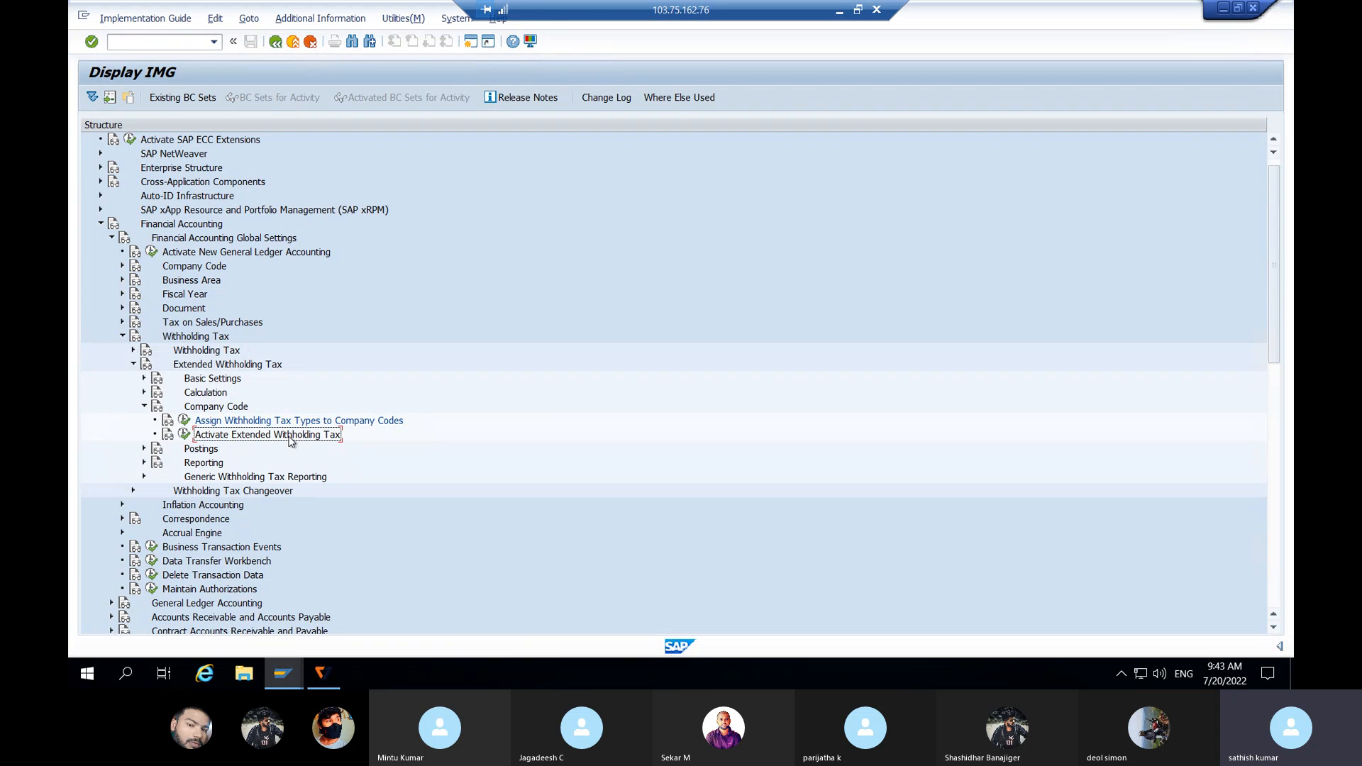
pyautogui.click(184, 435)
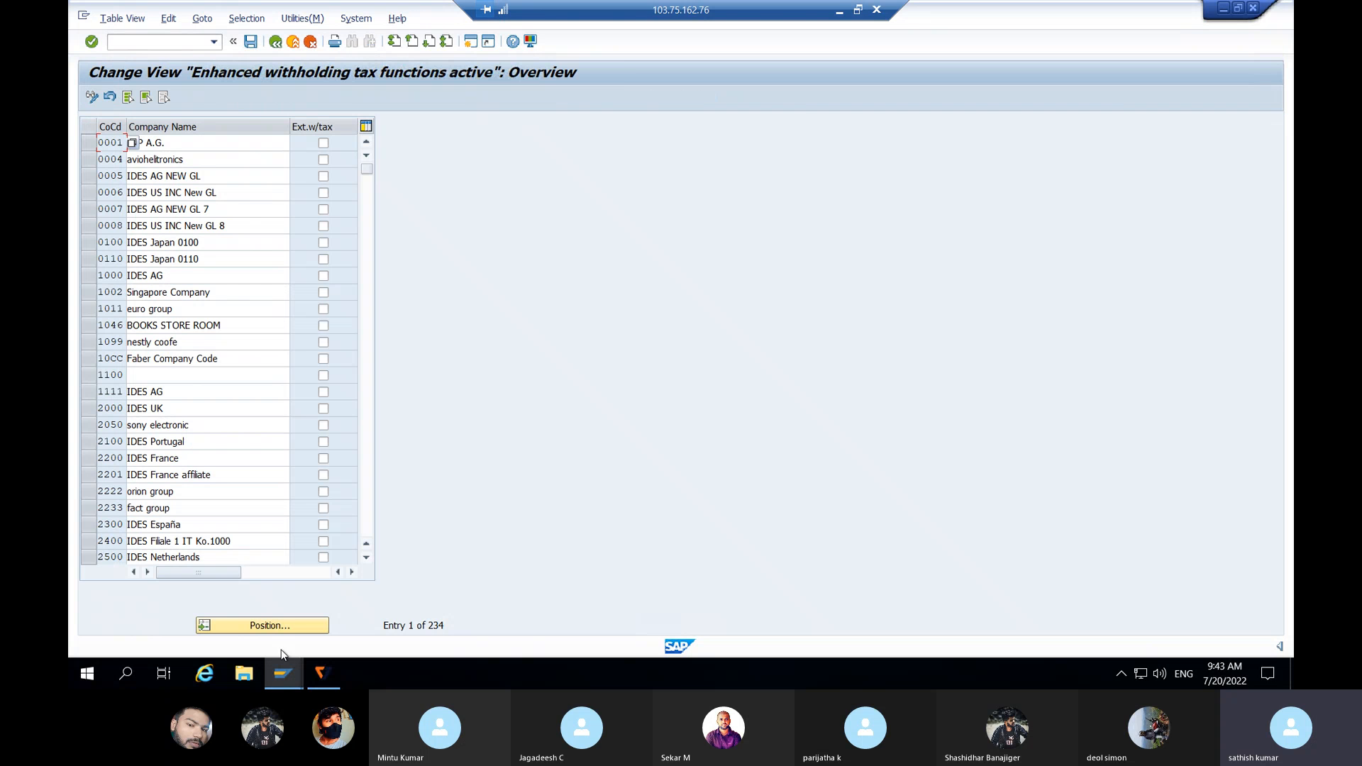
pyautogui.click(284, 624)
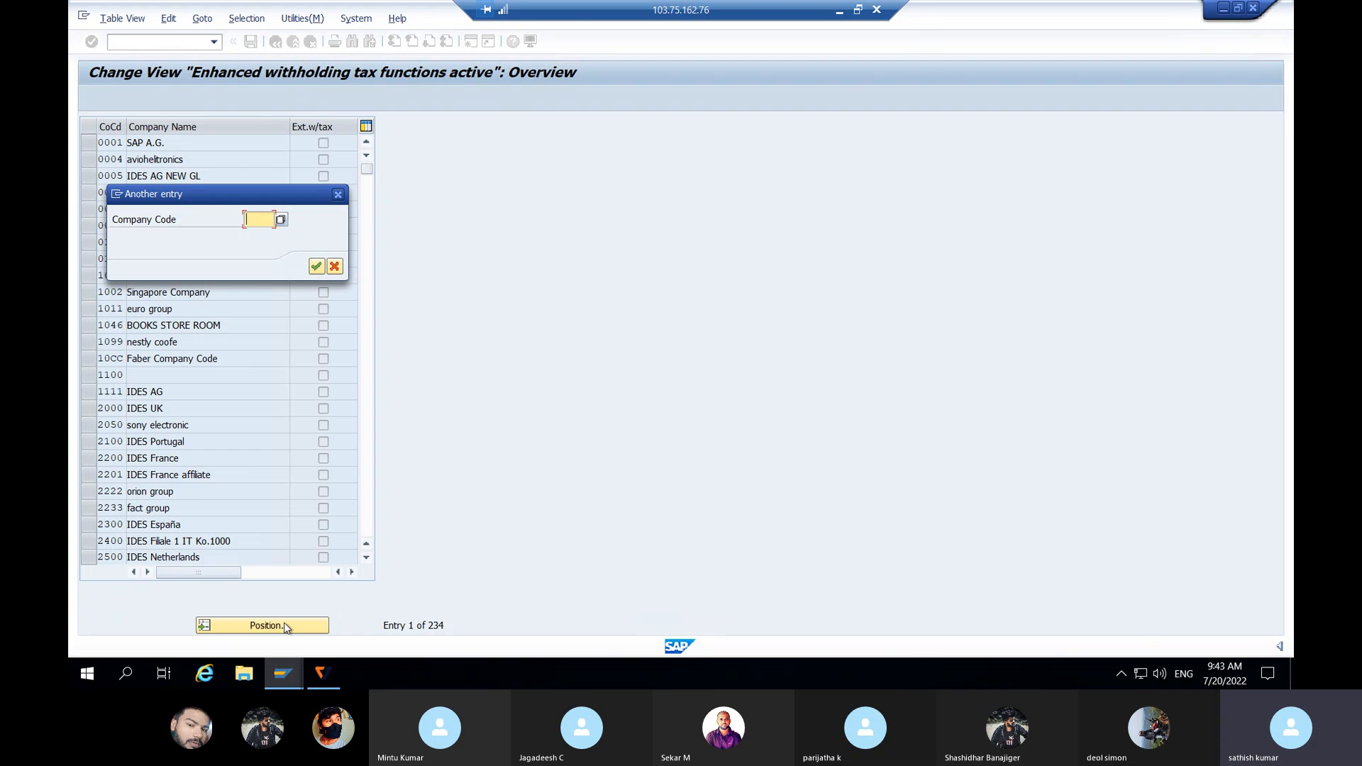
pyautogui.write('JLJL')
pyautogui.press('Return')
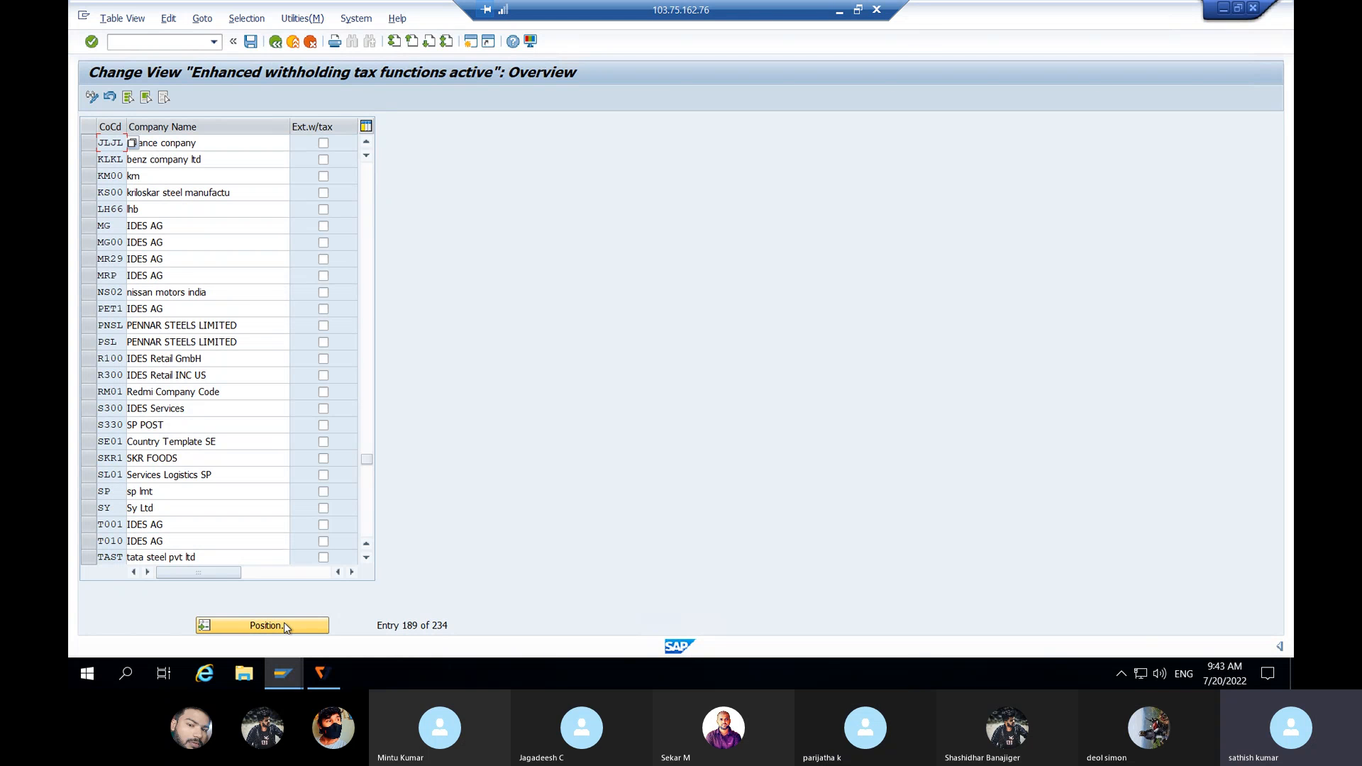
pyautogui.click(322, 144)
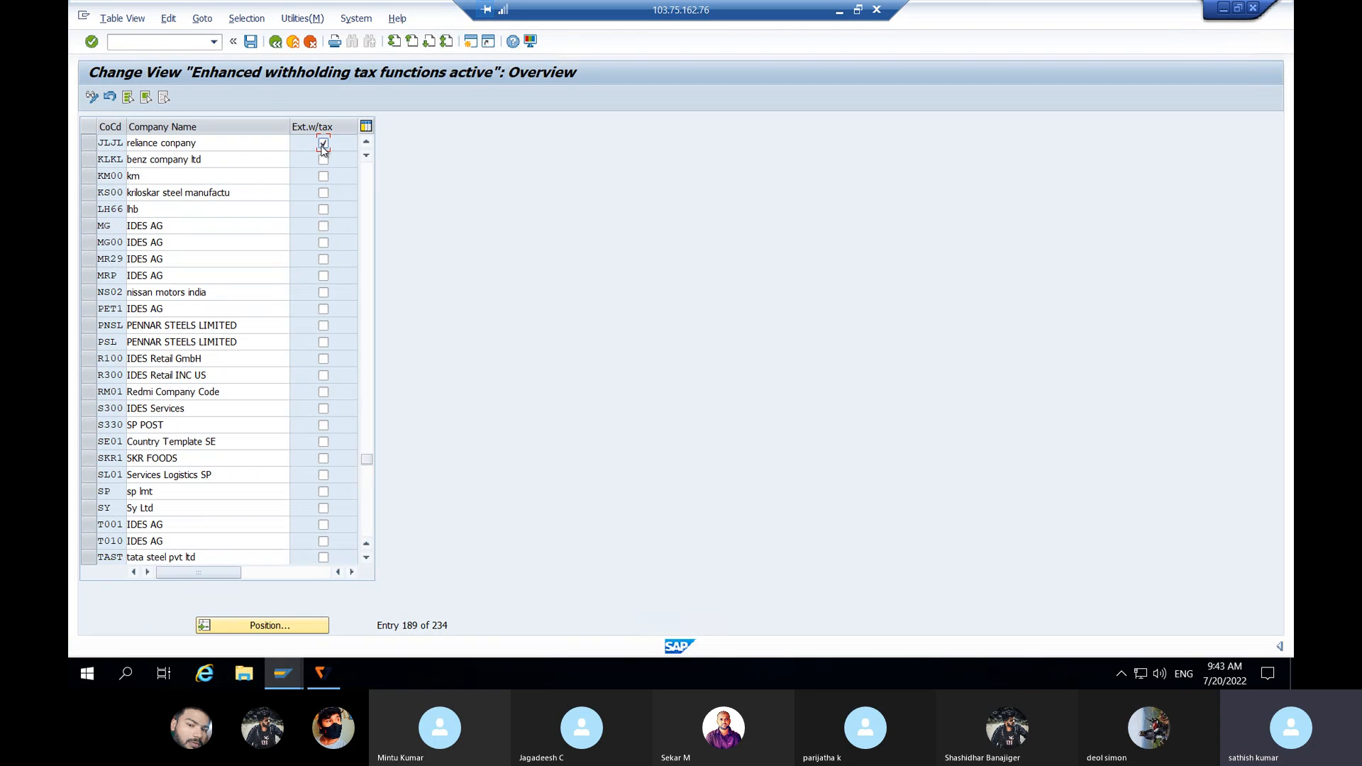
# Step: Save the JLJL activation, accepting the warning and customizing request, and return to the IMG
pyautogui.click(251, 42)
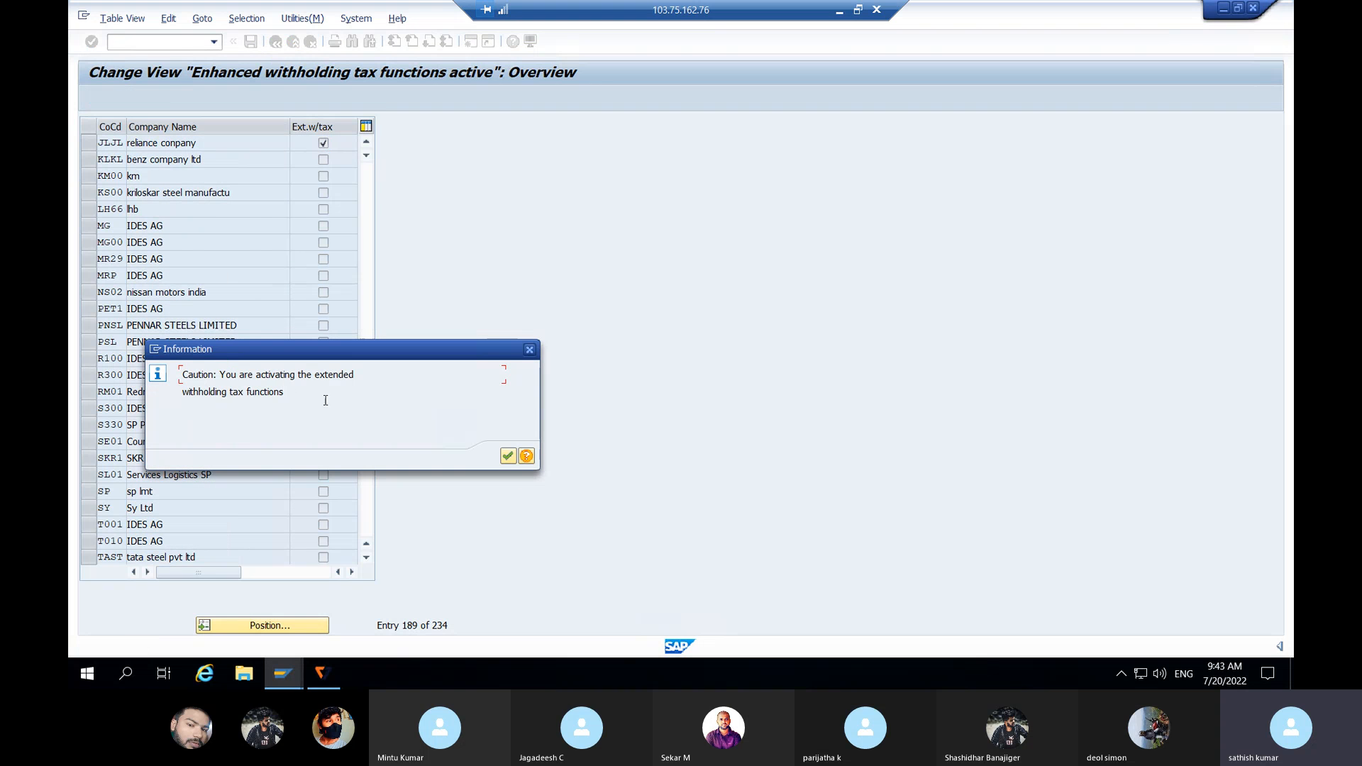
pyautogui.click(508, 457)
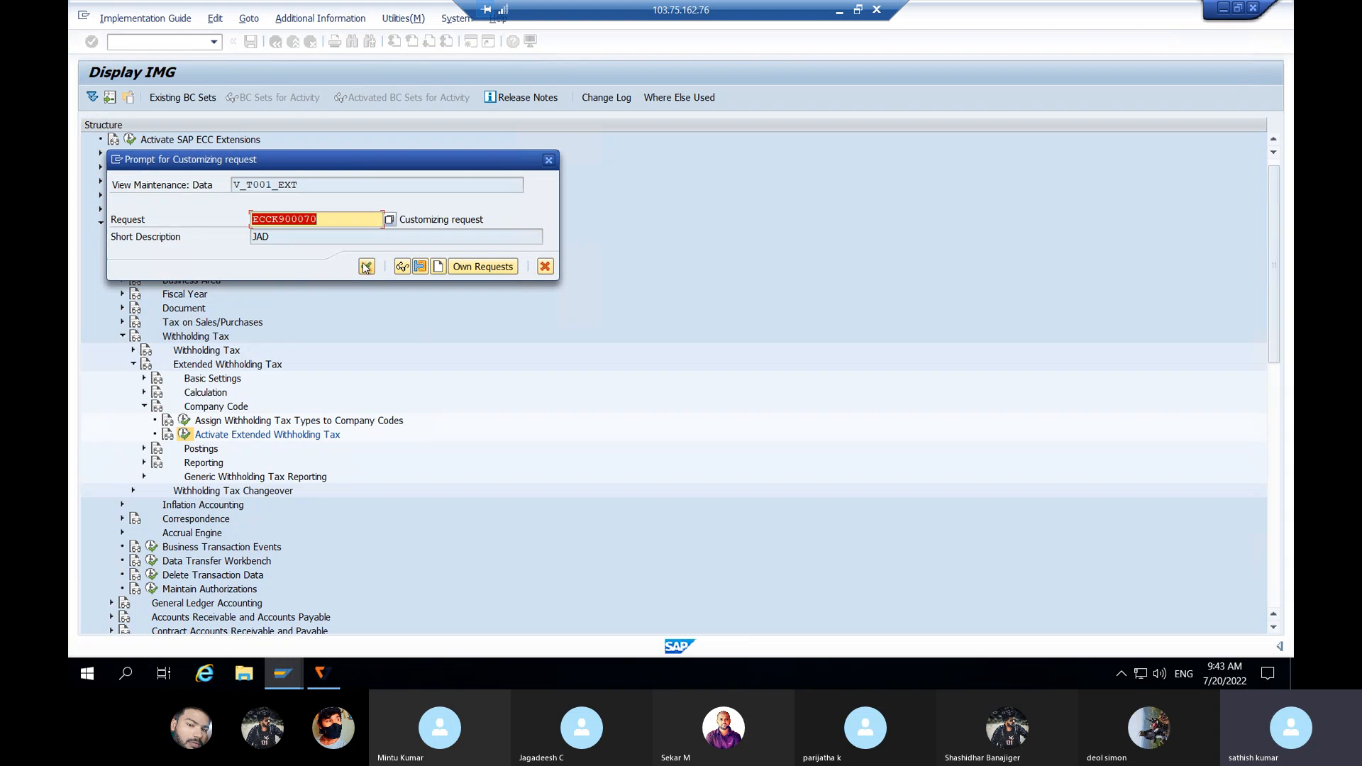
pyautogui.click(366, 266)
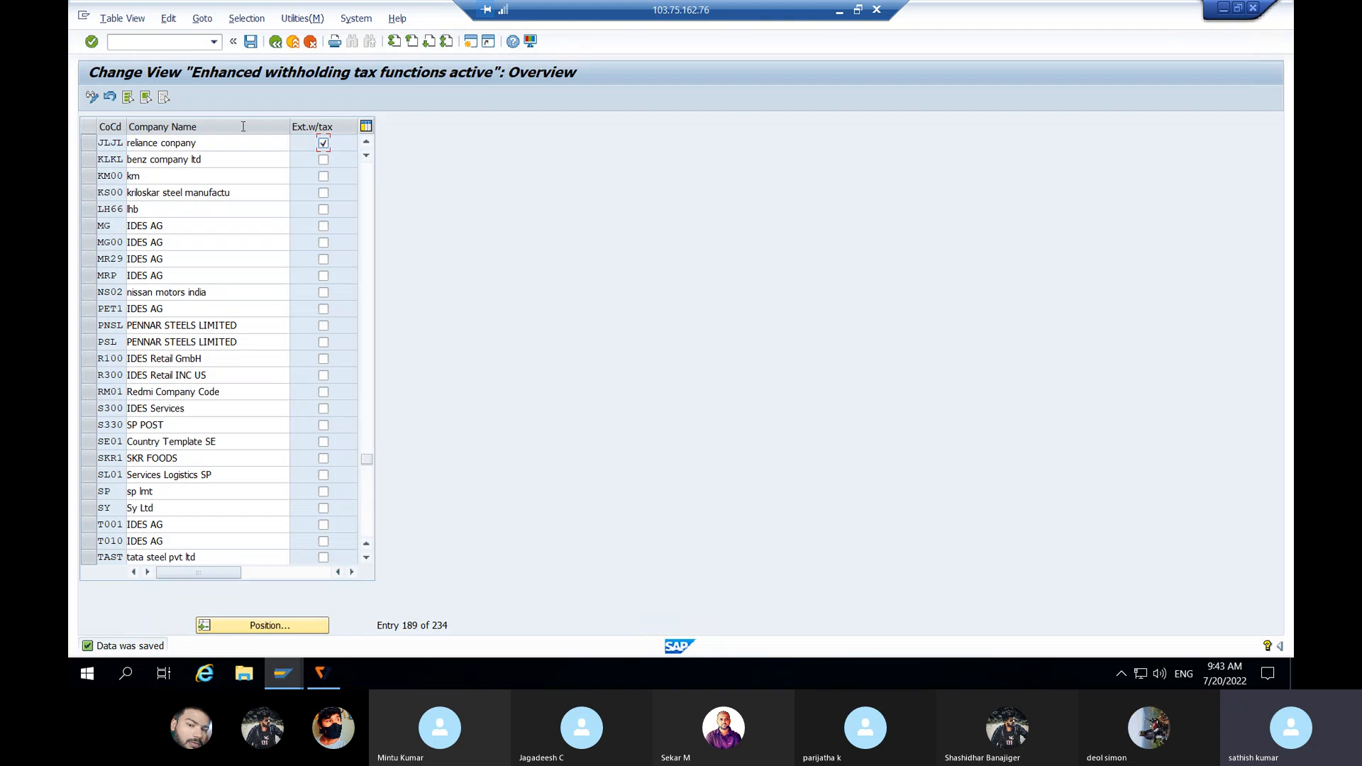
pyautogui.click(276, 42)
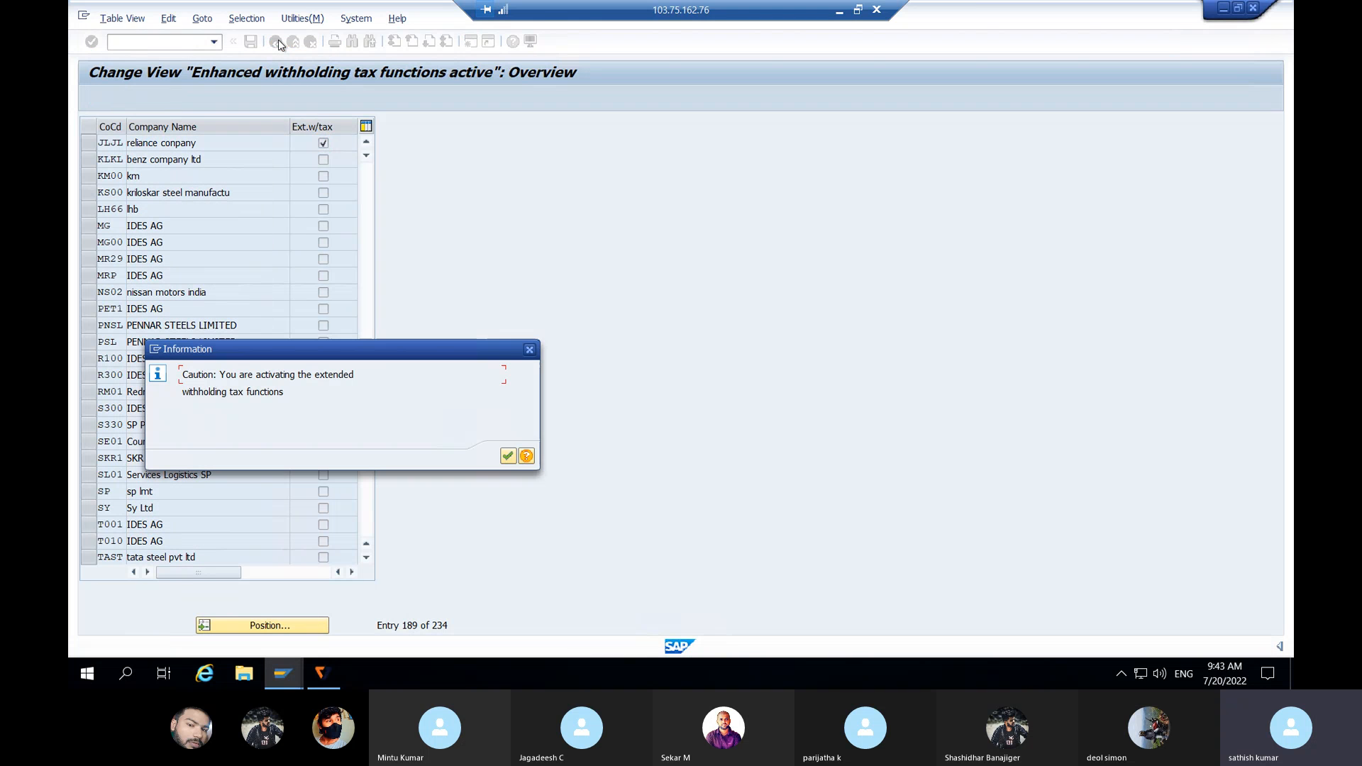
pyautogui.click(530, 352)
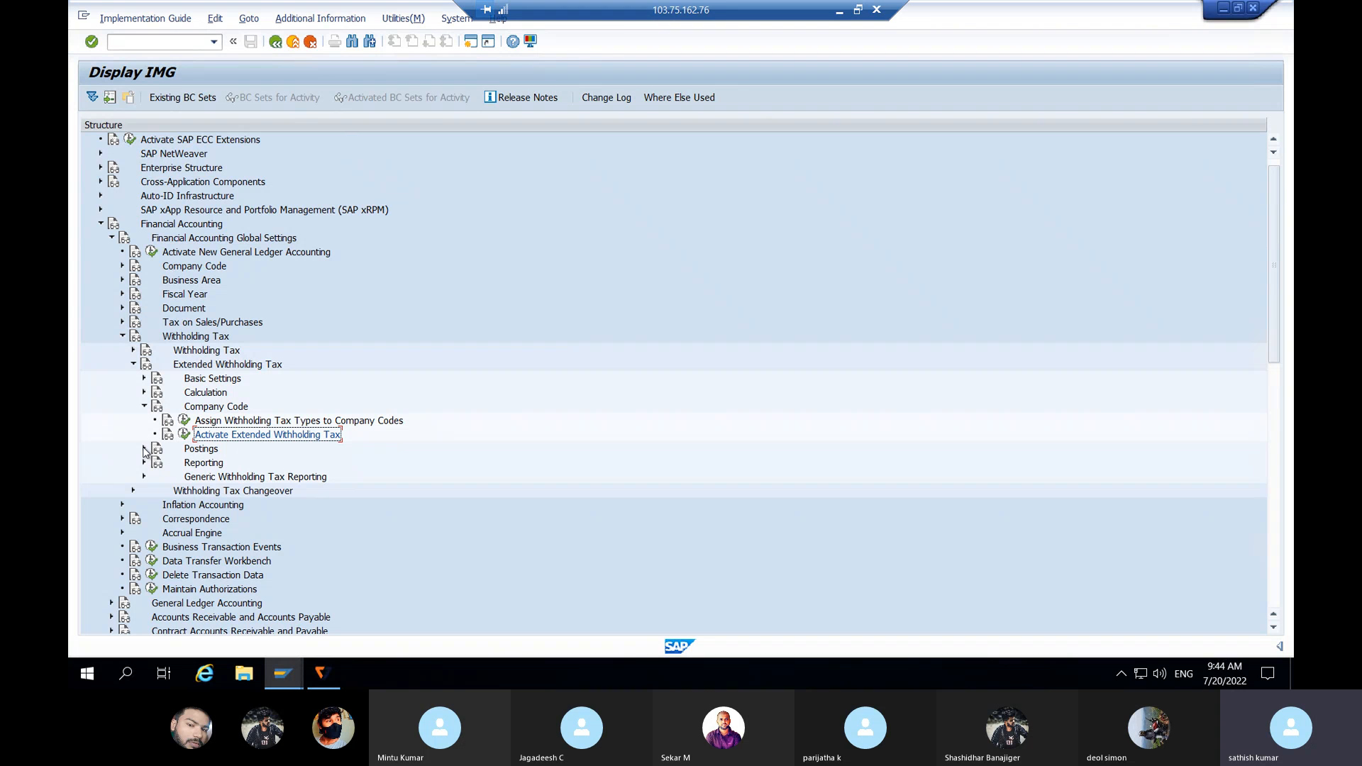
# Step: Expand Postings > Accounts for Withholding Tax, then open a second SAP session
pyautogui.click(144, 449)
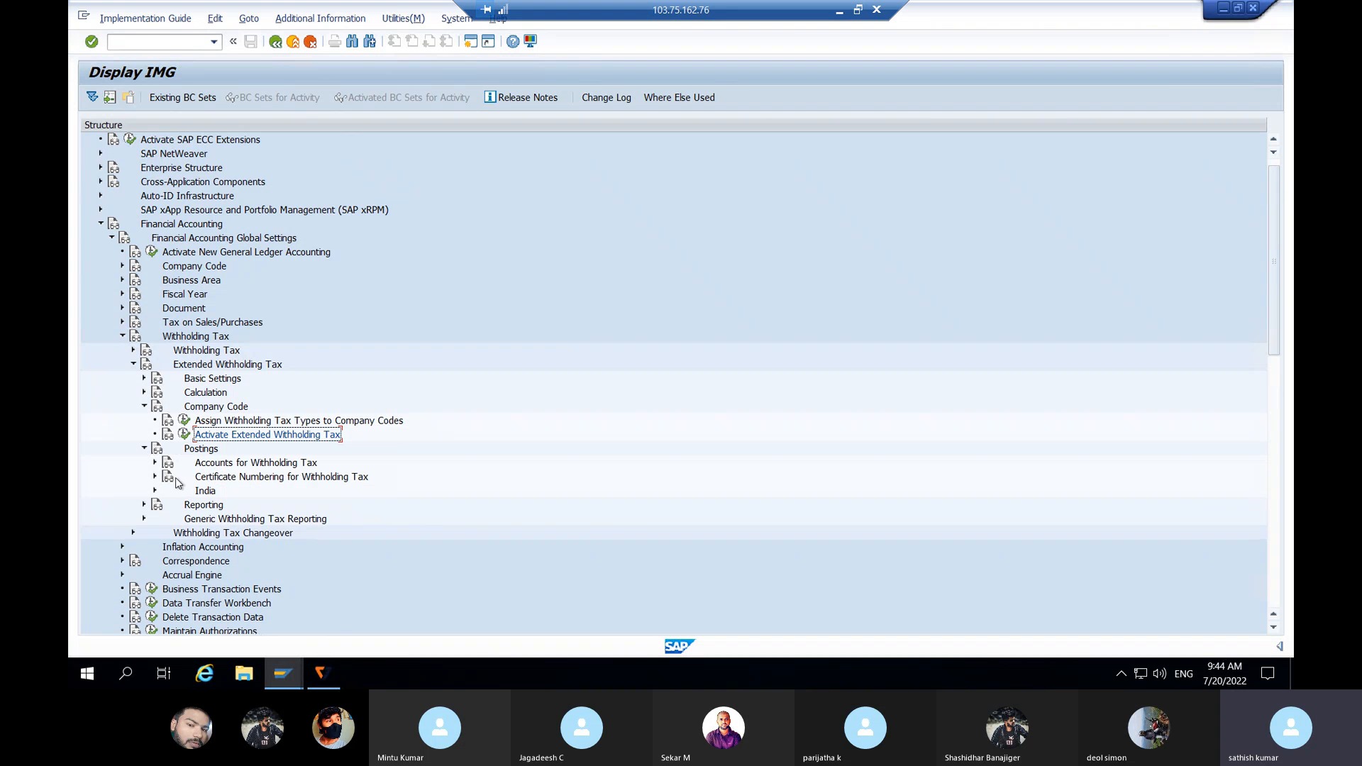
pyautogui.click(155, 463)
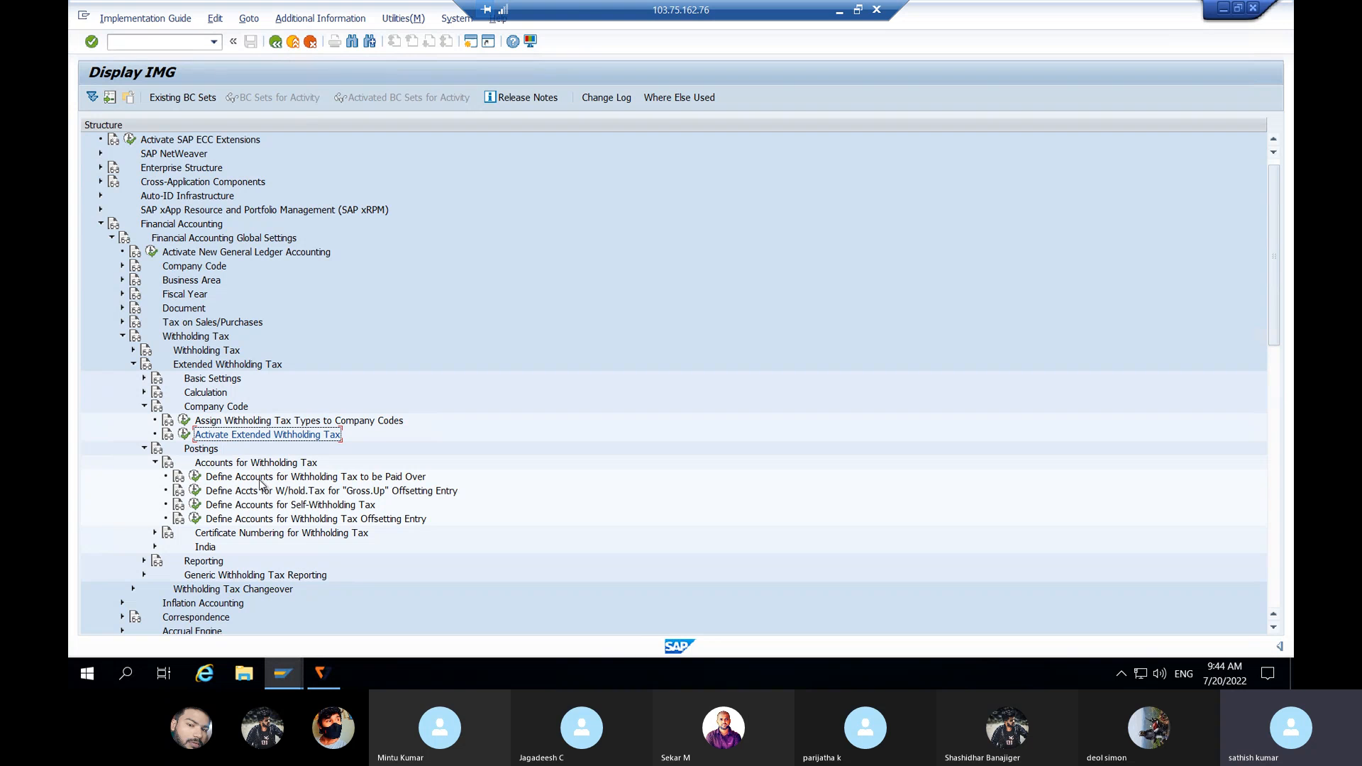
pyautogui.click(290, 480)
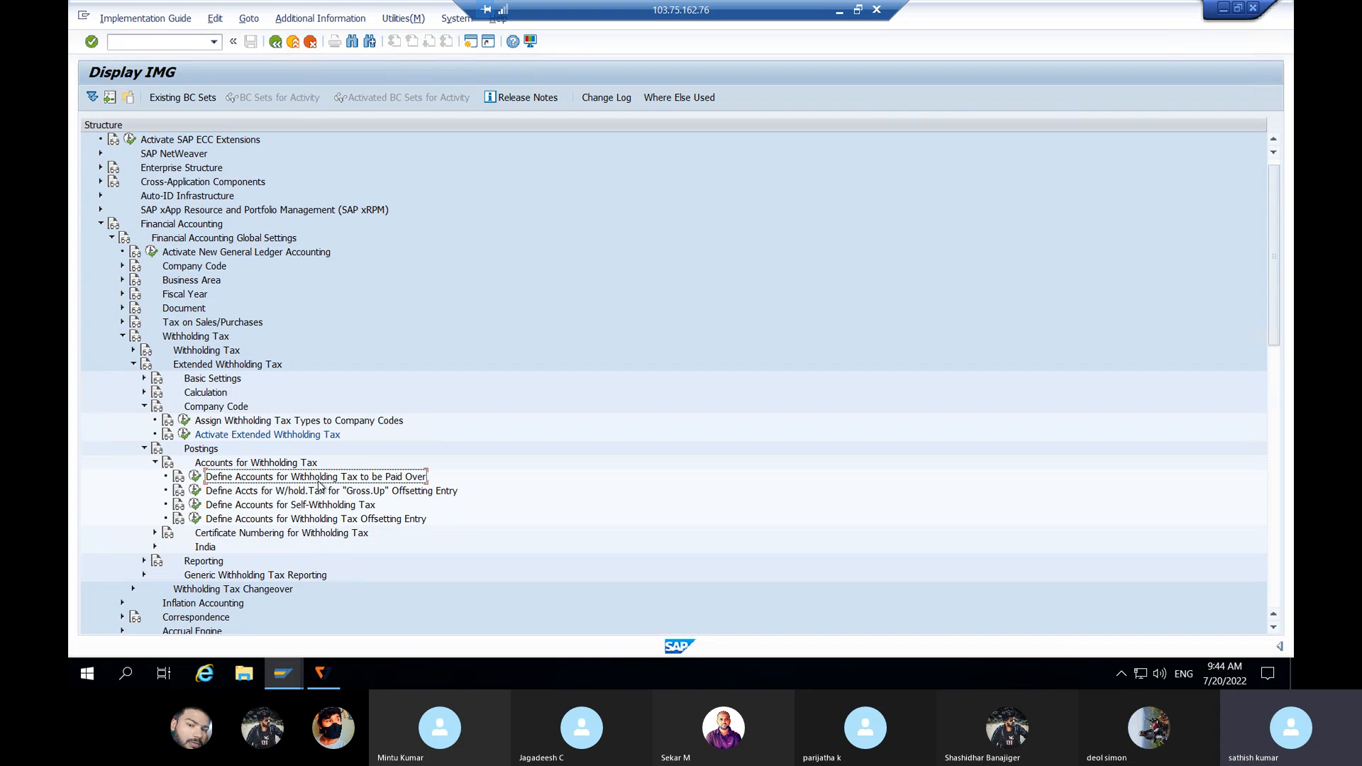
pyautogui.click(470, 42)
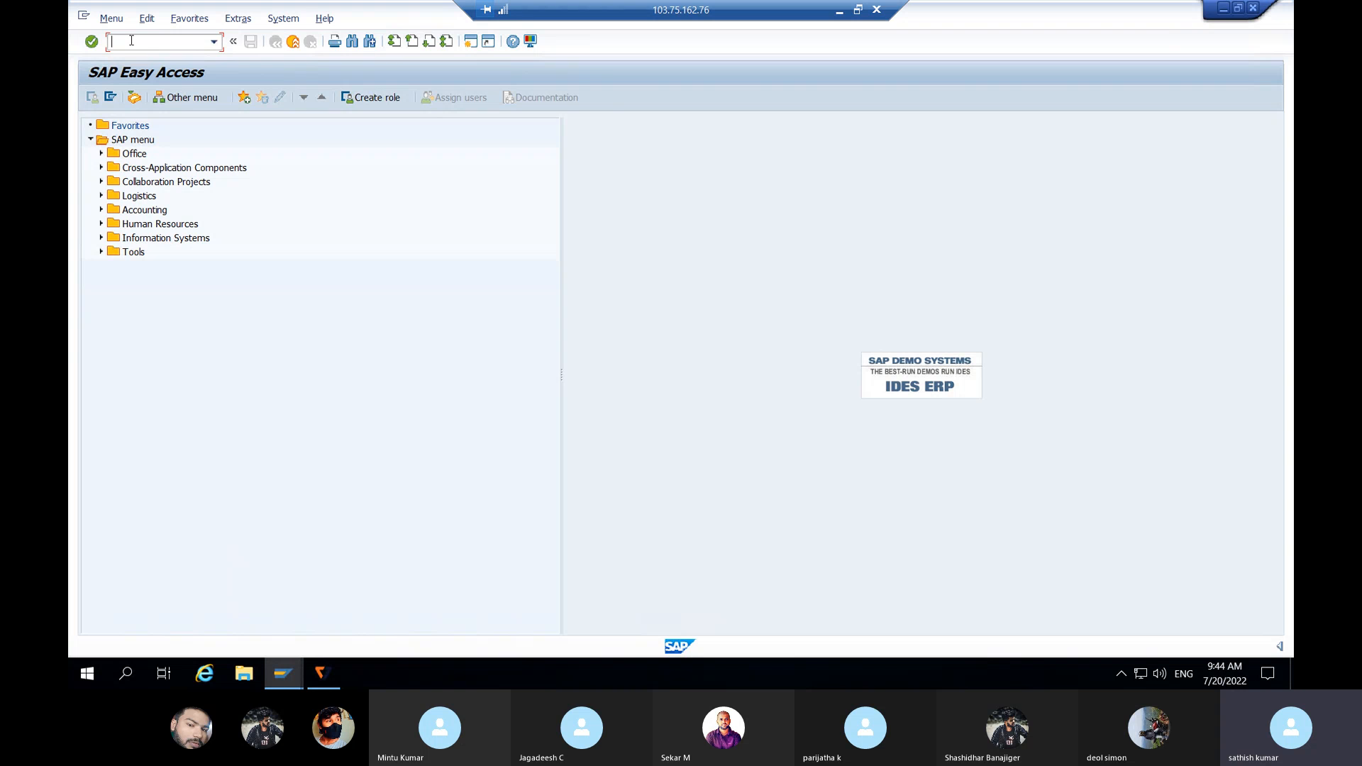
# Step: Run /NFS00 and start creating G/L account 101001 for JLJL using OUTSTANDING EXP as reference
pyautogui.write('/NFS00')
pyautogui.press('Return')
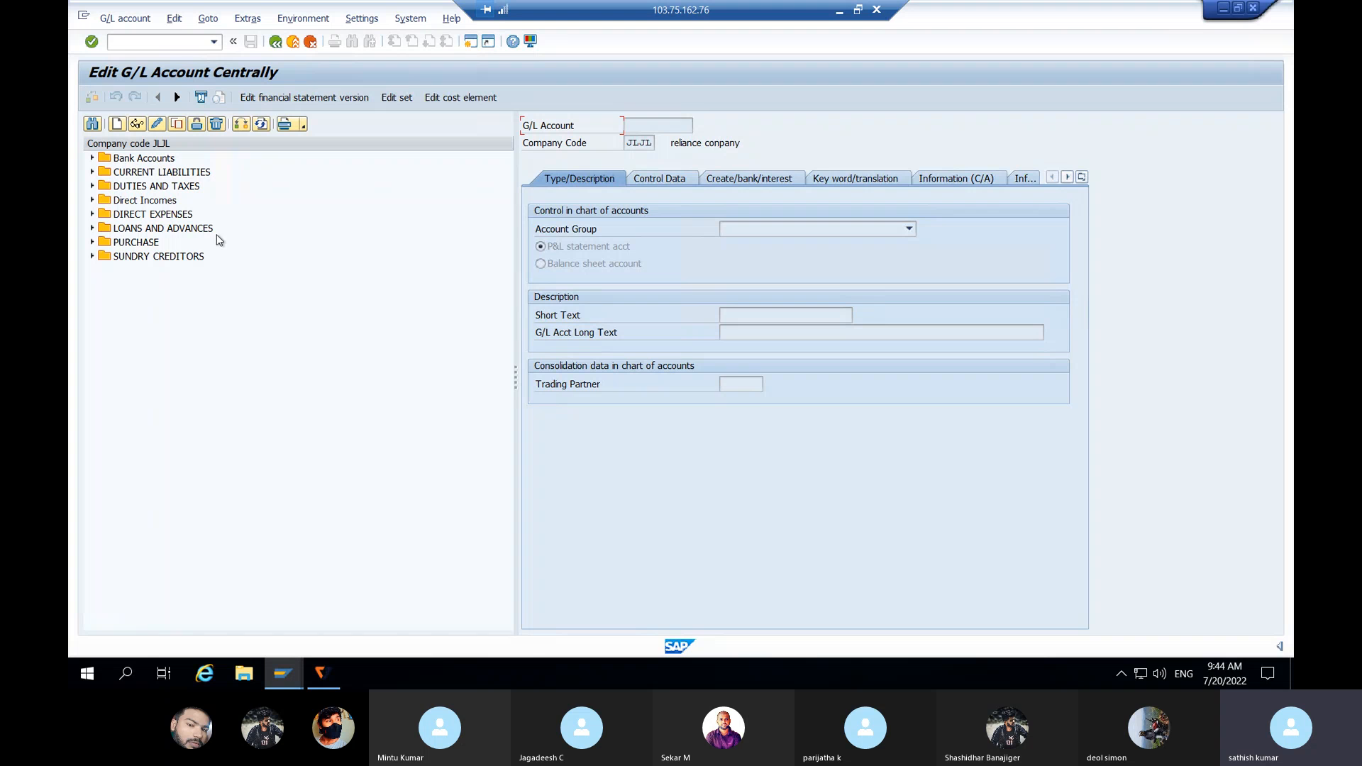
pyautogui.click(92, 172)
pyautogui.click(182, 188)
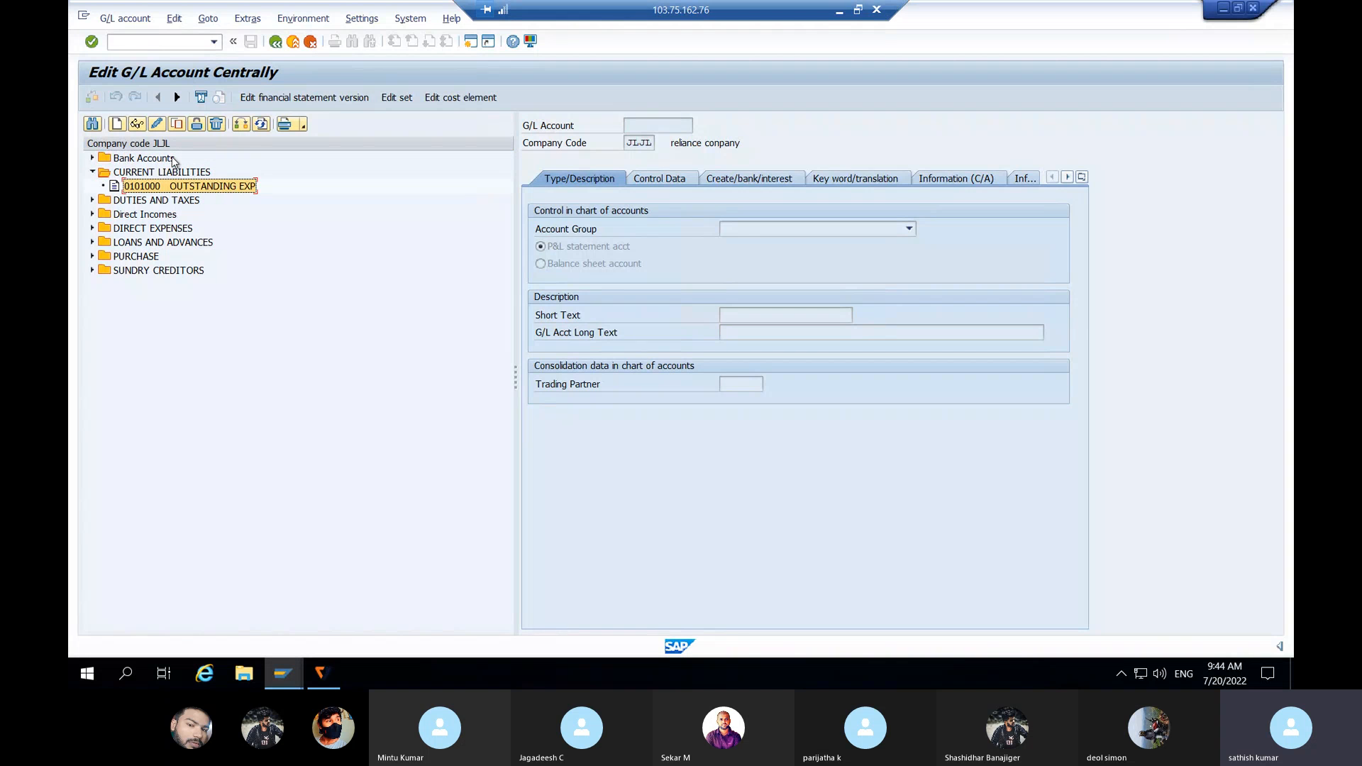
pyautogui.click(117, 125)
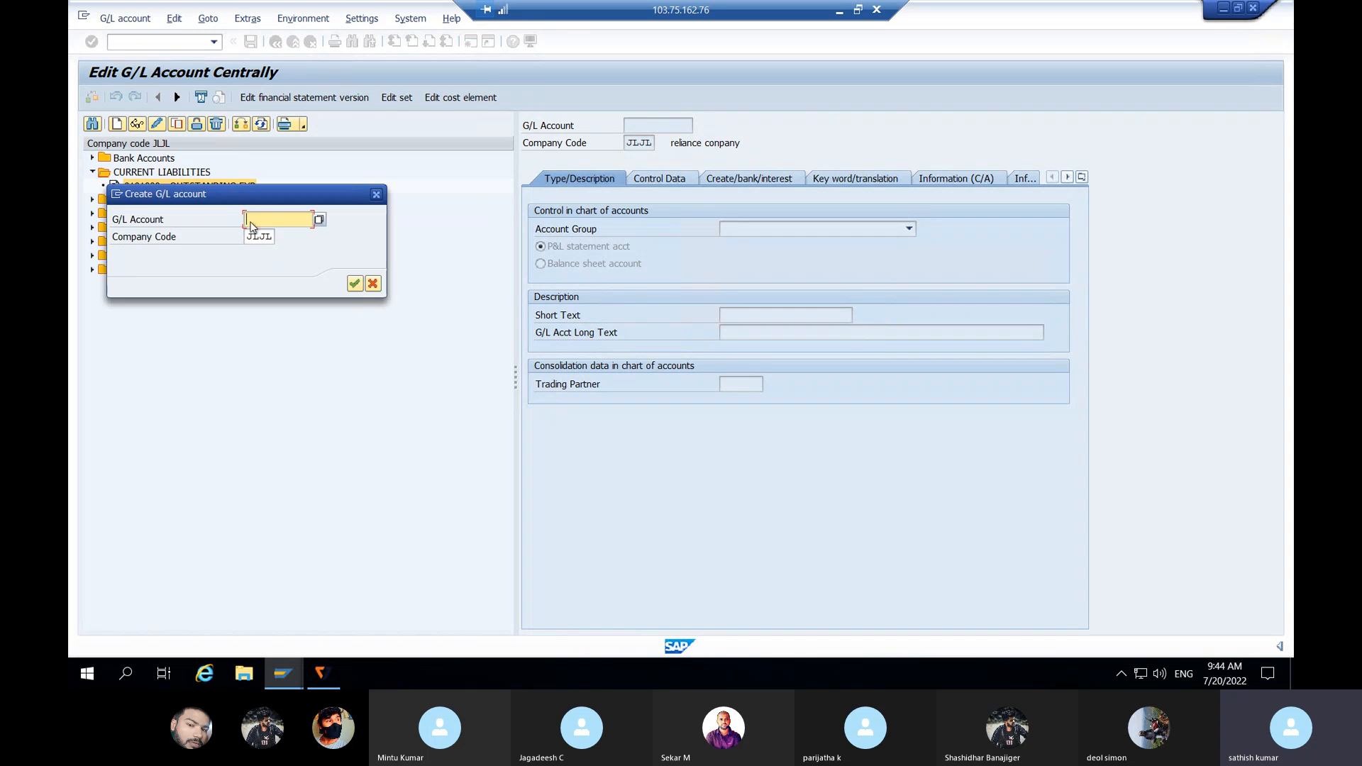
pyautogui.write('1010001')
pyautogui.press('BackSpace')
pyautogui.press('BackSpace')
pyautogui.write('1')
pyautogui.press('Return')
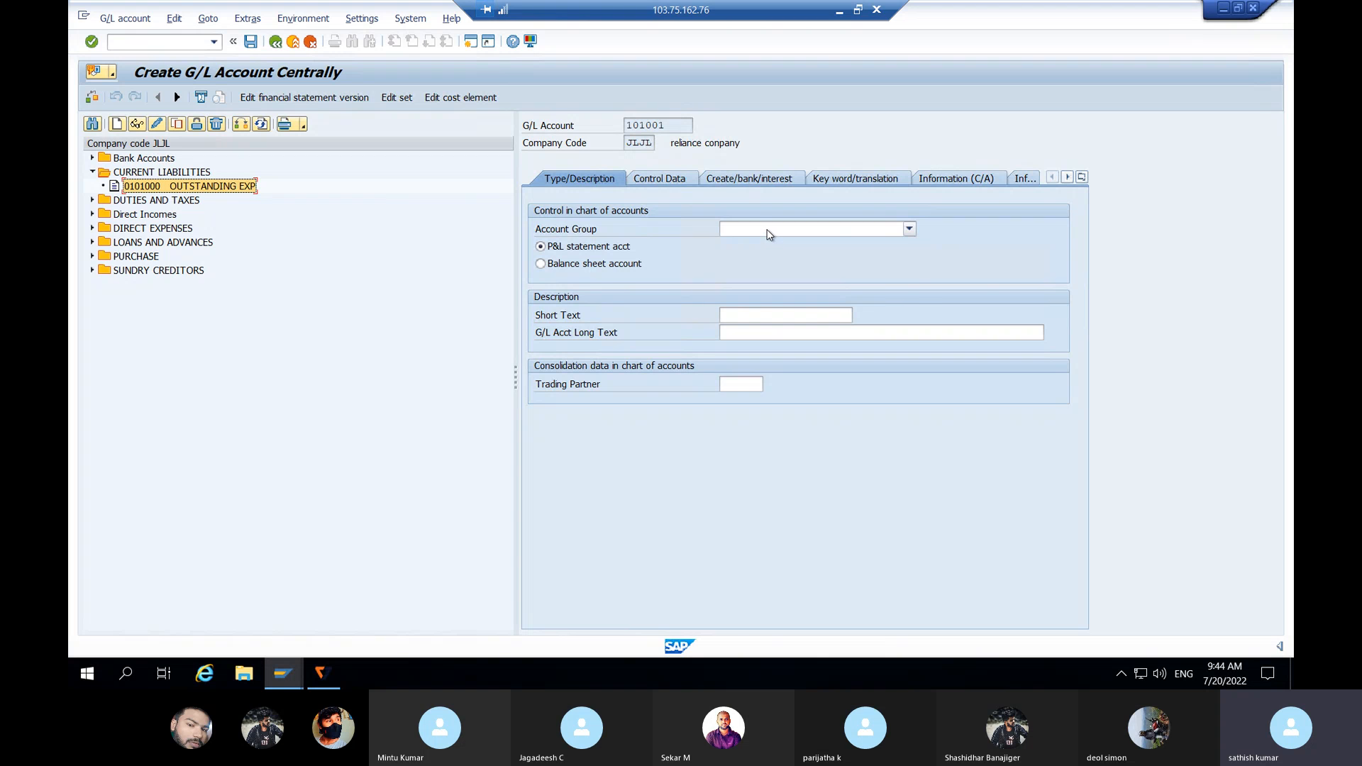
# Step: Set account group CURRENT LIABILITIES, balance sheet type, and short and long text 'TDS Payable'
pyautogui.click(767, 229)
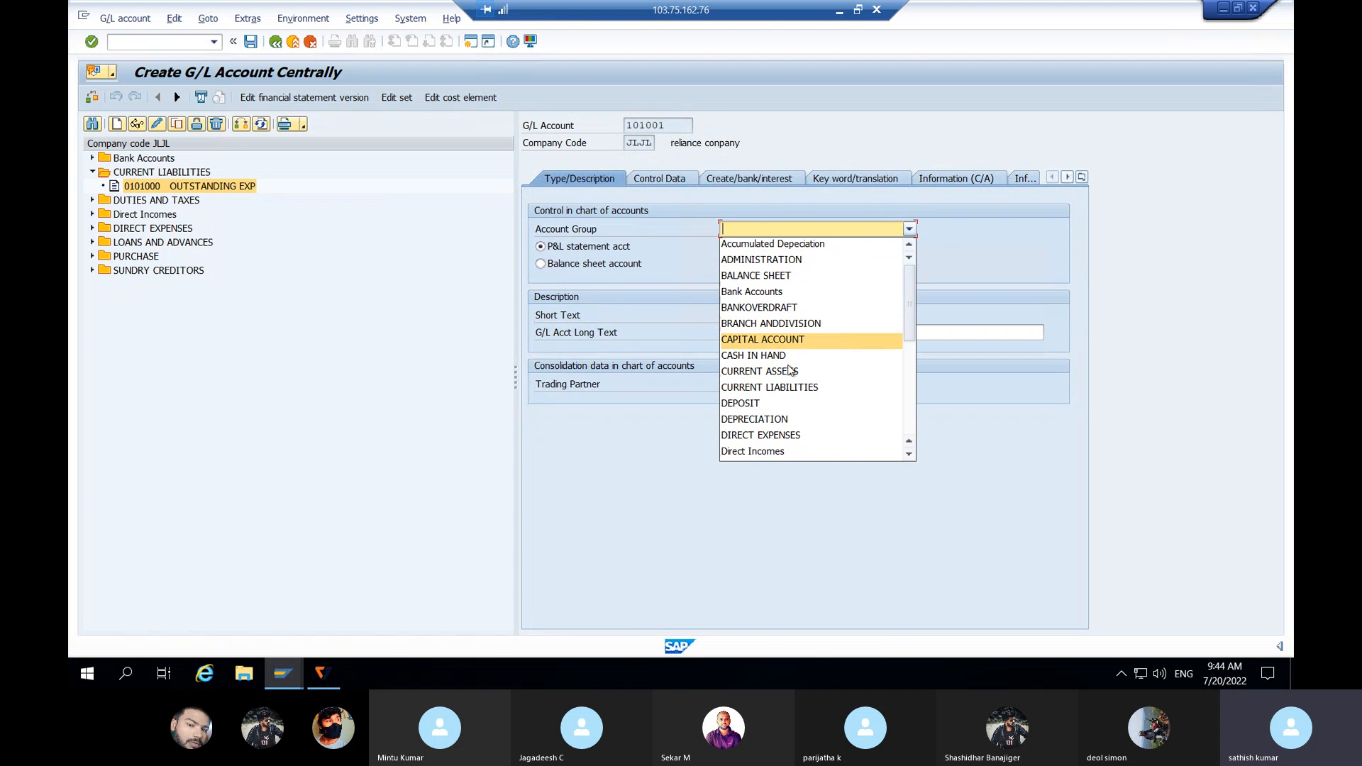
pyautogui.click(780, 388)
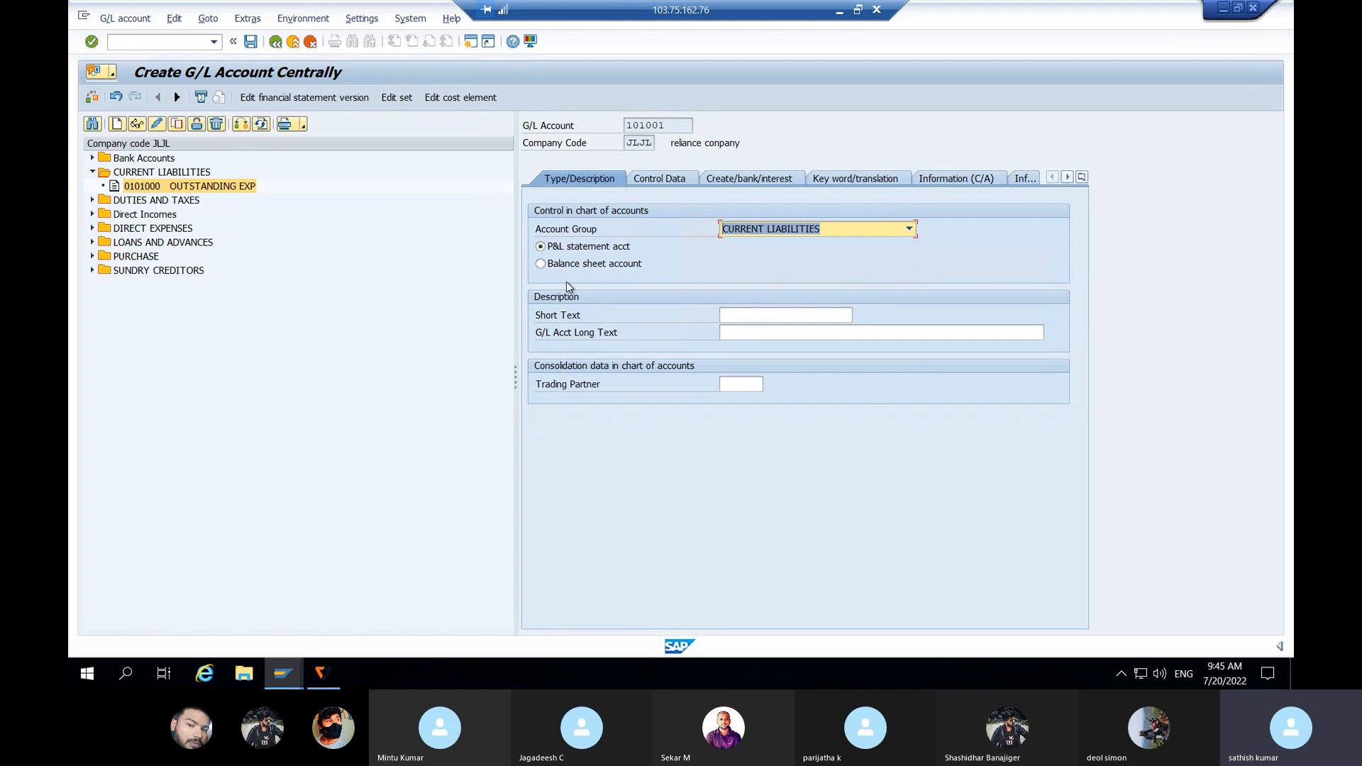
pyautogui.click(567, 264)
pyautogui.click(736, 318)
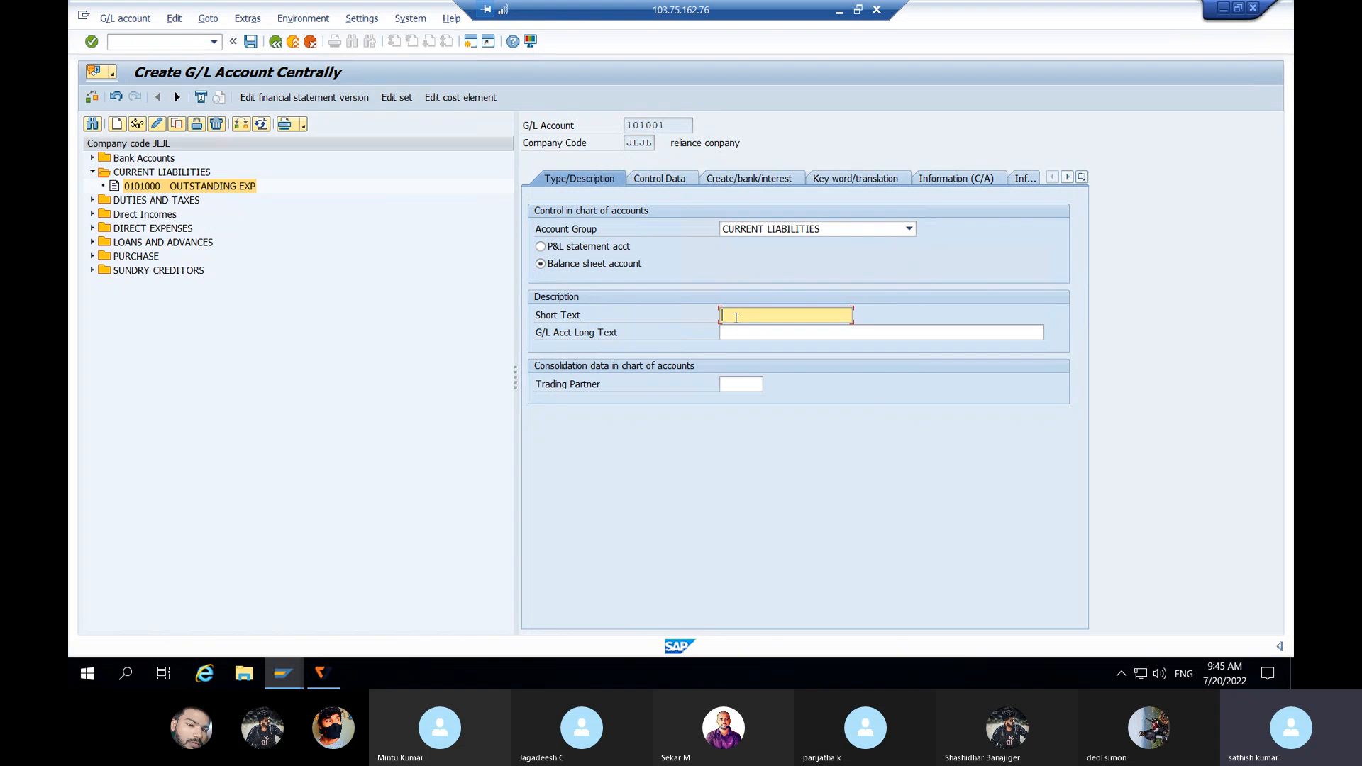
pyautogui.write('TDS Payable')
pyautogui.moveTo(784, 317); pyautogui.dragTo(708, 316)
pyautogui.hotkey('ctrl', 'c')
pyautogui.click(736, 335)
pyautogui.click(736, 333)
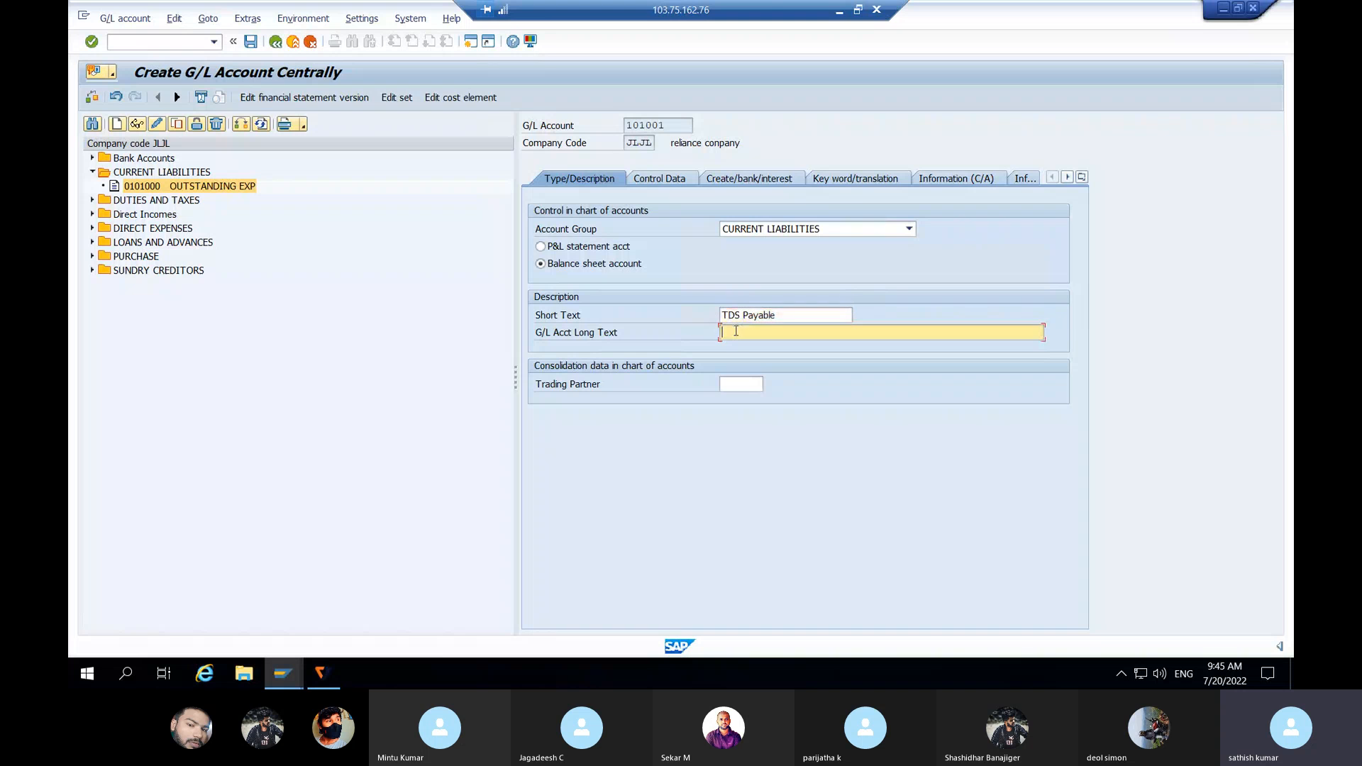
pyautogui.hotkey('ctrl', 'v')
pyautogui.click(657, 179)
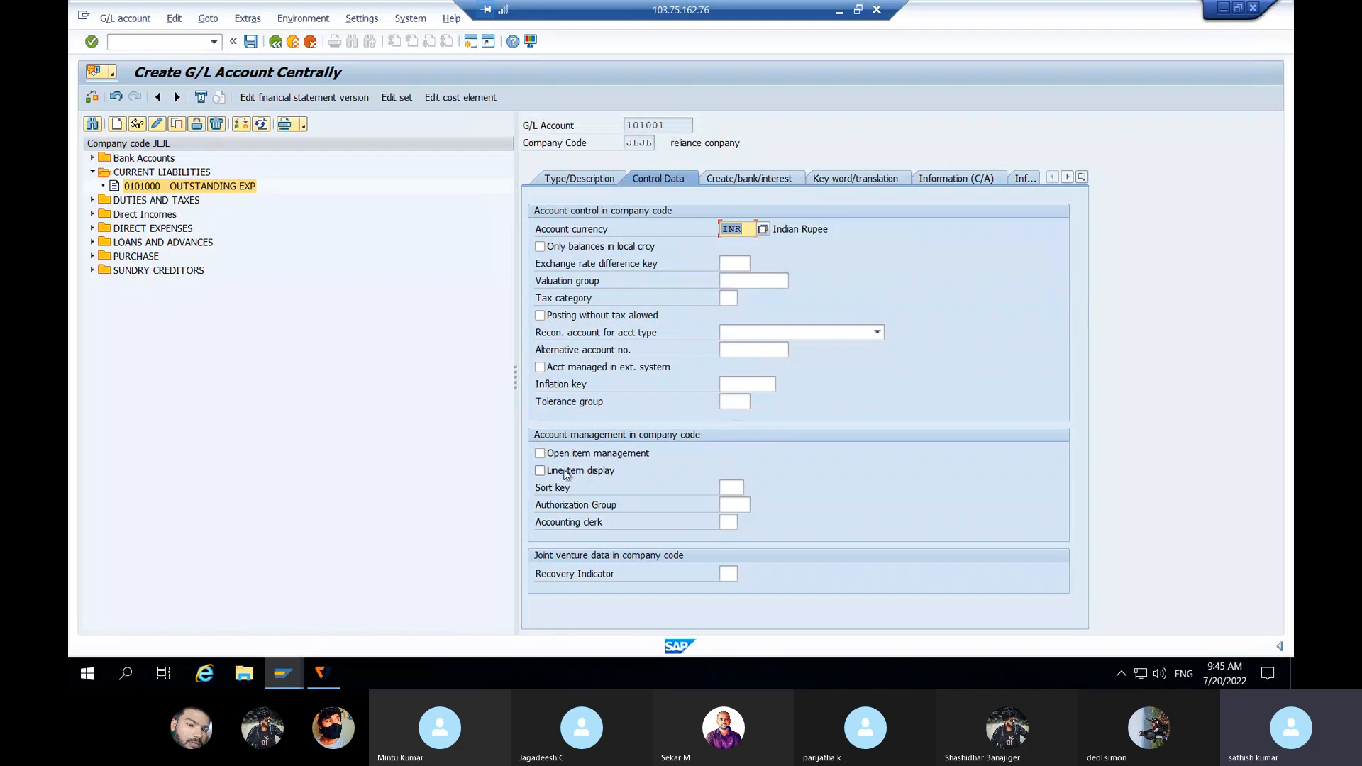
# Step: Enable line item display with sort key 001 on the control data
pyautogui.click(541, 471)
pyautogui.click(730, 490)
pyautogui.write('000')
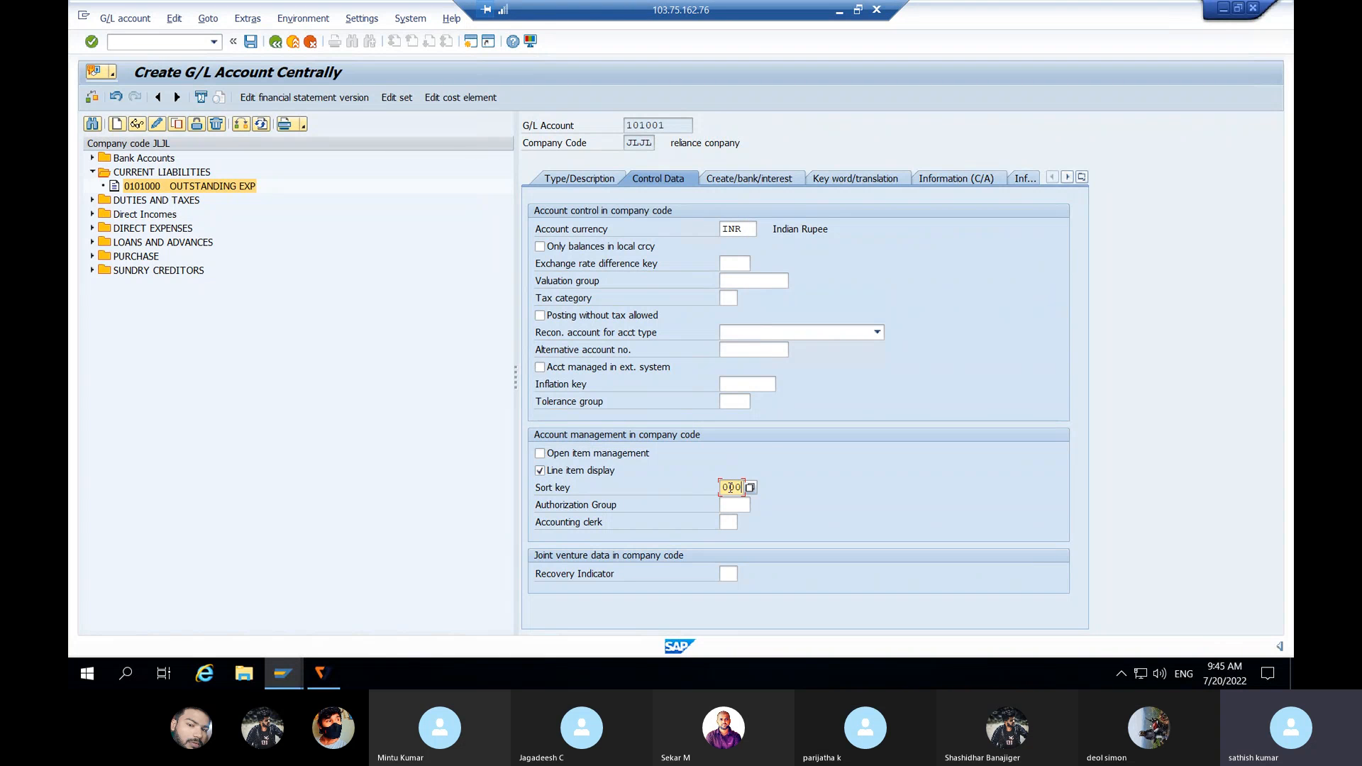
pyautogui.press('BackSpace')
pyautogui.write('1')
# Step: Set field status group G001, allow automatic postings only, and save account 101001
pyautogui.click(737, 183)
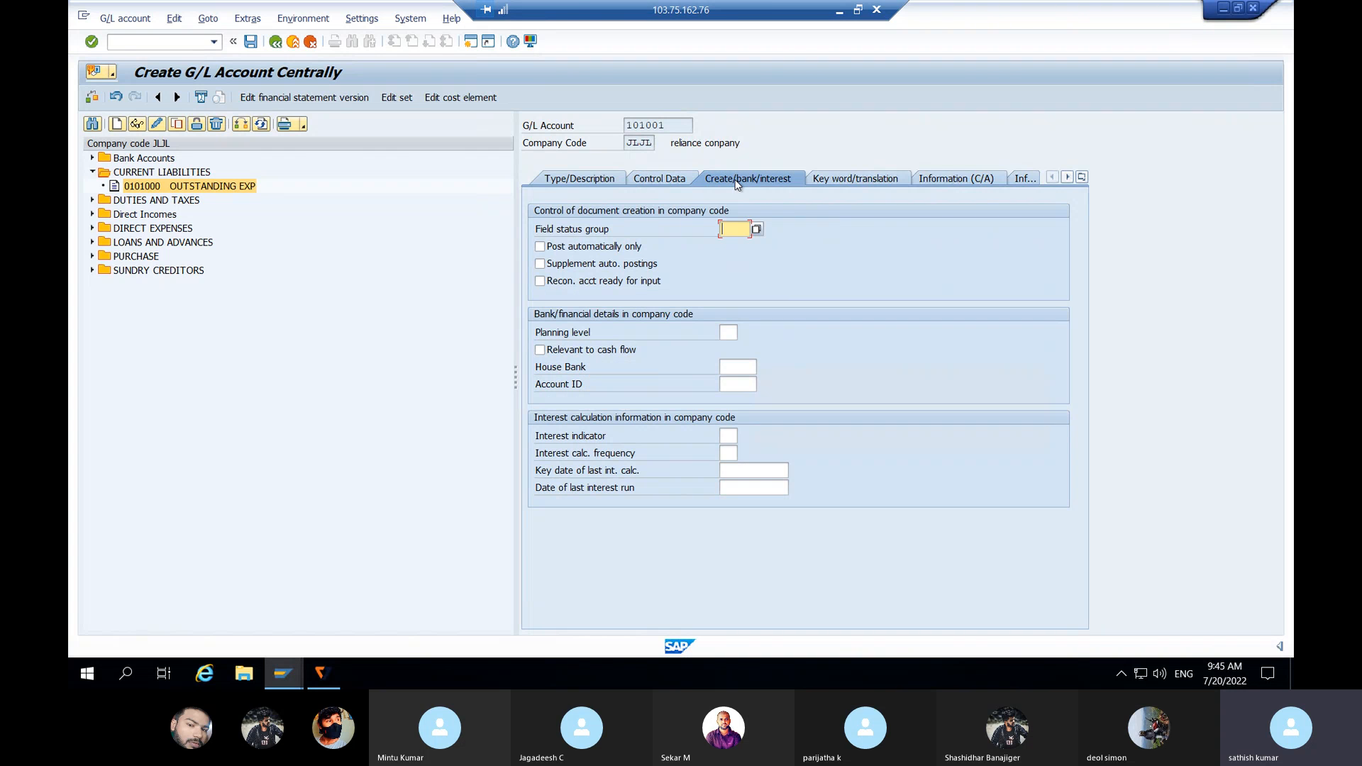
pyautogui.click(757, 230)
pyautogui.click(751, 305)
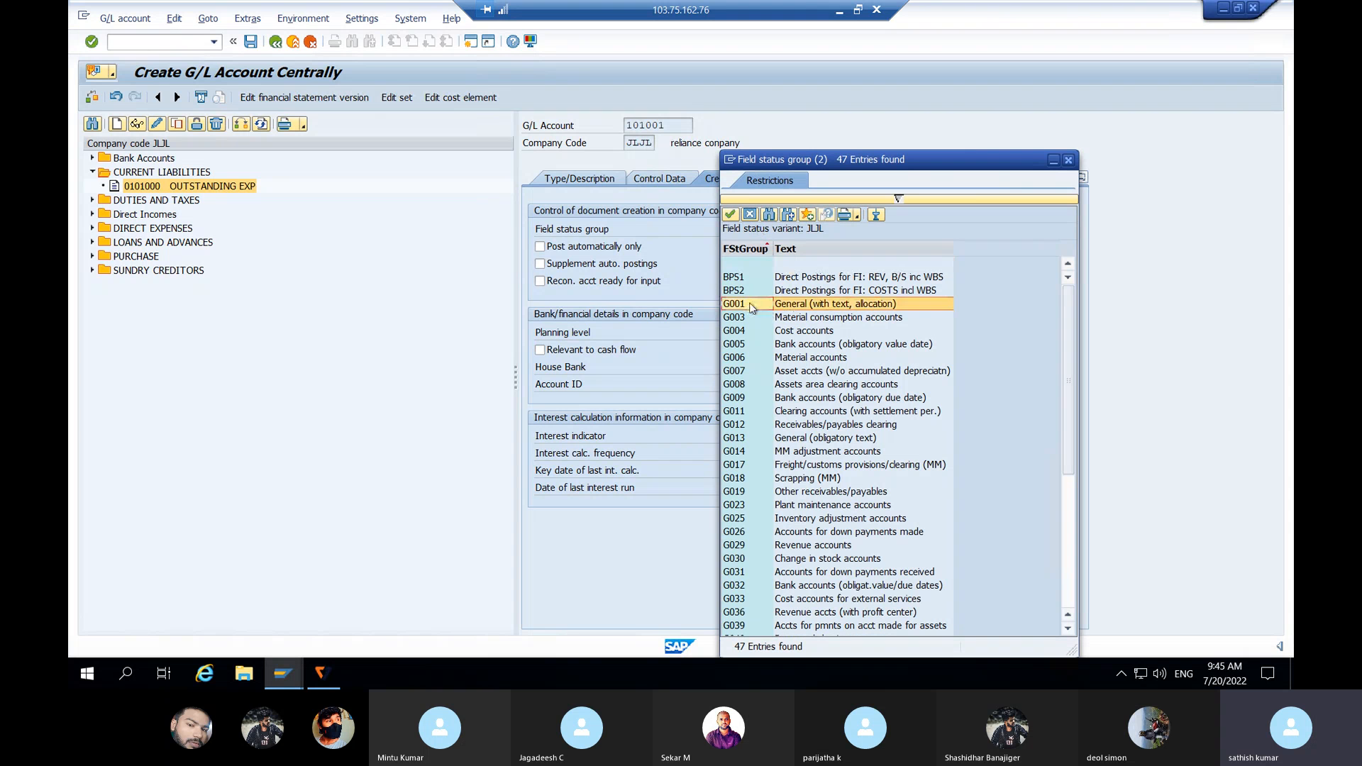
pyautogui.doubleClick(750, 302)
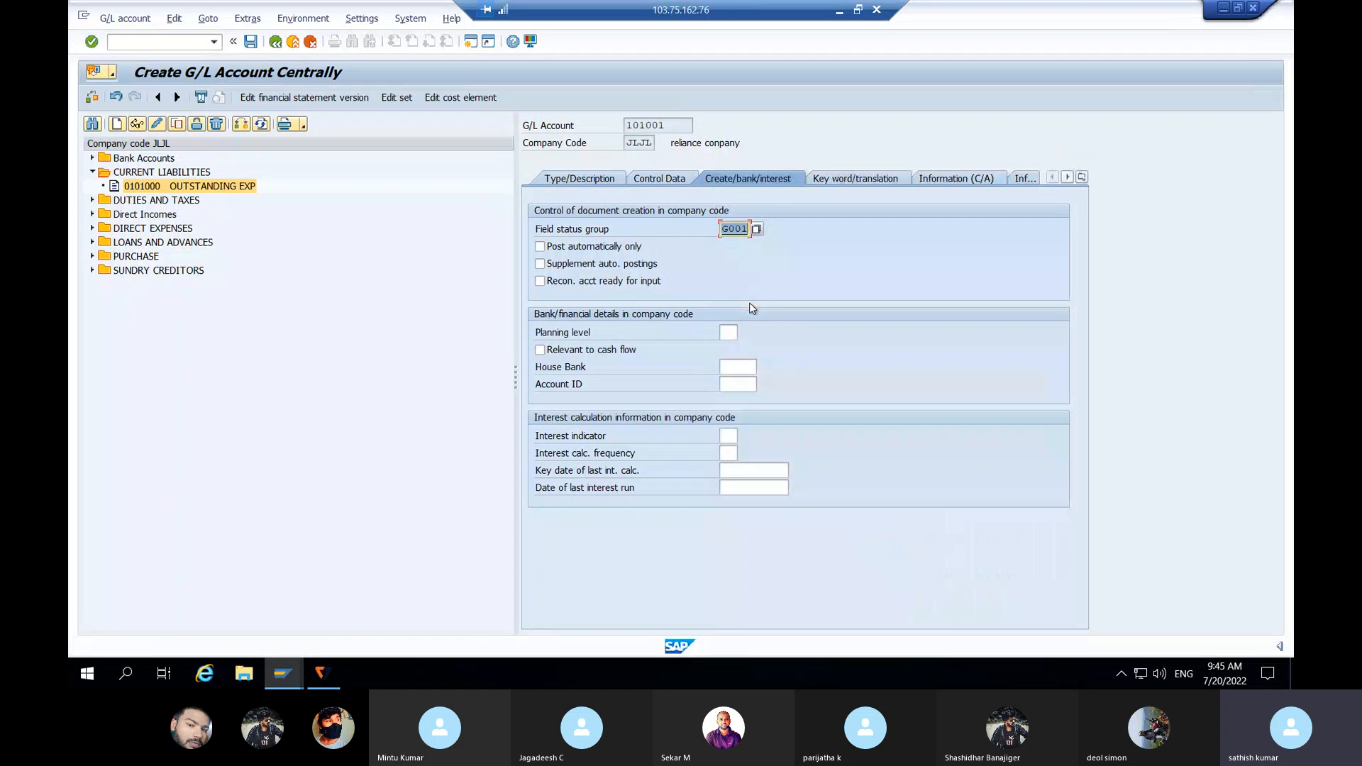
pyautogui.click(541, 247)
pyautogui.click(540, 247)
pyautogui.click(252, 42)
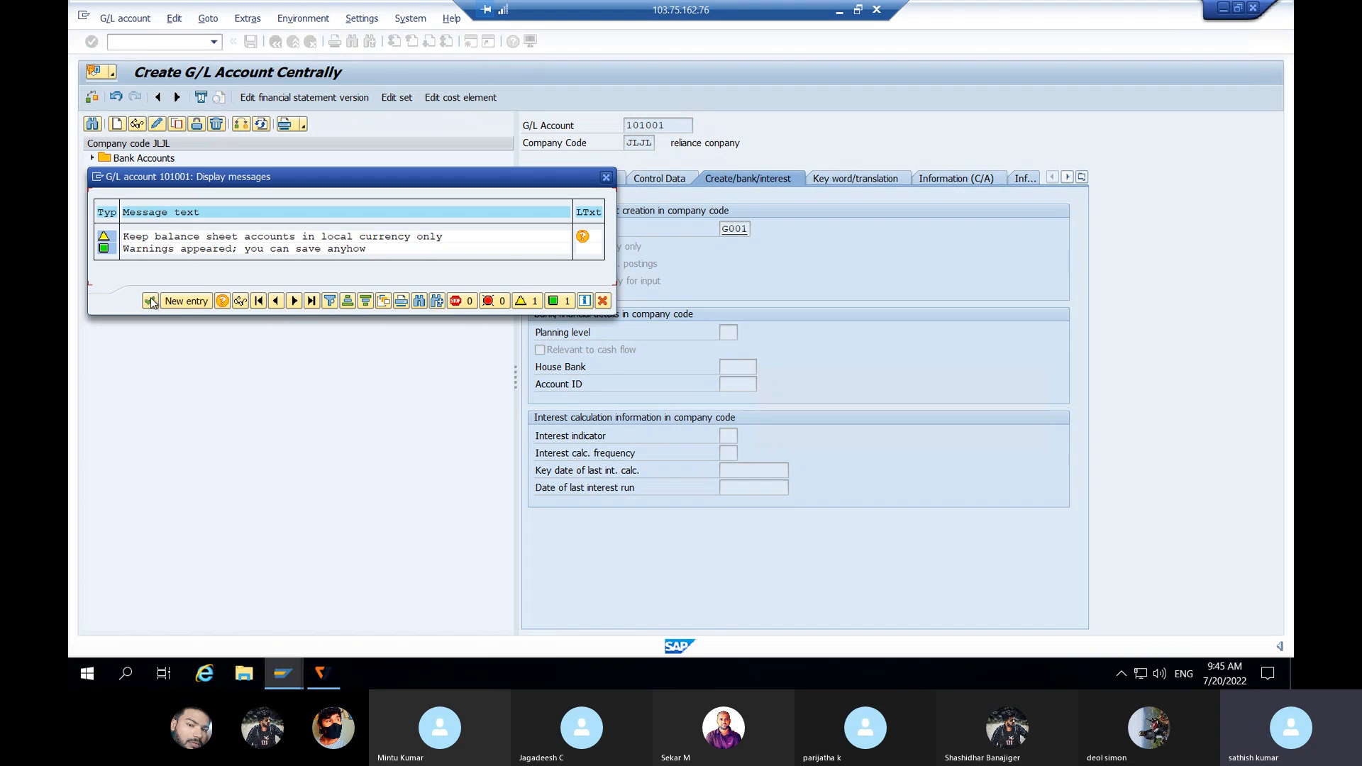
pyautogui.click(151, 301)
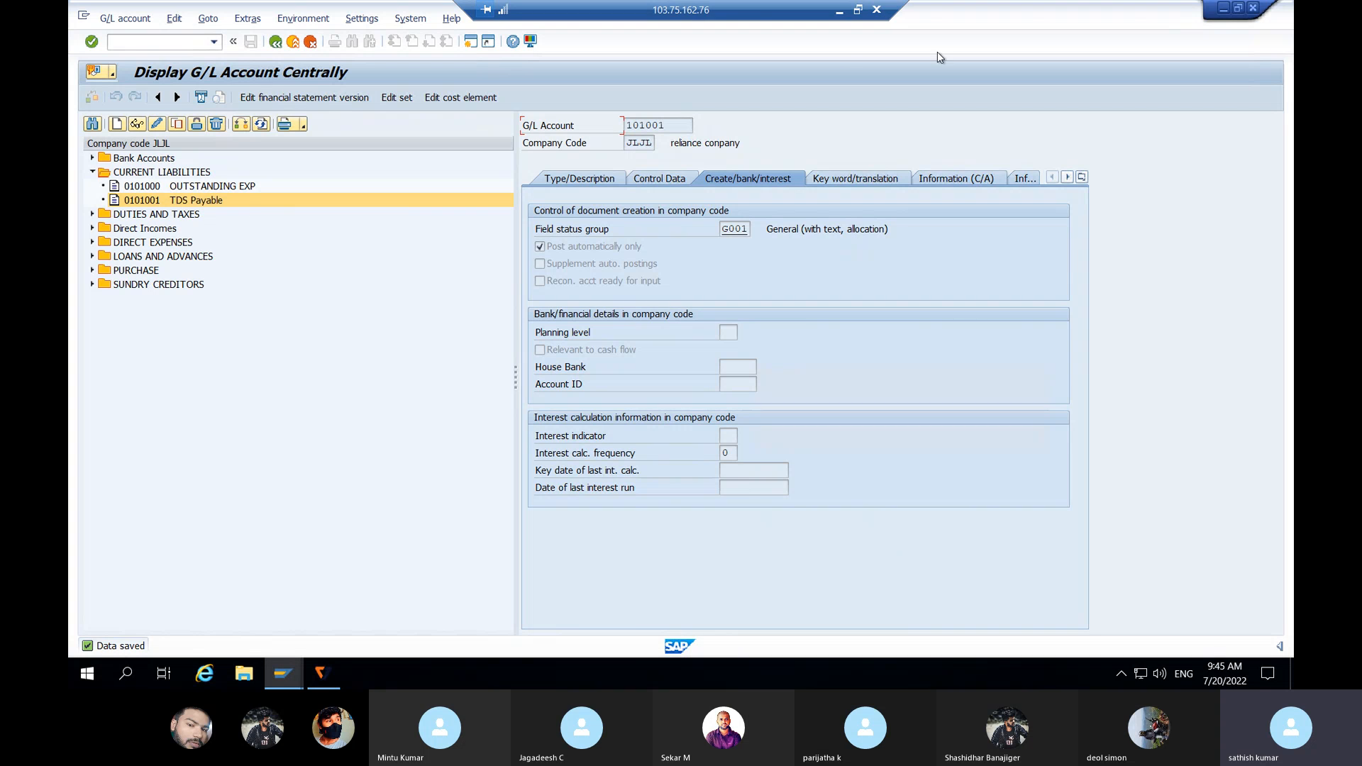
pyautogui.click(1253, 11)
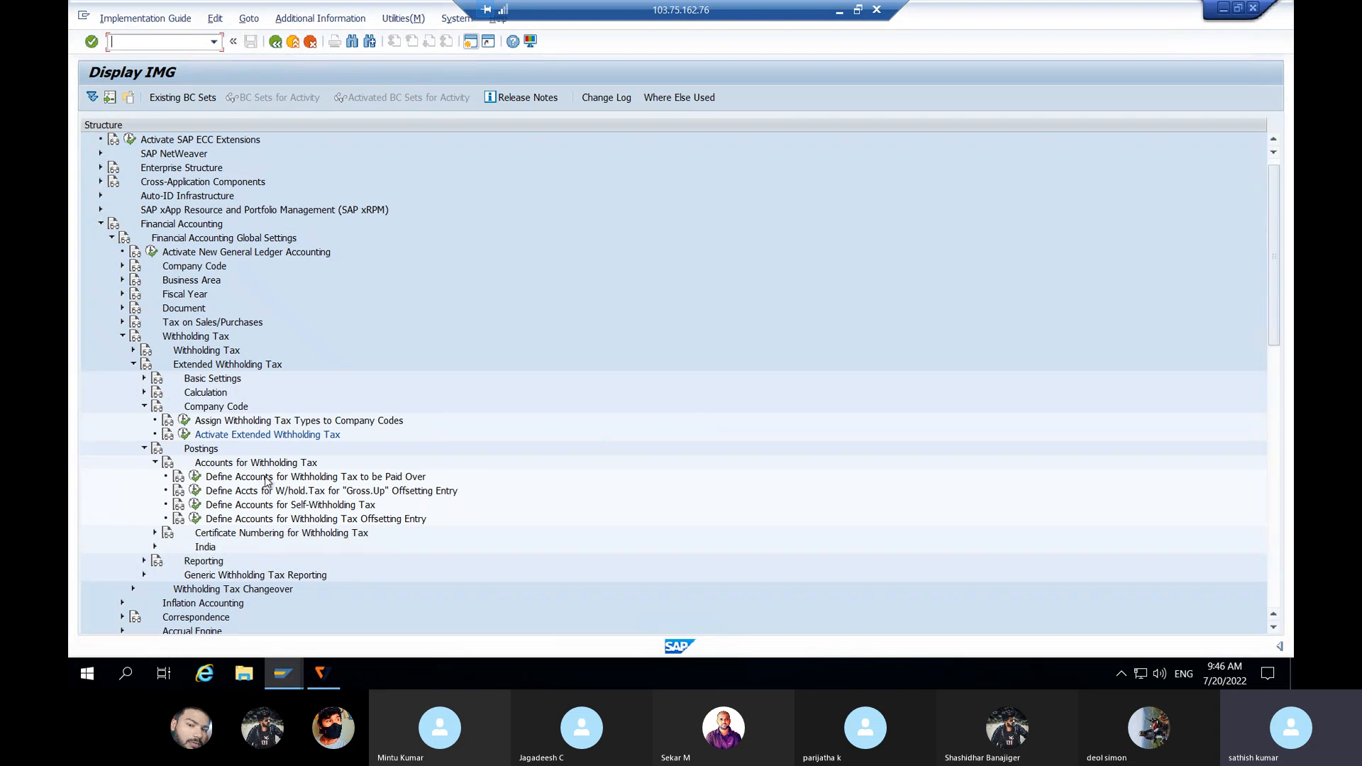
# Step: For chart JLJL, base paid-over withholding tax accounts on tax code and tax type, and save
pyautogui.click(267, 478)
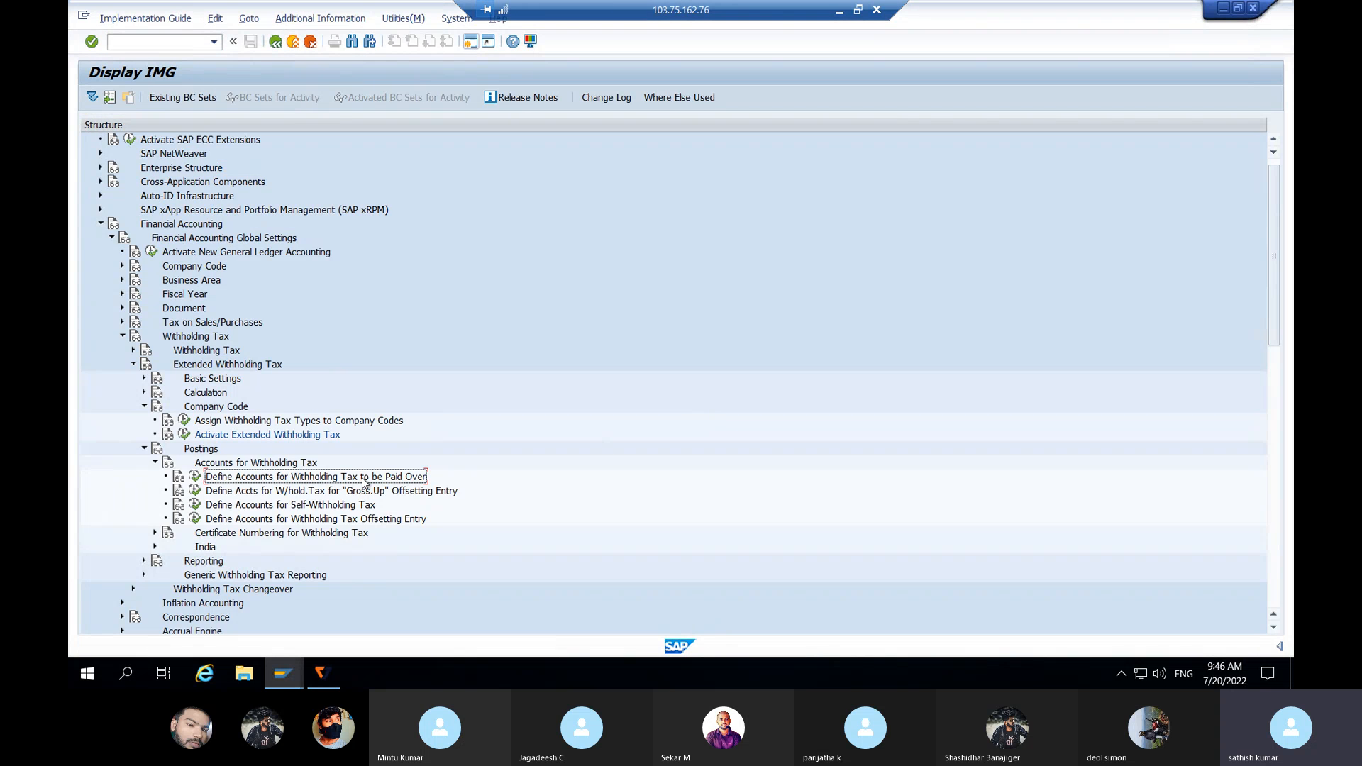
pyautogui.click(196, 478)
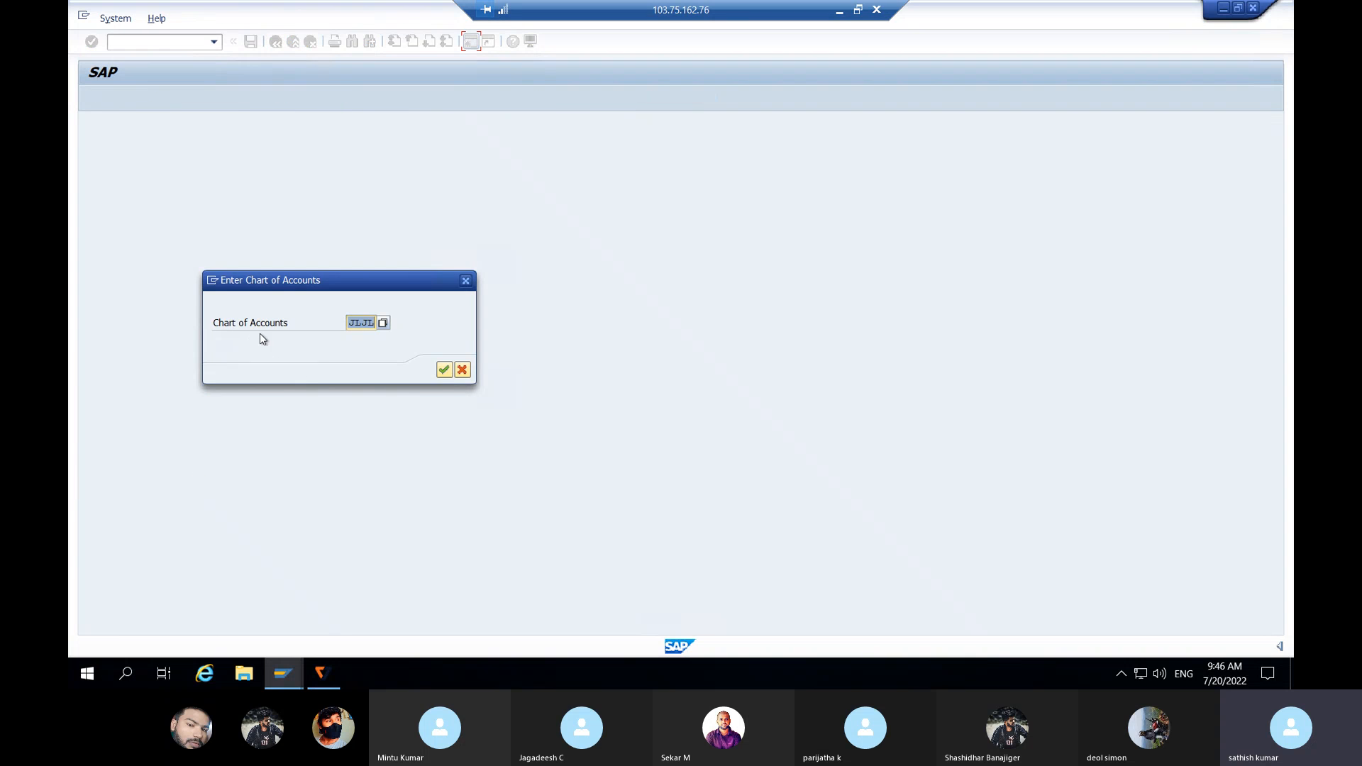
pyautogui.click(445, 370)
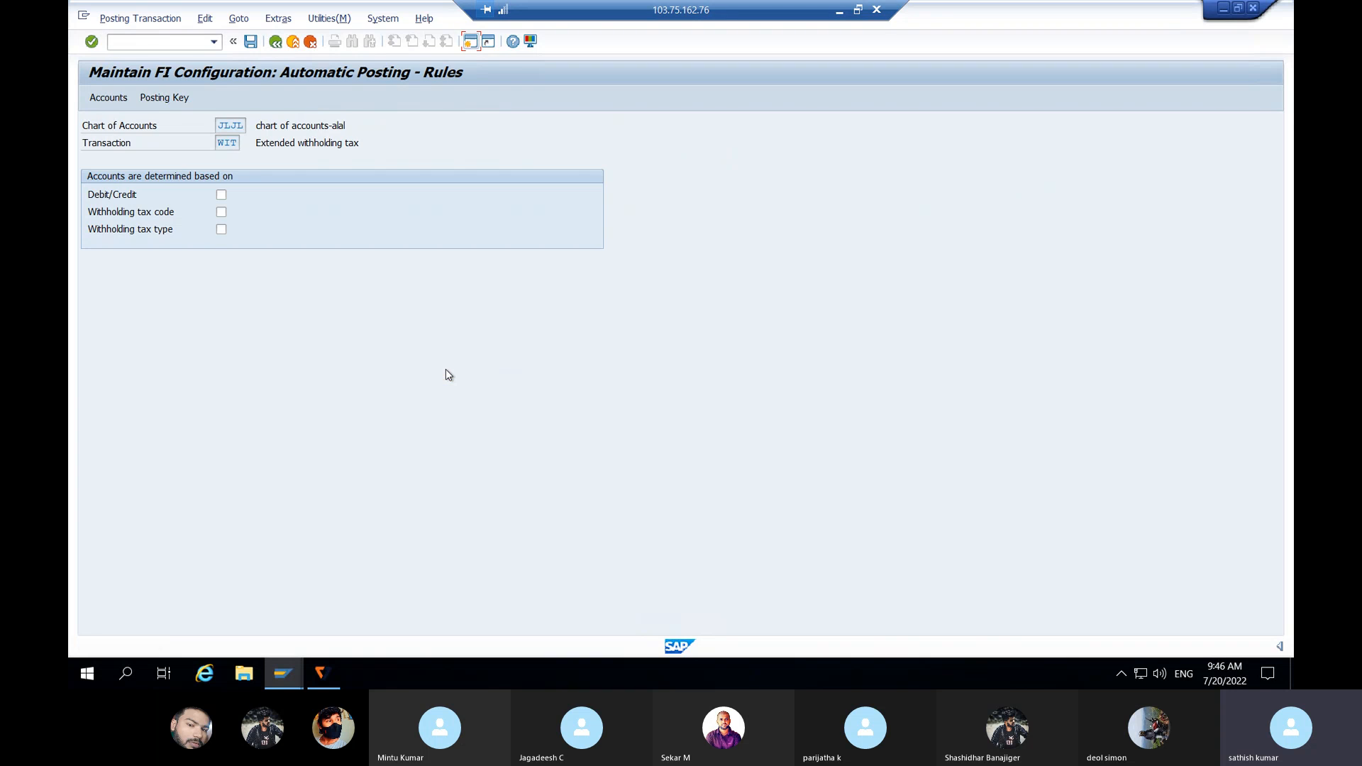
pyautogui.click(221, 213)
pyautogui.click(221, 231)
pyautogui.click(250, 42)
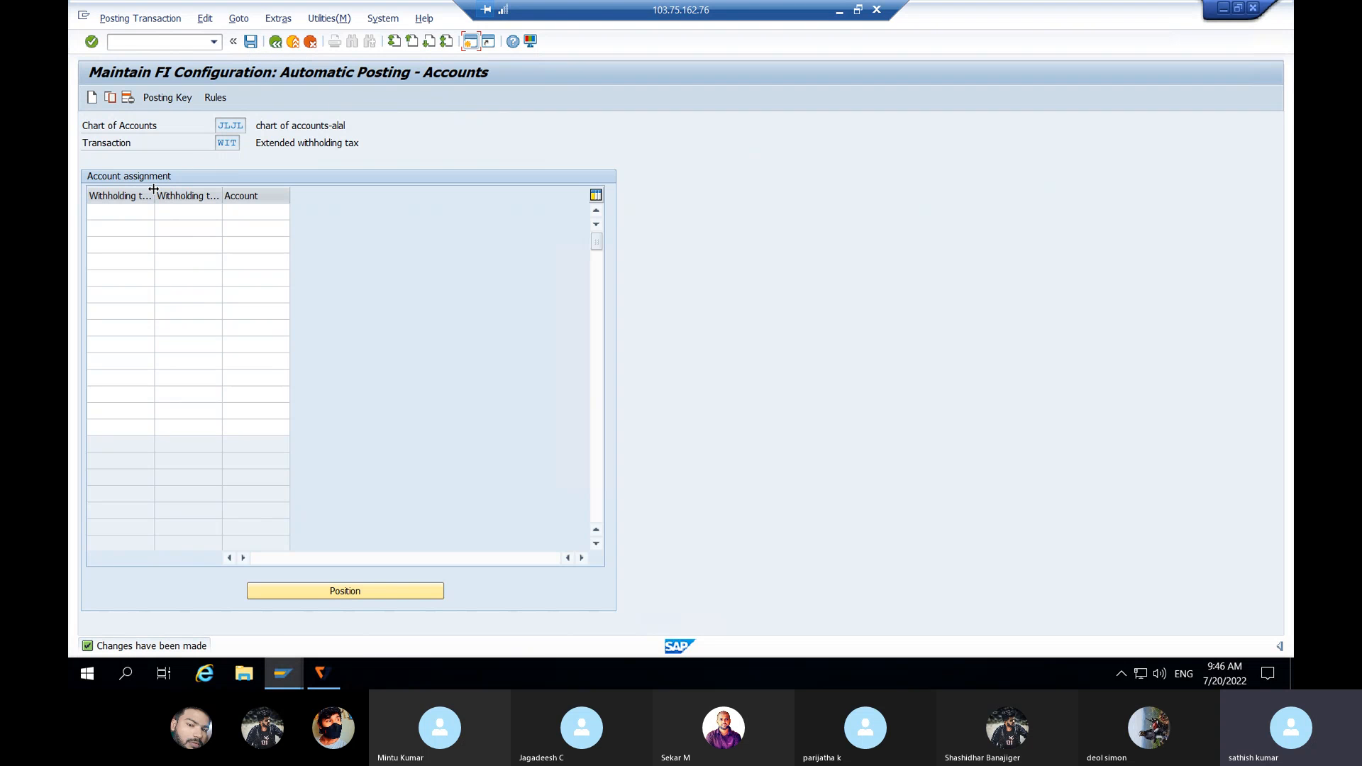
# Step: Enter assignment rows for tax type/code A1/A1 and B1/B1
pyautogui.moveTo(153, 190); pyautogui.dragTo(221, 182)
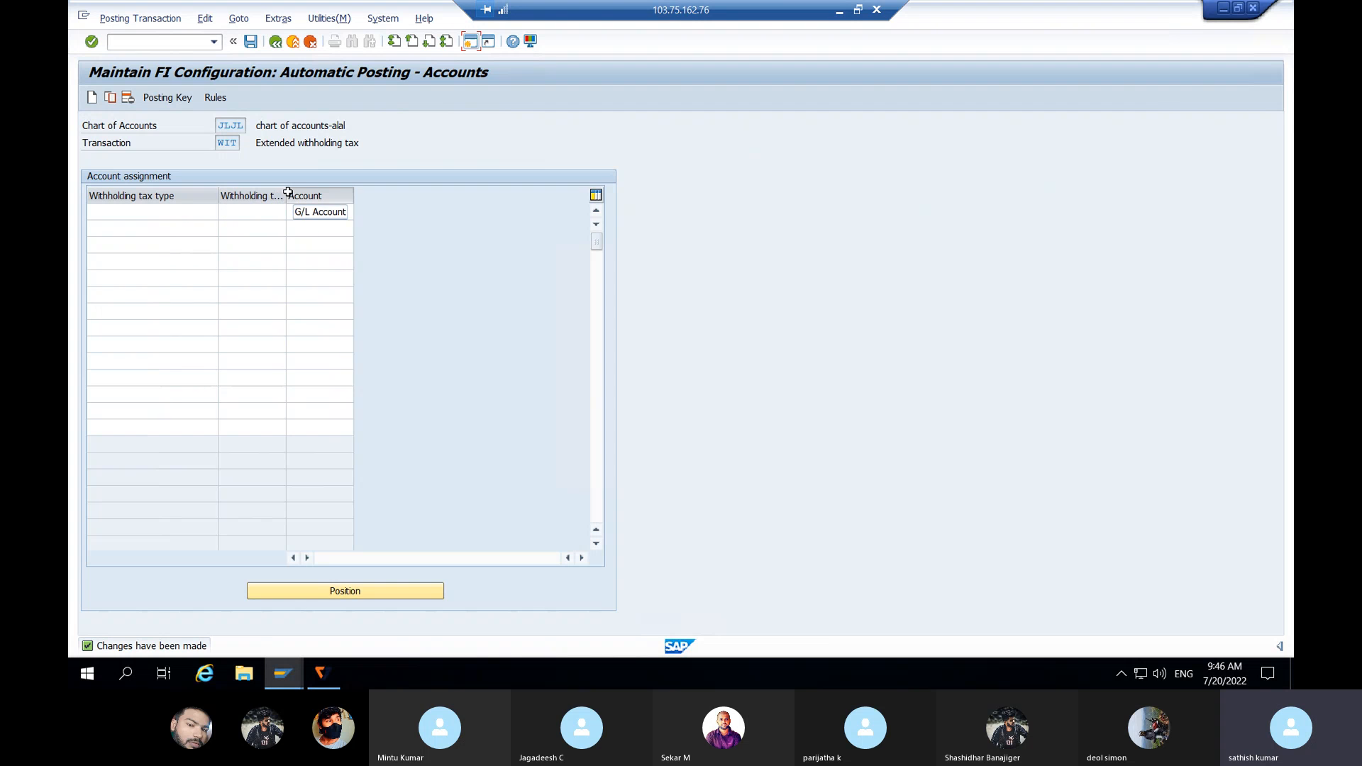
pyautogui.moveTo(285, 190); pyautogui.dragTo(420, 181)
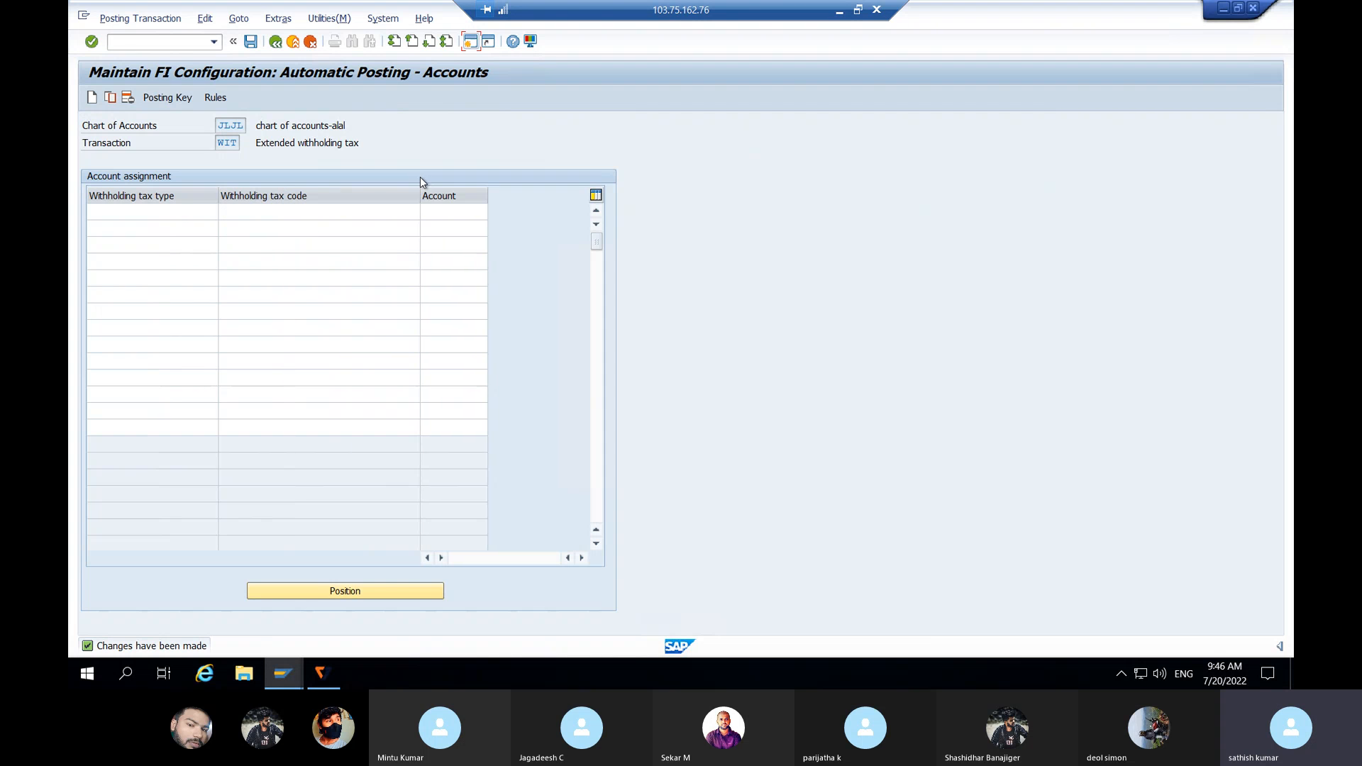
pyautogui.click(120, 210)
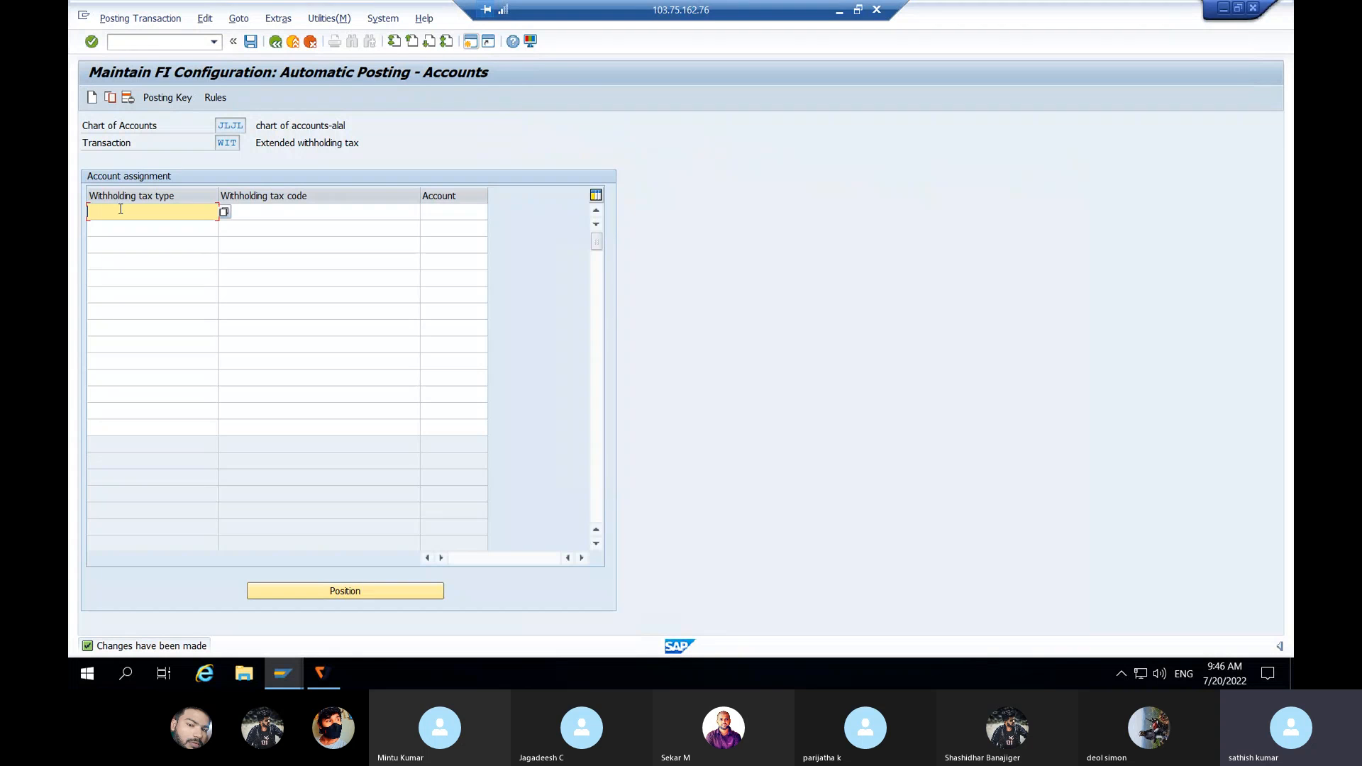
pyautogui.write('A1')
pyautogui.click(257, 217)
pyautogui.write('A1')
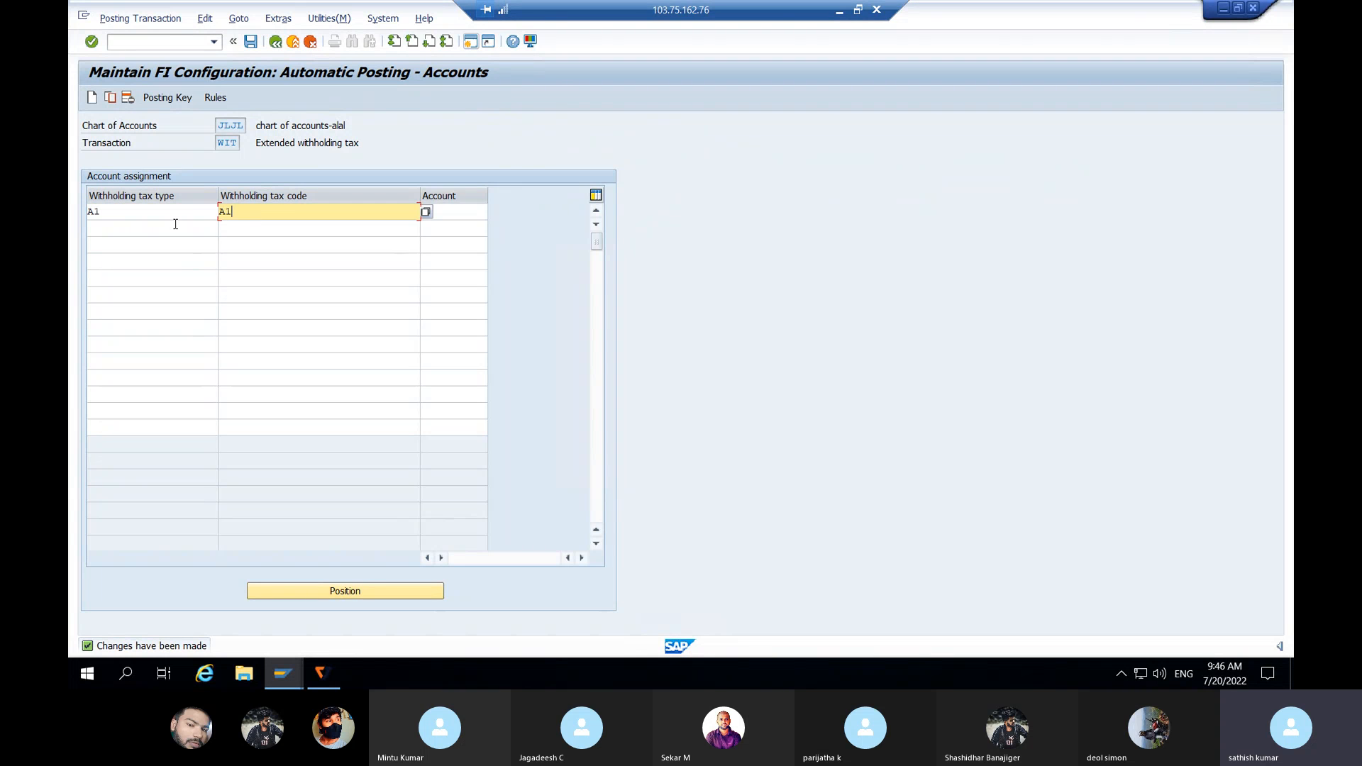
pyautogui.click(134, 230)
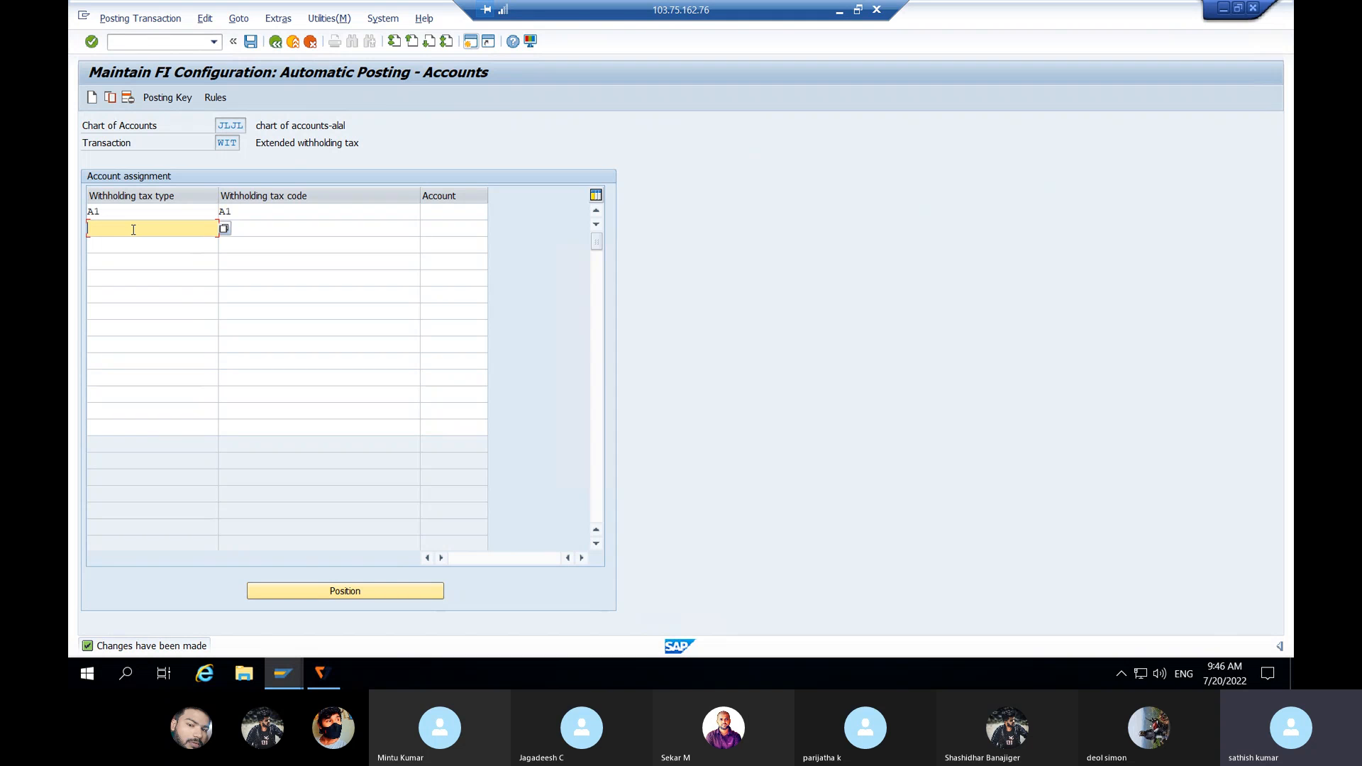
pyautogui.write('B1')
pyautogui.click(247, 230)
pyautogui.write('B1')
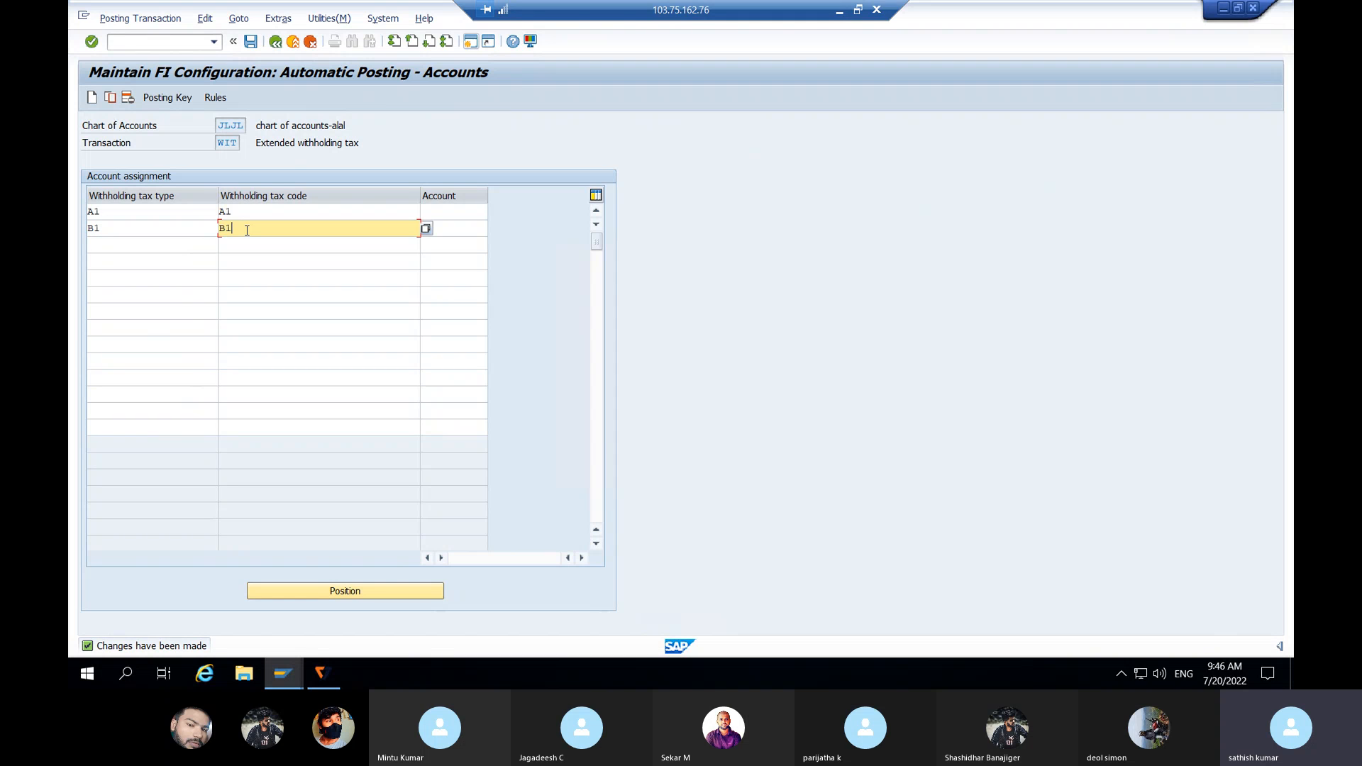
# Step: Assign TDS Payable G/L 101001 to both rows and save under the customizing request
pyautogui.click(458, 213)
pyautogui.click(494, 213)
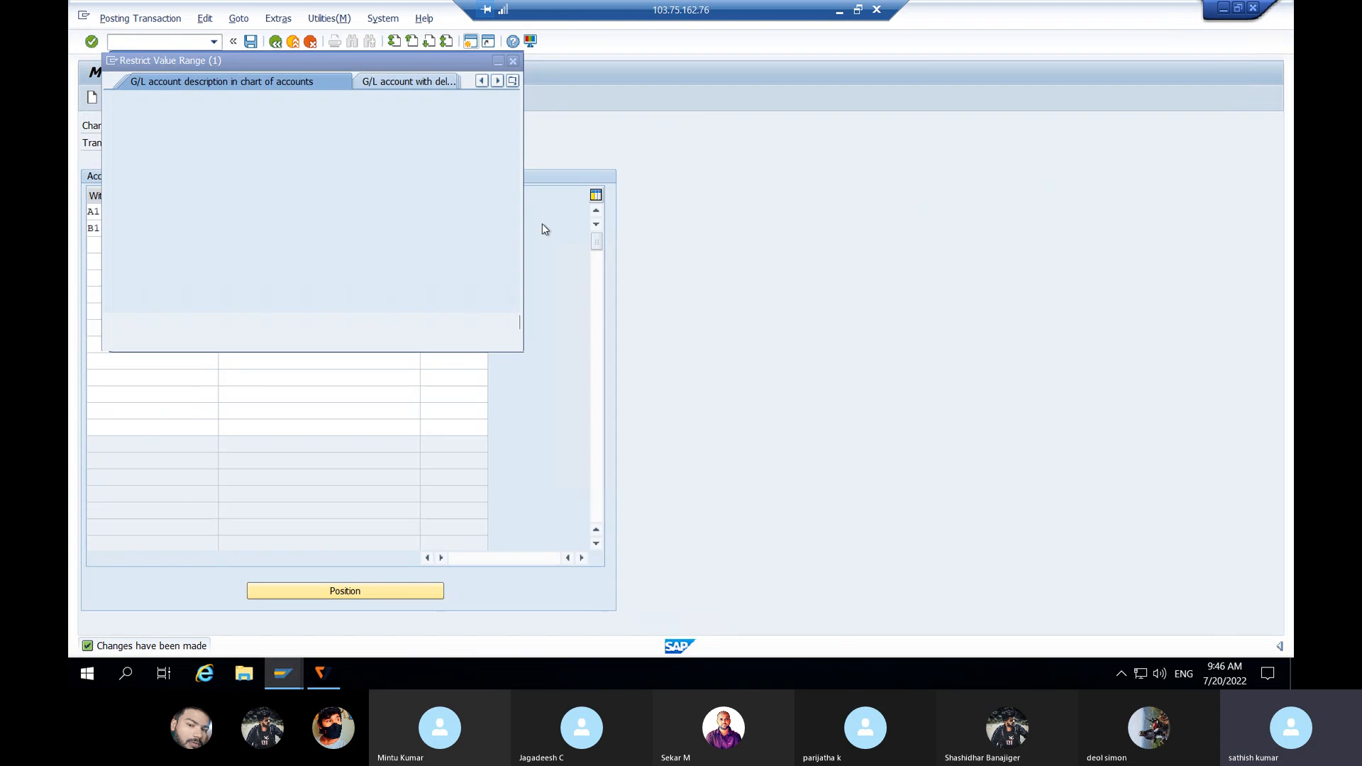
pyautogui.click(449, 324)
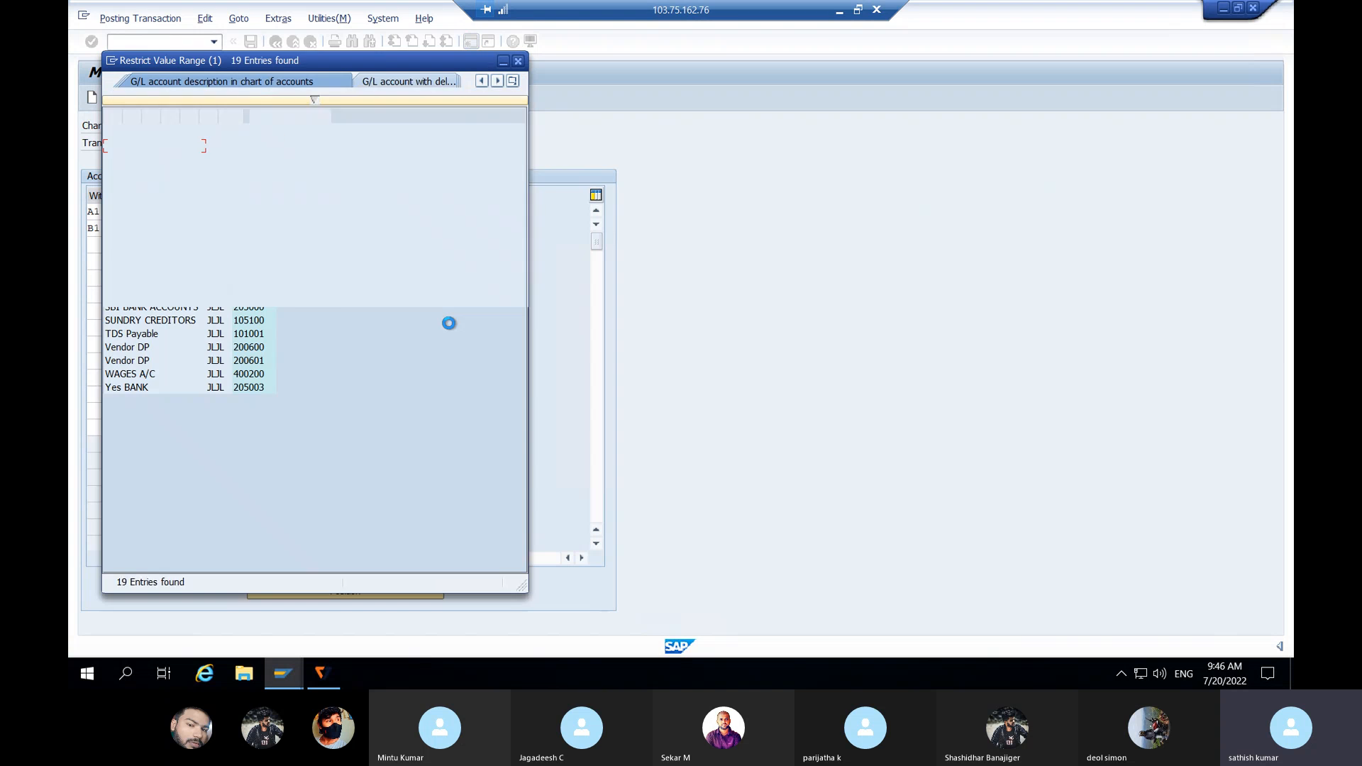
pyautogui.click(164, 337)
pyautogui.doubleClick(156, 338)
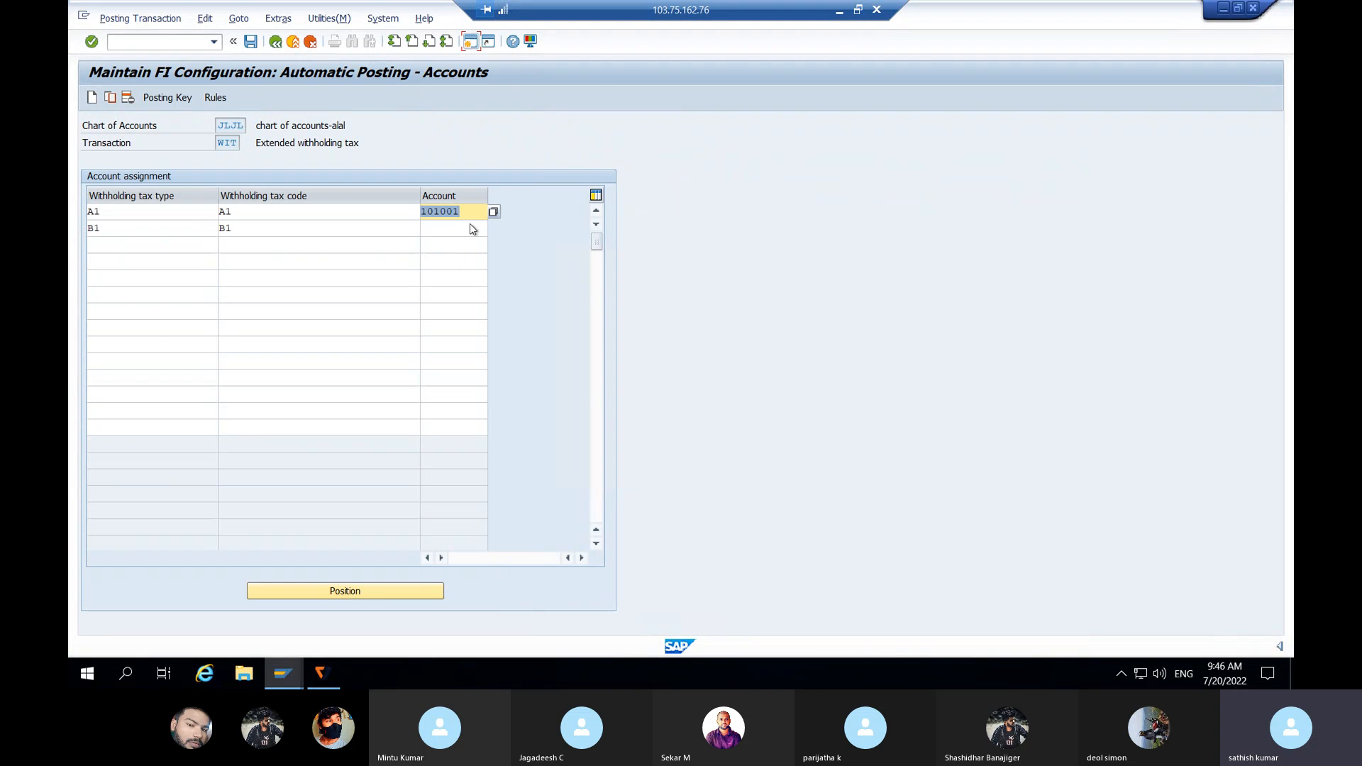
pyautogui.click(475, 228)
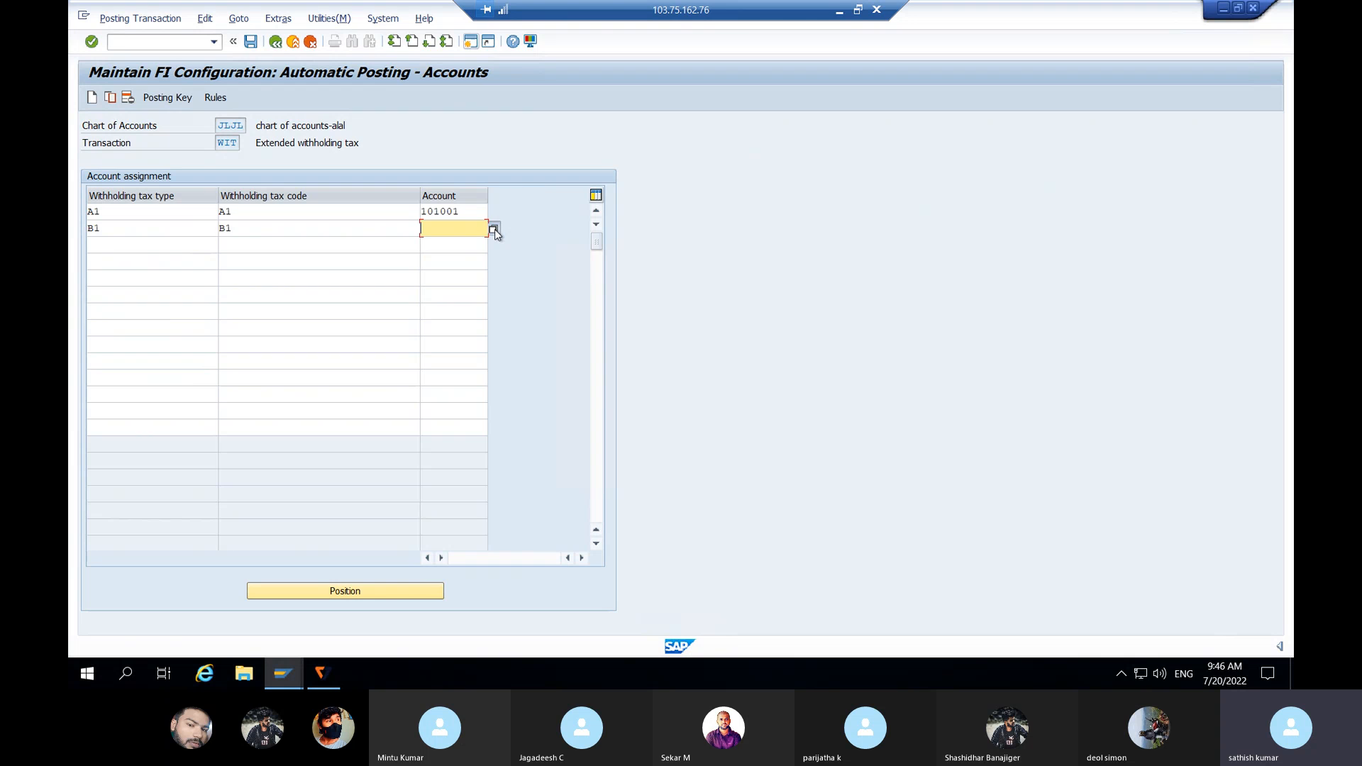
pyautogui.click(495, 228)
pyautogui.click(448, 323)
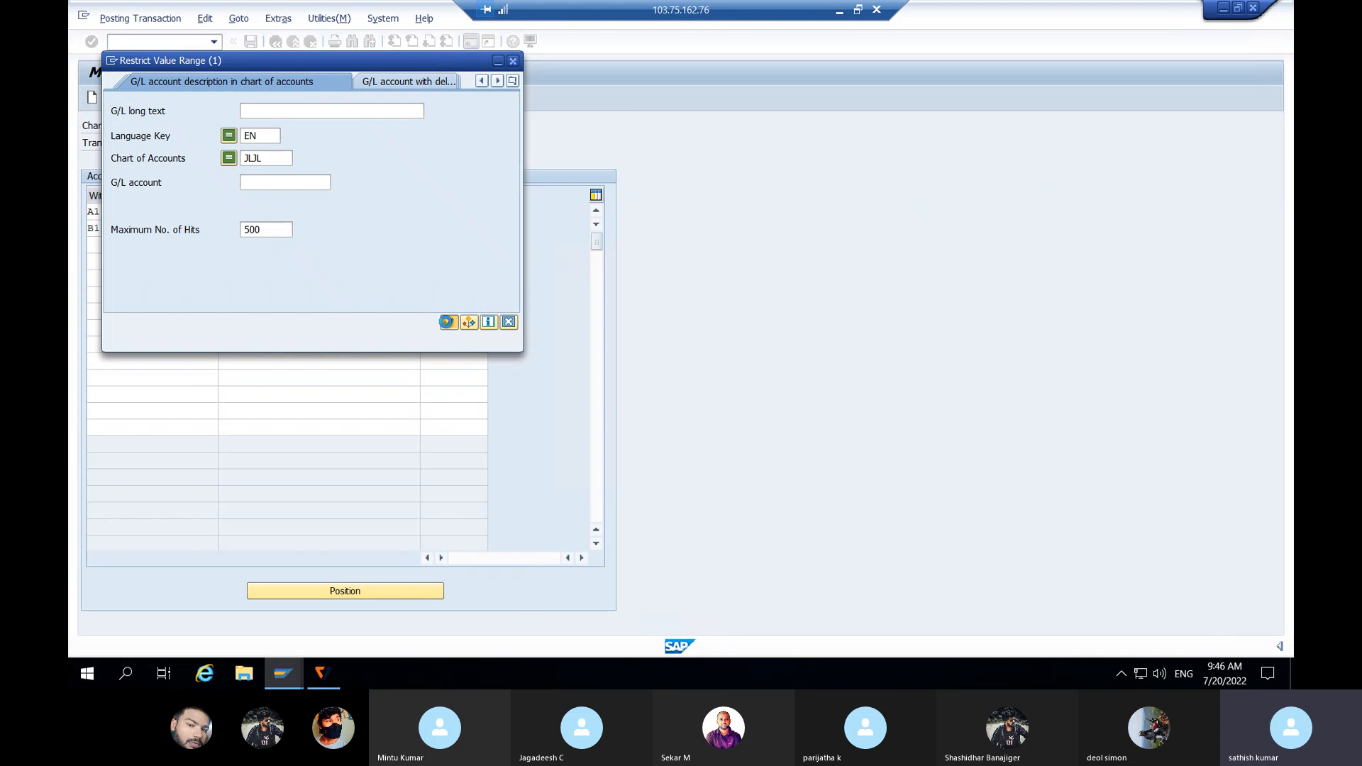
pyautogui.doubleClick(147, 338)
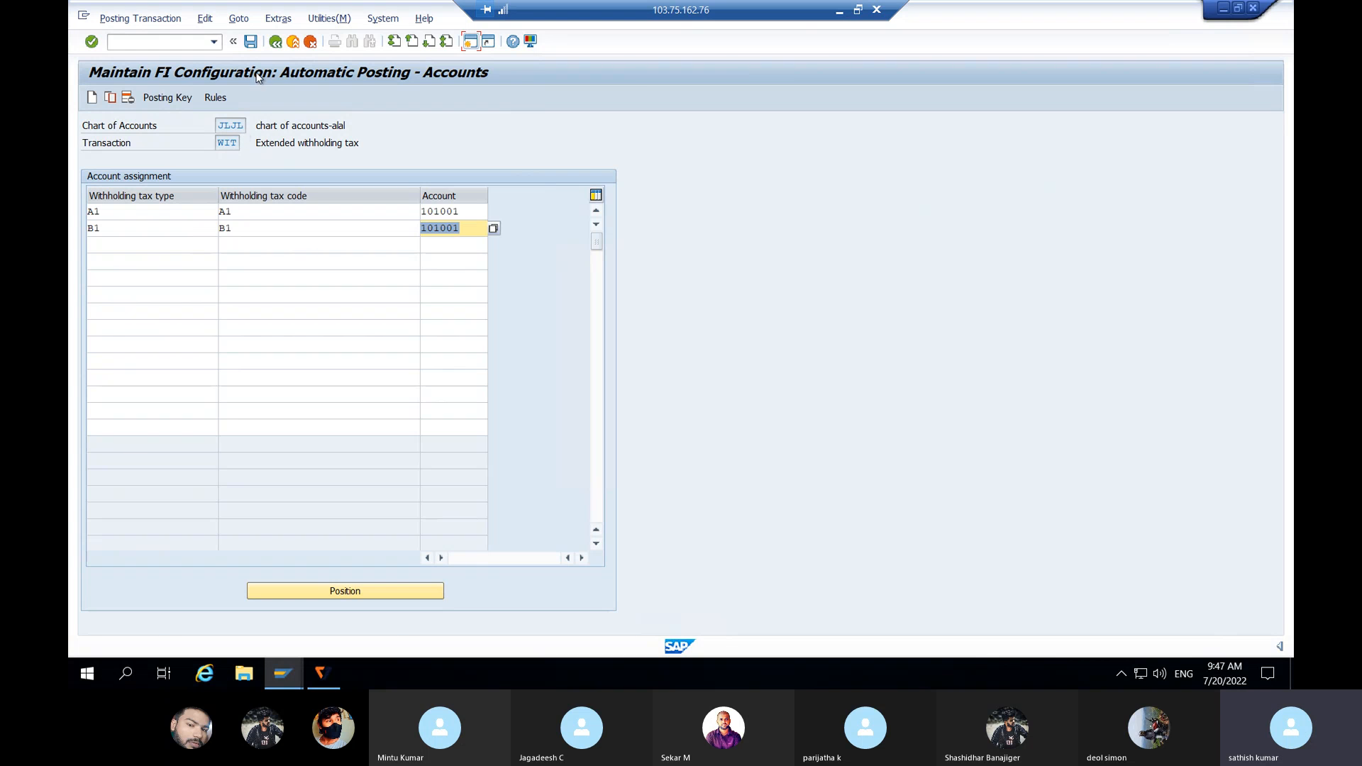
pyautogui.click(252, 42)
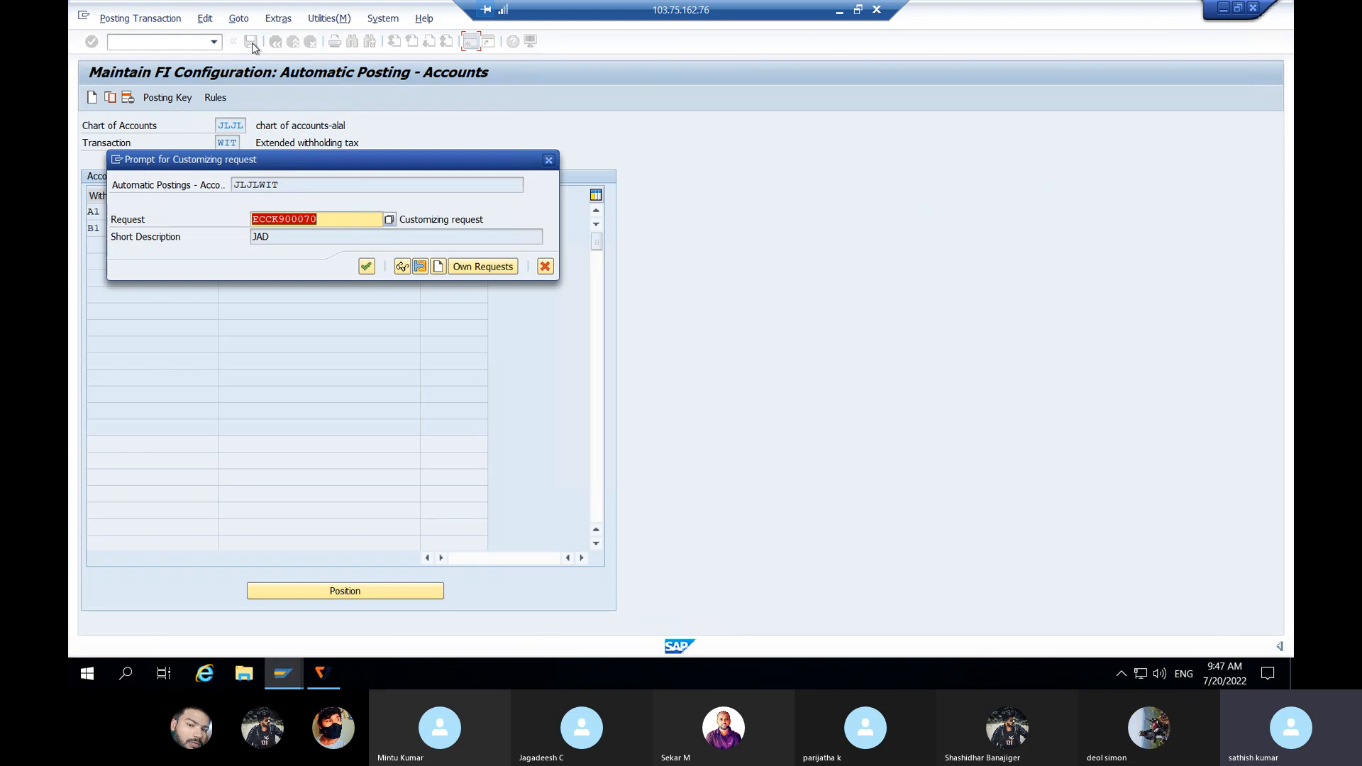
pyautogui.click(366, 266)
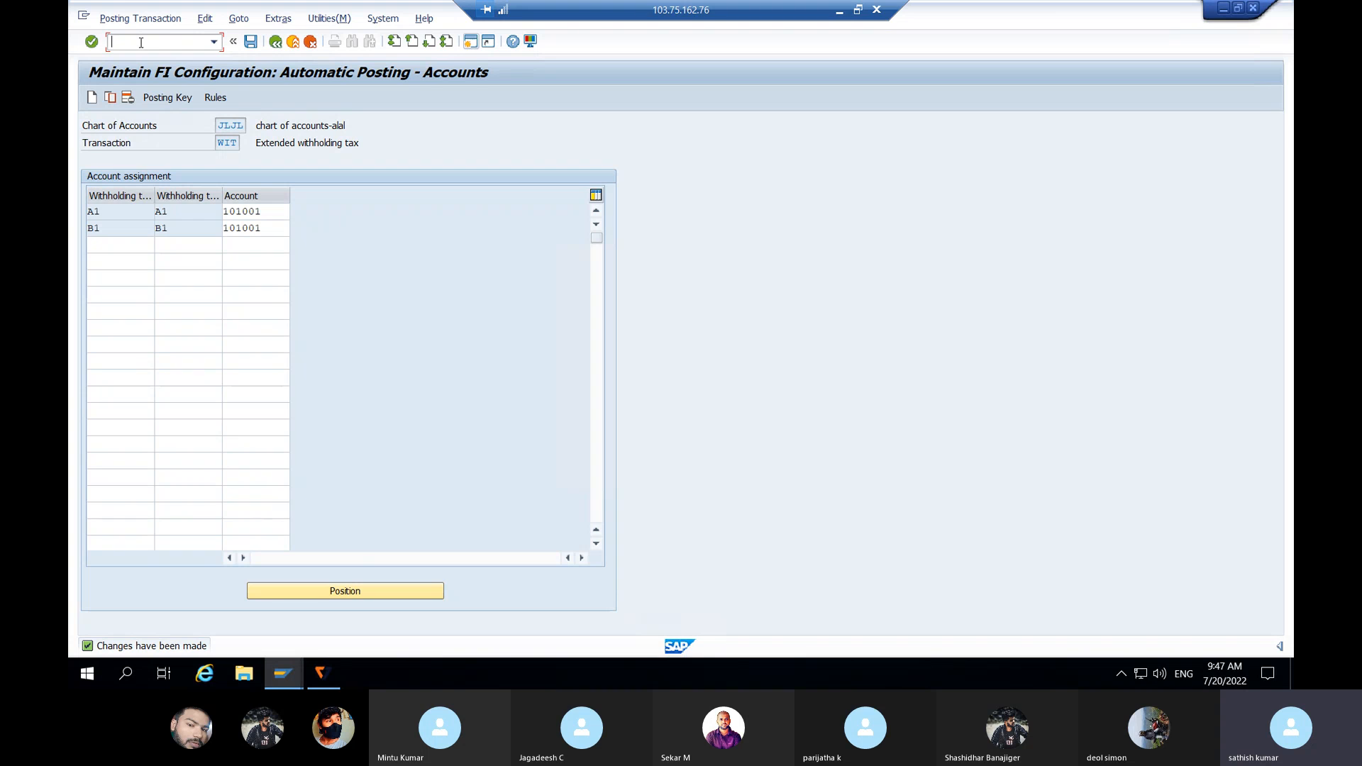
# Step: Through /NSPRO, run Logistics - General > Tax on Goods Movements > India > Basic Settings > Maintain Company Code Settings
pyautogui.write('/NSPRO')
pyautogui.press('Return')
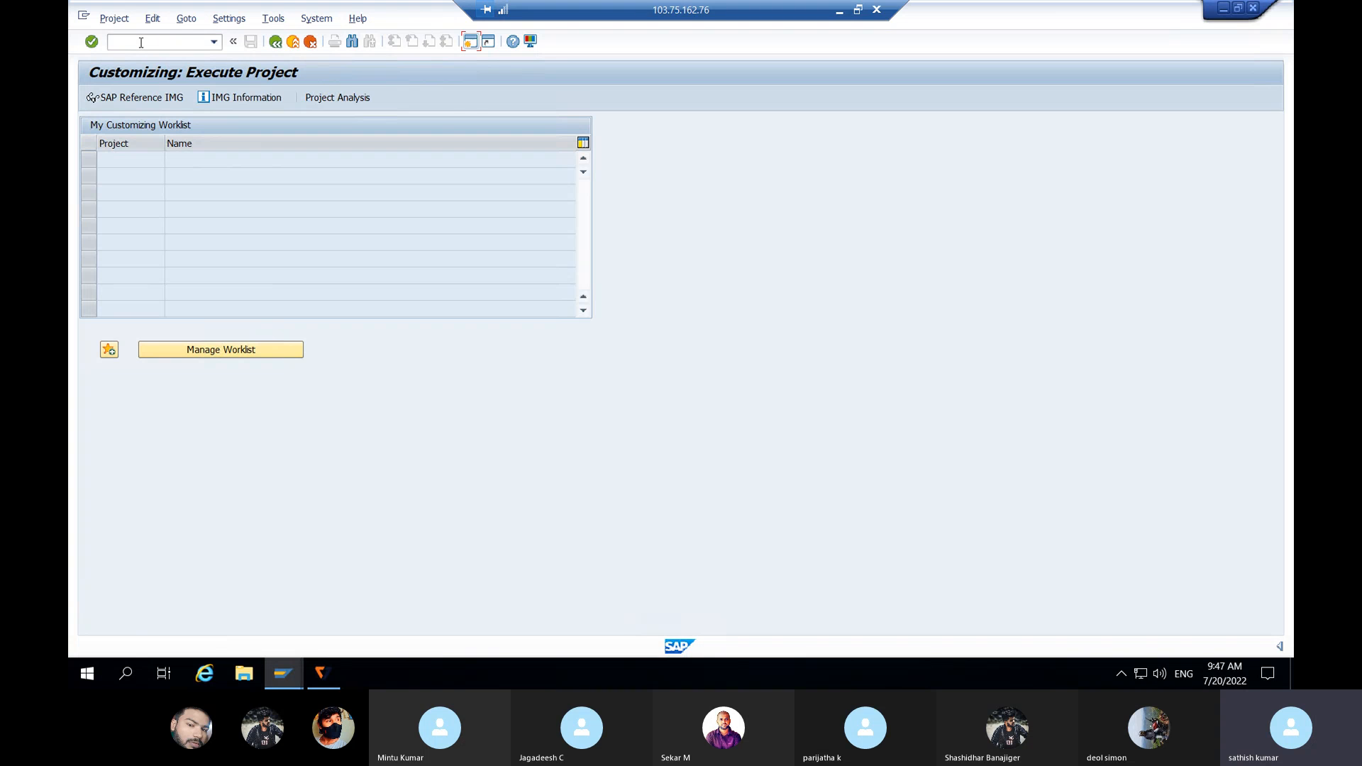
pyautogui.click(165, 102)
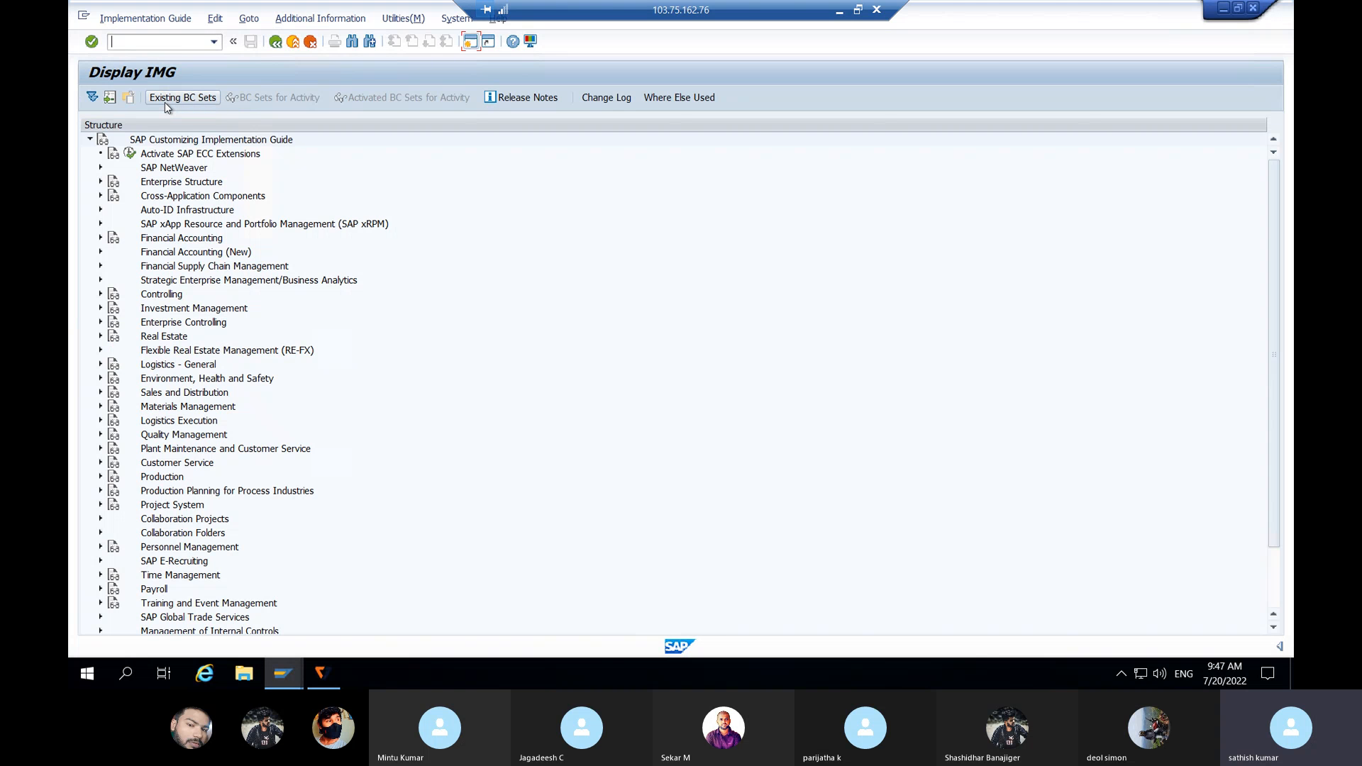
pyautogui.click(100, 365)
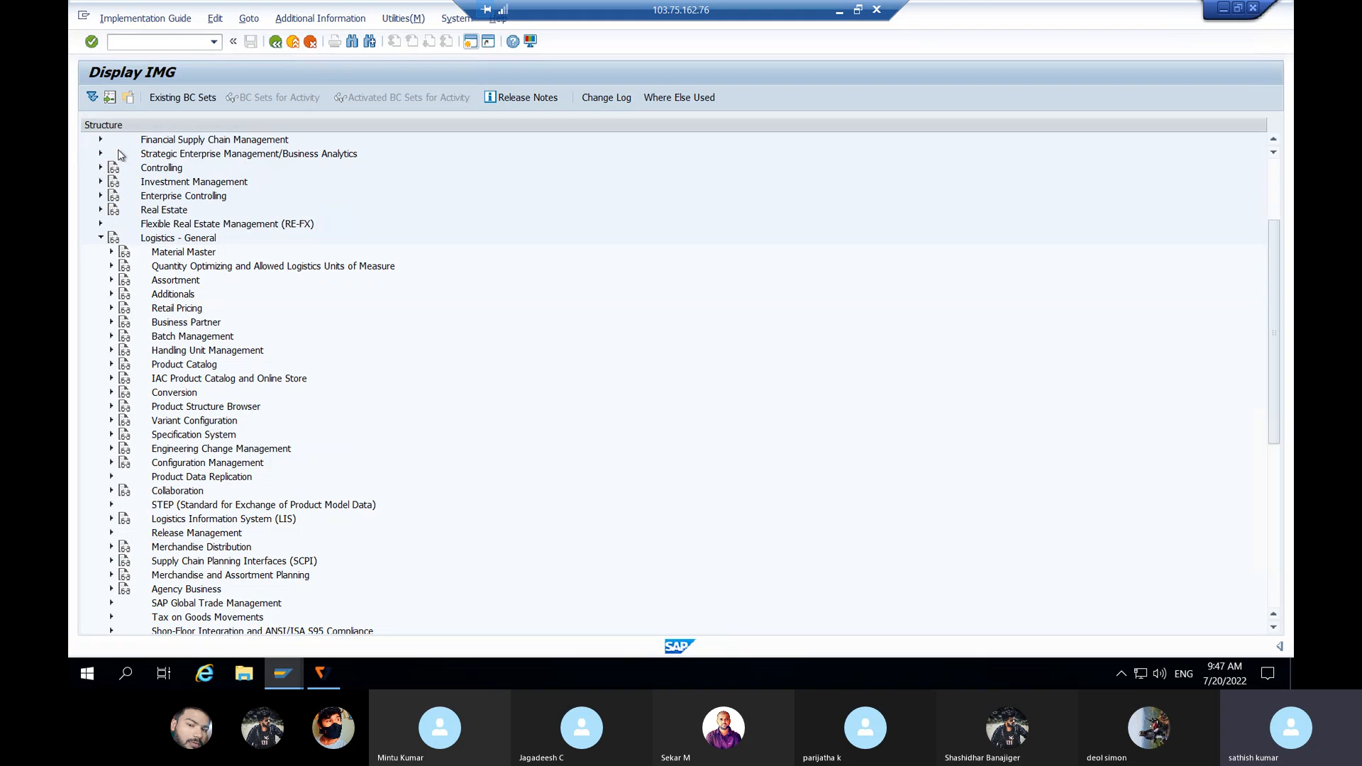
pyautogui.click(201, 620)
pyautogui.click(112, 617)
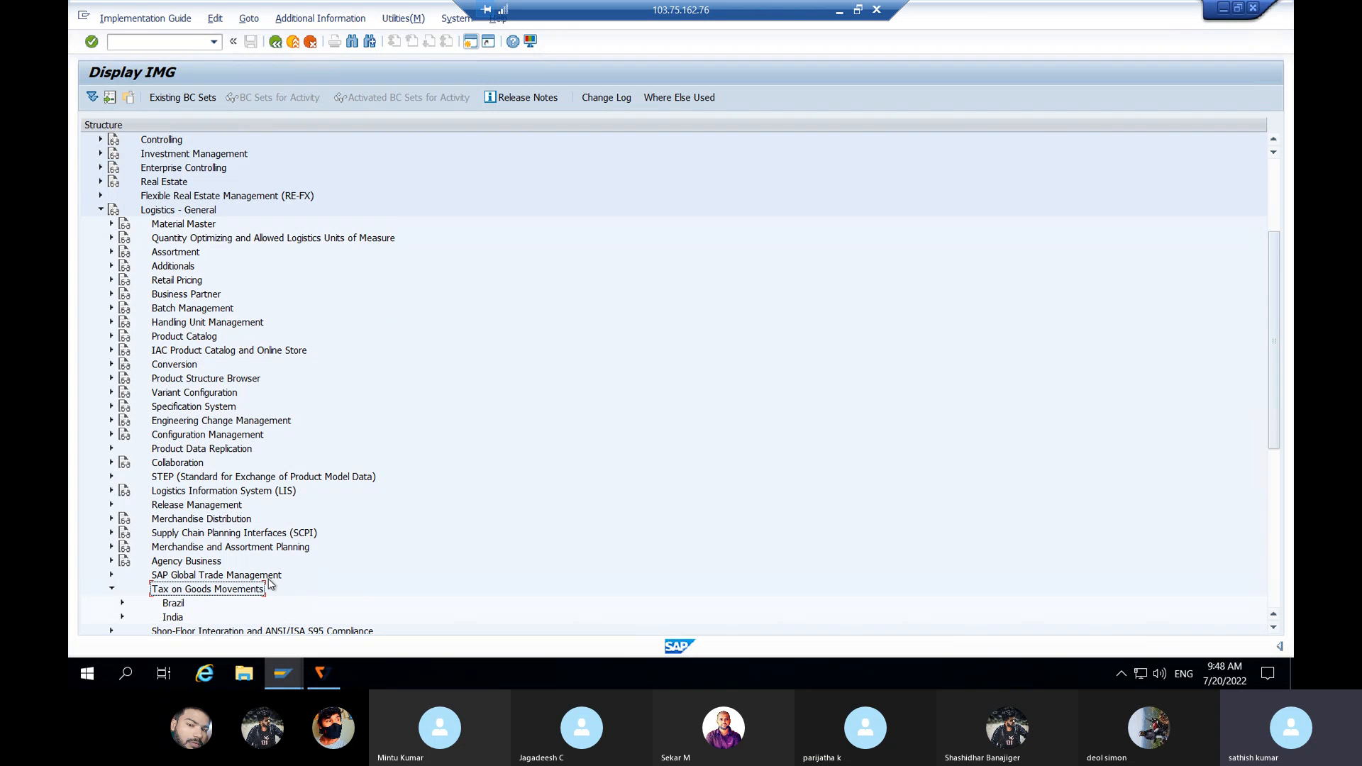
pyautogui.click(122, 617)
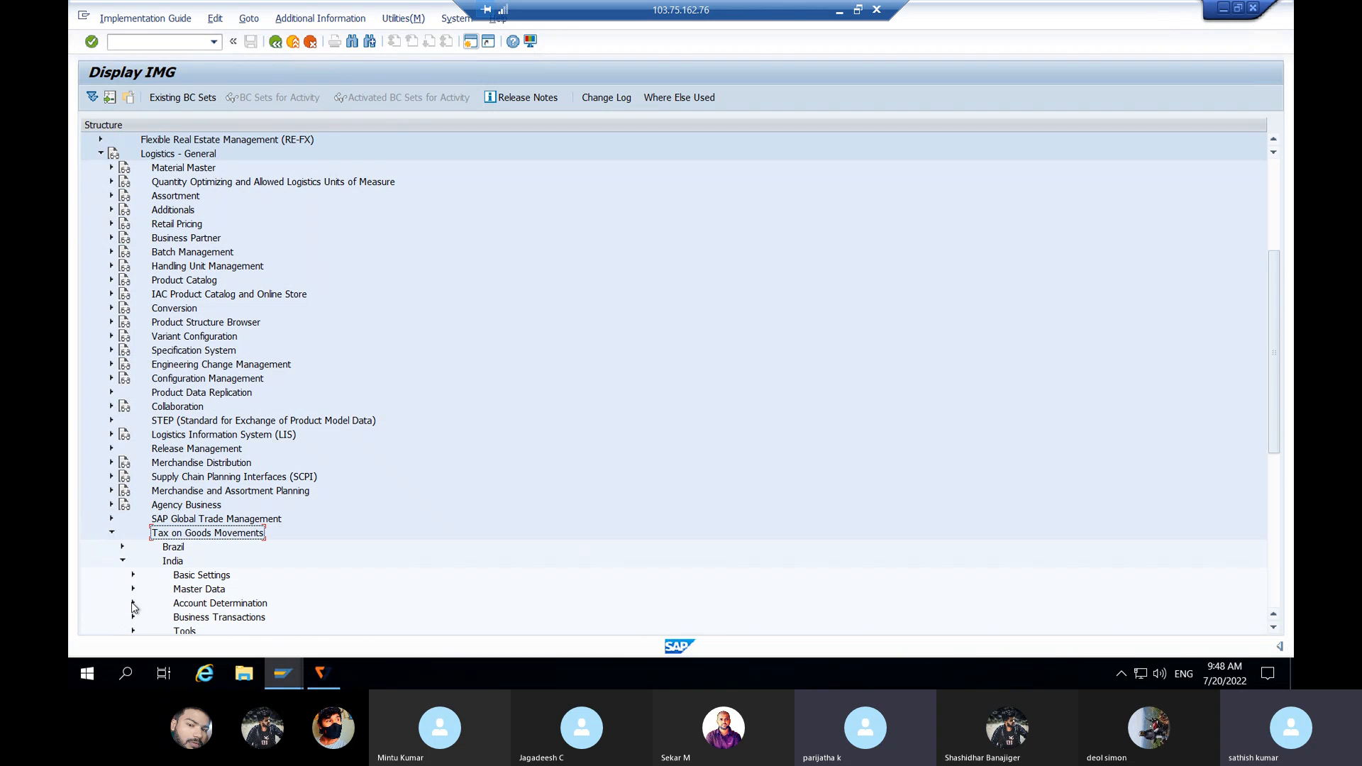
pyautogui.click(132, 576)
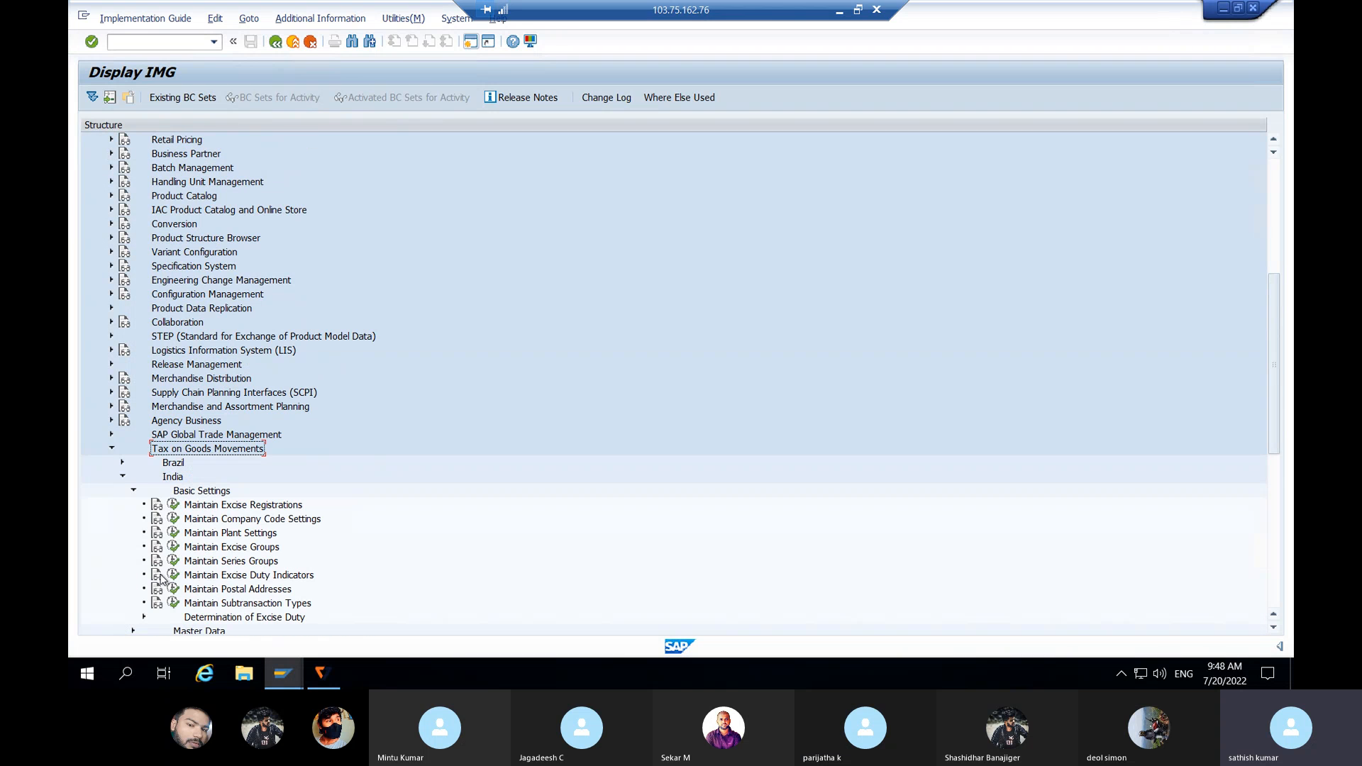
pyautogui.click(236, 523)
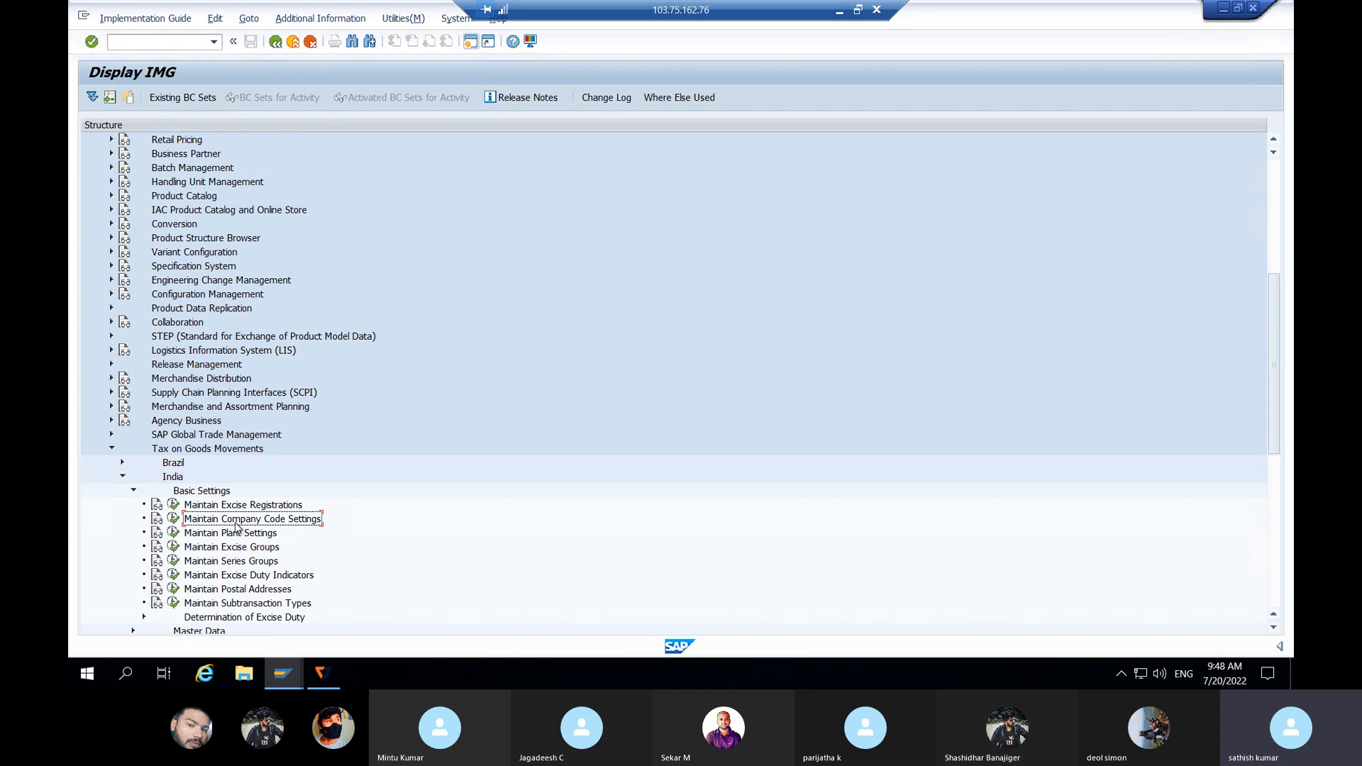
pyautogui.click(173, 520)
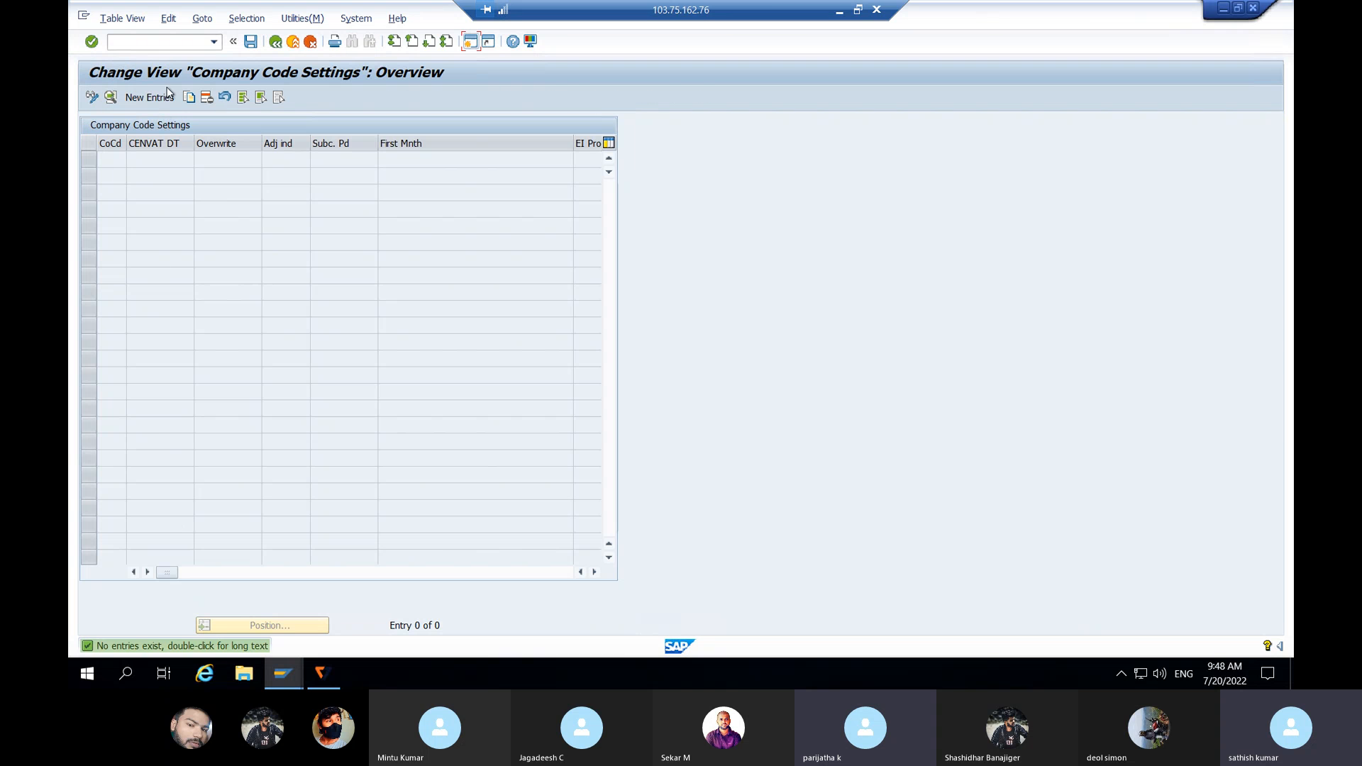
# Step: Save a new company code settings entry for JLJL under the customizing request, then enter /NXK01
pyautogui.click(158, 97)
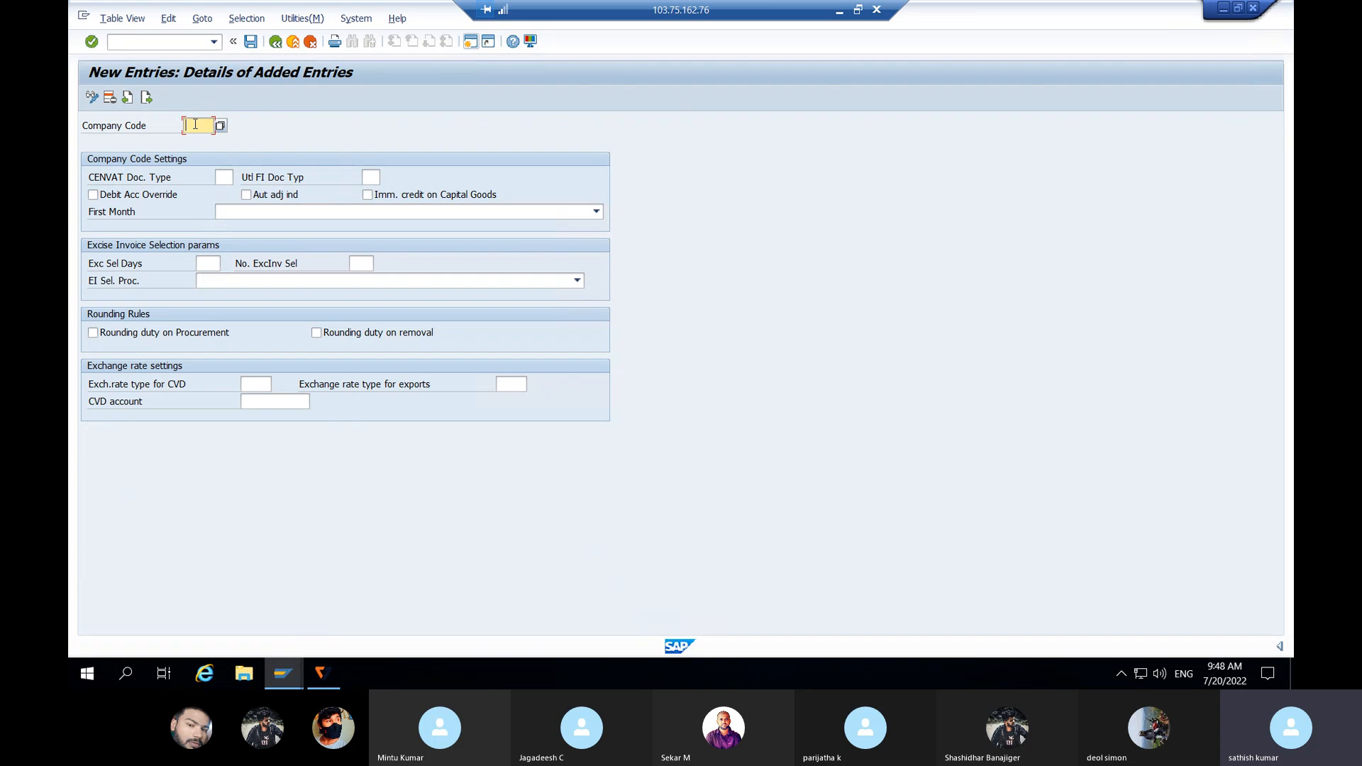
pyautogui.write('JIJL')
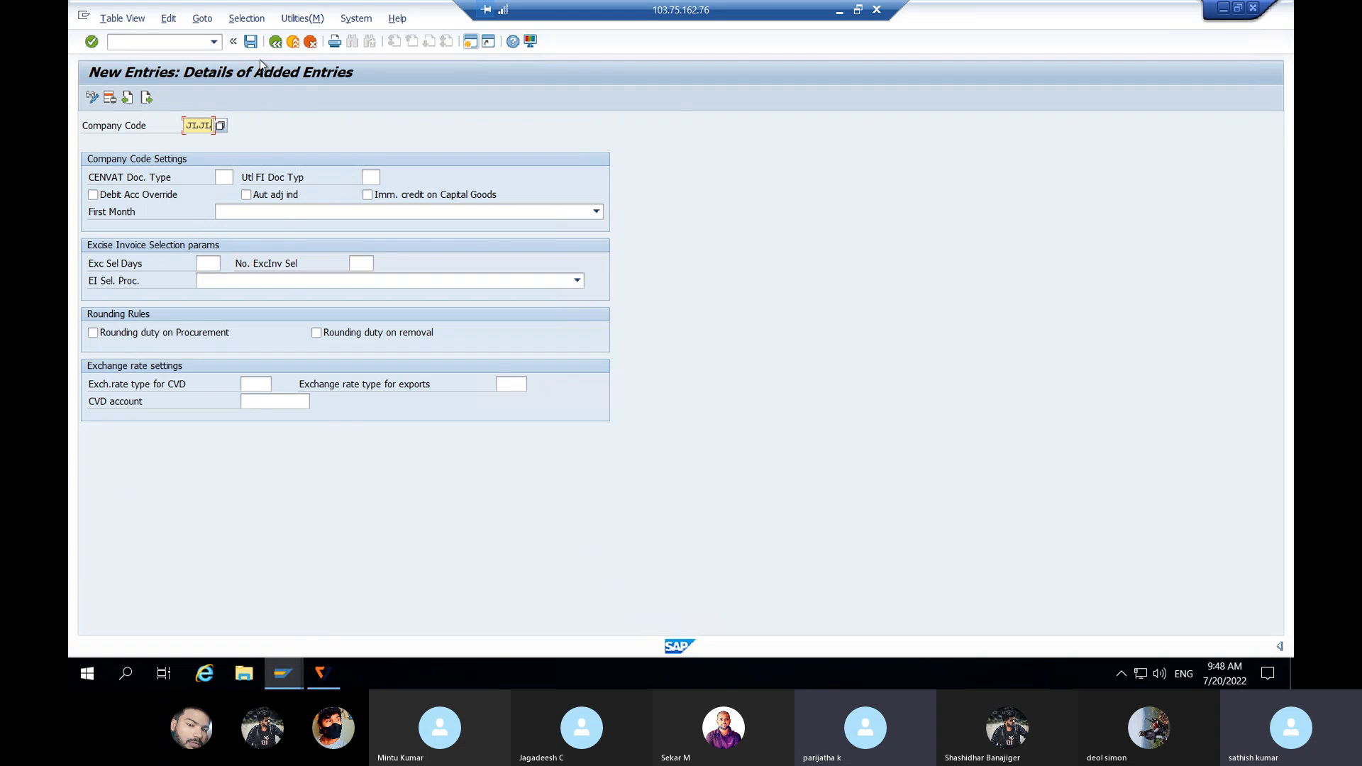
pyautogui.click(251, 41)
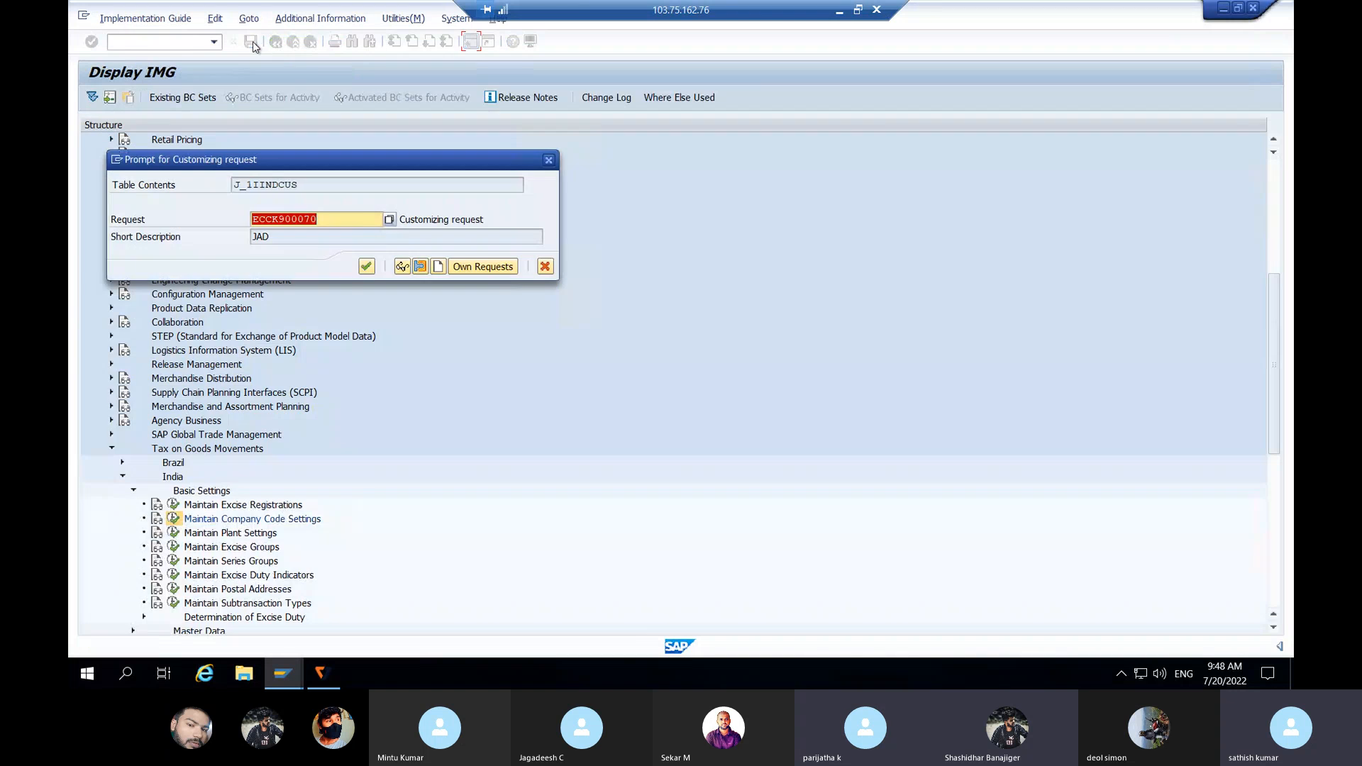
pyautogui.click(366, 266)
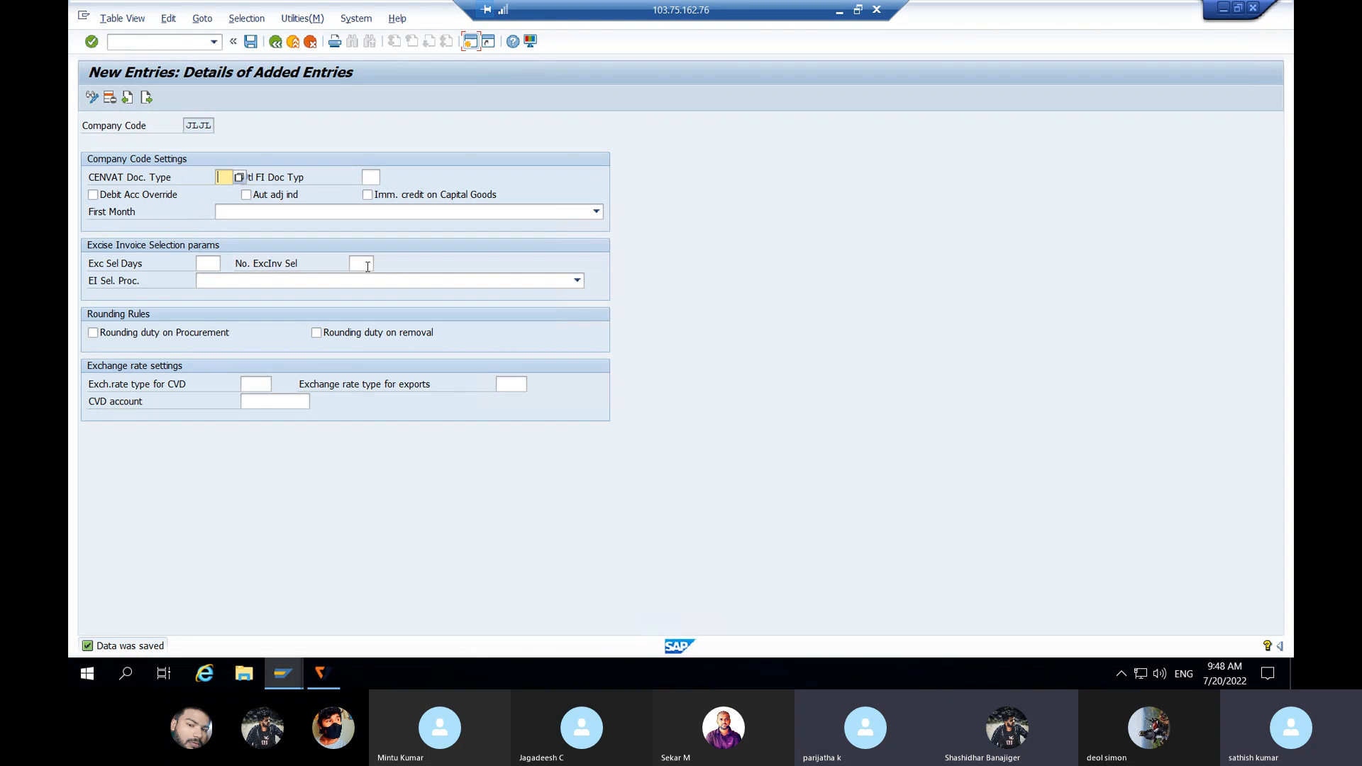
pyautogui.click(136, 43)
pyautogui.write('/N')
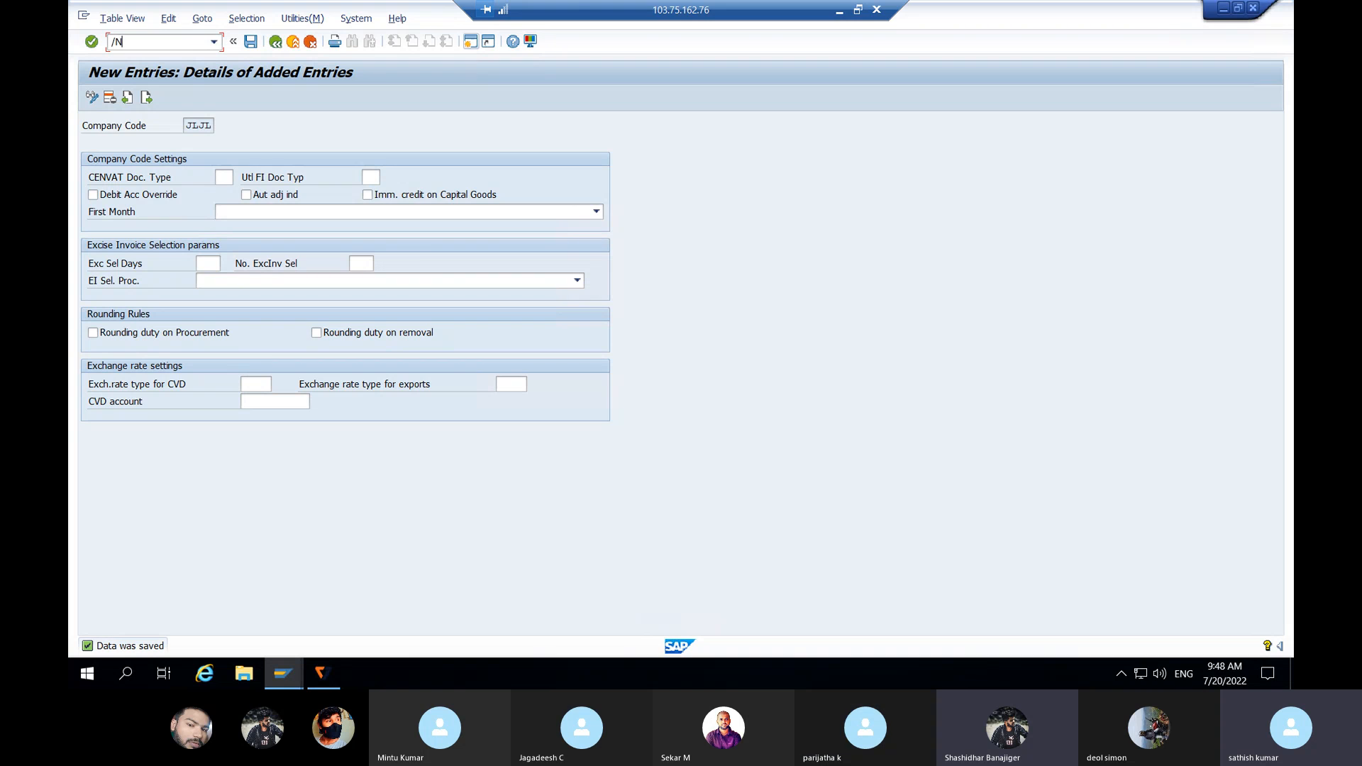
pyautogui.write('XK01')
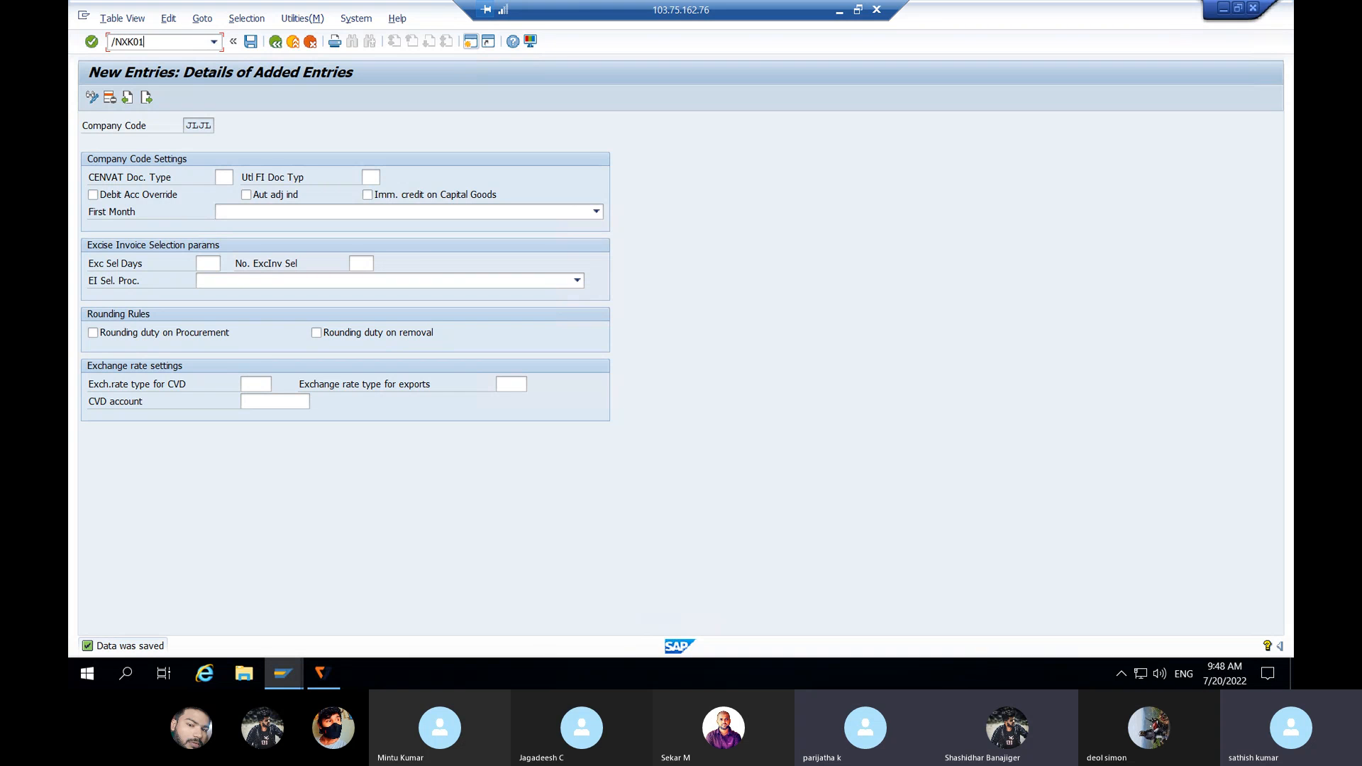
# Step: Start XK01 with account group JLJL and open the Title choices on the Address screen
pyautogui.press('Return')
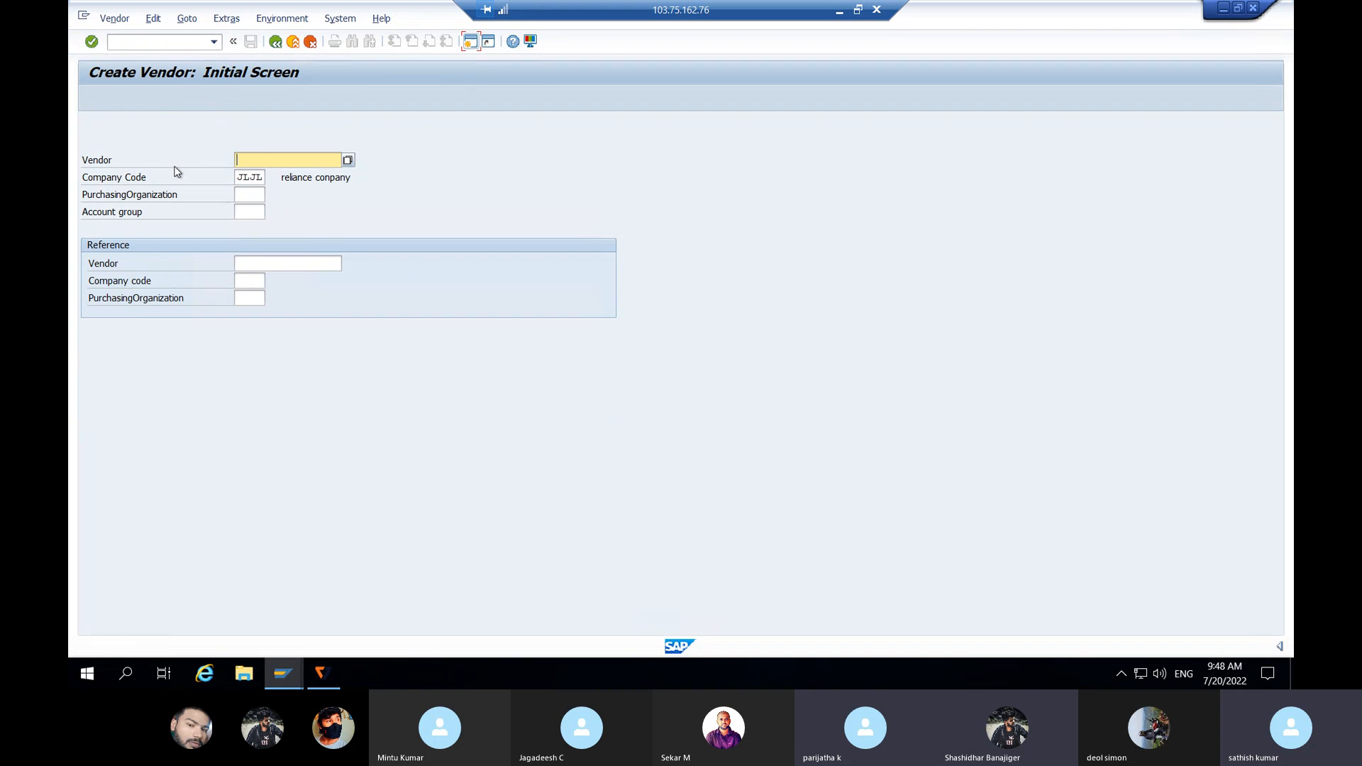
pyautogui.click(244, 212)
pyautogui.write('JL')
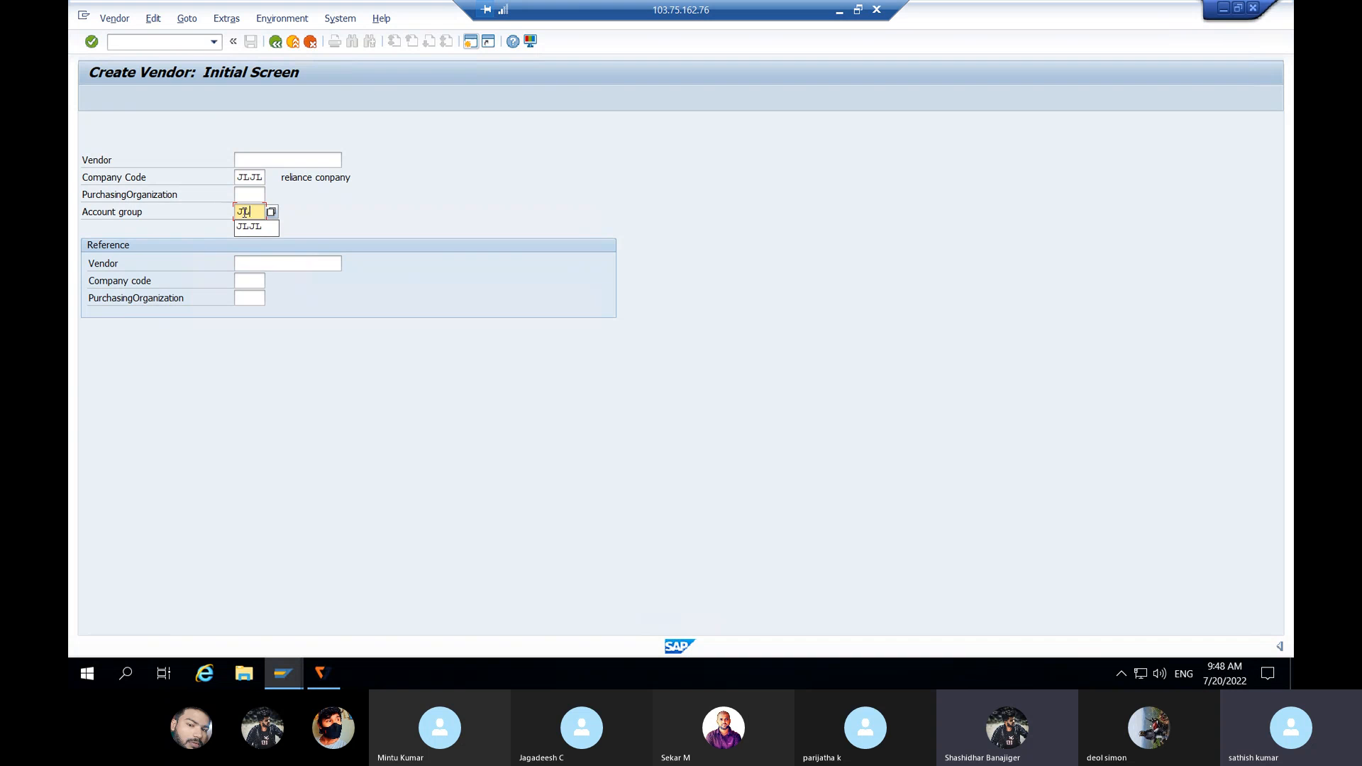
pyautogui.write('JL')
pyautogui.press('Return')
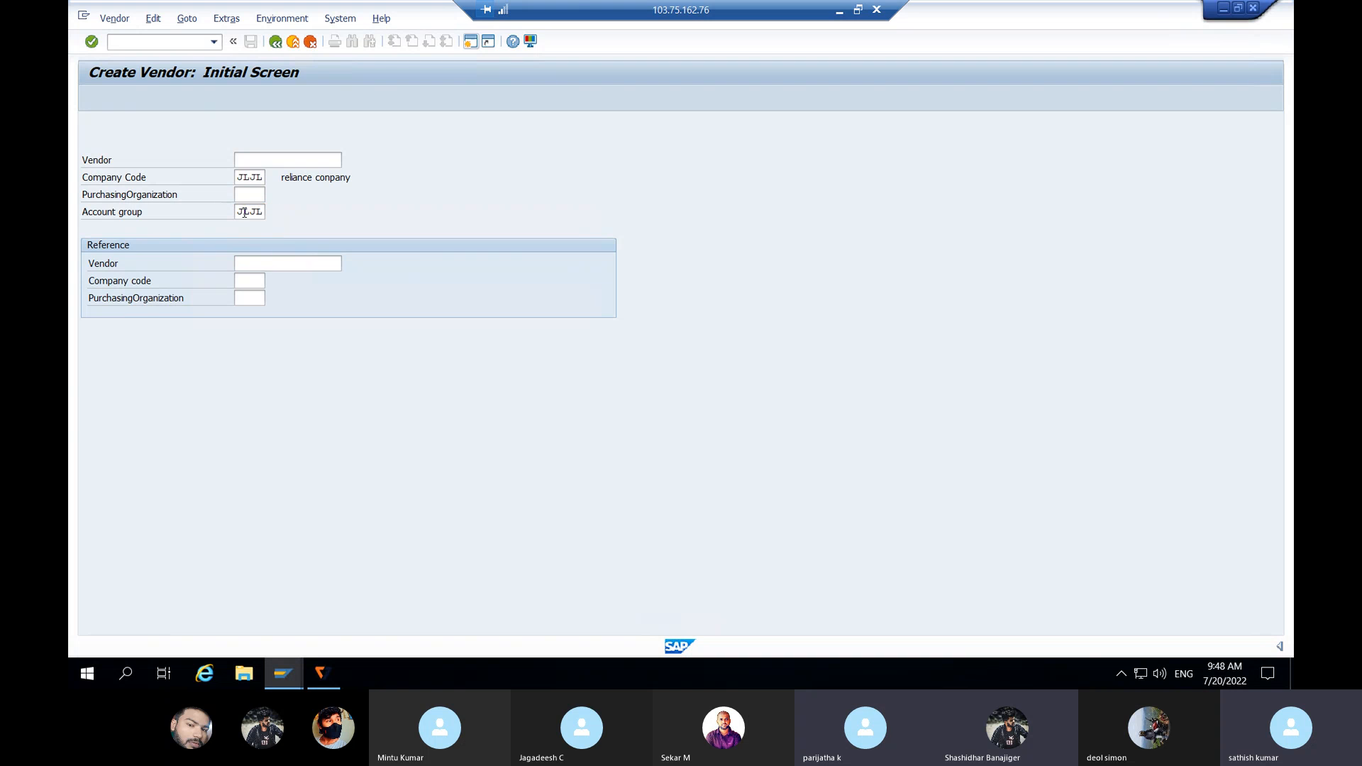
pyautogui.click(423, 195)
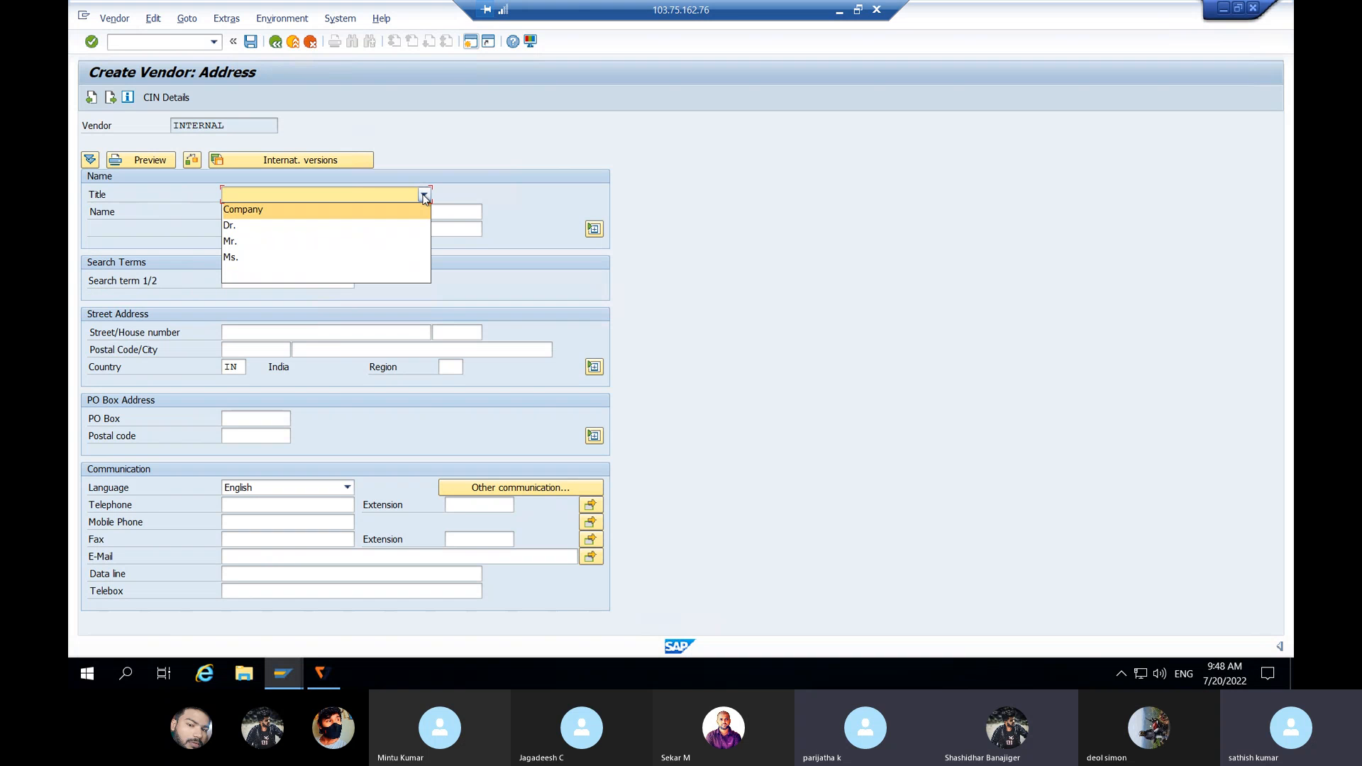
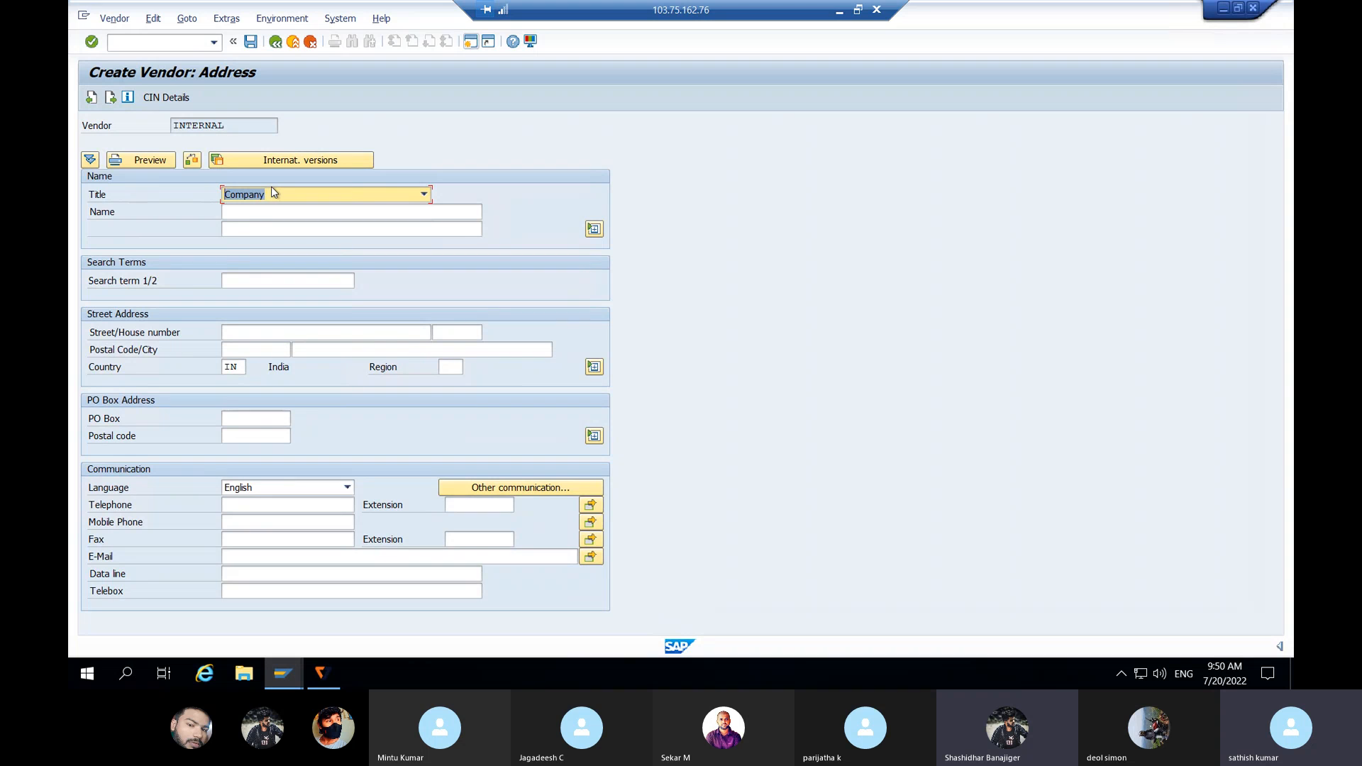
pyautogui.click(259, 211)
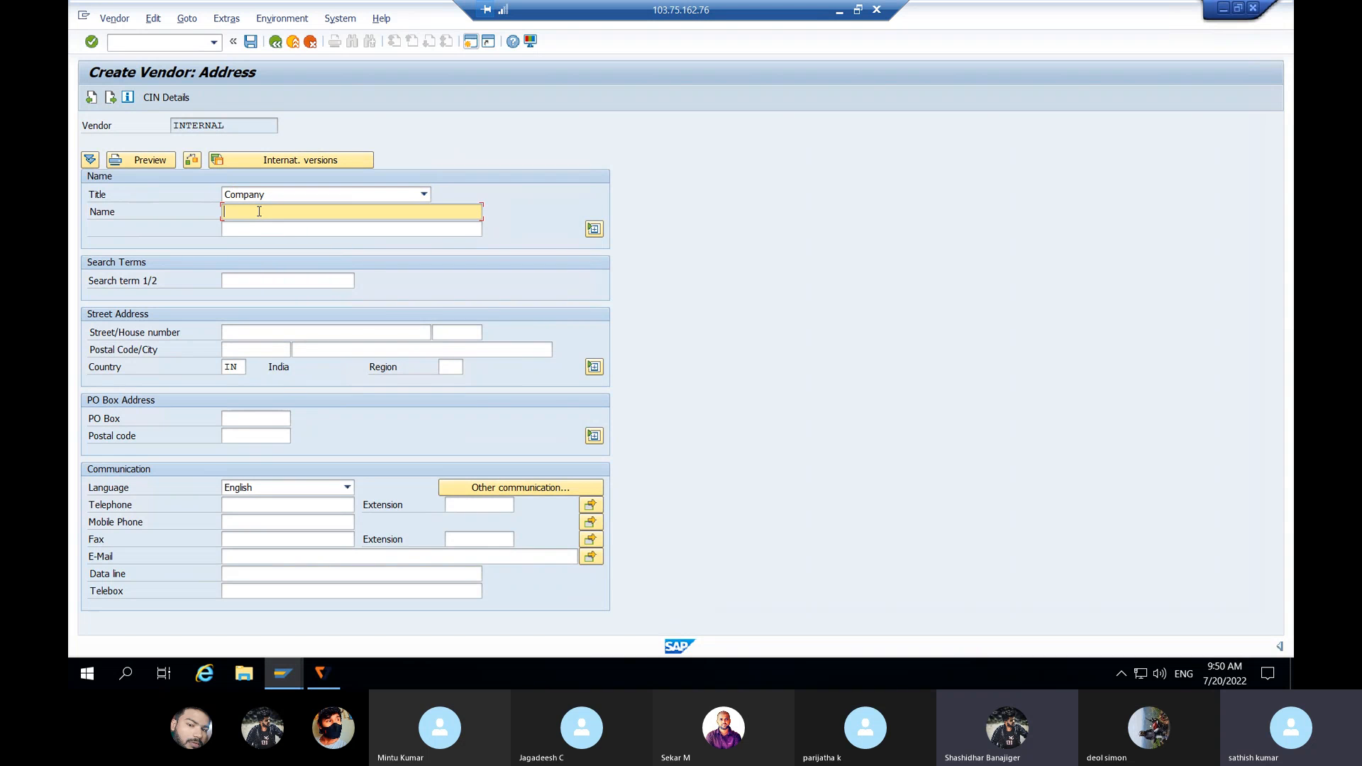
pyautogui.write('Dell')
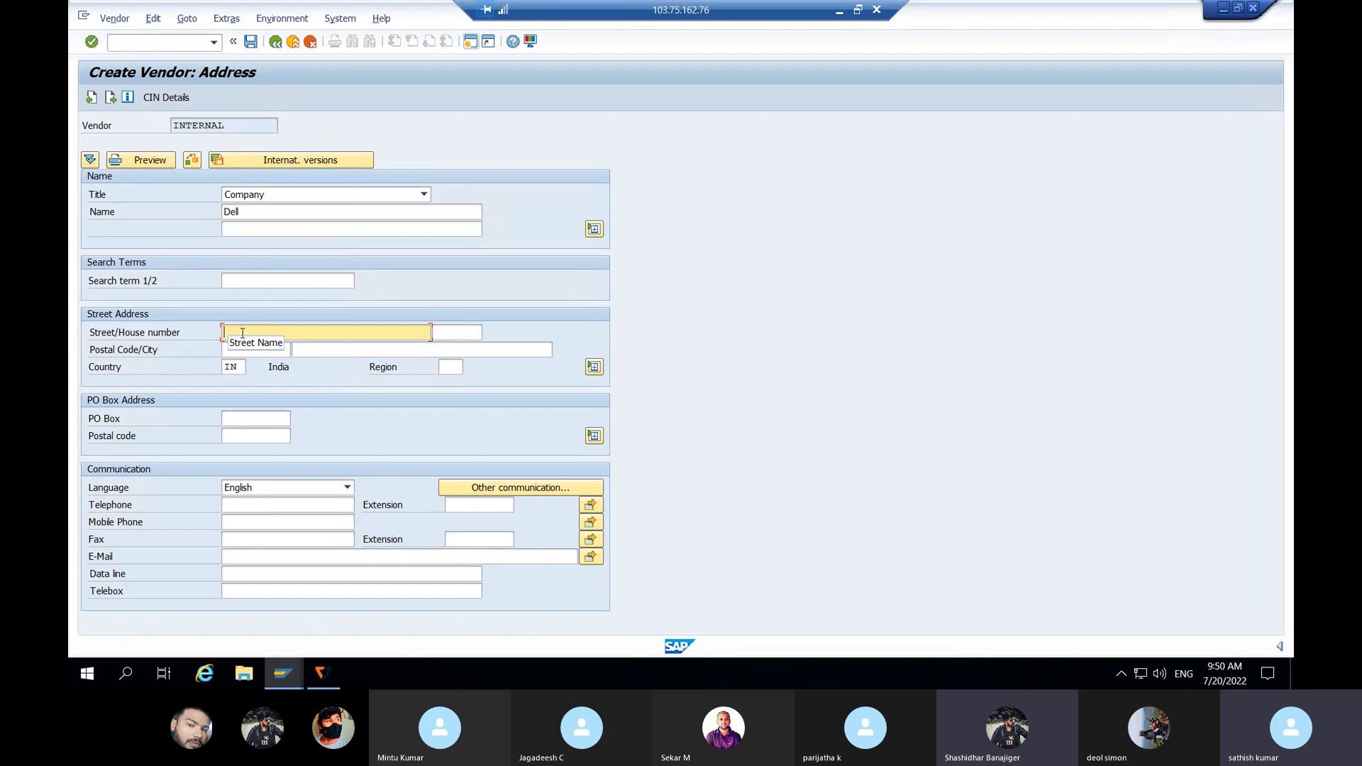
pyautogui.press('Tab')
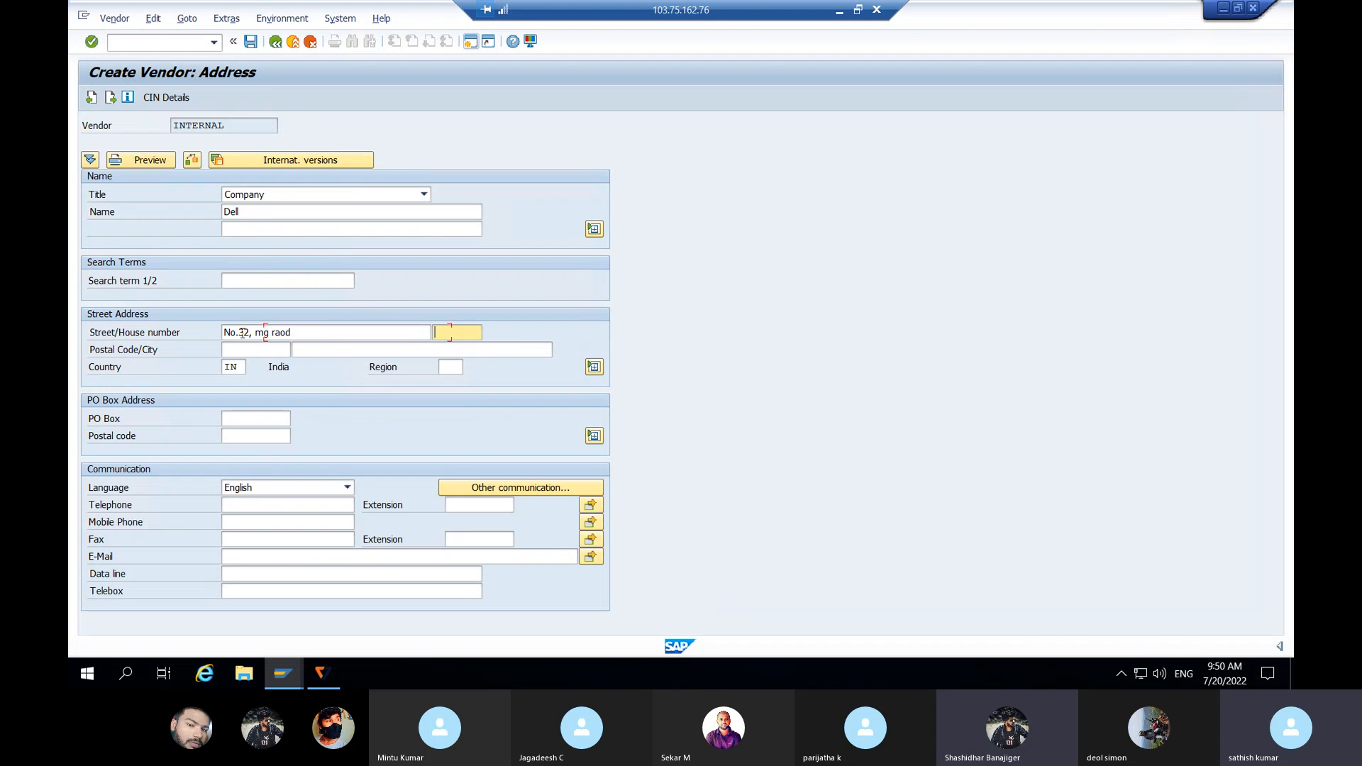
pyautogui.press('Tab')
pyautogui.click(247, 350)
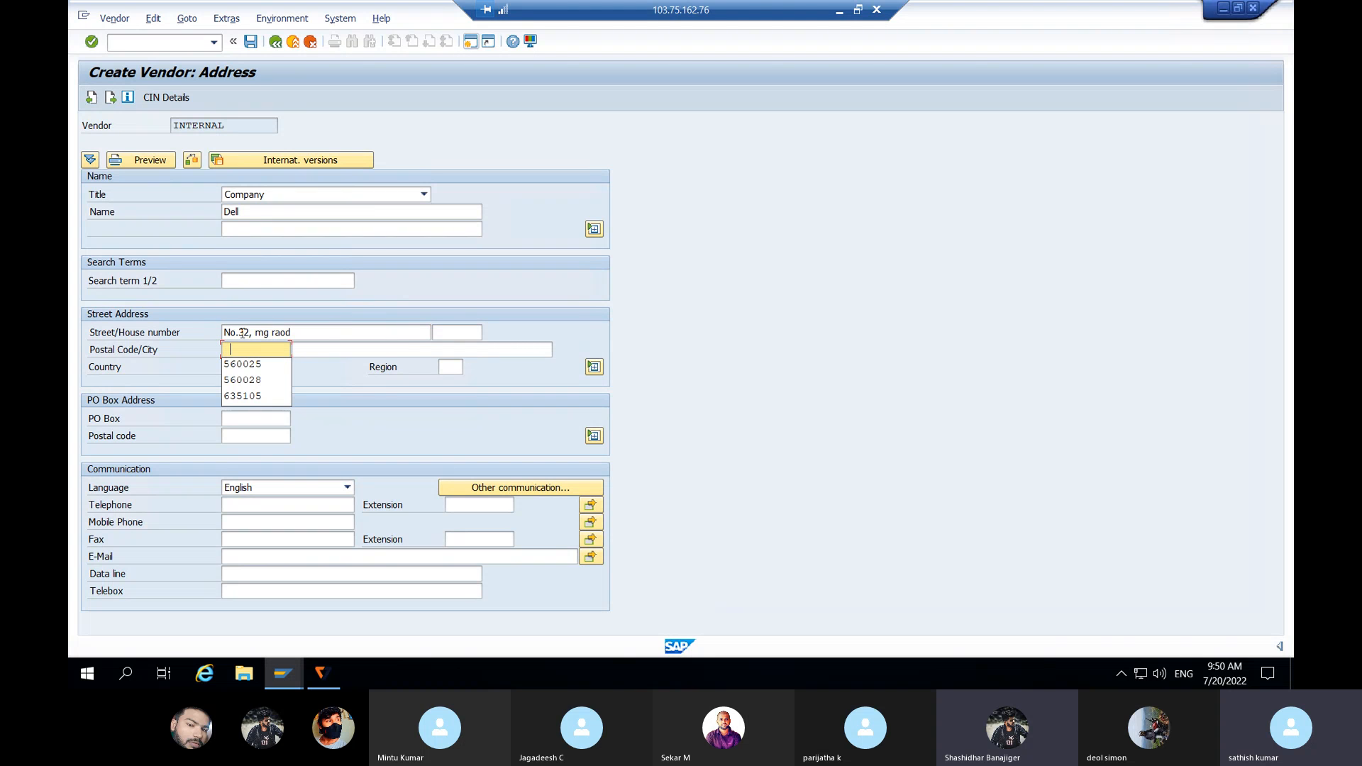
pyautogui.click(257, 366)
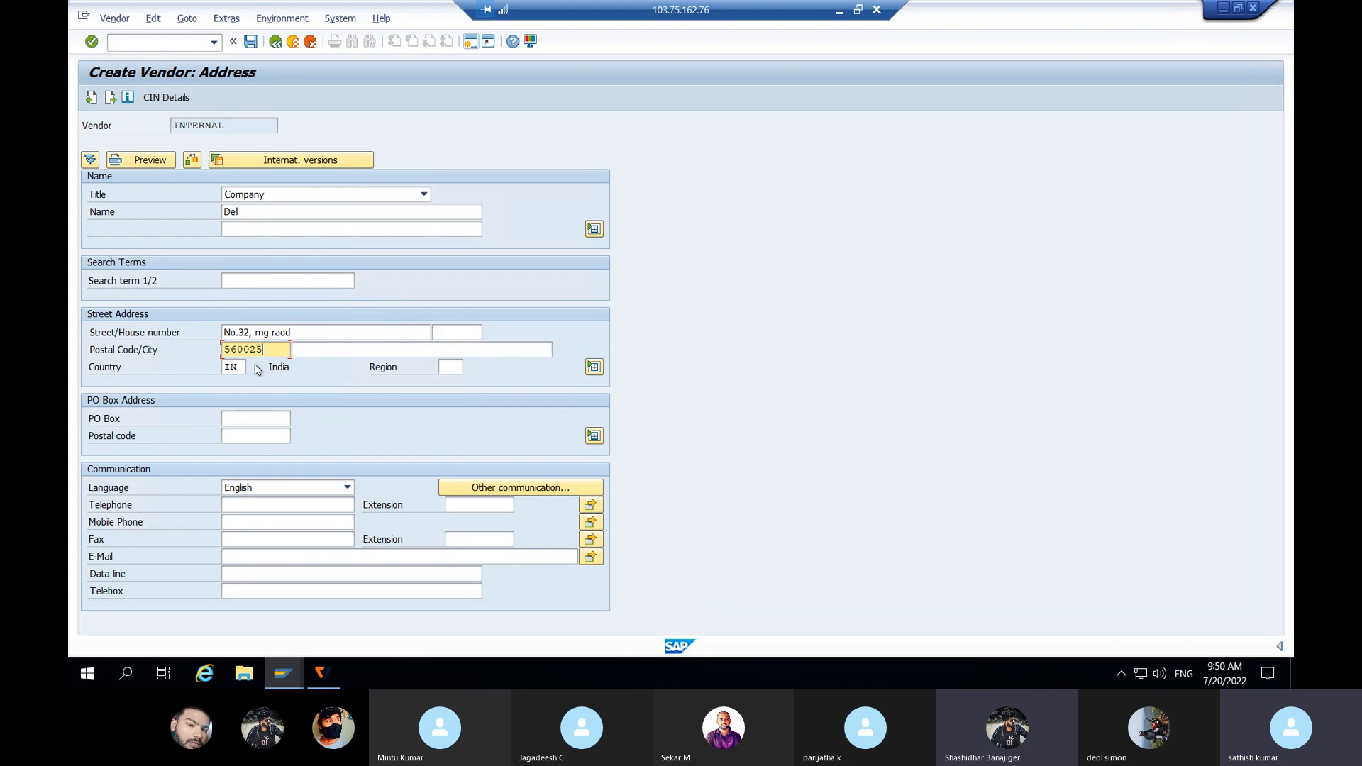
pyautogui.click(321, 349)
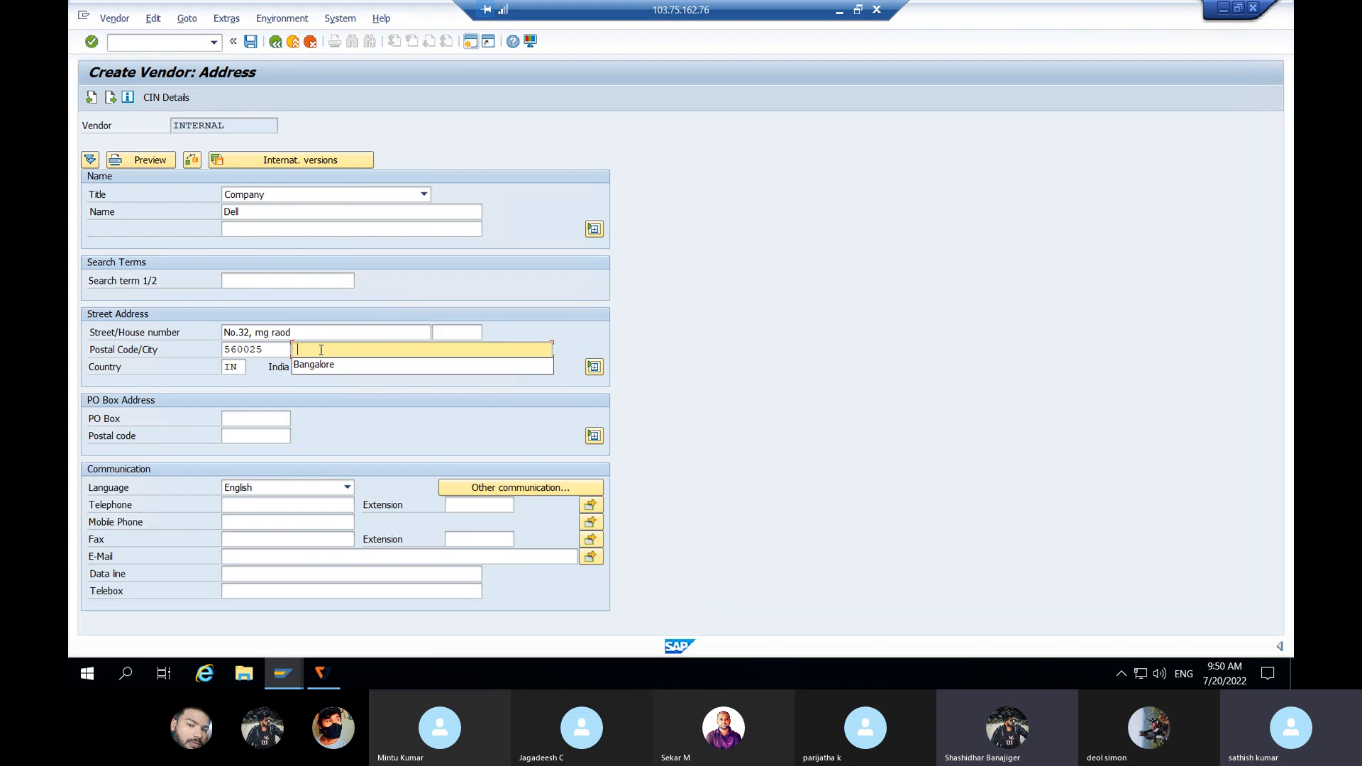
pyautogui.click(325, 365)
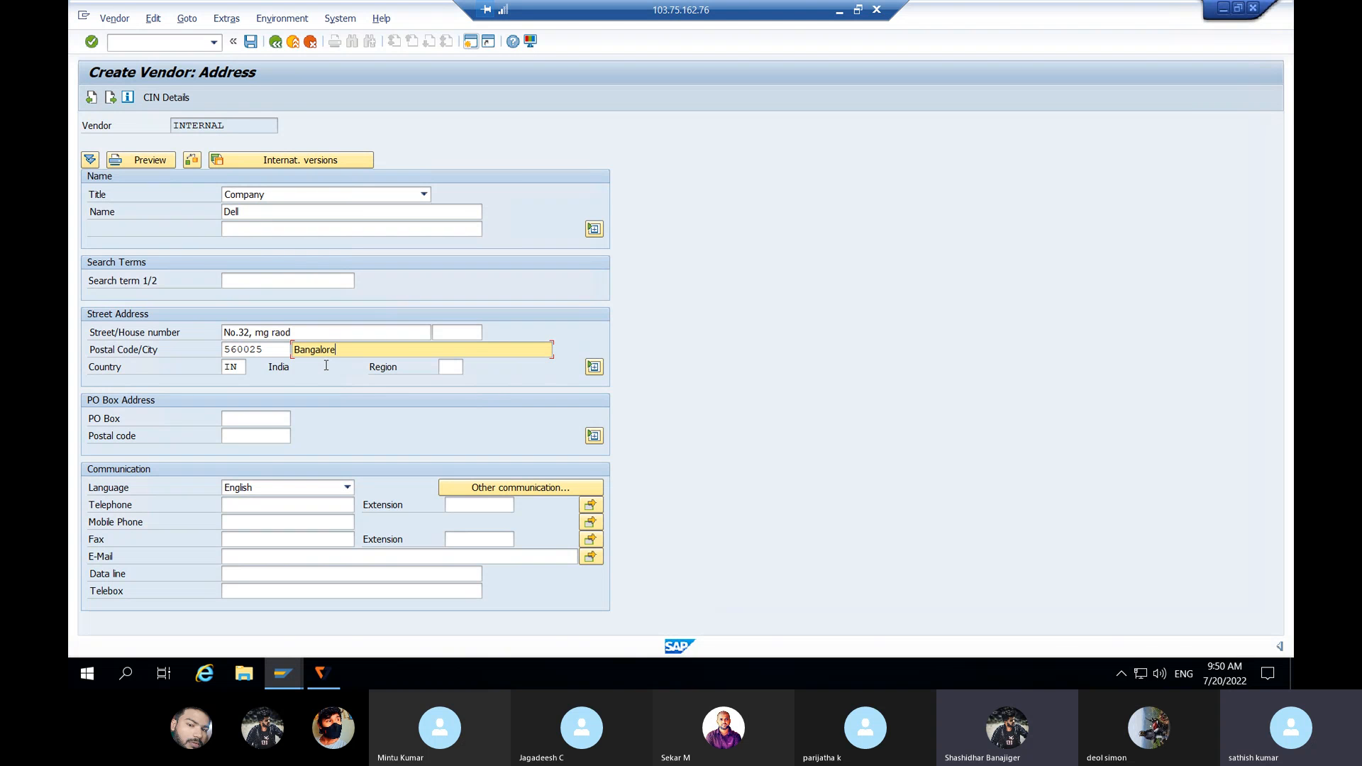
pyautogui.press('Return')
# Step: Set reconciliation account 105100, sort key 012 and cash management planning group A1
pyautogui.press('Return')
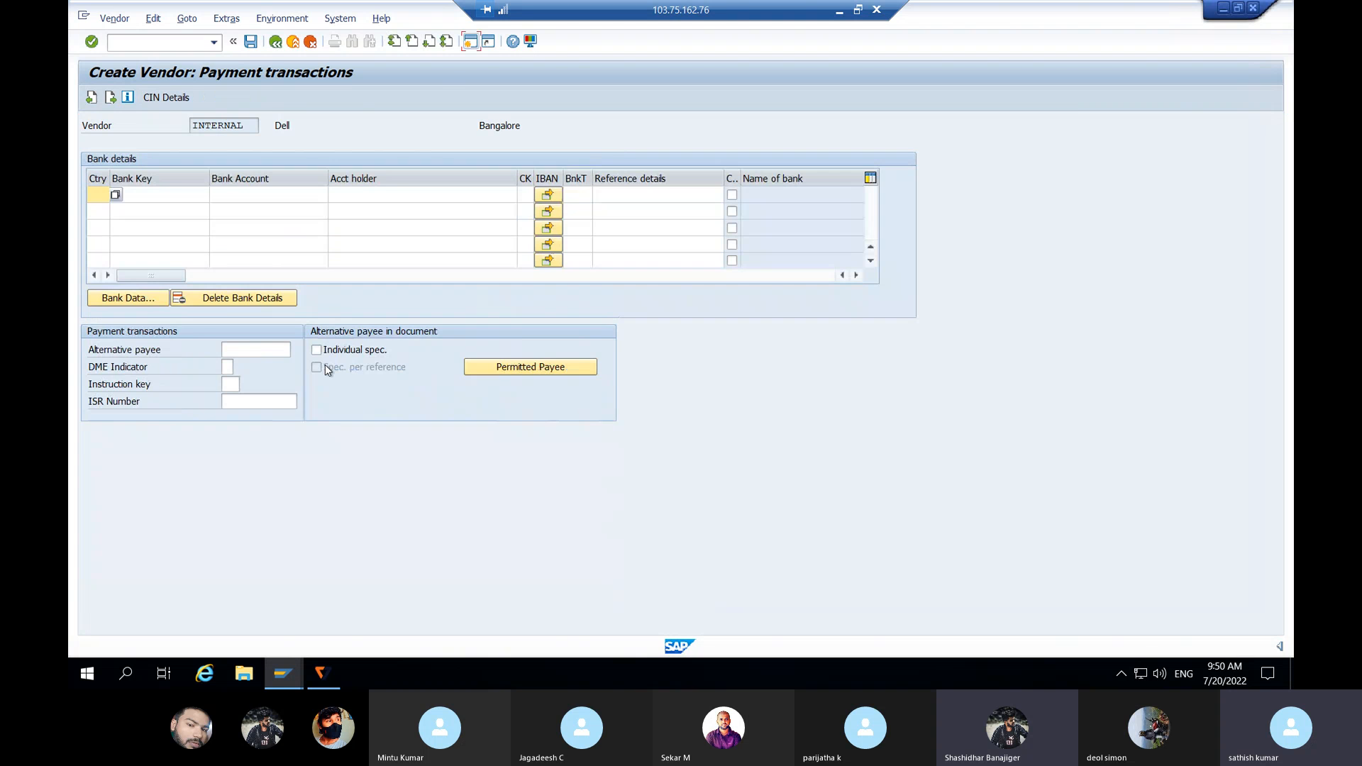
pyautogui.press('Return')
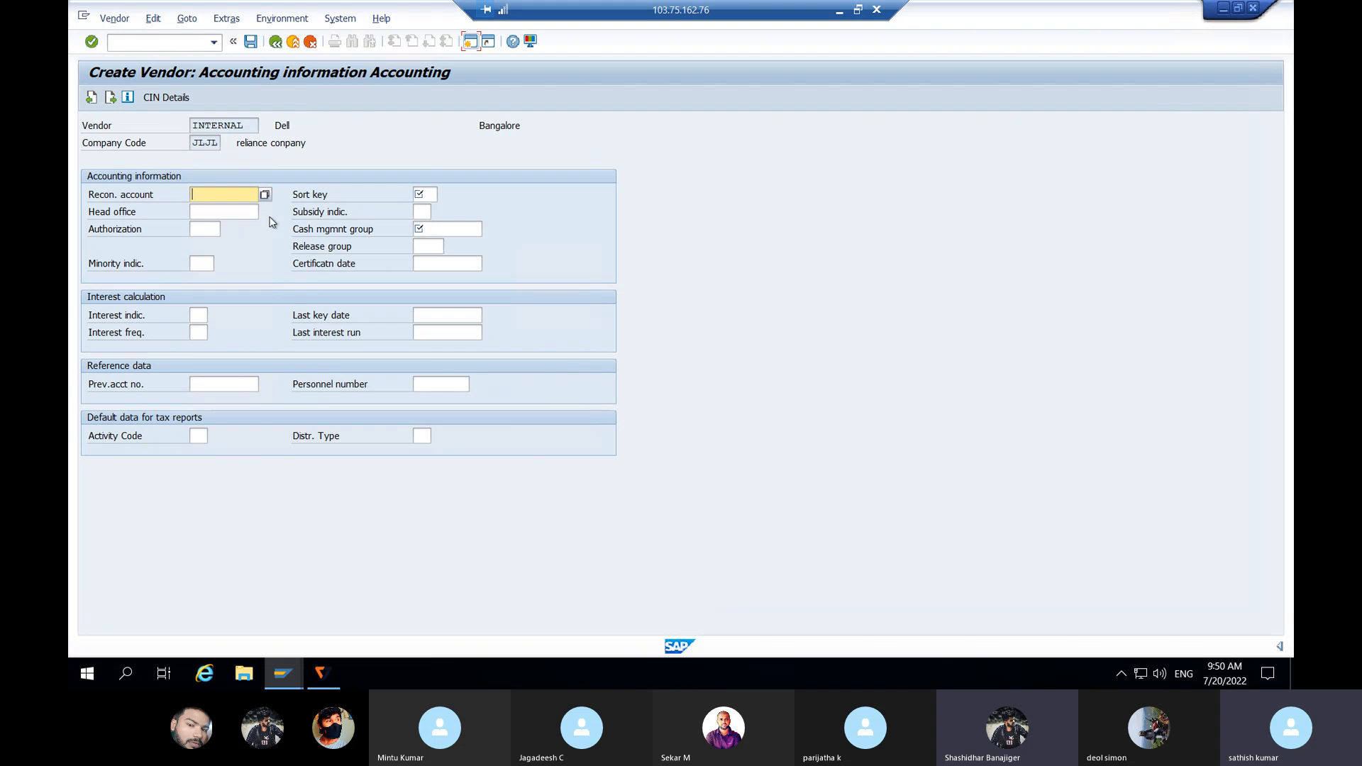
pyautogui.click(265, 195)
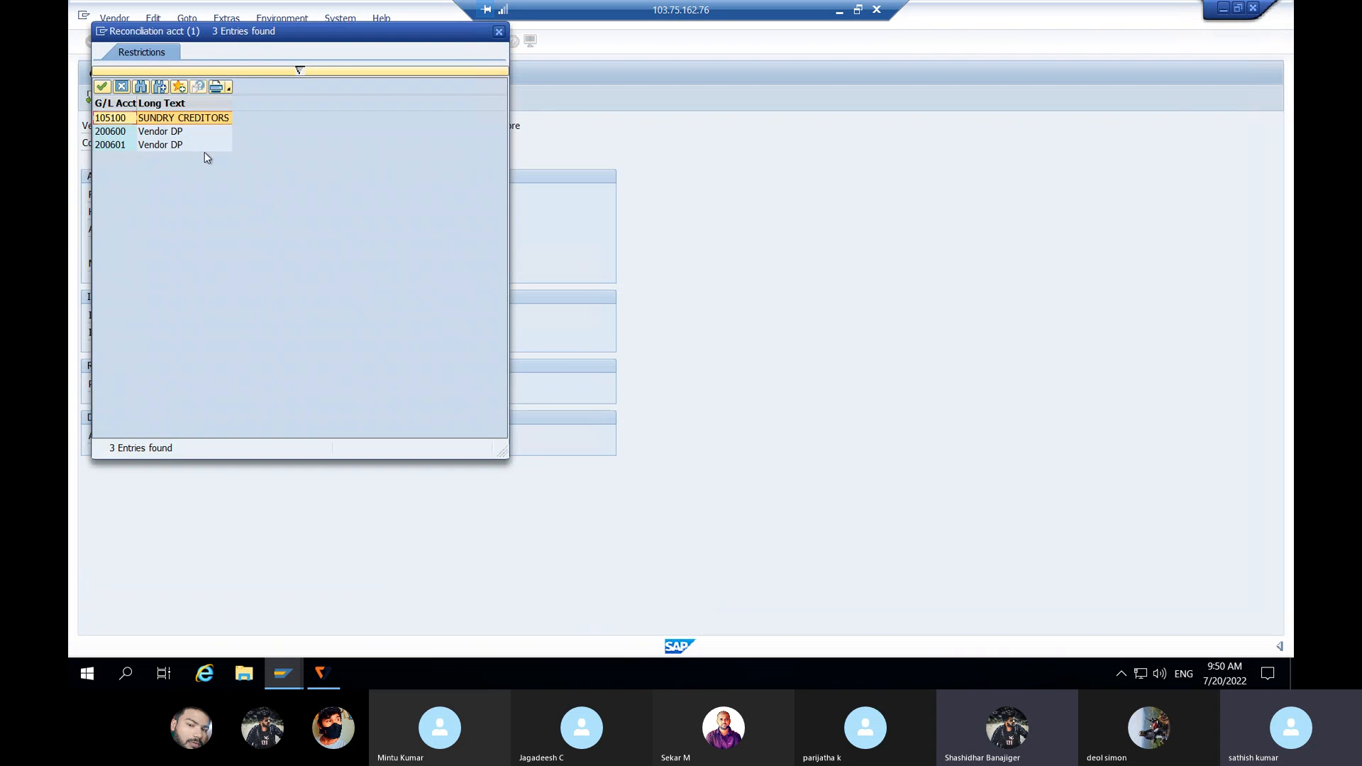
pyautogui.doubleClick(184, 121)
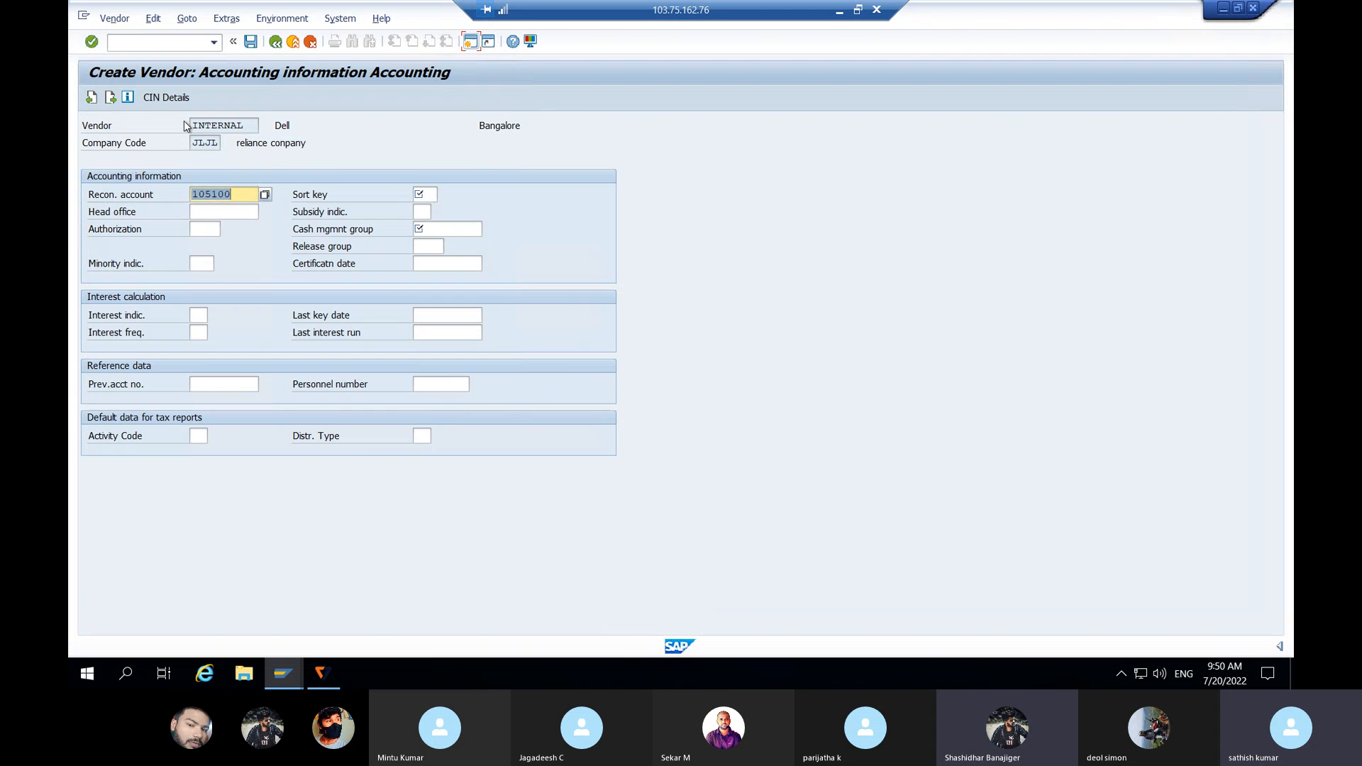
pyautogui.click(424, 195)
pyautogui.write('012')
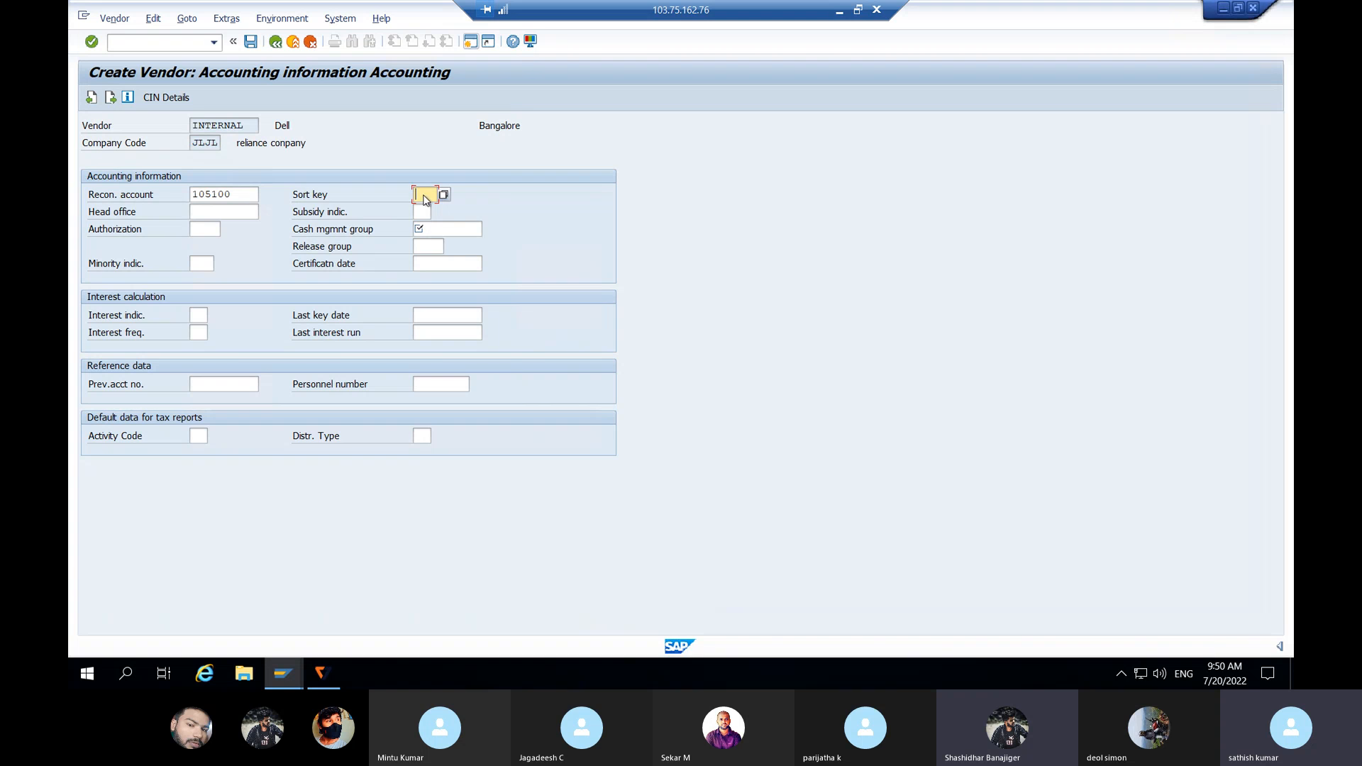
pyautogui.click(455, 228)
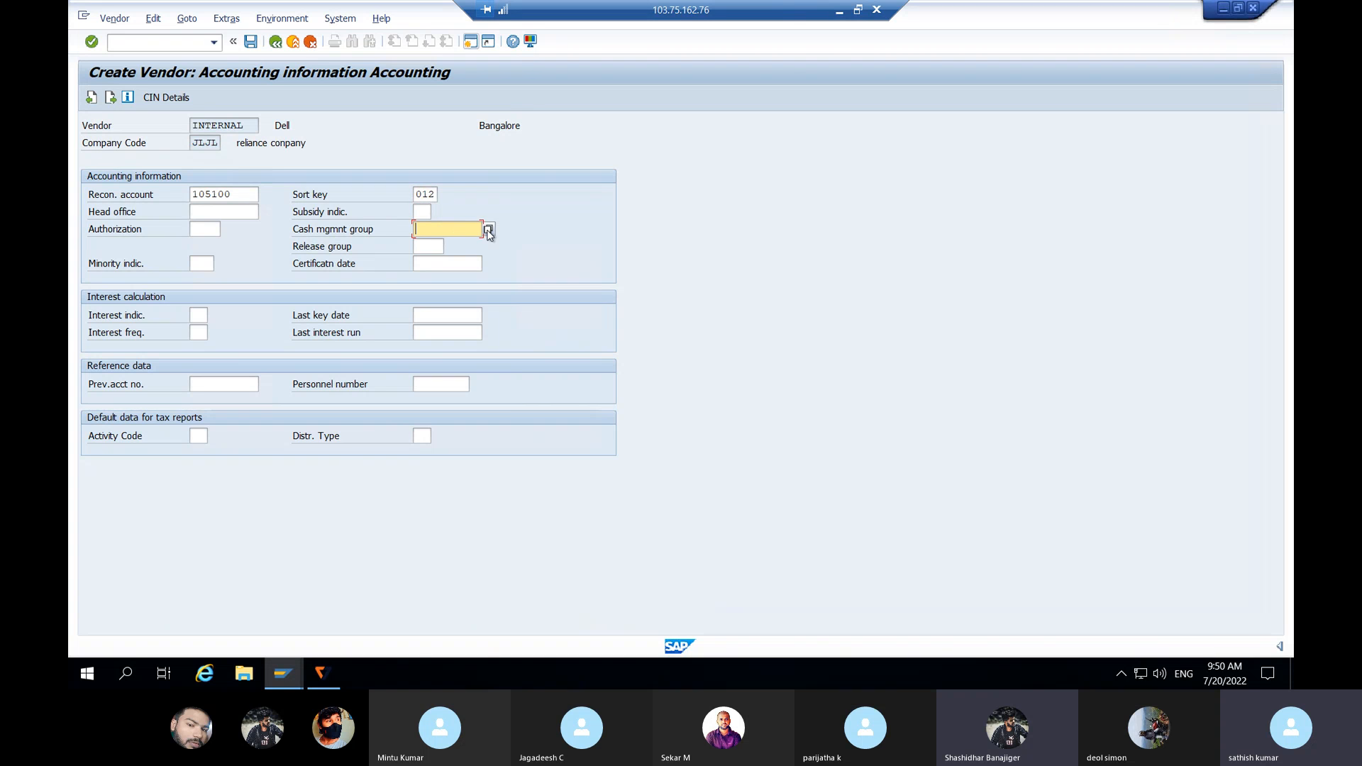
pyautogui.click(488, 228)
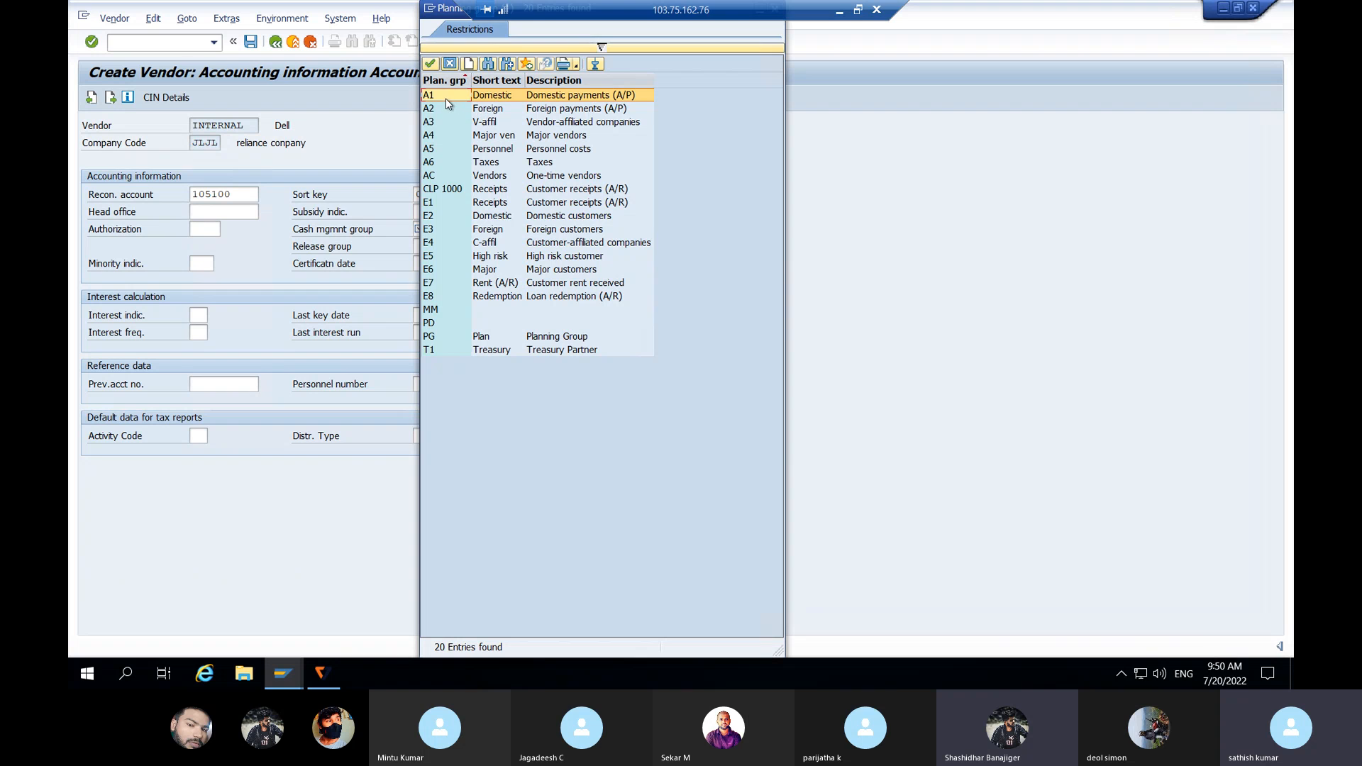
pyautogui.doubleClick(440, 95)
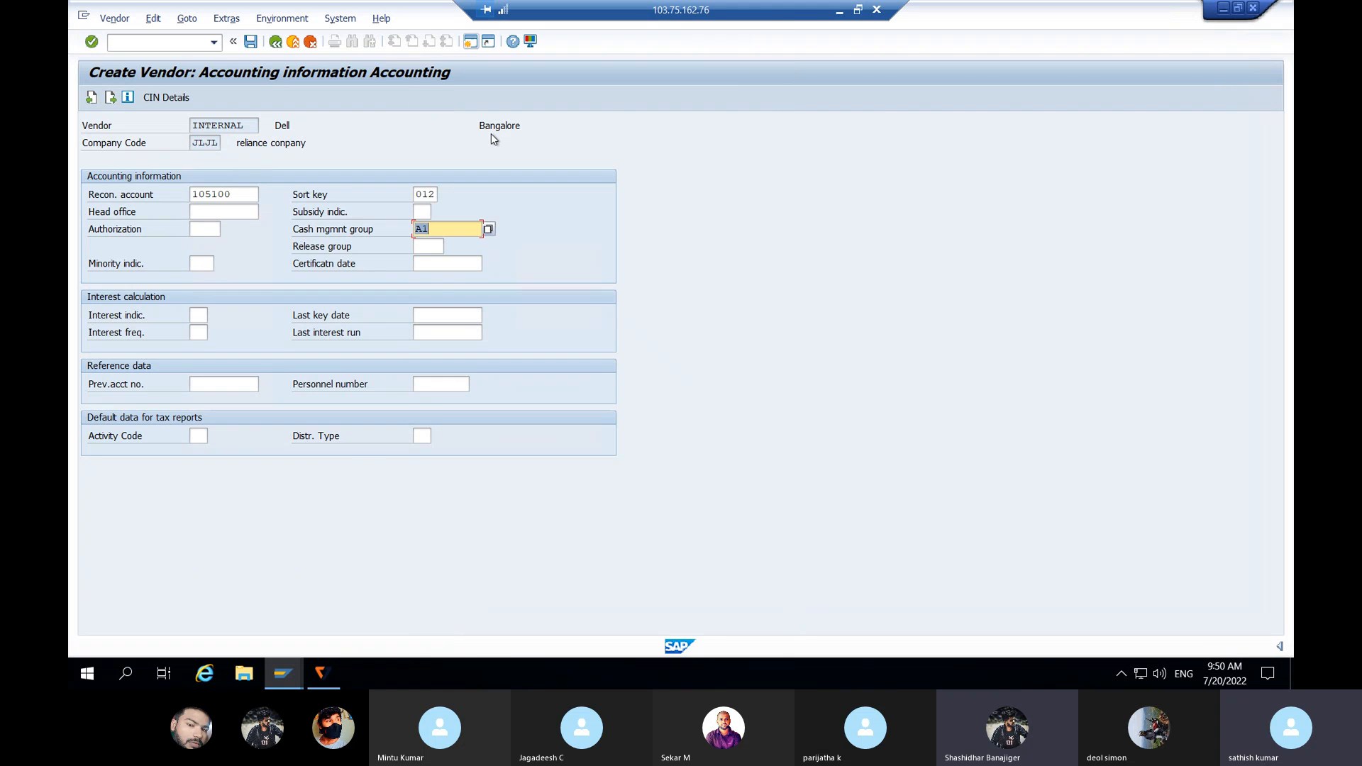
# Step: Choose payment terms 0001 (payable immediately) and continue to the withholding tax screen
pyautogui.press('Return')
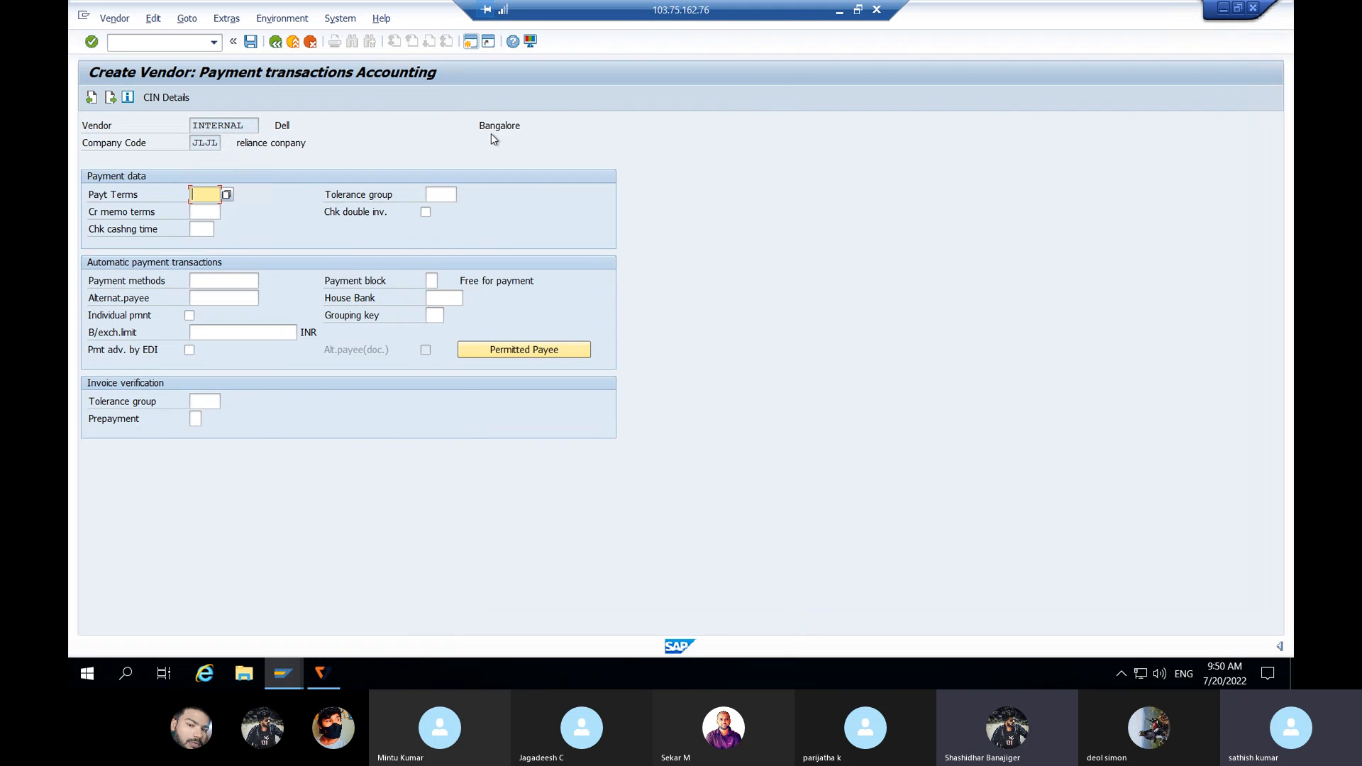
pyautogui.click(225, 197)
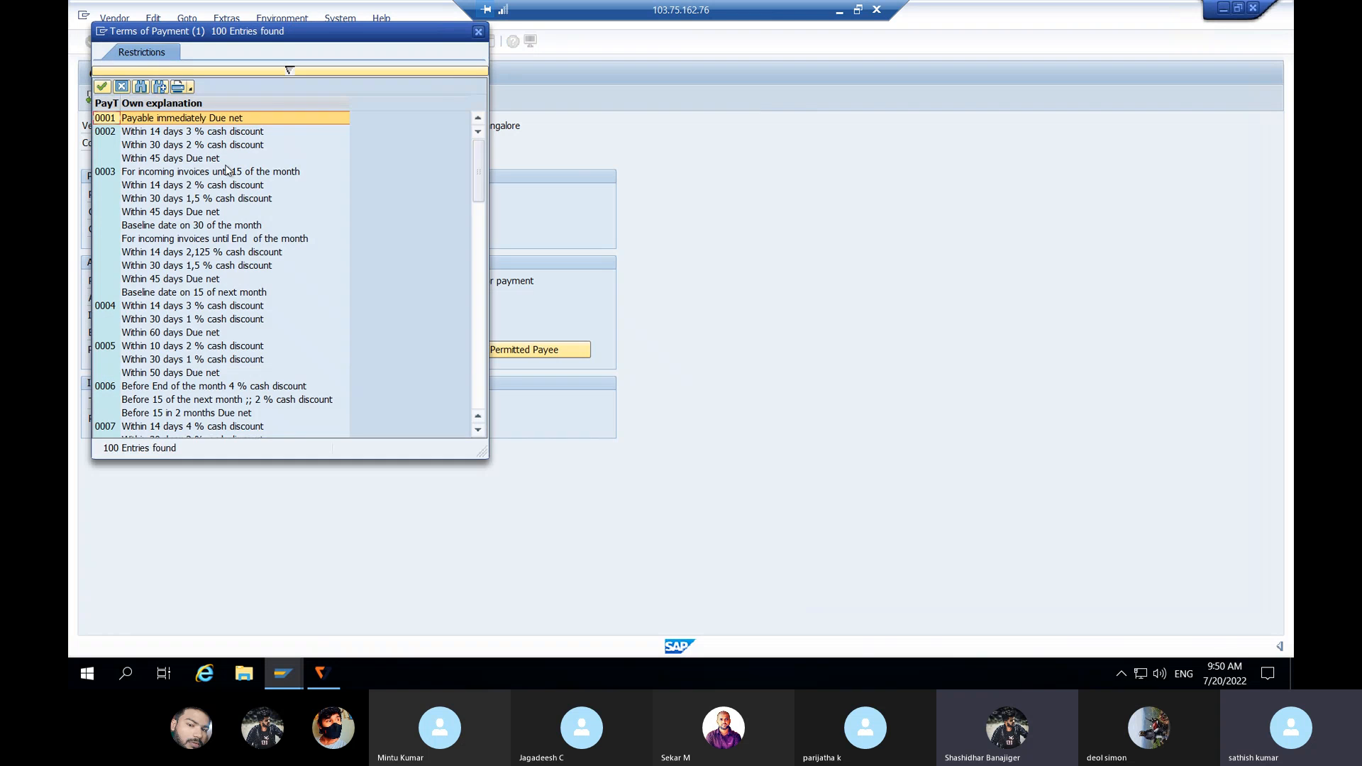
pyautogui.doubleClick(178, 118)
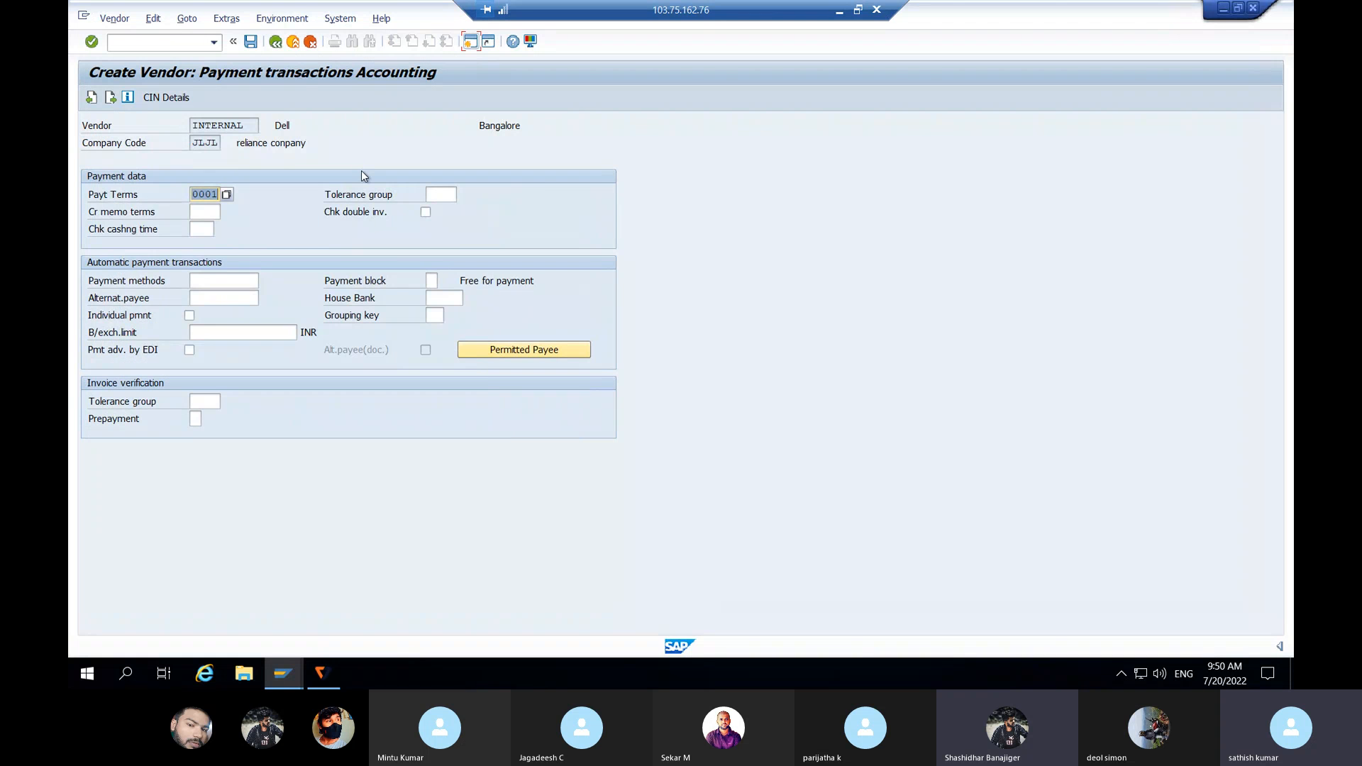
pyautogui.press('Return')
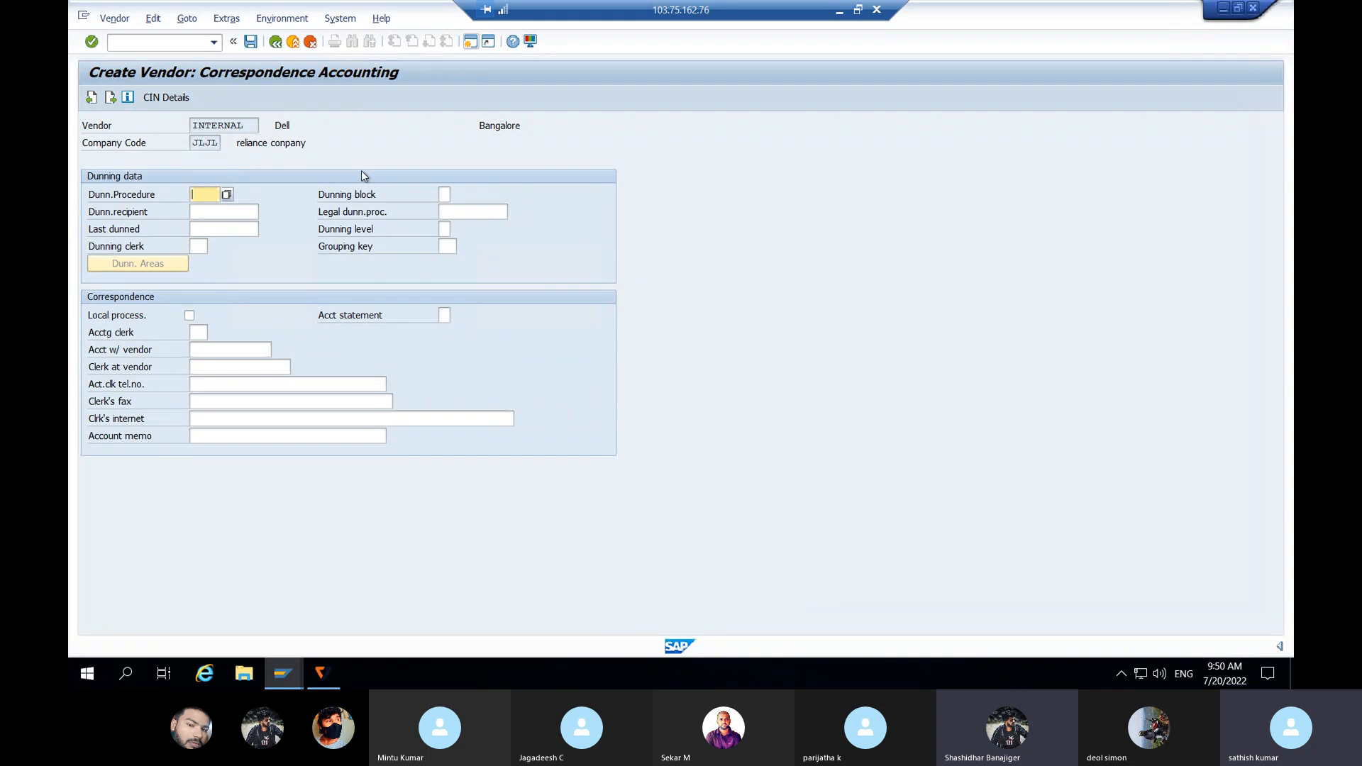
pyautogui.press('Return')
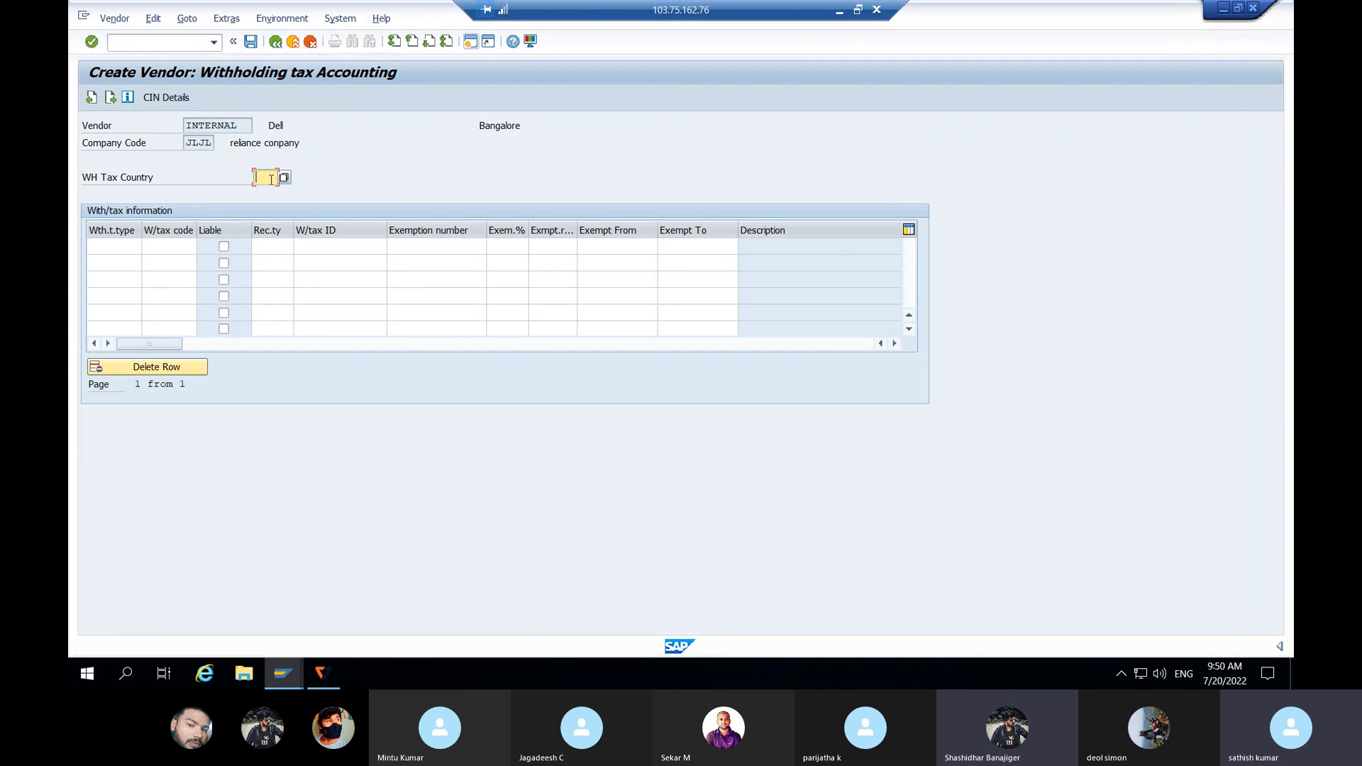
# Step: Enter withholding tax country IN with tax rows A1/A1 and B1/B1
pyautogui.write('IN')
pyautogui.click(117, 249)
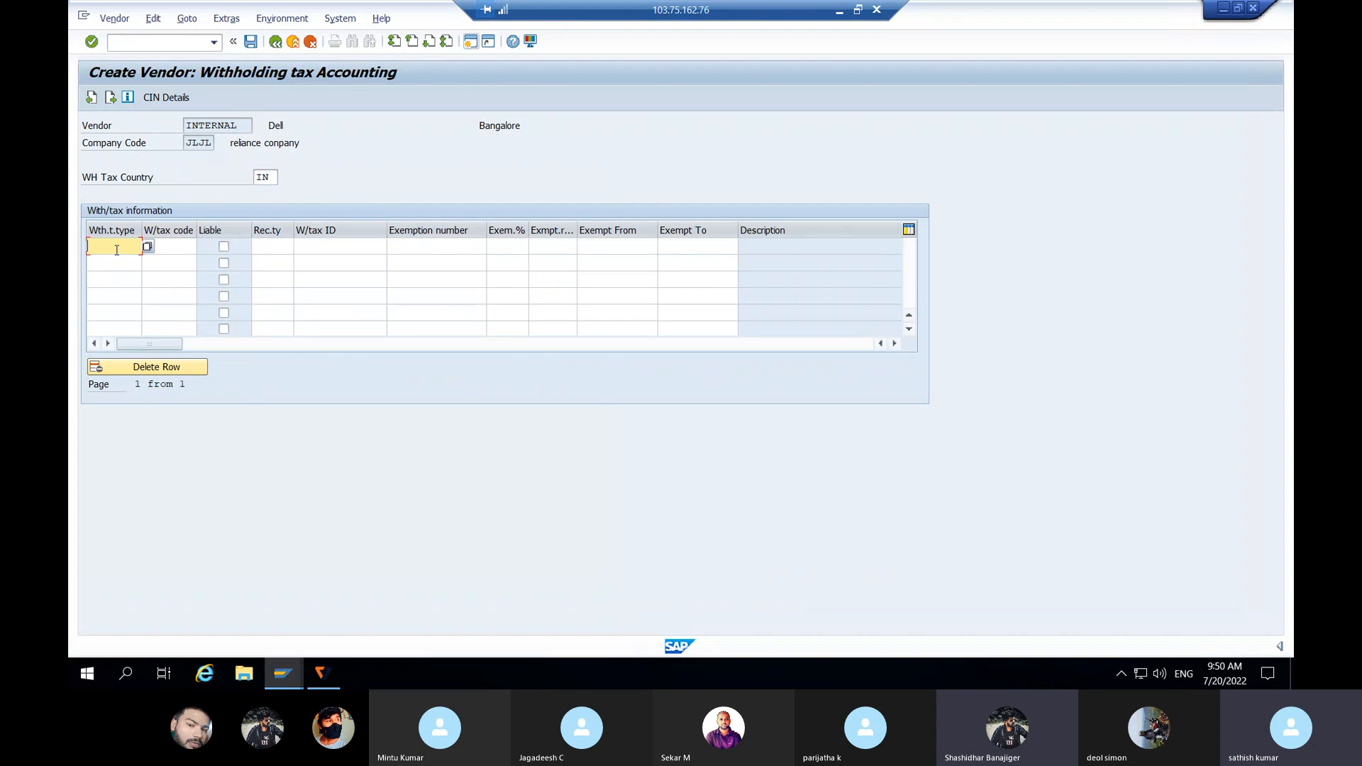
pyautogui.write('A1')
pyautogui.click(168, 251)
pyautogui.write('A1')
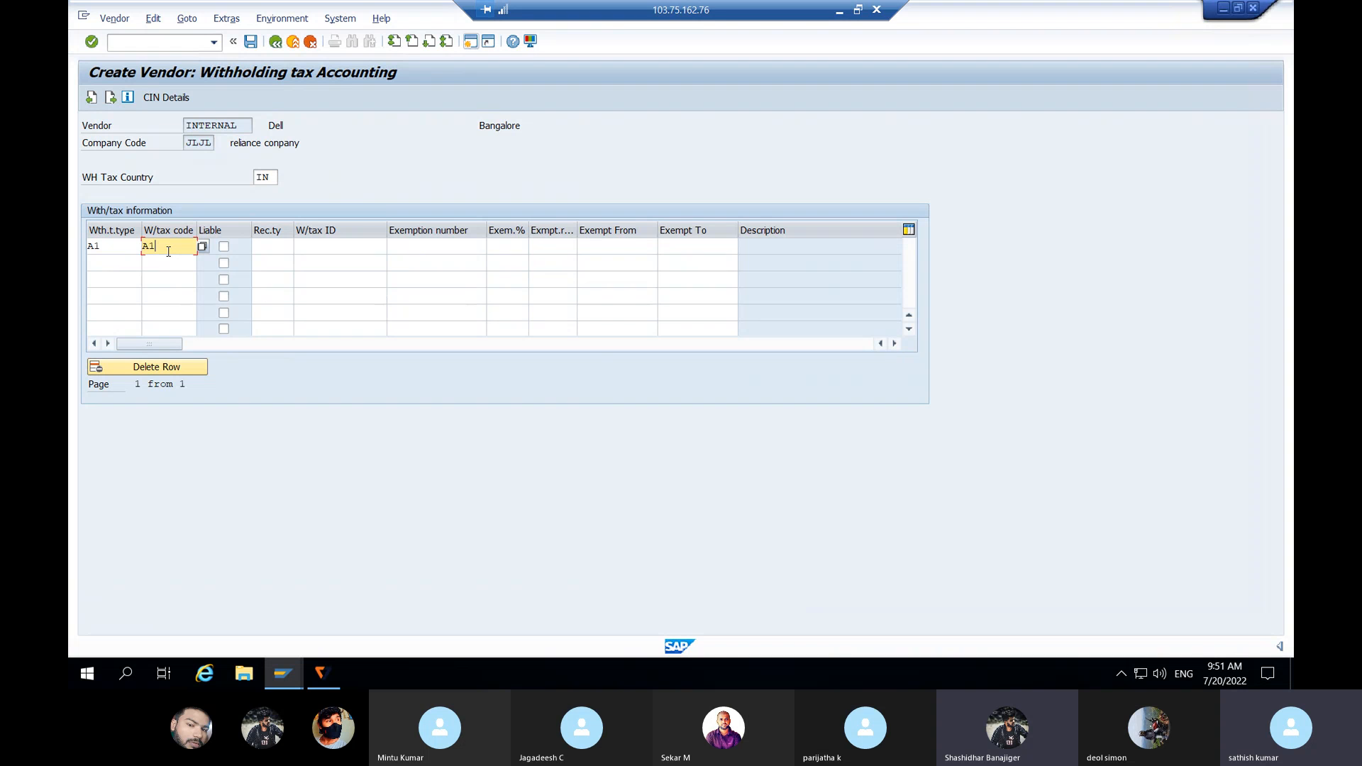
pyautogui.click(96, 268)
pyautogui.write('B1')
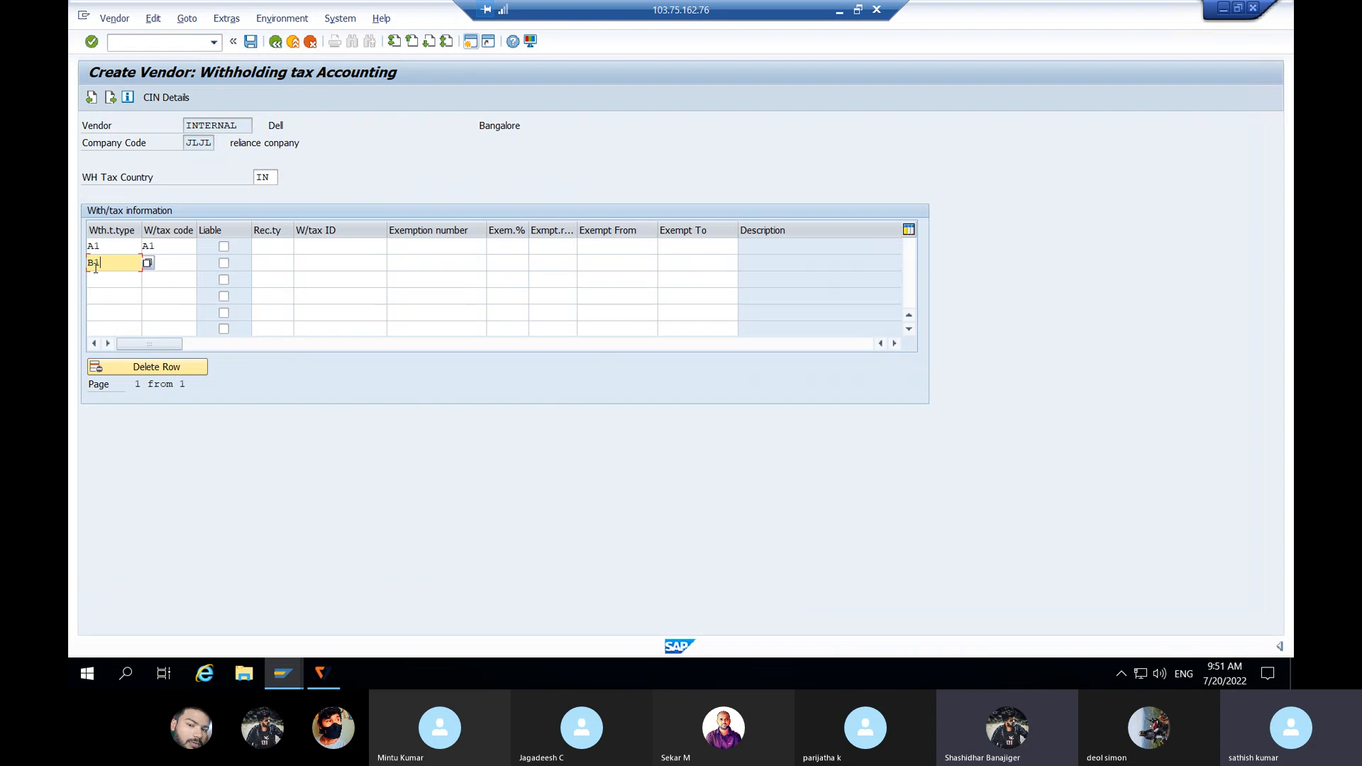
pyautogui.click(172, 268)
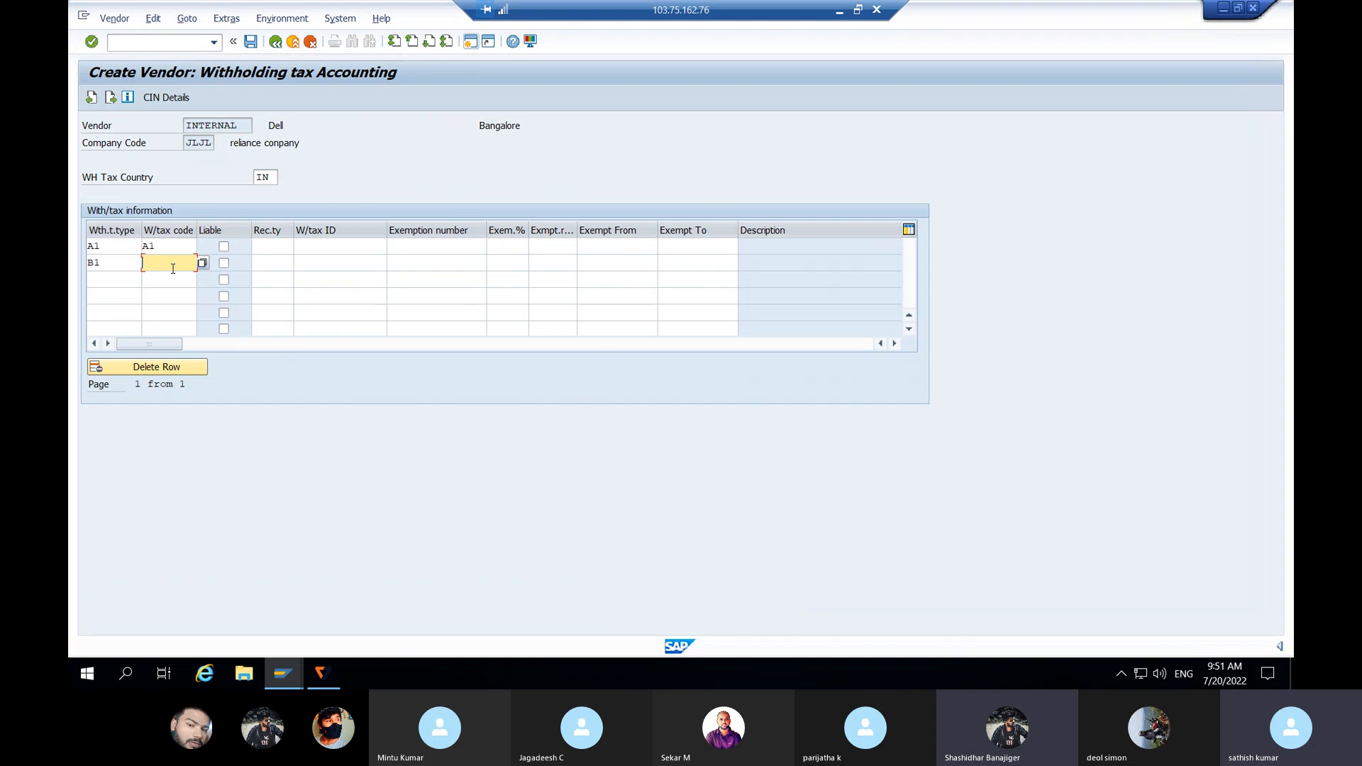
pyautogui.write('B1')
# Step: Mark both withholding tax types as liable and save the vendor
pyautogui.click(223, 247)
pyautogui.click(223, 263)
pyautogui.click(252, 41)
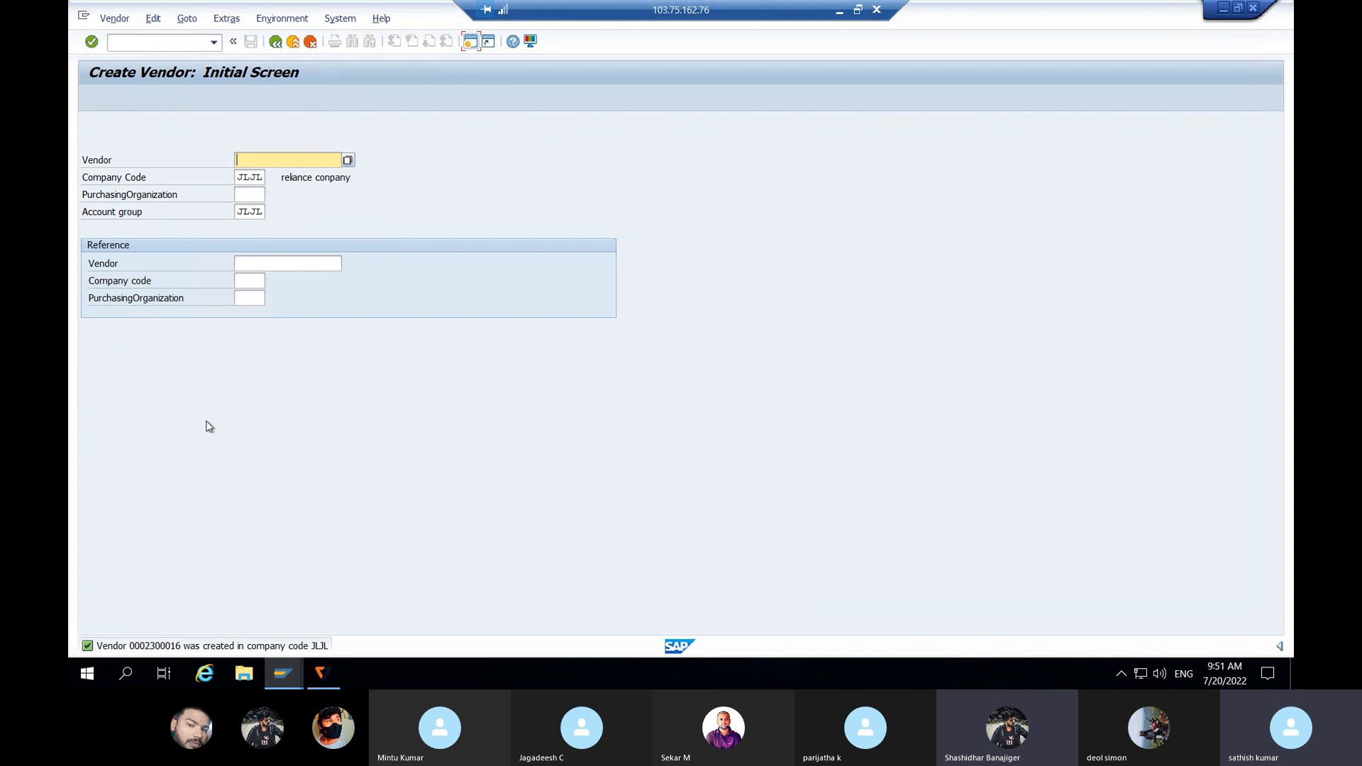
# Step: Start vendor invoice entry via /NF-60 with document and posting date 01.05.2021
pyautogui.click(128, 41)
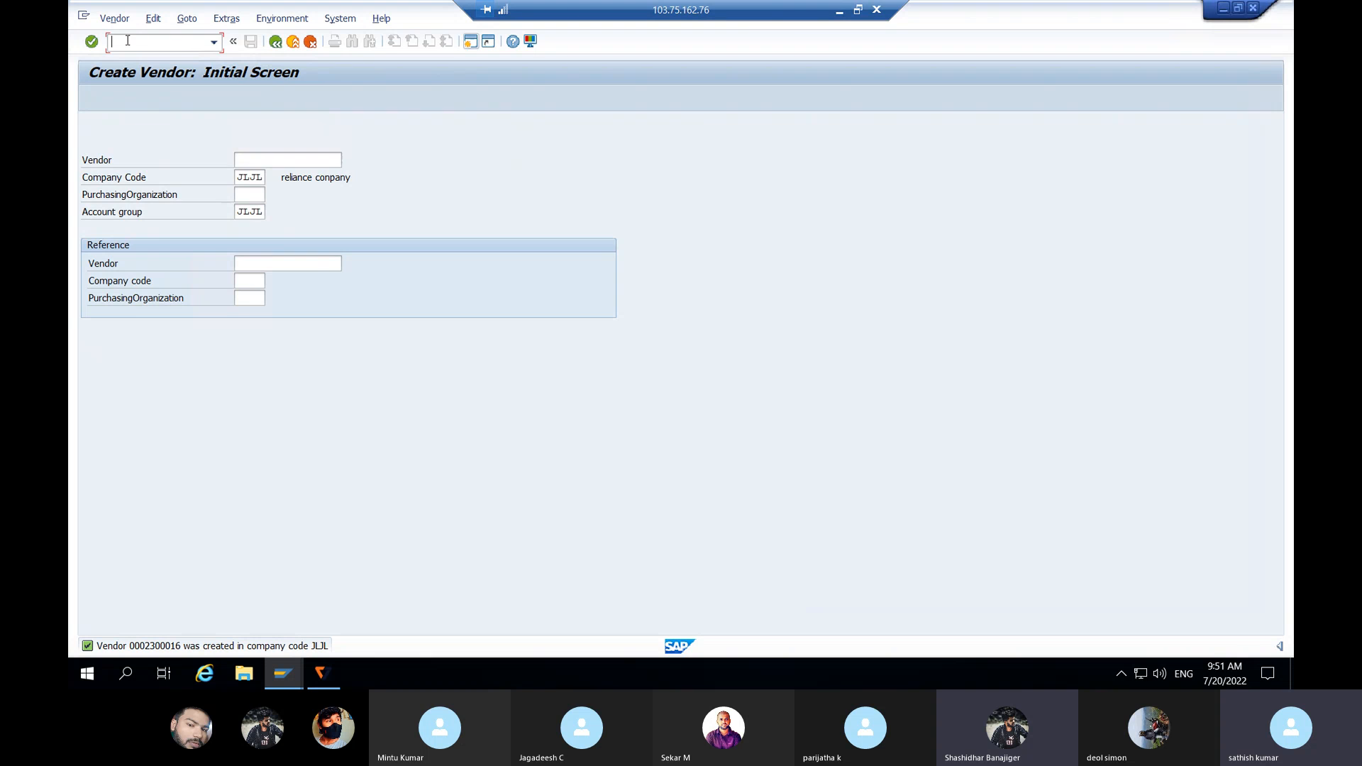
pyautogui.write('/NF-')
pyautogui.write('60')
pyautogui.press('Return')
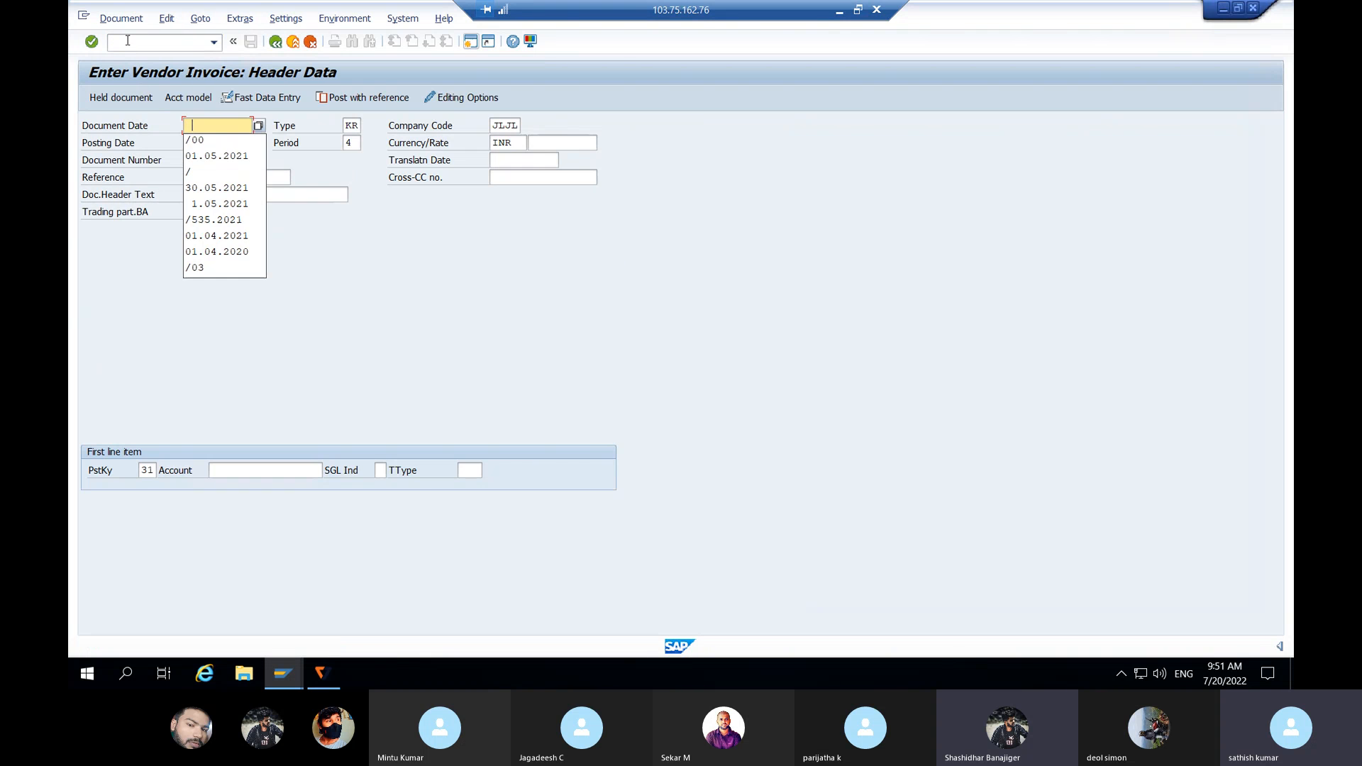
pyautogui.click(207, 156)
pyautogui.click(223, 142)
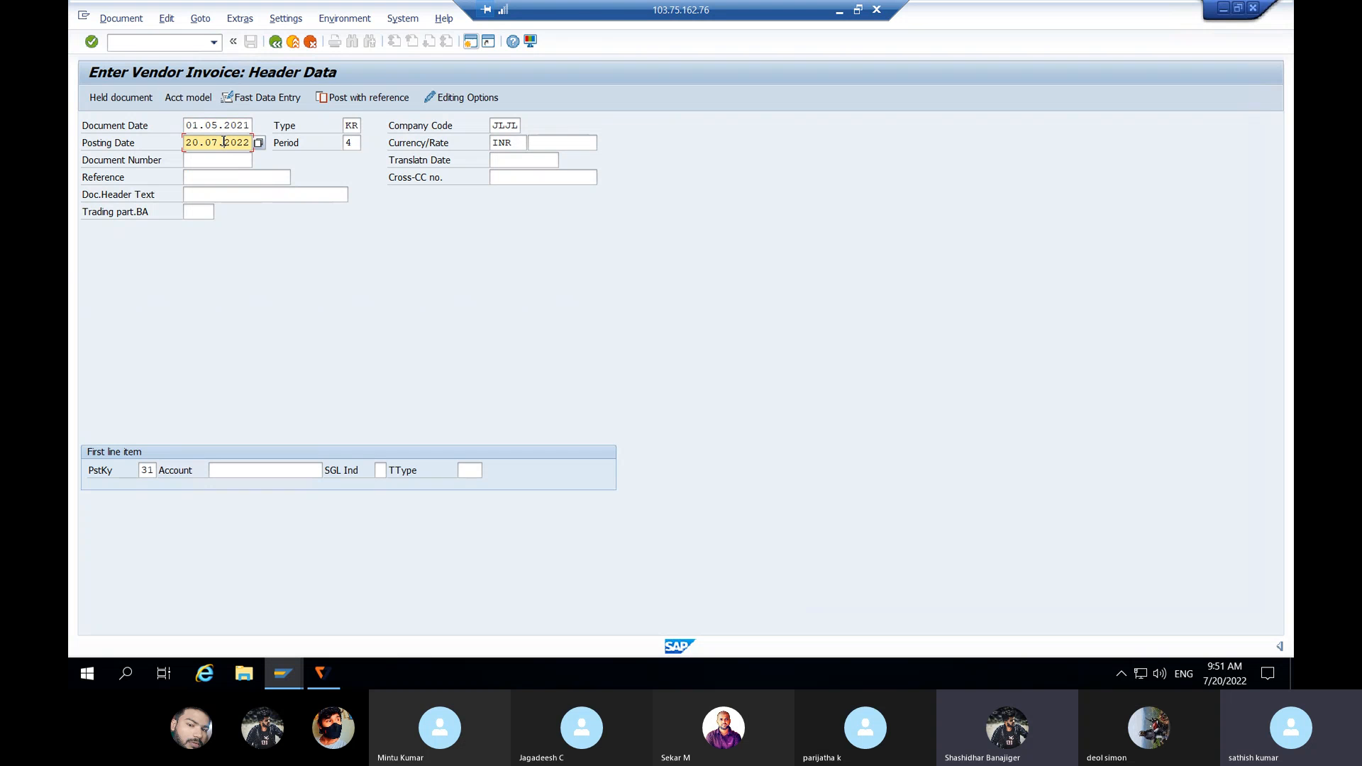
pyautogui.press('BackSpace')
pyautogui.press('BackSpace')
pyautogui.press('BackSpace')
pyautogui.press('BackSpace')
pyautogui.press('BackSpace')
pyautogui.press('BackSpace')
pyautogui.press('BackSpace')
pyautogui.press('BackSpace')
pyautogui.press('BackSpace')
pyautogui.press('BackSpace')
pyautogui.click(228, 158)
# Step: Set the first line item's account to Dell's vendor number 2300016
pyautogui.click(308, 469)
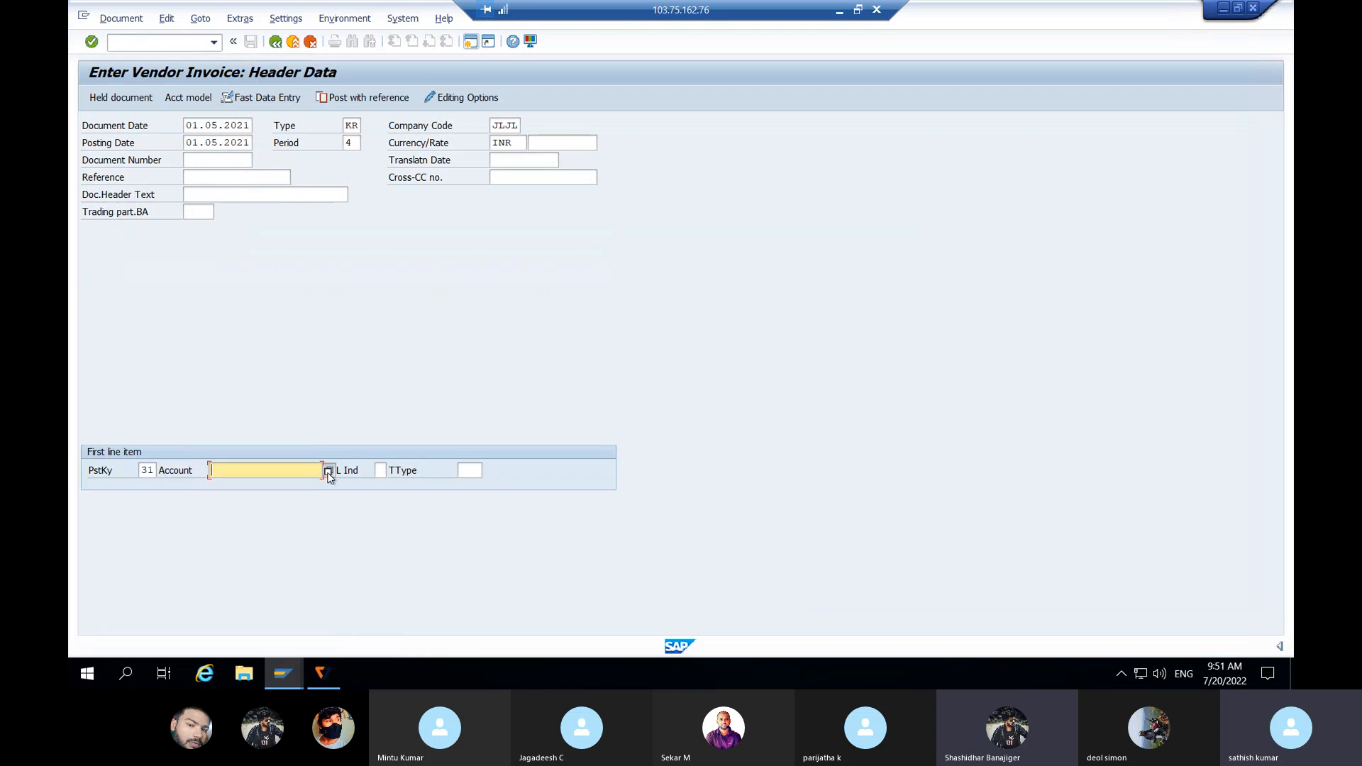
pyautogui.click(328, 471)
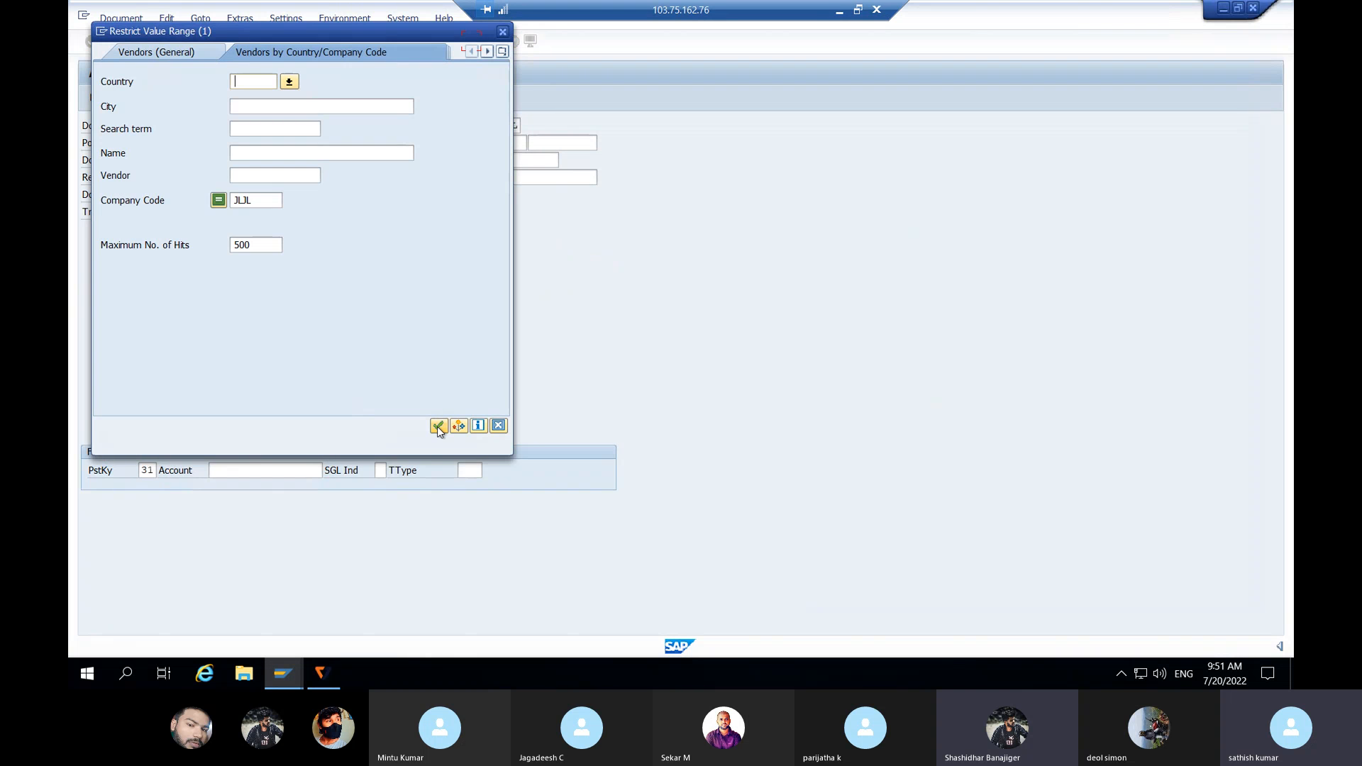
pyautogui.click(439, 427)
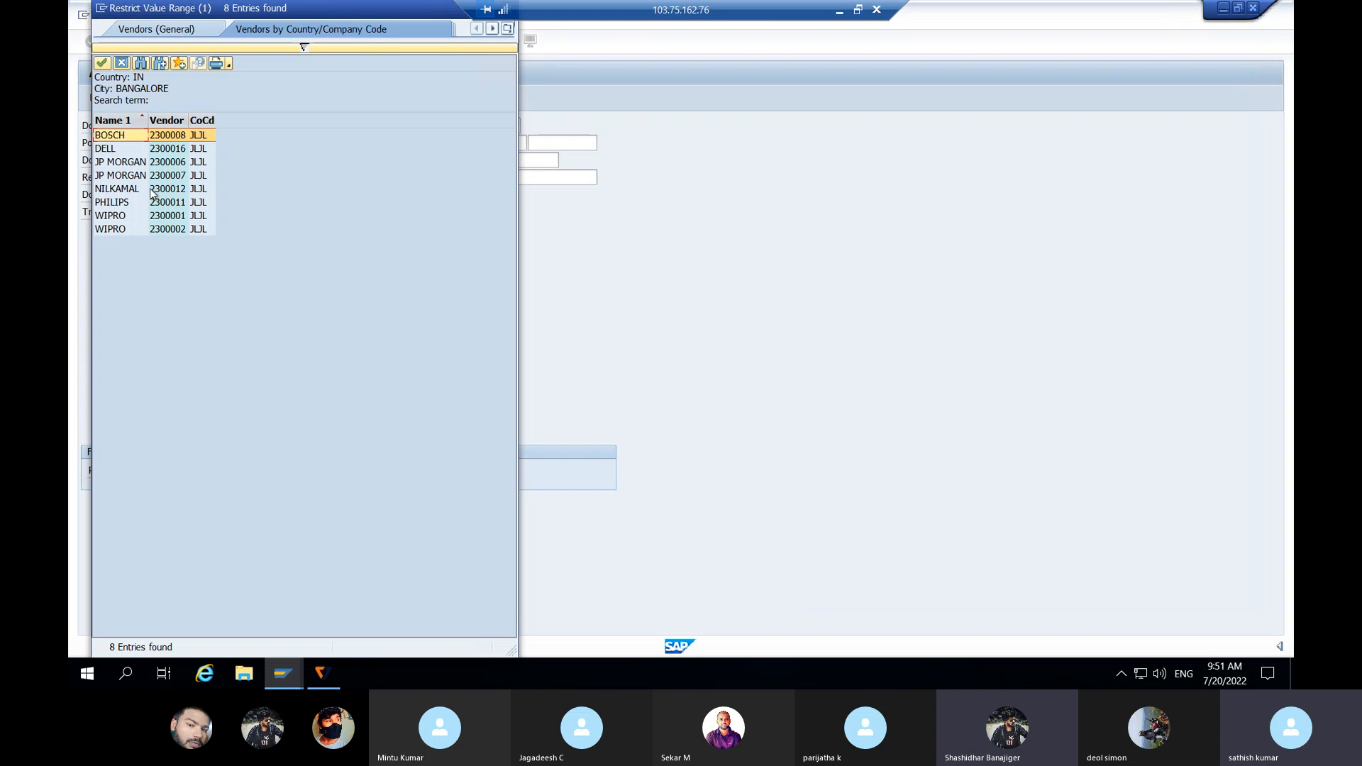
pyautogui.click(117, 151)
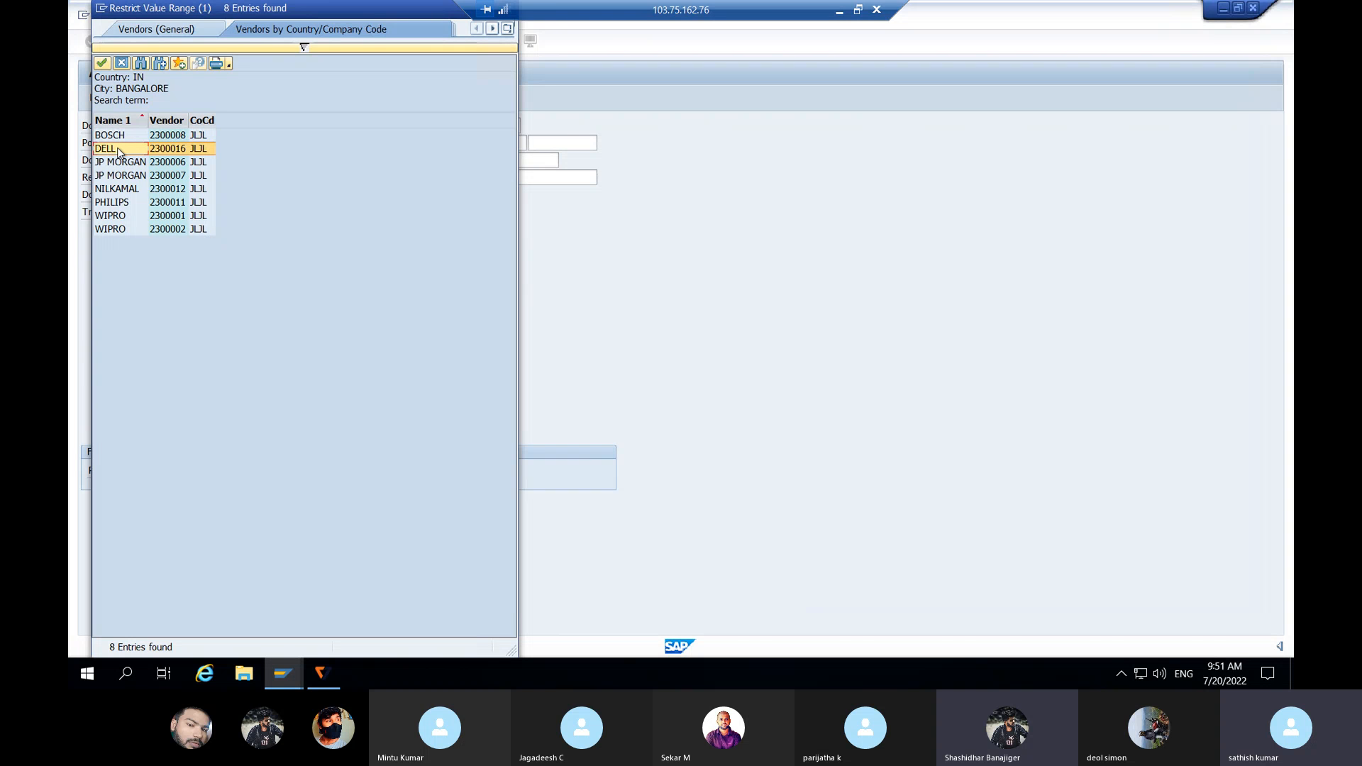
pyautogui.doubleClick(120, 150)
pyautogui.press('Return')
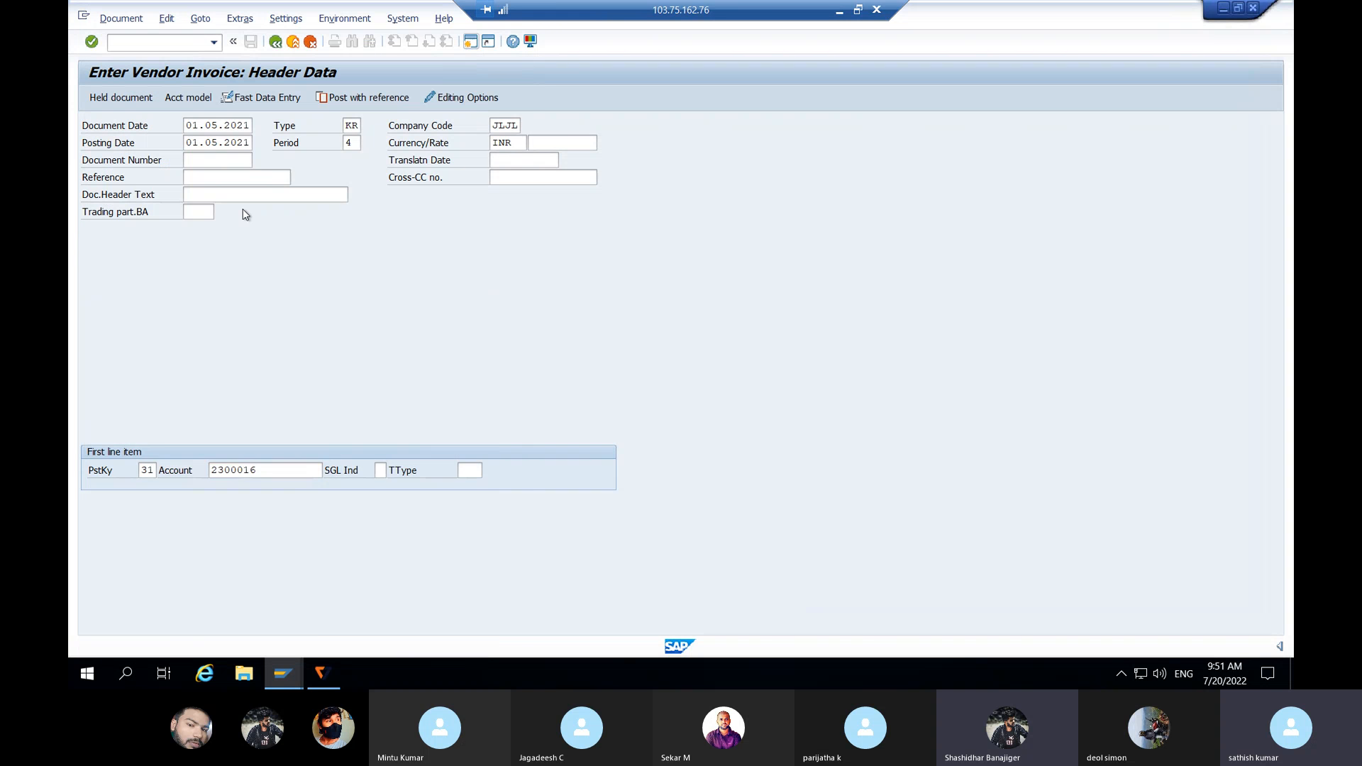
# Step: Enter 10000 as the amount on the Dell vendor item
pyautogui.press('Return')
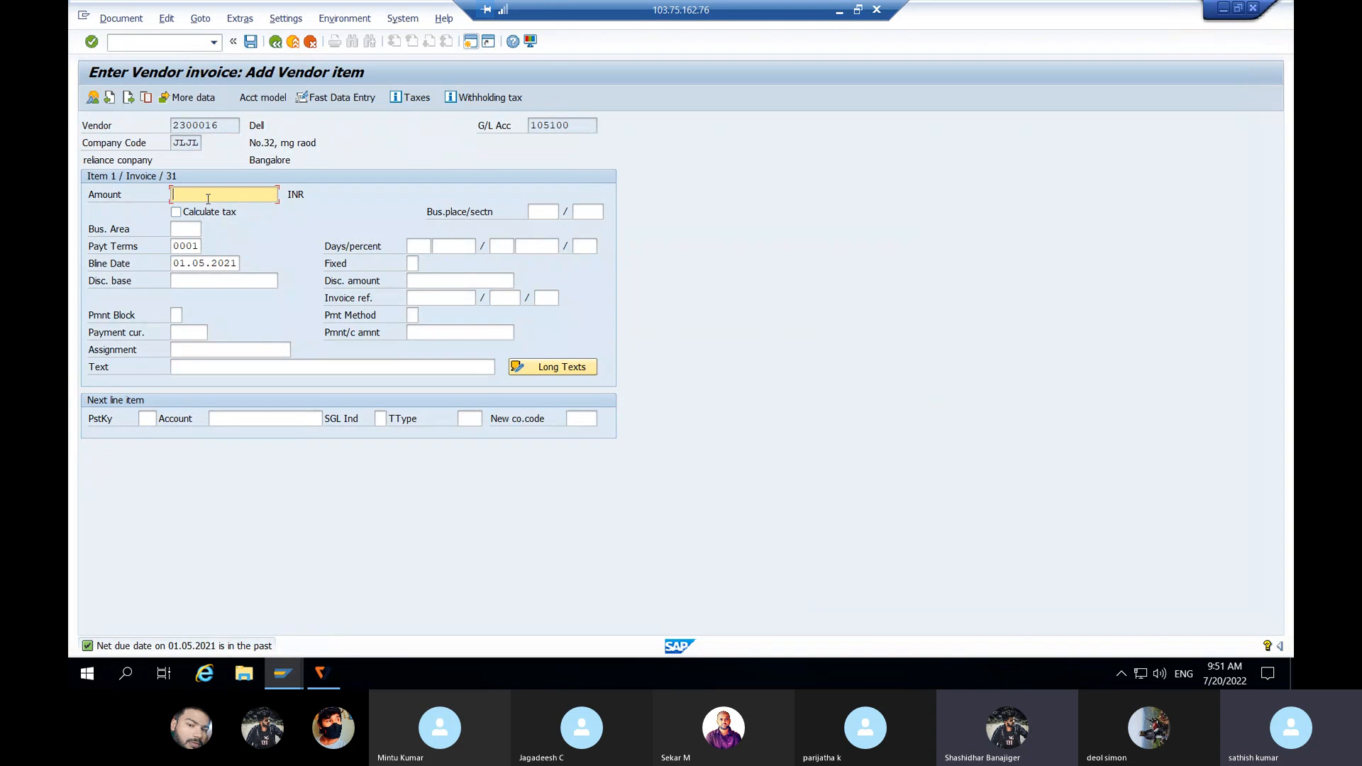
pyautogui.write('10000')
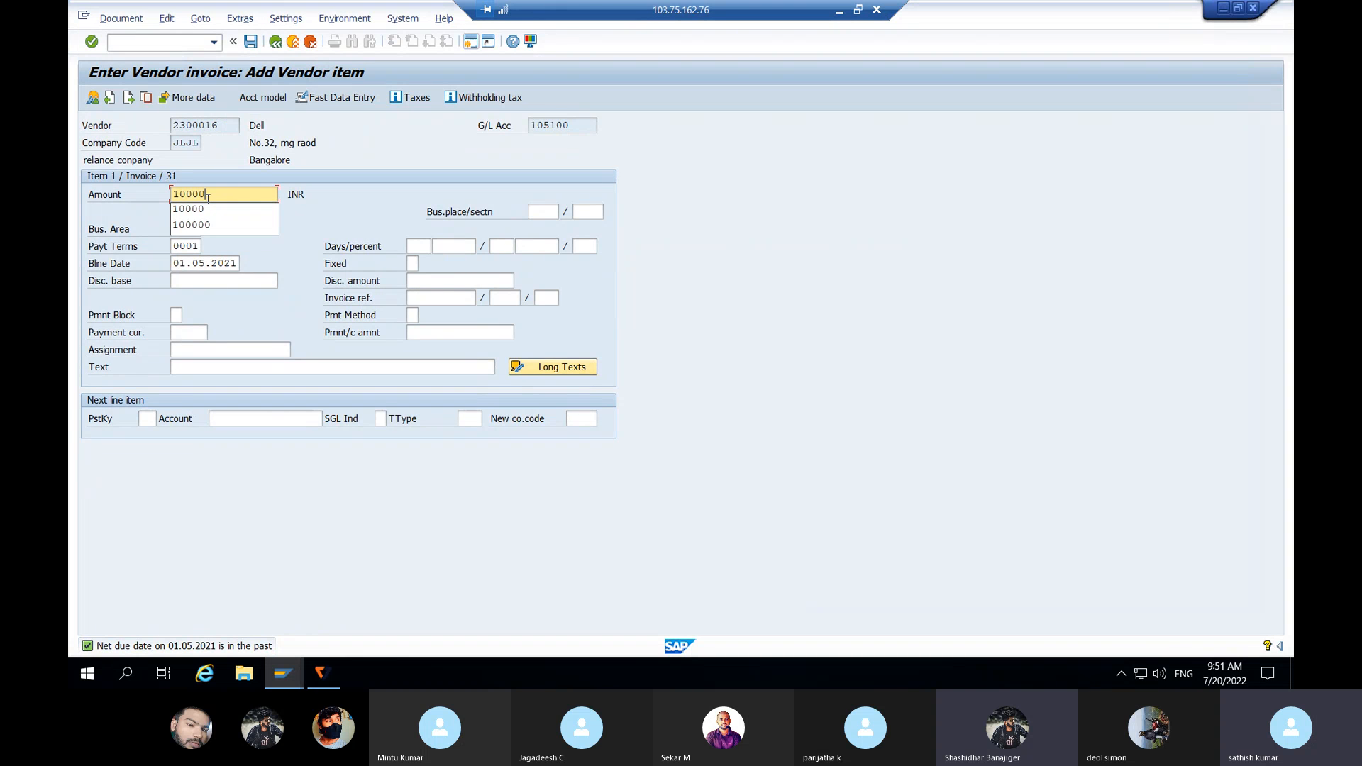
pyautogui.click(306, 210)
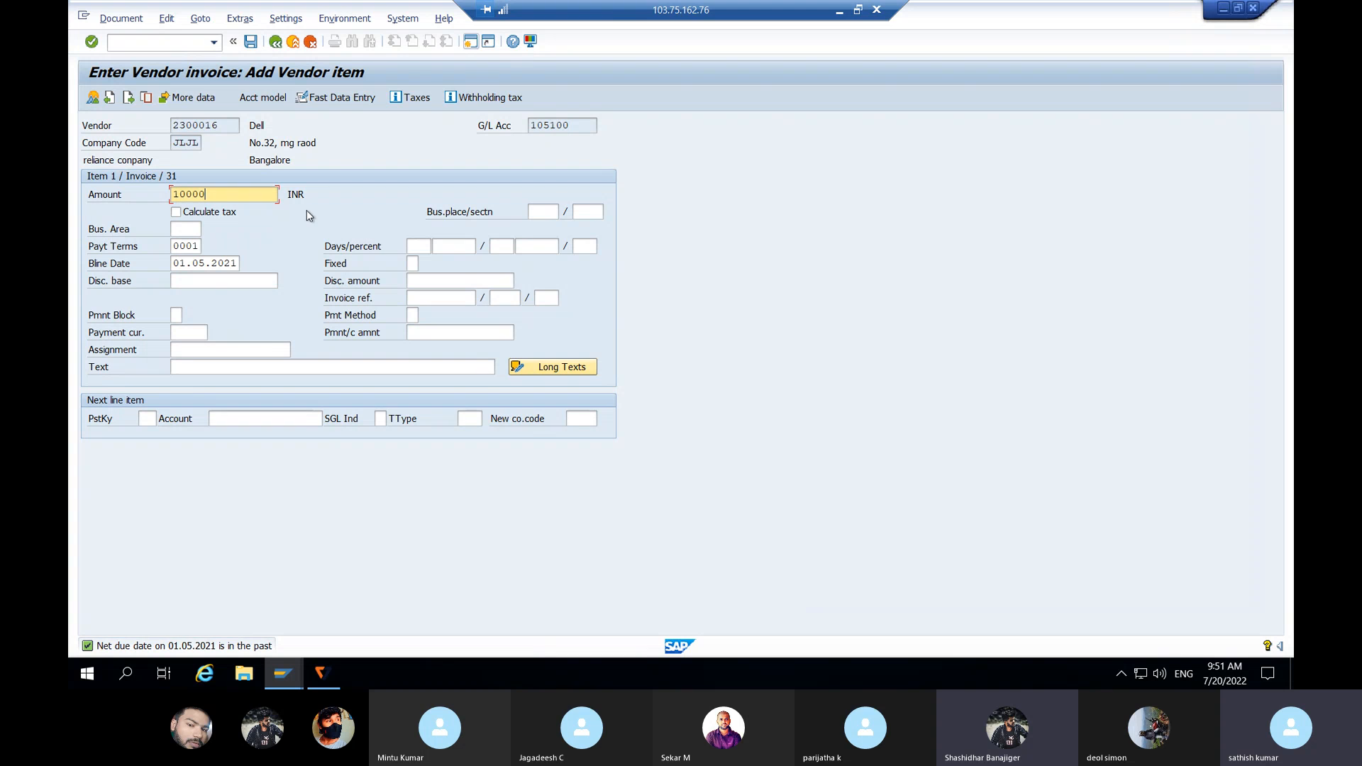
pyautogui.click(213, 369)
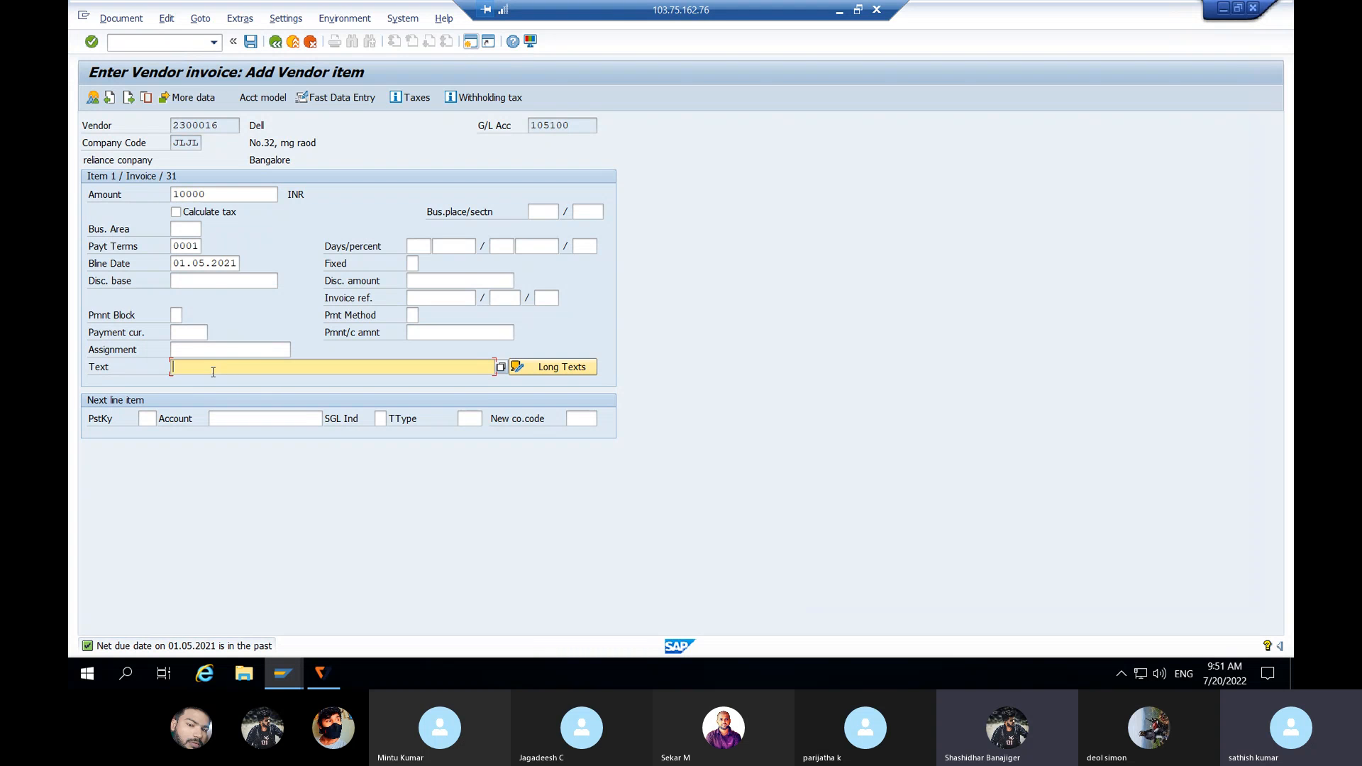
pyautogui.click(224, 195)
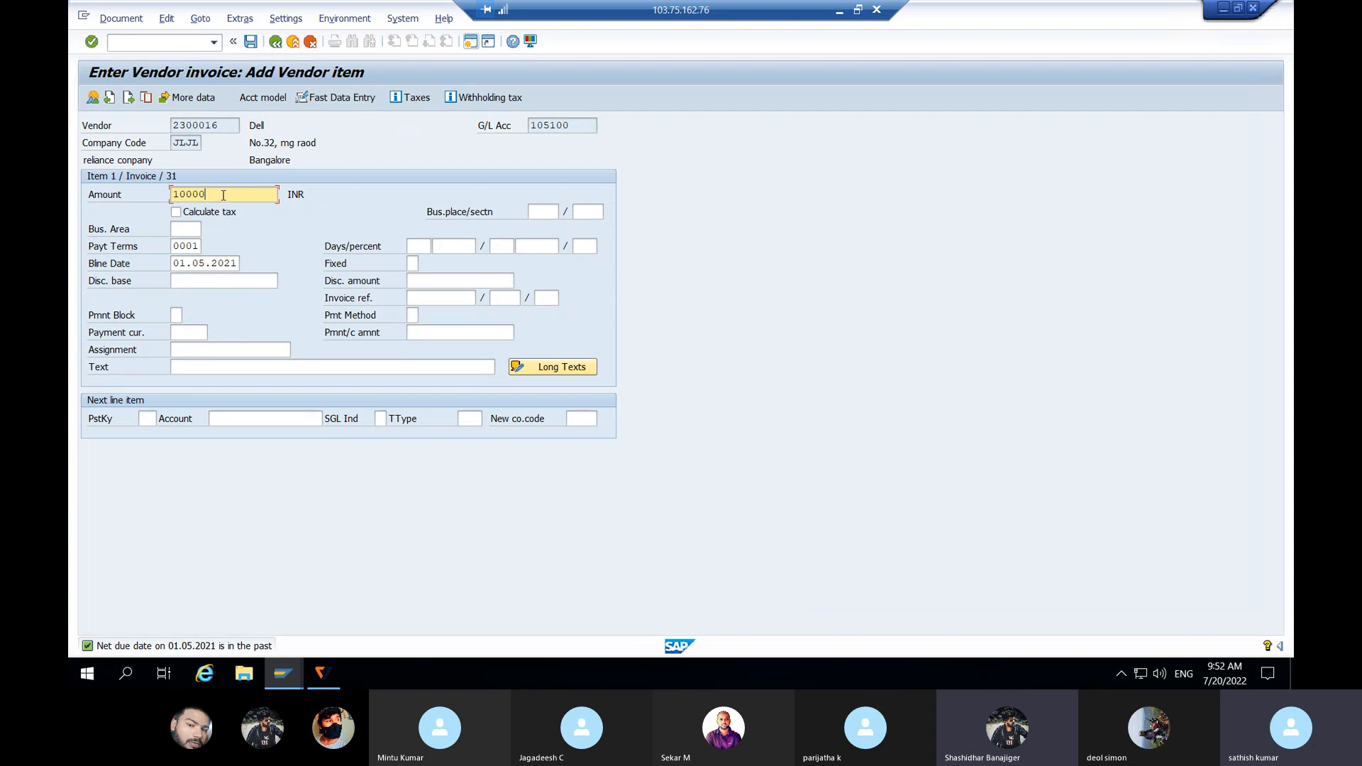
pyautogui.press('Return')
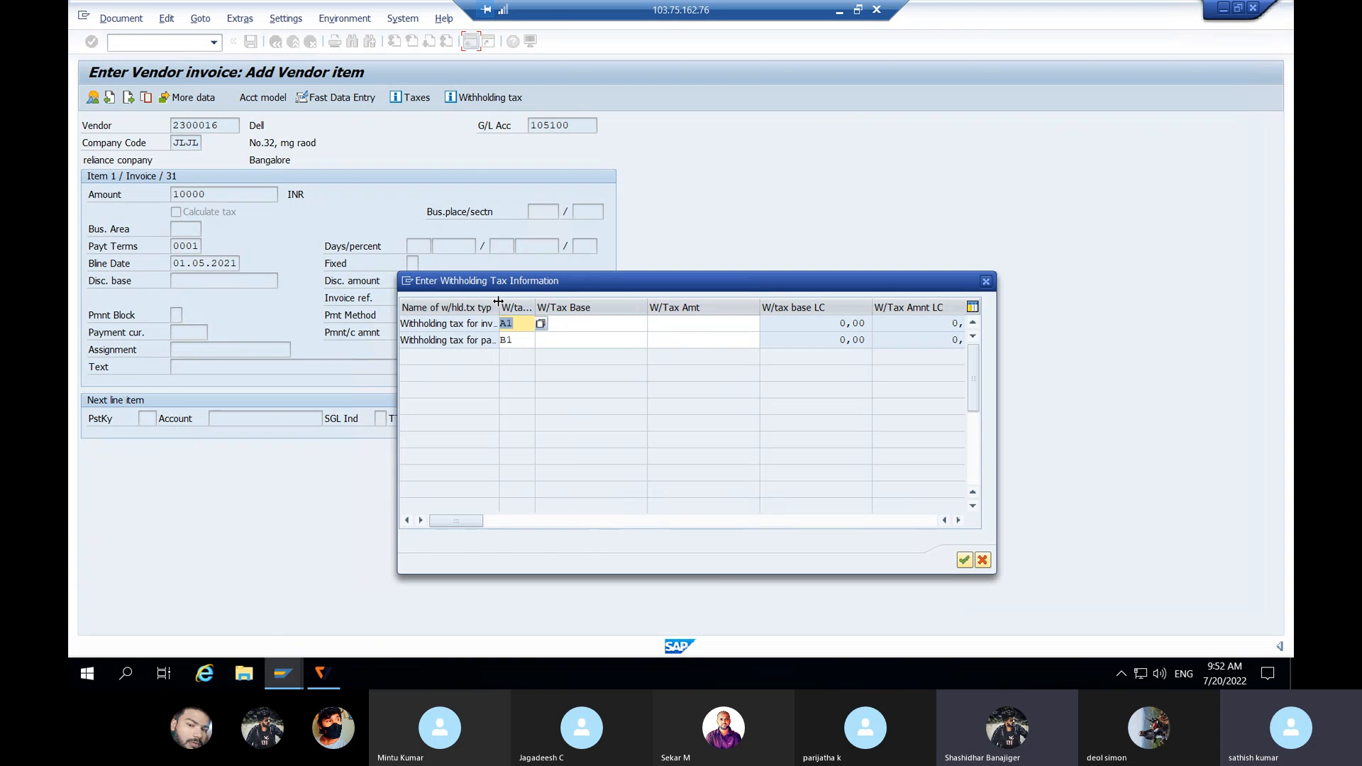
# Step: Record withholding tax base 10000 for type A1 and confirm the tax details
pyautogui.moveTo(499, 302); pyautogui.dragTo(567, 303)
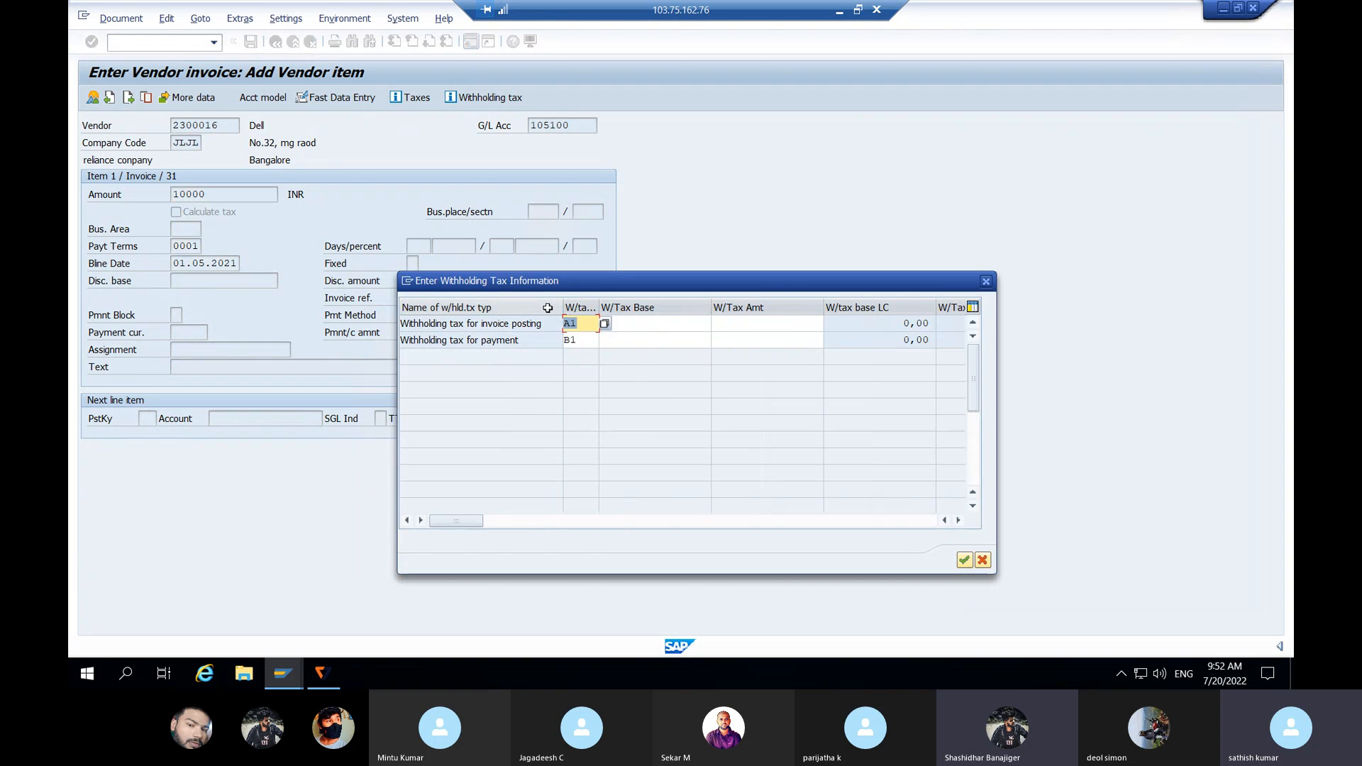
pyautogui.click(526, 324)
pyautogui.click(511, 343)
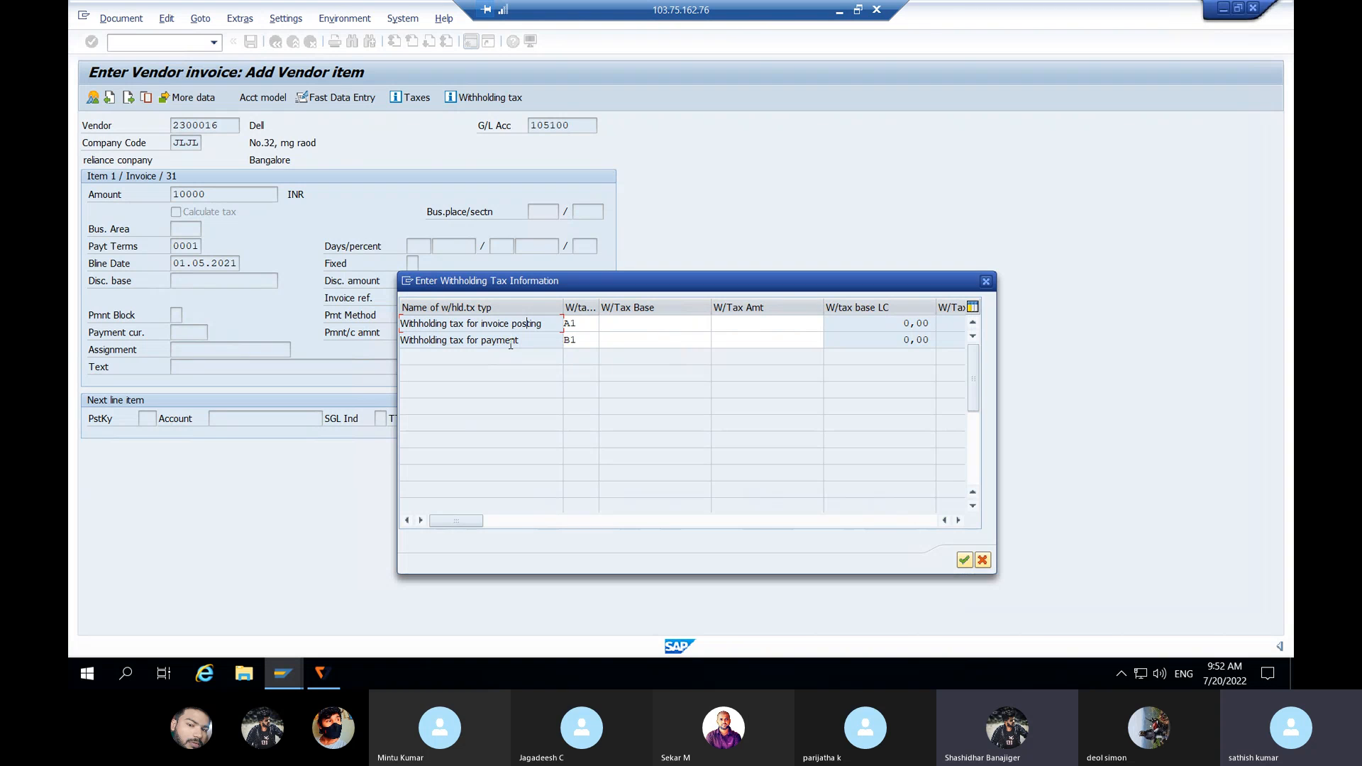
pyautogui.click(608, 324)
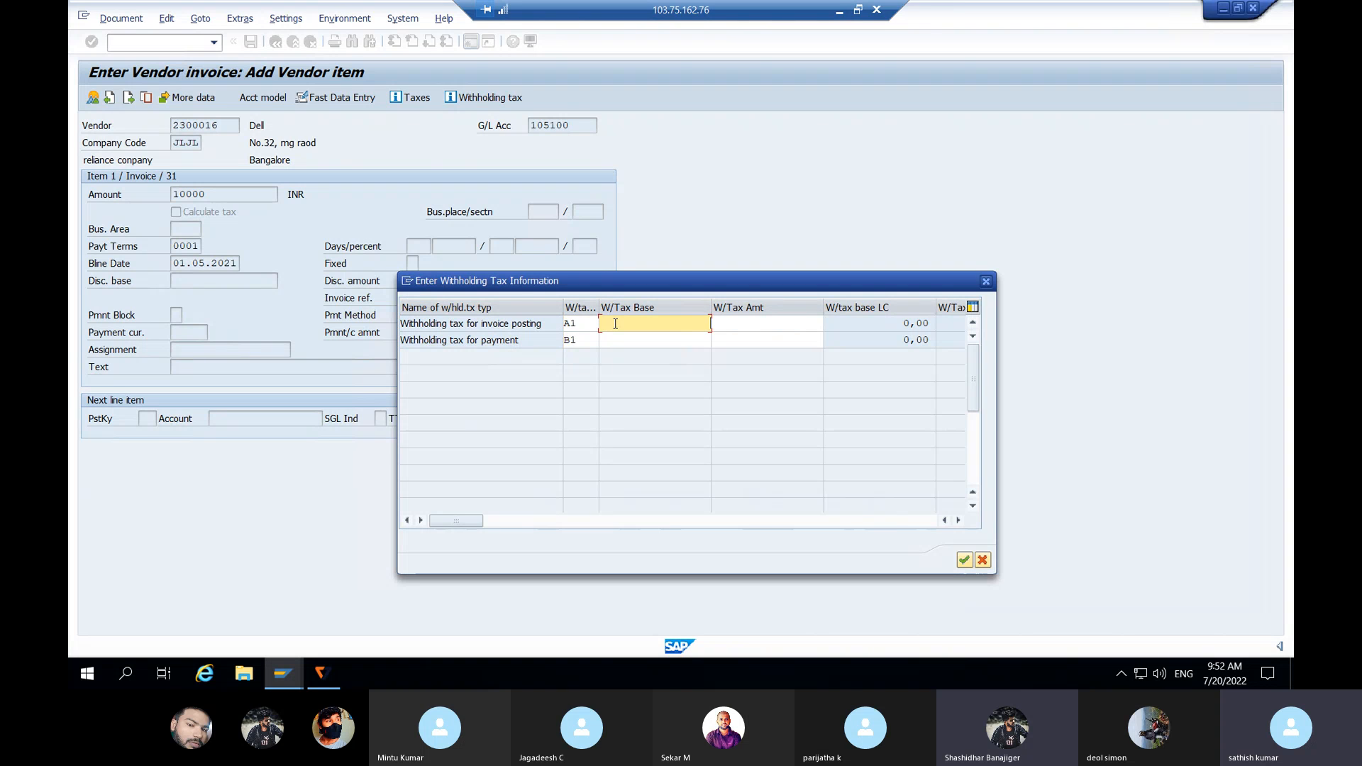
pyautogui.write('10000')
pyautogui.click(621, 340)
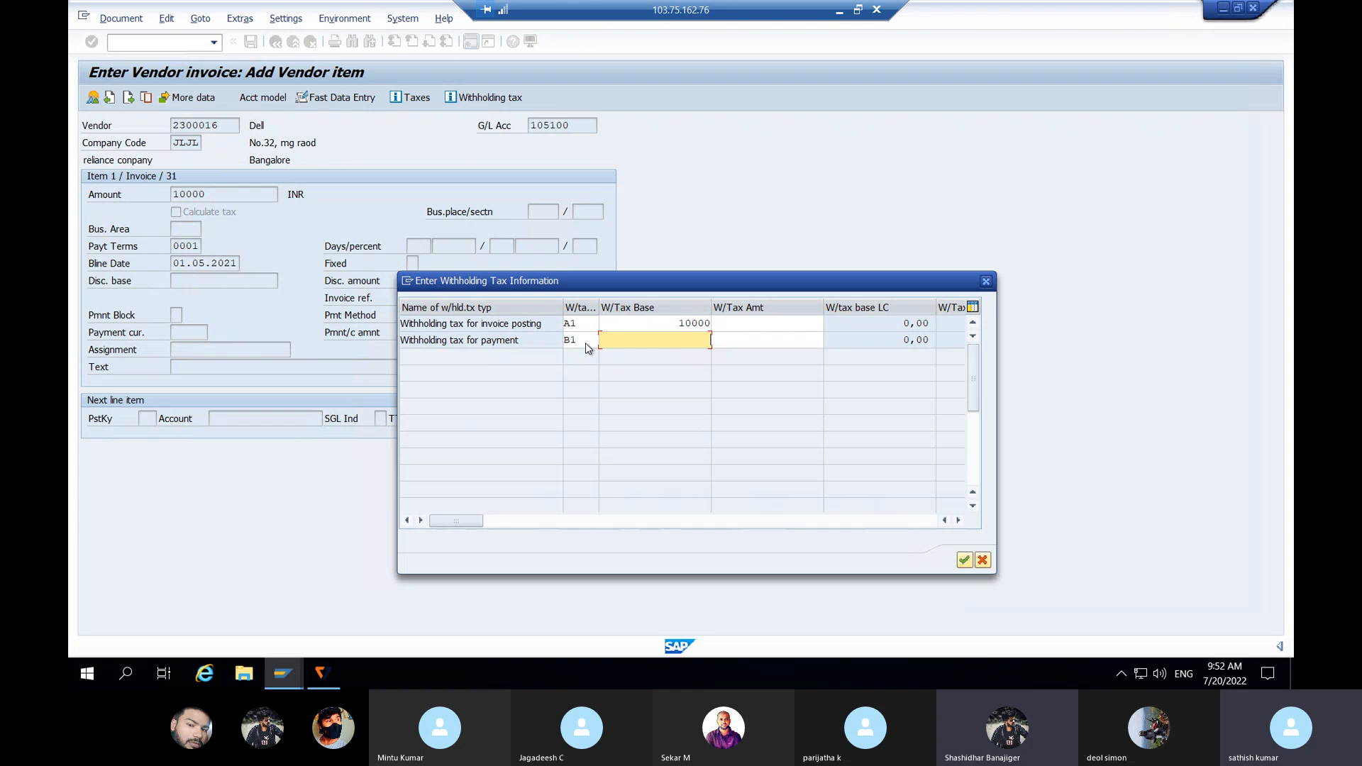
pyautogui.click(964, 562)
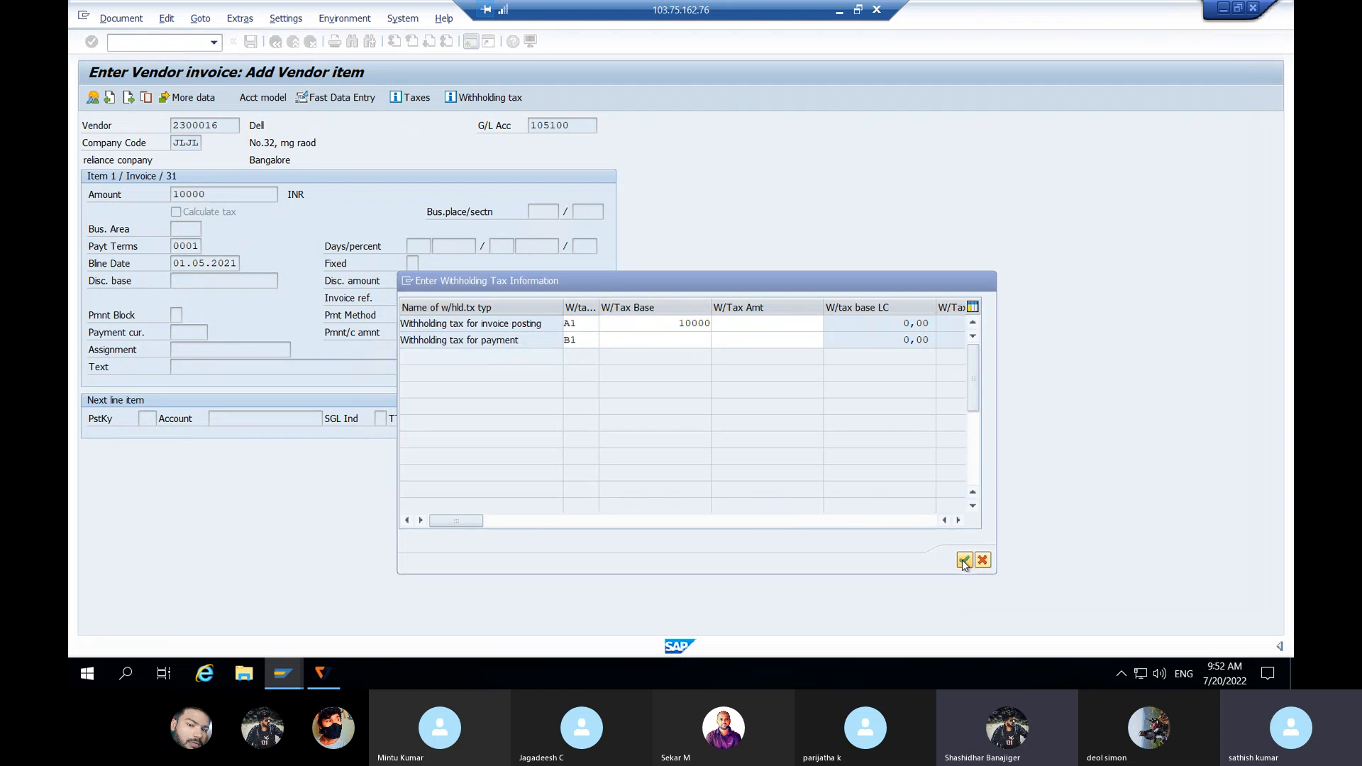
# Step: Set the vendor item text to TESTING
pyautogui.click(186, 366)
pyautogui.write('T')
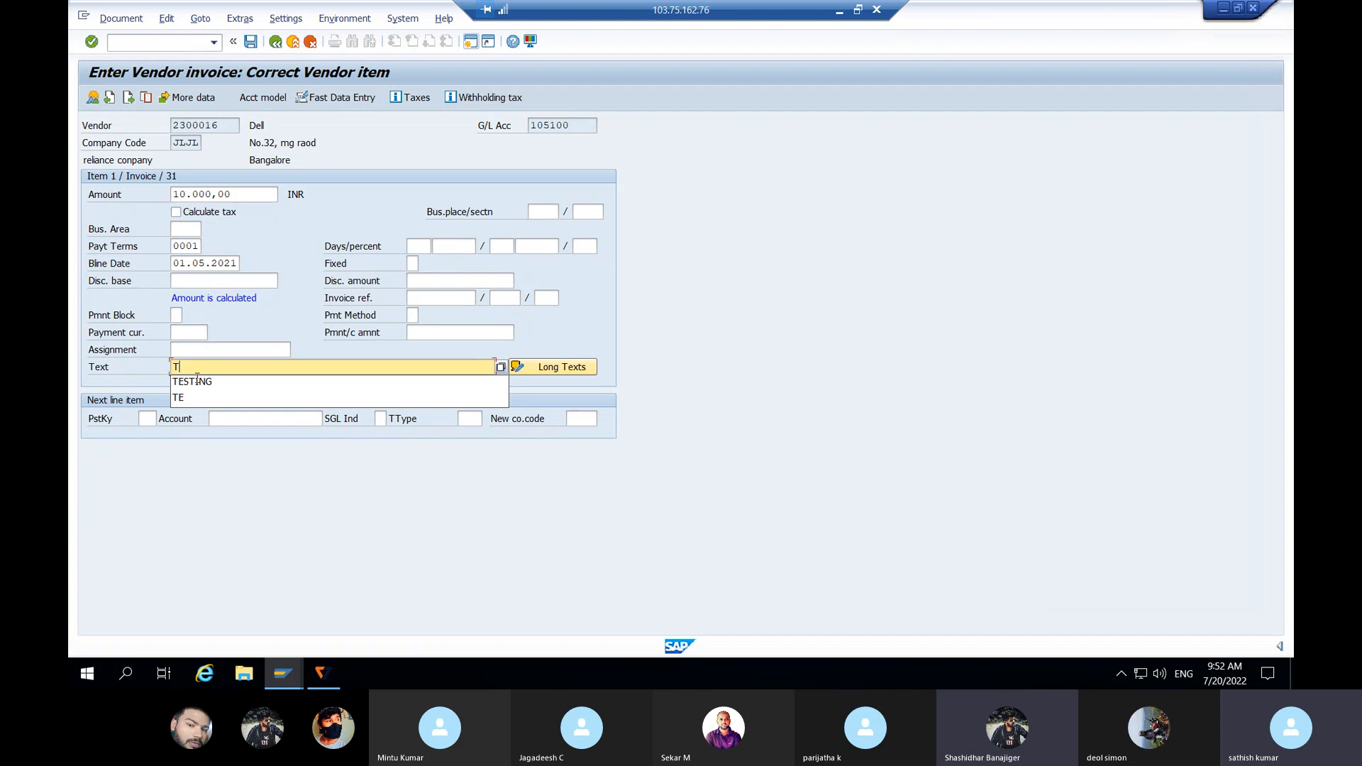
pyautogui.click(196, 381)
# Step: Add a posting key 40 debit line for purchase account 400001
pyautogui.click(148, 418)
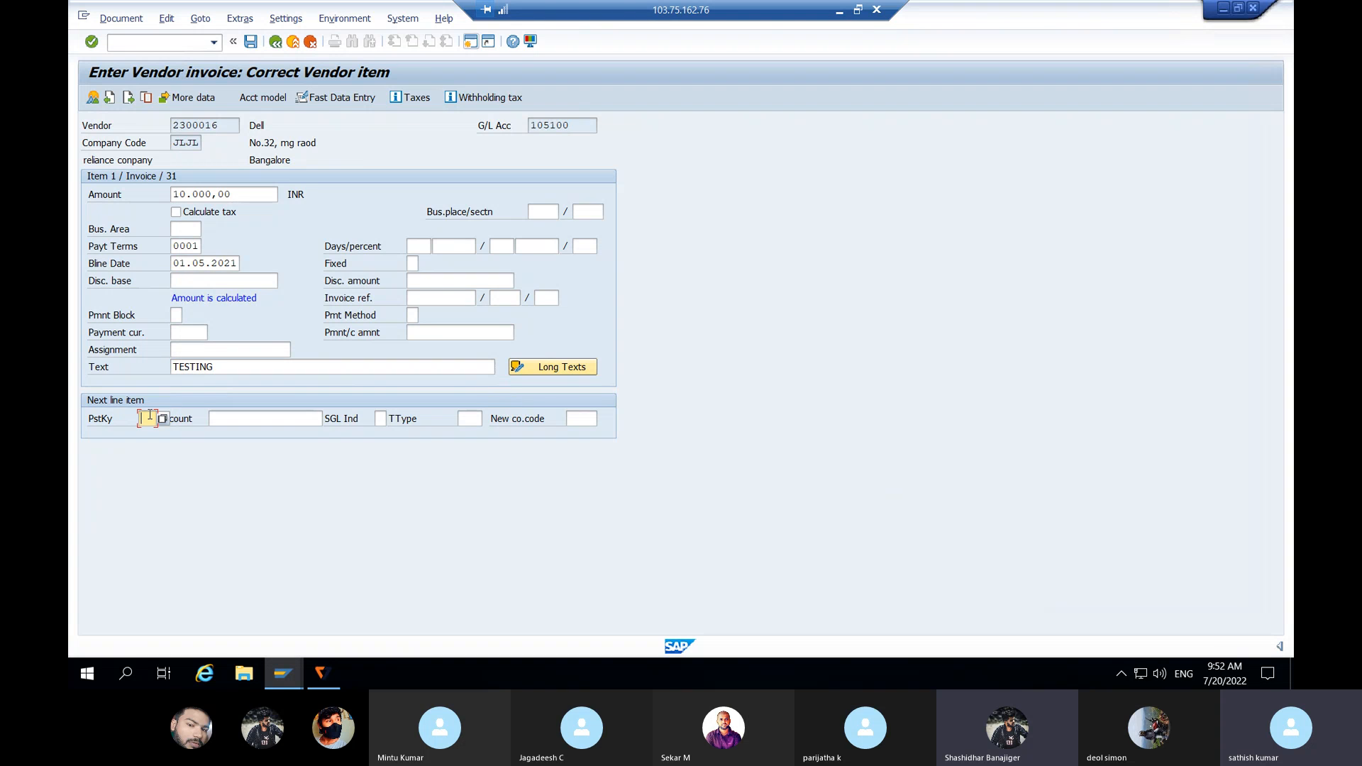
pyautogui.write('40')
pyautogui.click(242, 421)
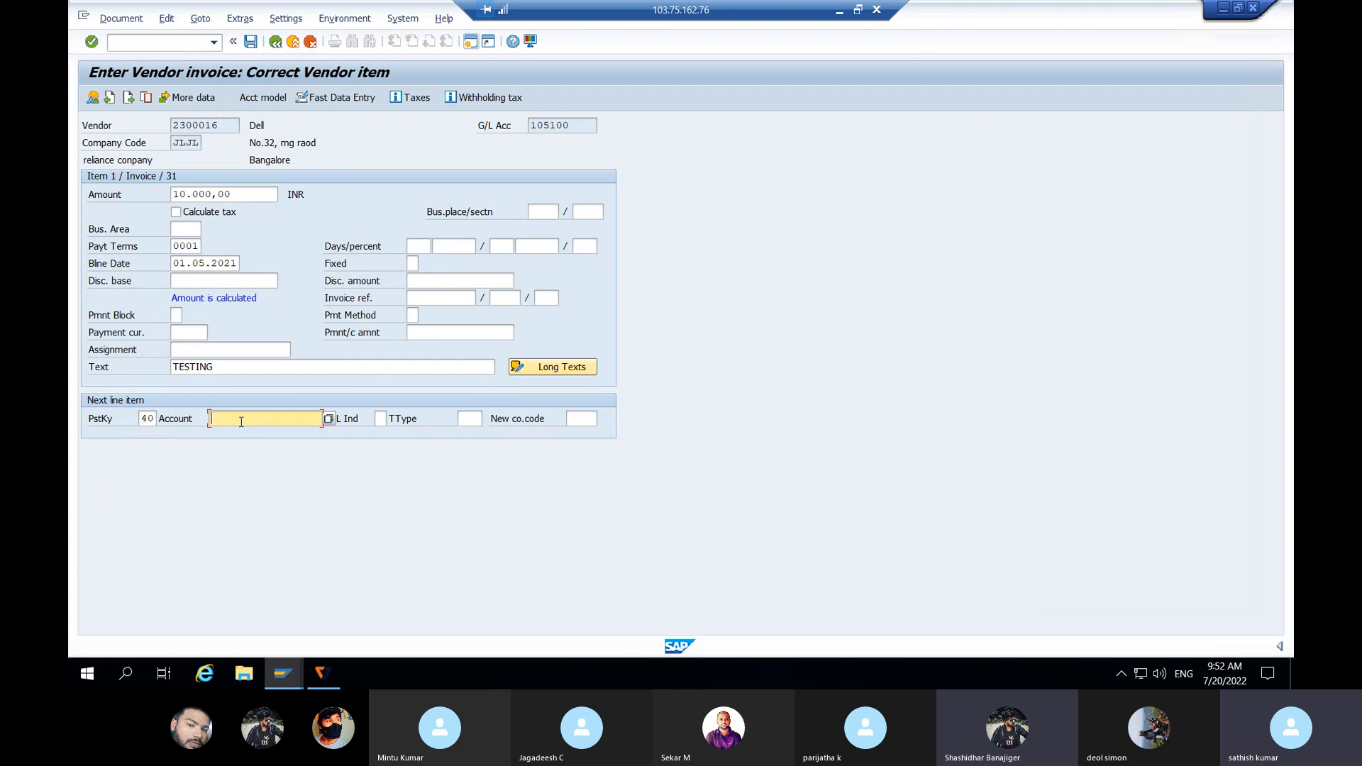
pyautogui.click(329, 419)
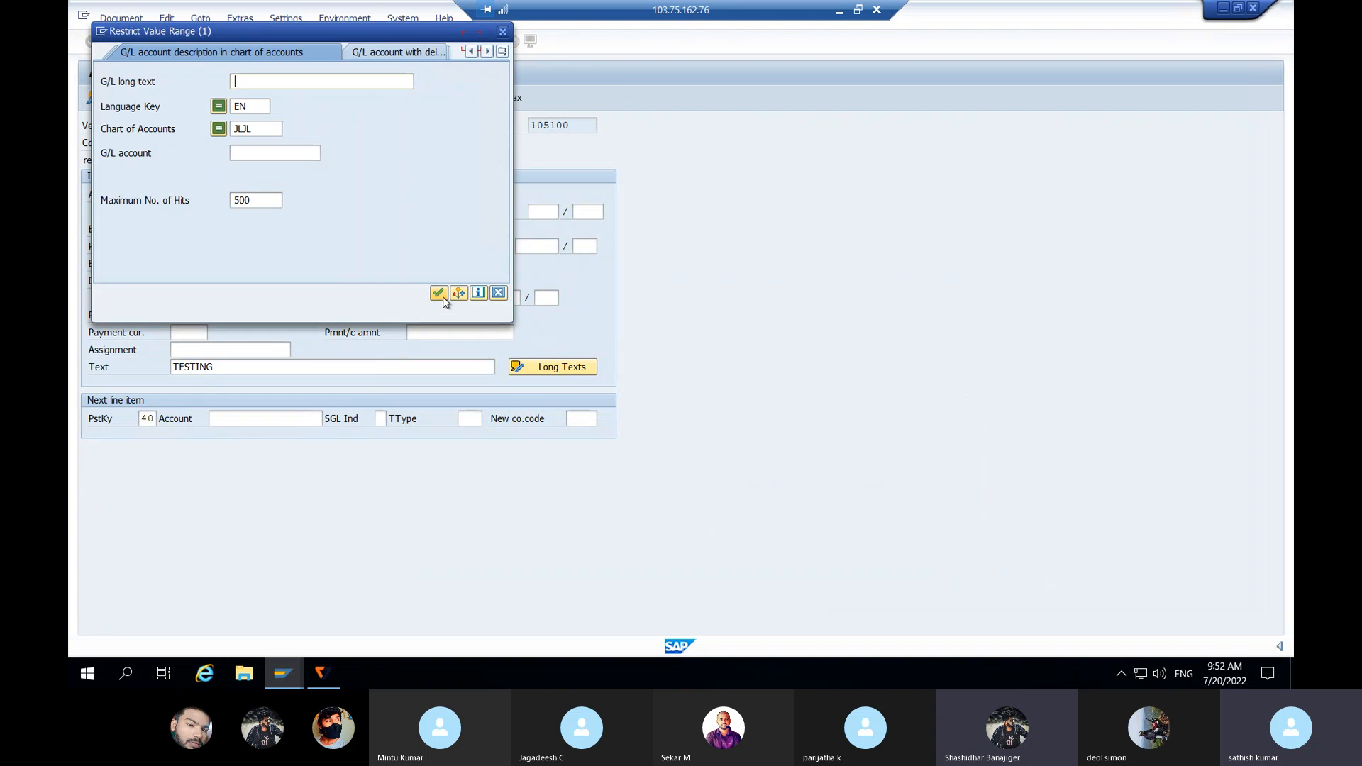
pyautogui.click(440, 295)
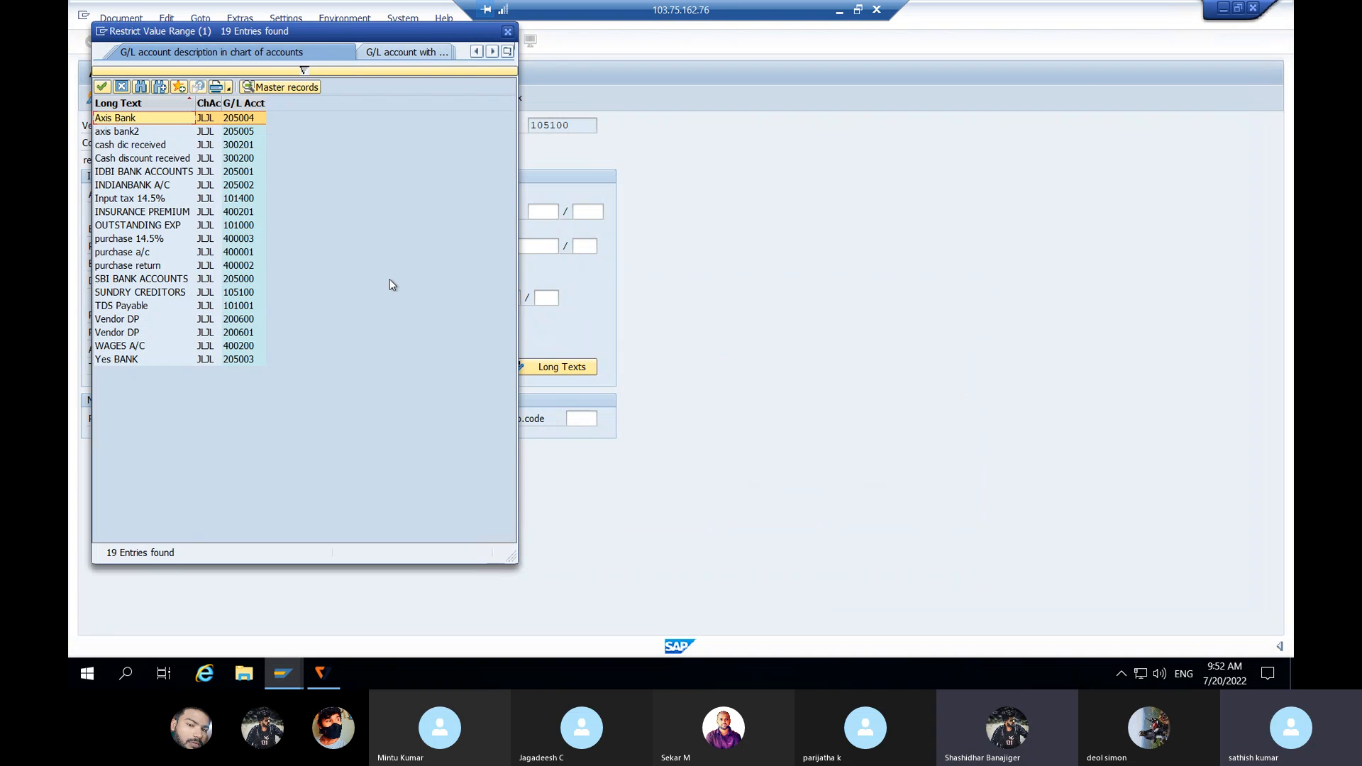
pyautogui.click(137, 254)
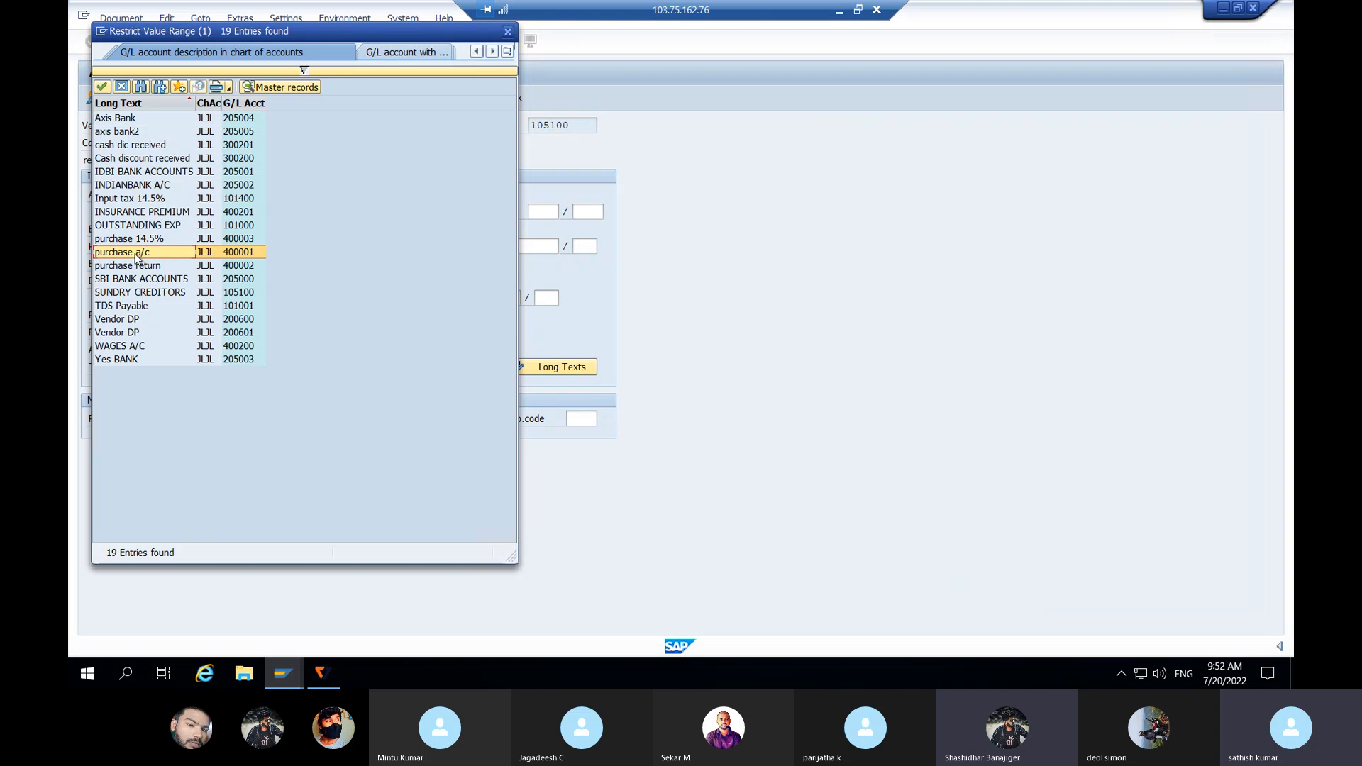
pyautogui.click(136, 254)
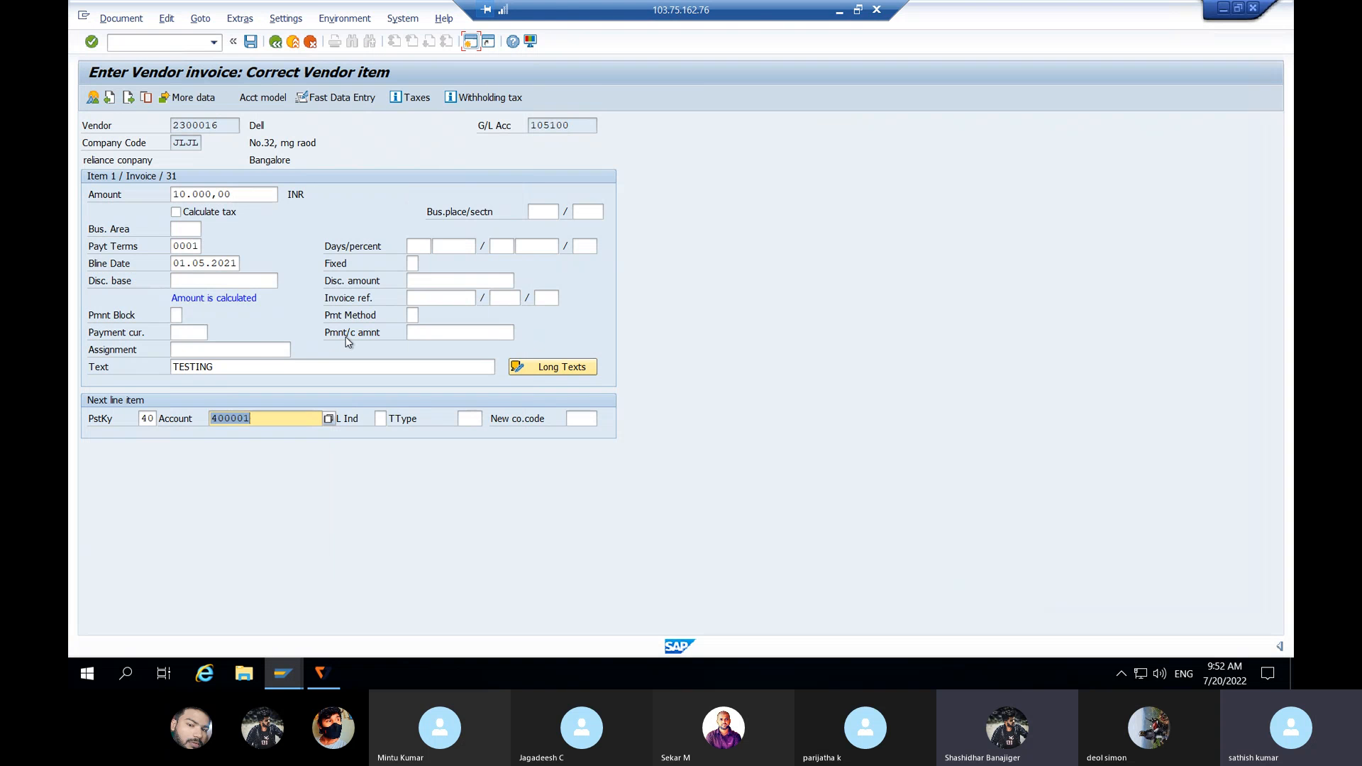
pyautogui.press('Return')
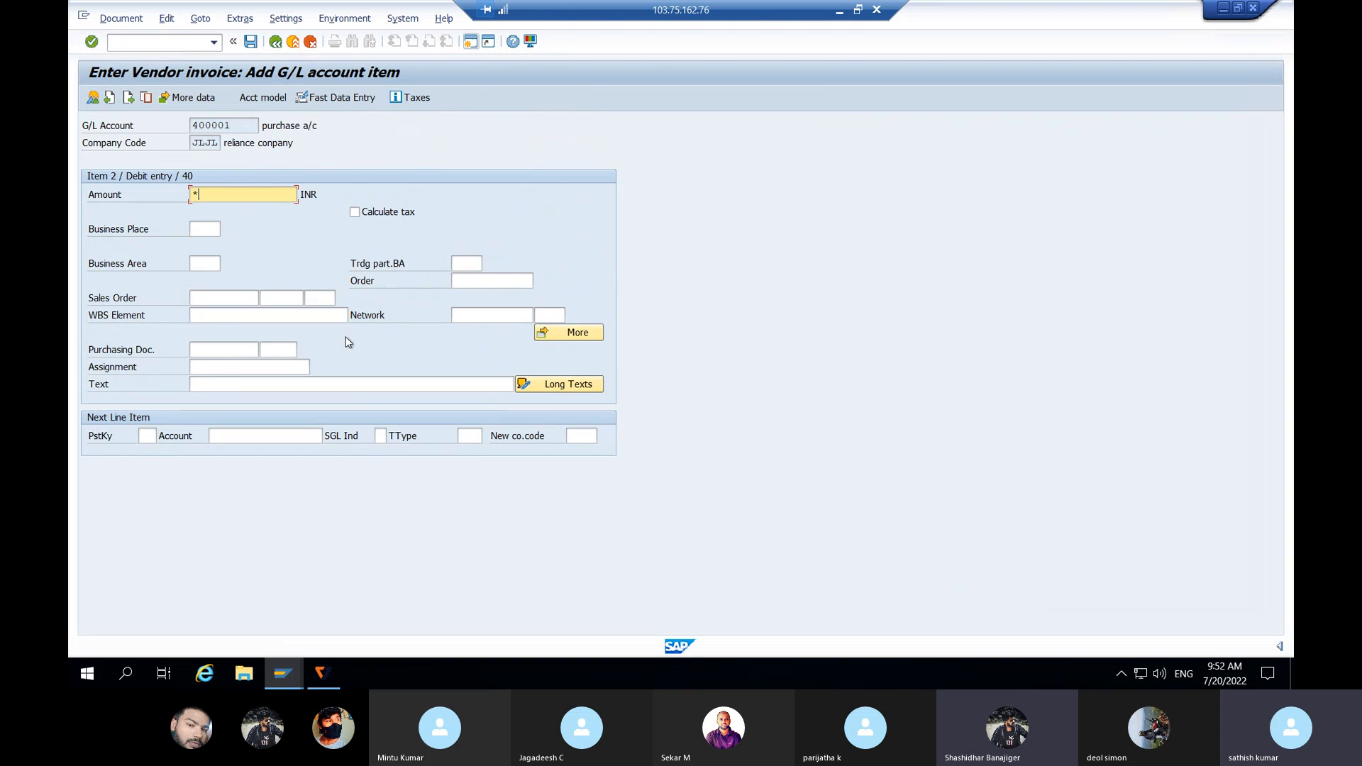
# Step: Give the G/L line the text TESTING and simulate the posting
pyautogui.click(204, 384)
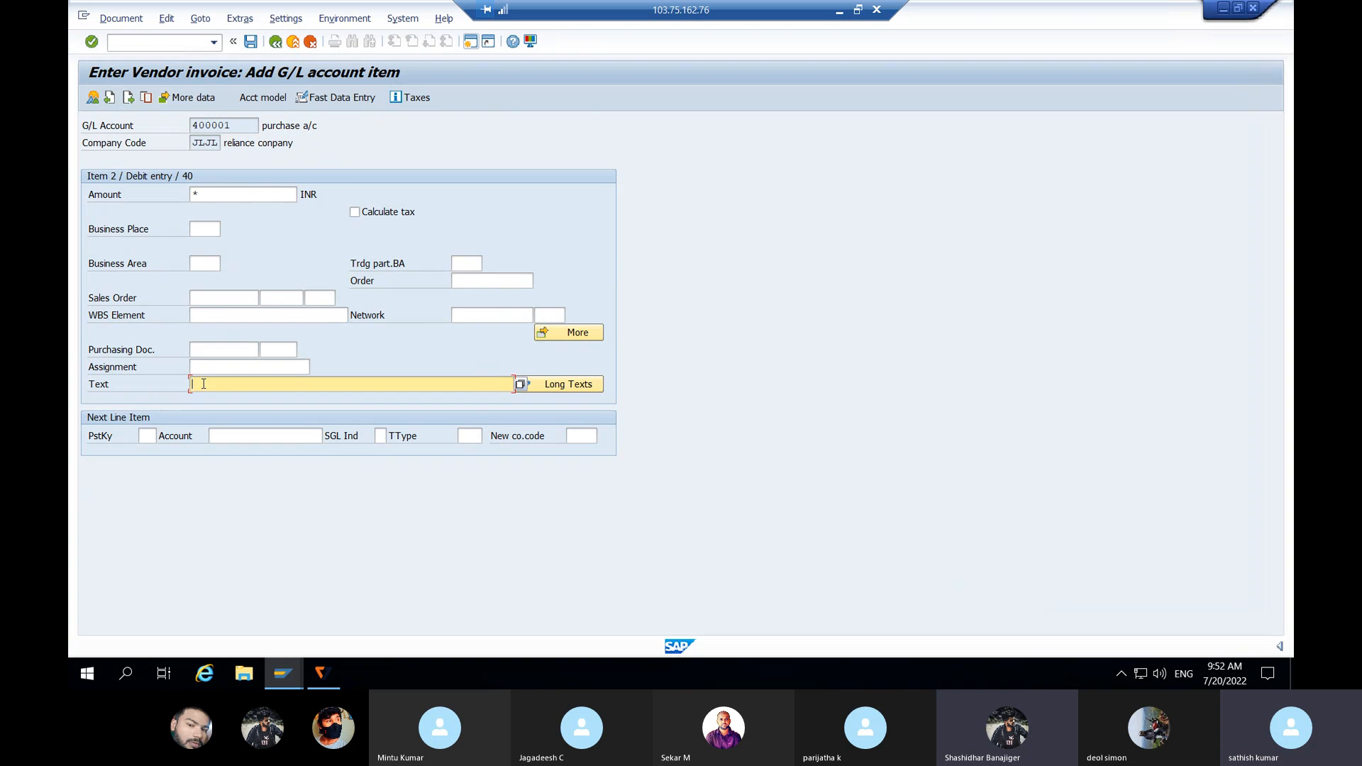
pyautogui.write('TESTING')
pyautogui.press('Return')
pyautogui.click(132, 19)
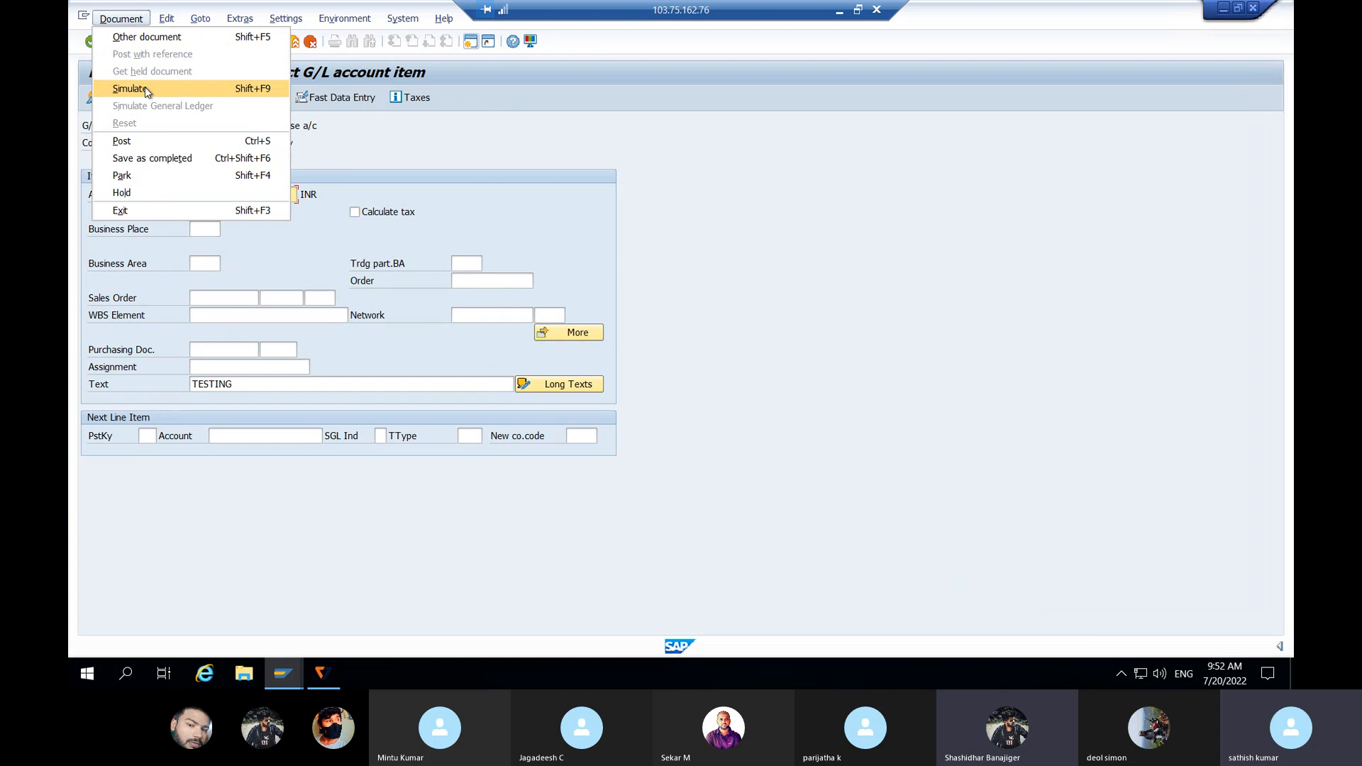
pyautogui.click(144, 88)
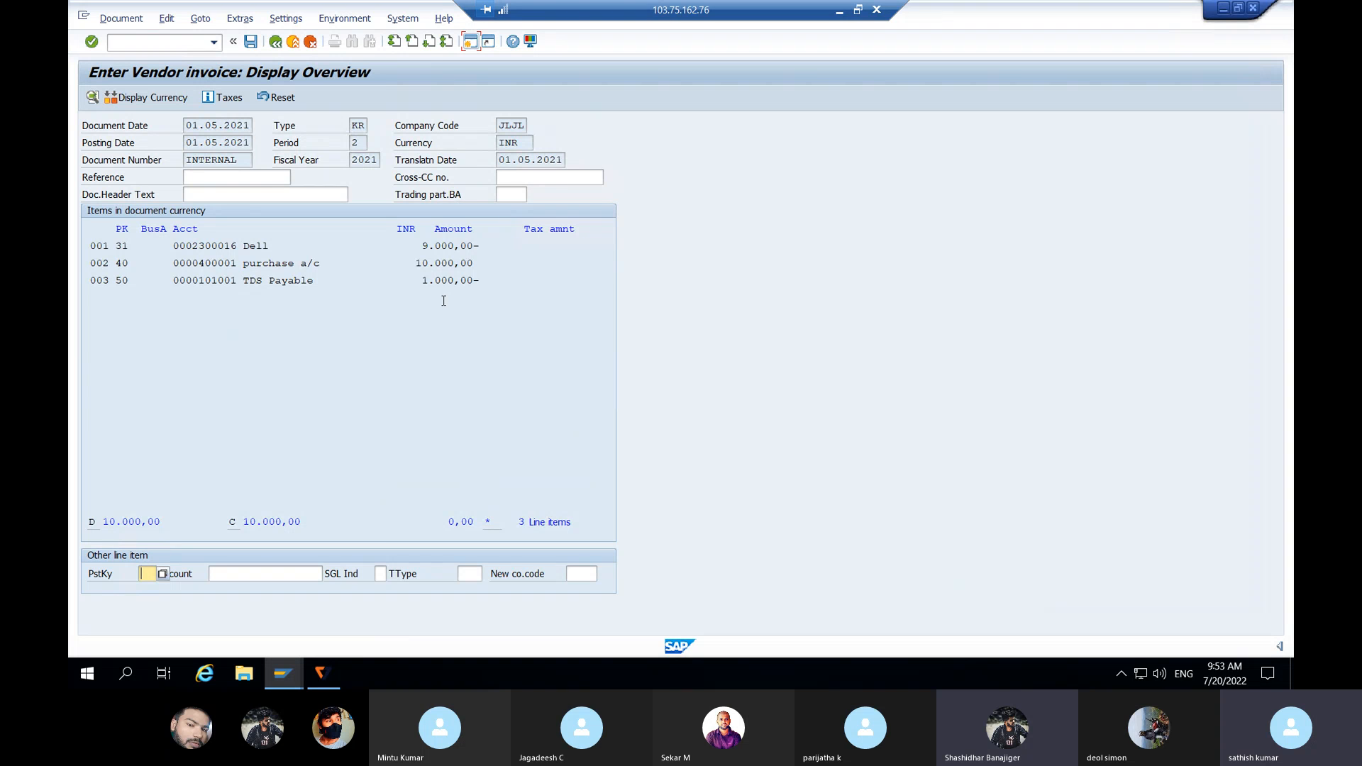
# Step: Review the Dell, purchase and TDS Payable amounts, then minimize the remote session
pyautogui.moveTo(415, 264); pyautogui.dragTo(492, 247)
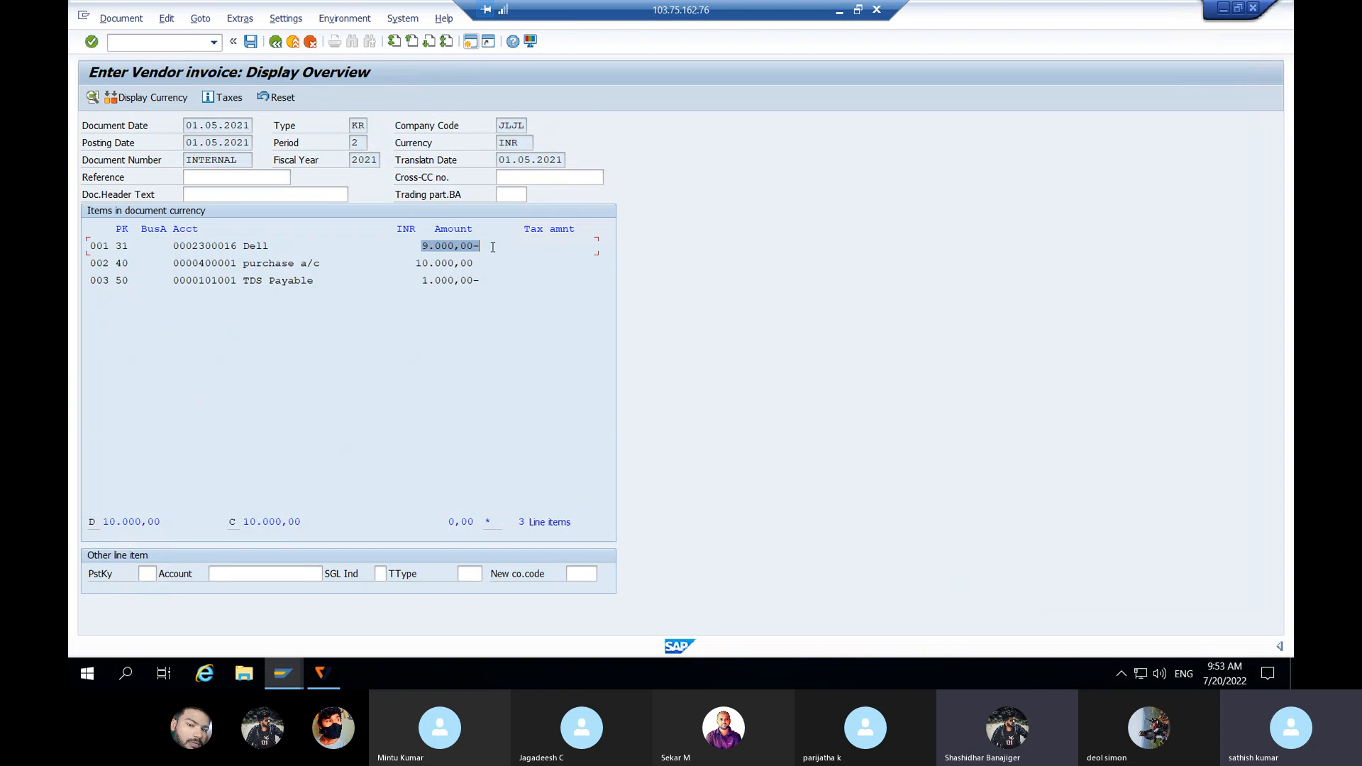
pyautogui.moveTo(242, 246); pyautogui.dragTo(288, 247)
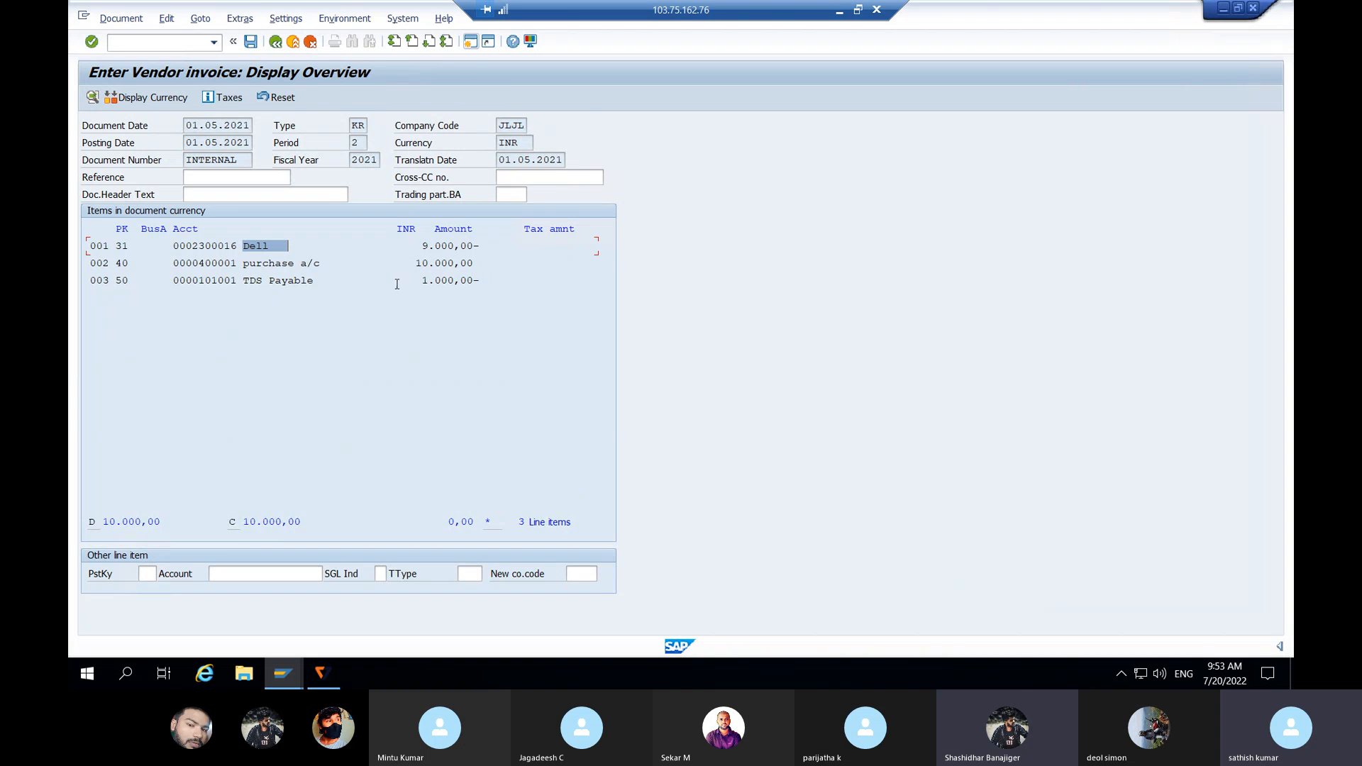
pyautogui.moveTo(423, 281); pyautogui.dragTo(496, 281)
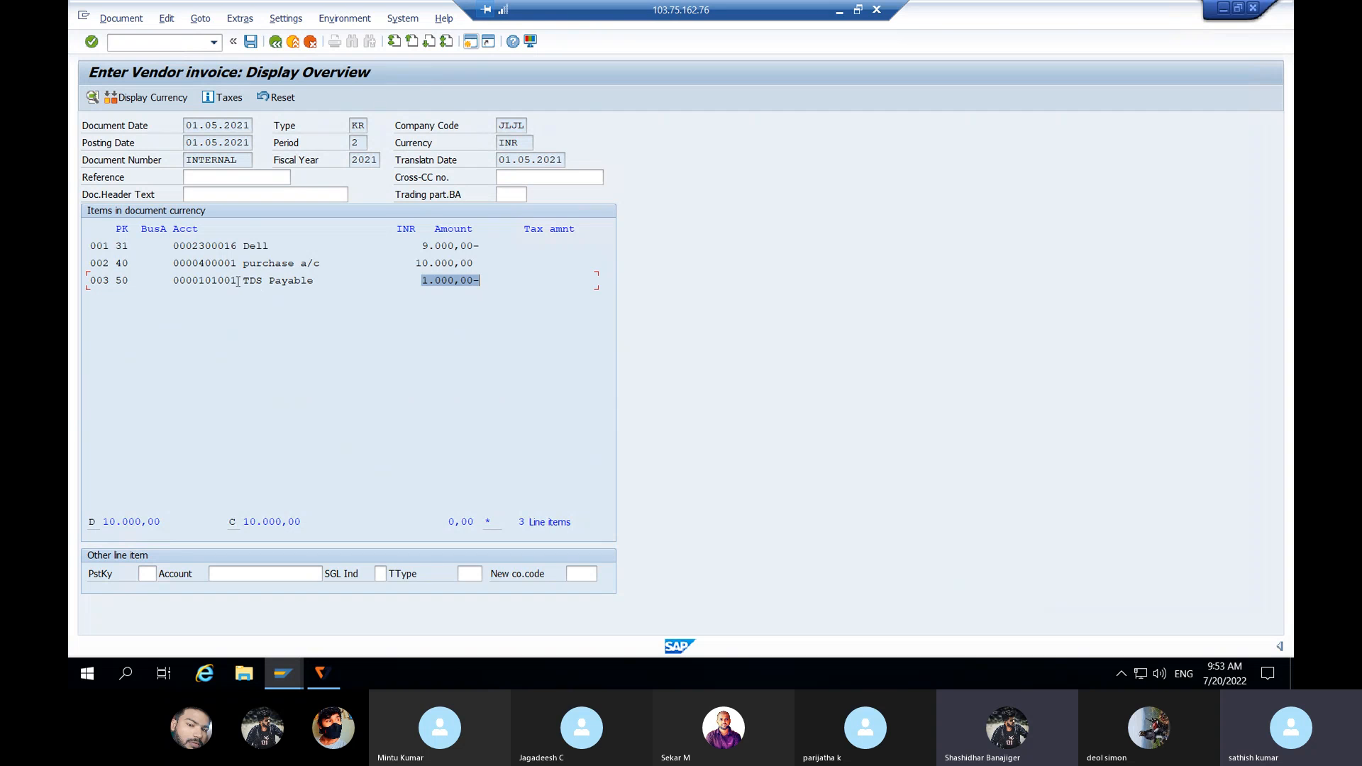
pyautogui.moveTo(236, 281); pyautogui.dragTo(353, 282)
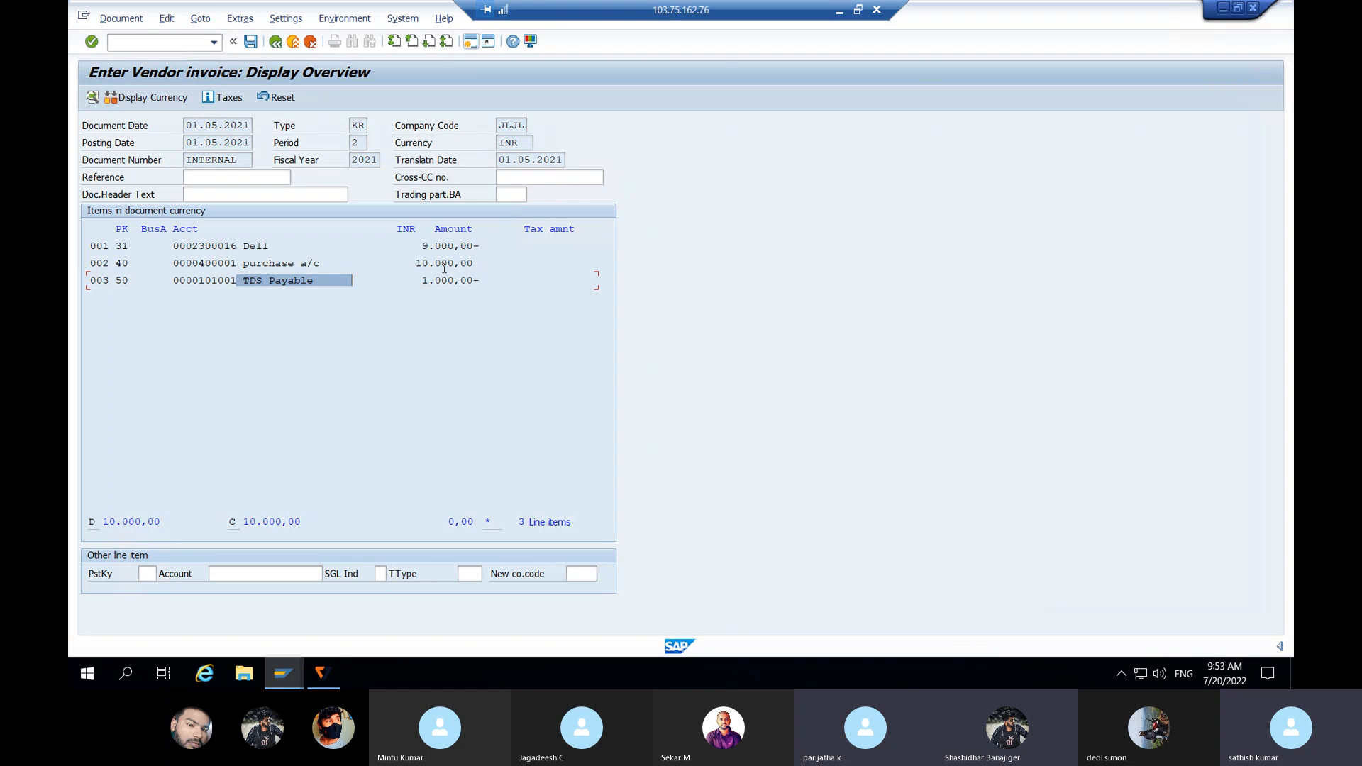
pyautogui.click(839, 11)
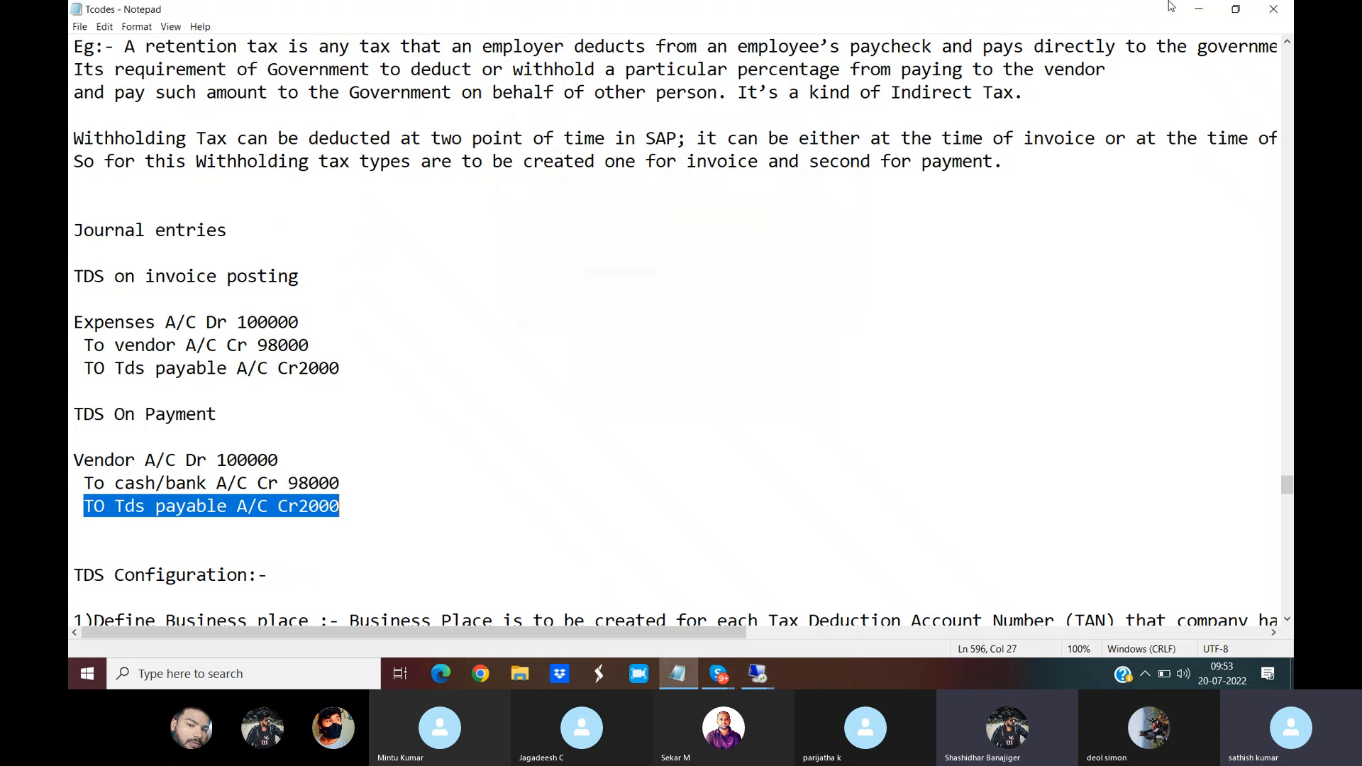
# Step: Minimise the Tcodes Notepad window to show the desktop
pyautogui.click(1209, 5)
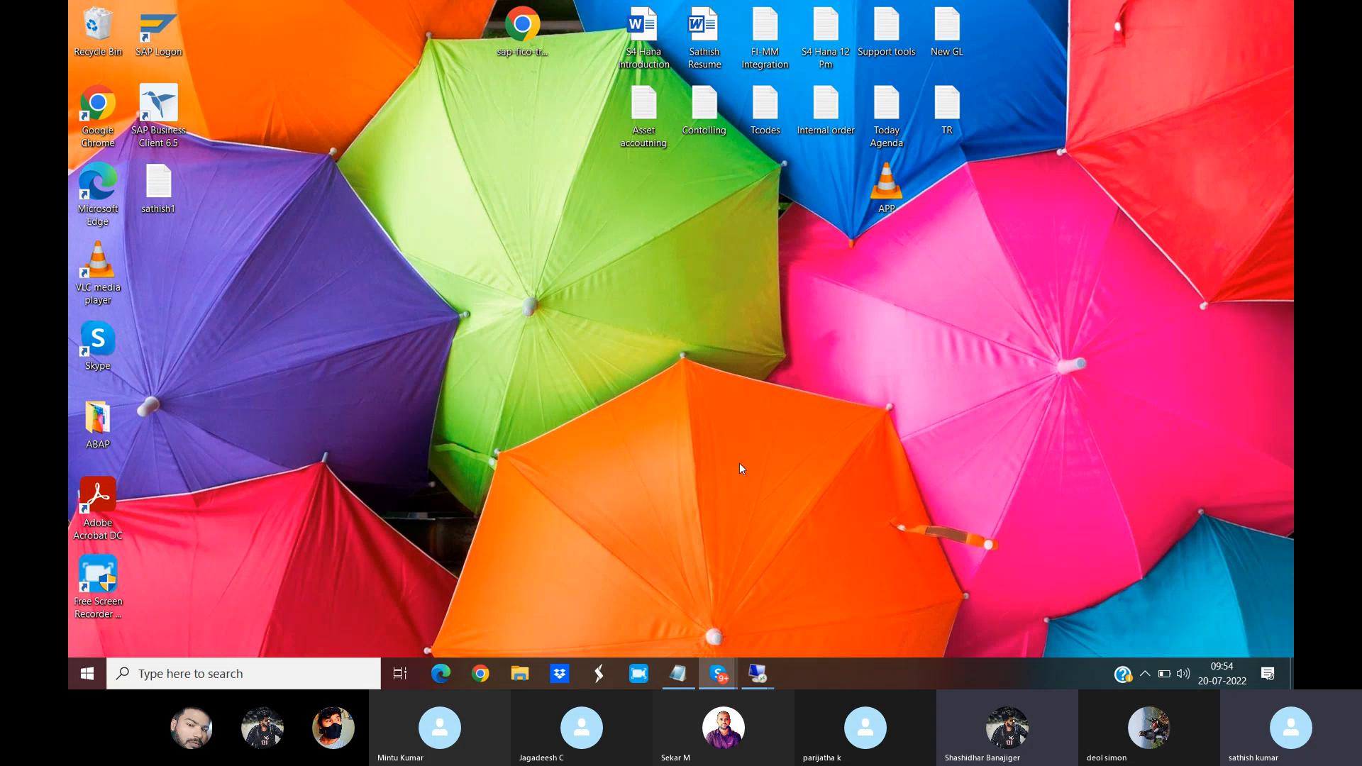
# Step: Bring up the Skype group call window, then minimize it again
pyautogui.moveTo(715, 681)
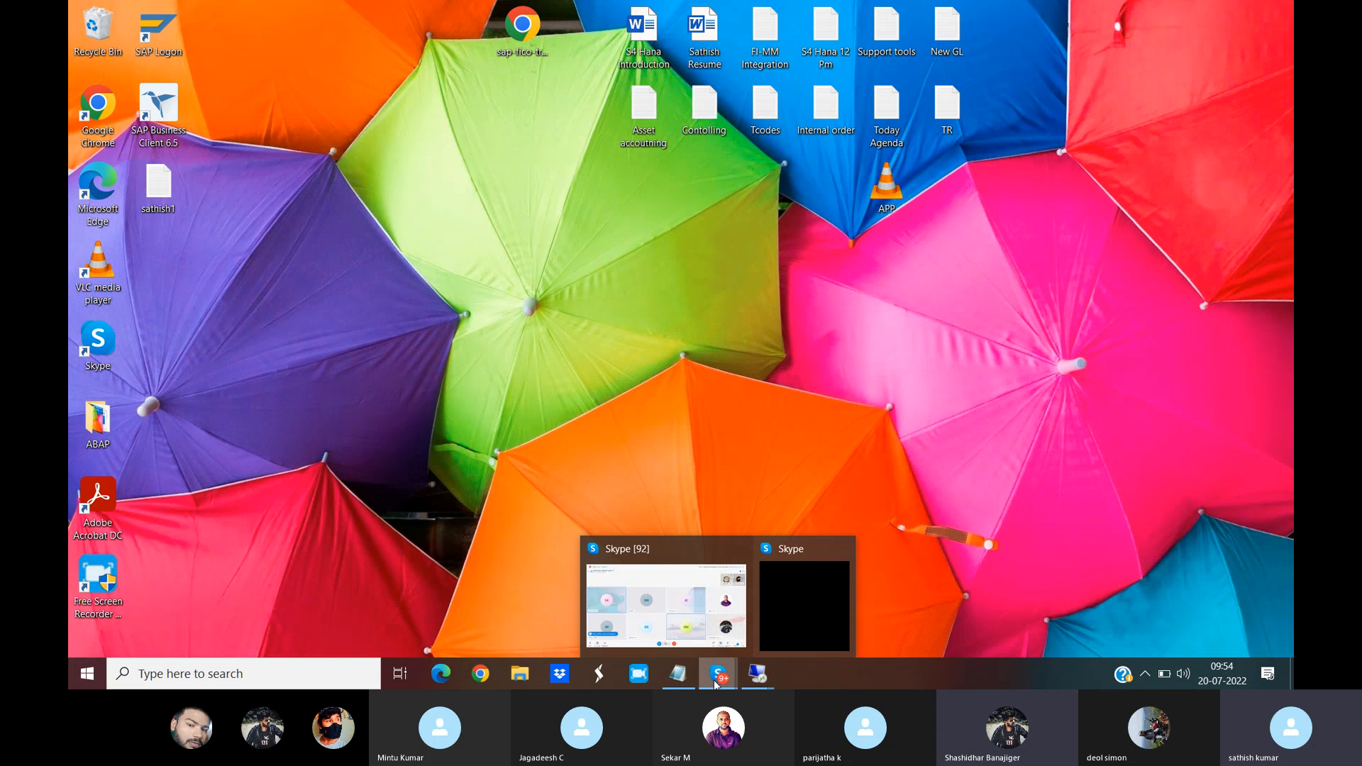
pyautogui.click(664, 630)
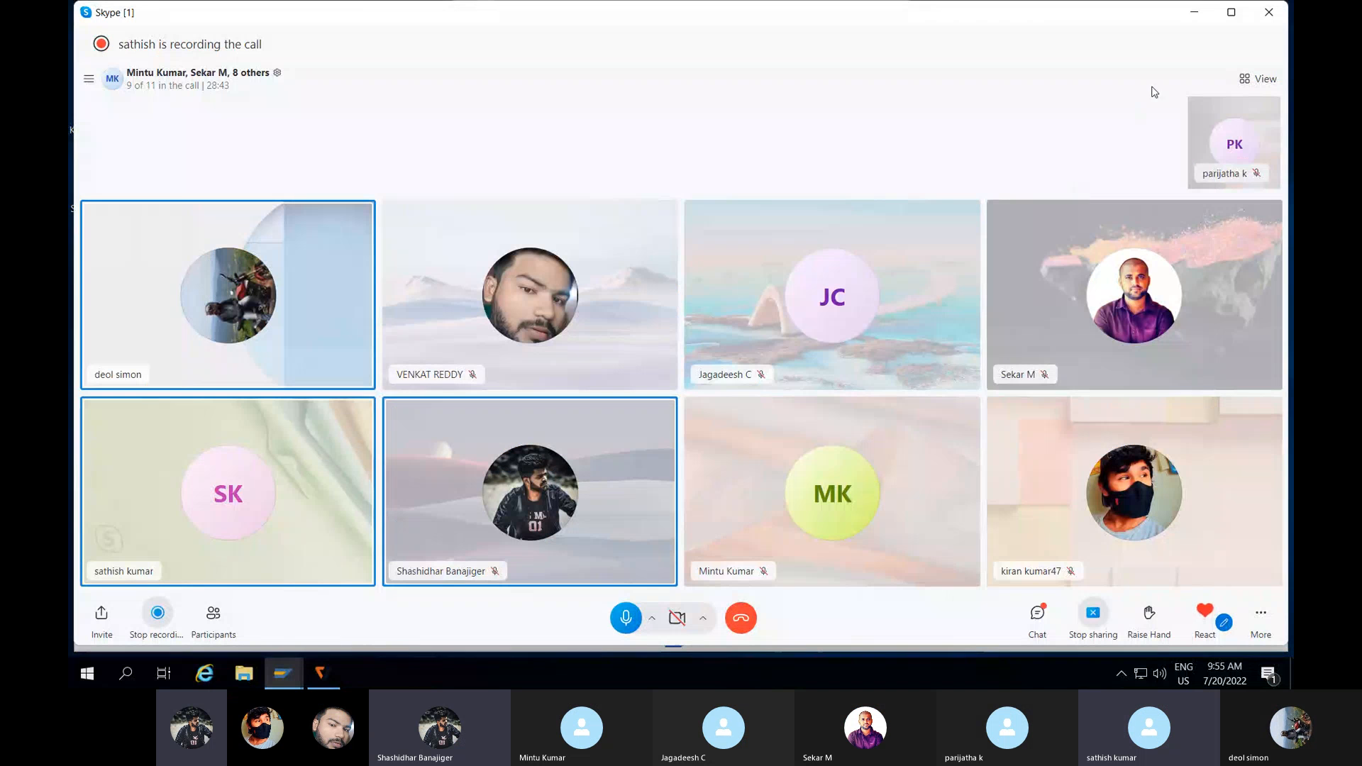
pyautogui.click(1197, 12)
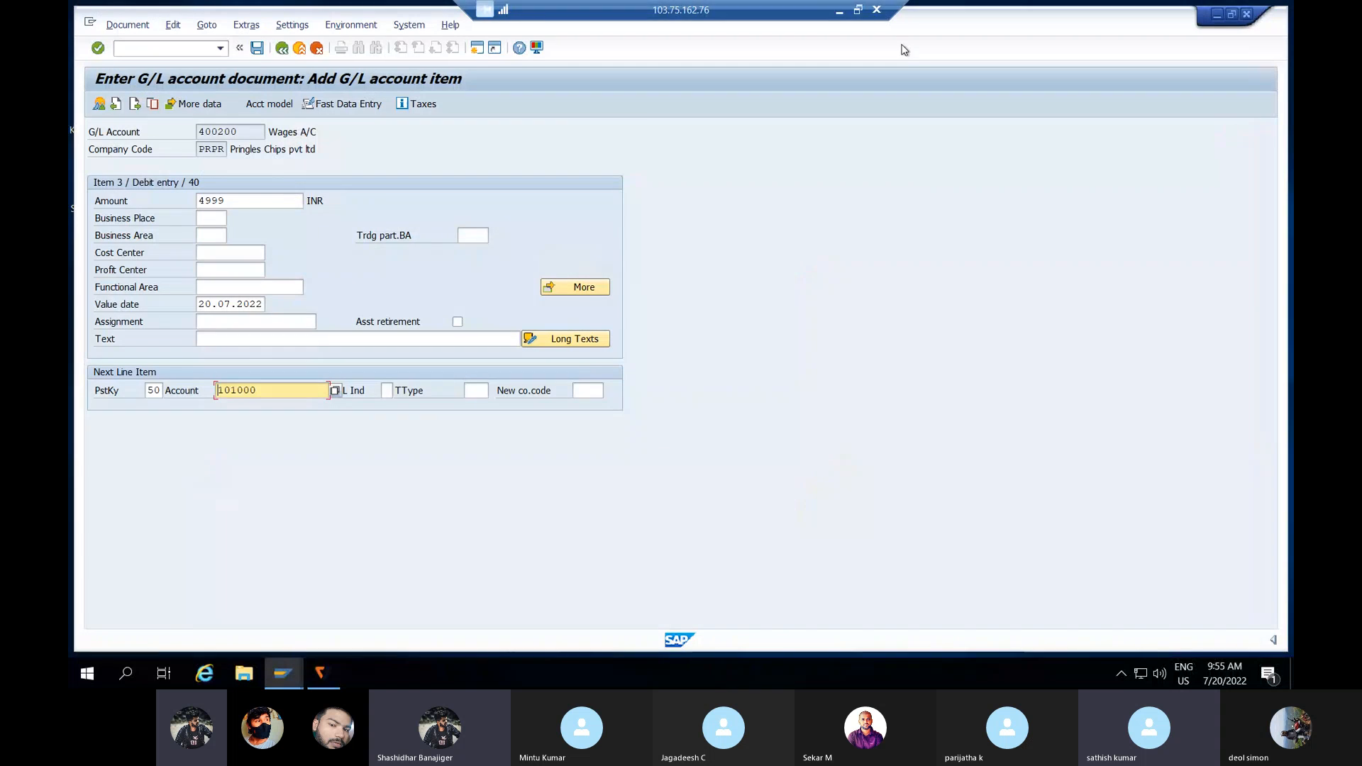
# Step: Start a G/L posting via /NF-02 with document and posting date 01.05.2021
pyautogui.click(194, 48)
pyautogui.write('/N')
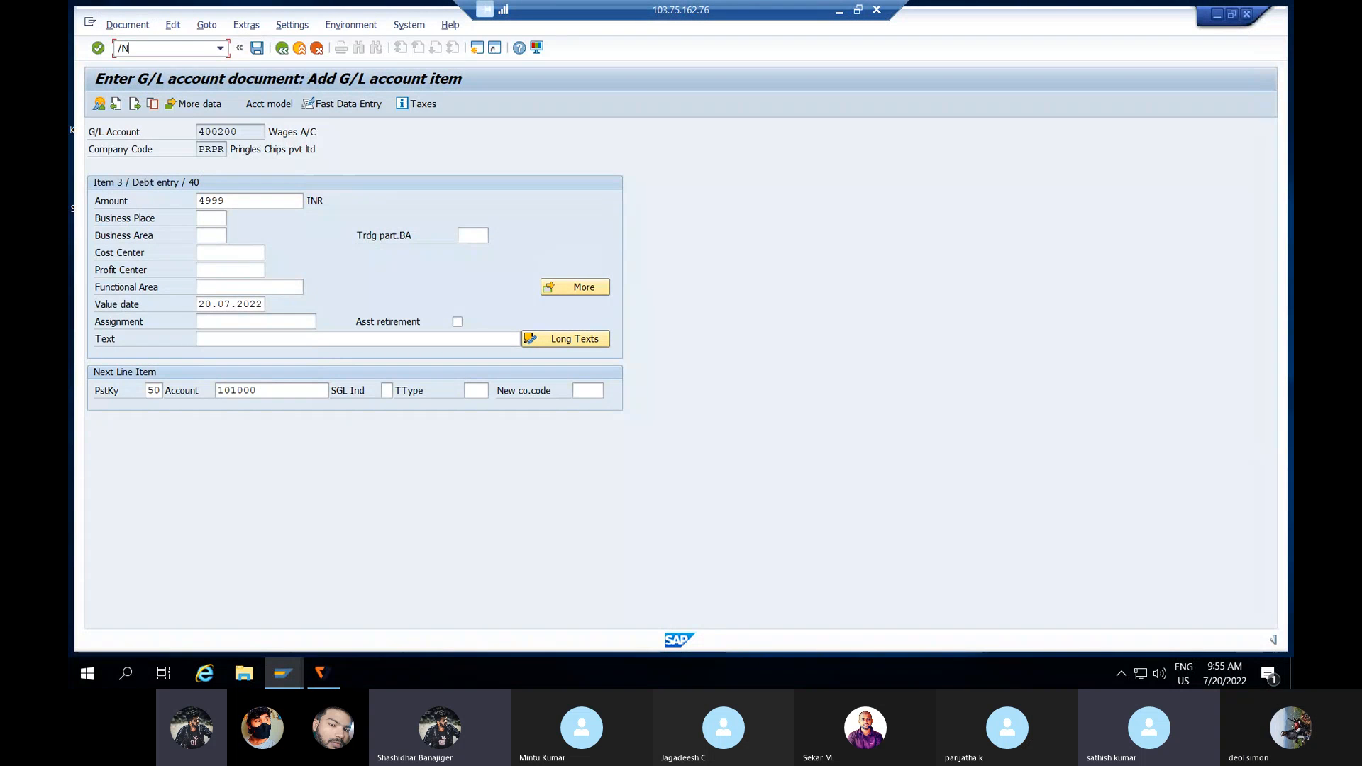
pyautogui.write('F02')
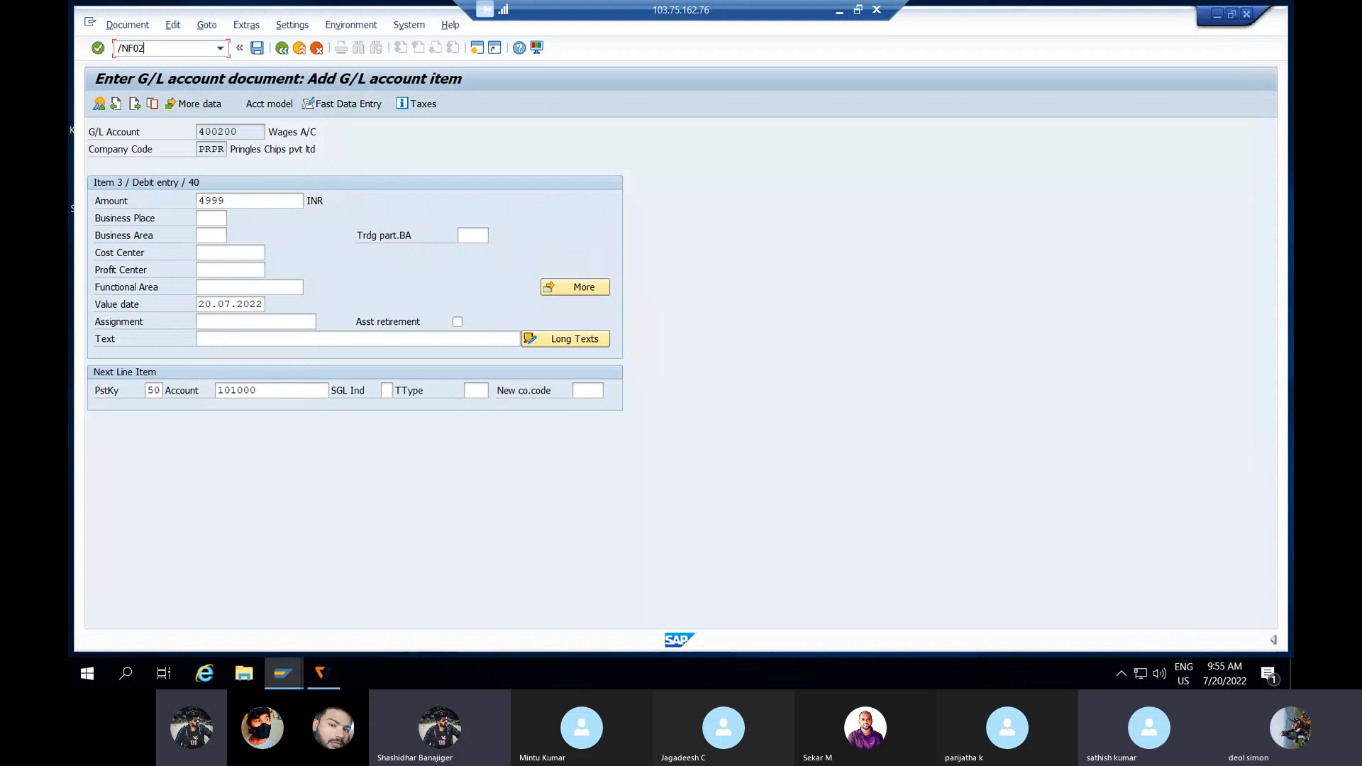
pyautogui.press('BackSpace')
pyautogui.press('BackSpace')
pyautogui.write('-02')
pyautogui.press('Return')
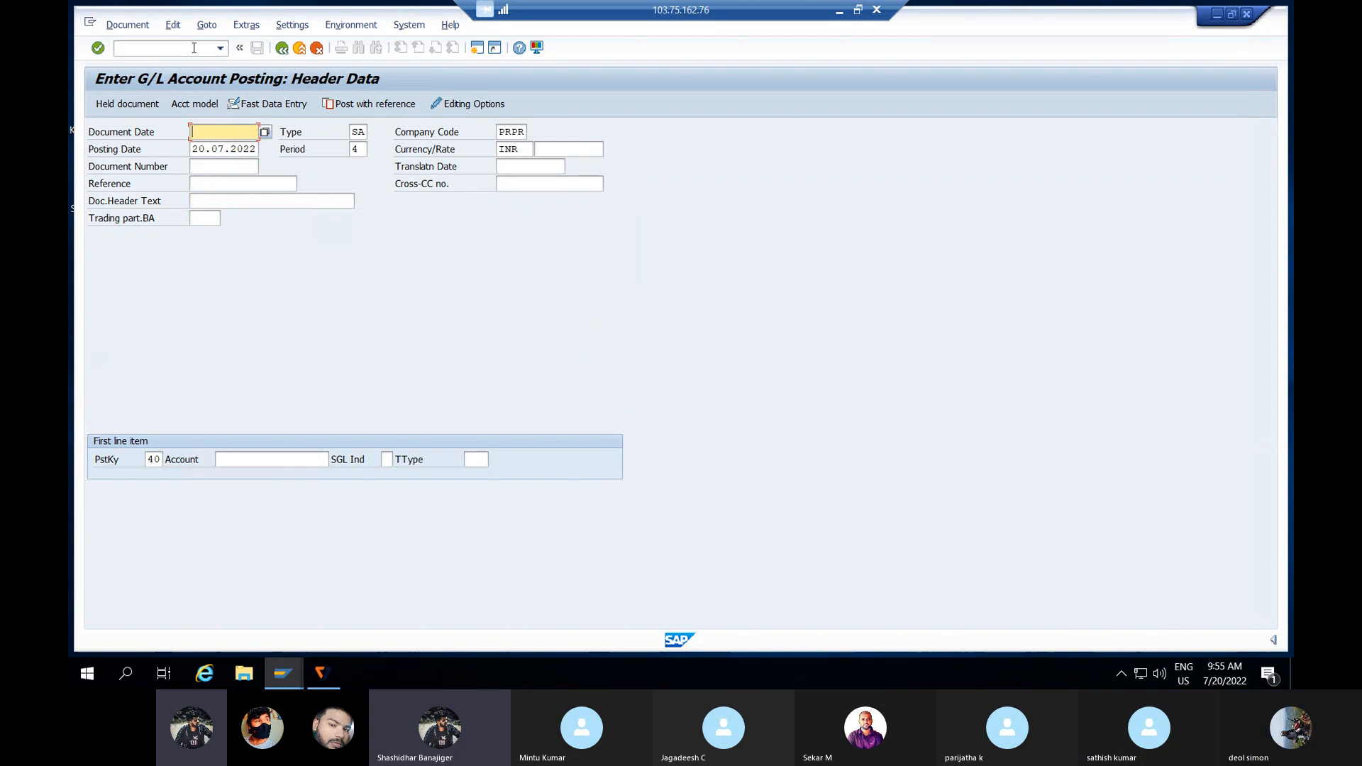
pyautogui.write('01')
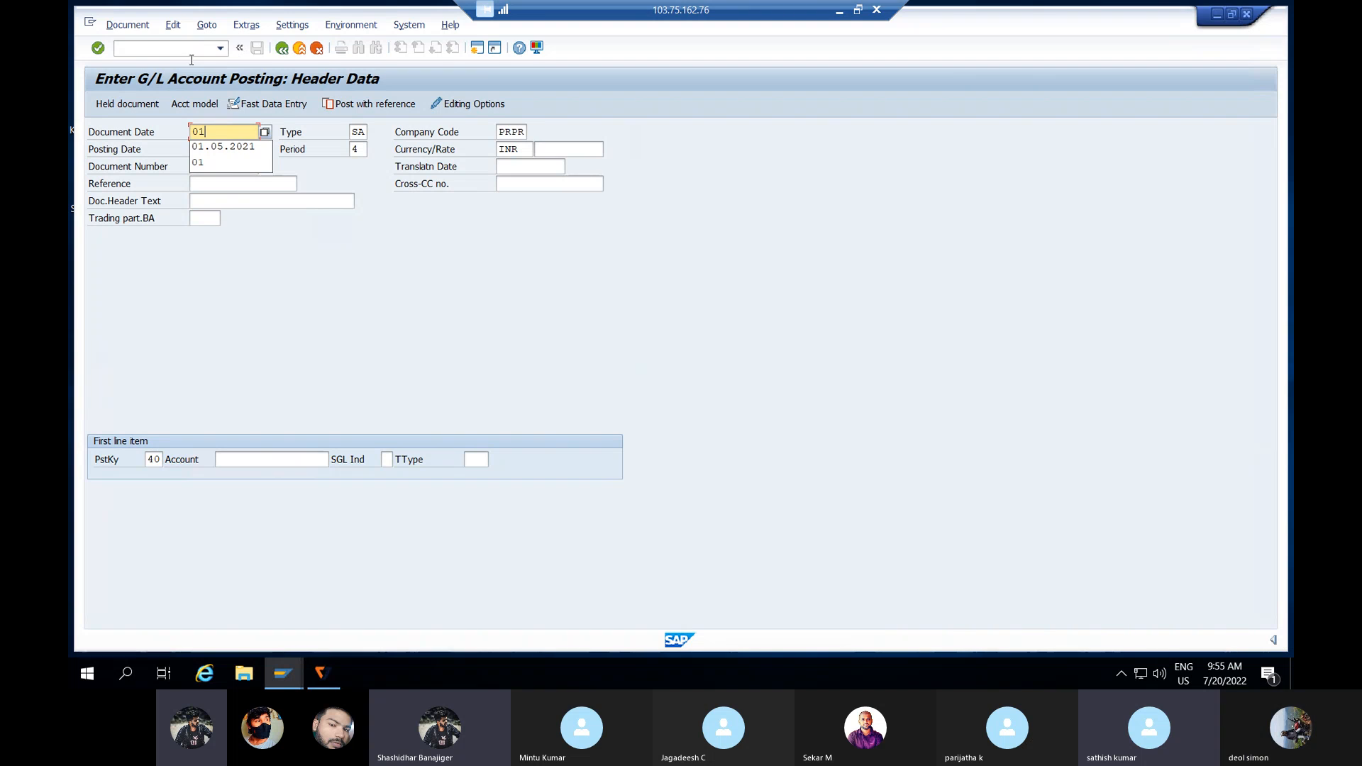
pyautogui.click(196, 151)
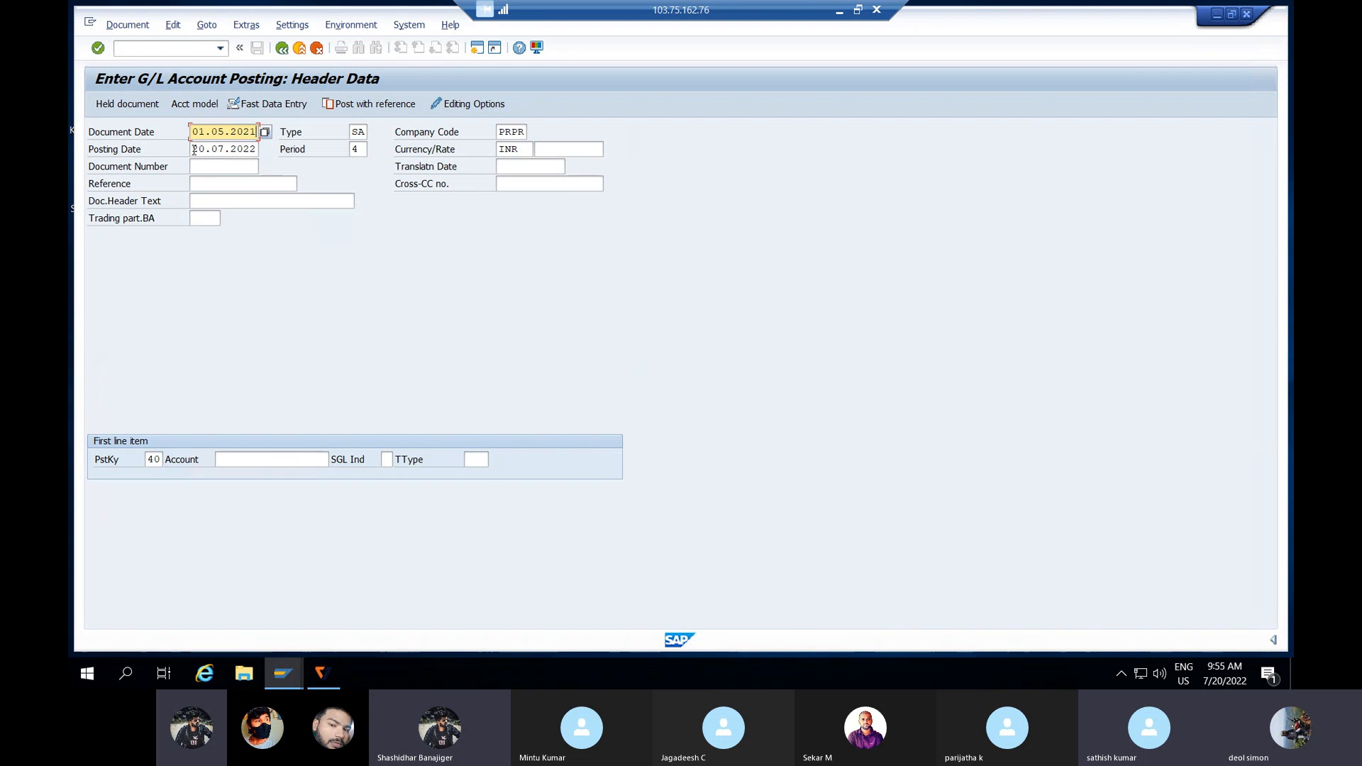
pyautogui.click(252, 150)
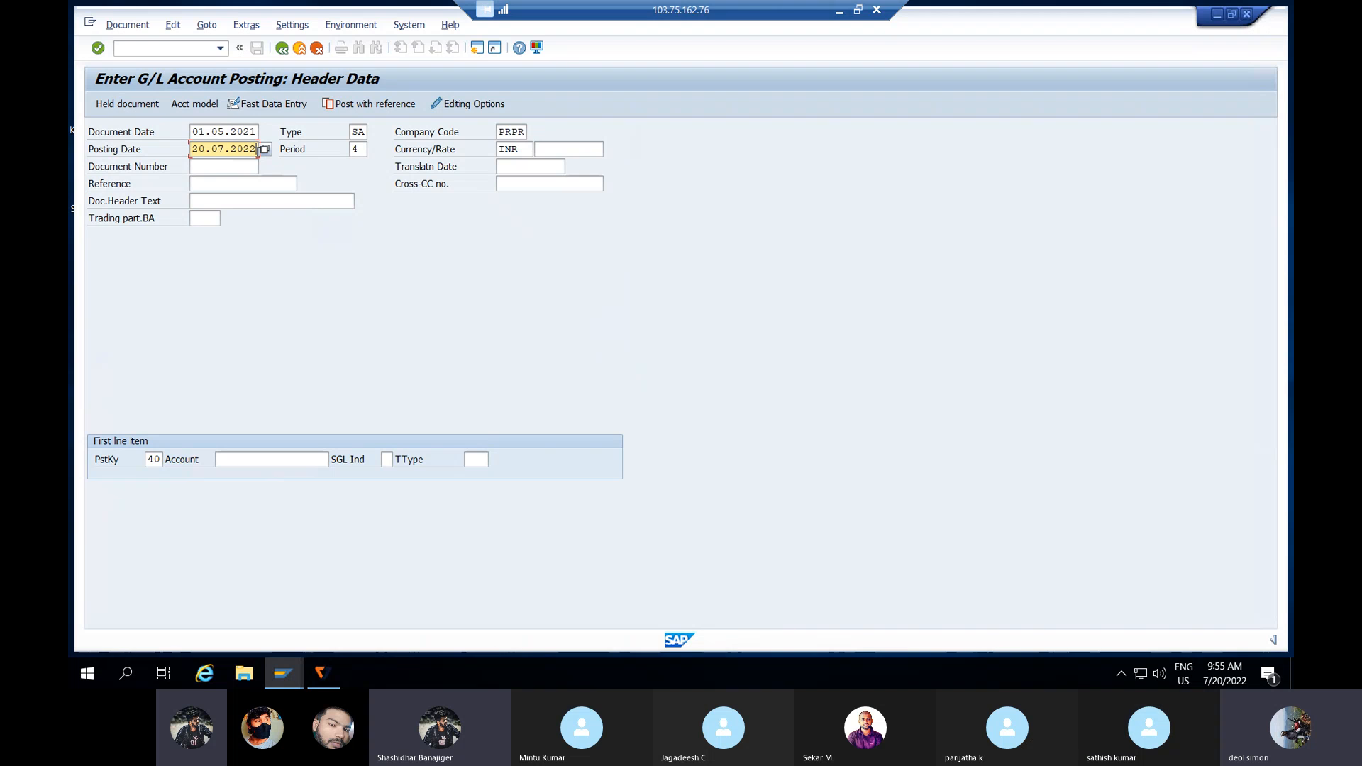
pyautogui.press('BackSpace')
pyautogui.press('BackSpace')
pyautogui.press('BackSpace')
pyautogui.press('BackSpace')
pyautogui.press('BackSpace')
pyautogui.press('BackSpace')
pyautogui.press('BackSpace')
pyautogui.press('BackSpace')
pyautogui.press('BackSpace')
pyautogui.press('BackSpace')
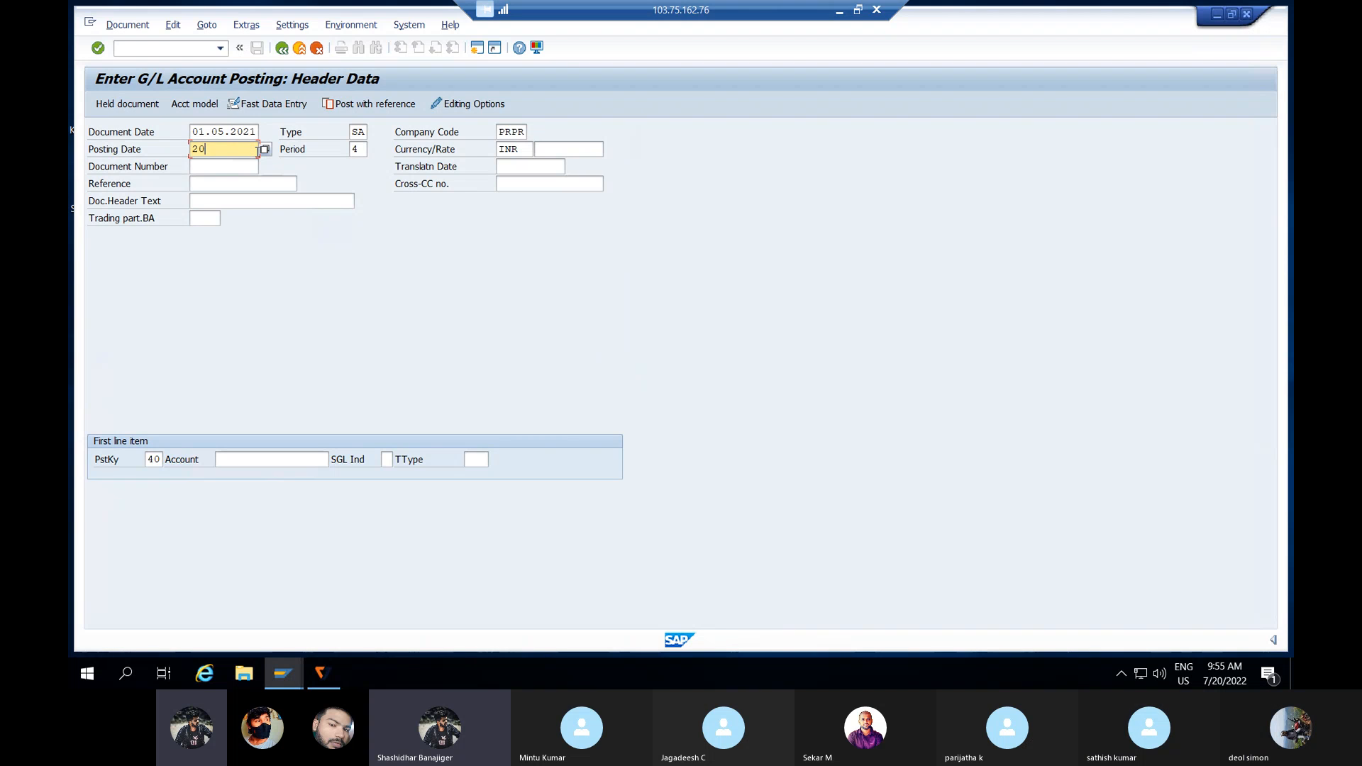
pyautogui.write('001.')
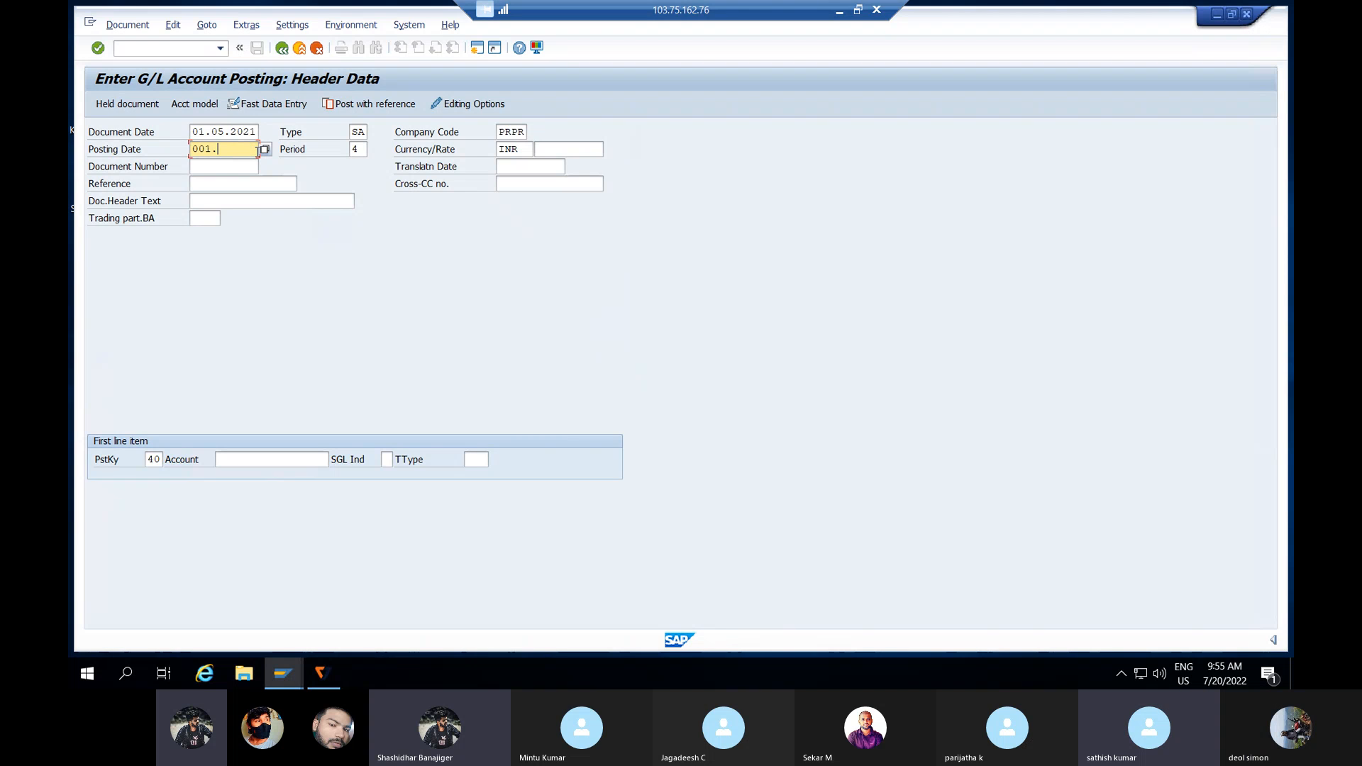
pyautogui.press('BackSpace')
pyautogui.press('BackSpace')
pyautogui.press('BackSpace')
pyautogui.write('1')
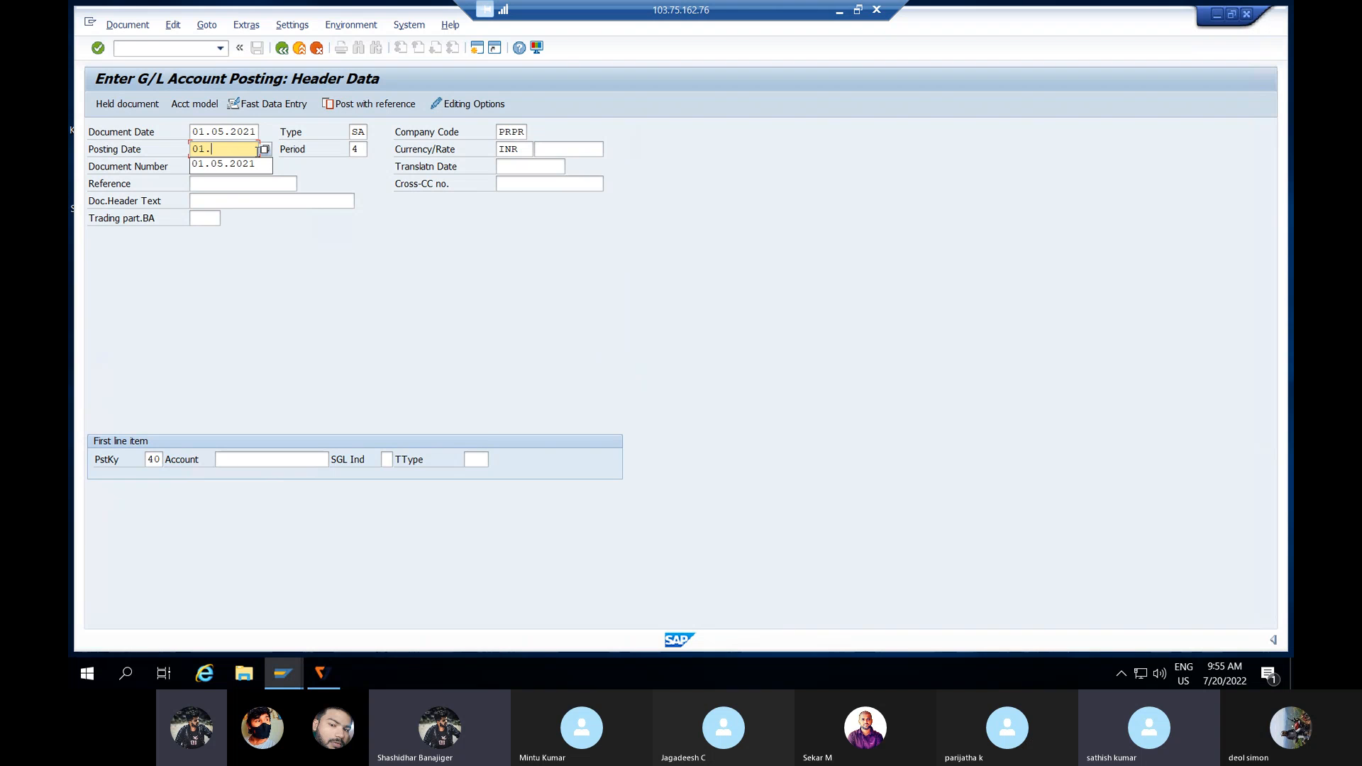
pyautogui.write('.')
pyautogui.click(243, 165)
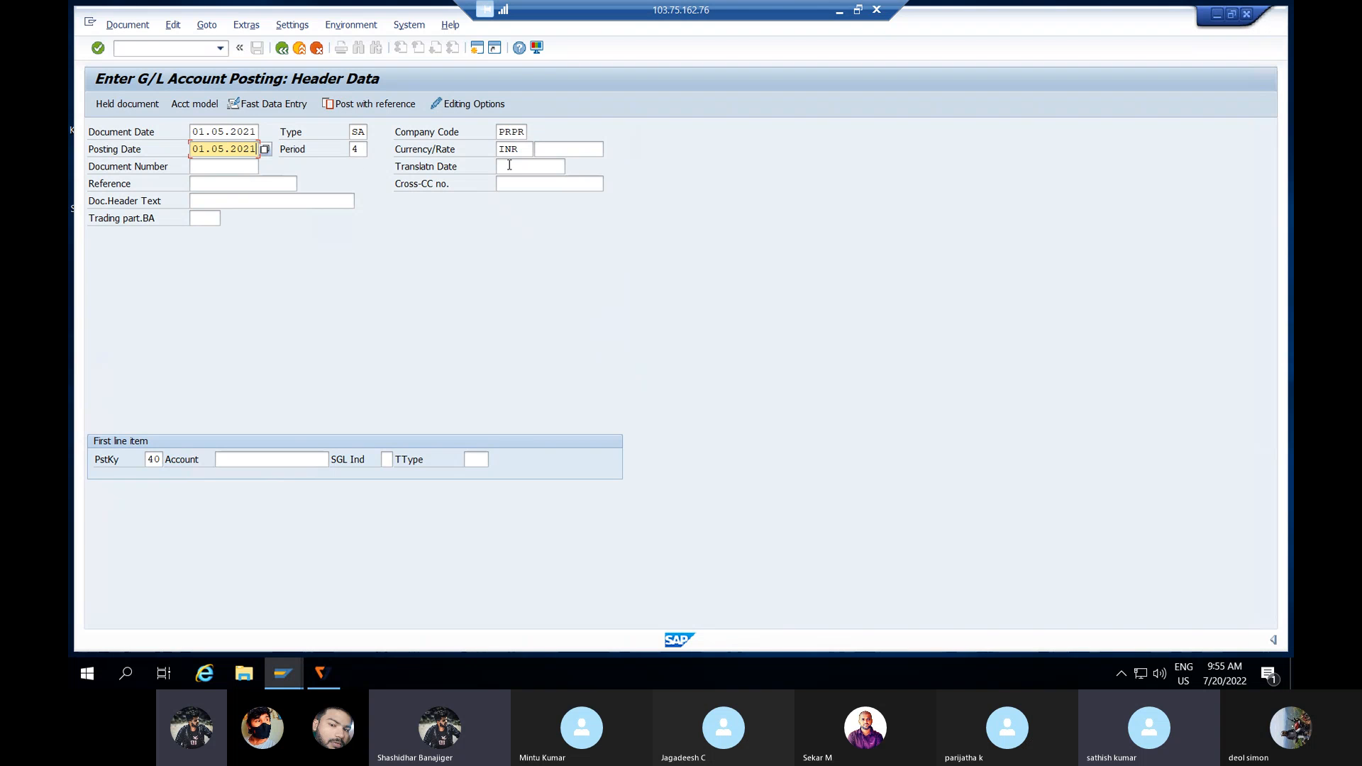
# Step: Debit Wages A/C 400200 with an amount of 4999
pyautogui.click(245, 458)
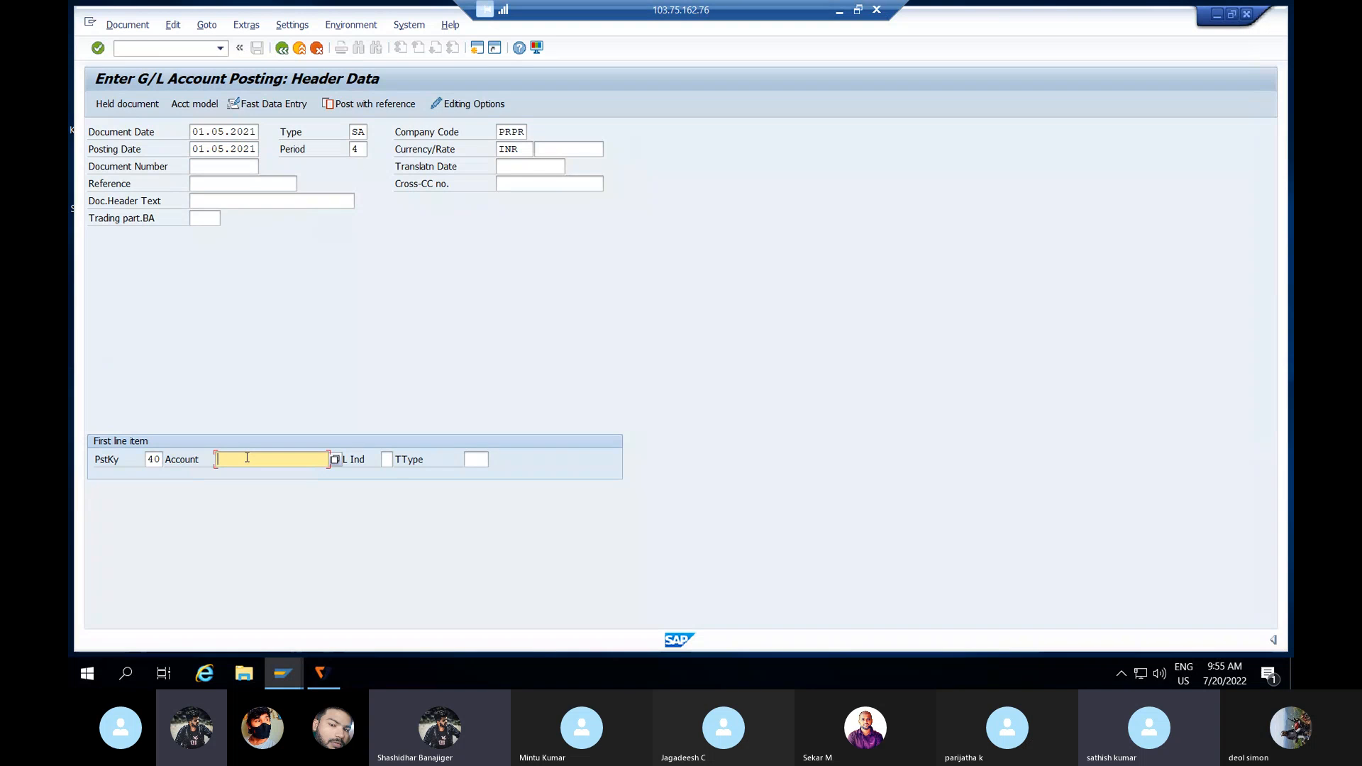
pyautogui.click(335, 460)
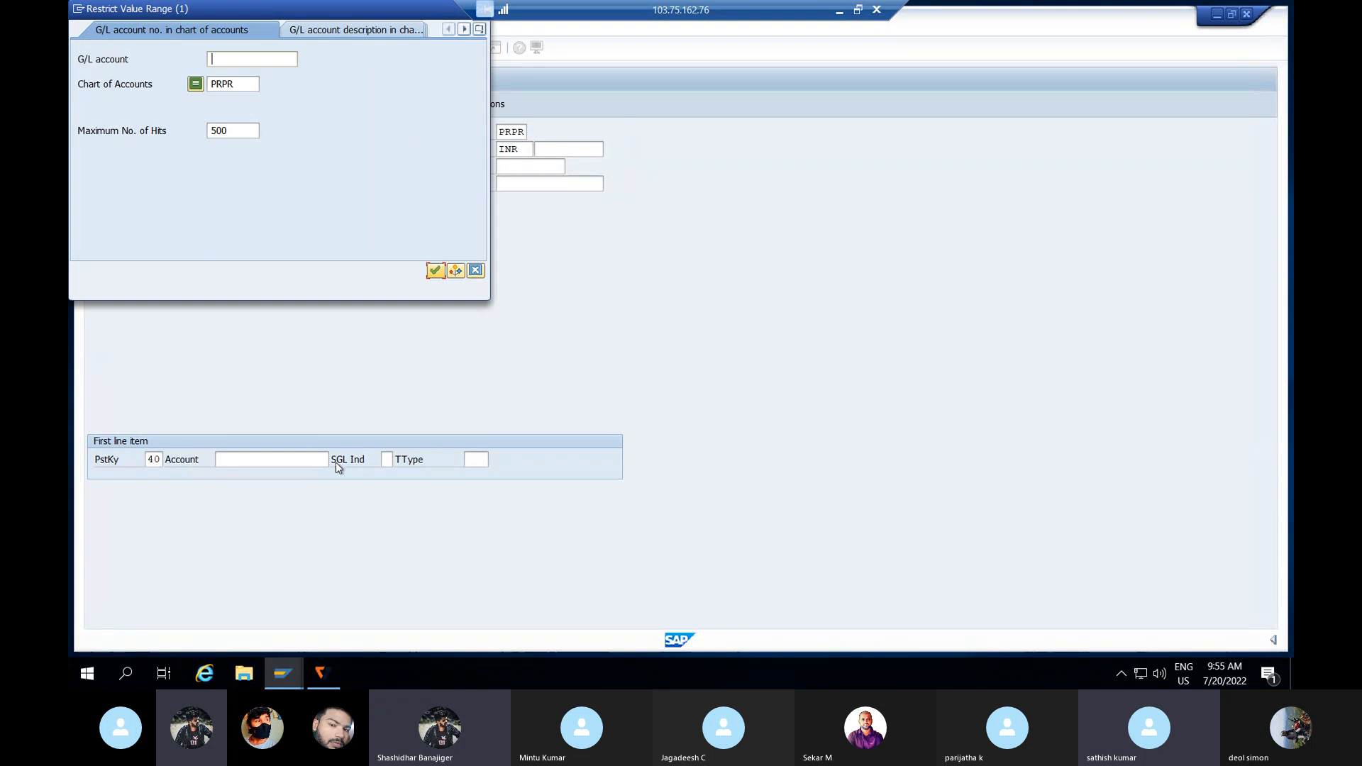
pyautogui.click(435, 270)
pyautogui.click(218, 136)
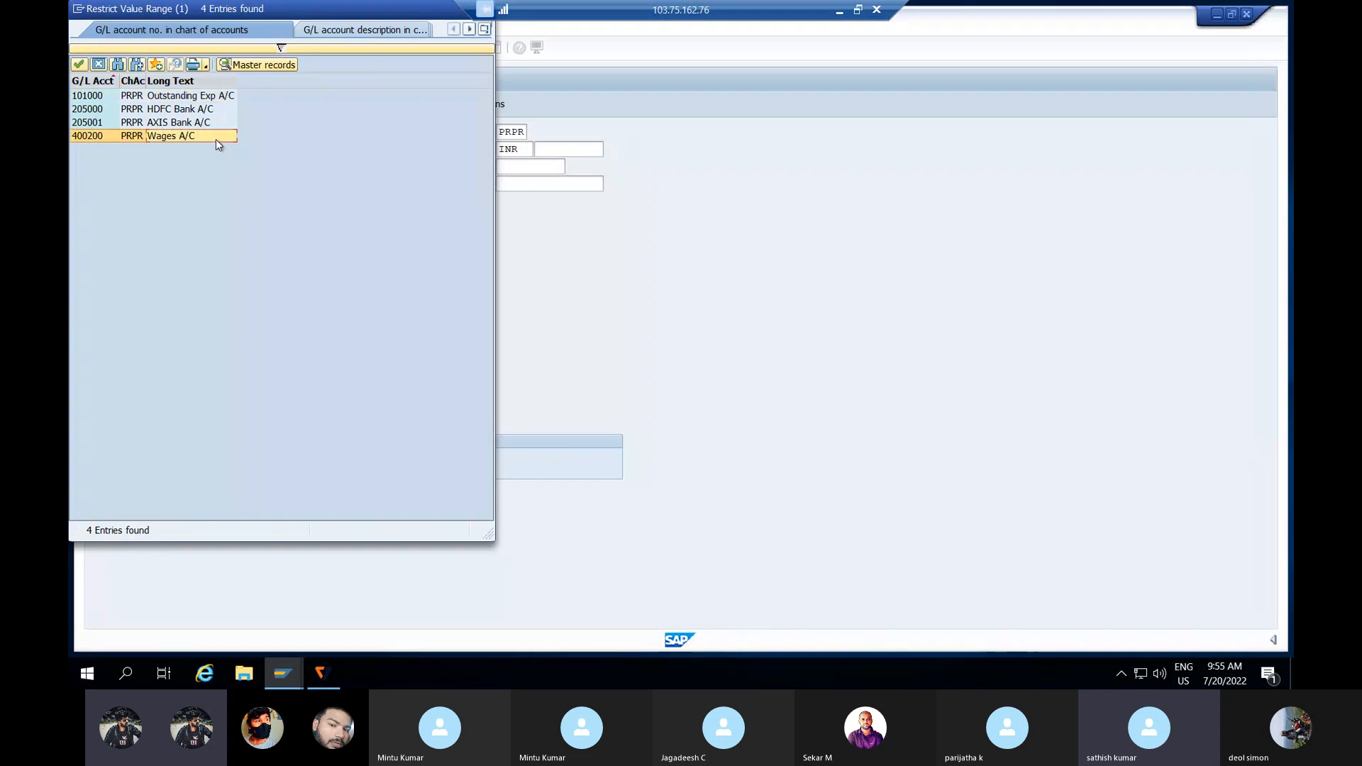
pyautogui.doubleClick(217, 143)
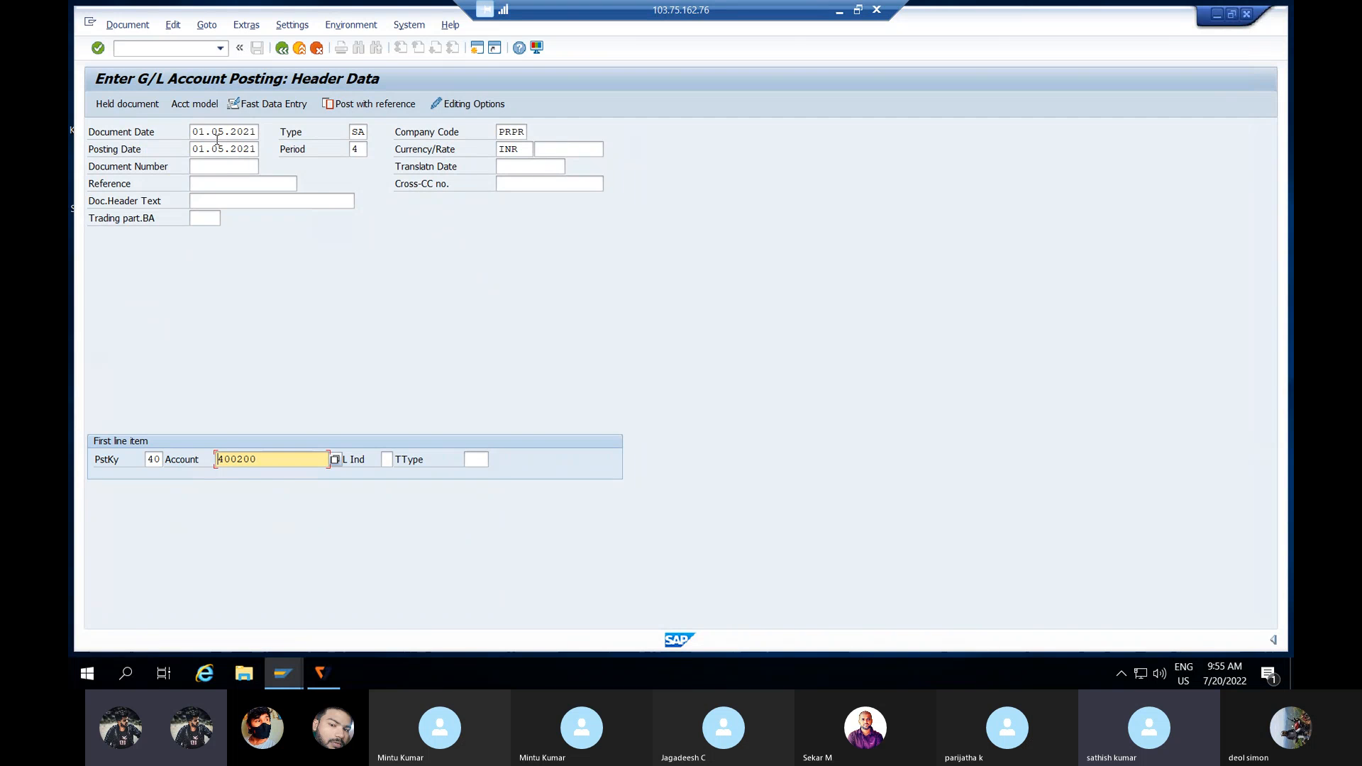
pyautogui.press('Return')
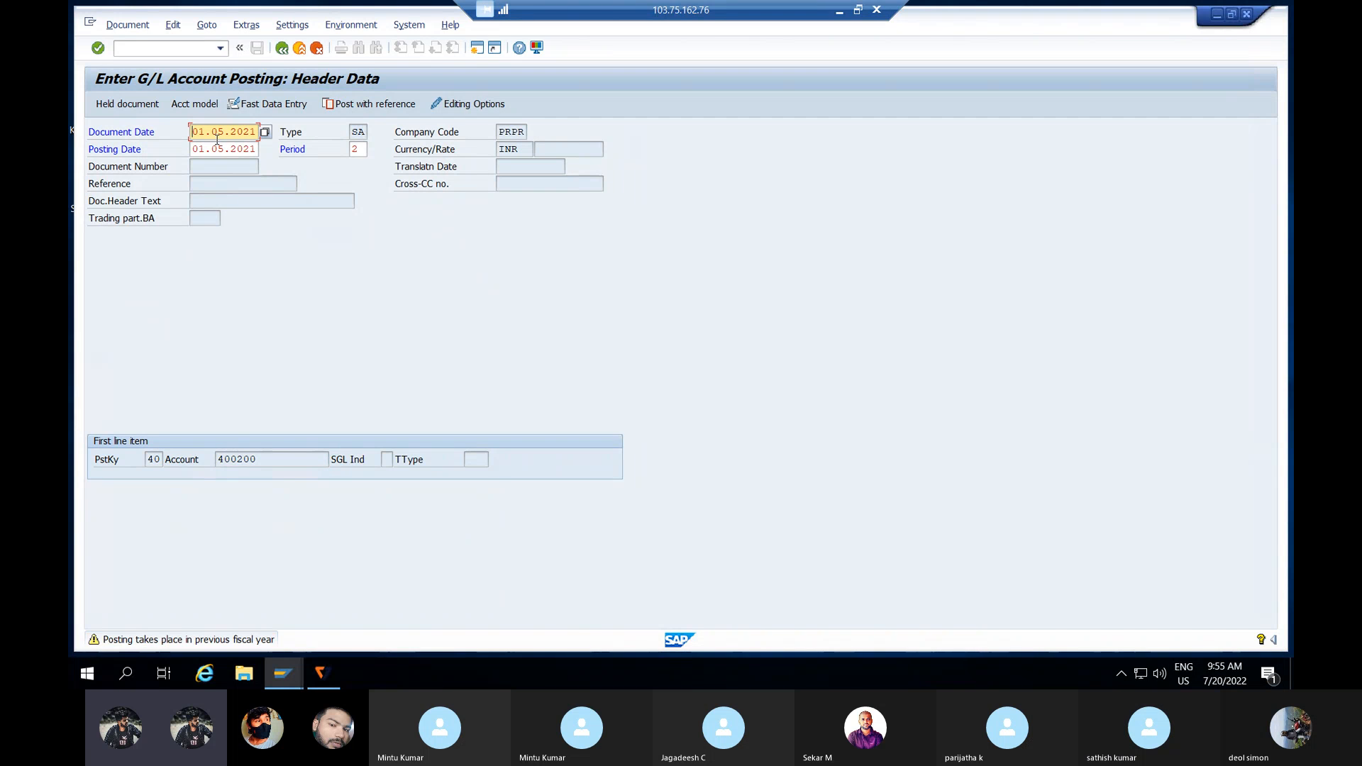
pyautogui.press('Return')
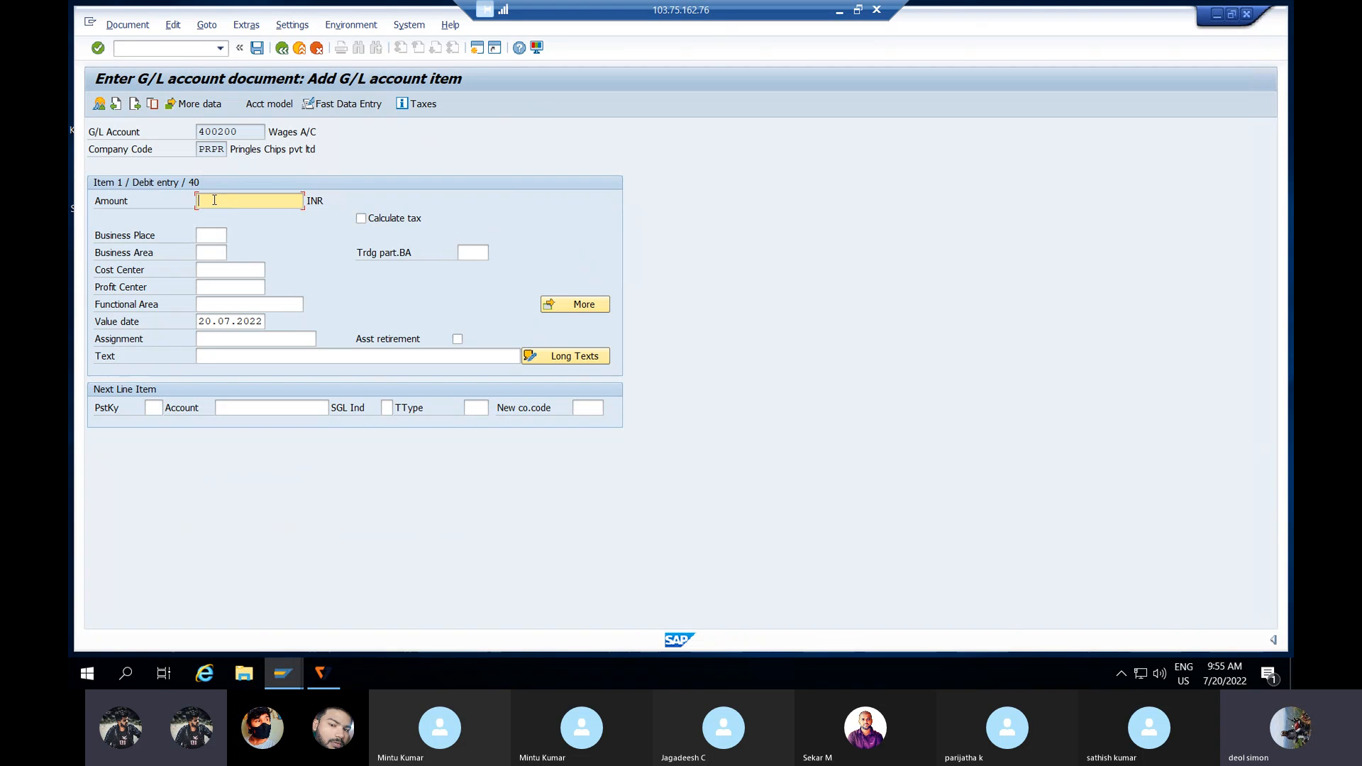
pyautogui.write('4')
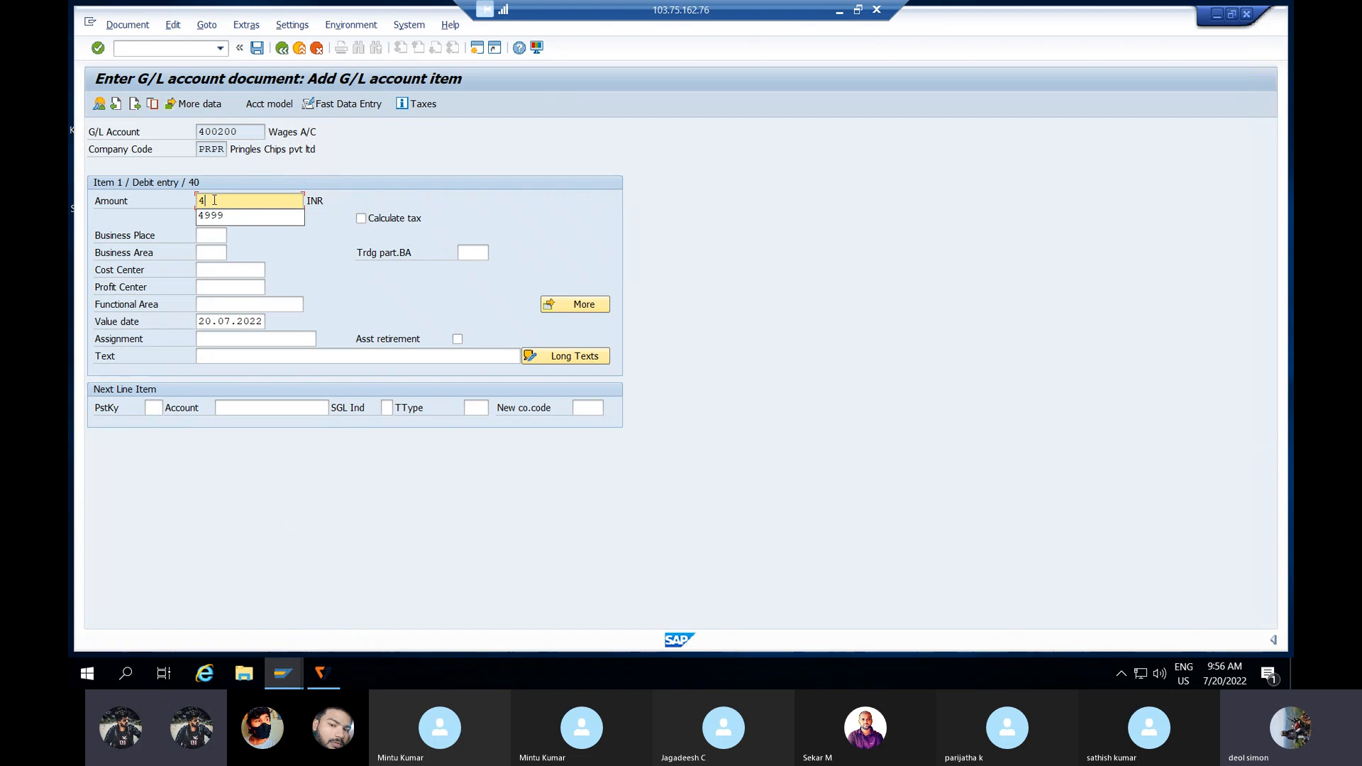
pyautogui.write('999')
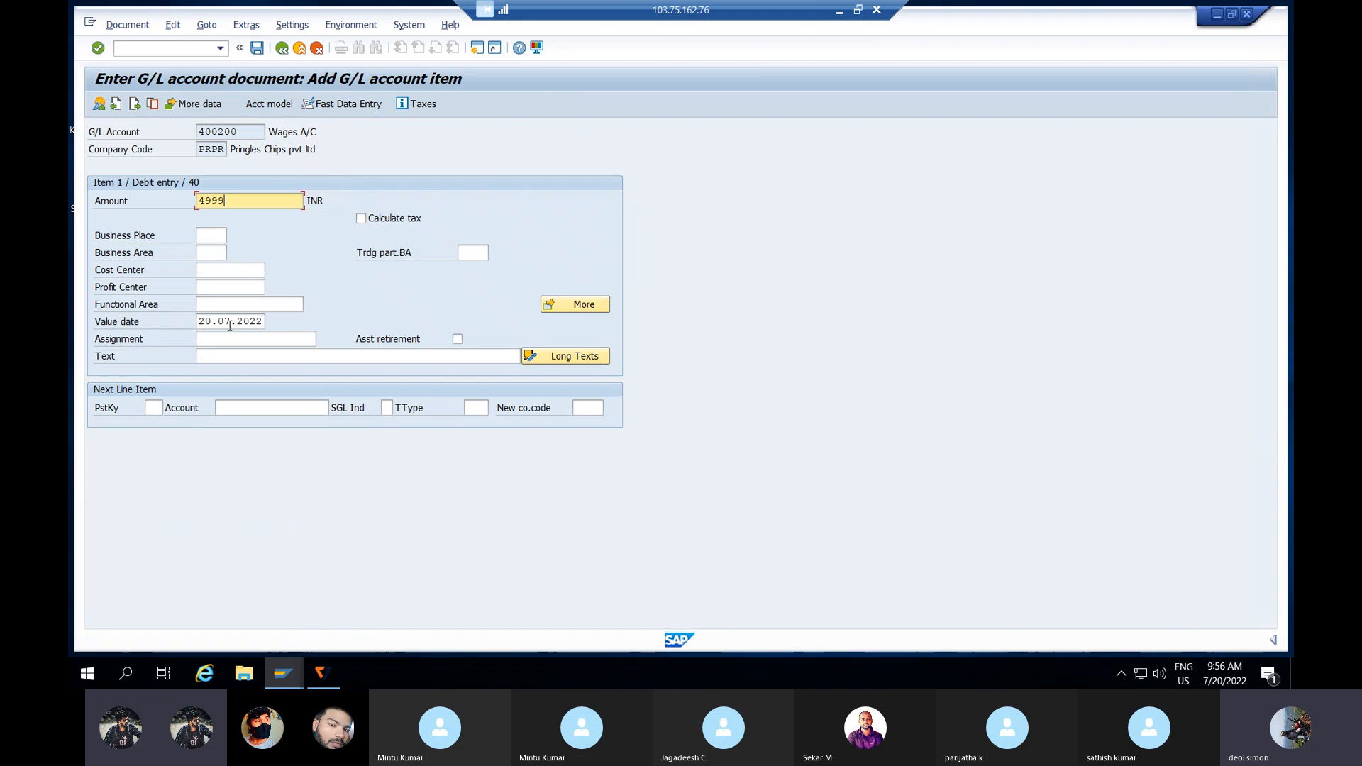
# Step: Add a posting key 50 credit line to Outstanding Exp A/C 101000
pyautogui.click(153, 409)
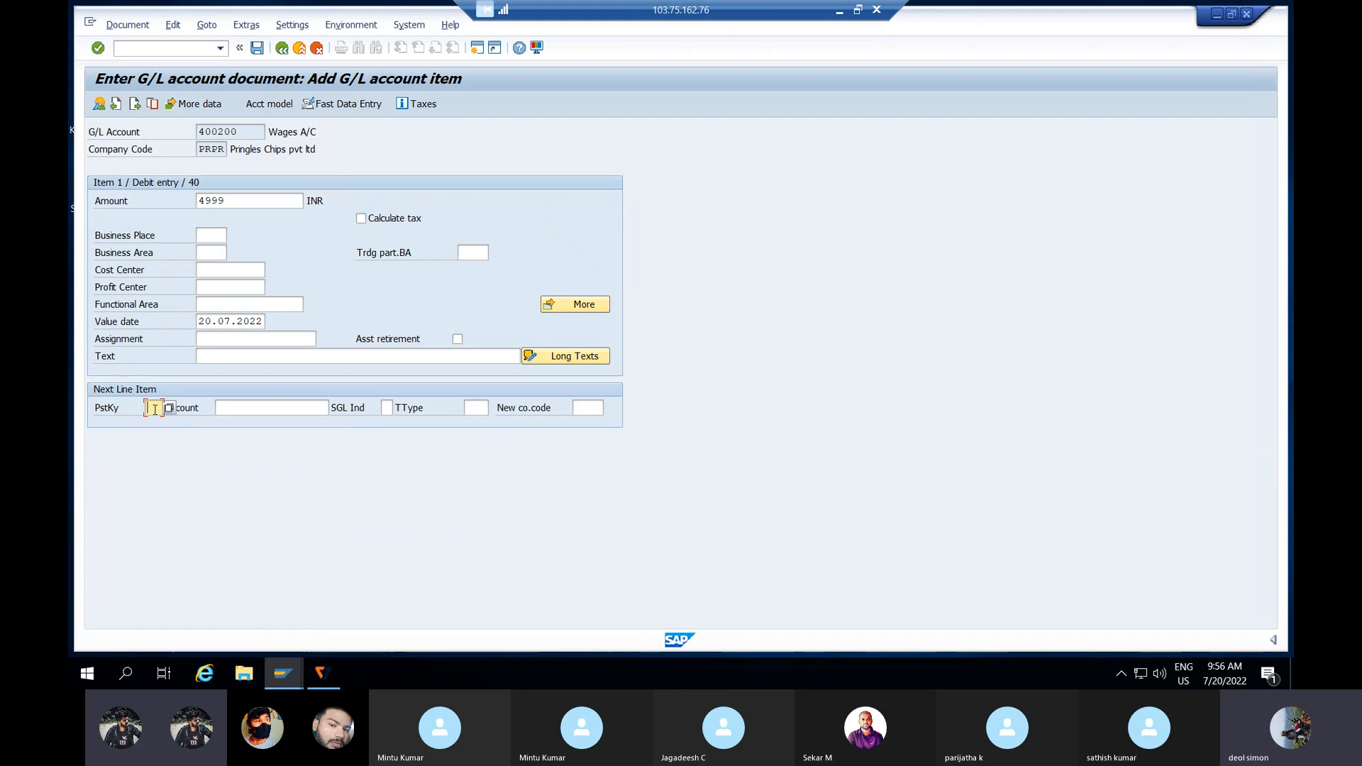
pyautogui.write('50')
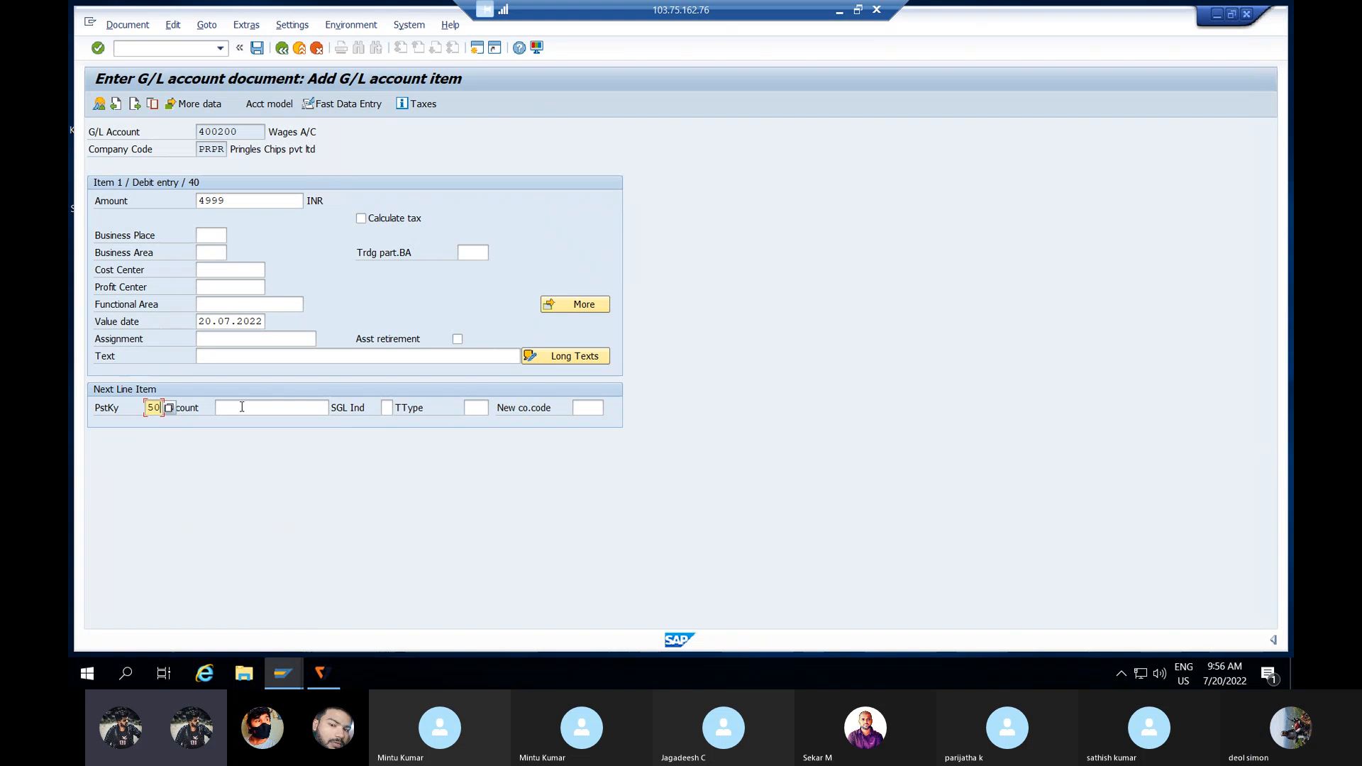
pyautogui.click(242, 407)
pyautogui.click(336, 408)
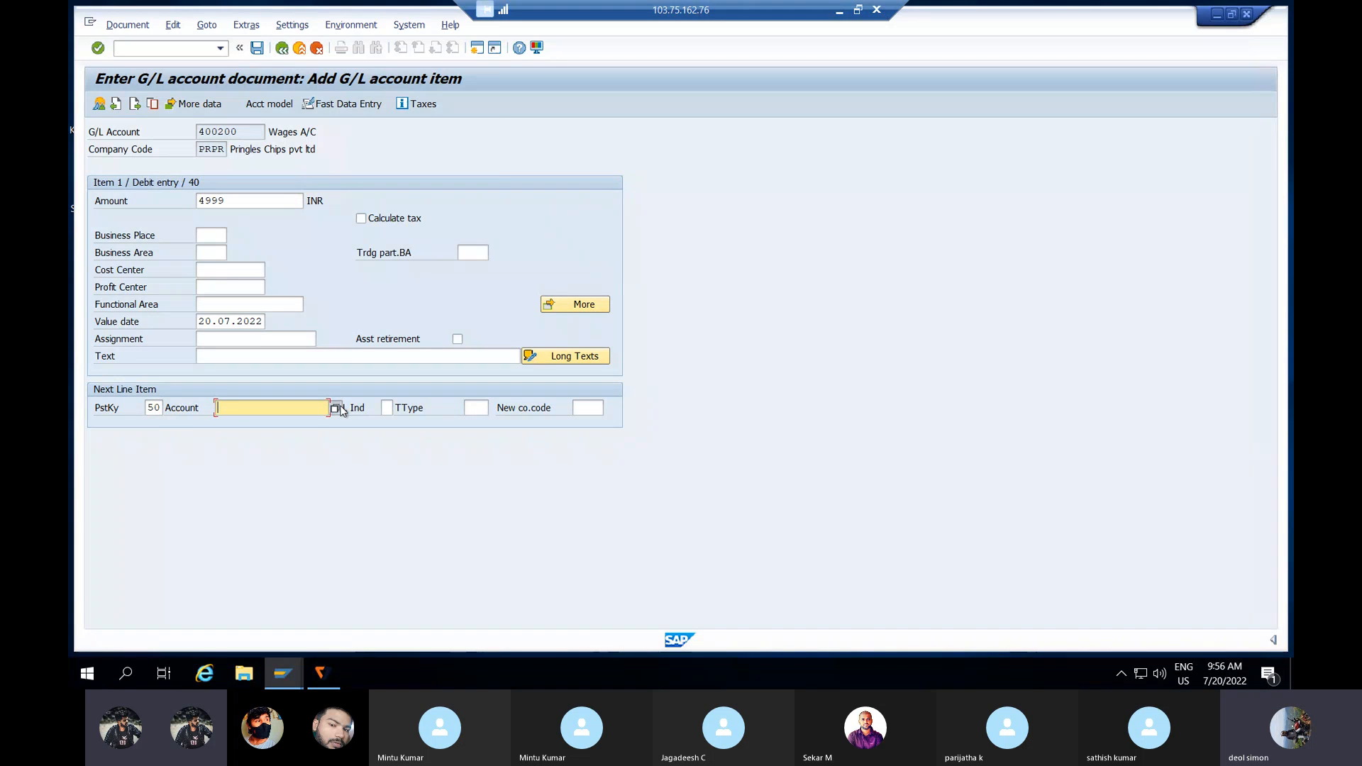
pyautogui.press('Return')
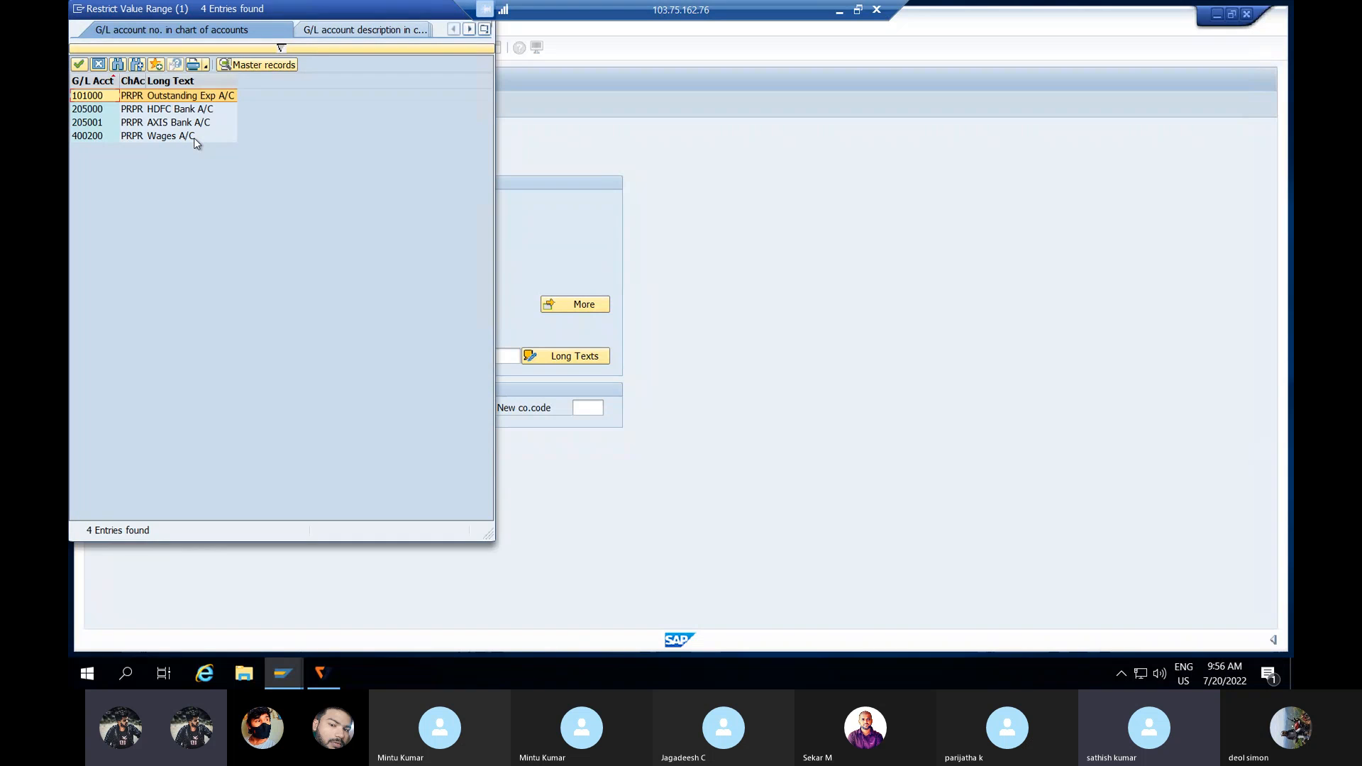
pyautogui.press('Return')
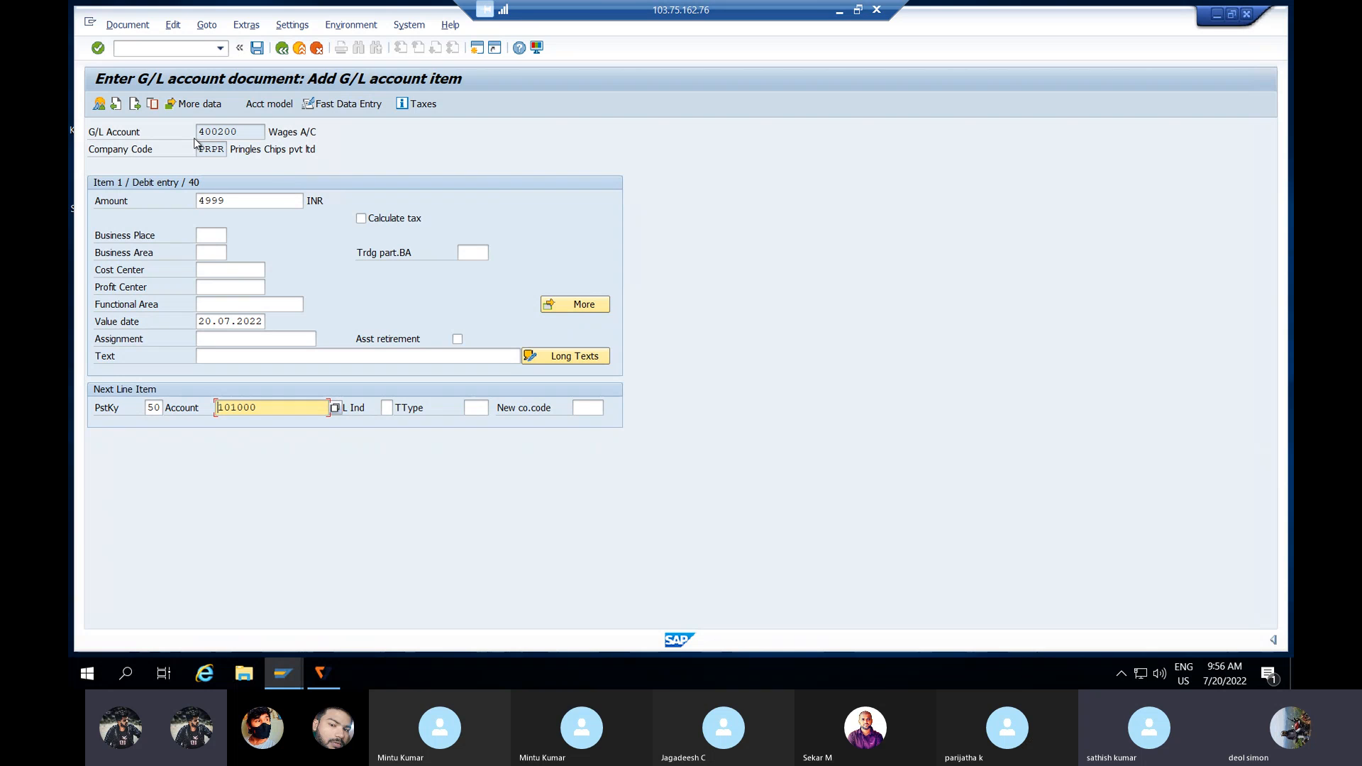
pyautogui.press('Return')
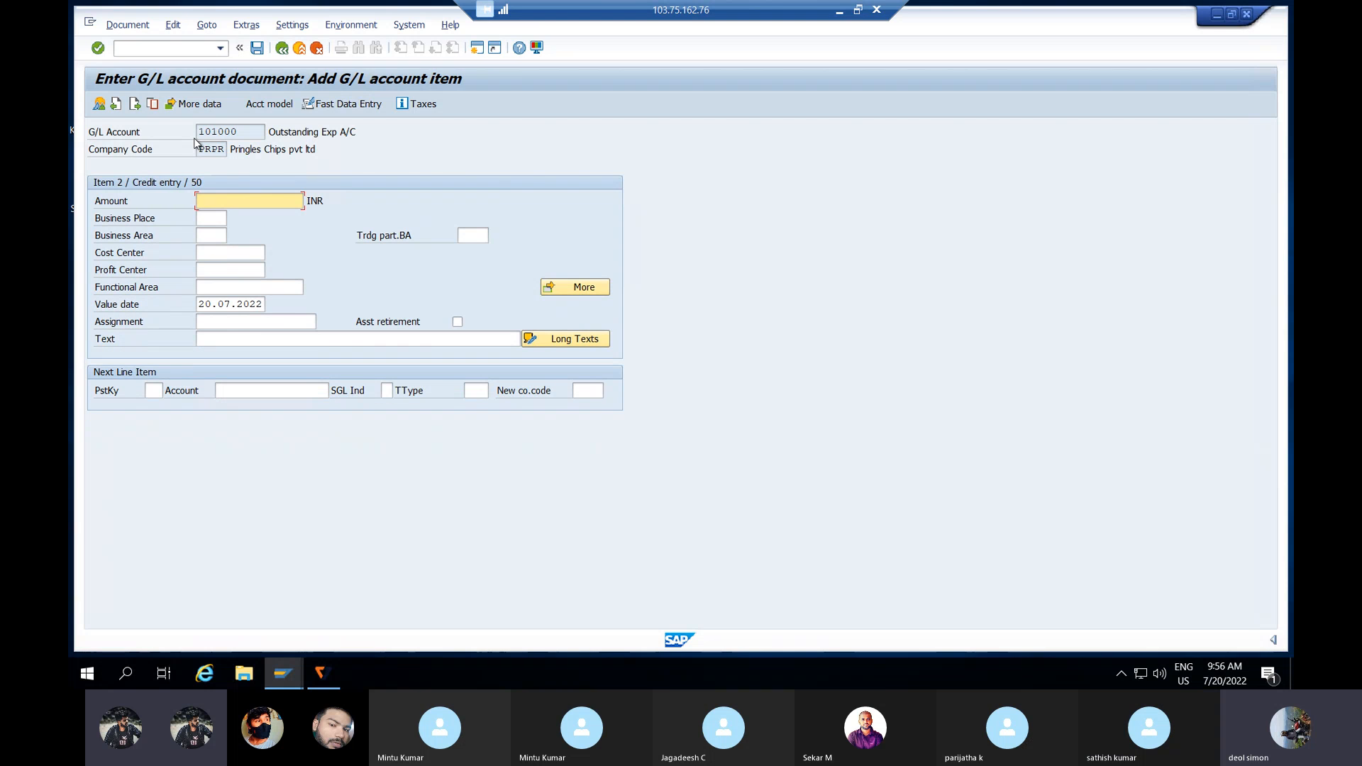
# Step: Fill the 101000 credit amount with * so it balances at 4,999.00
pyautogui.write('*')
pyautogui.click(215, 345)
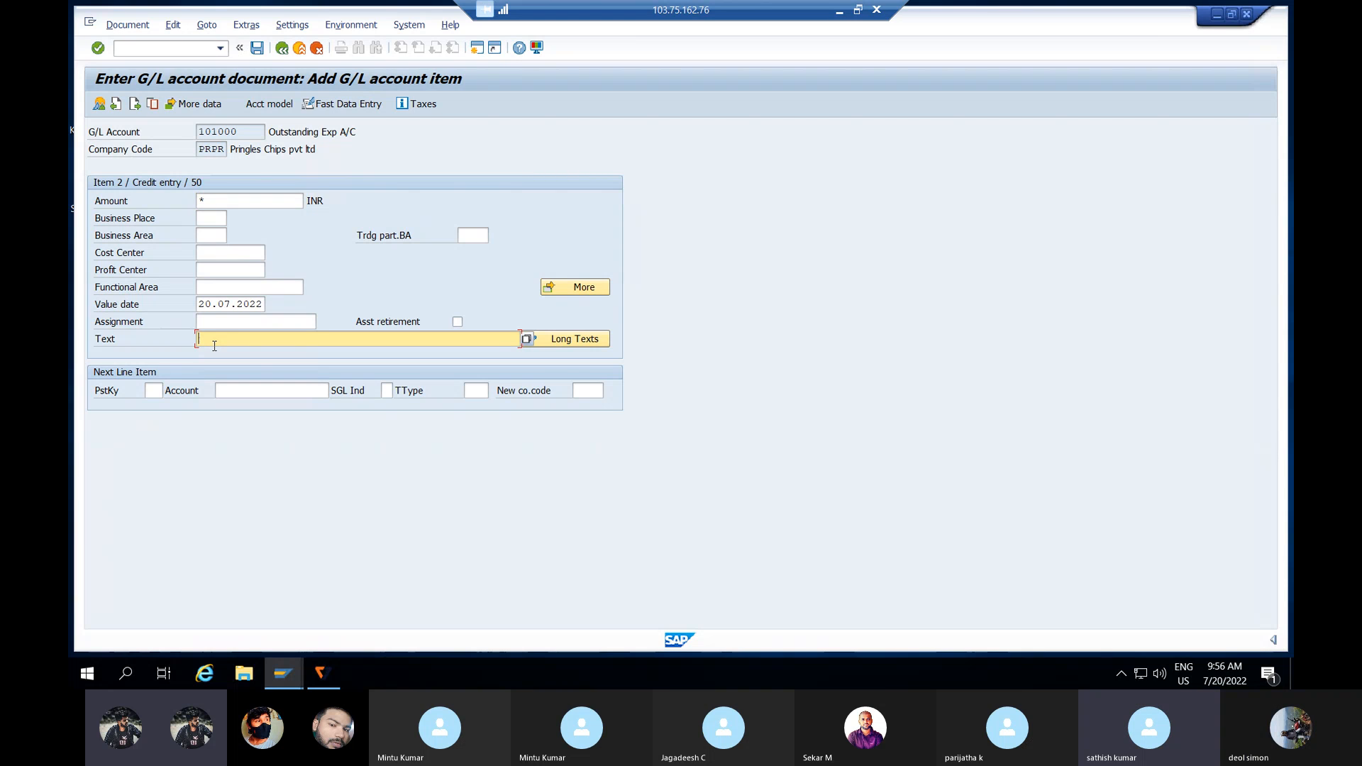
pyautogui.write('+')
pyautogui.press('Return')
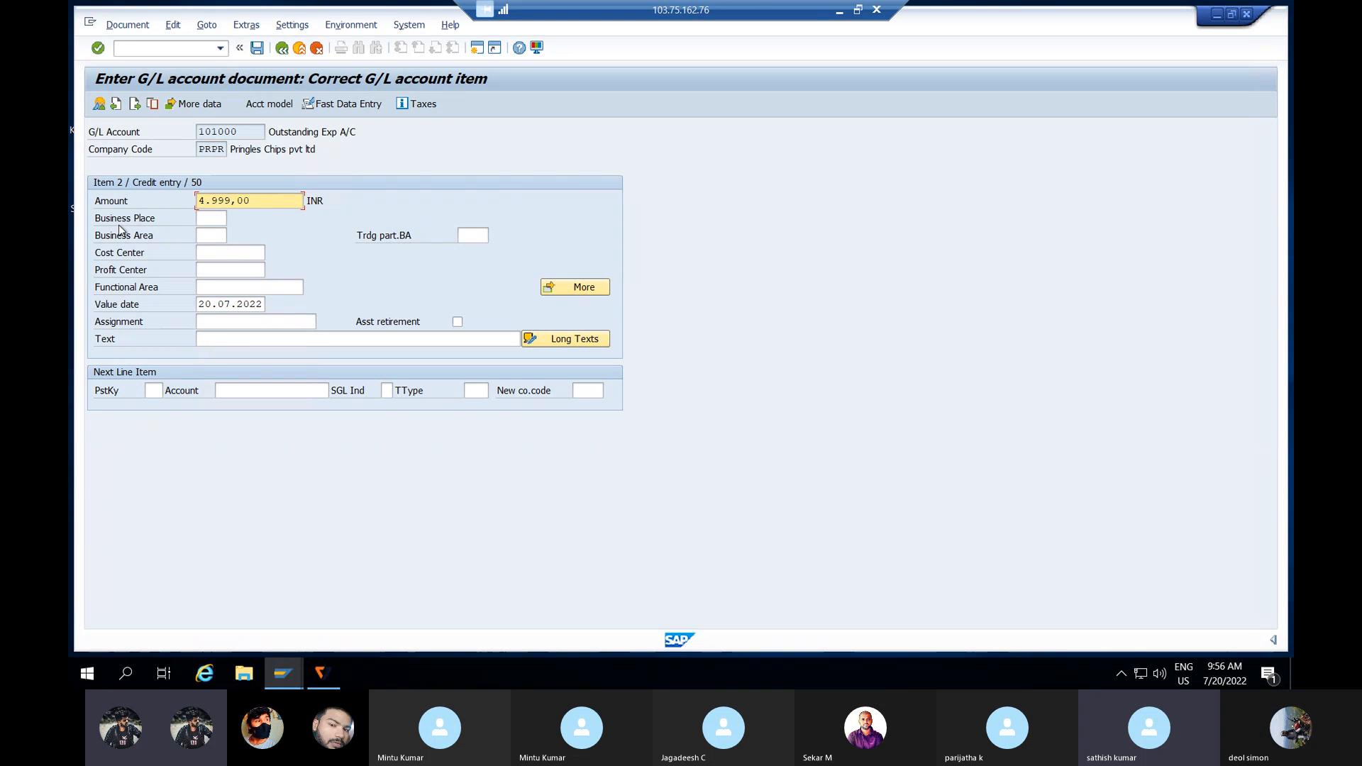
pyautogui.click(119, 26)
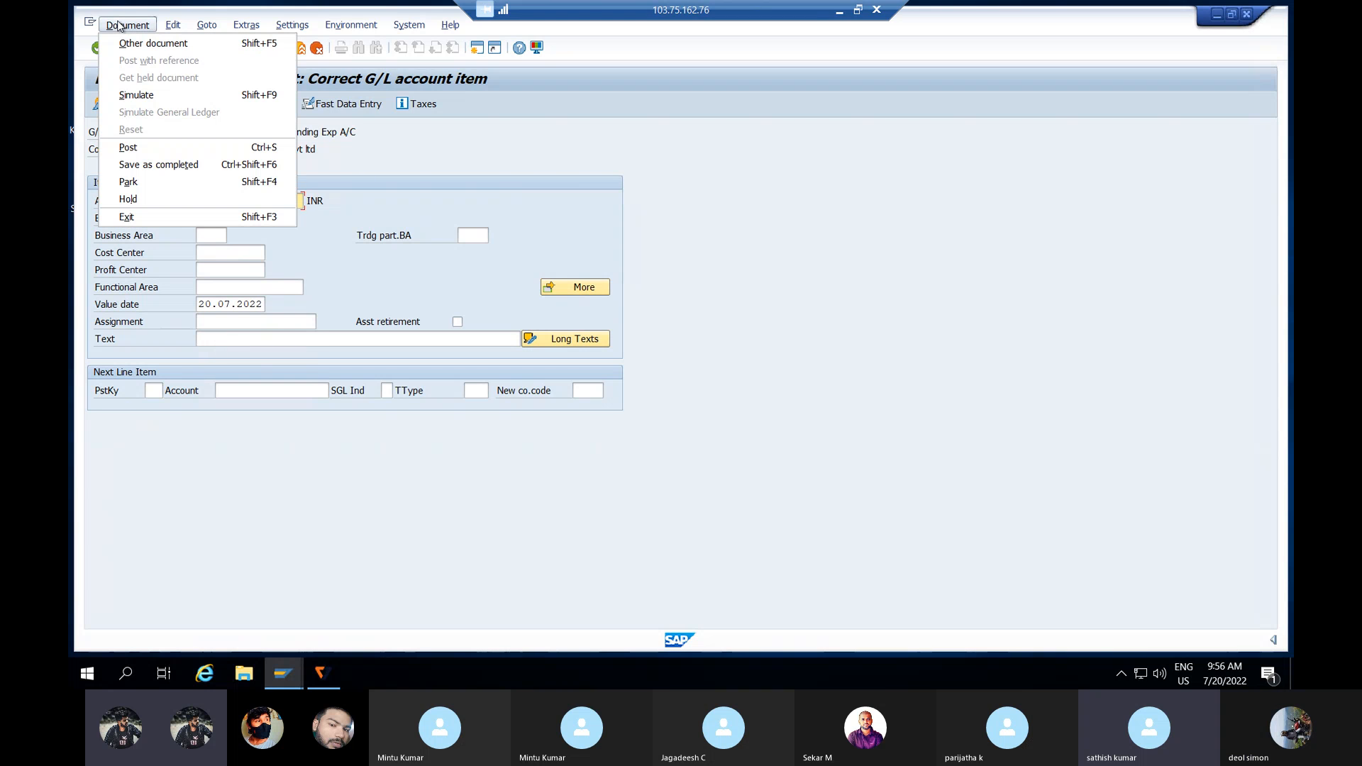
# Step: Simulate and try posting the Wages/Outstanding Exp document, then launch SPRO via /NSPRO
pyautogui.click(137, 95)
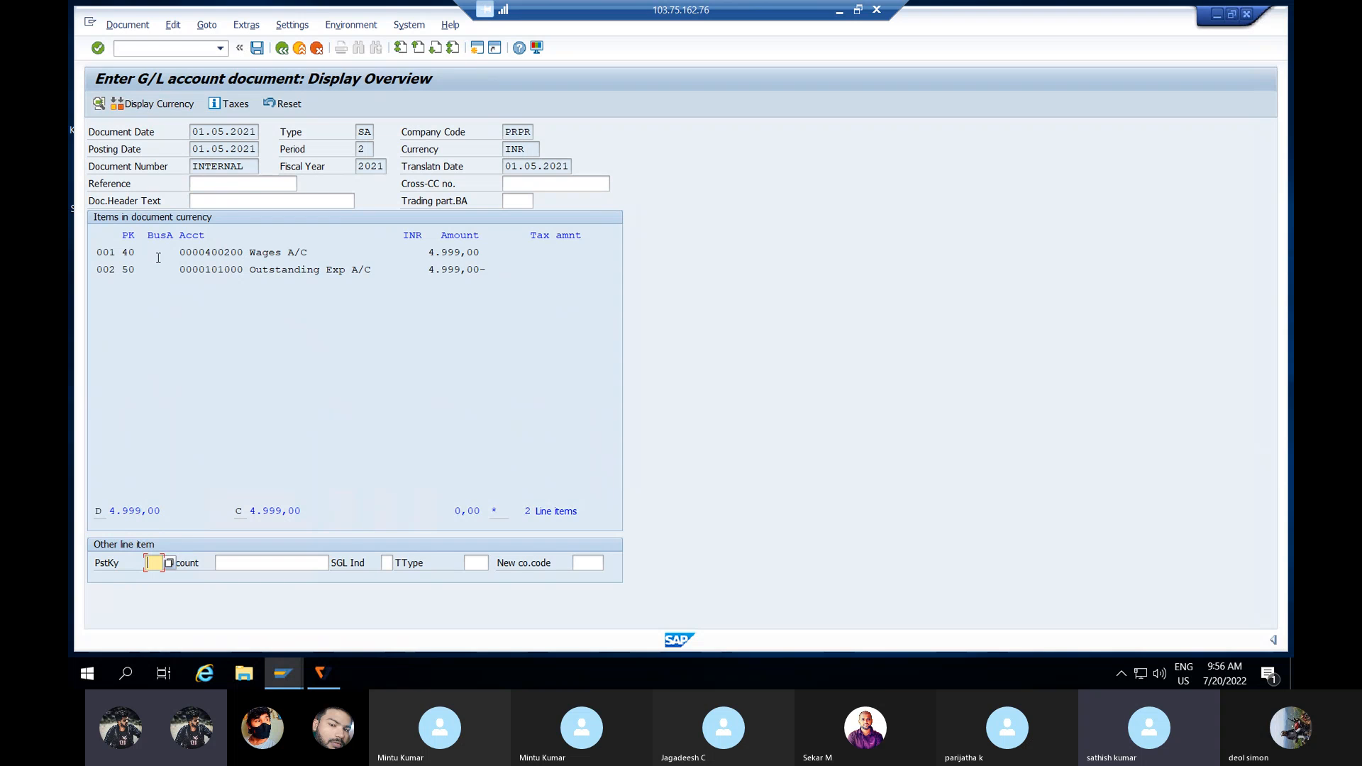
pyautogui.click(257, 48)
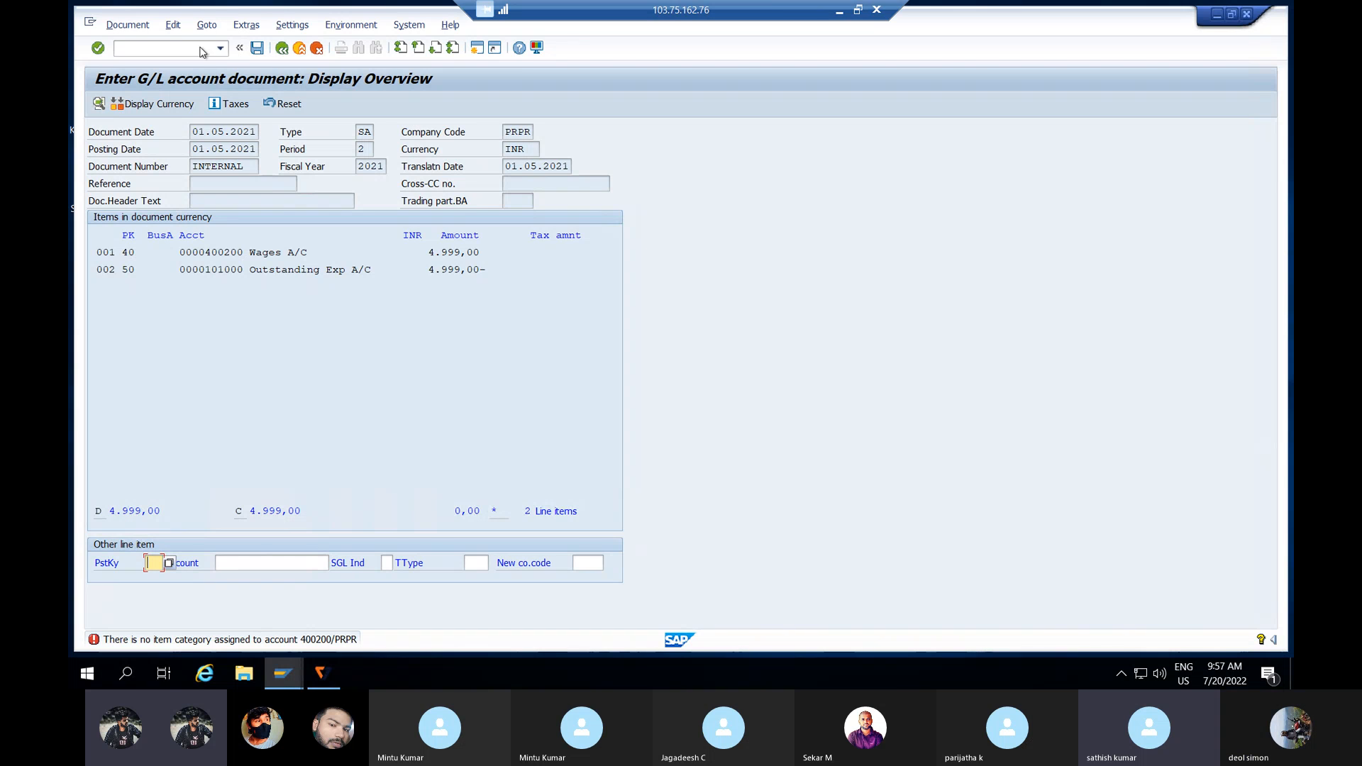
pyautogui.click(168, 49)
pyautogui.write('/NSPRO')
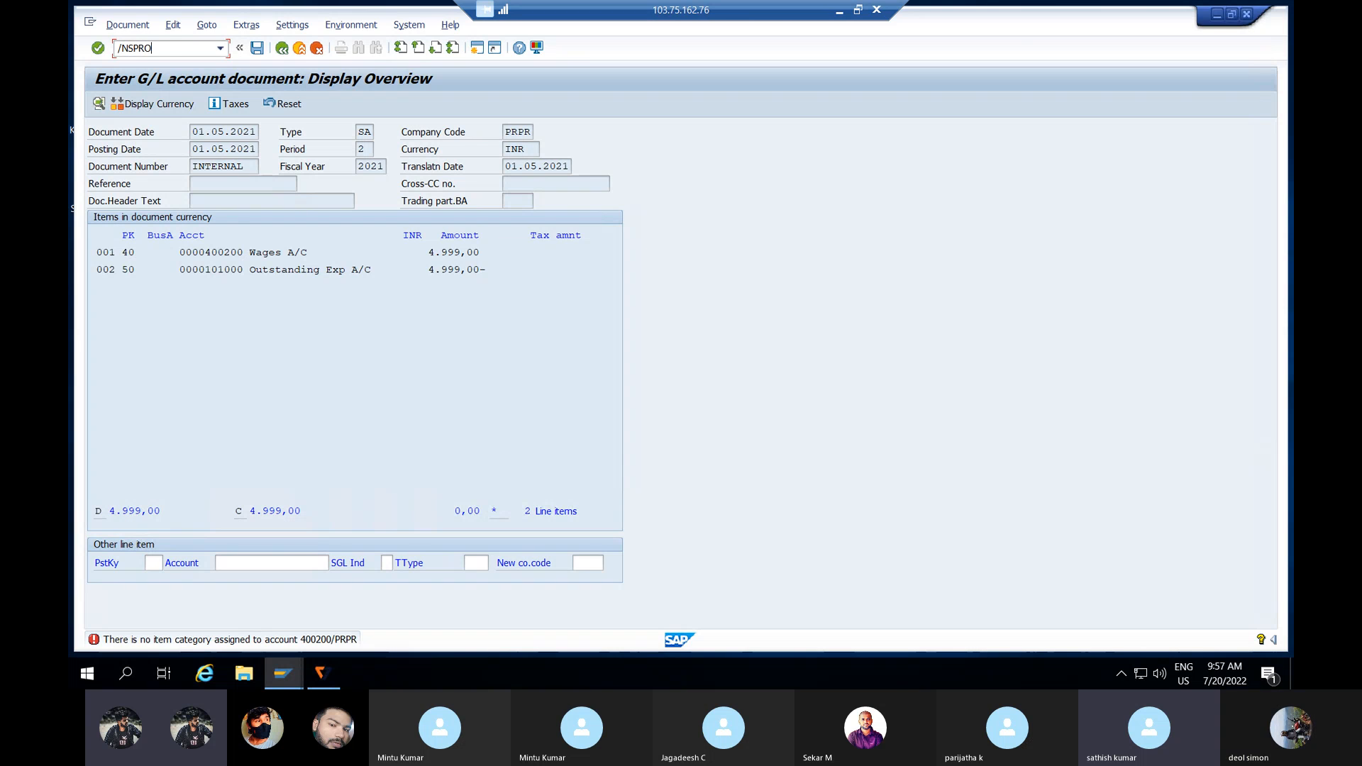
pyautogui.press('Return')
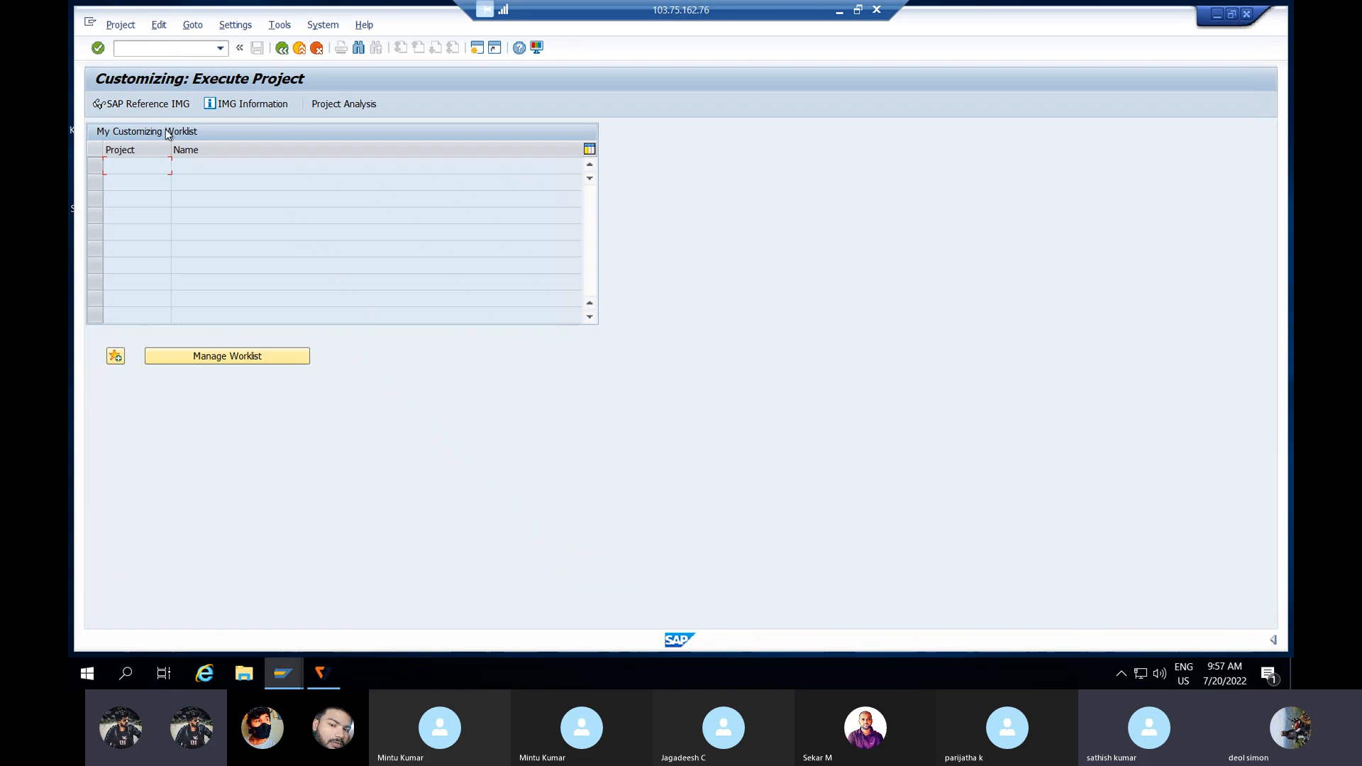
# Step: Dismiss the customizing news and expand the Reference IMG down to General Ledger Accounting (New) Document Splitting
pyautogui.click(224, 105)
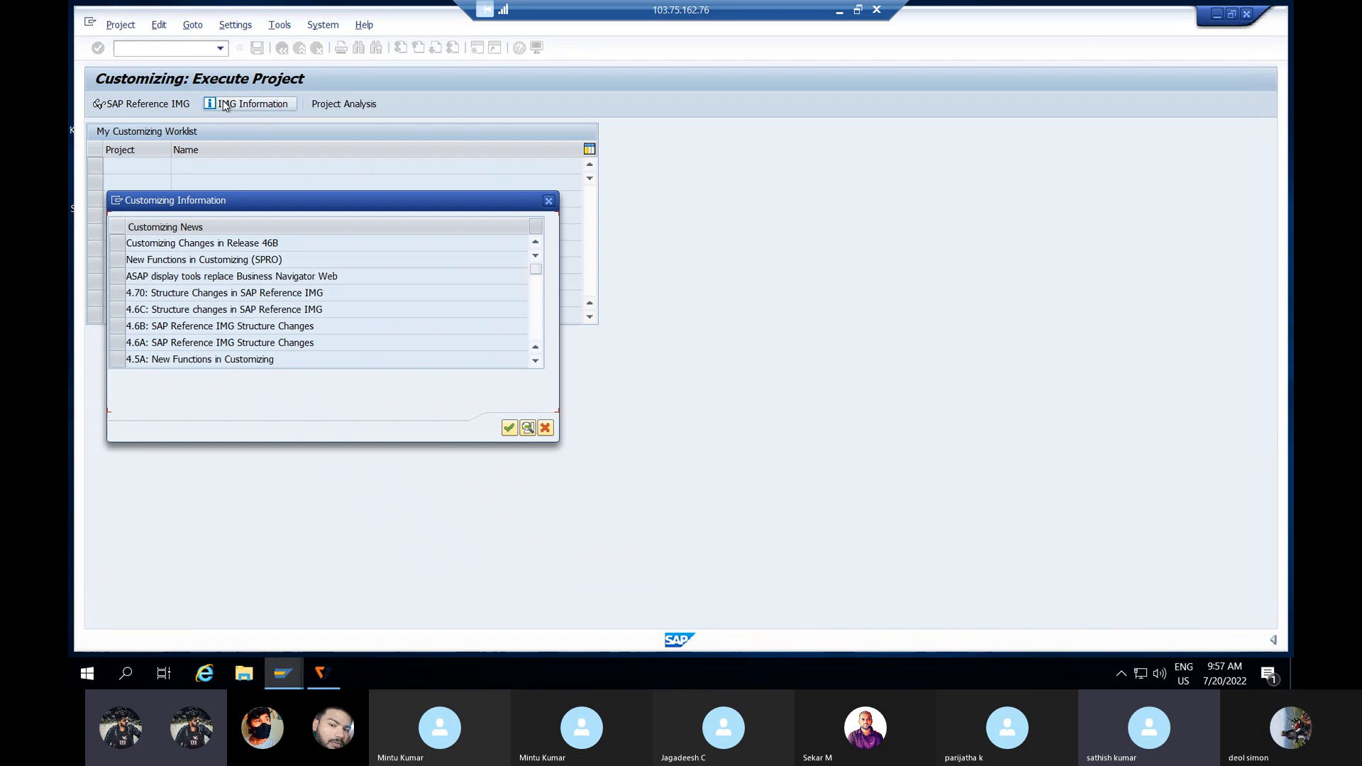
pyautogui.click(550, 202)
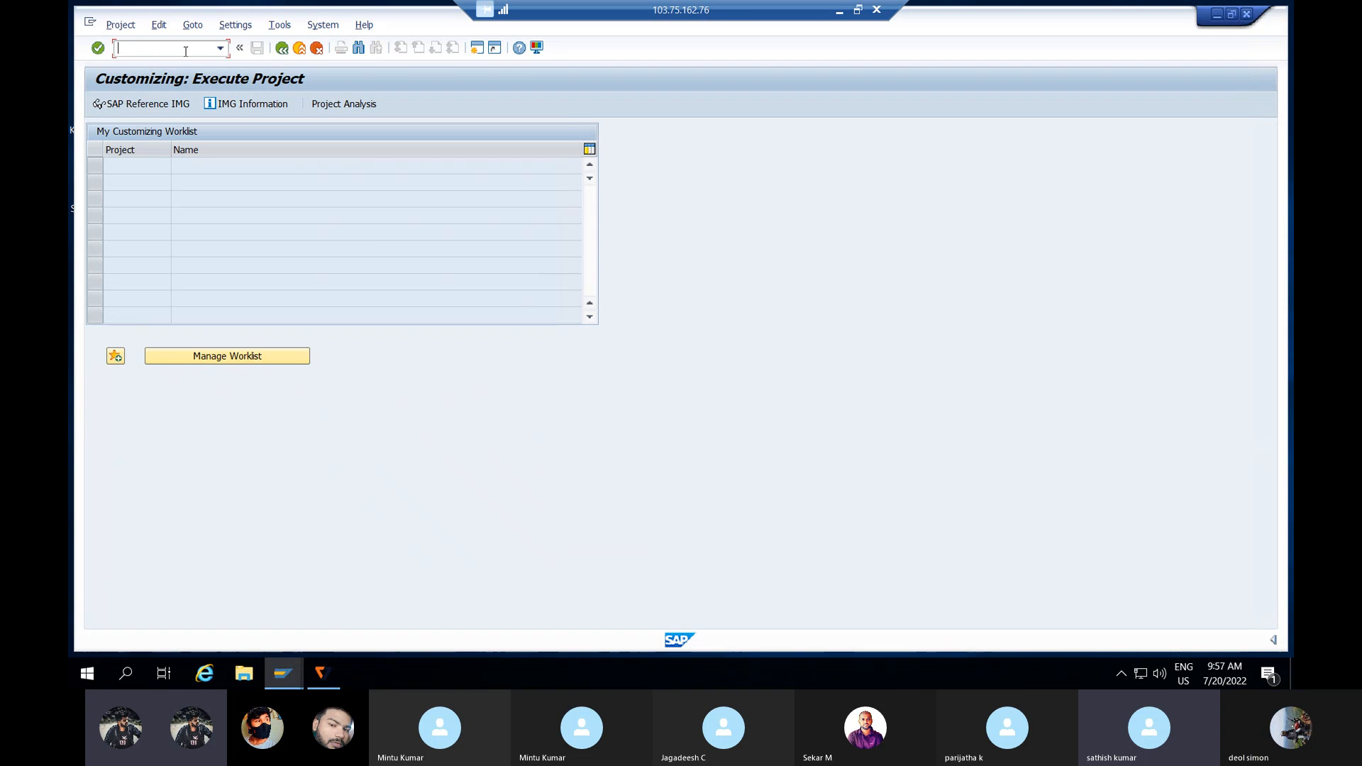
pyautogui.click(177, 108)
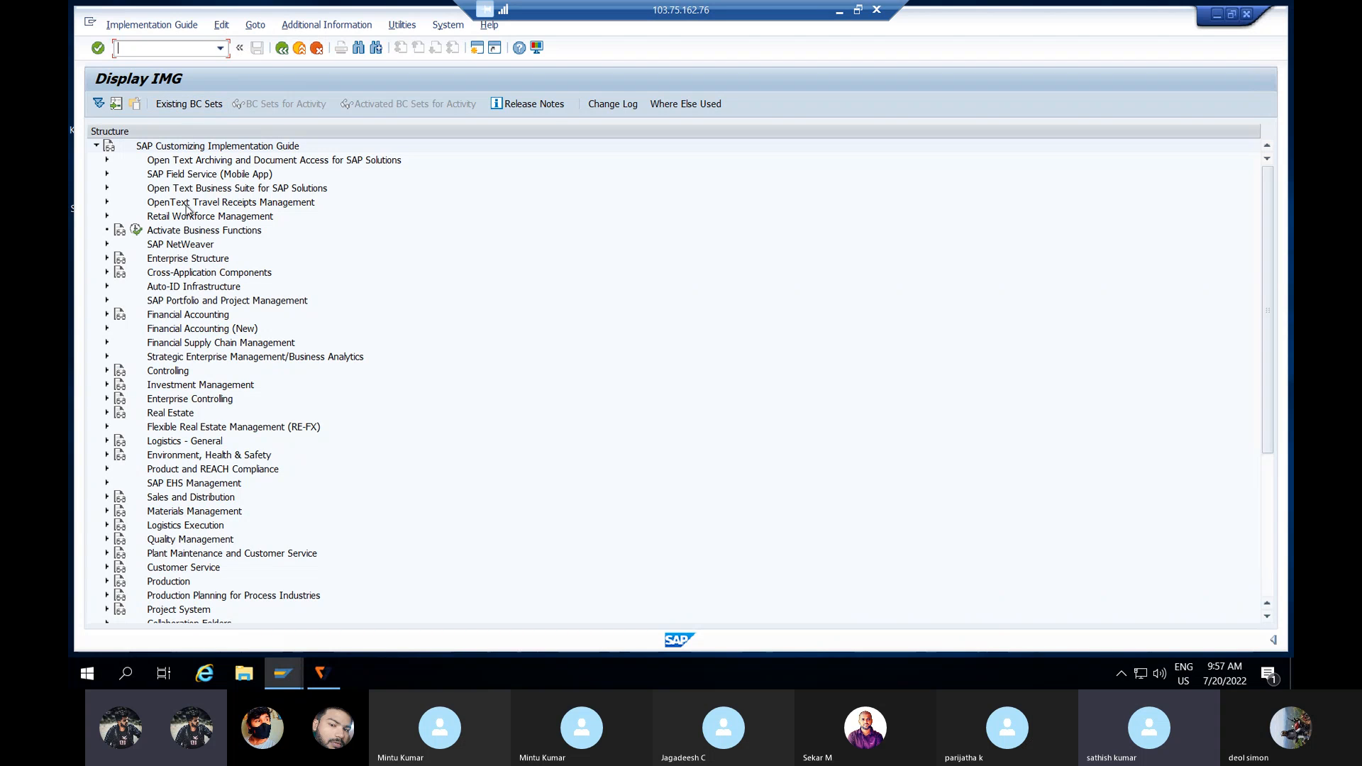
pyautogui.click(198, 331)
pyautogui.click(108, 330)
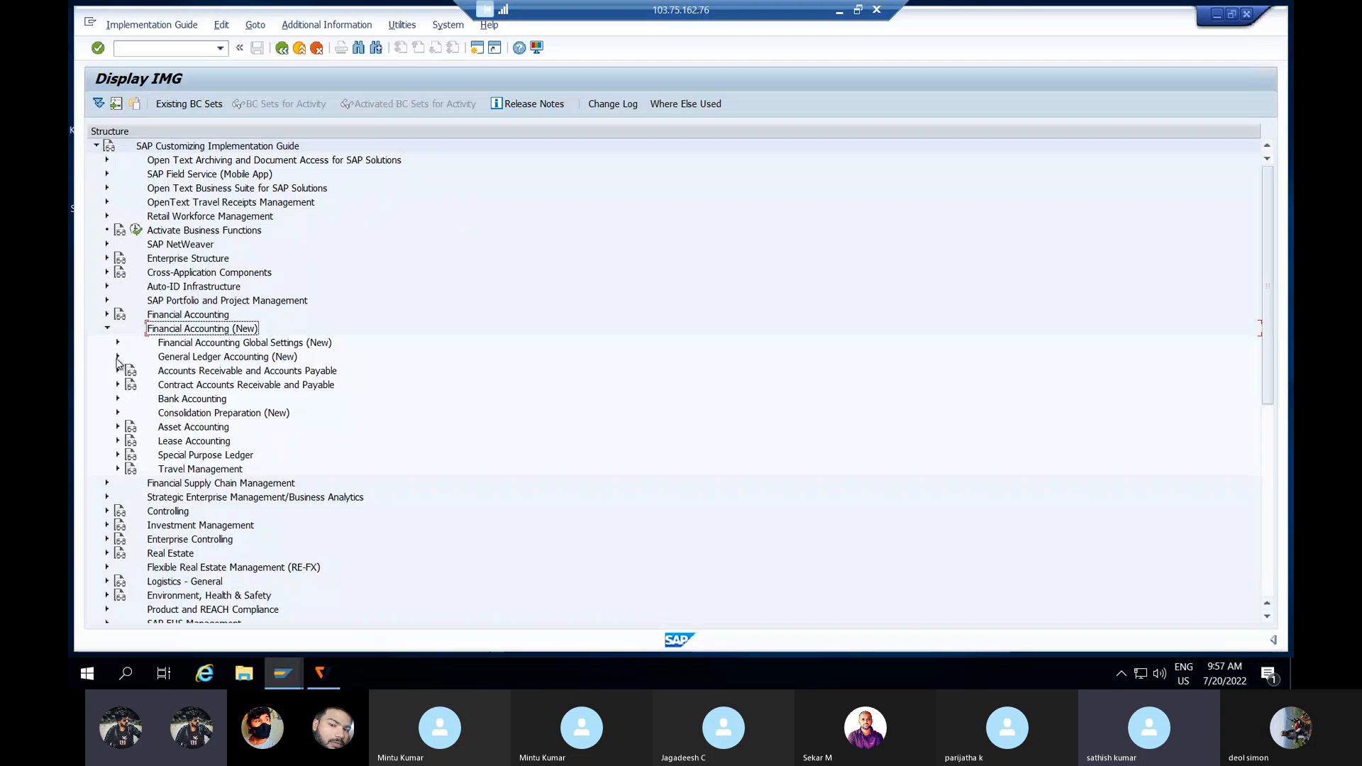
pyautogui.click(118, 357)
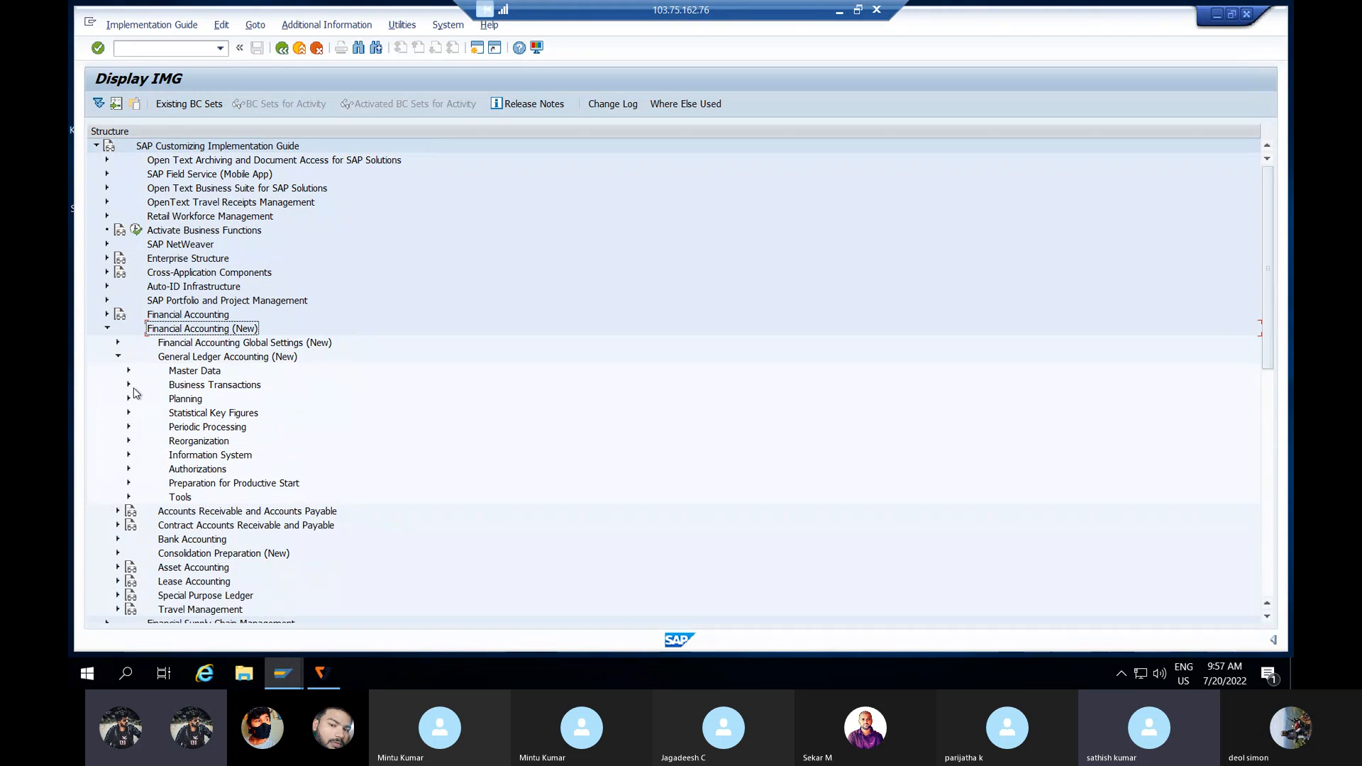
pyautogui.click(129, 385)
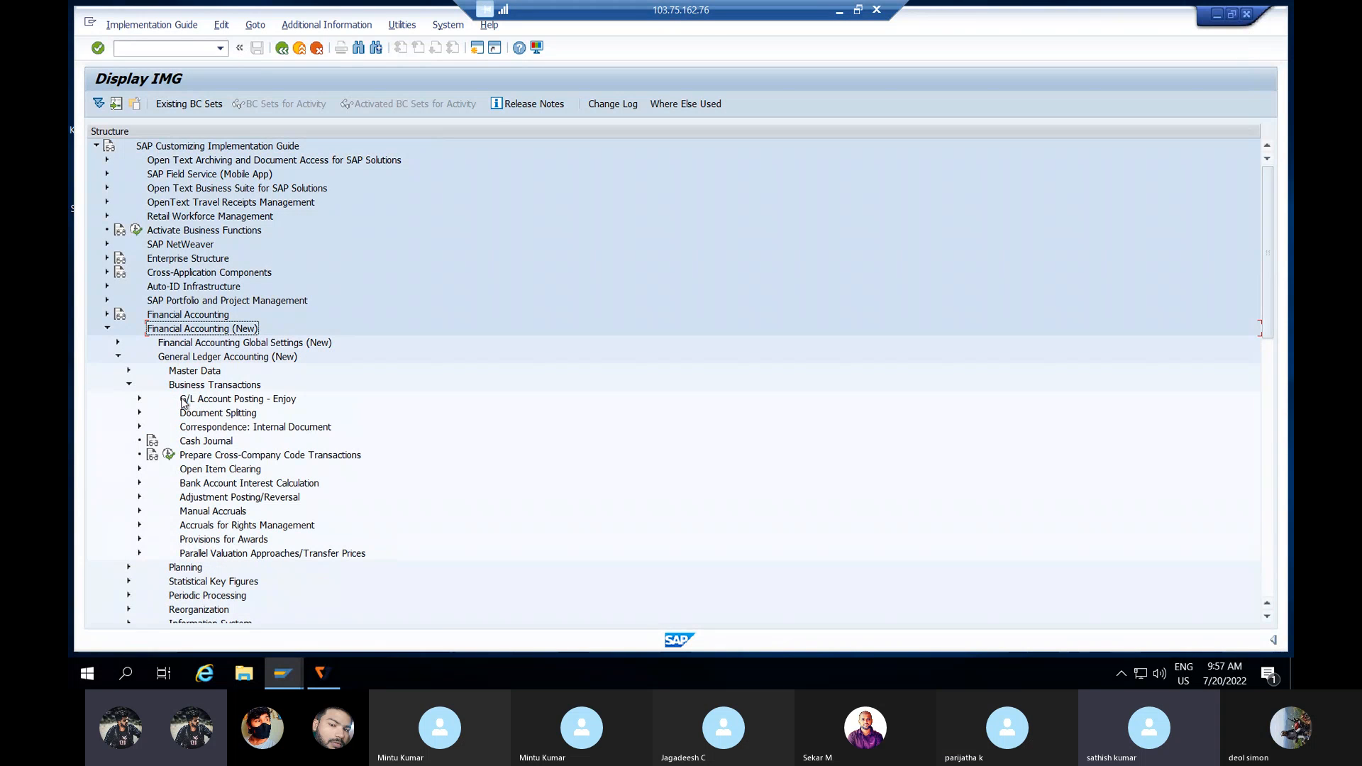
pyautogui.click(138, 415)
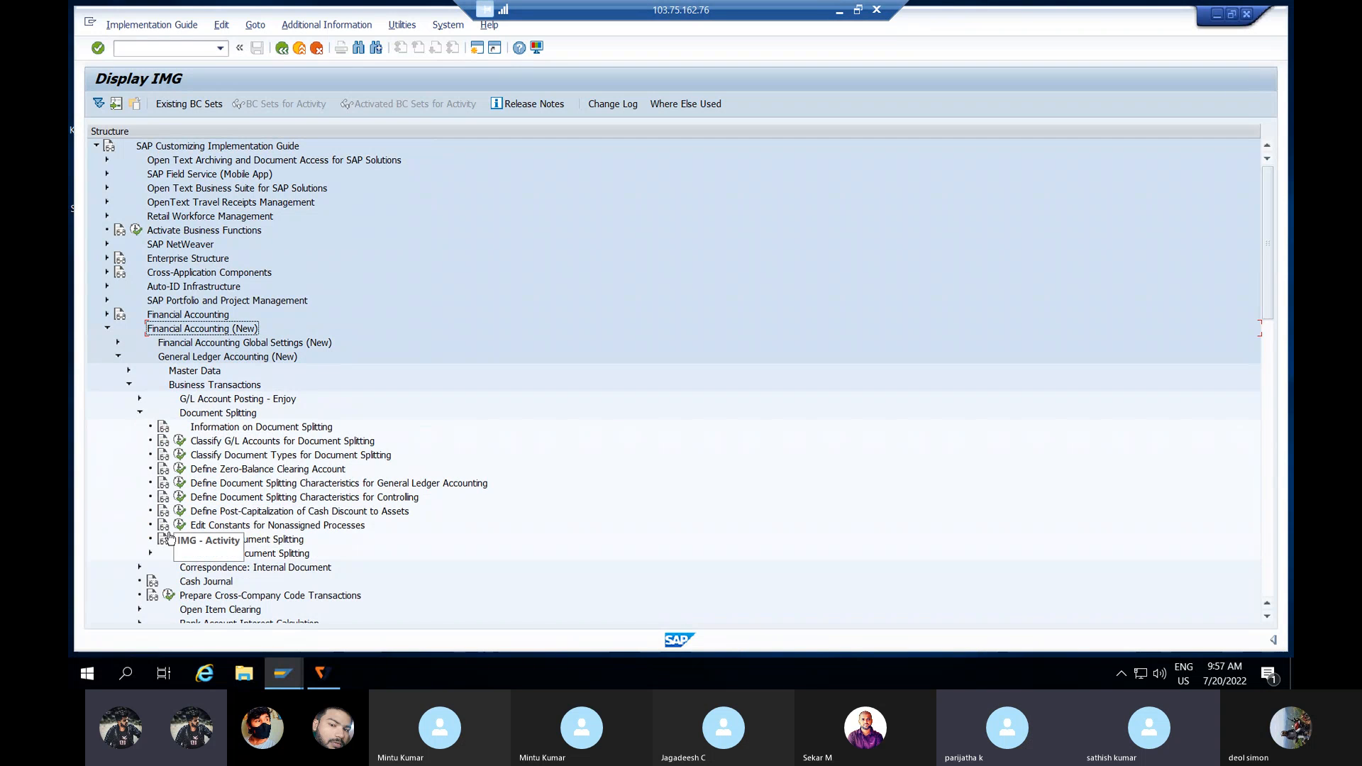
# Step: Review the Activate Document Splitting documentation, then execute that activity
pyautogui.click(158, 542)
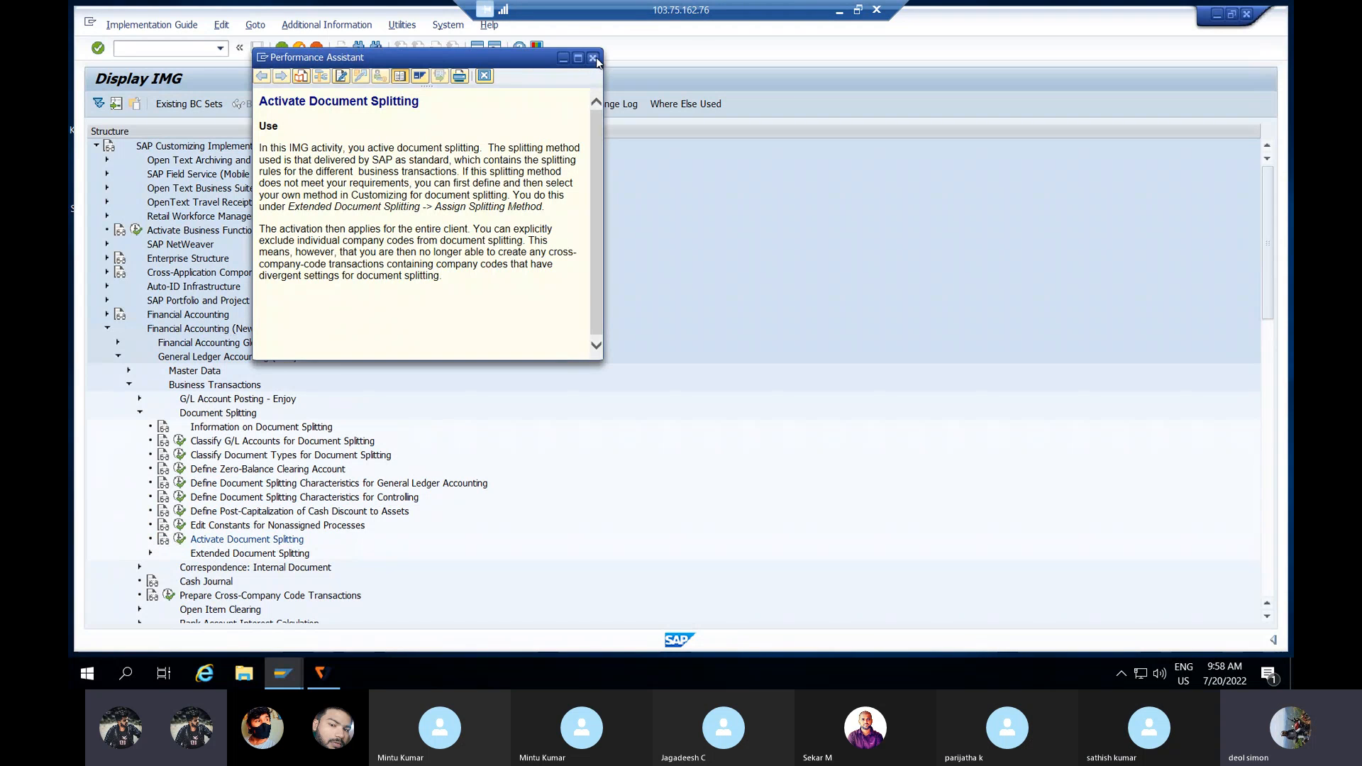
pyautogui.click(592, 57)
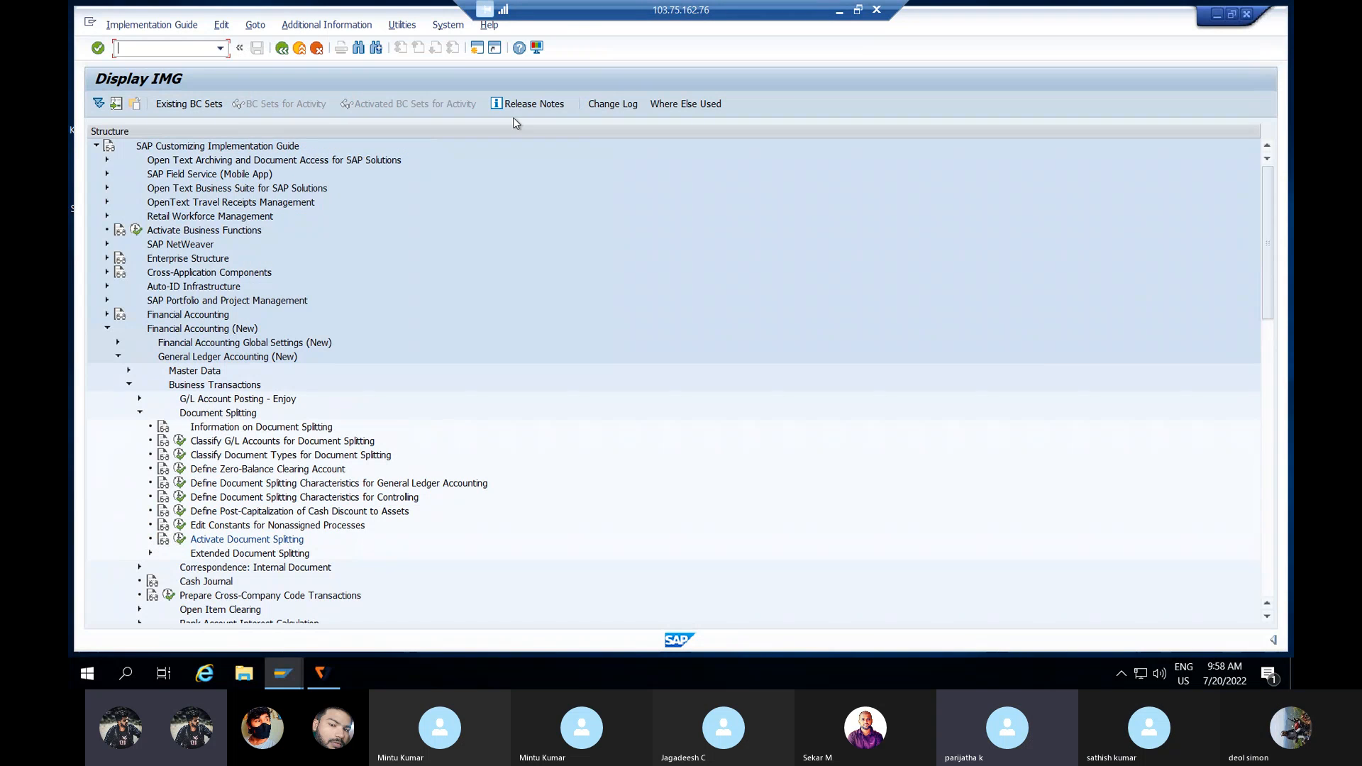
pyautogui.click(178, 544)
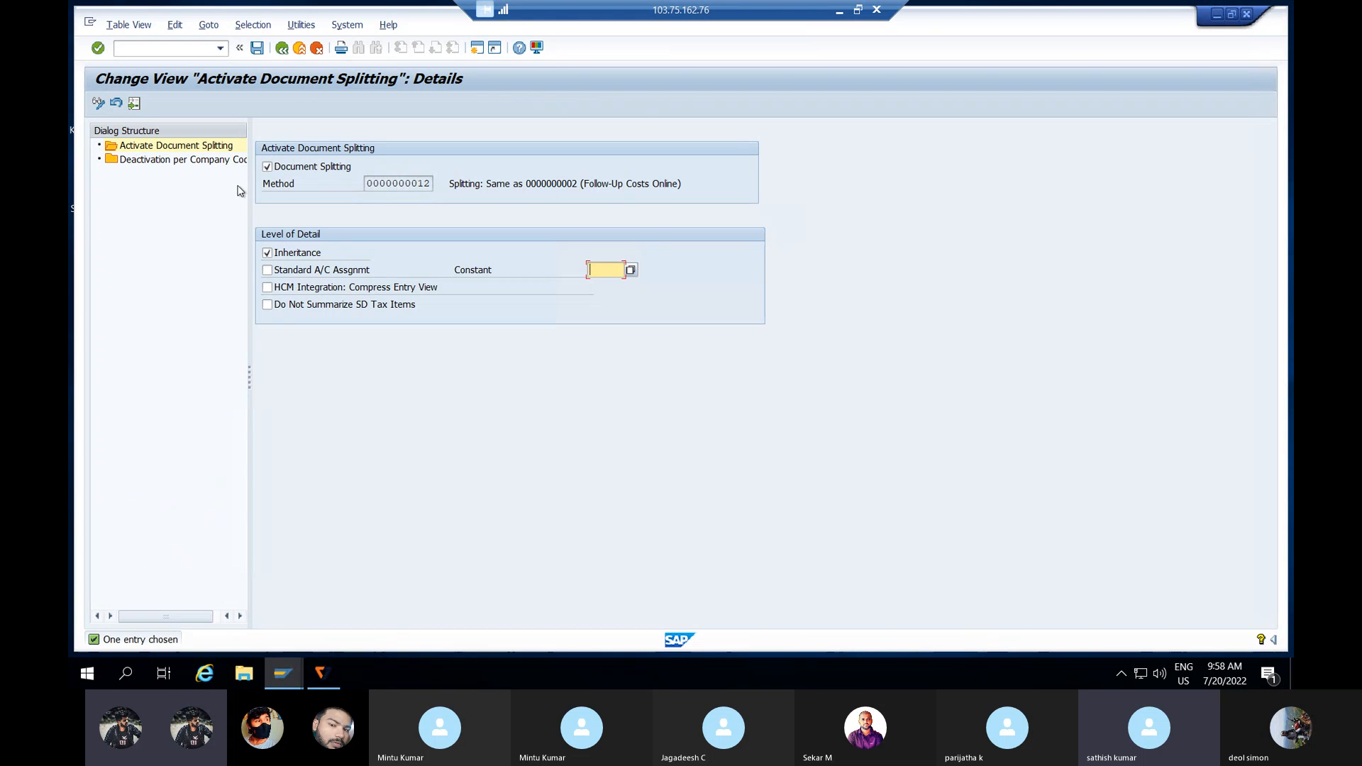
# Step: Untick the Document Splitting checkbox and save, confirming the customizing request
pyautogui.click(269, 169)
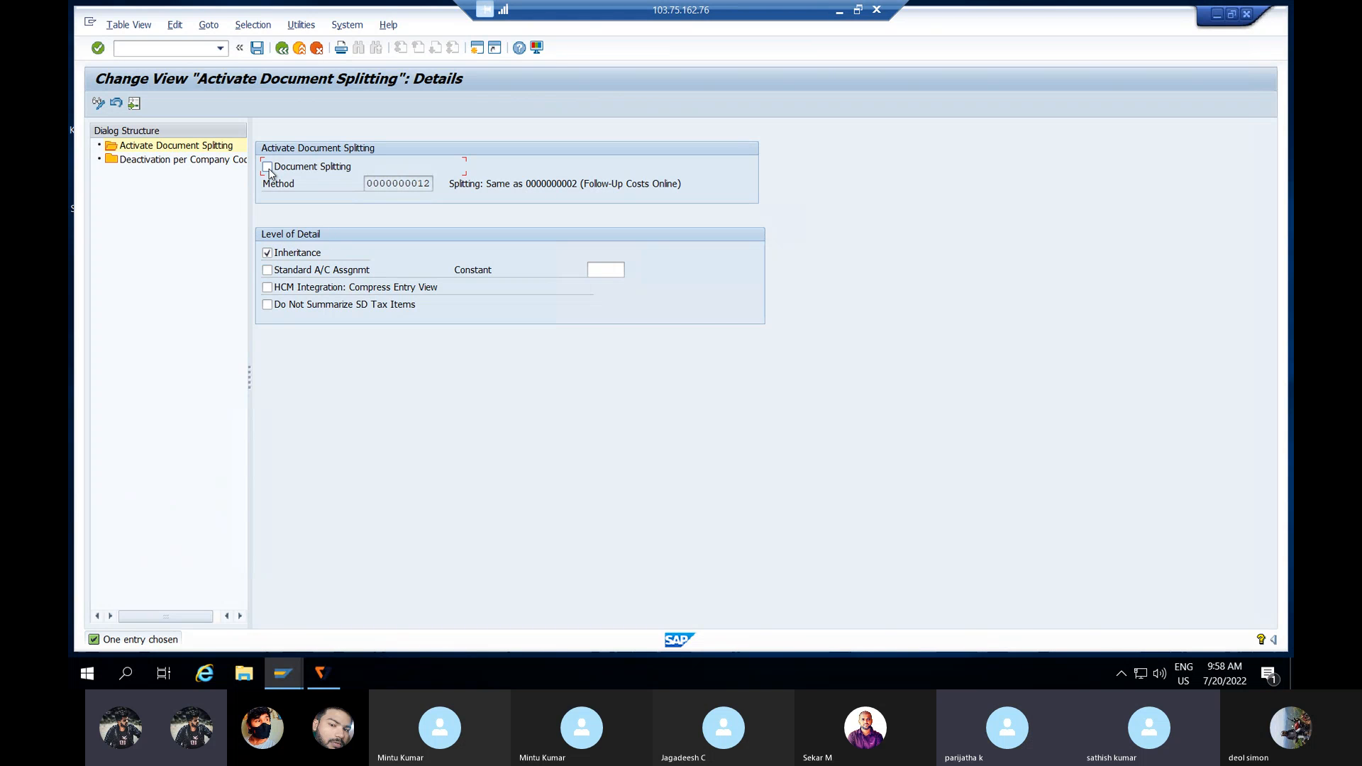
pyautogui.click(259, 48)
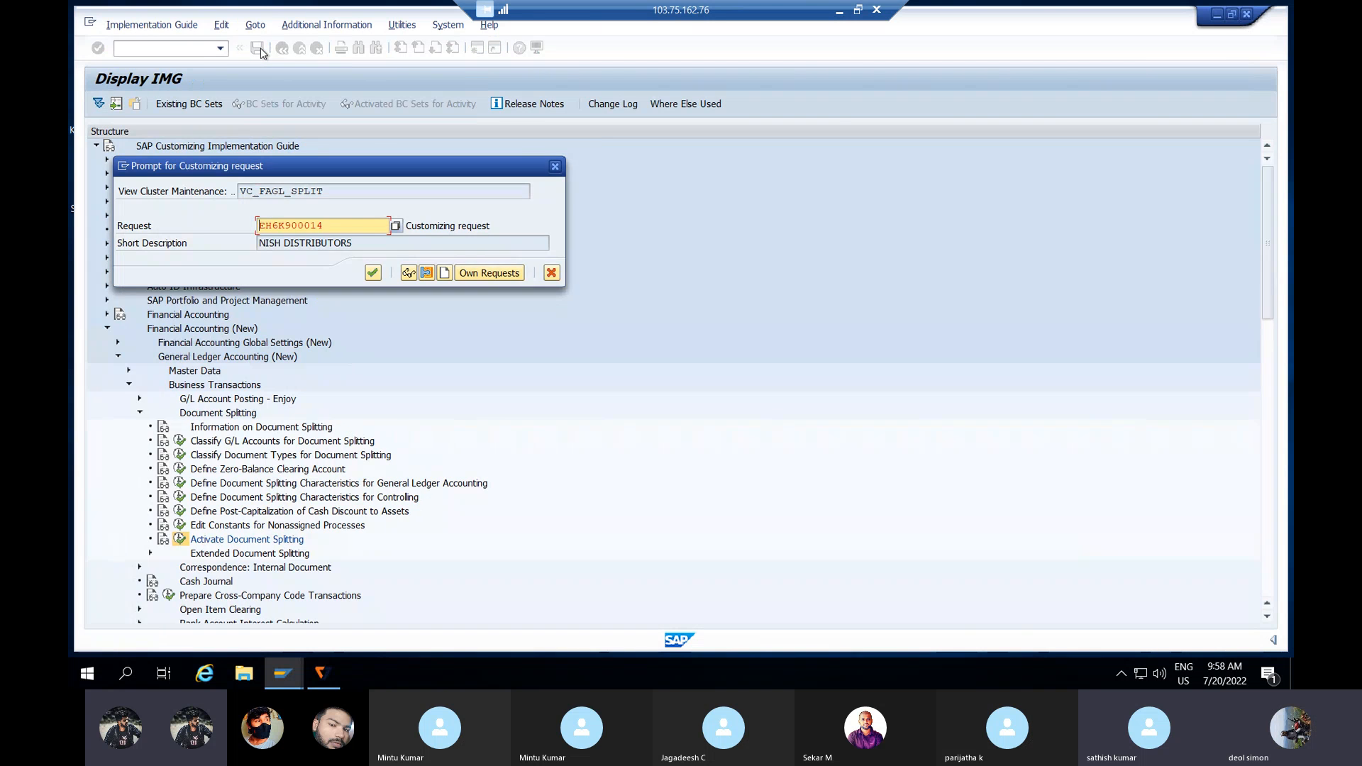
pyautogui.press('Return')
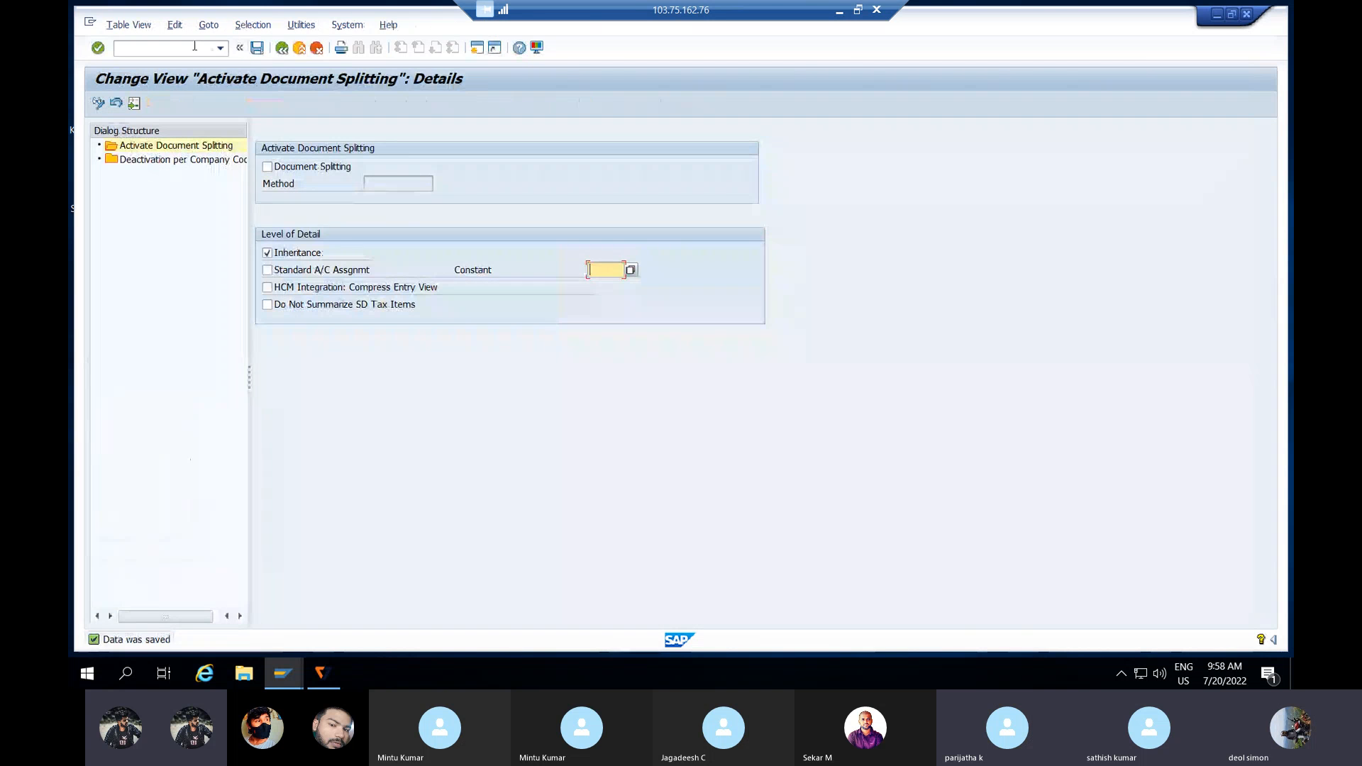
pyautogui.click(185, 49)
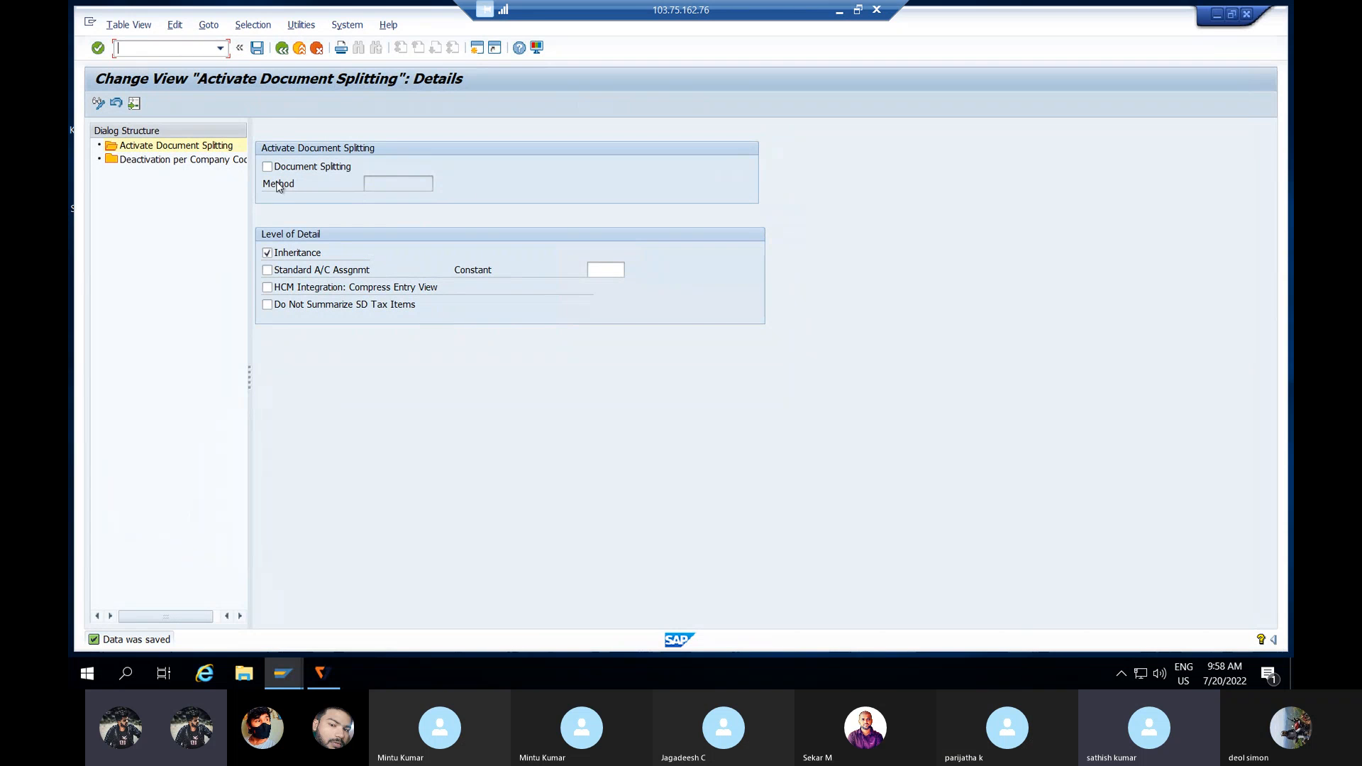
# Step: Position the Deactivation per Company Code list on PRPR, save it marked inactive, and enter /NF-02
pyautogui.doubleClick(196, 159)
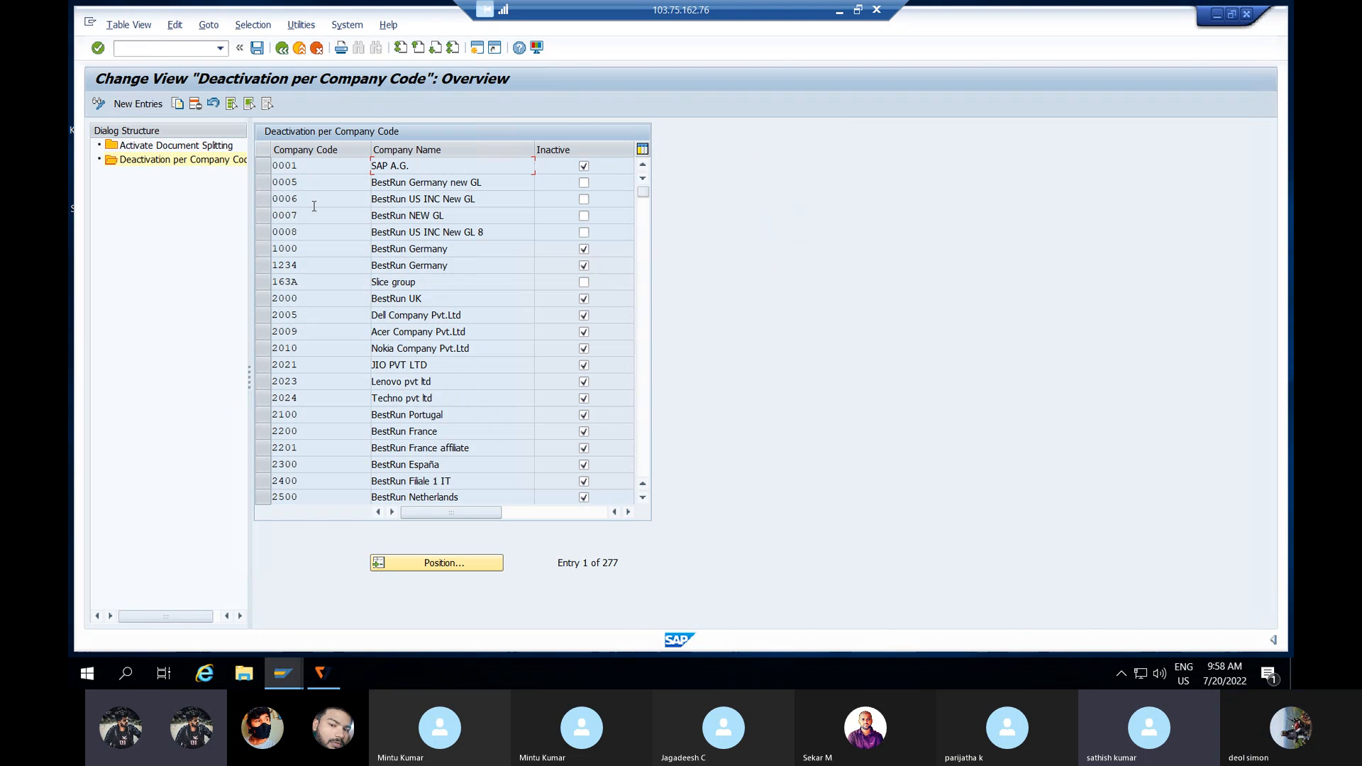
pyautogui.click(396, 563)
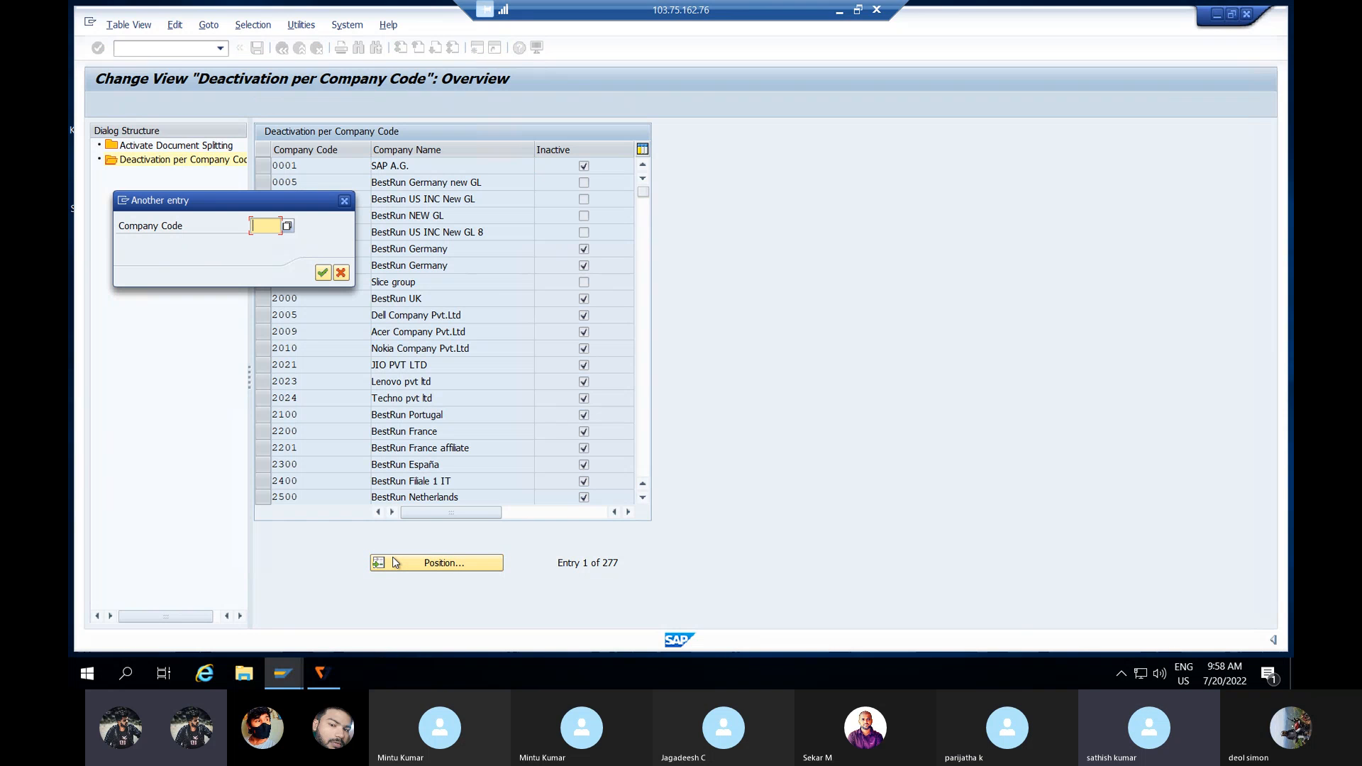
pyautogui.write('PRPR')
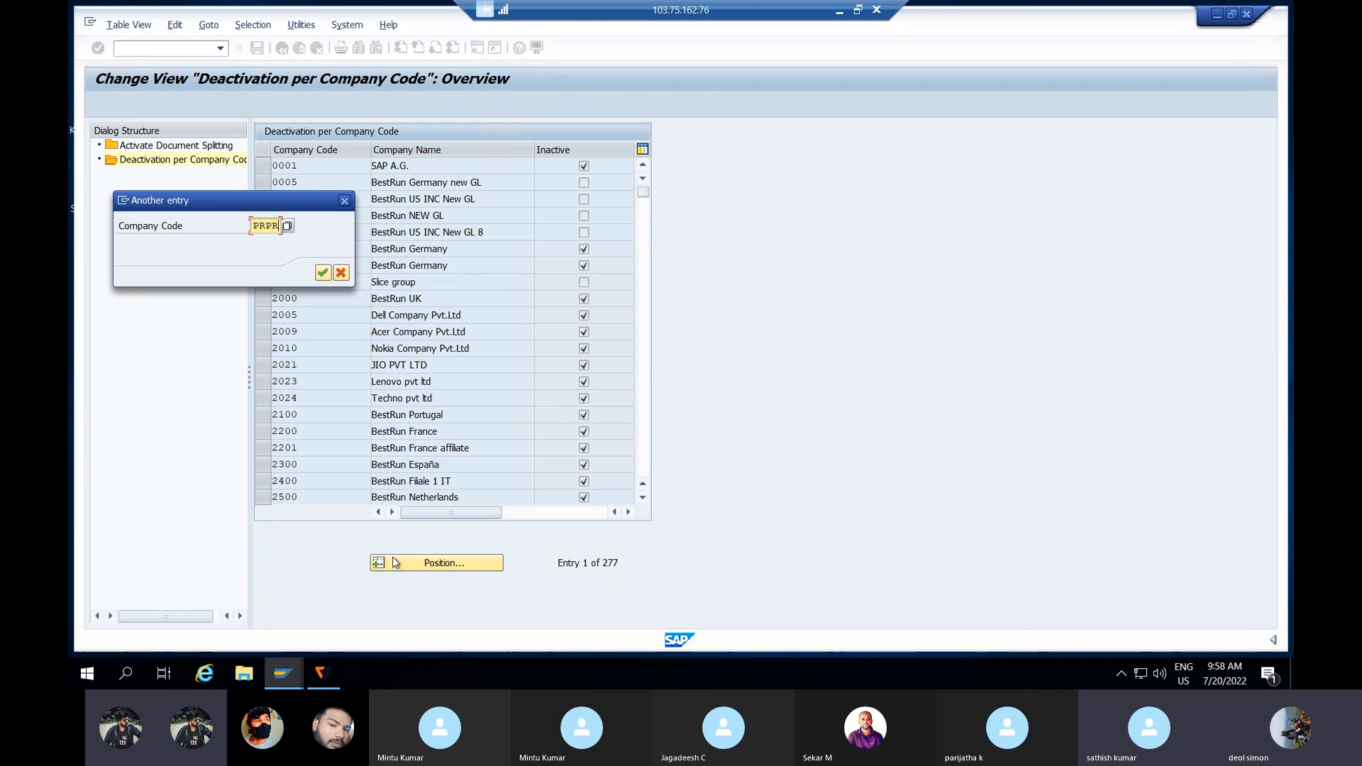
pyautogui.press('Return')
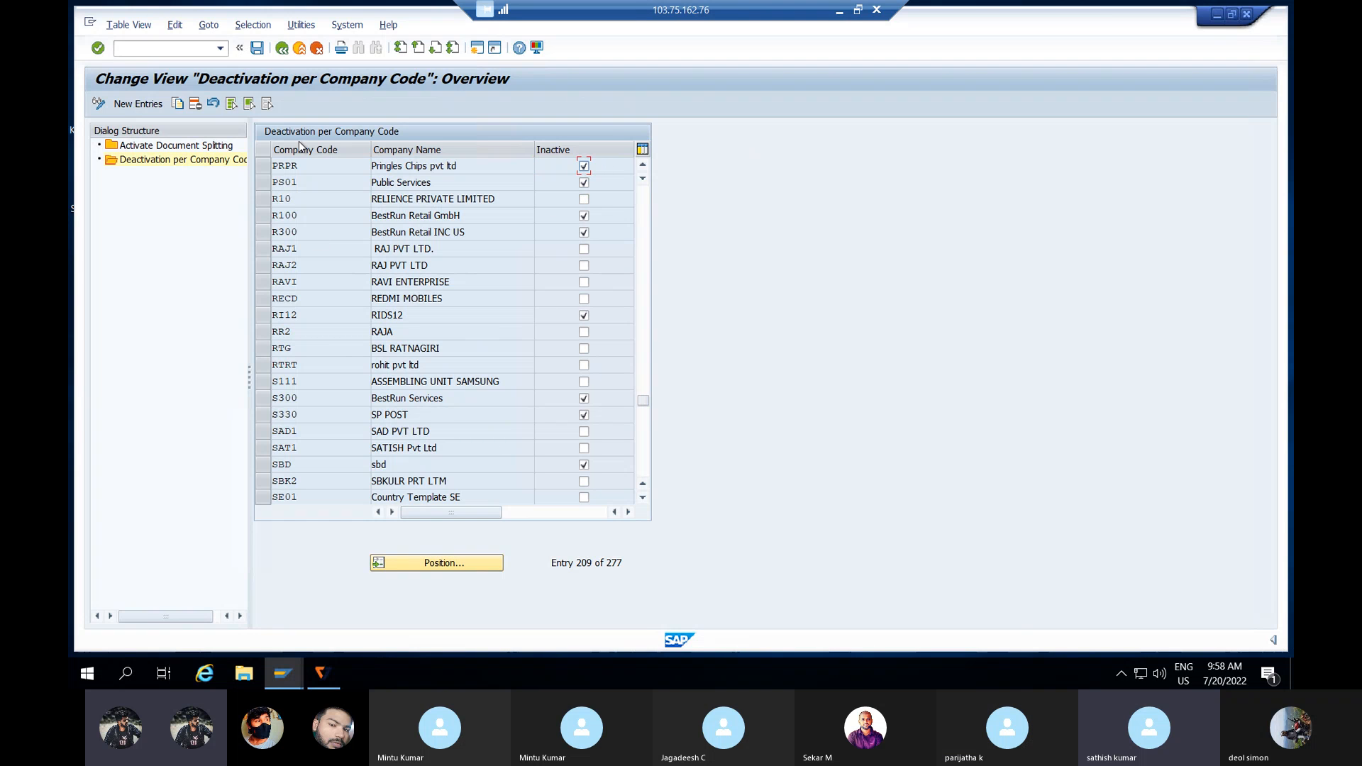
pyautogui.click(258, 47)
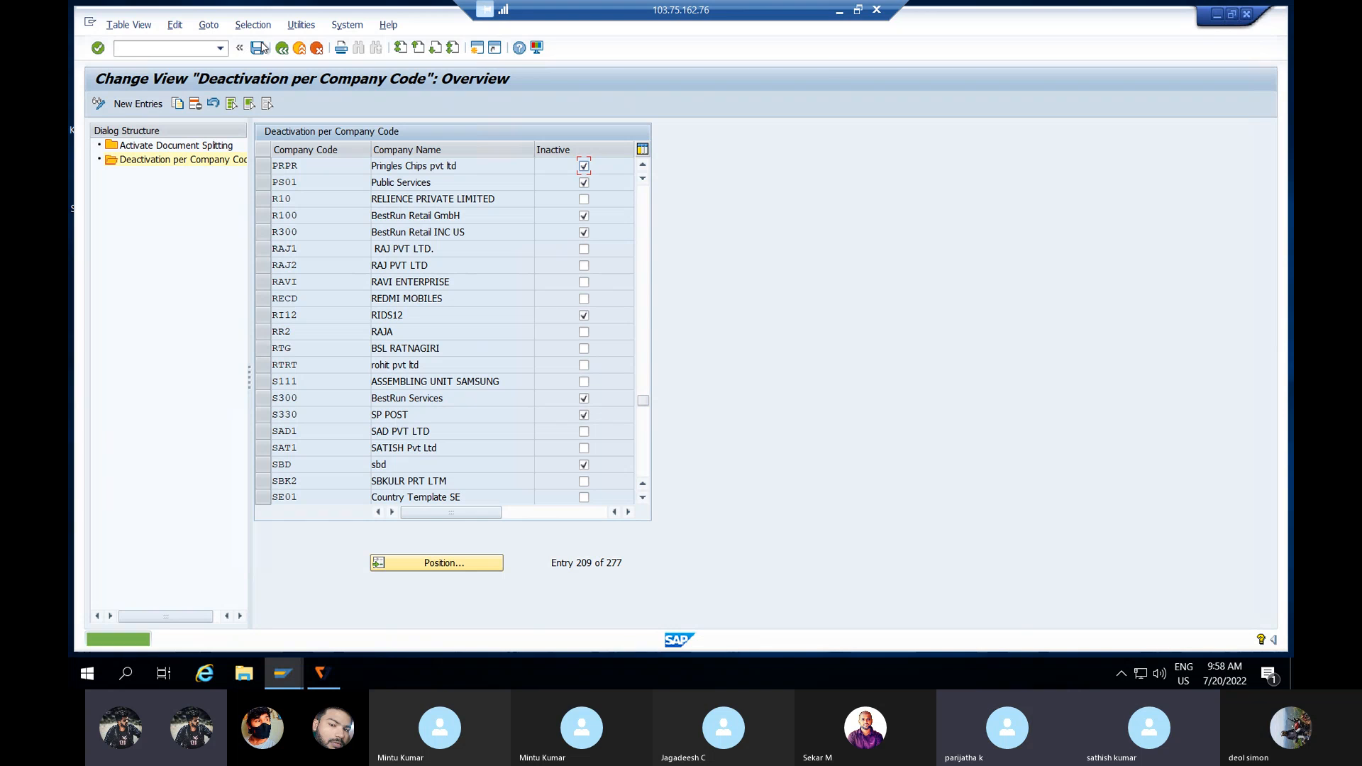
pyautogui.click(163, 47)
pyautogui.write('/')
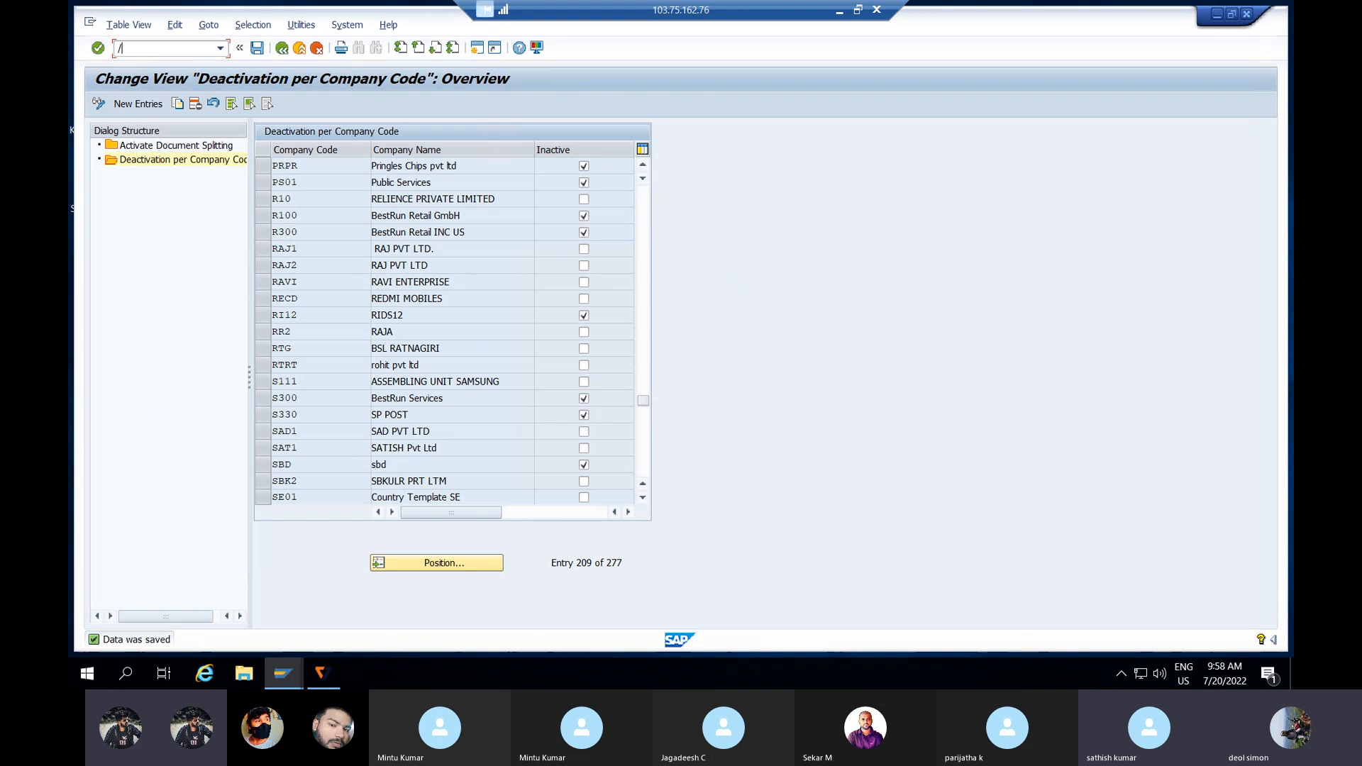
pyautogui.write('NF-02')
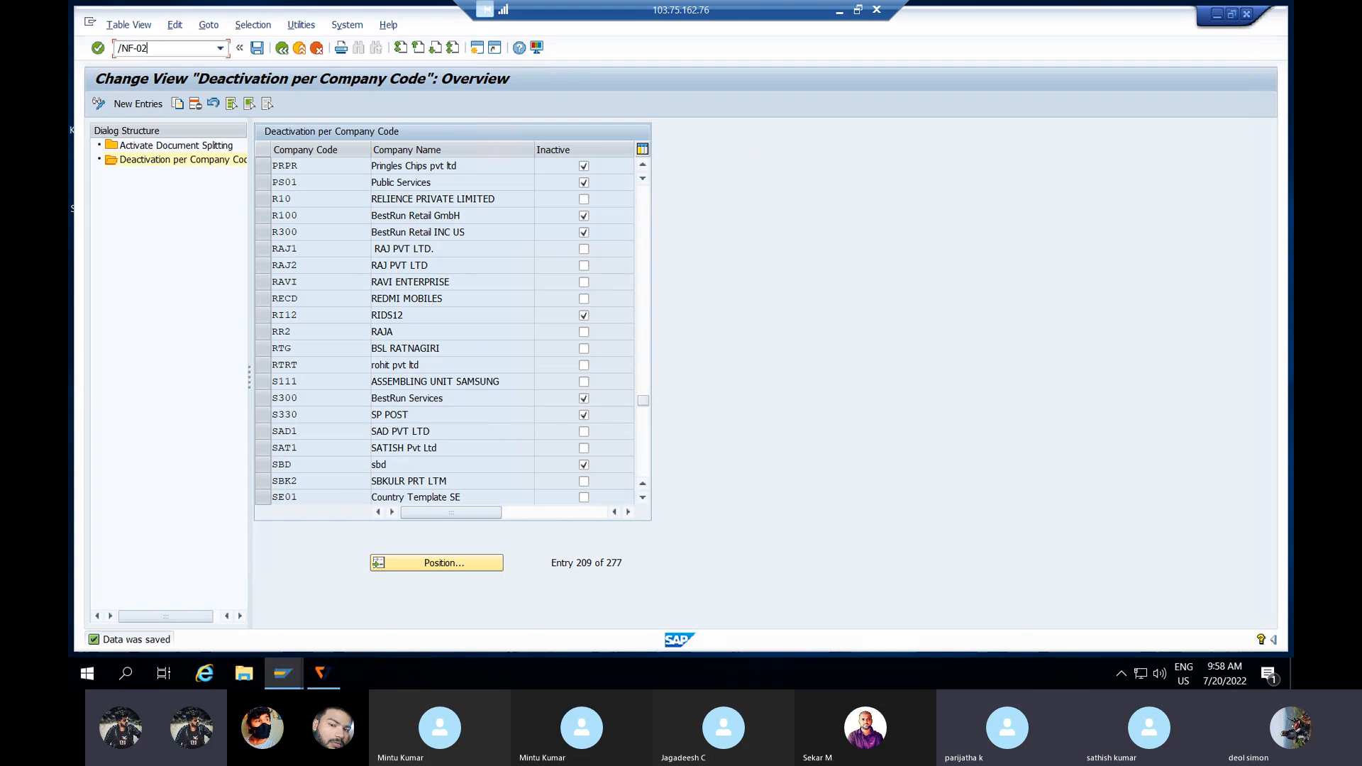
# Step: Open the G/L posting screen and set document and posting dates to 01.05.2021
pyautogui.press('Return')
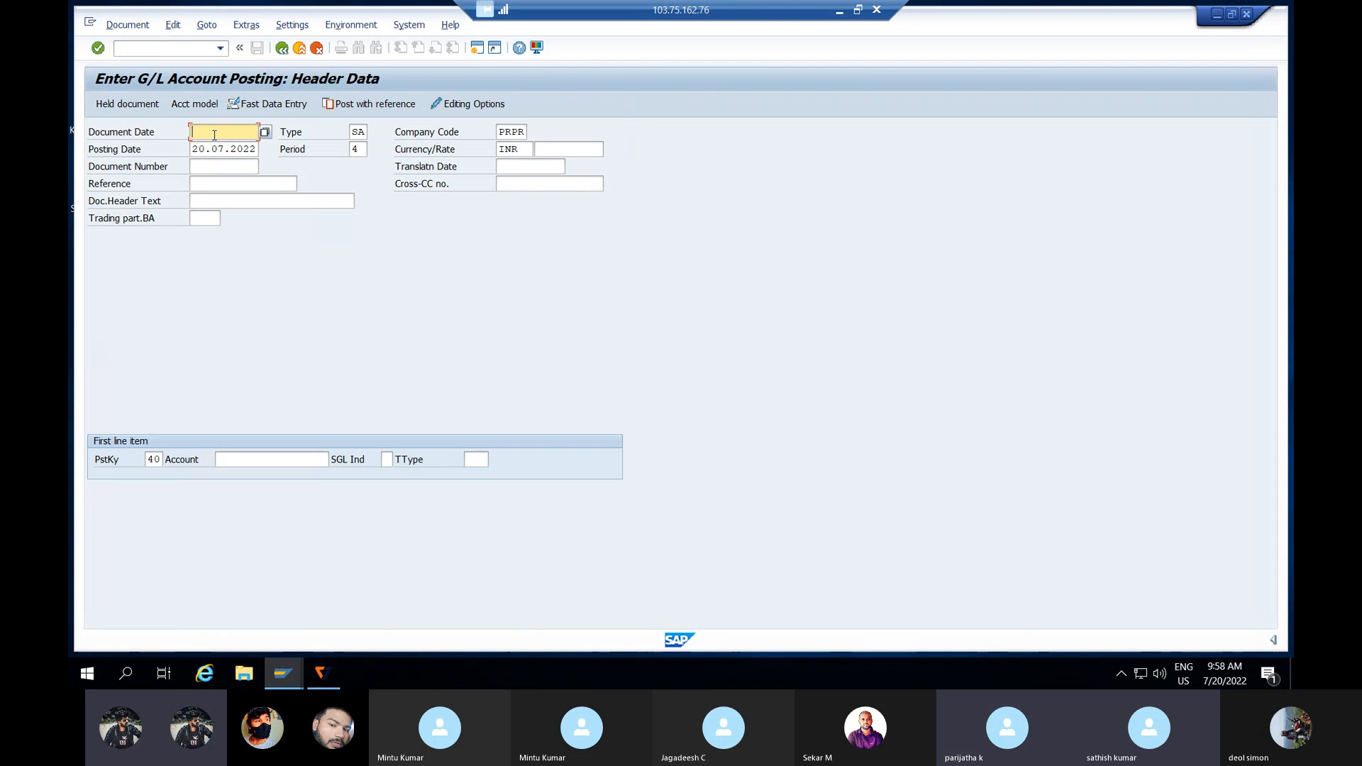
pyautogui.write('01.05.2021')
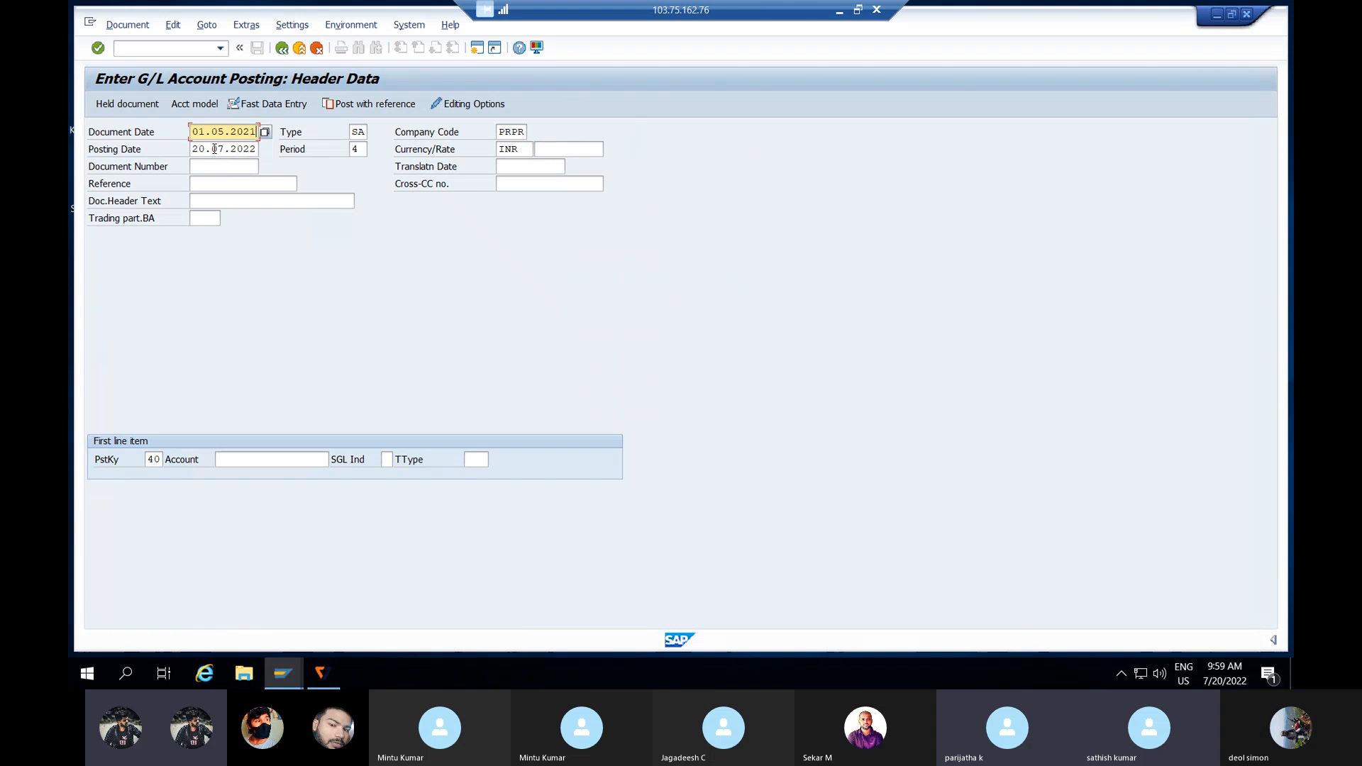
pyautogui.click(213, 149)
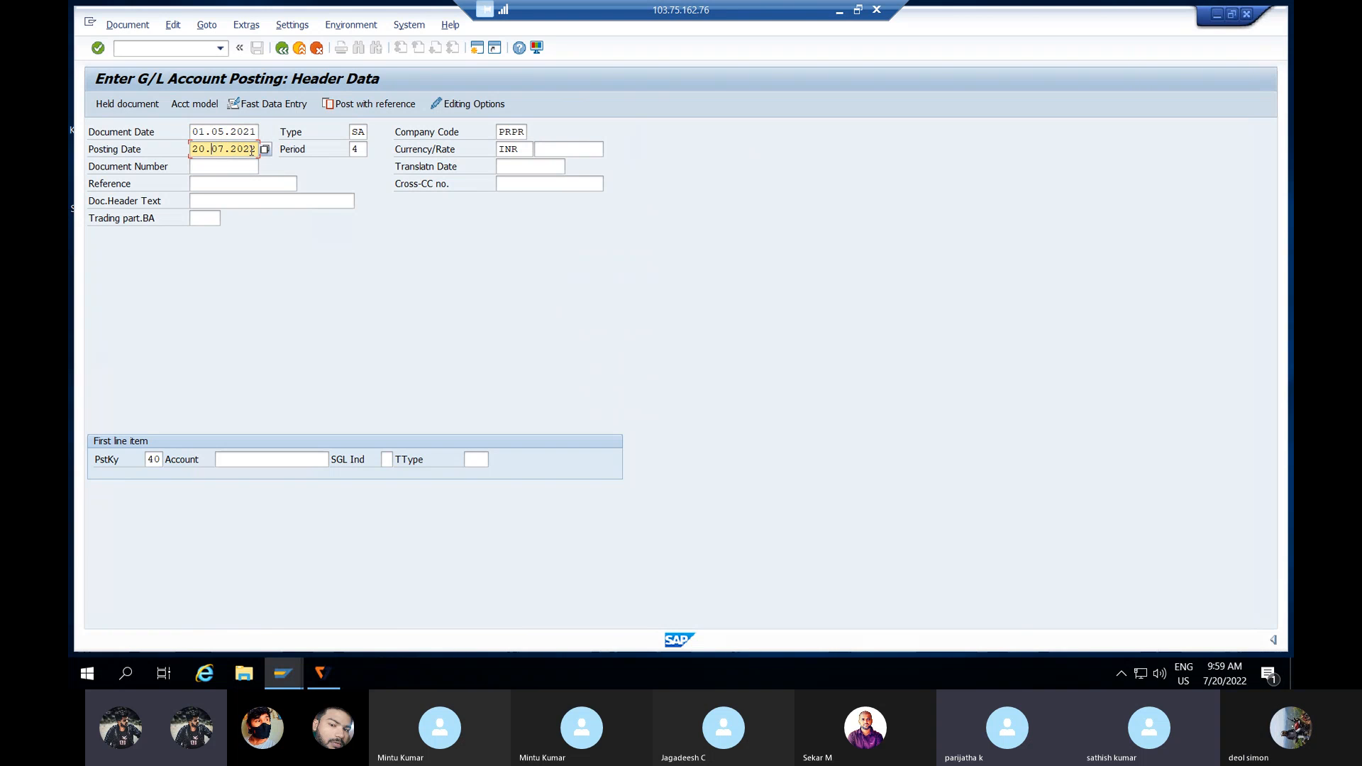
pyautogui.press('BackSpace')
pyautogui.press('BackSpace')
pyautogui.press('BackSpace')
pyautogui.press('BackSpace')
pyautogui.press('BackSpace')
pyautogui.press('BackSpace')
pyautogui.press('BackSpace')
pyautogui.press('BackSpace')
pyautogui.press('BackSpace')
pyautogui.press('BackSpace')
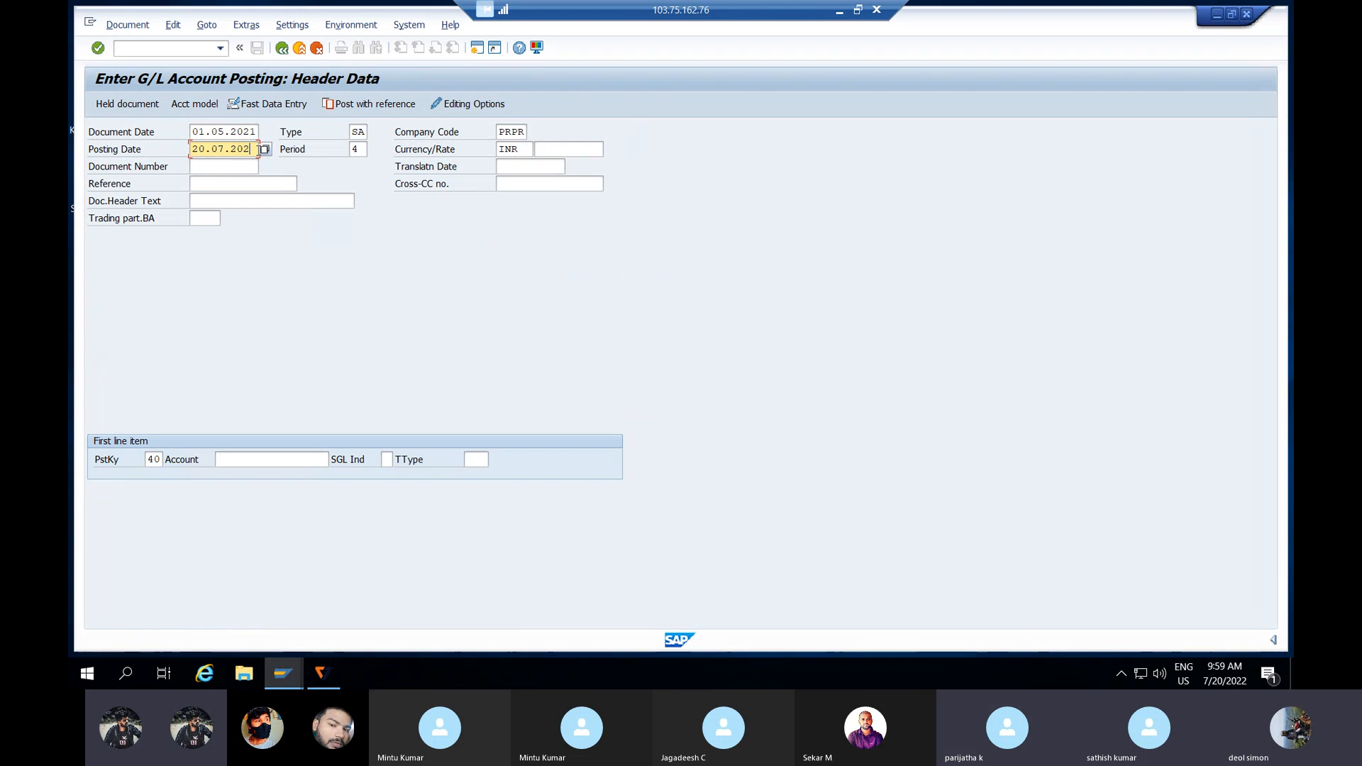
pyautogui.write('01.05.2021')
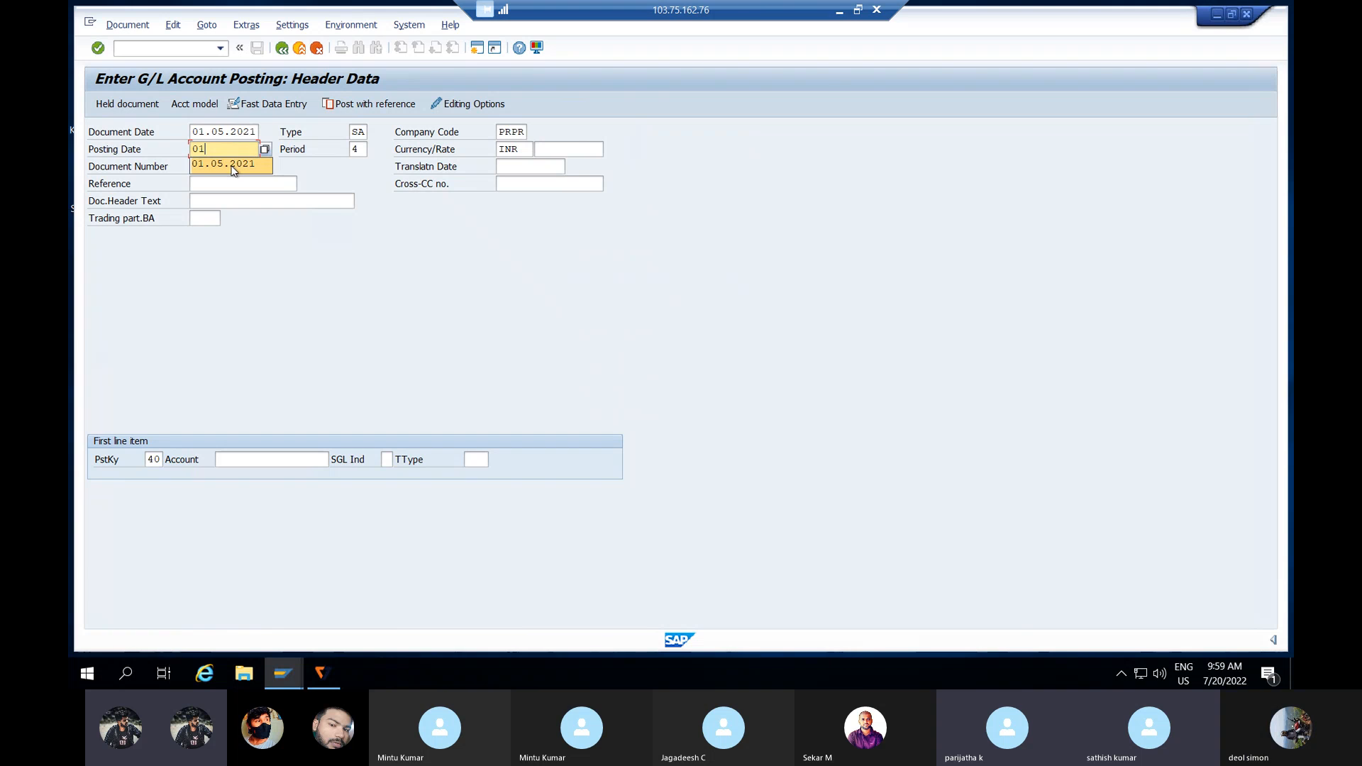
# Step: Pick Wages A/C 400200 for the first line and accept the previous-year warning
pyautogui.click(247, 462)
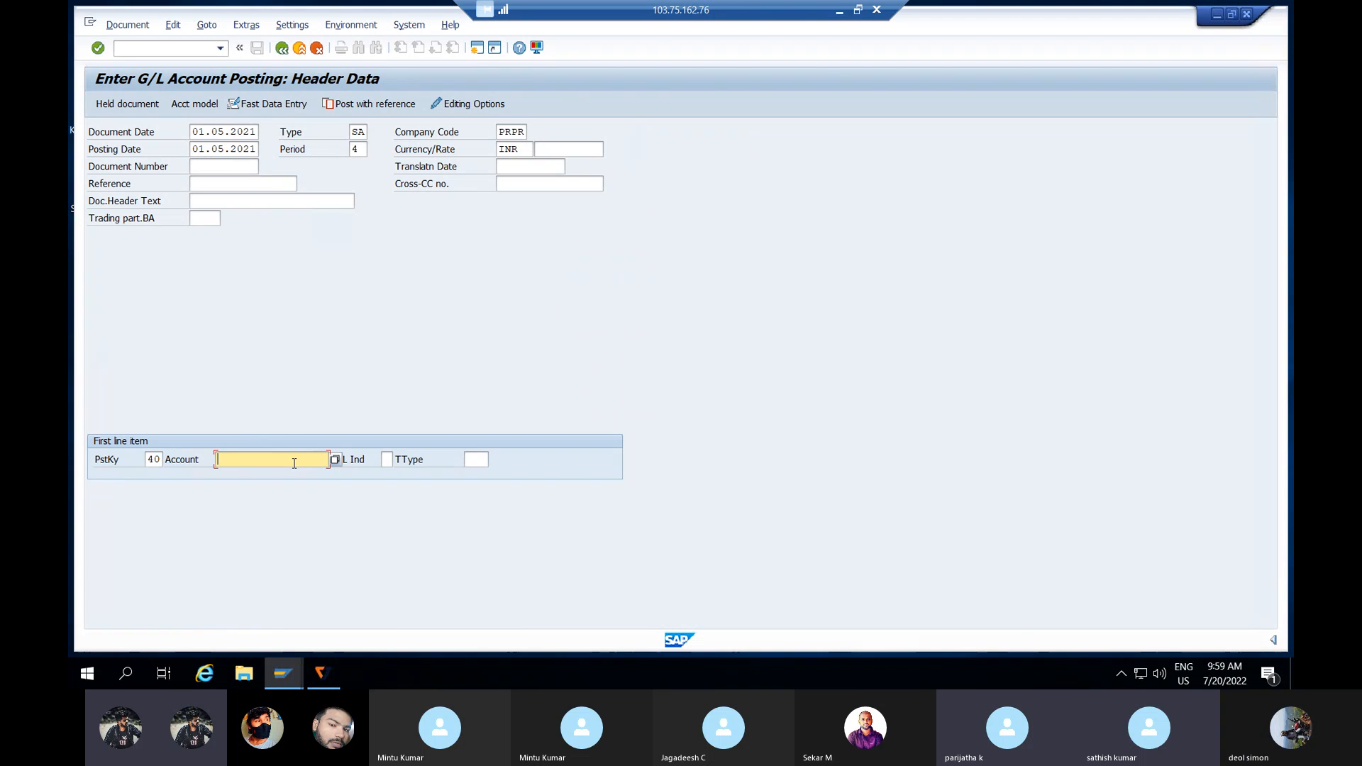
pyautogui.click(335, 460)
pyautogui.press('Return')
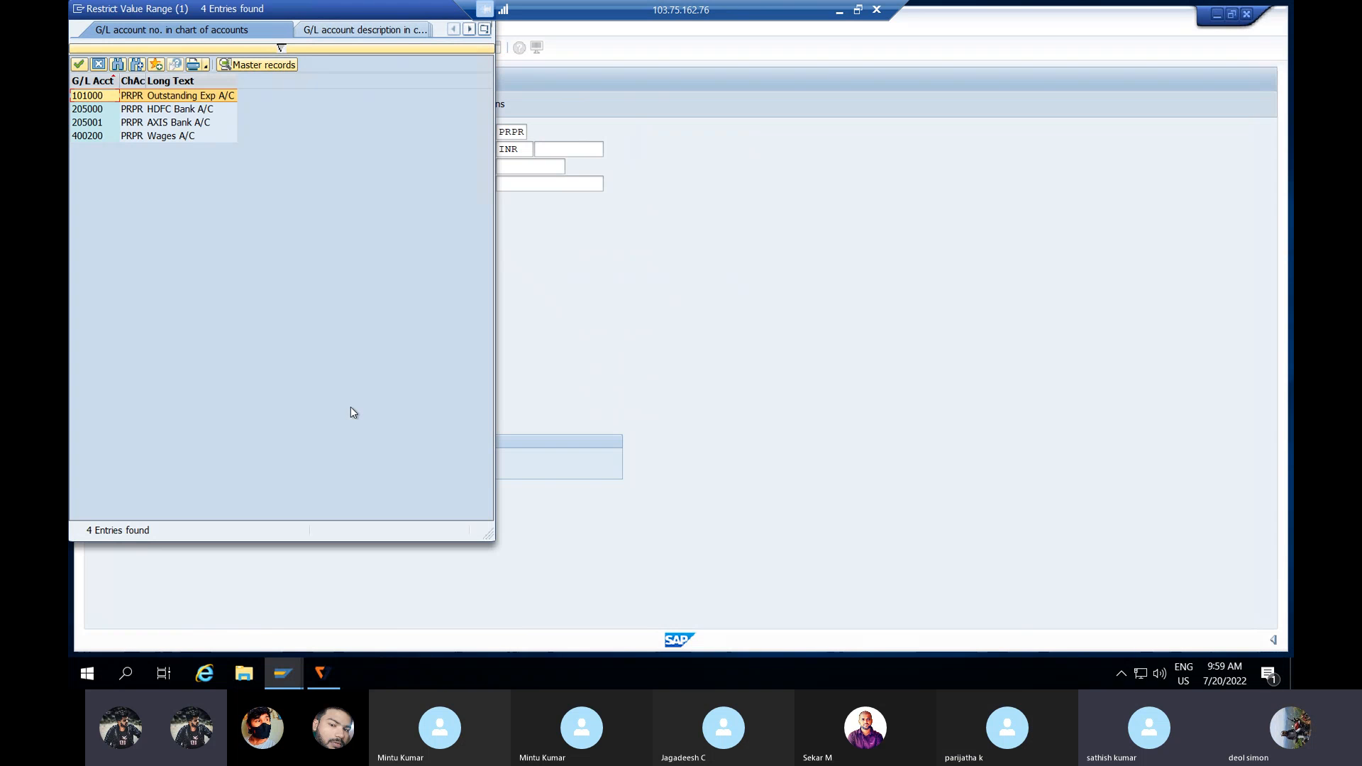
pyautogui.doubleClick(183, 138)
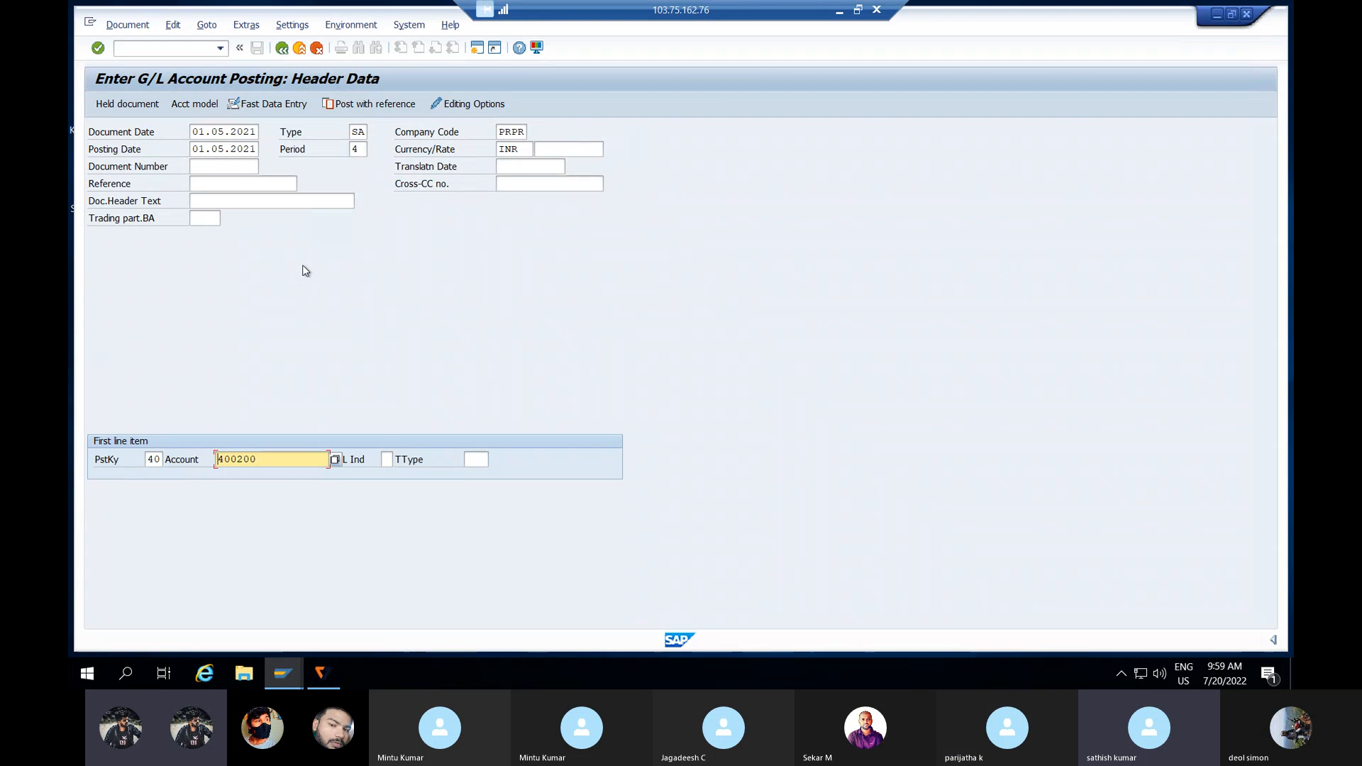
pyautogui.press('Return')
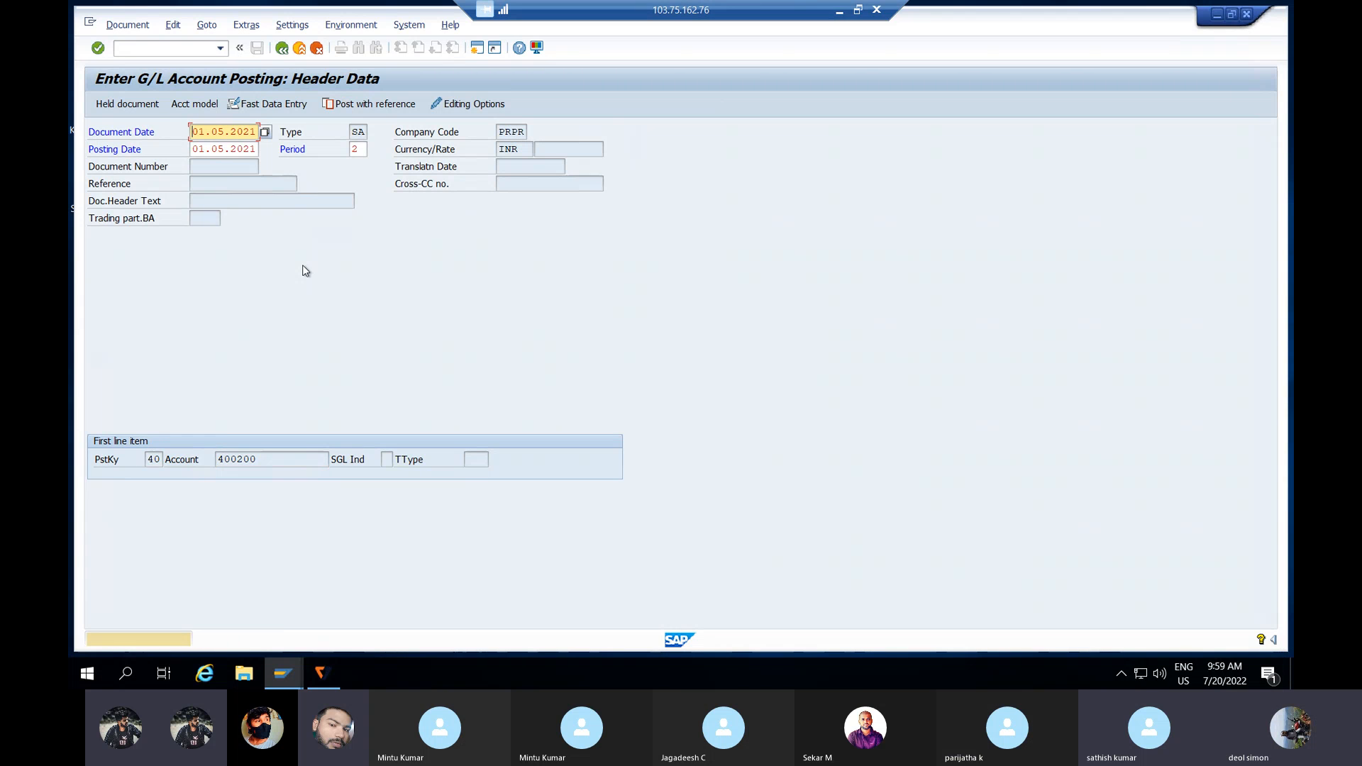
pyautogui.press('Return')
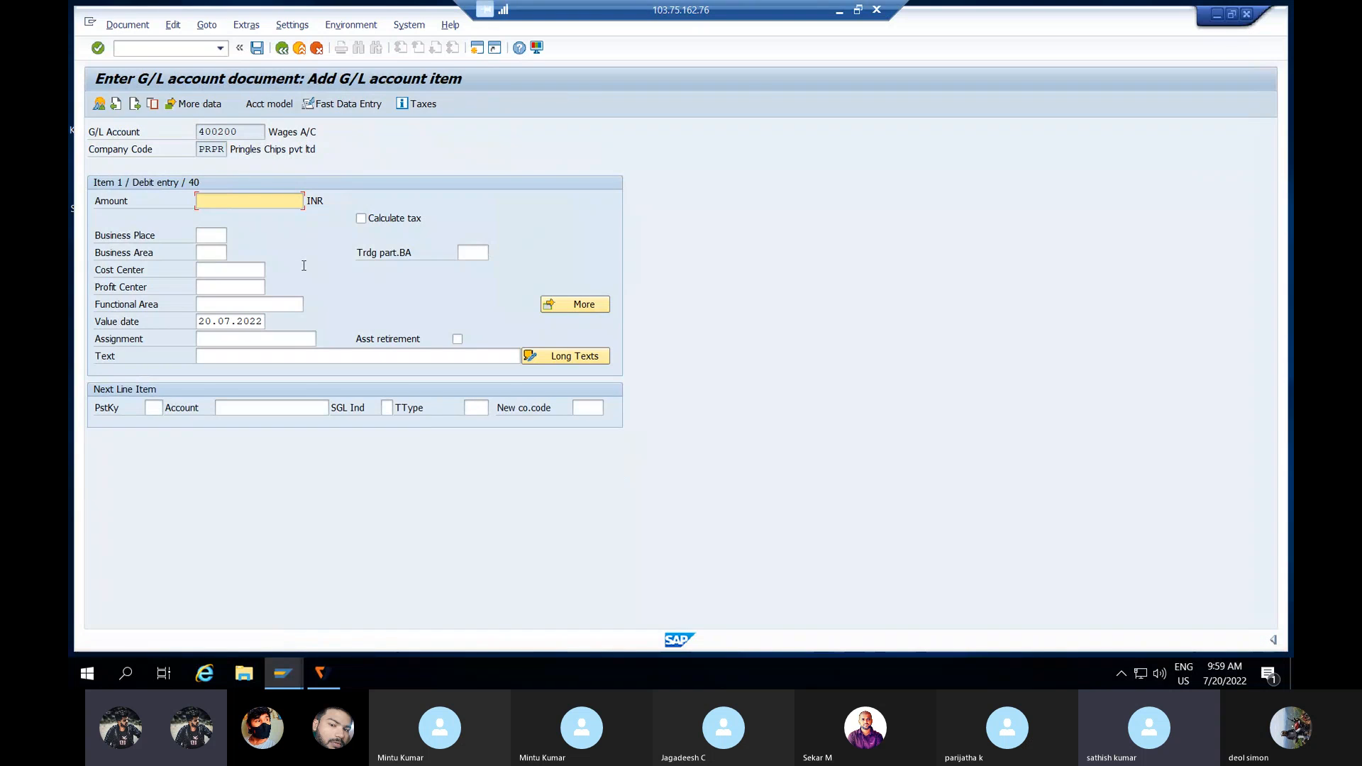
# Step: Enter 4999 on the Wages debit and start a posting key 50 credit line to Outstanding Exp A/C 101000
pyautogui.write('4')
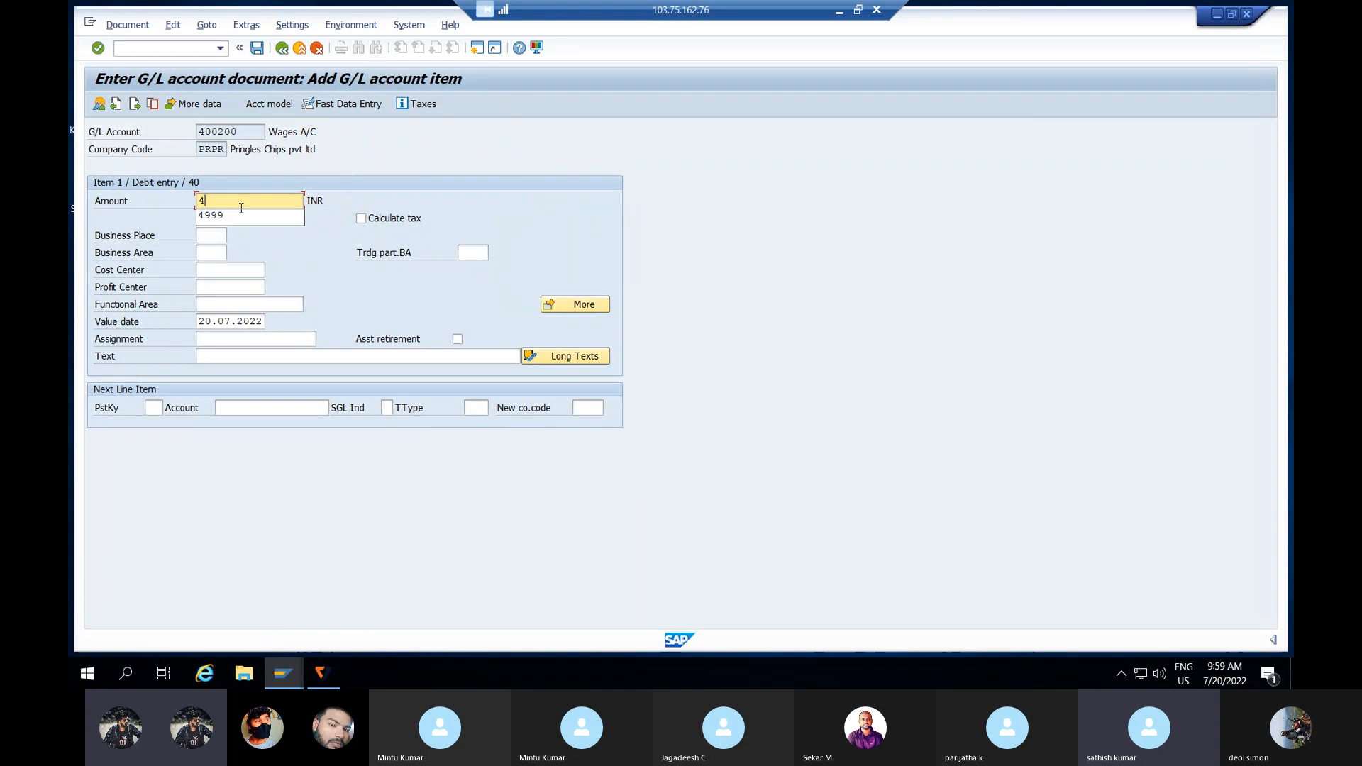
pyautogui.write('999')
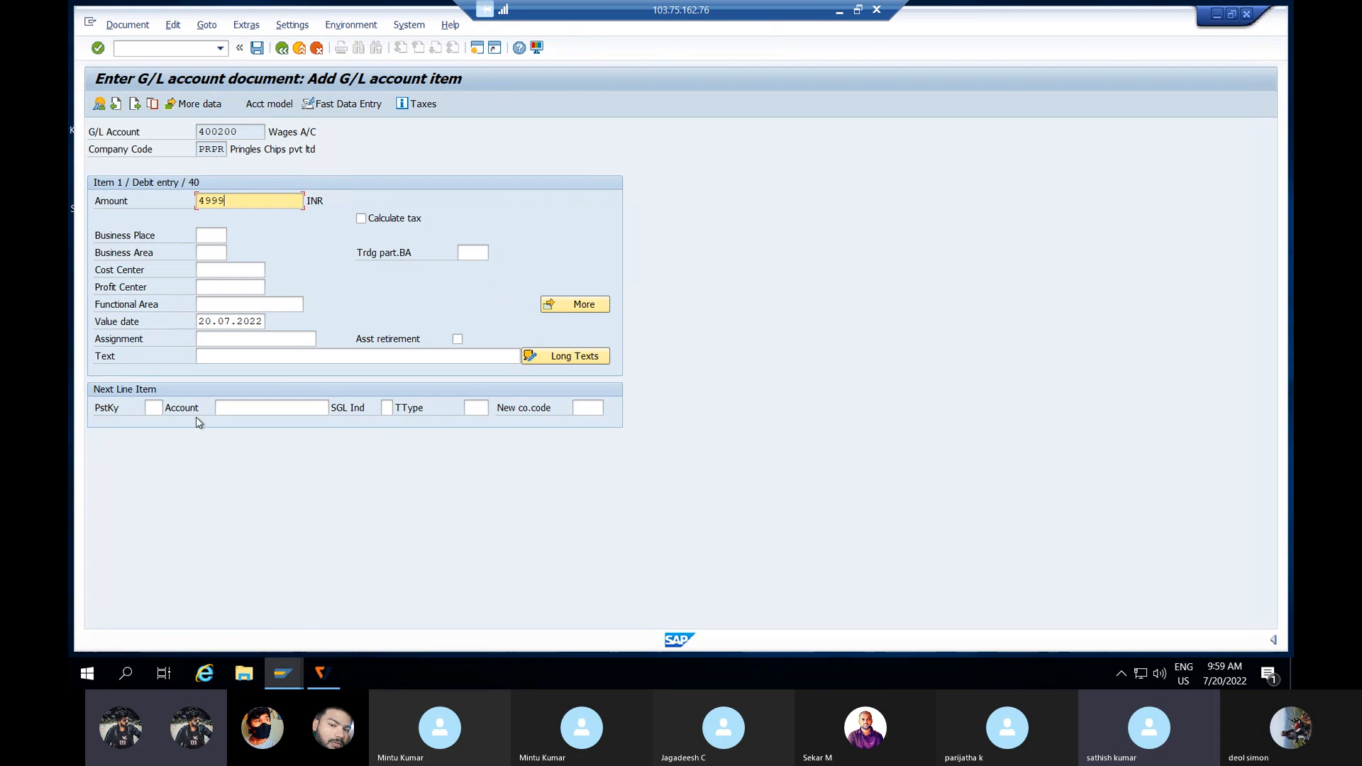
pyautogui.click(157, 408)
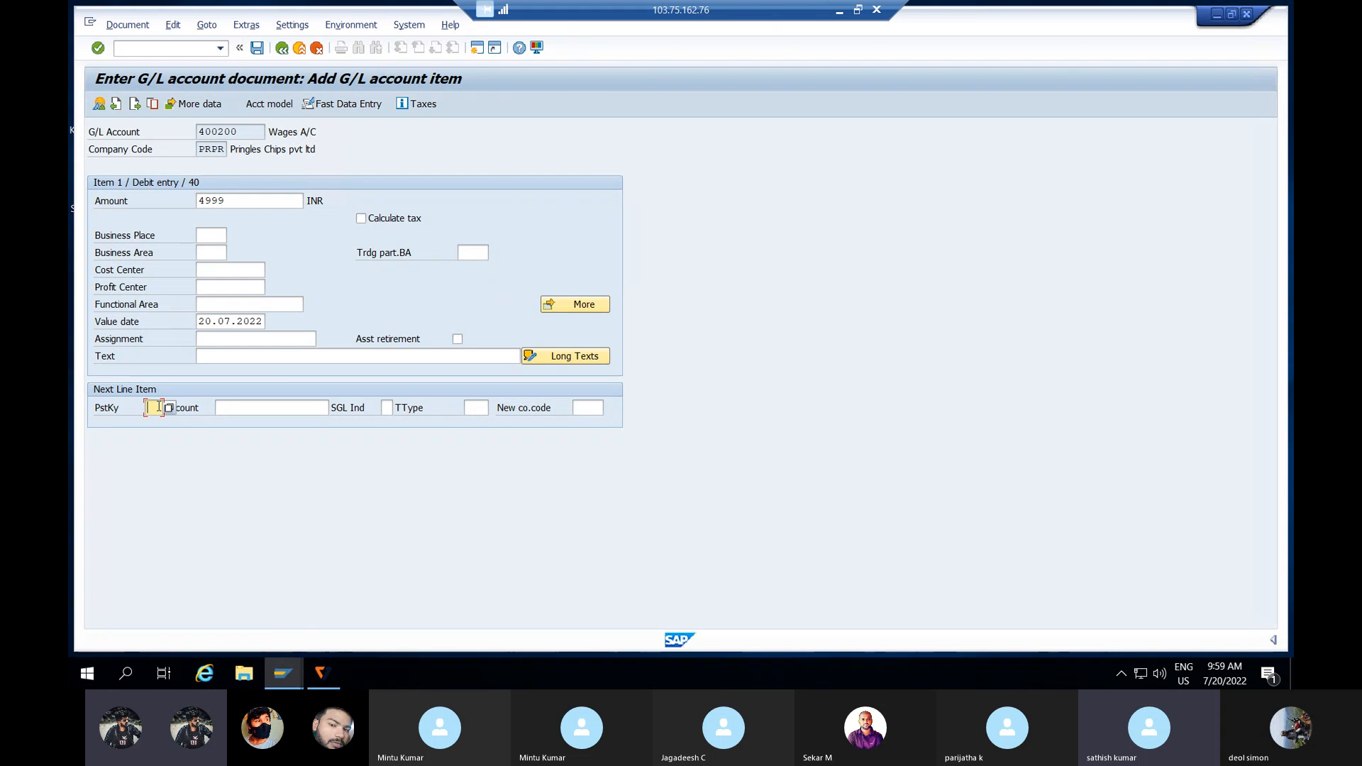
pyautogui.write('50')
pyautogui.click(289, 408)
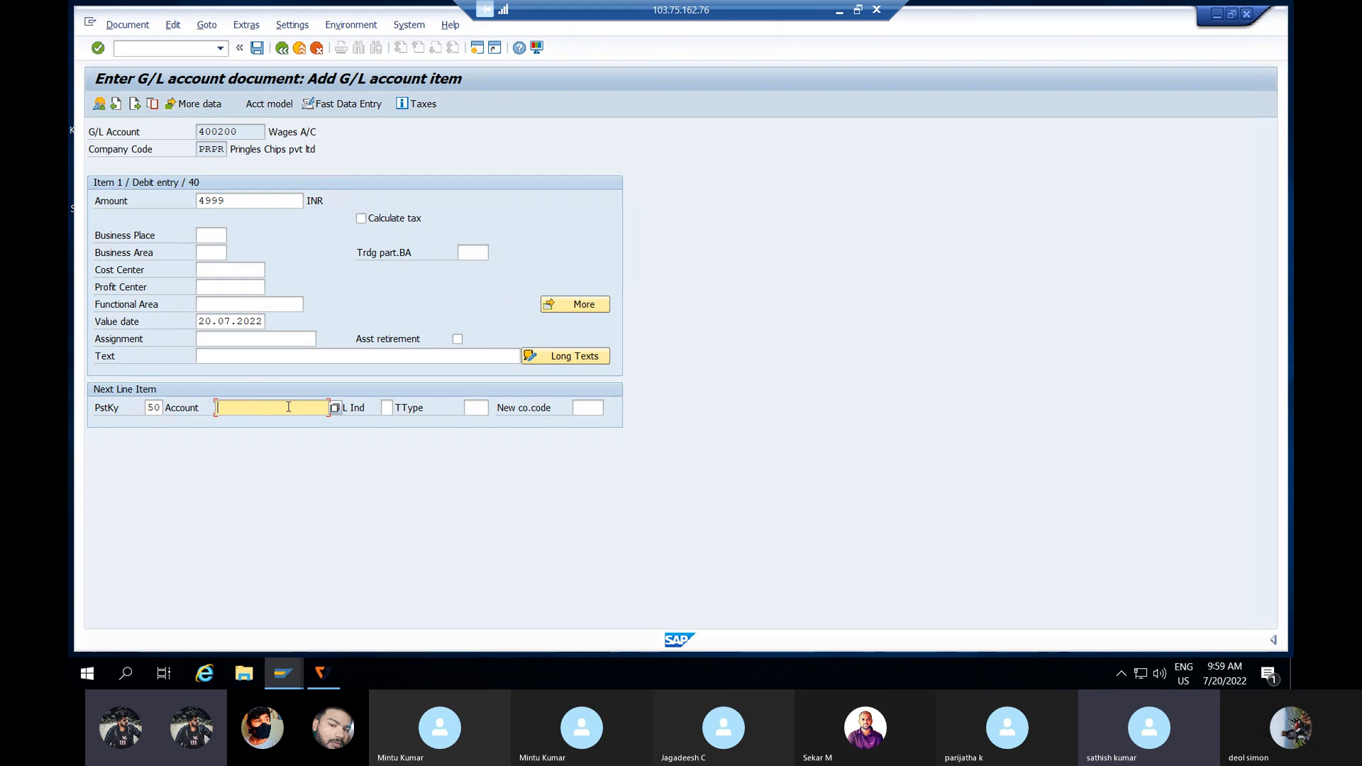
pyautogui.click(335, 408)
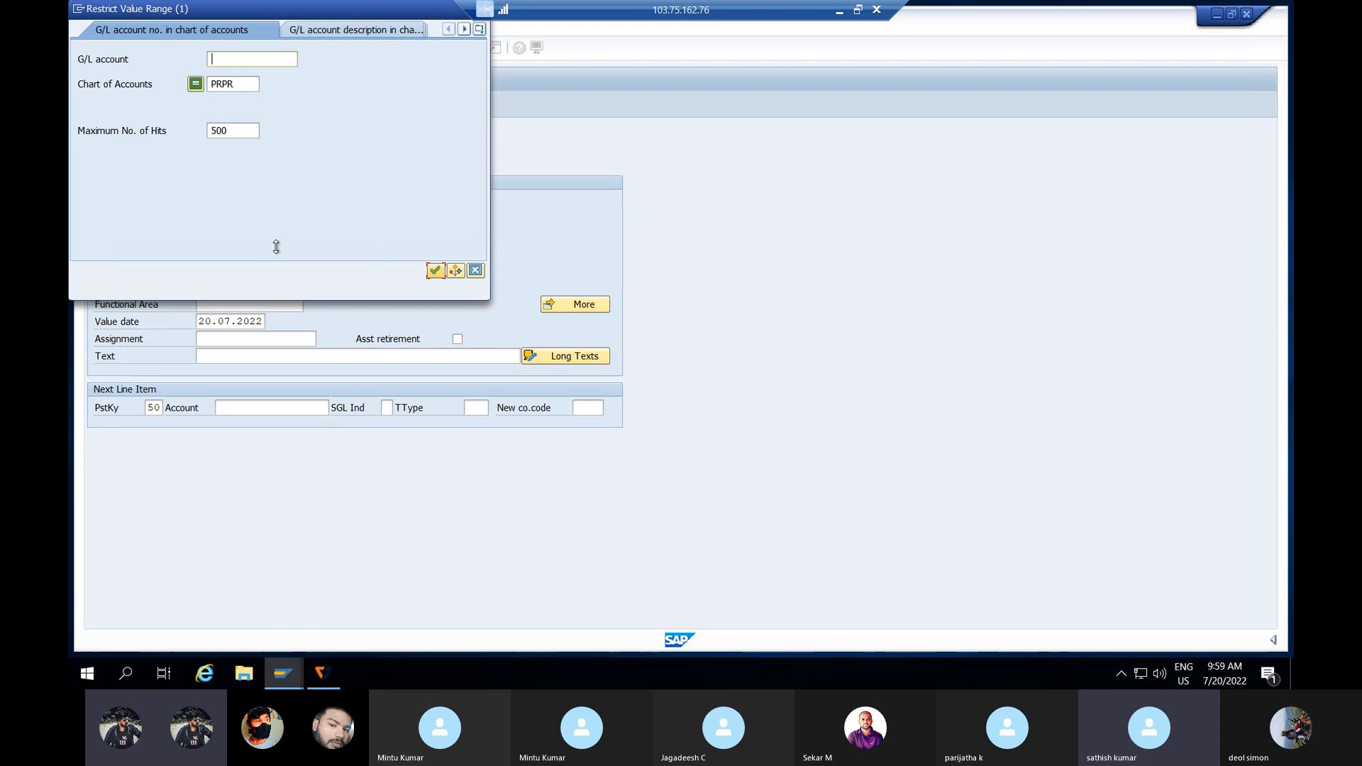
pyautogui.press('Return')
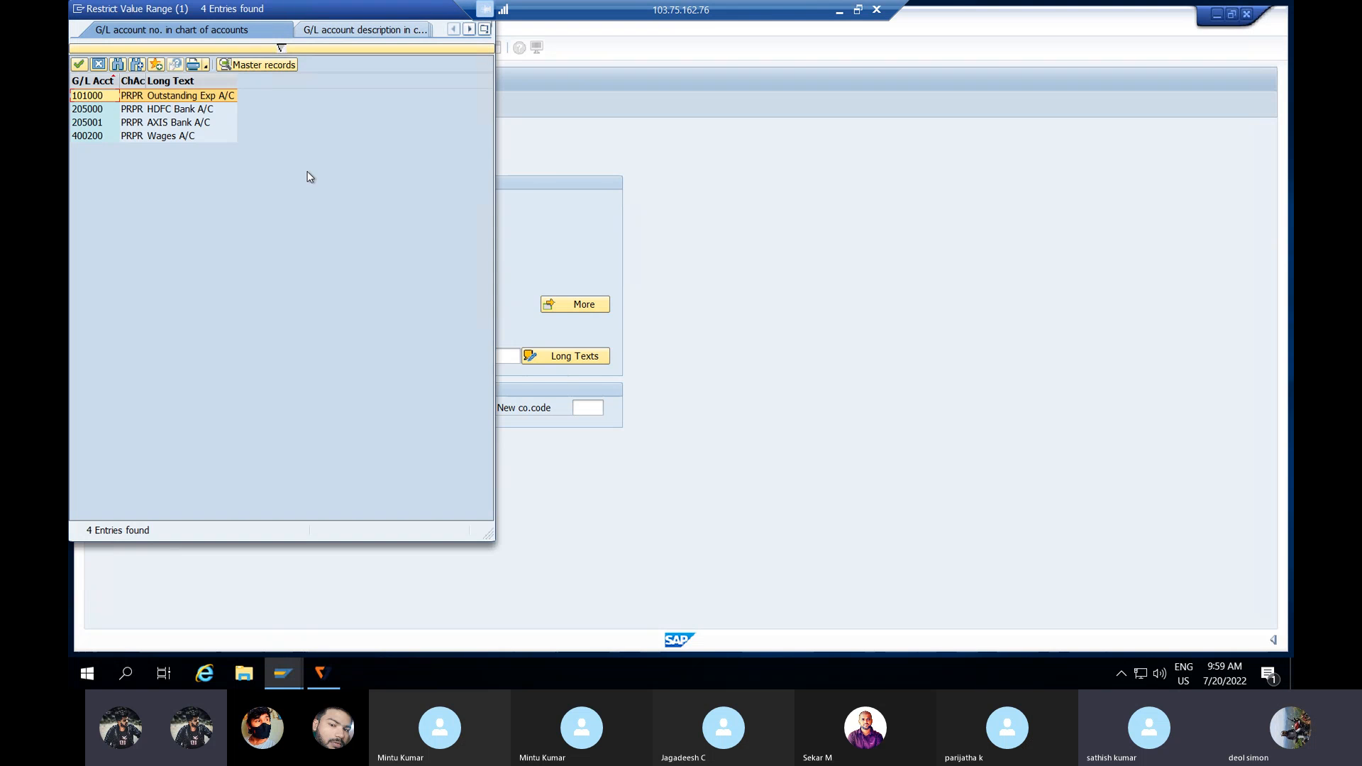
pyautogui.doubleClick(213, 95)
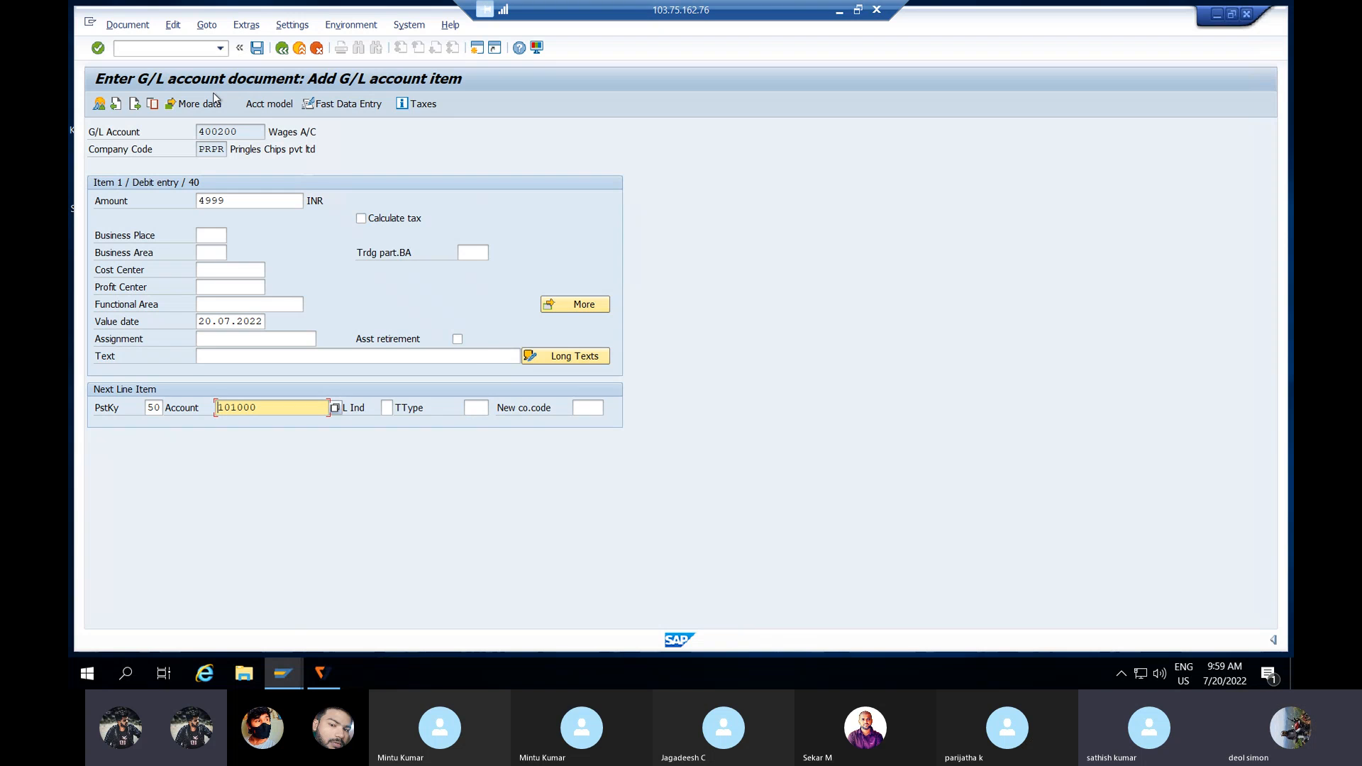
# Step: Balance the credit line with amount * and simulate the two-line document
pyautogui.press('Return')
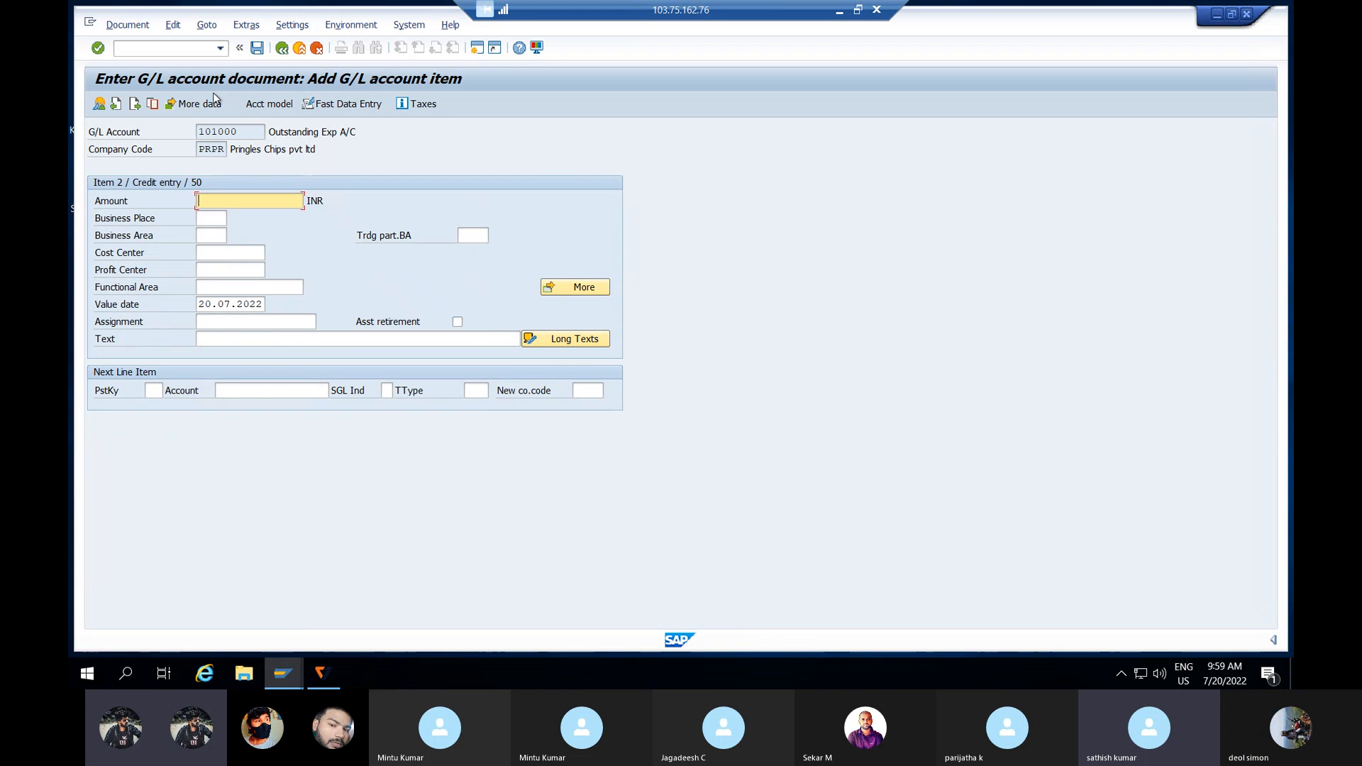
pyautogui.write('*')
pyautogui.click(206, 339)
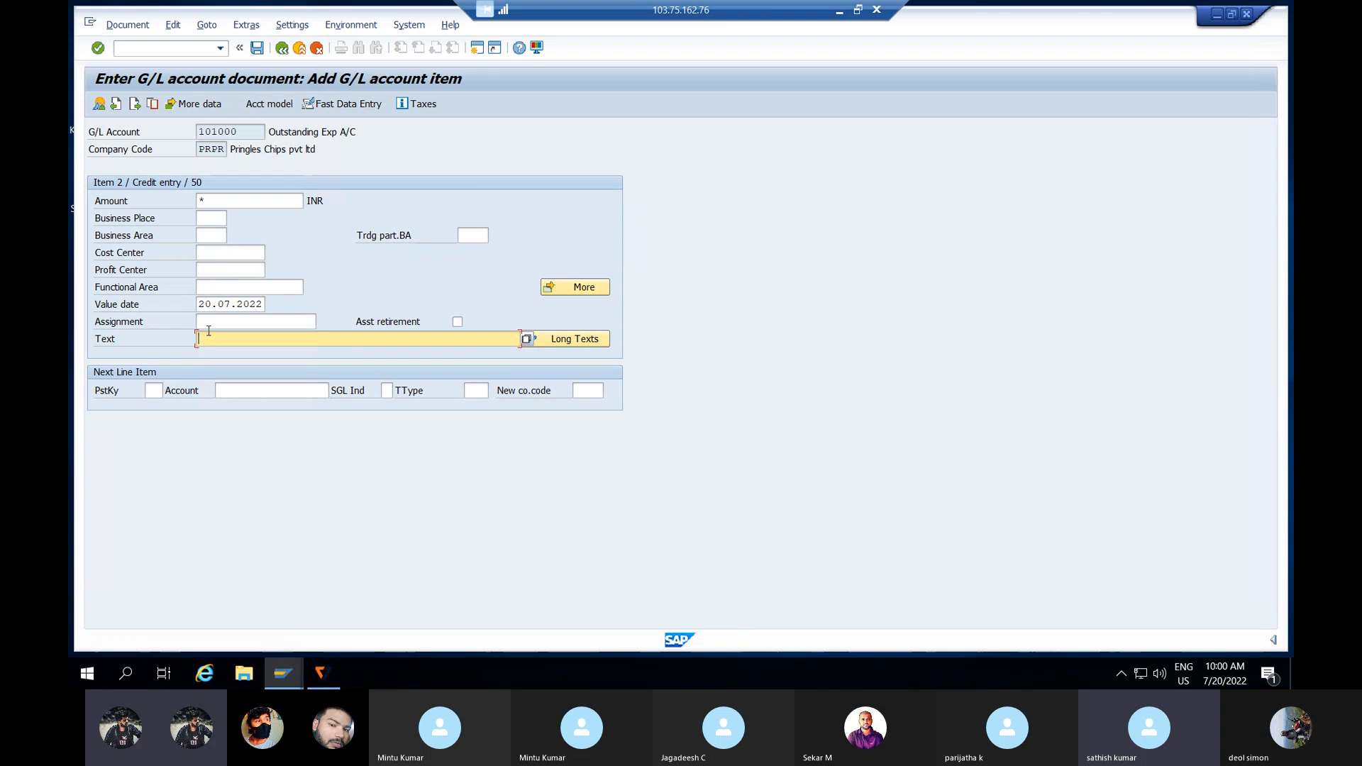
pyautogui.press('Return')
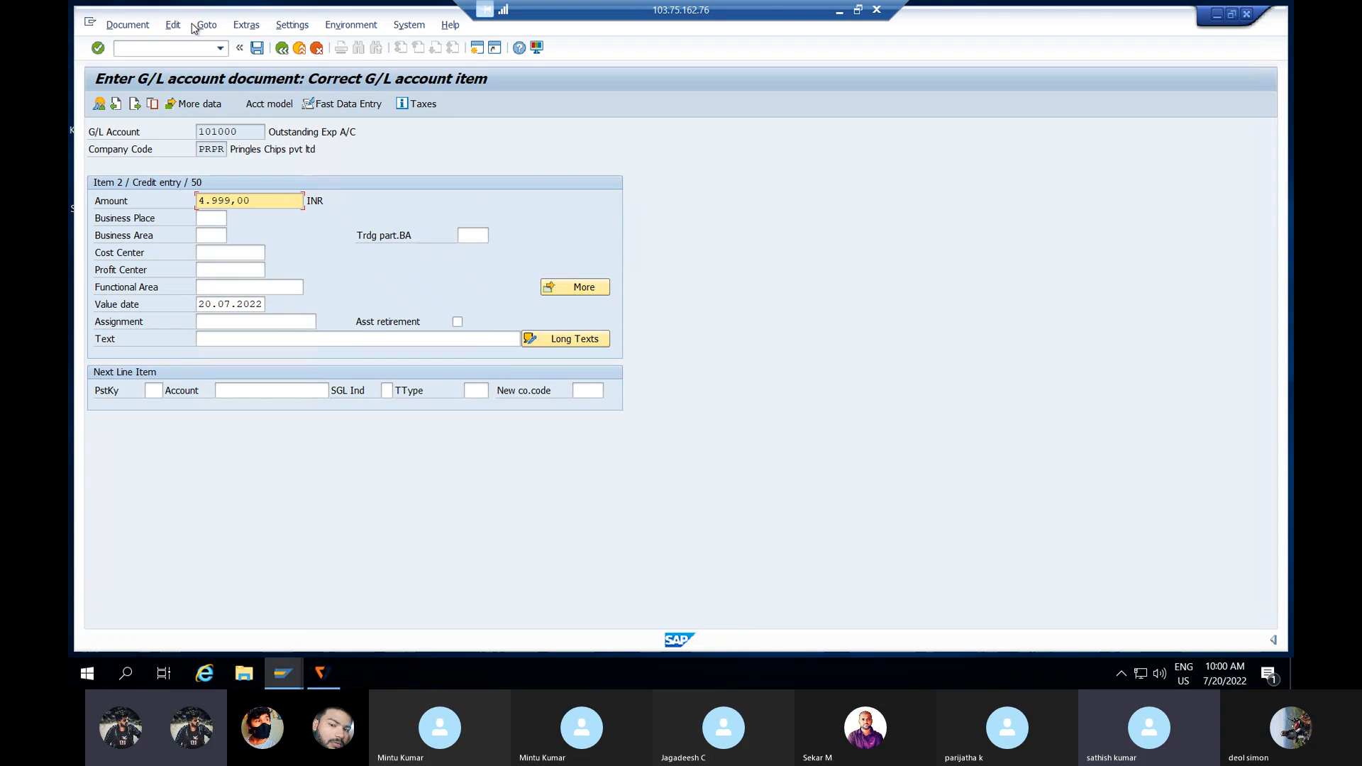
pyautogui.click(128, 27)
pyautogui.click(176, 91)
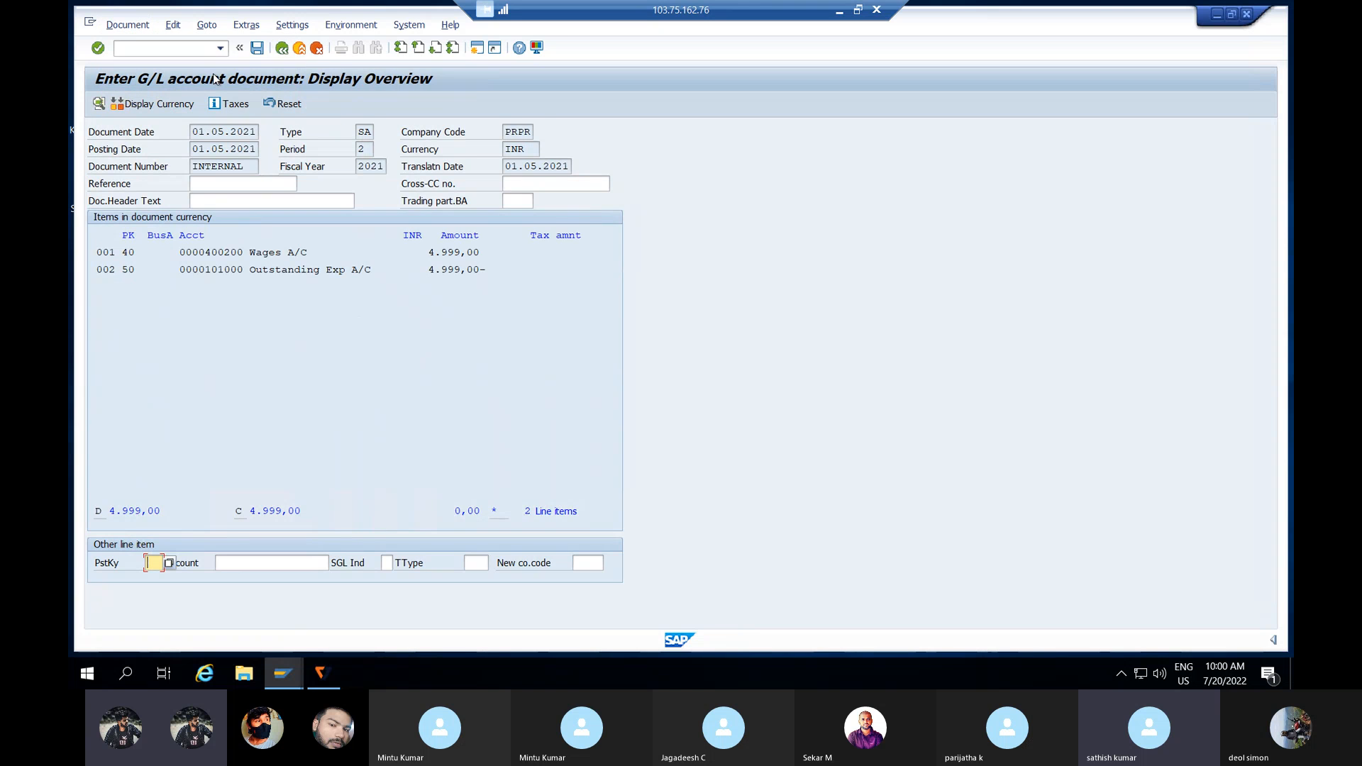
# Step: Post the wages document, which fails for lack of a PRPR controlling area, and open a second session
pyautogui.click(257, 47)
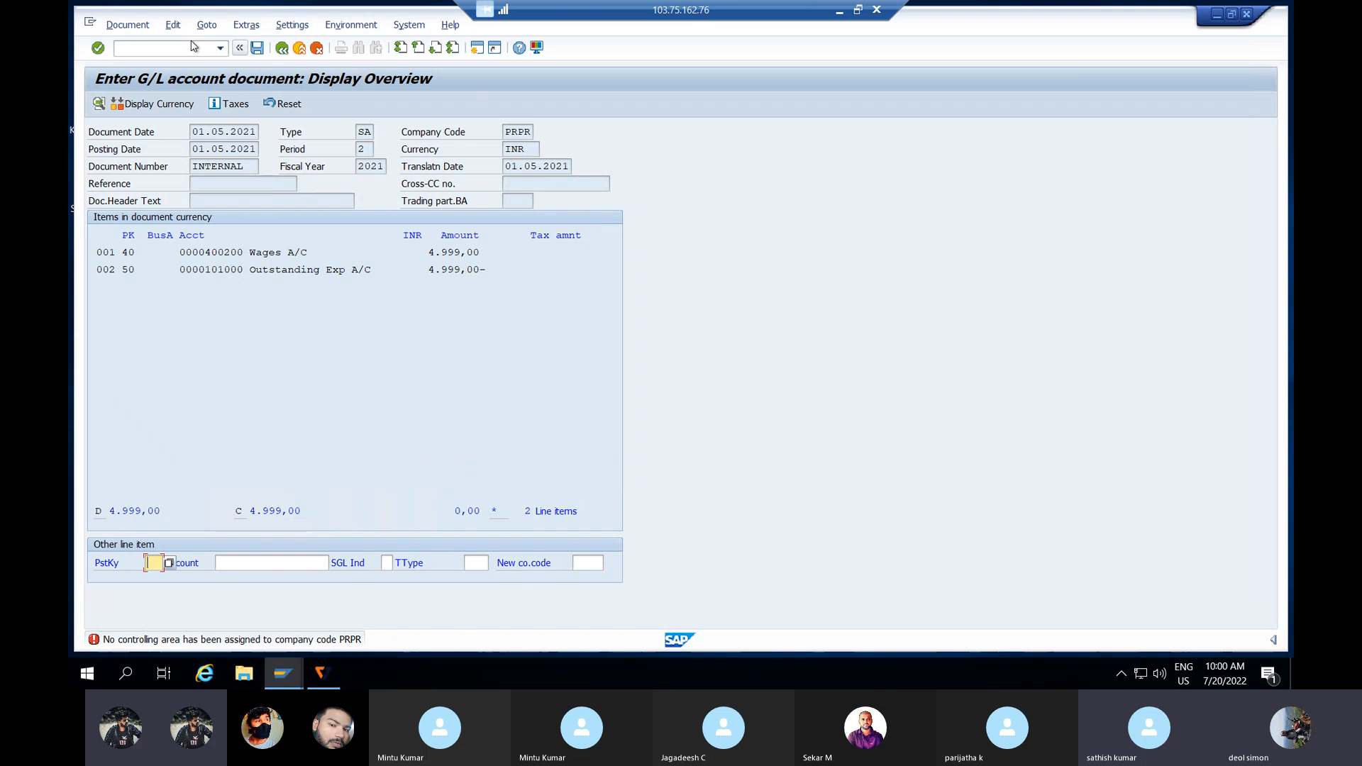
pyautogui.click(482, 49)
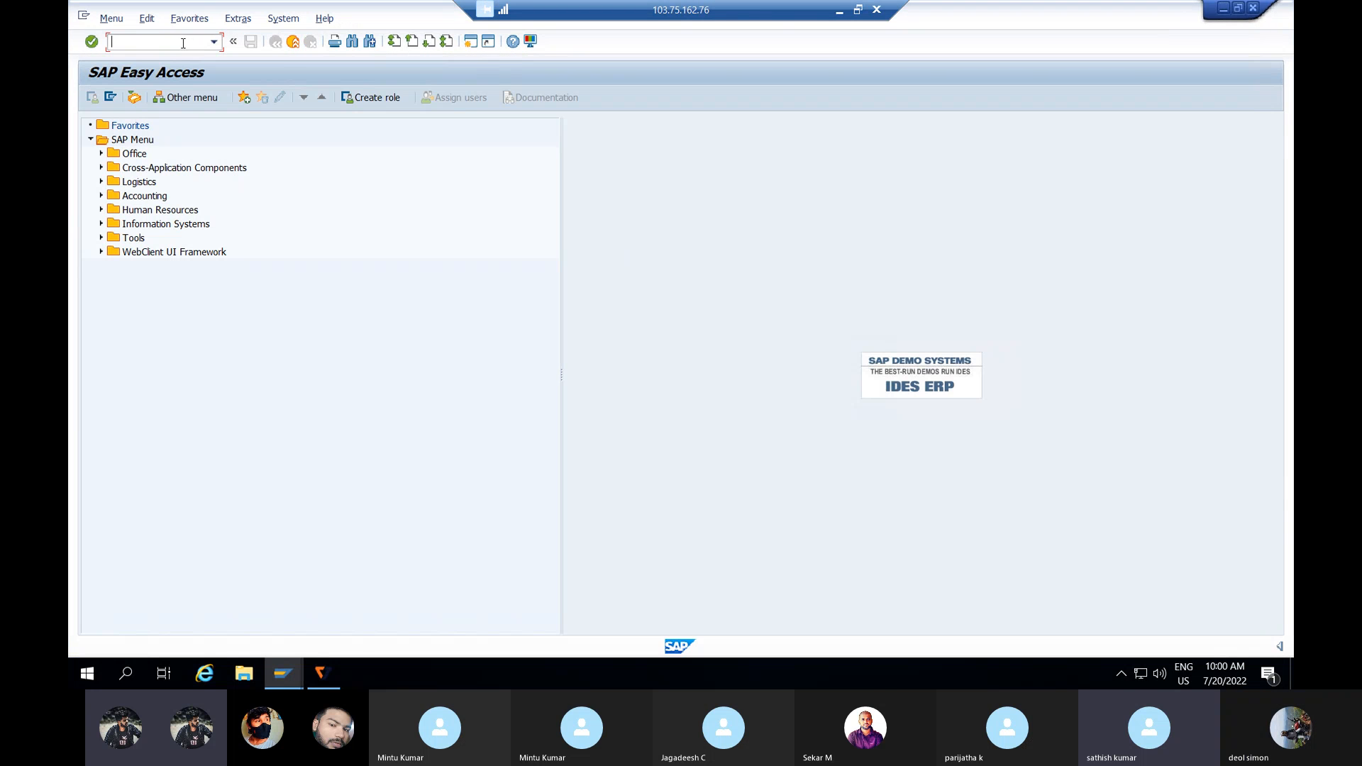
# Step: Run transaction OKKP in the new session to reach Maintain Controlling Area
pyautogui.write('/NP')
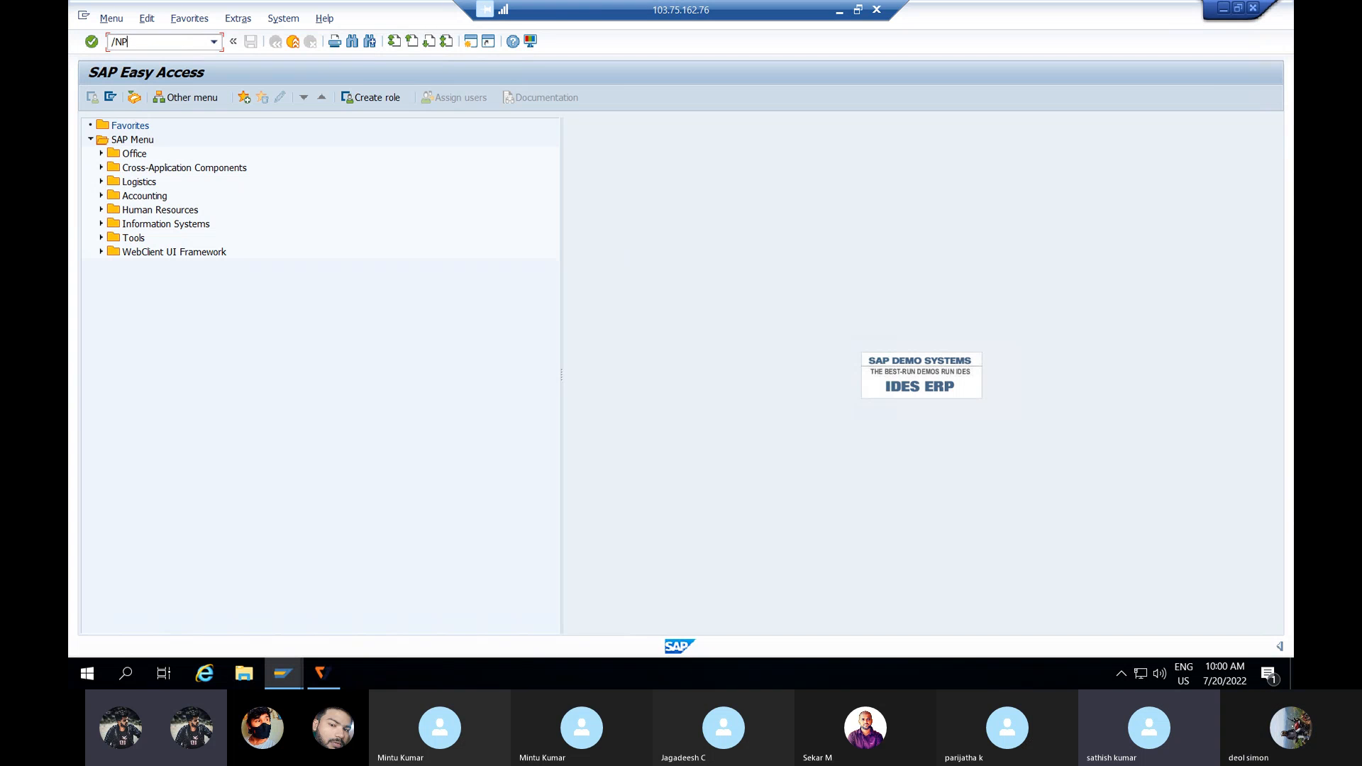
pyautogui.press('BackSpace')
pyautogui.write('OP')
pyautogui.press('BackSpace')
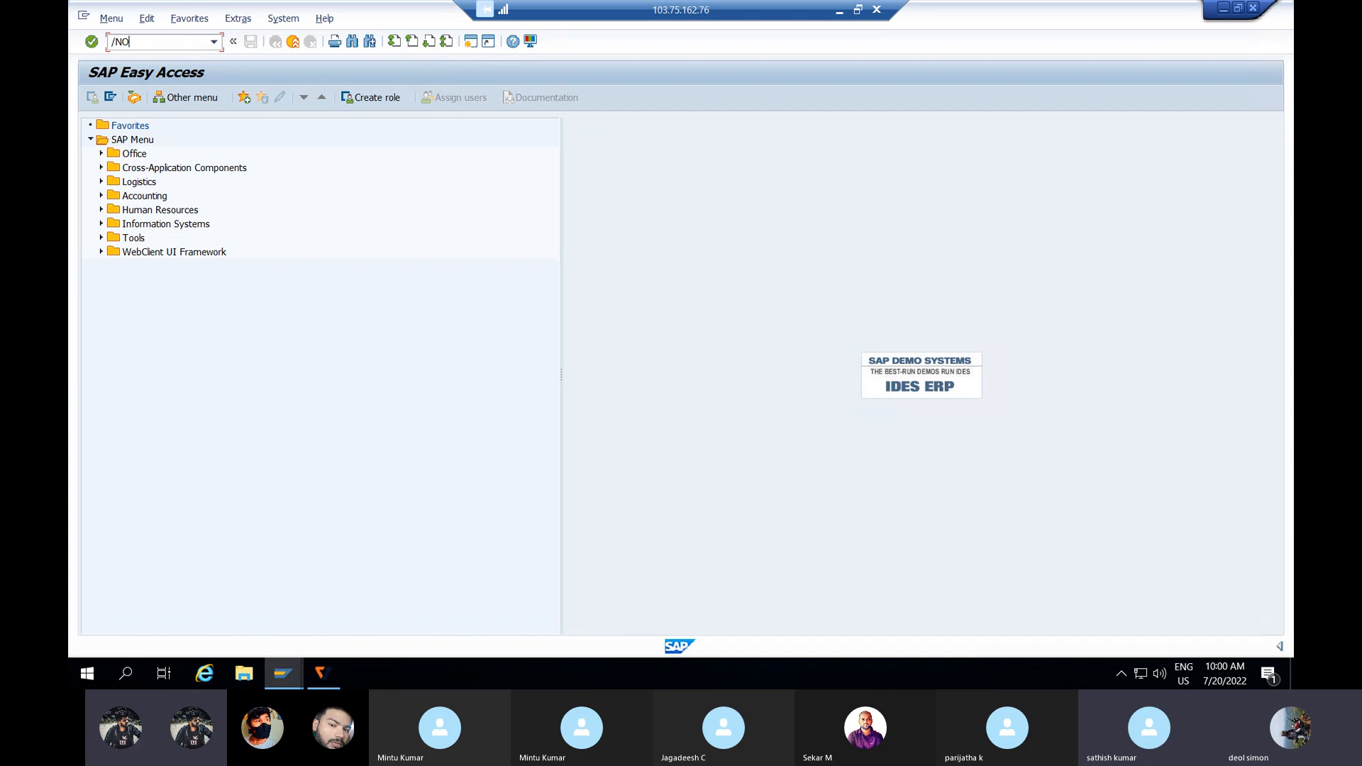
pyautogui.write('KKP')
pyautogui.press('Return')
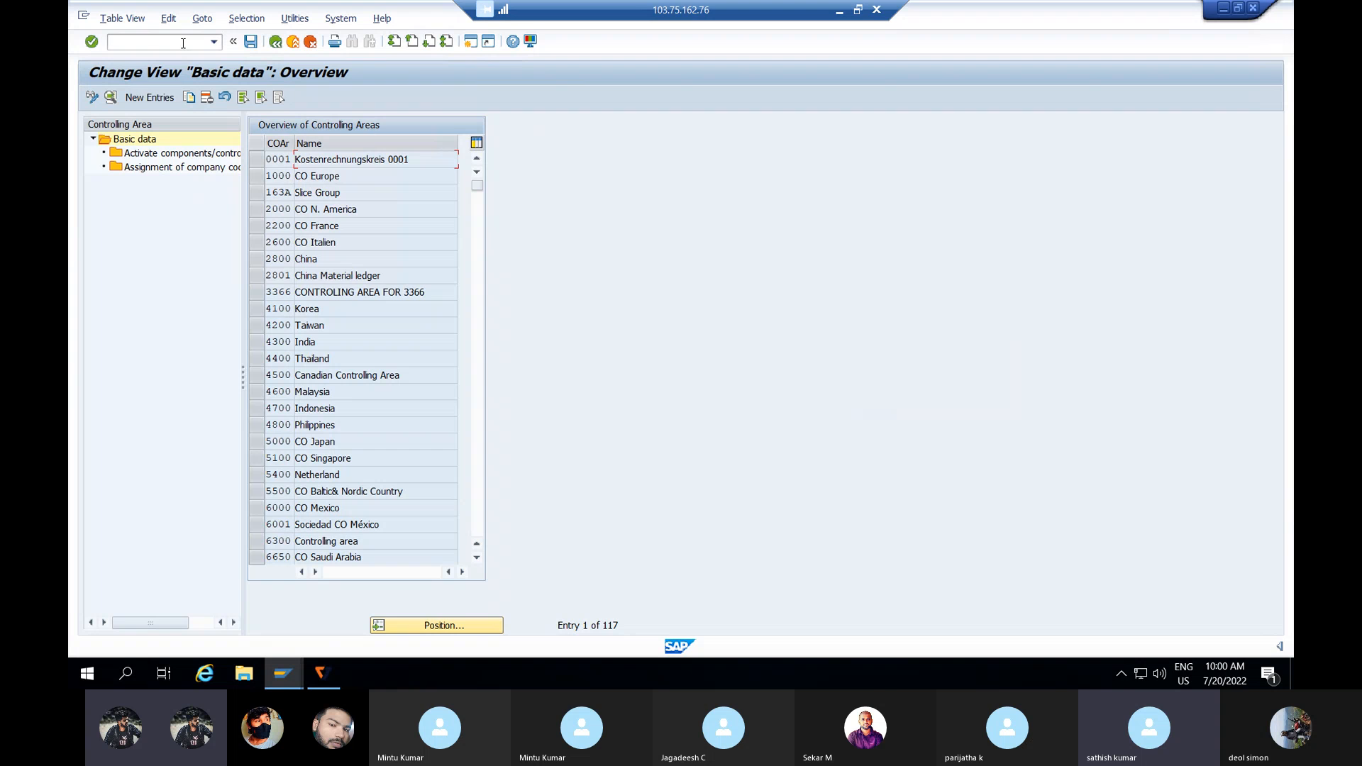
# Step: Create new controlling area PRPR, enter its name, and set controlling area same as company code
pyautogui.click(147, 99)
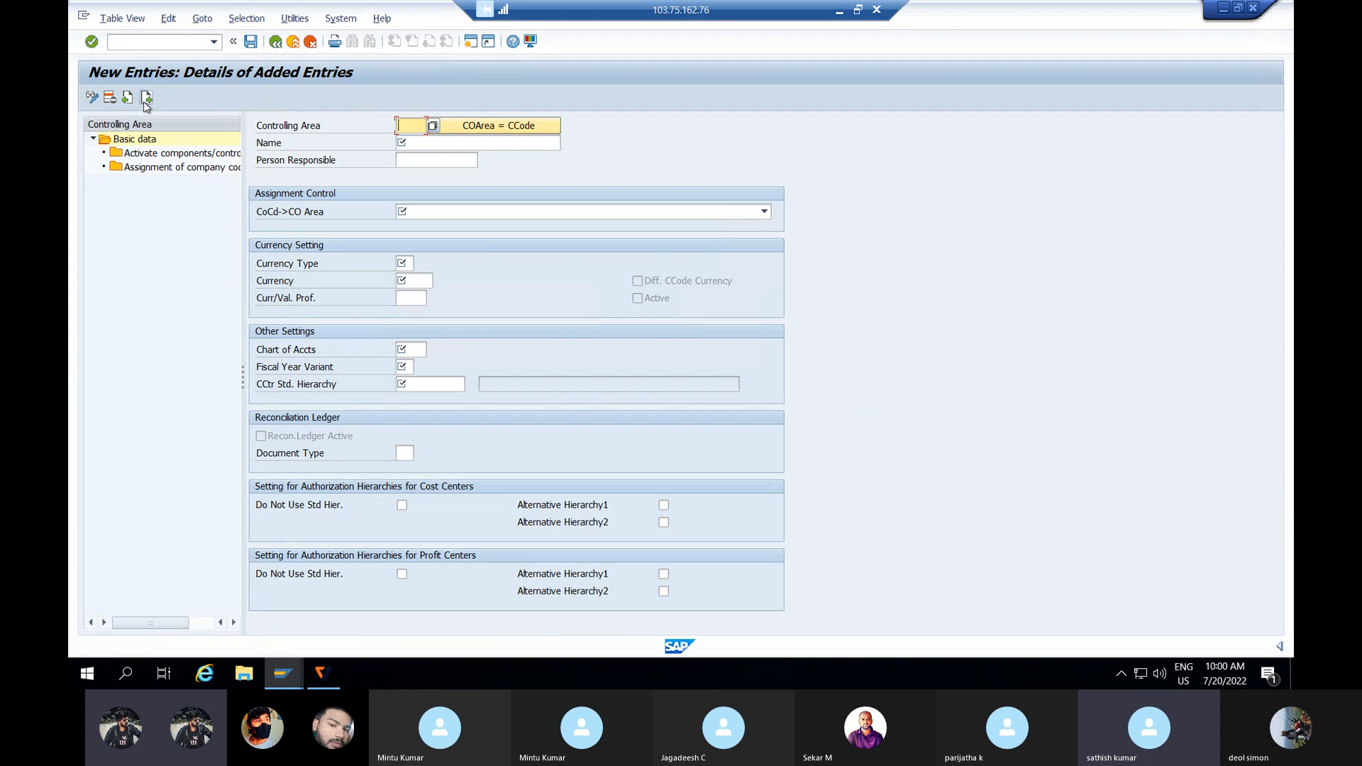
pyautogui.write('PRPR')
pyautogui.click(433, 144)
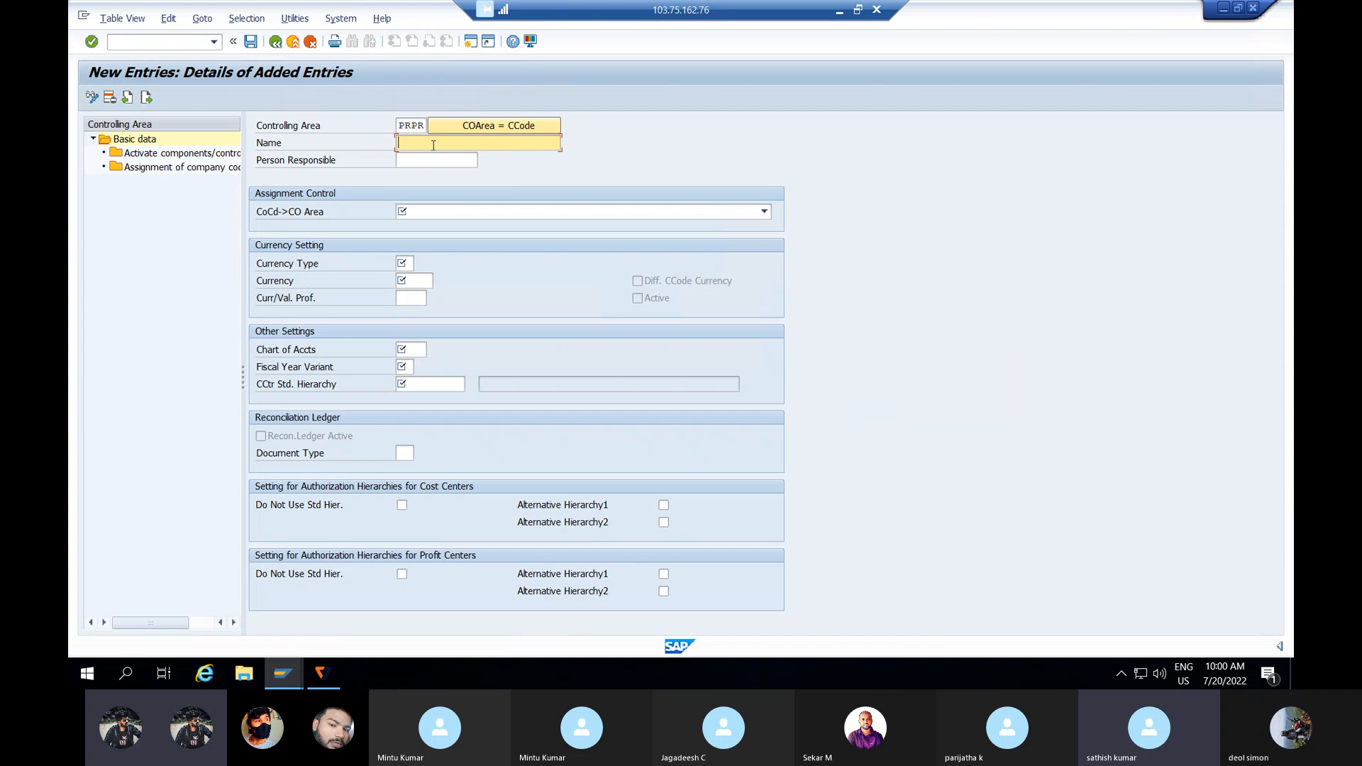
pyautogui.write('Deol')
pyautogui.click(399, 212)
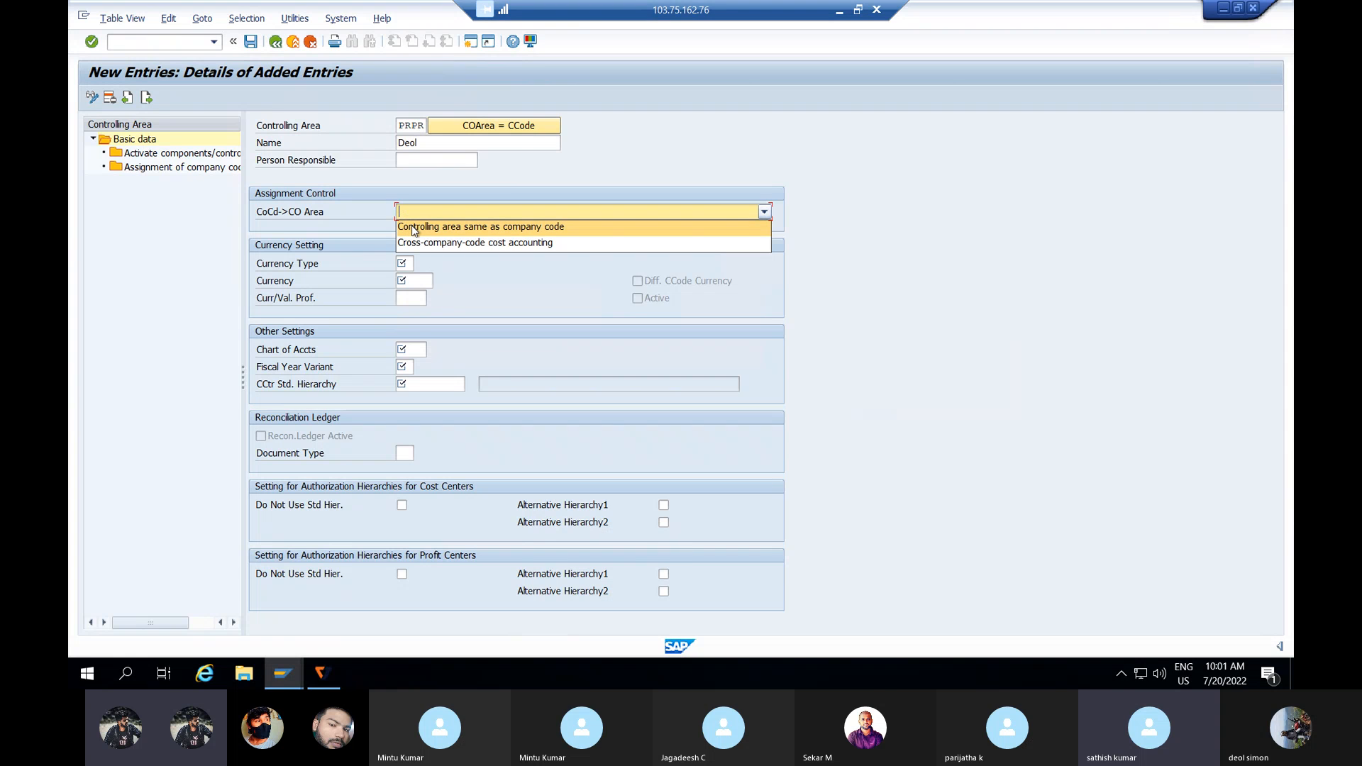
pyautogui.click(413, 227)
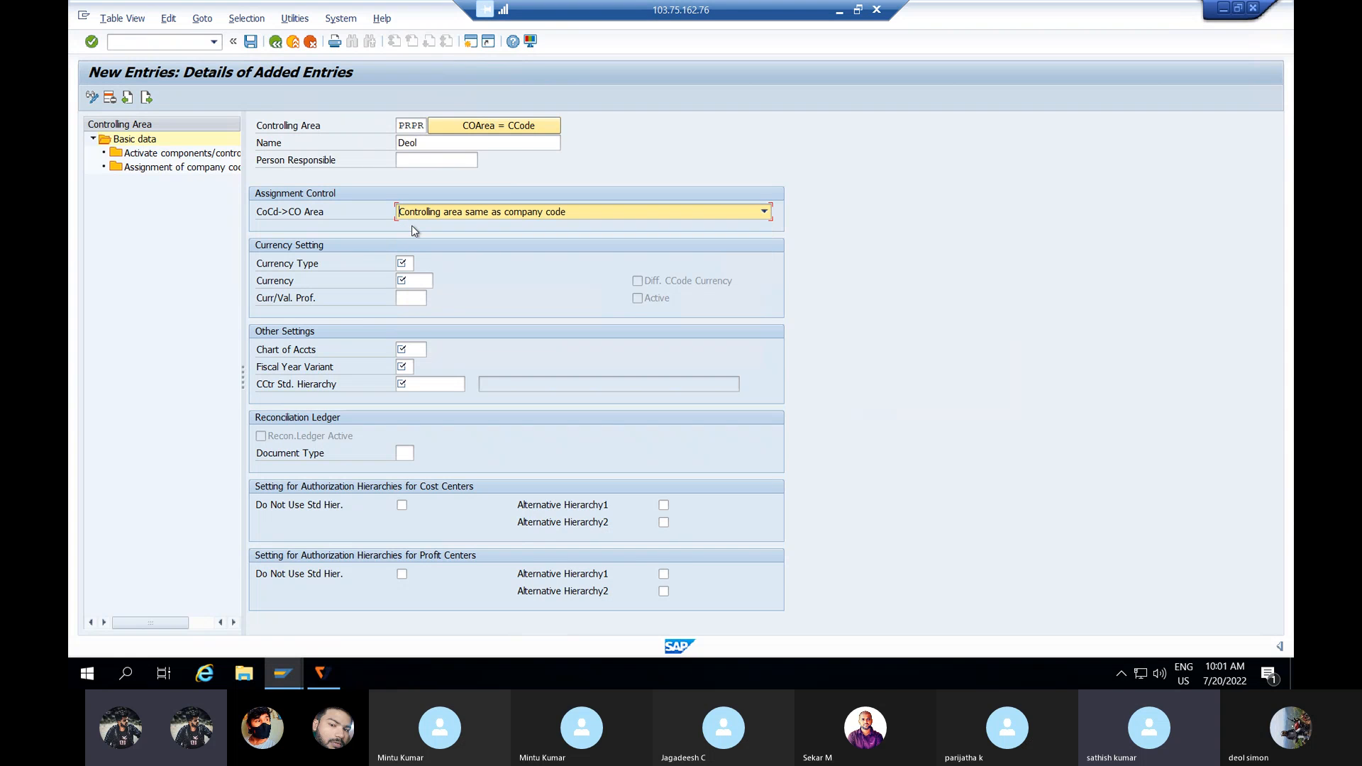
# Step: Enter currency type 10, then clear it and bring up the currency type value help
pyautogui.click(404, 263)
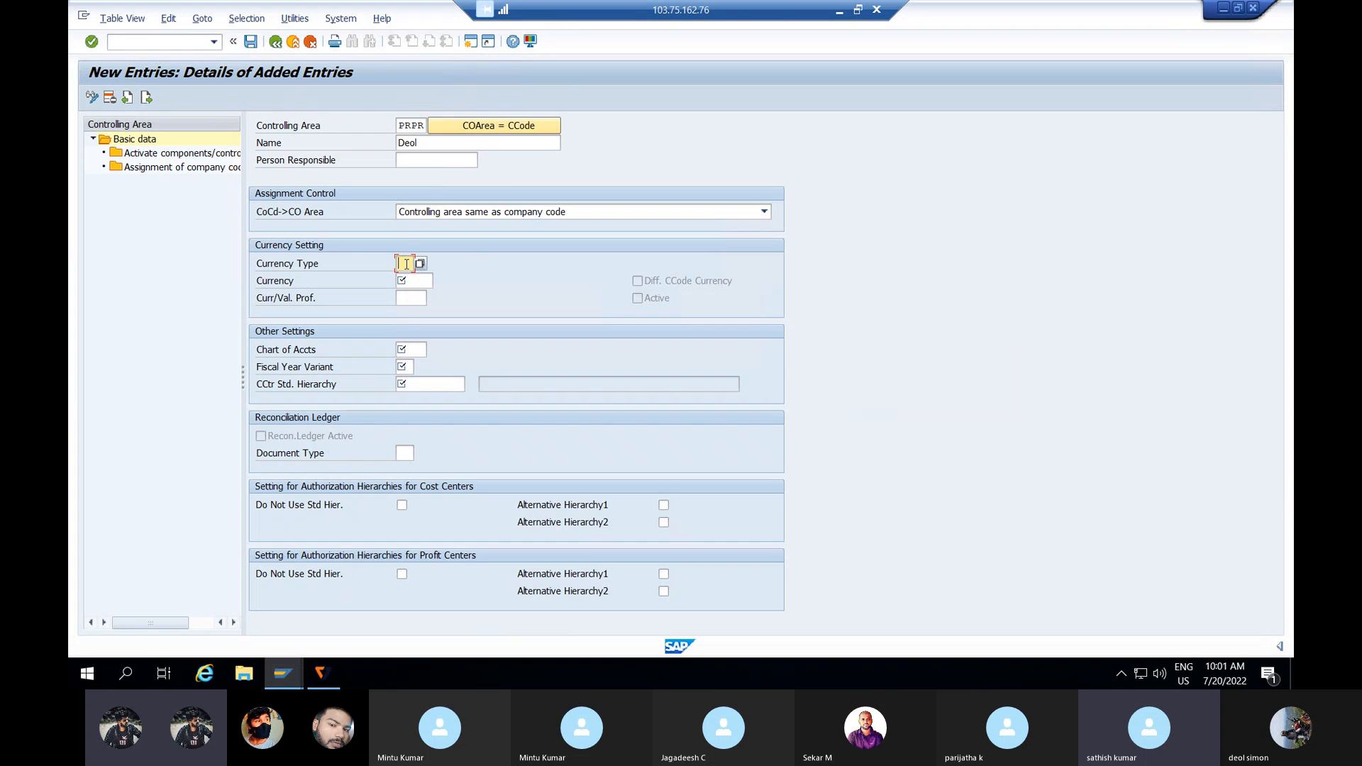
pyautogui.write('10')
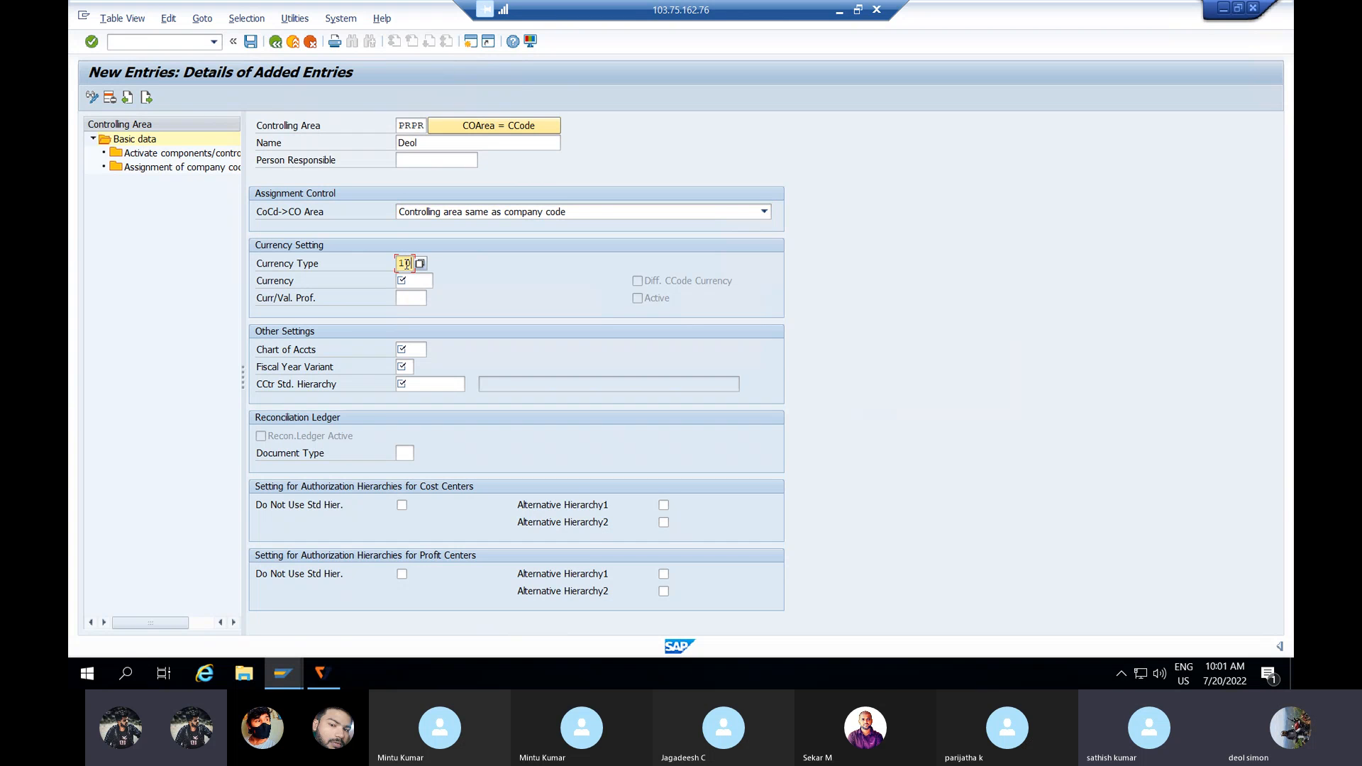
pyautogui.click(412, 281)
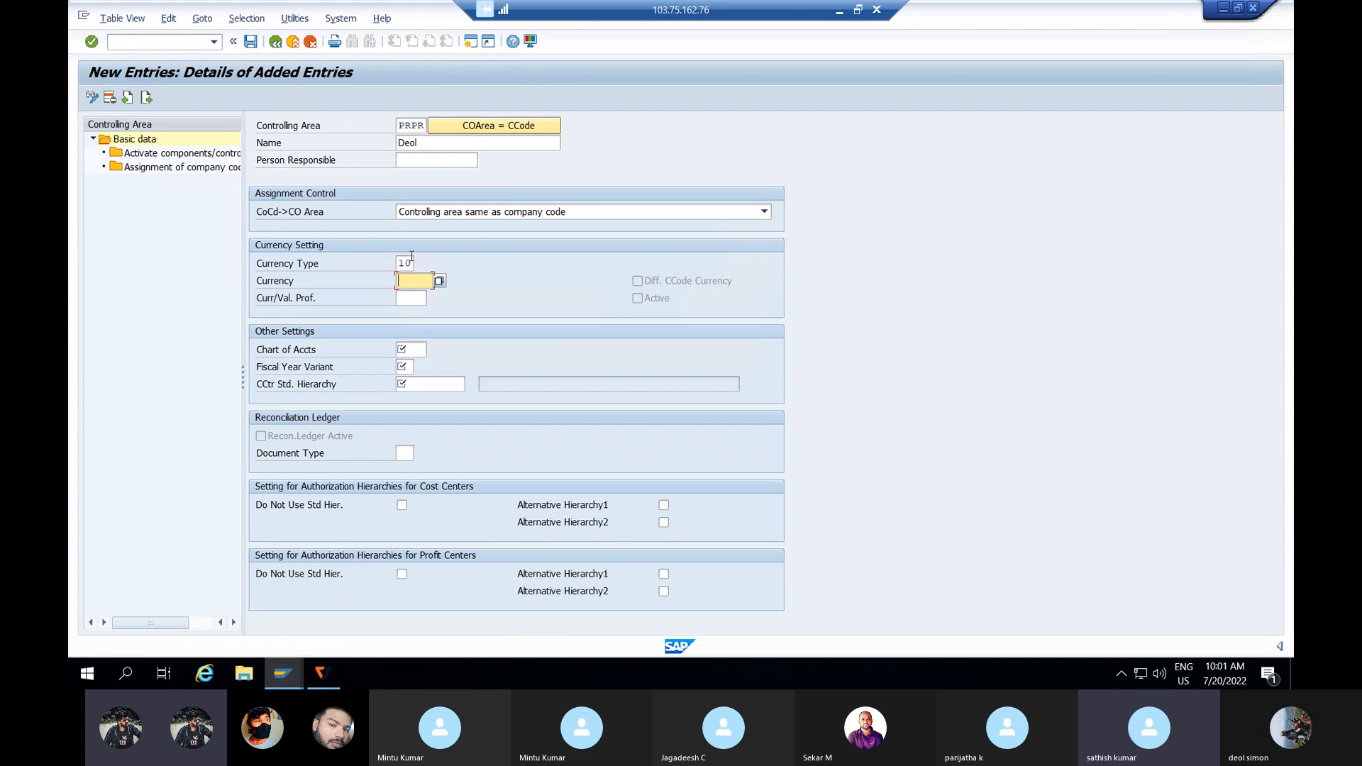
pyautogui.click(412, 258)
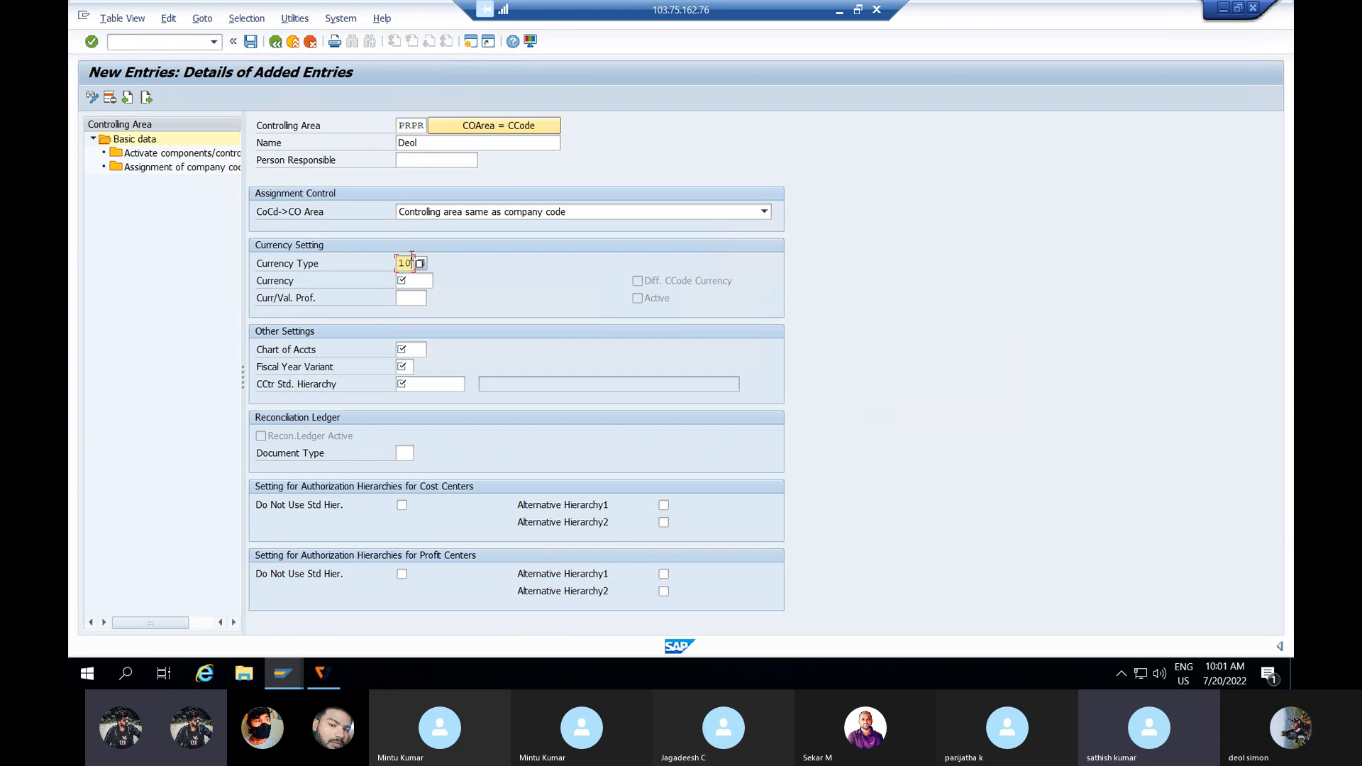
pyautogui.press('Return')
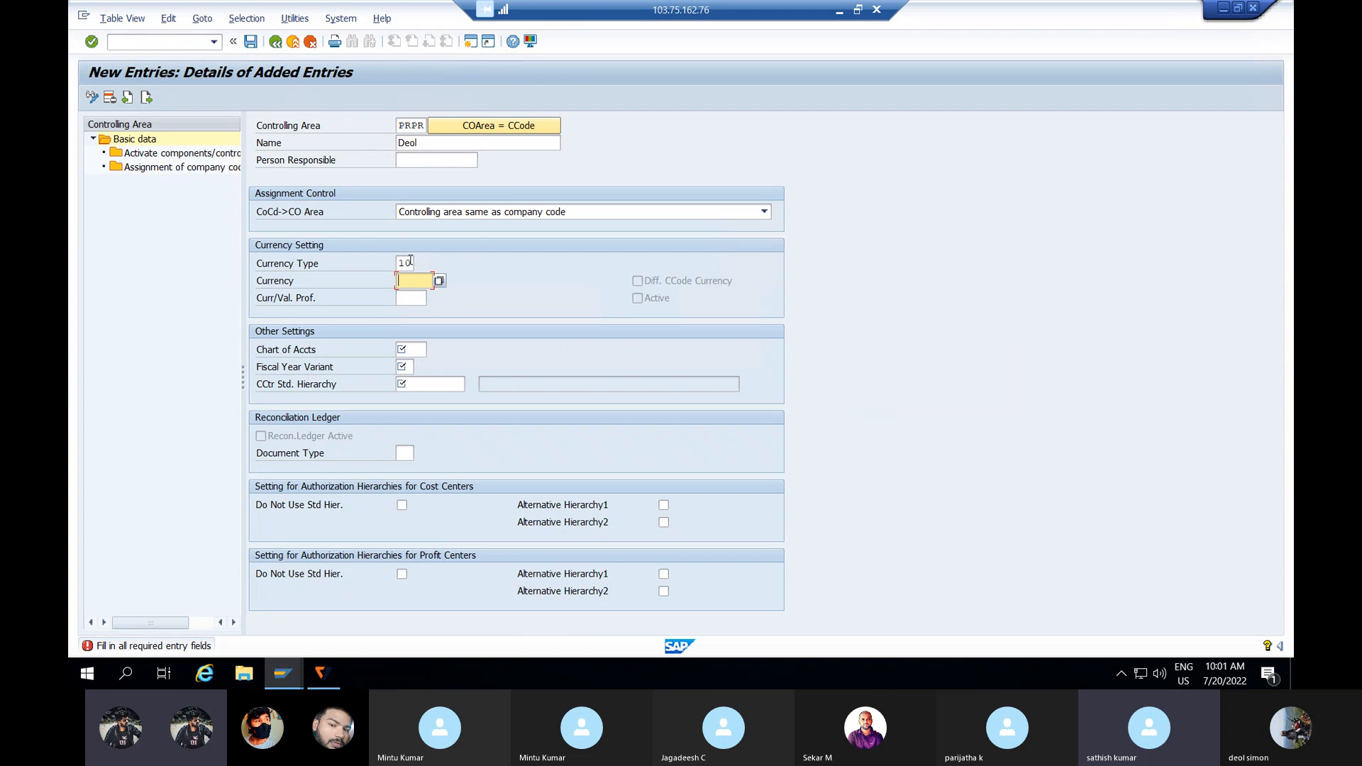
pyautogui.click(410, 264)
pyautogui.press('BackSpace')
pyautogui.press('BackSpace')
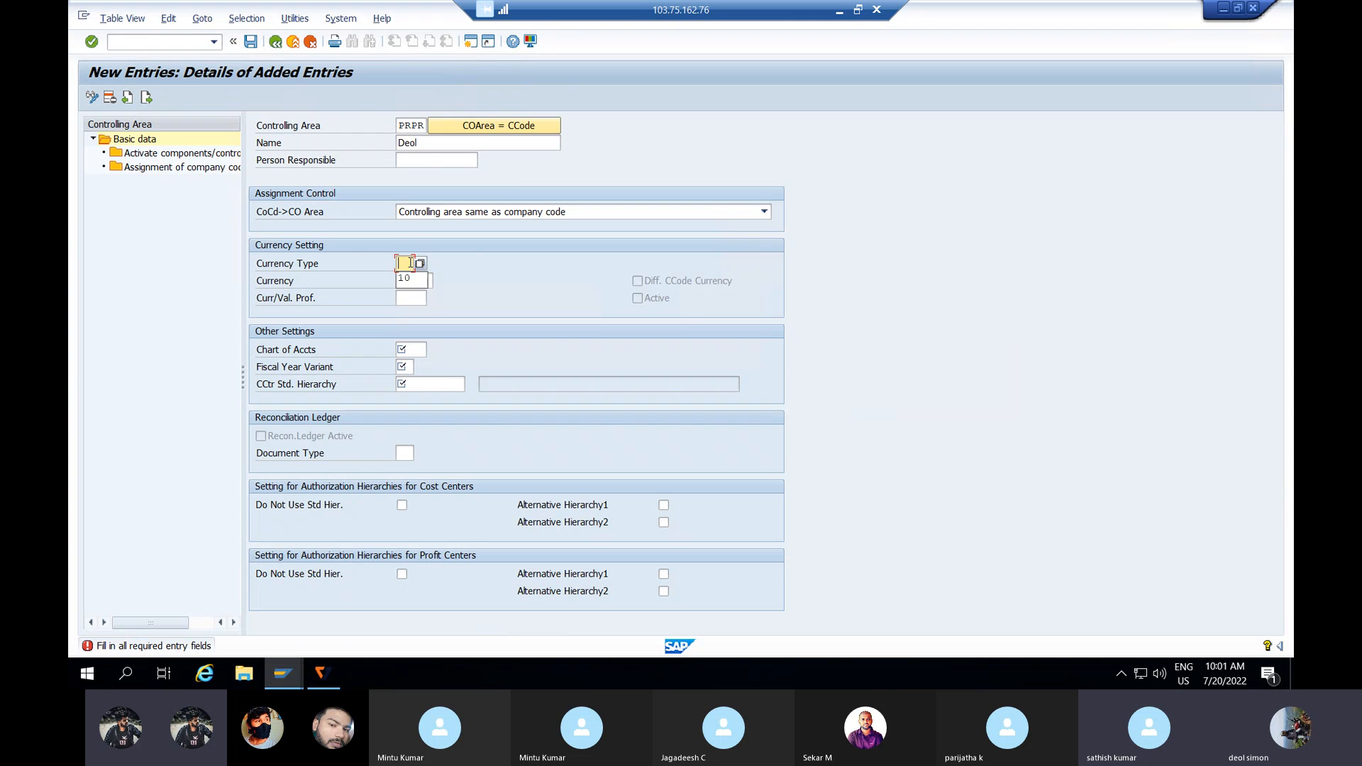
pyautogui.click(419, 265)
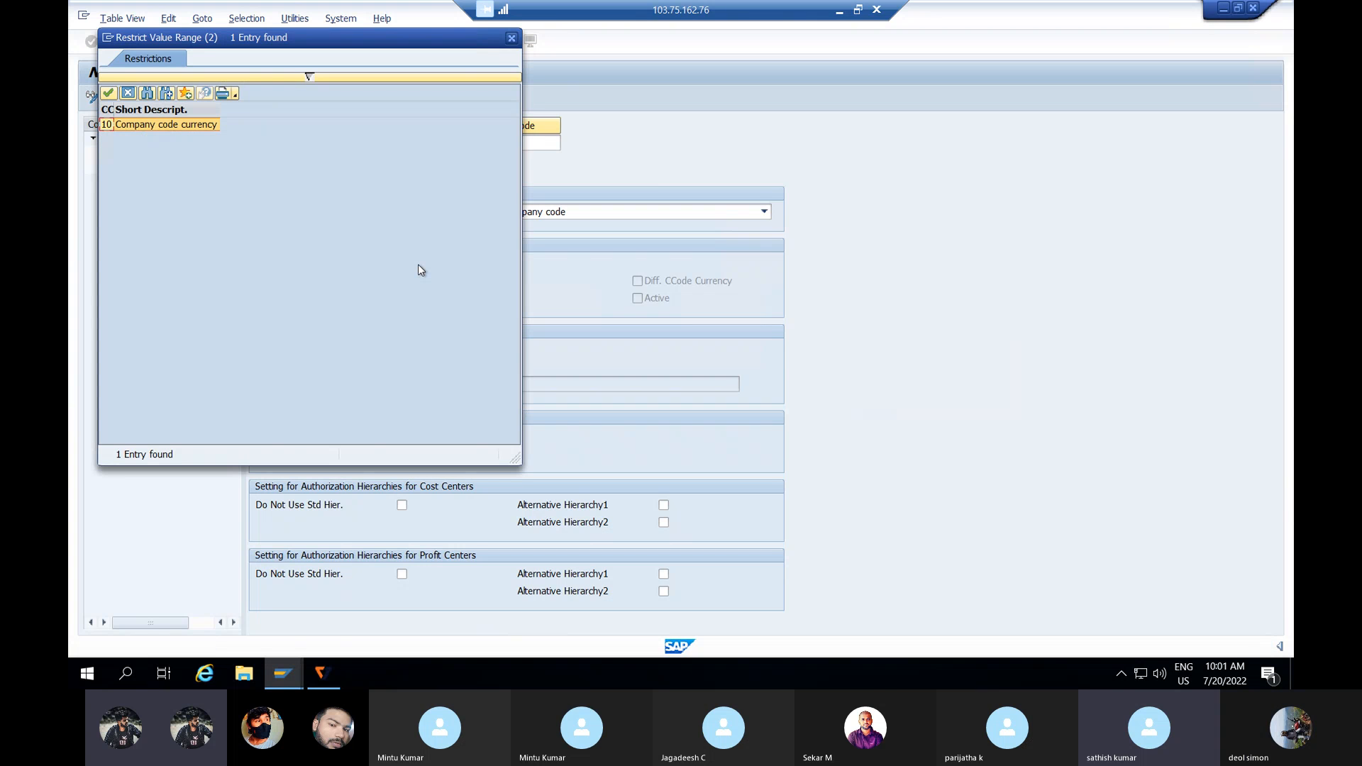
# Step: Accept currency type 10, set standard hierarchy PRPR_STDHI, and confirm creating it when opening company code assignment
pyautogui.press('Return')
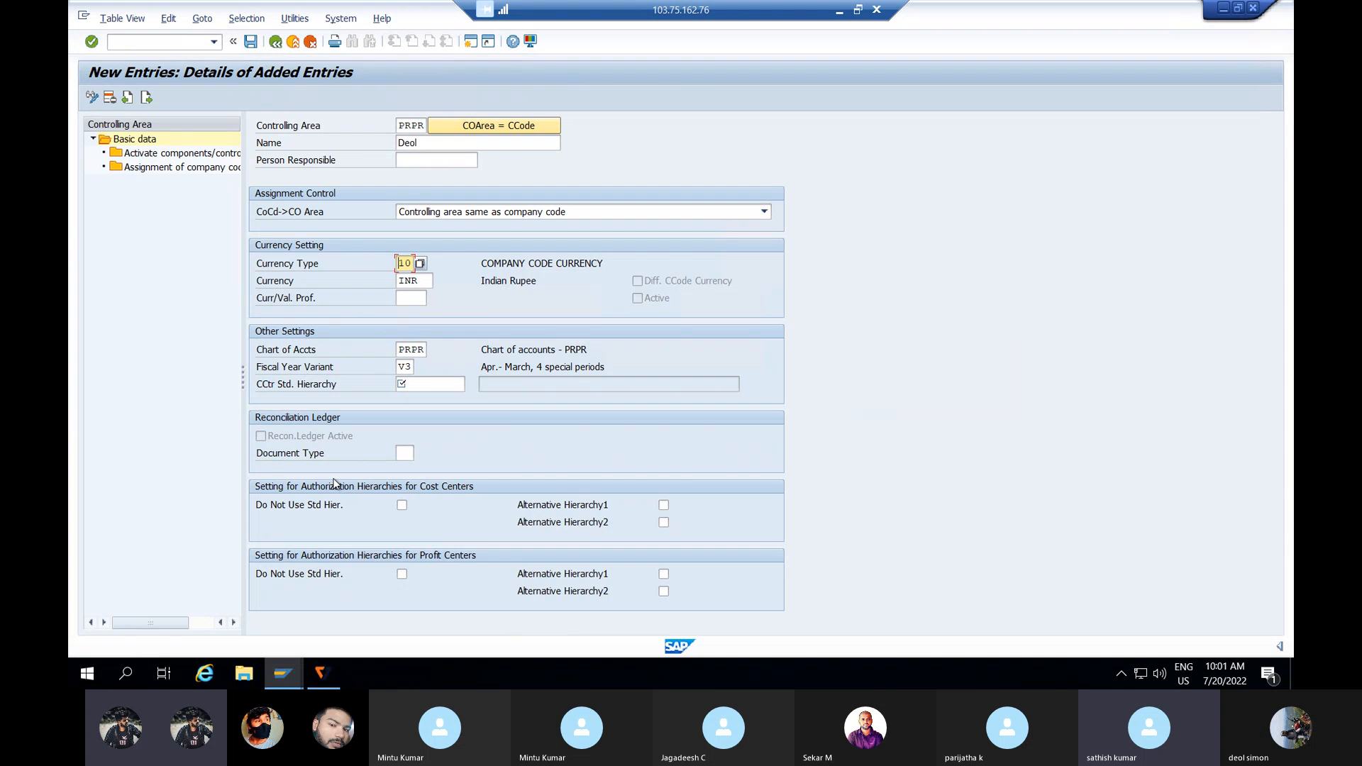
pyautogui.click(406, 384)
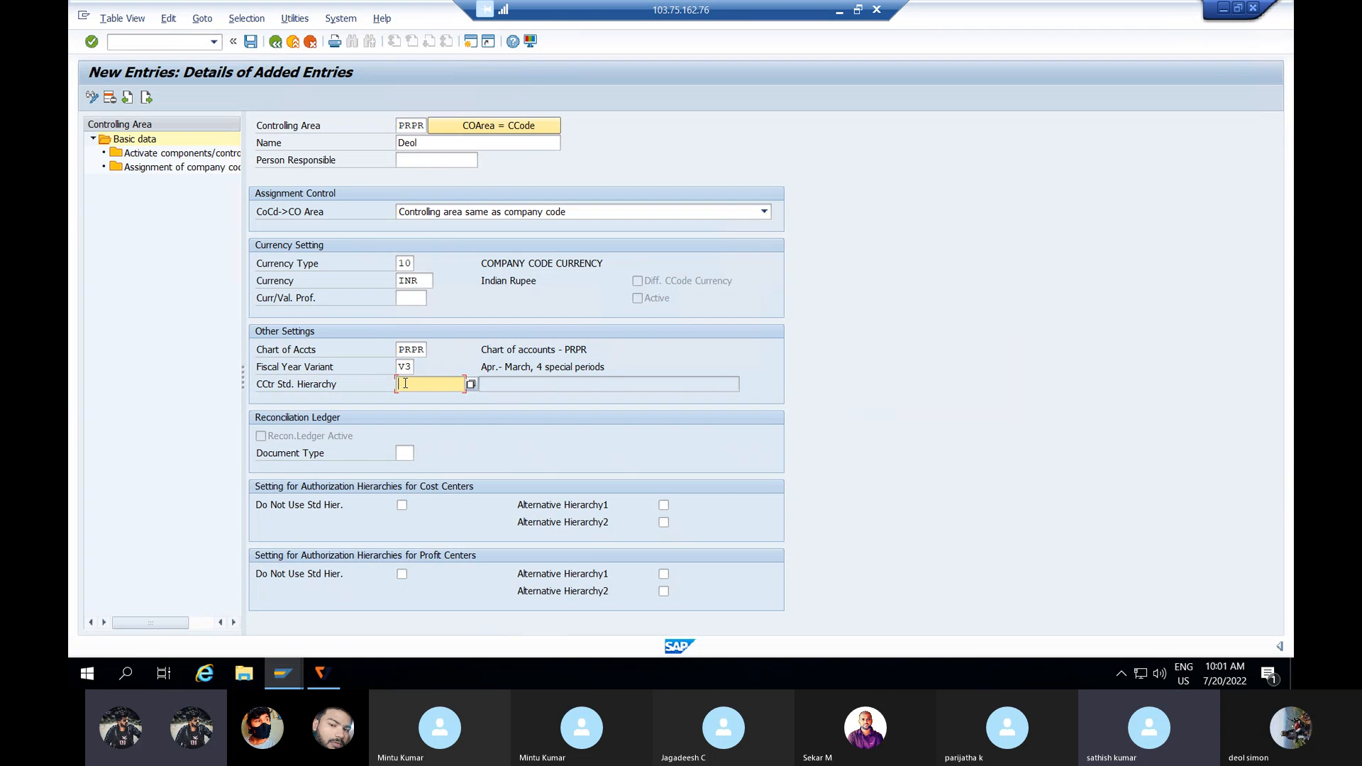
pyautogui.write('PRPR')
pyautogui.write('_STD')
pyautogui.write('HI')
pyautogui.doubleClick(165, 168)
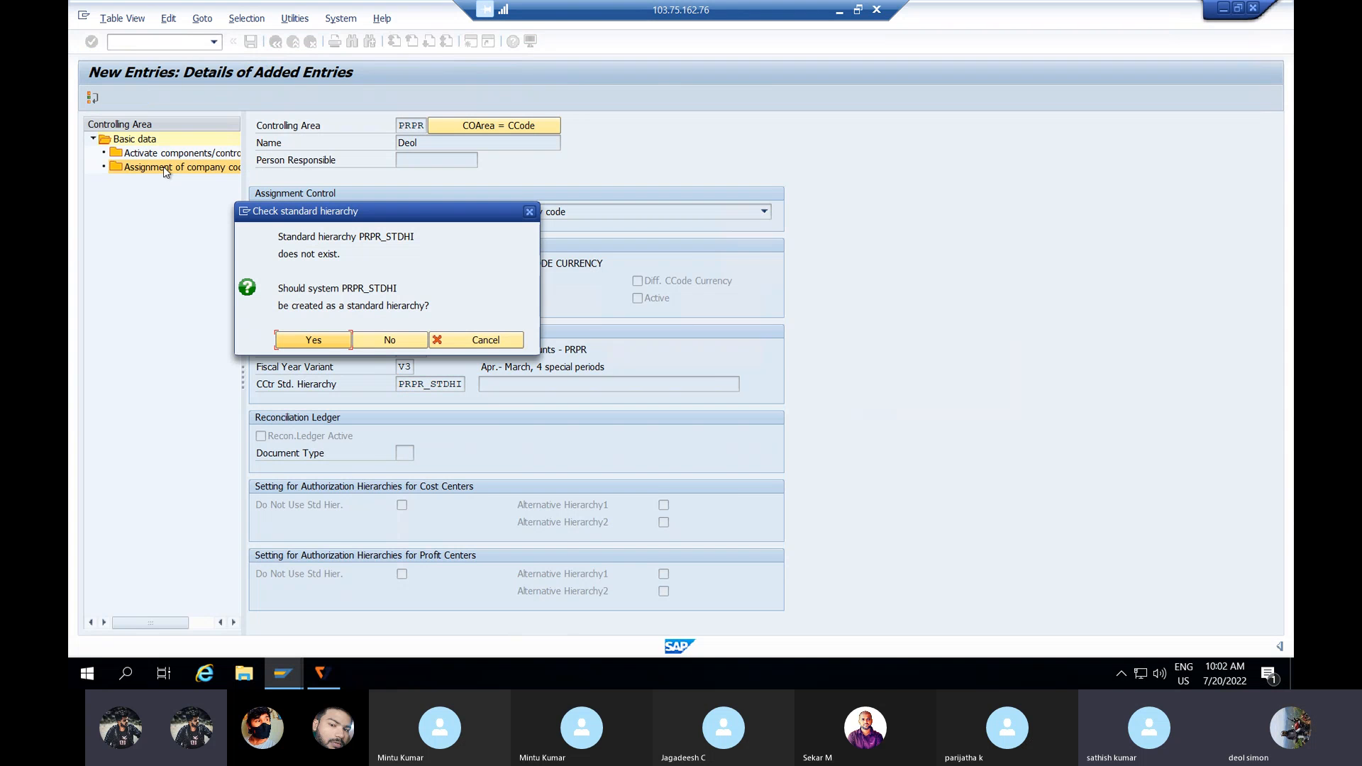
pyautogui.click(315, 341)
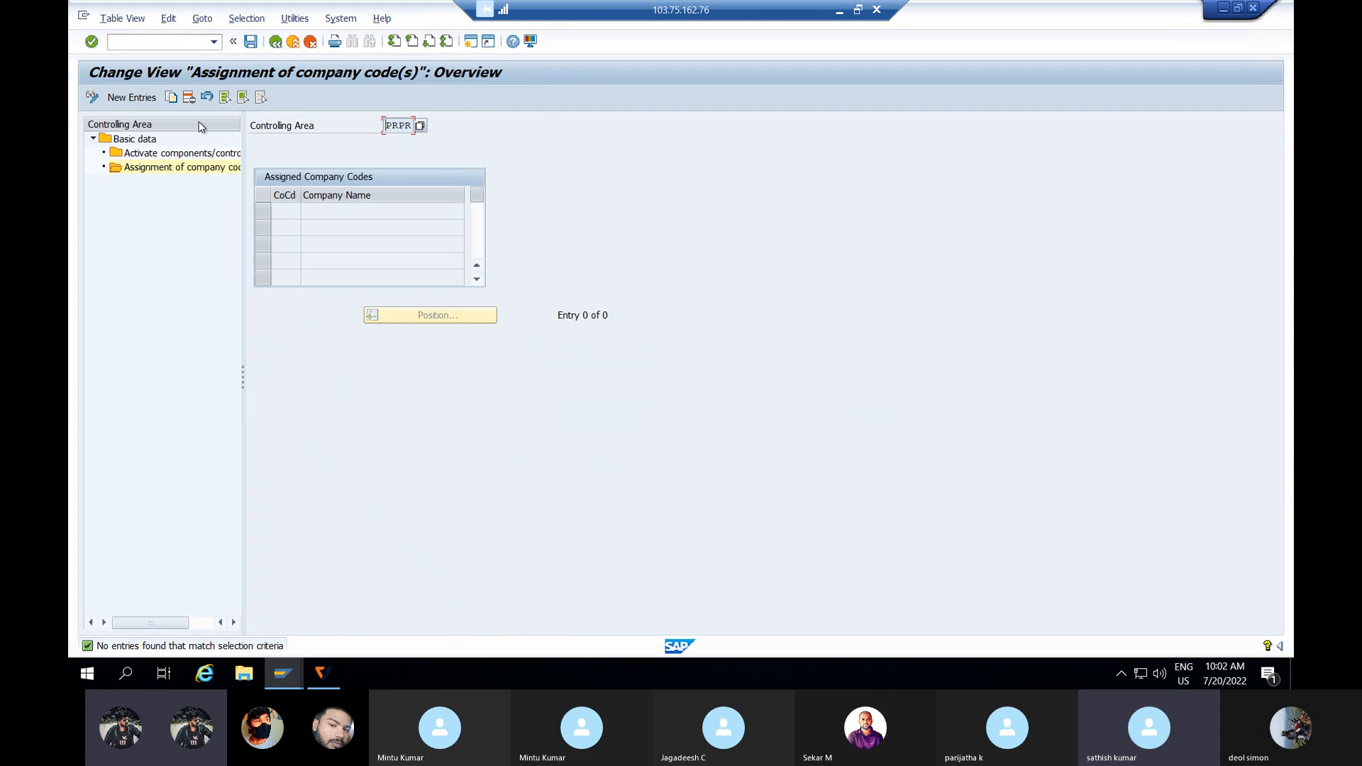
# Step: Assign company code PRPR to the controlling area, save under the customizing request, then open component activation
pyautogui.click(143, 99)
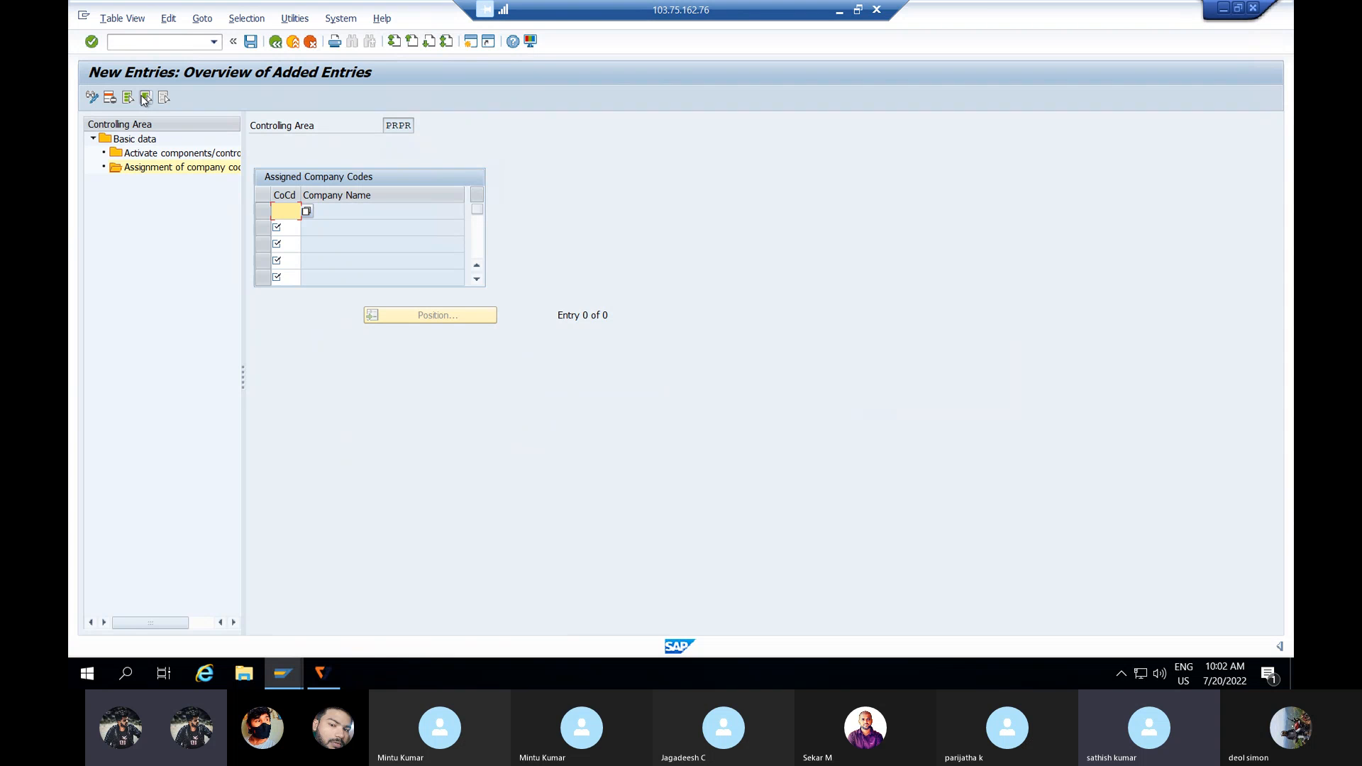
pyautogui.write('PRPR')
pyautogui.click(250, 41)
pyautogui.press('Return')
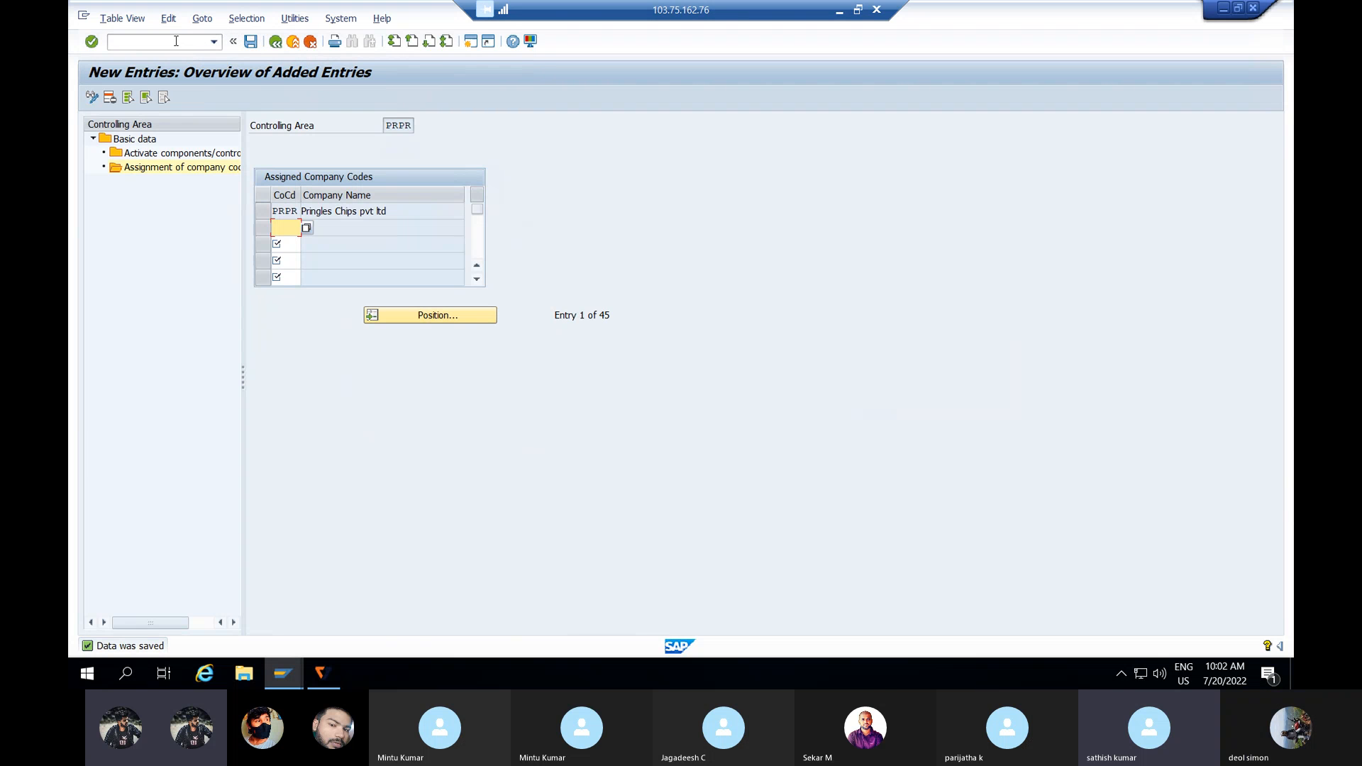
pyautogui.doubleClick(185, 154)
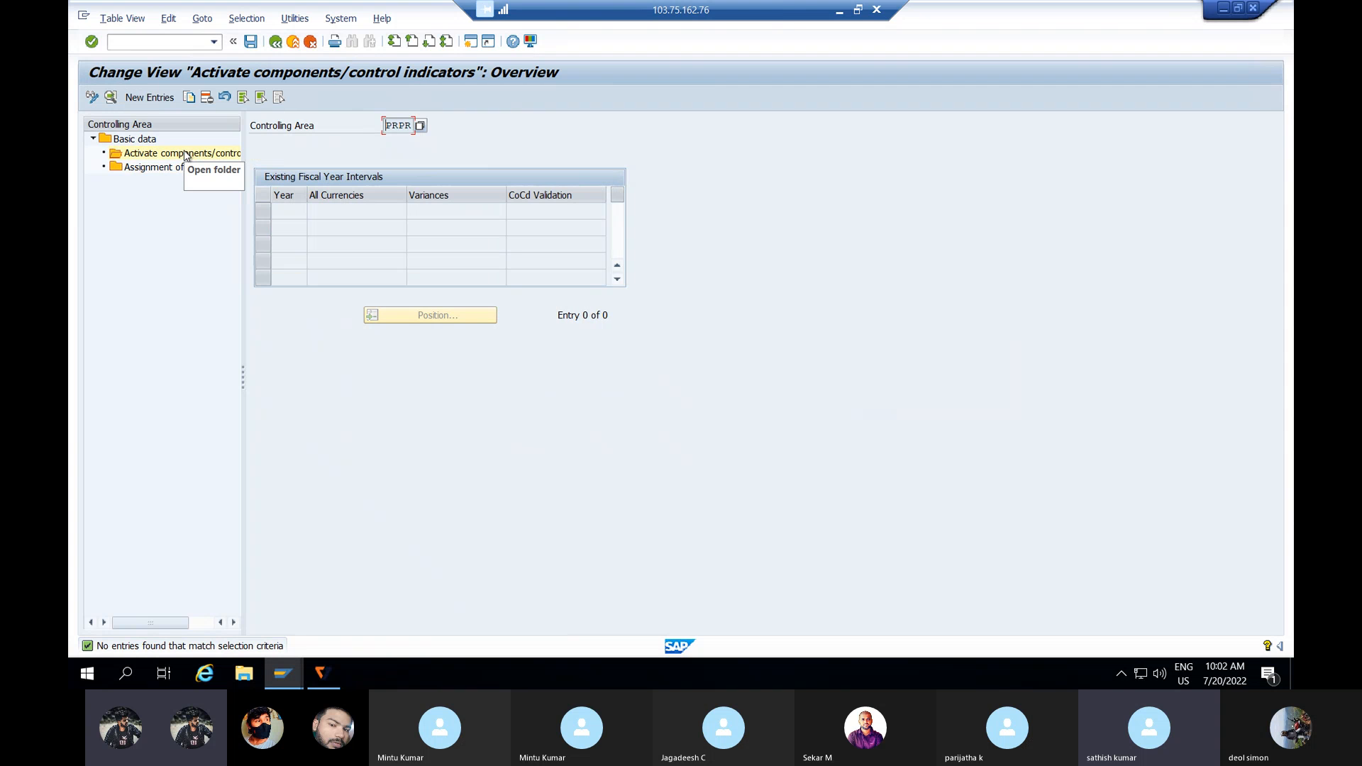
# Step: Set Cost Centers to Component active from fiscal year 2021 and save the entry
pyautogui.click(150, 102)
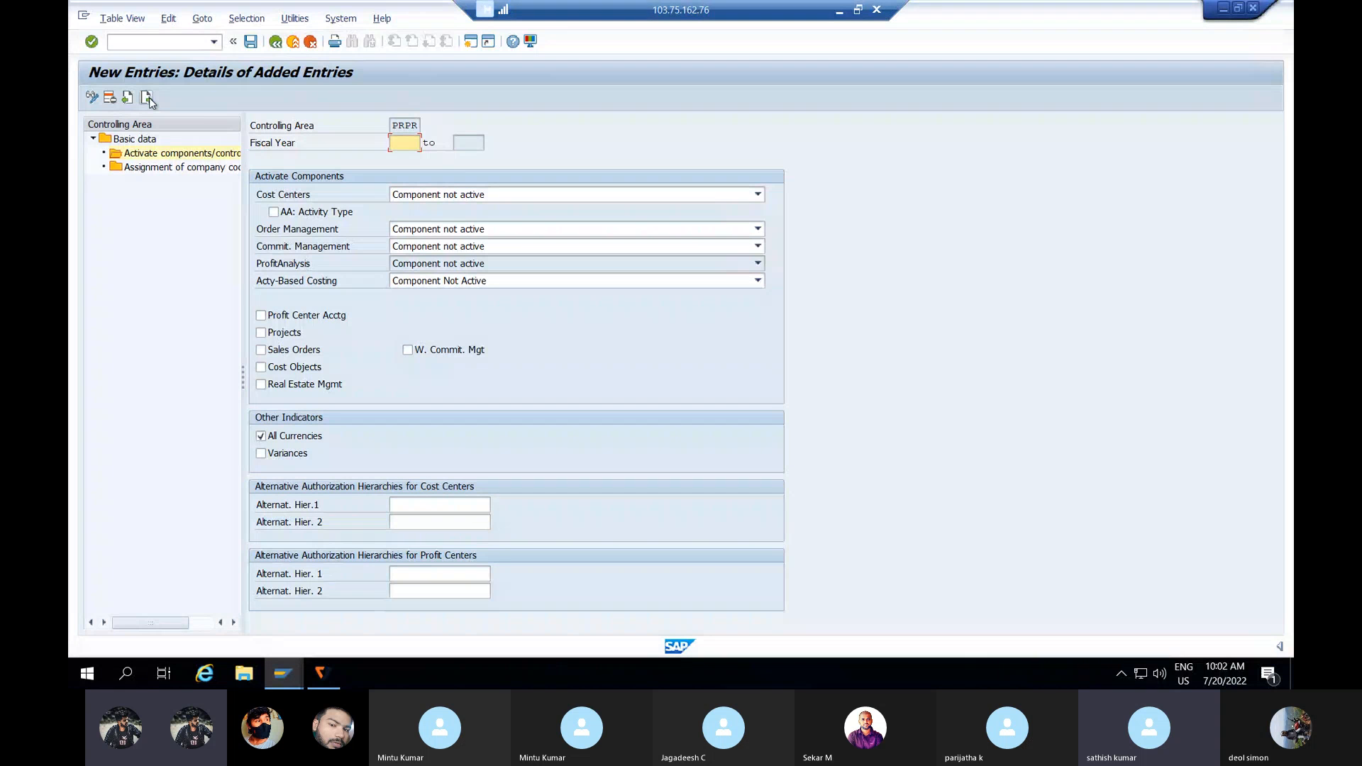
pyautogui.write('2021')
pyautogui.click(275, 215)
pyautogui.click(276, 217)
pyautogui.click(759, 195)
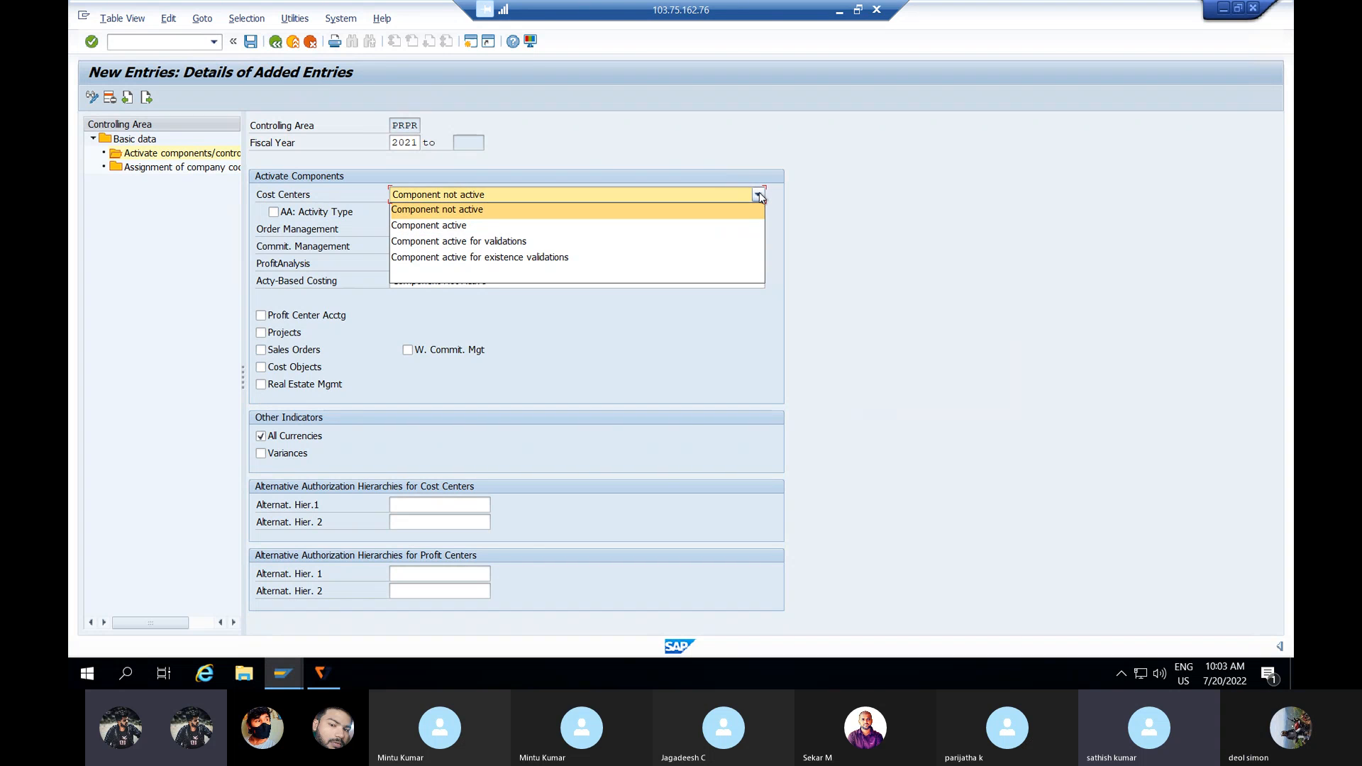
pyautogui.click(546, 226)
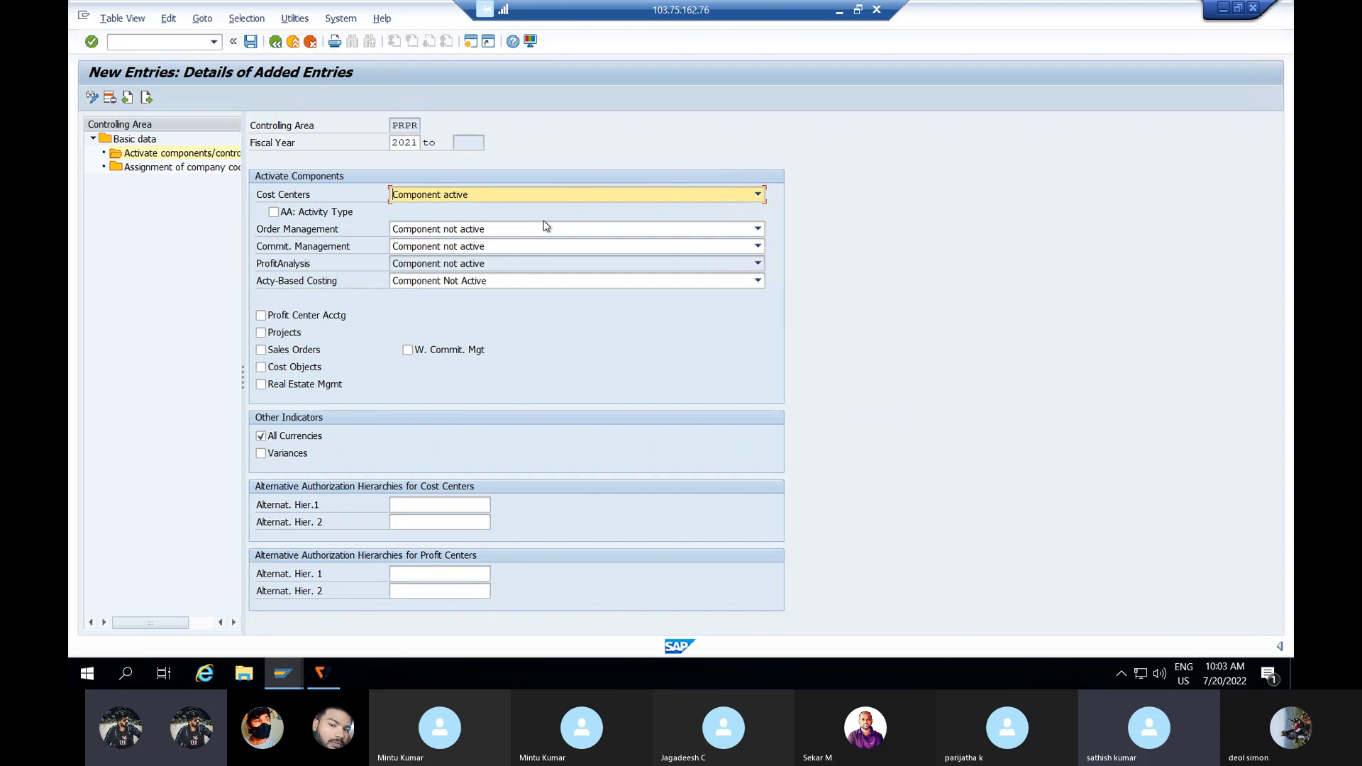
pyautogui.click(251, 42)
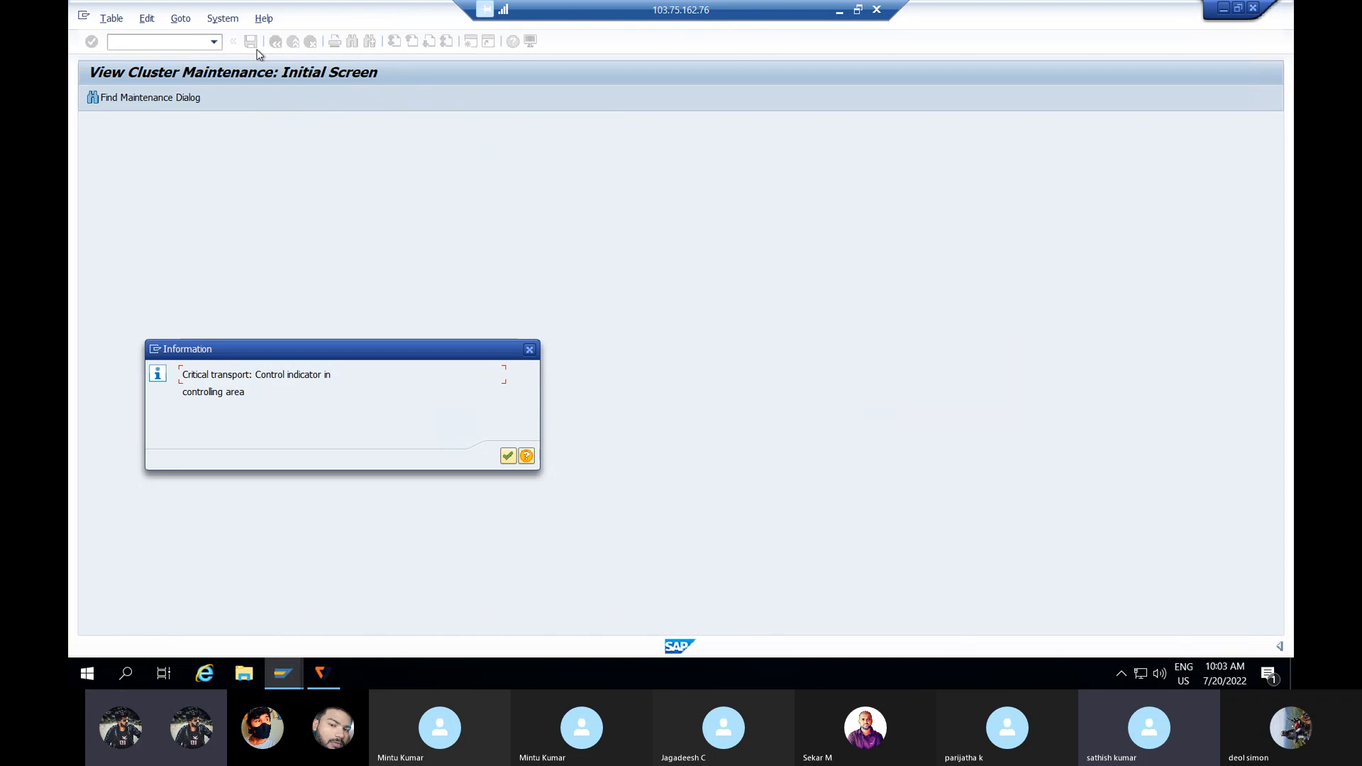
pyautogui.press('Return')
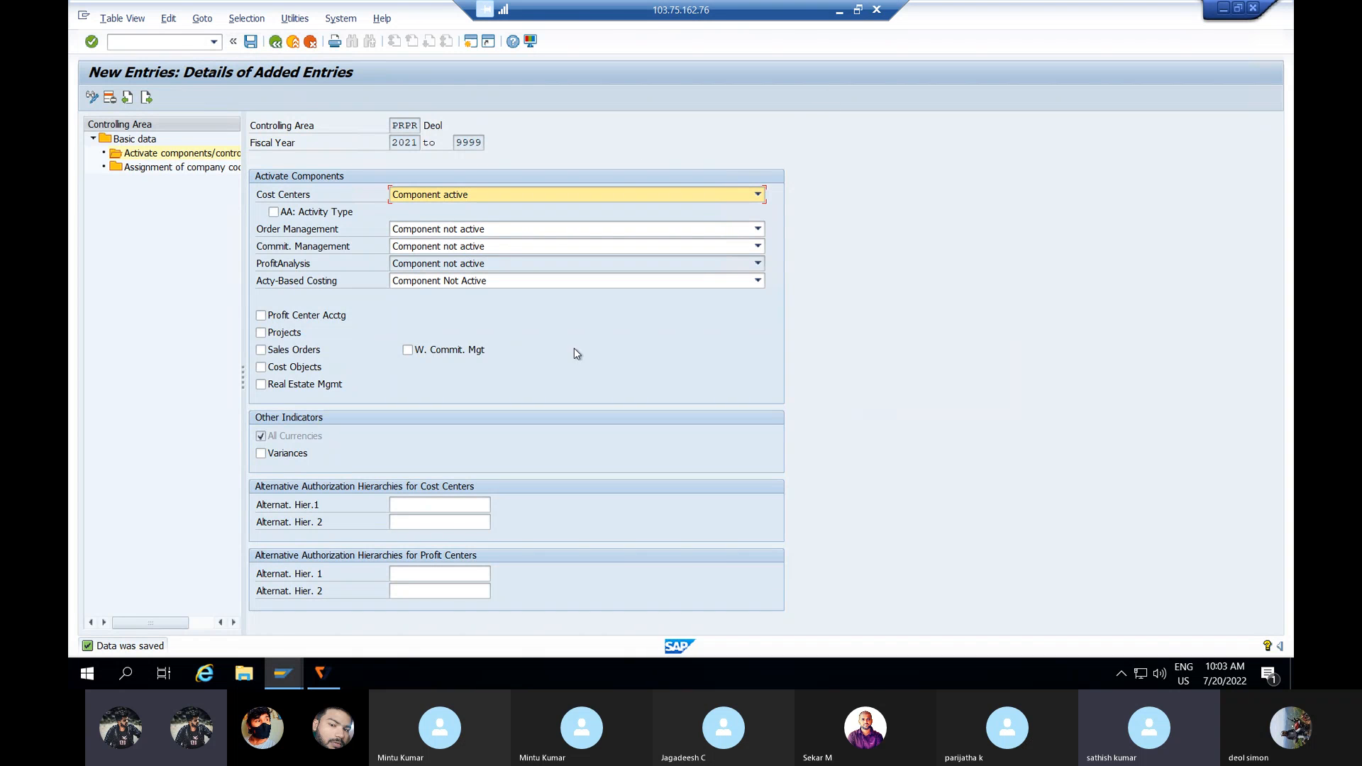
pyautogui.click(294, 672)
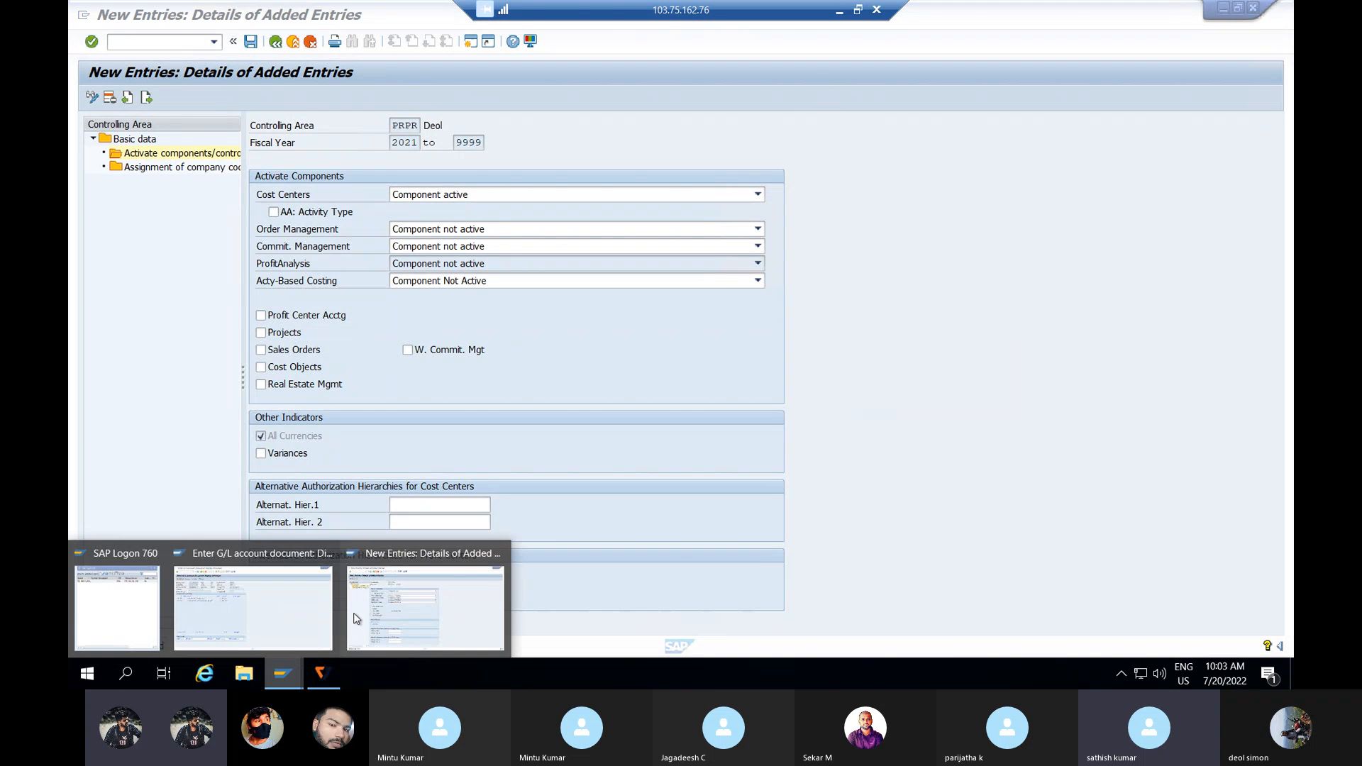
# Step: Close the controlling area window and start a fresh F-02 G/L account posting
pyautogui.click(499, 552)
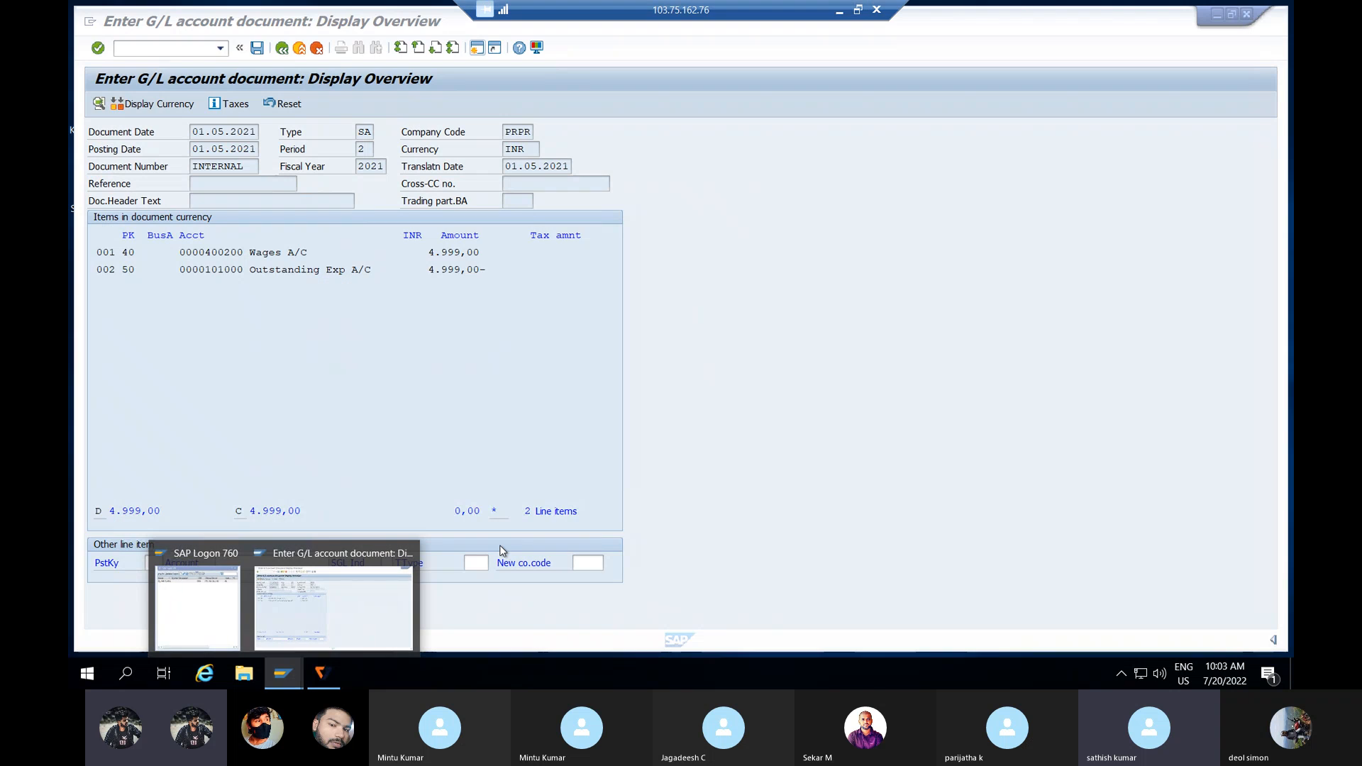
pyautogui.click(393, 329)
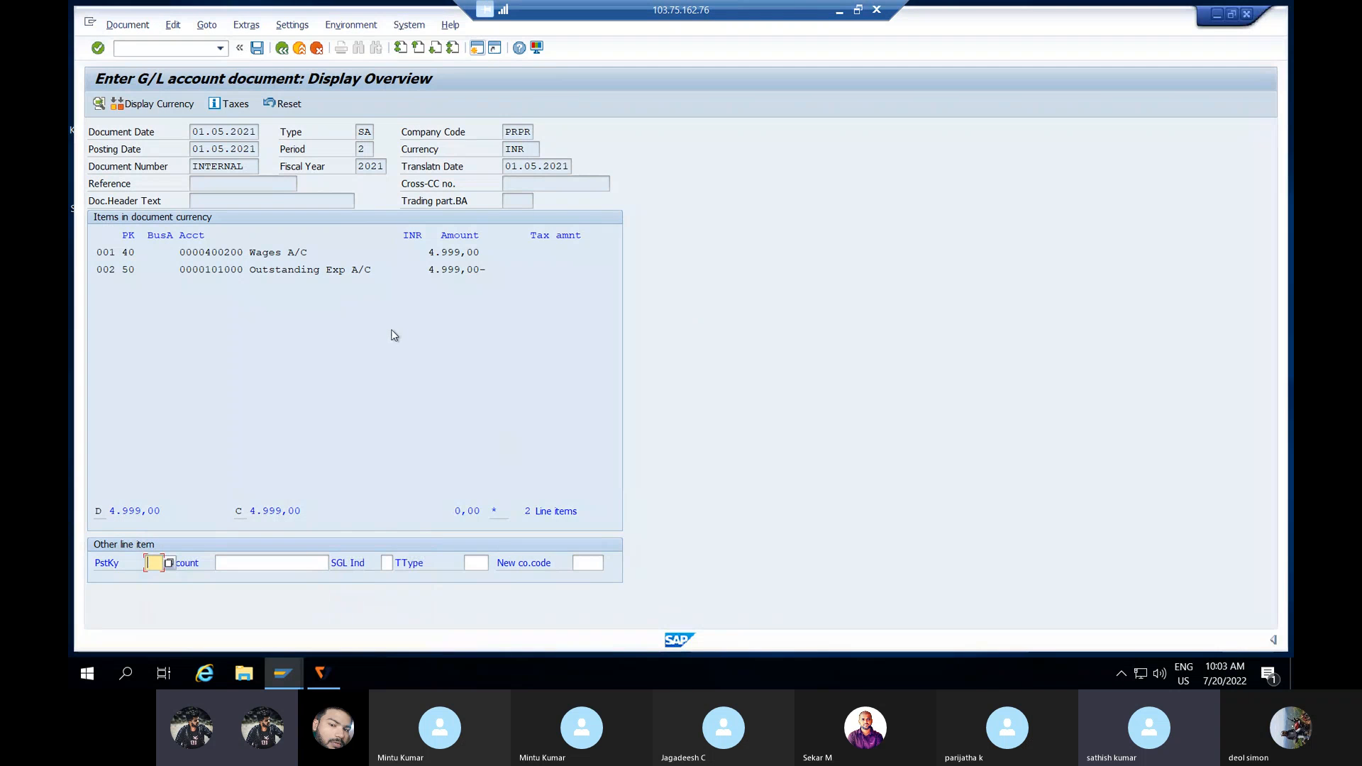
pyautogui.click(257, 50)
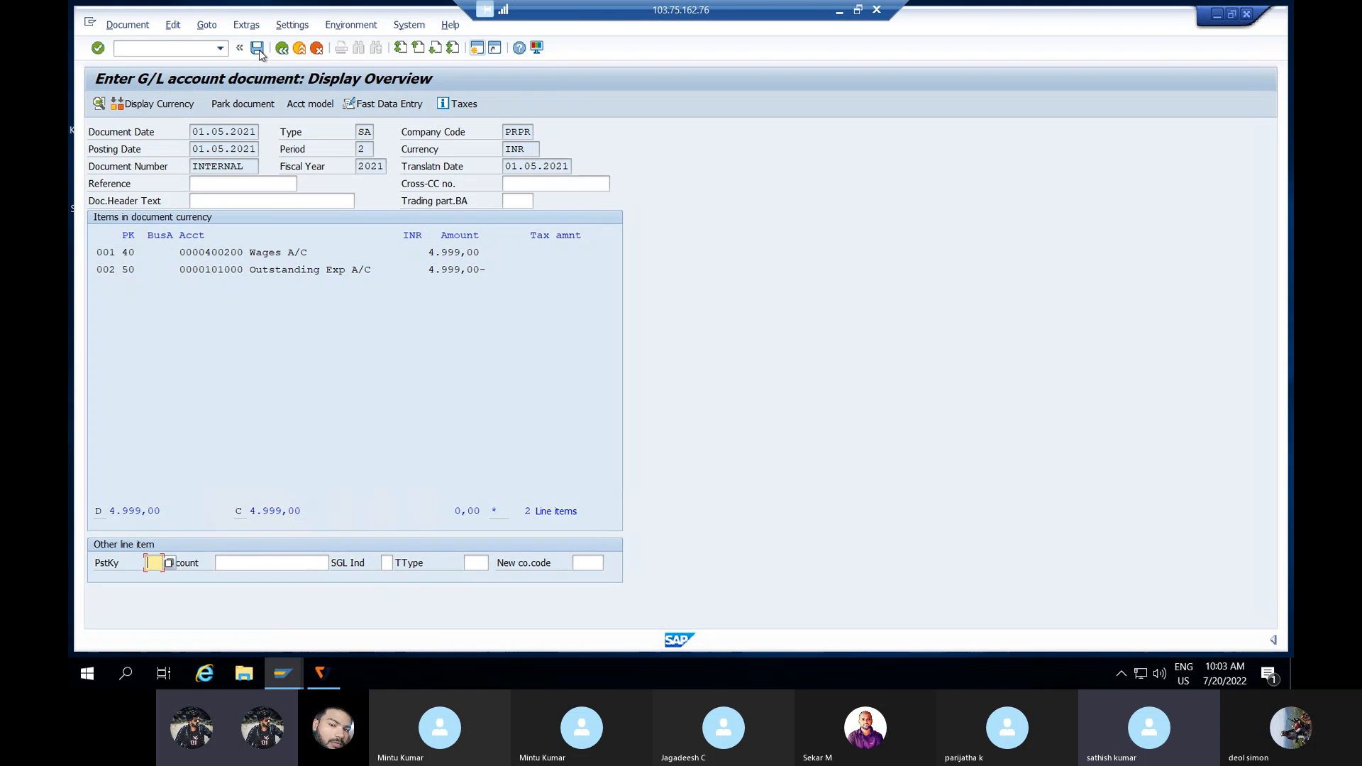
pyautogui.click(201, 47)
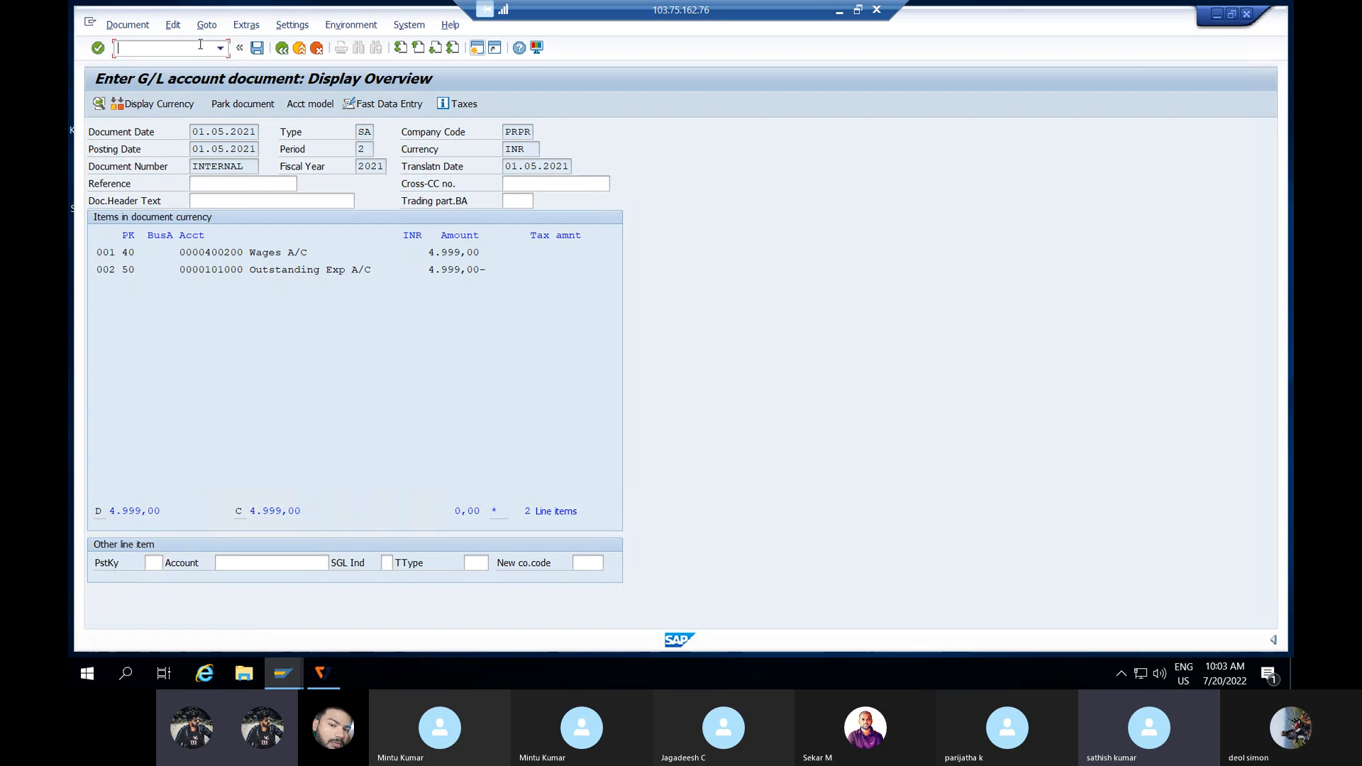
pyautogui.write('/NF-02')
pyautogui.press('Return')
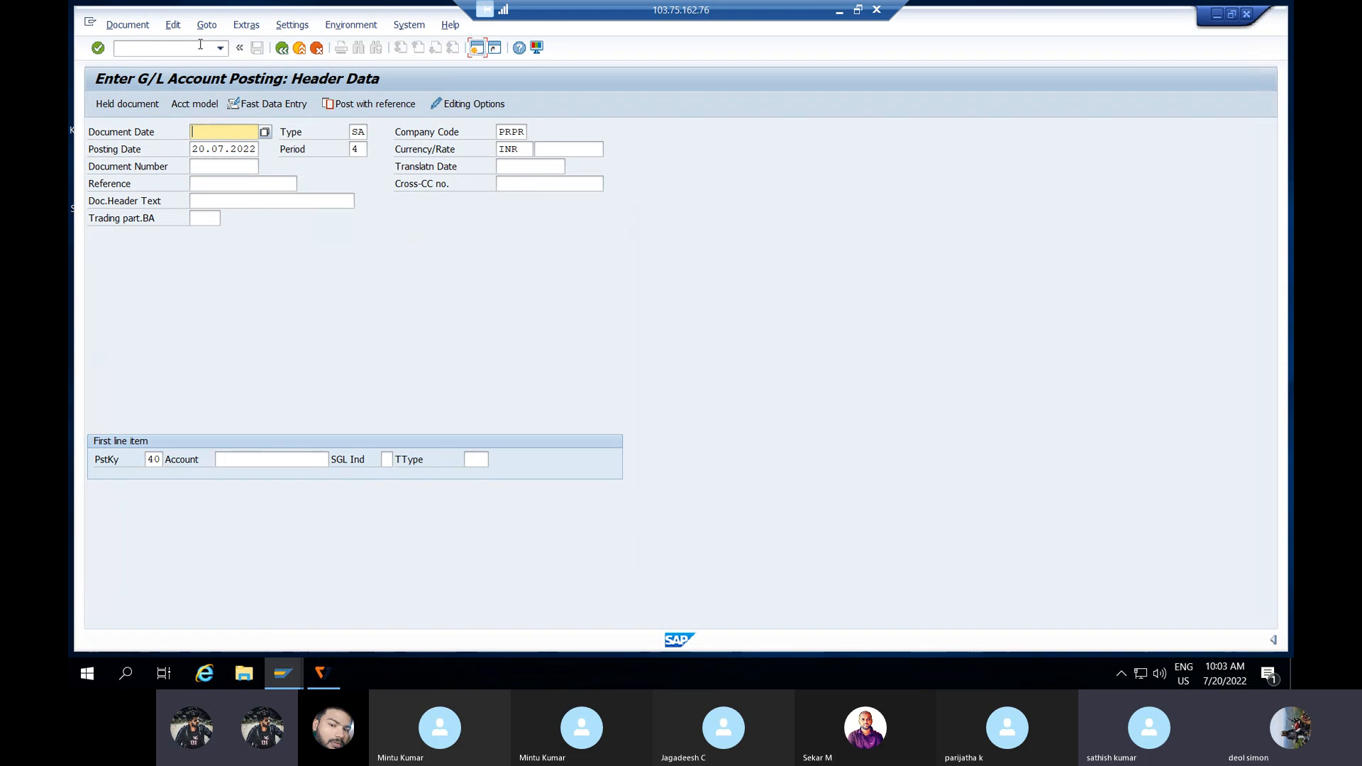
# Step: Set both the document date and posting date to 01.05.2021
pyautogui.write('01')
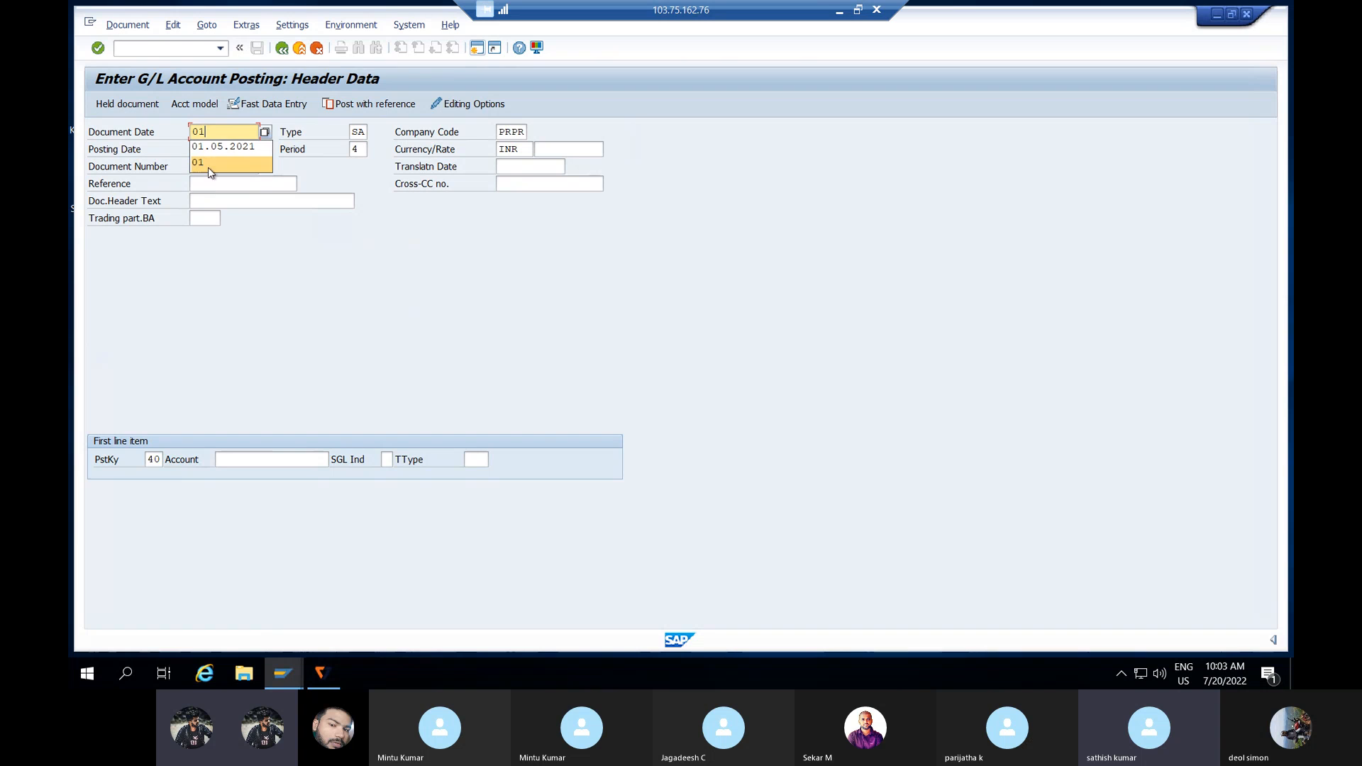
pyautogui.click(221, 147)
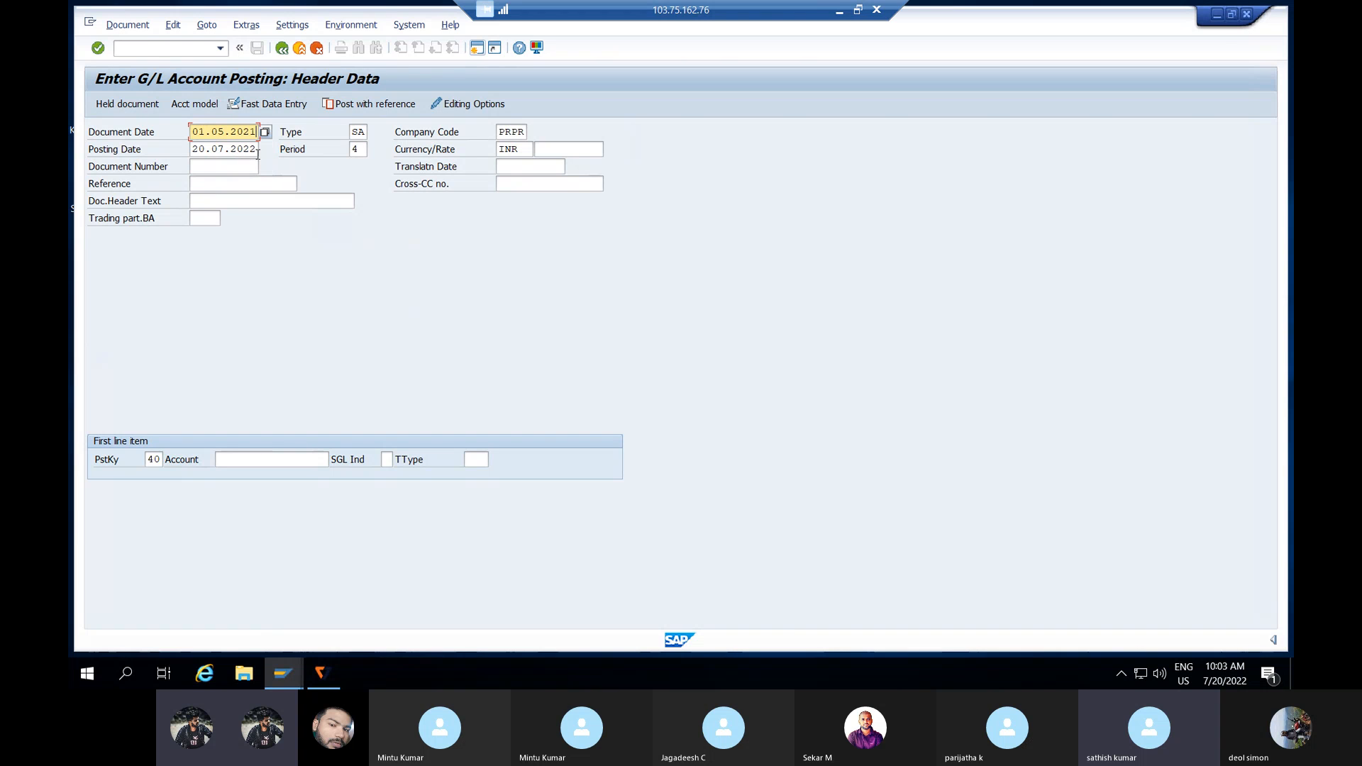
pyautogui.press('Tab')
pyautogui.write('2')
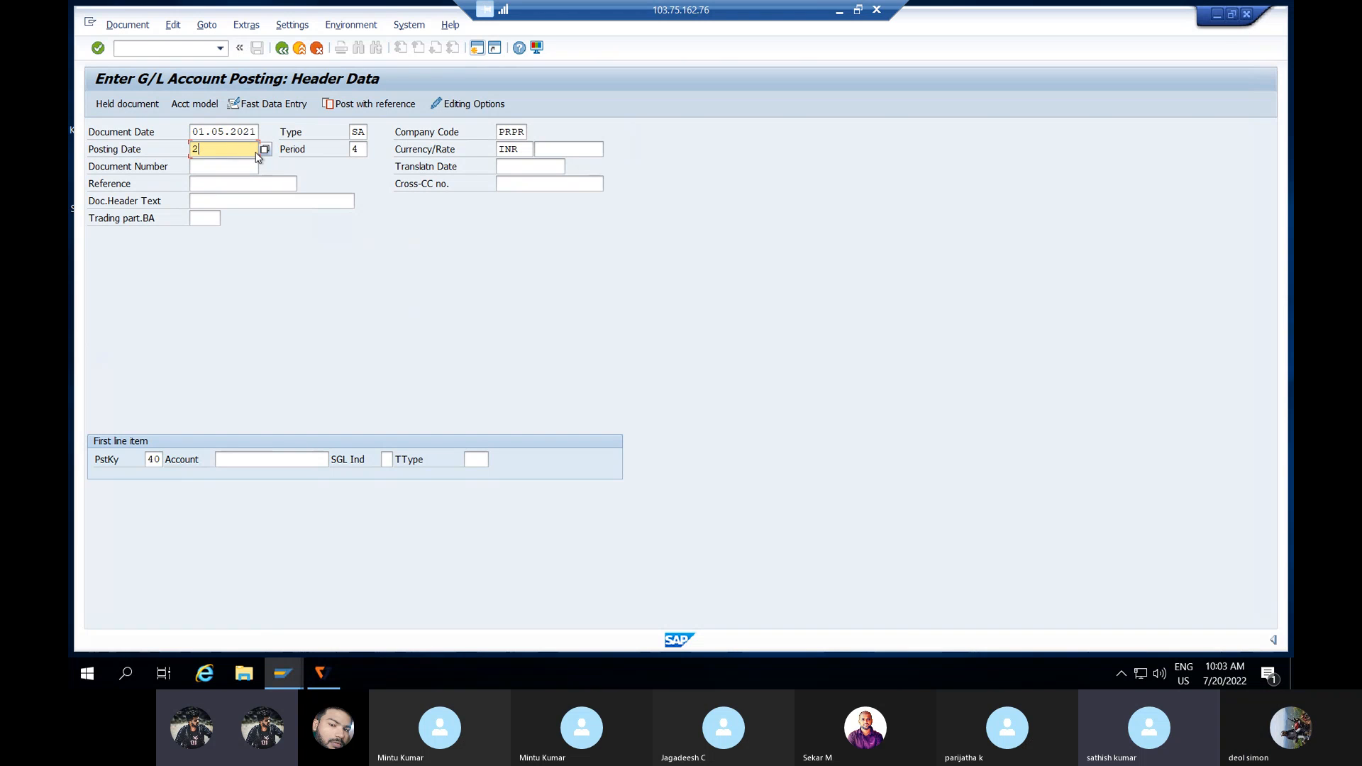
pyautogui.press('BackSpace')
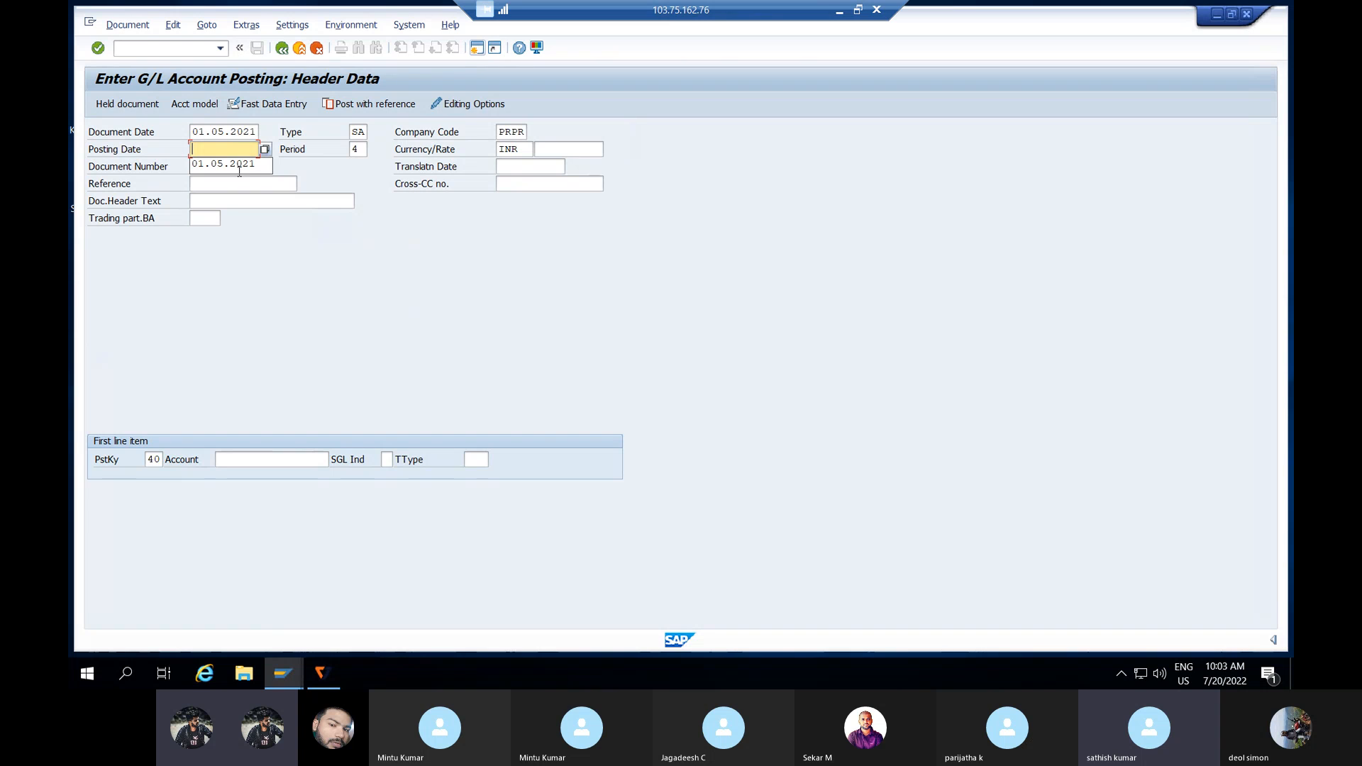
pyautogui.click(239, 171)
pyautogui.press('Tab')
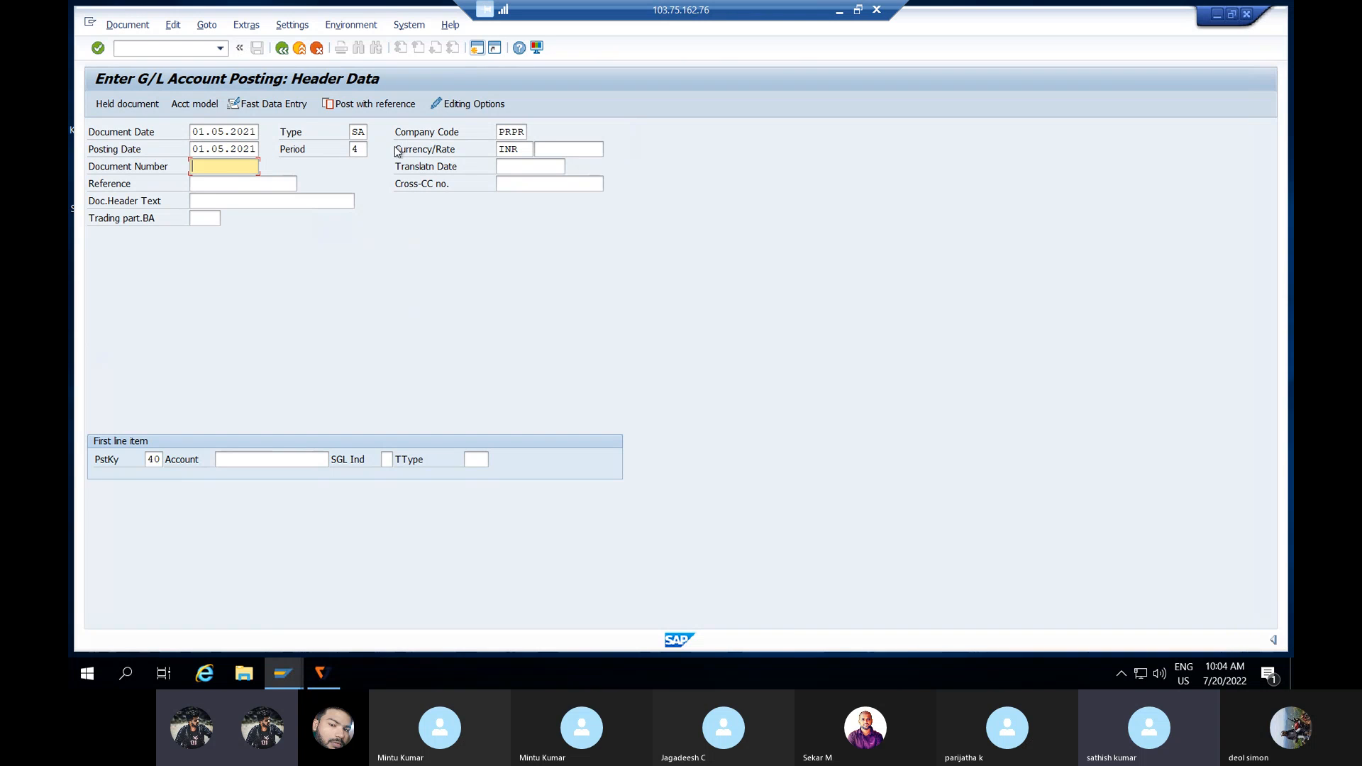
# Step: Enter Wages A/C 400200 as the first debit line and proceed to its item details
pyautogui.click(245, 460)
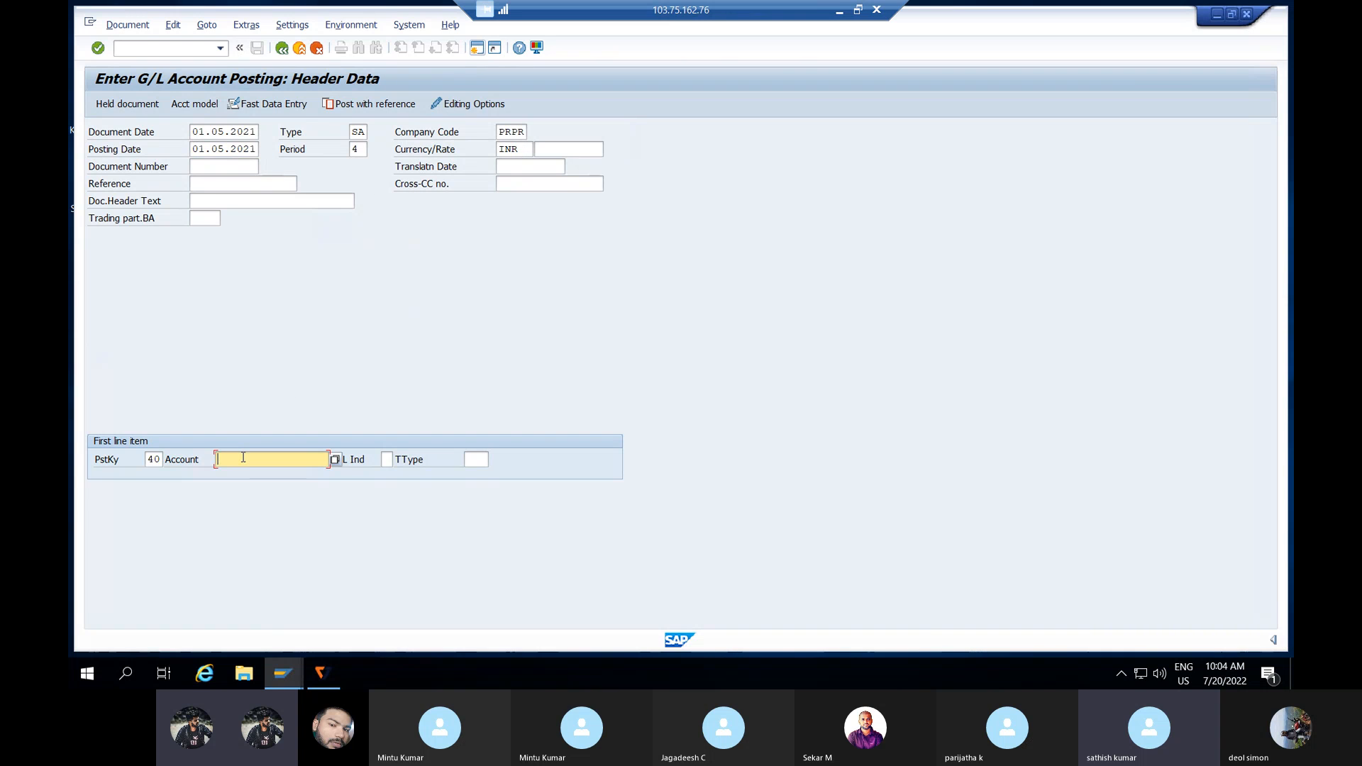
pyautogui.click(335, 460)
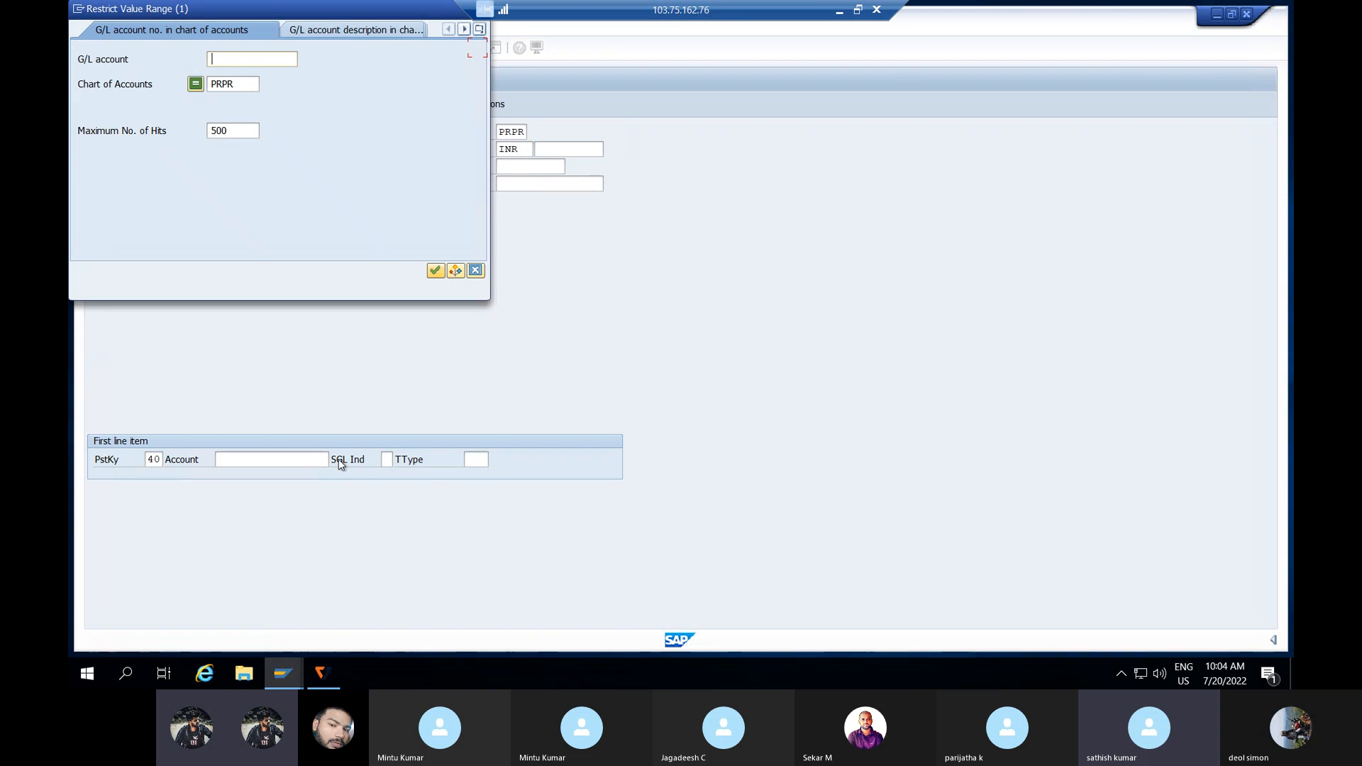
pyautogui.press('Return')
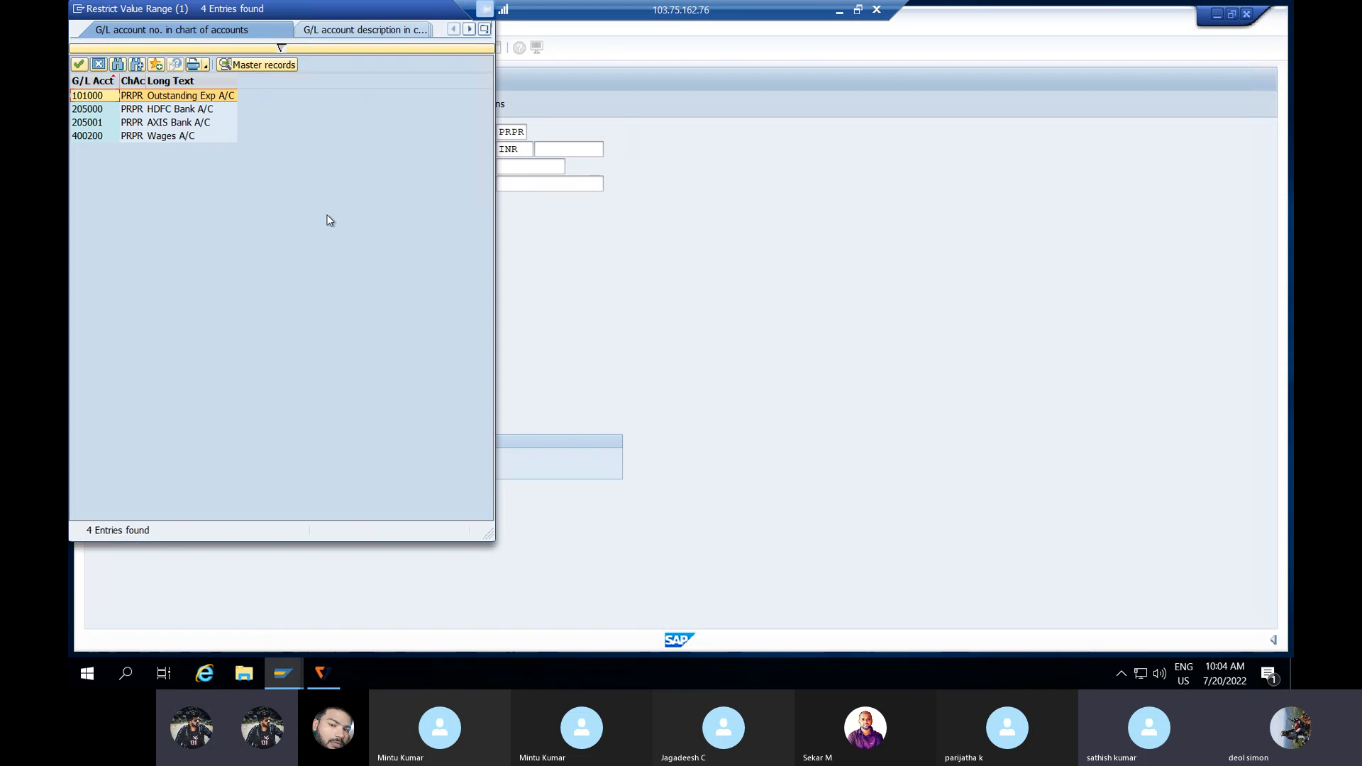
pyautogui.click(201, 139)
pyautogui.doubleClick(200, 136)
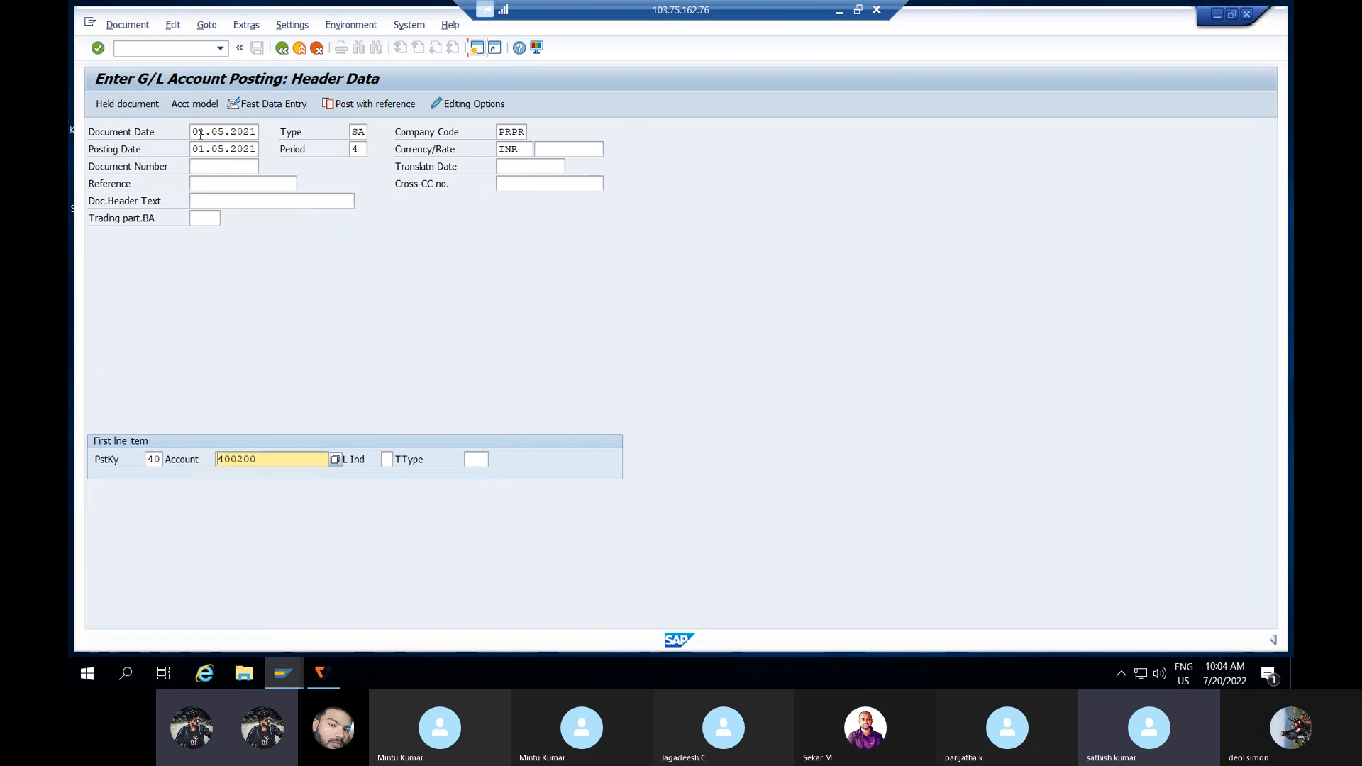
pyautogui.press('Return')
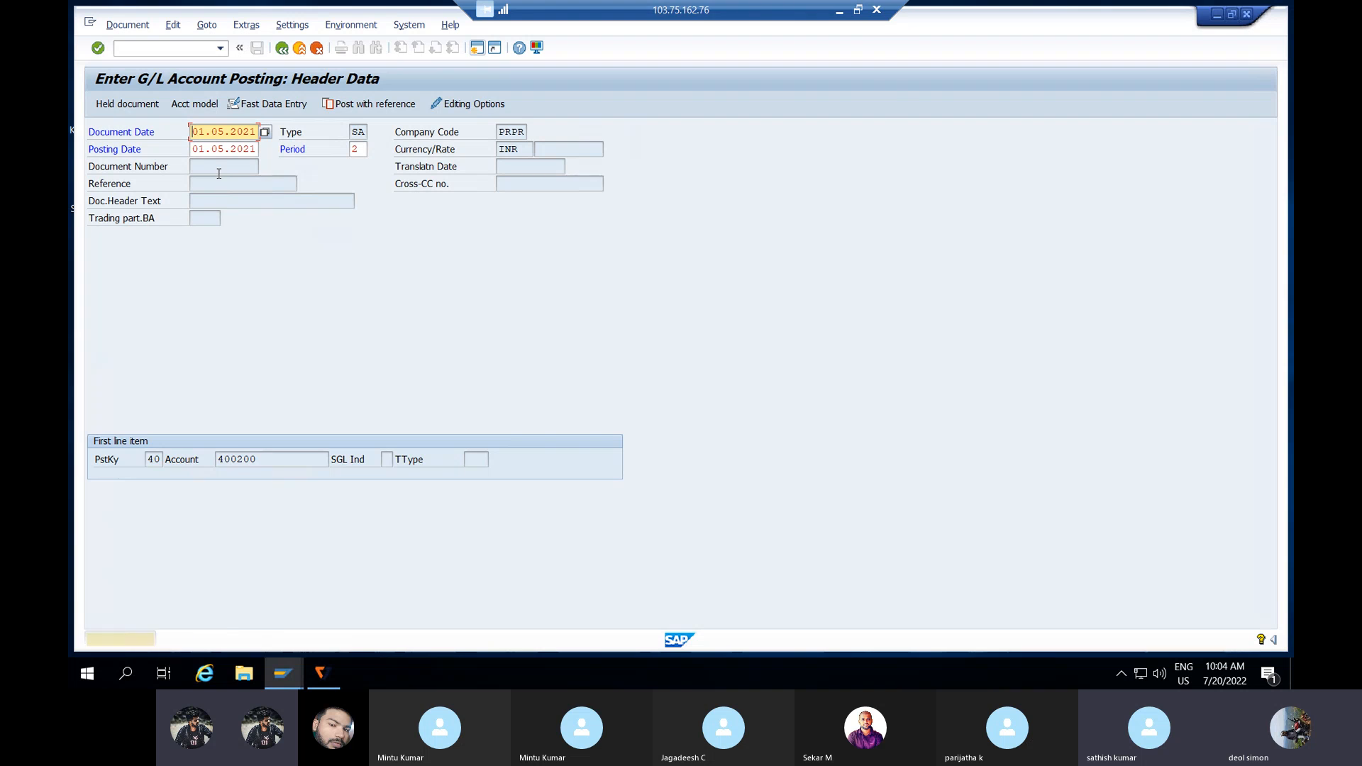
pyautogui.press('Return')
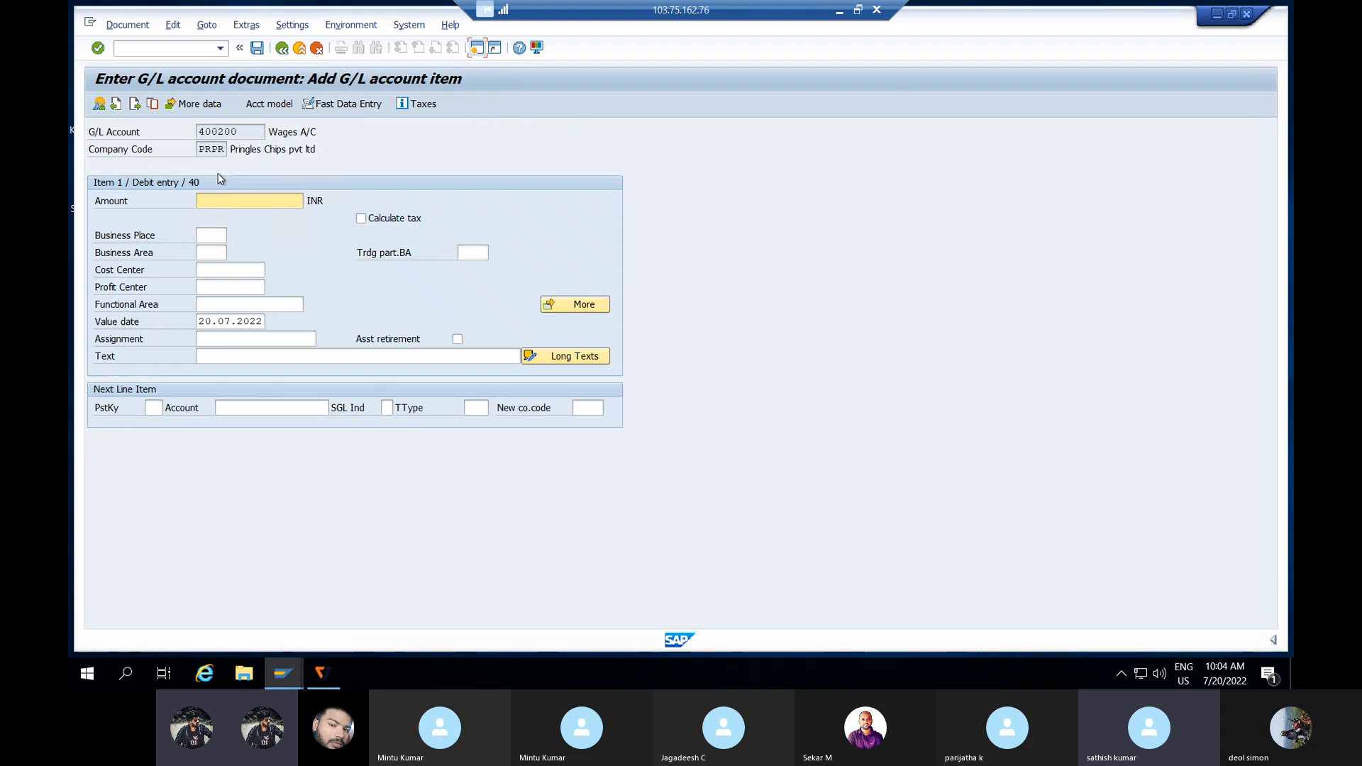
# Step: Give the Wages A/C debit line amount 4999 and text TESTING
pyautogui.write('4999')
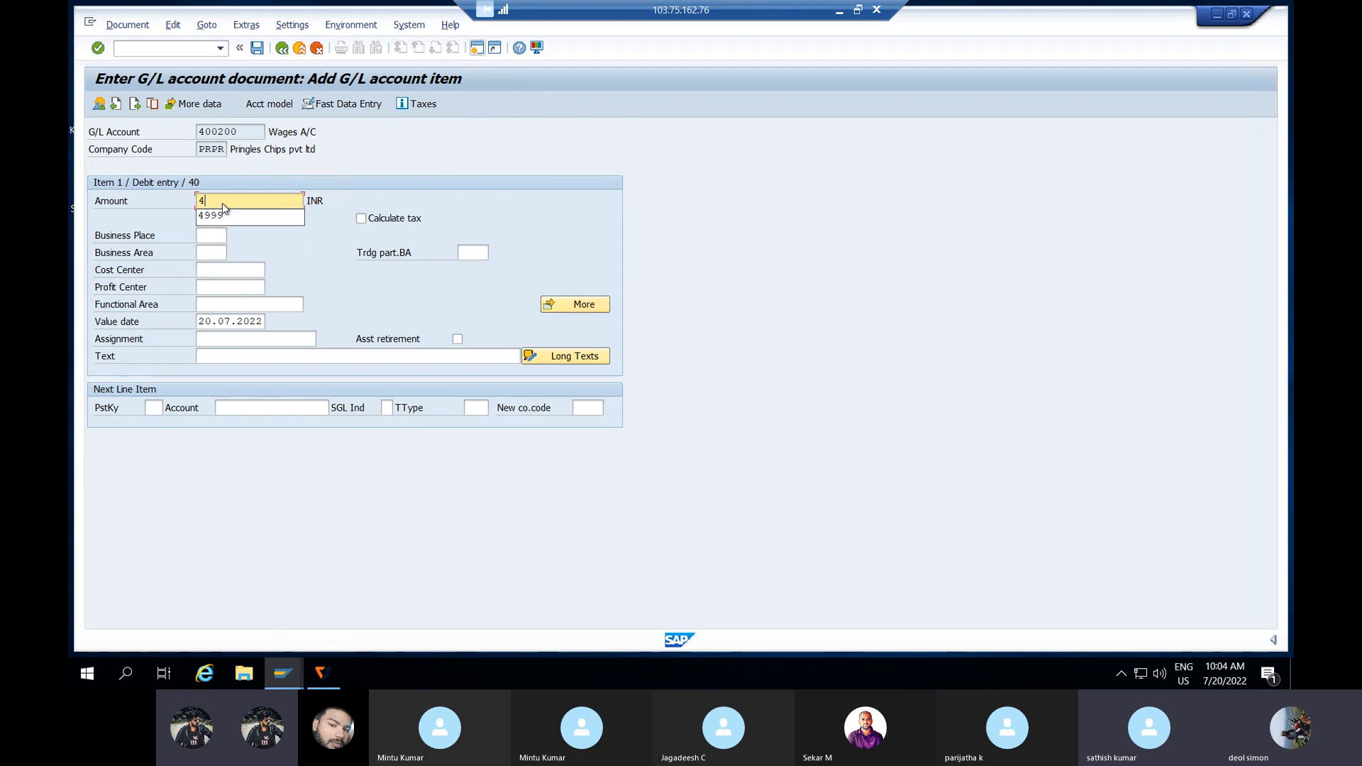
pyautogui.click(231, 357)
pyautogui.write('TE')
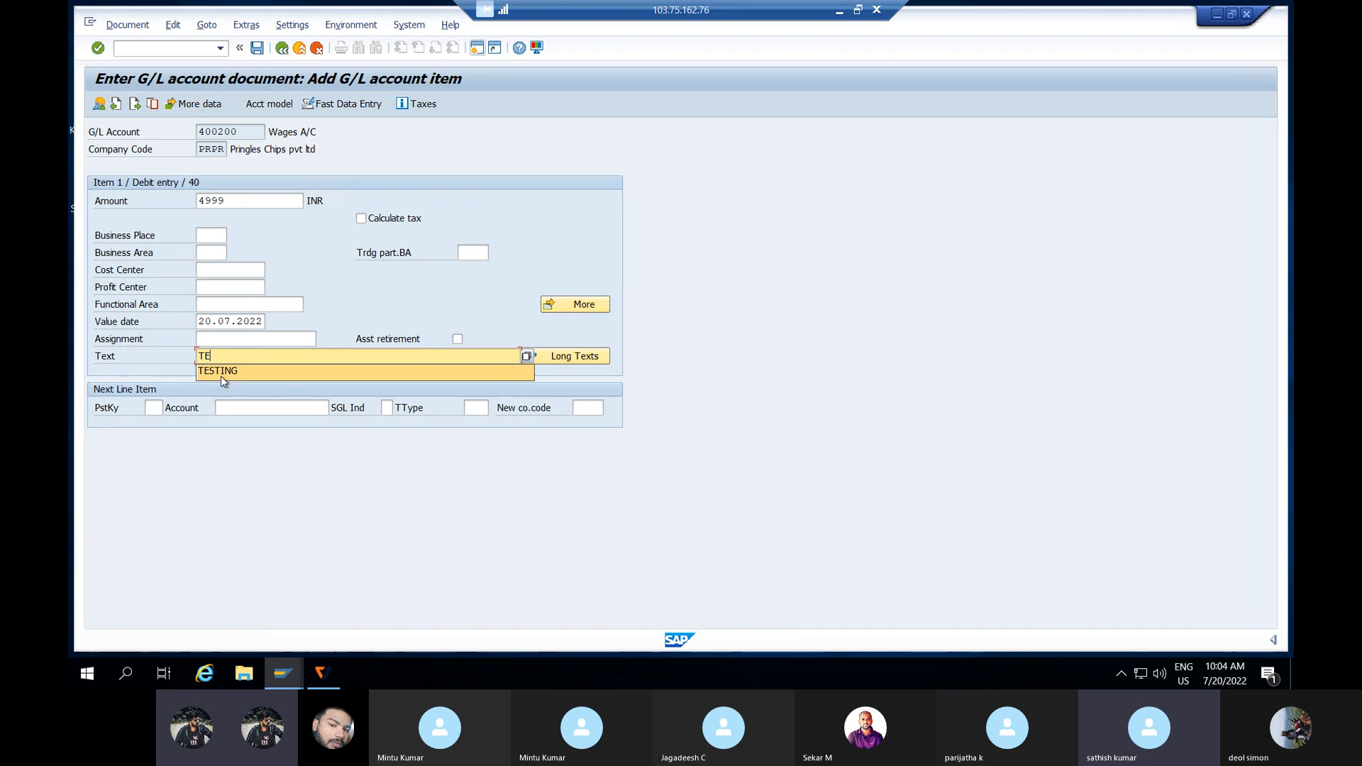
pyautogui.click(222, 378)
# Step: Add a credit line with posting key 50 on Outstanding Exp A/C 101000
pyautogui.click(151, 409)
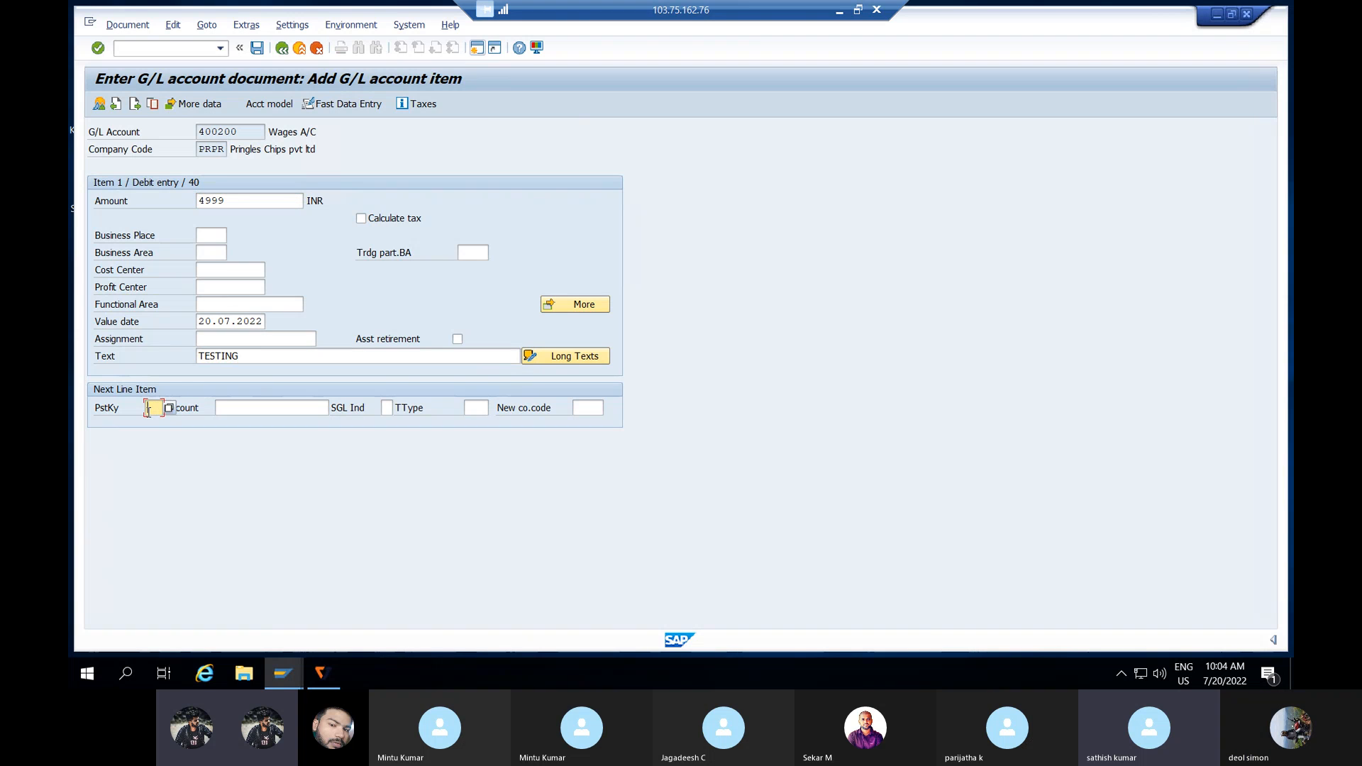
pyautogui.write('50')
pyautogui.click(264, 415)
pyautogui.click(335, 409)
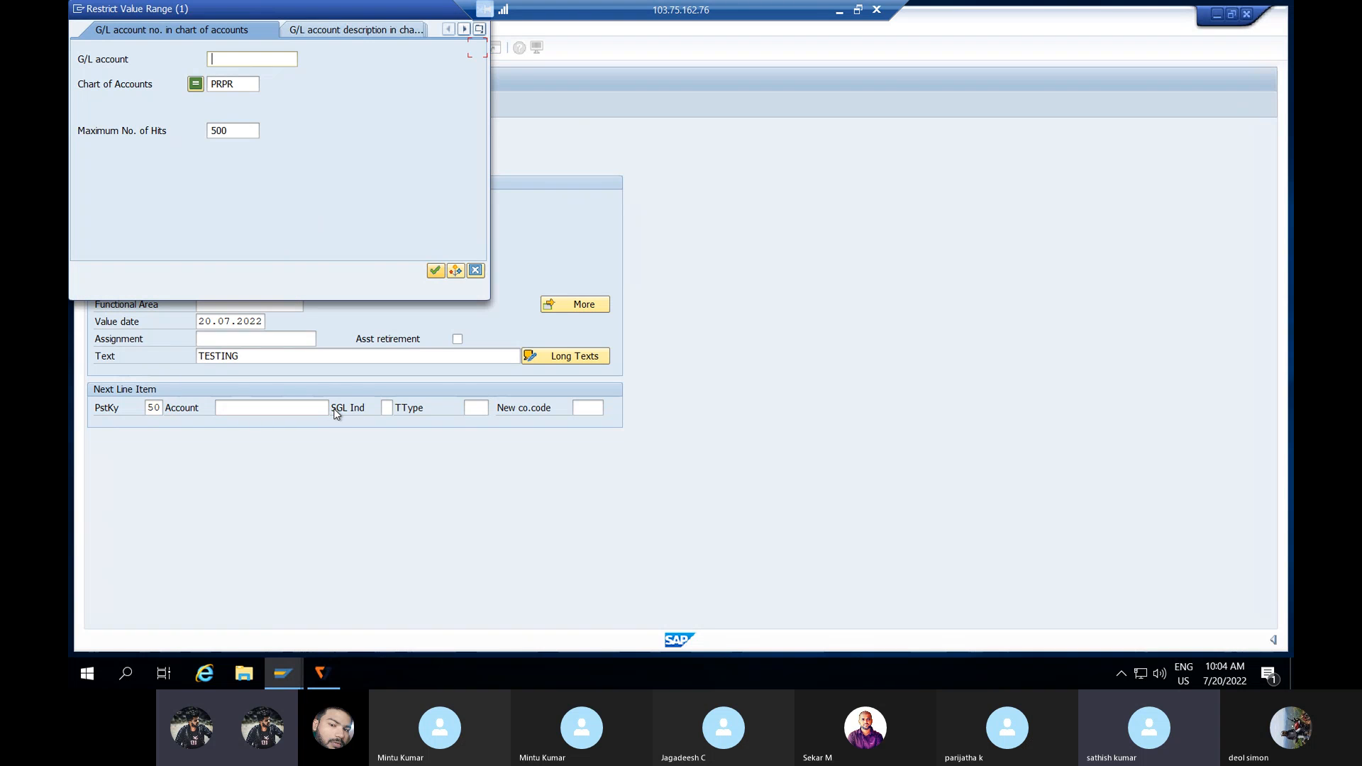
pyautogui.click(454, 270)
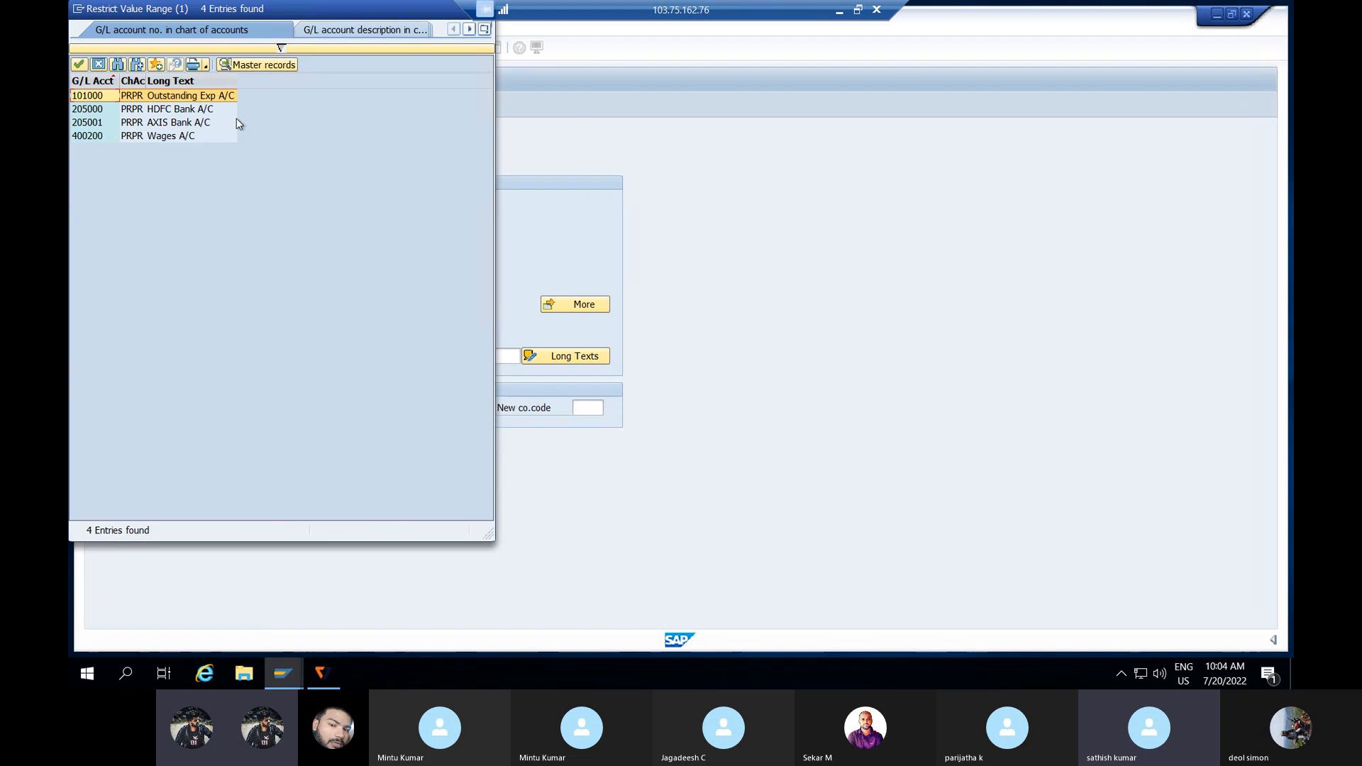
pyautogui.press('Return')
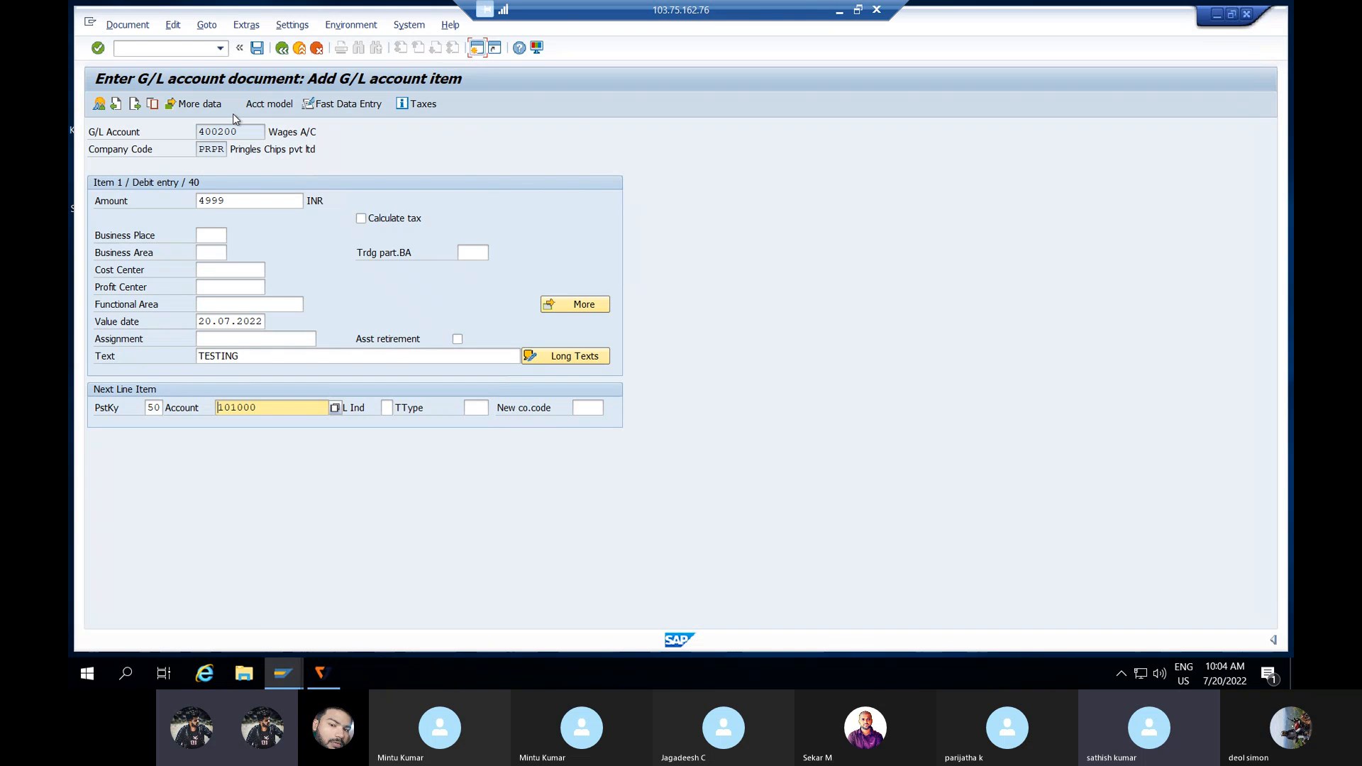
pyautogui.press('Return')
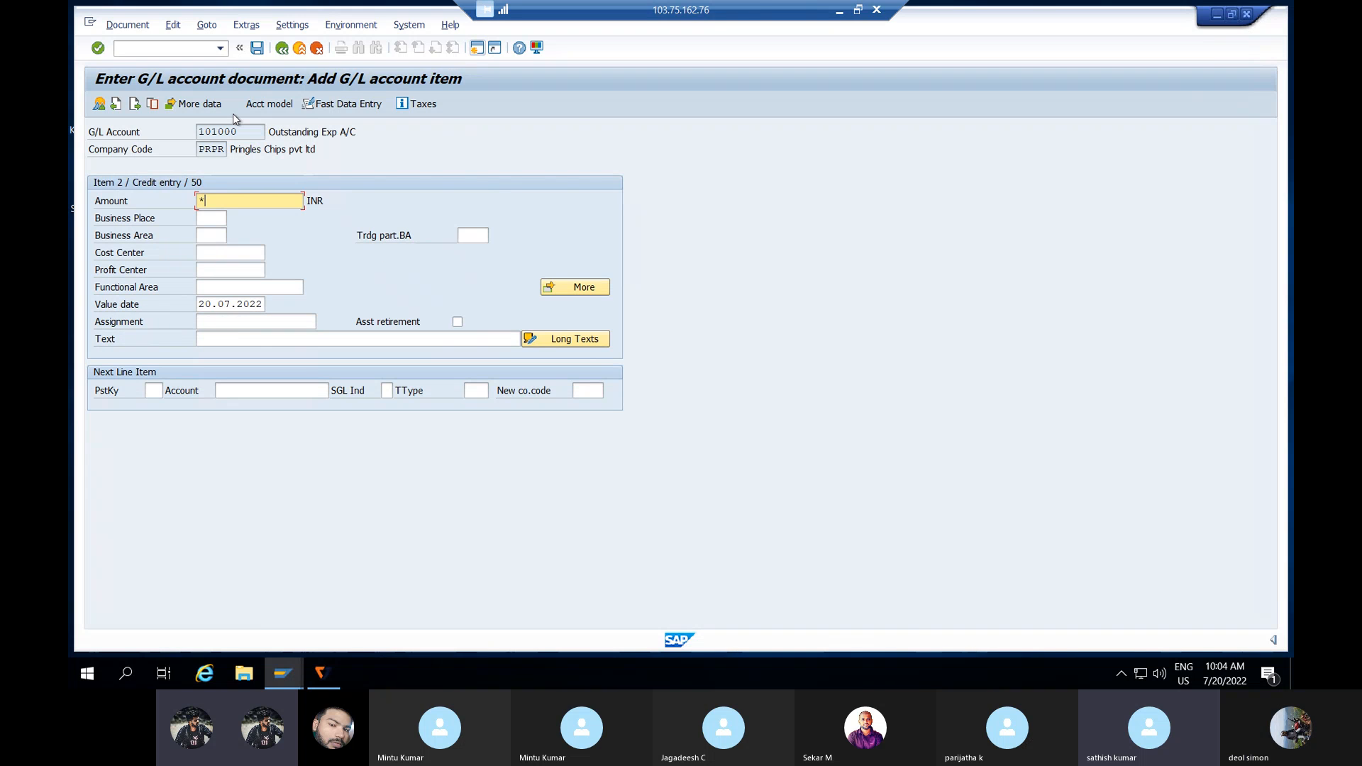
# Step: Copy the text to the balancing credit line and simulate the document
pyautogui.click(228, 334)
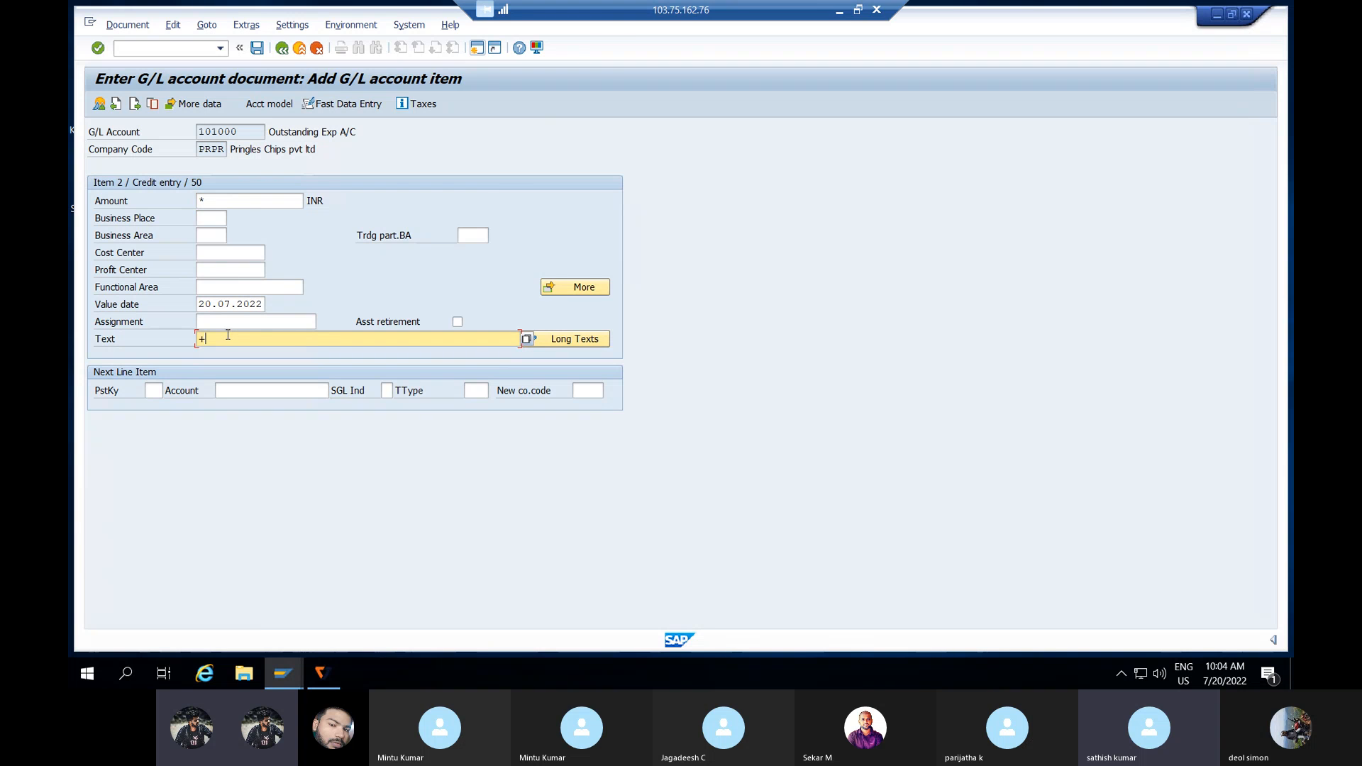
pyautogui.write('+')
pyautogui.press('Return')
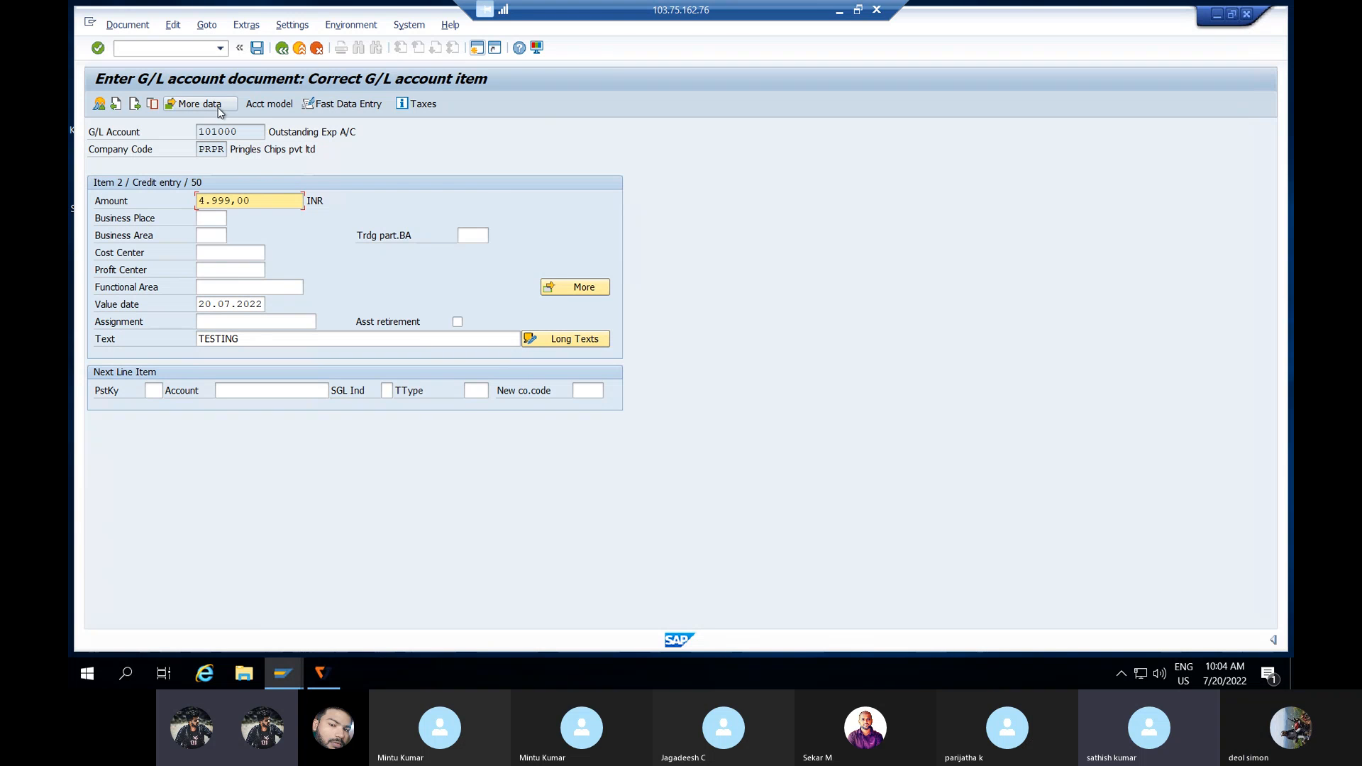
pyautogui.click(128, 25)
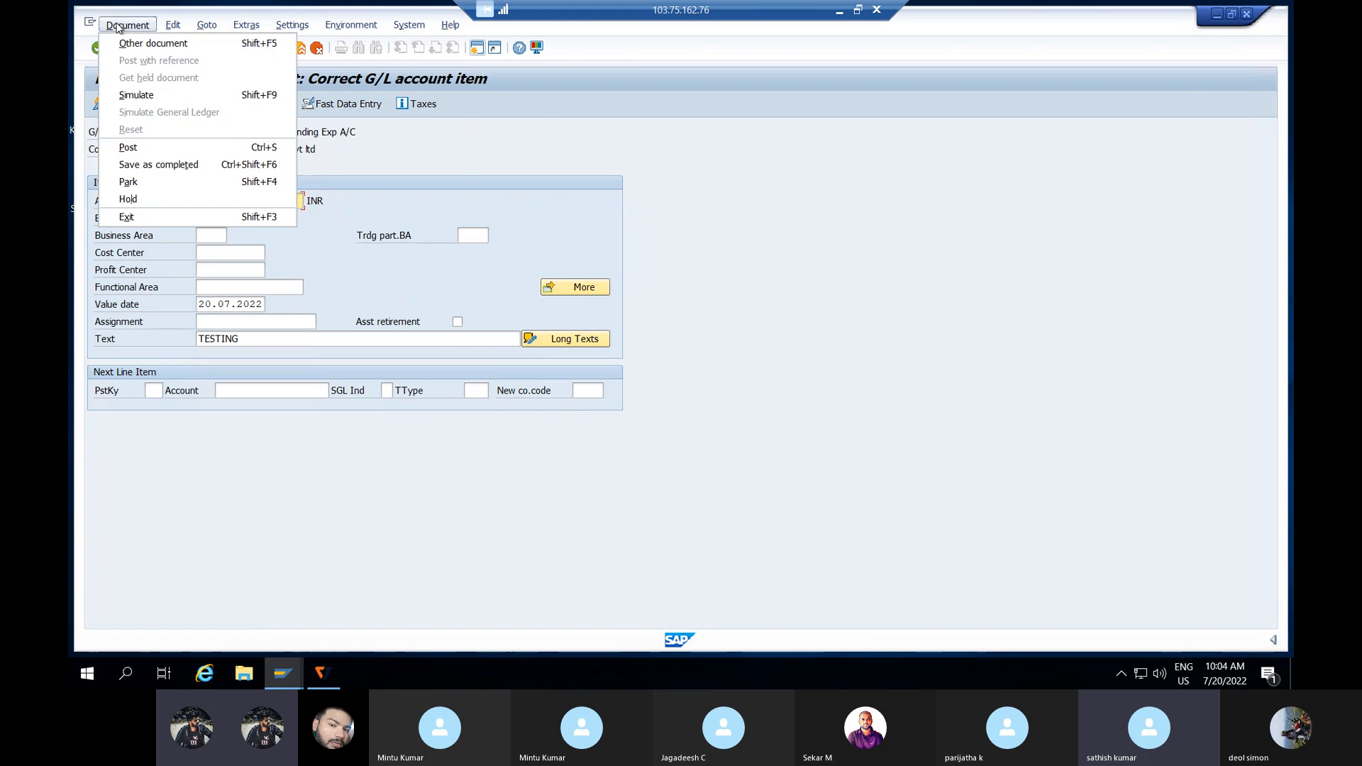
pyautogui.click(135, 94)
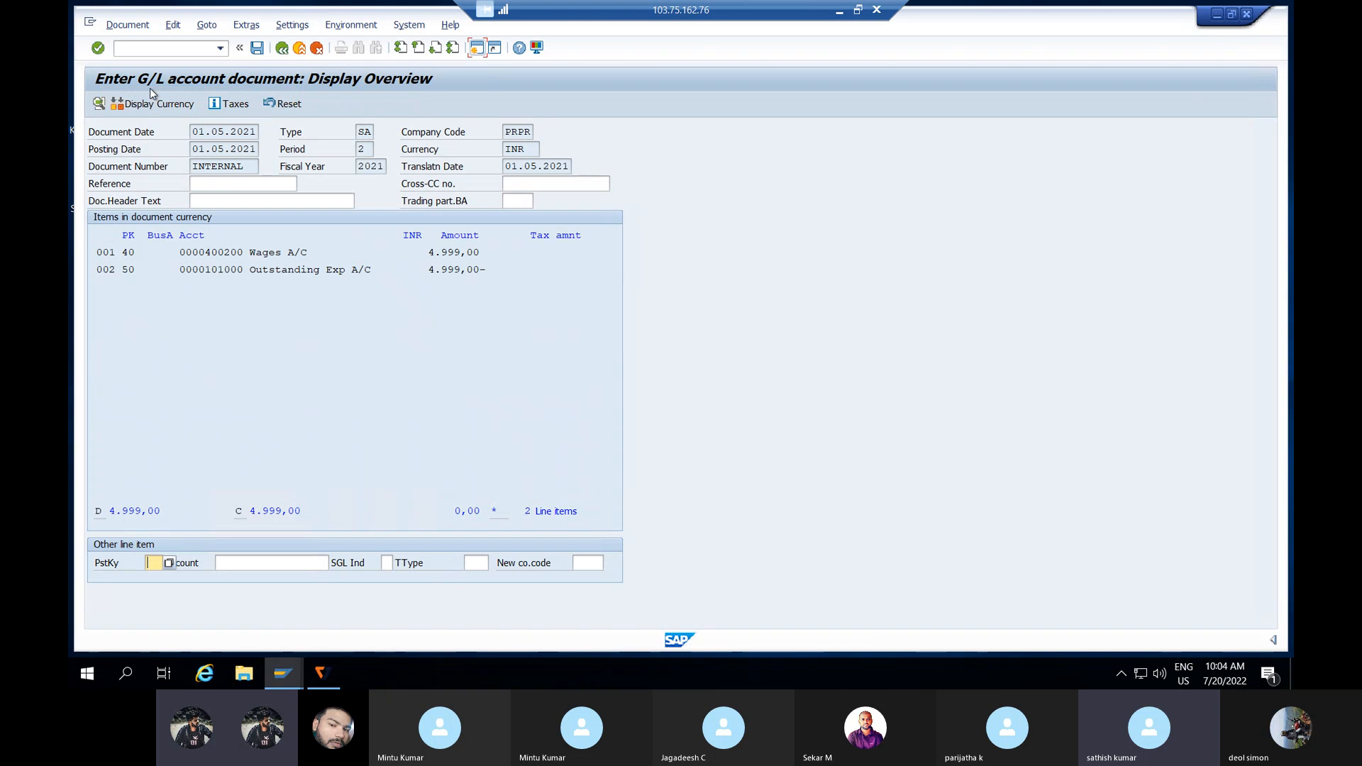
# Step: Post the Wages vs Outstanding Exp document, then switch over to the Skype call
pyautogui.click(256, 48)
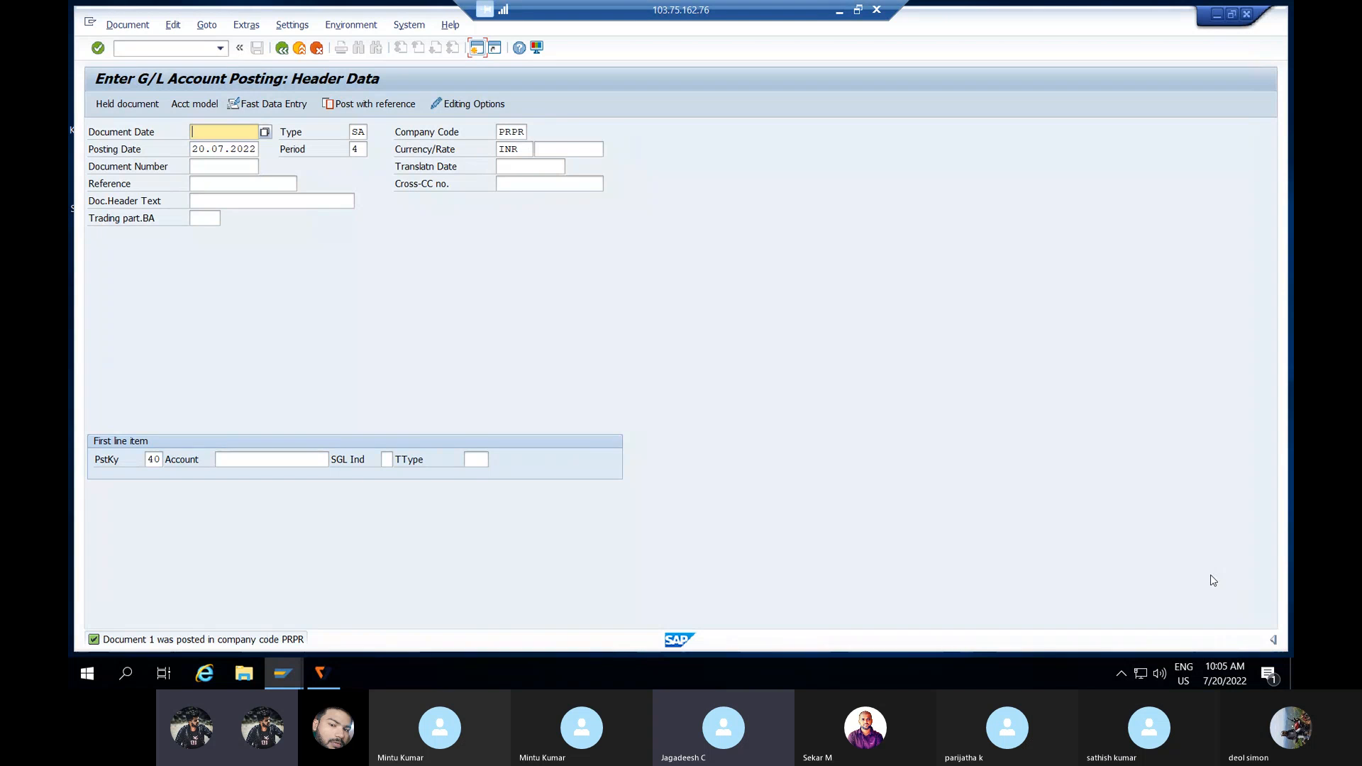
pyautogui.hotkey('alt', 'Tab')
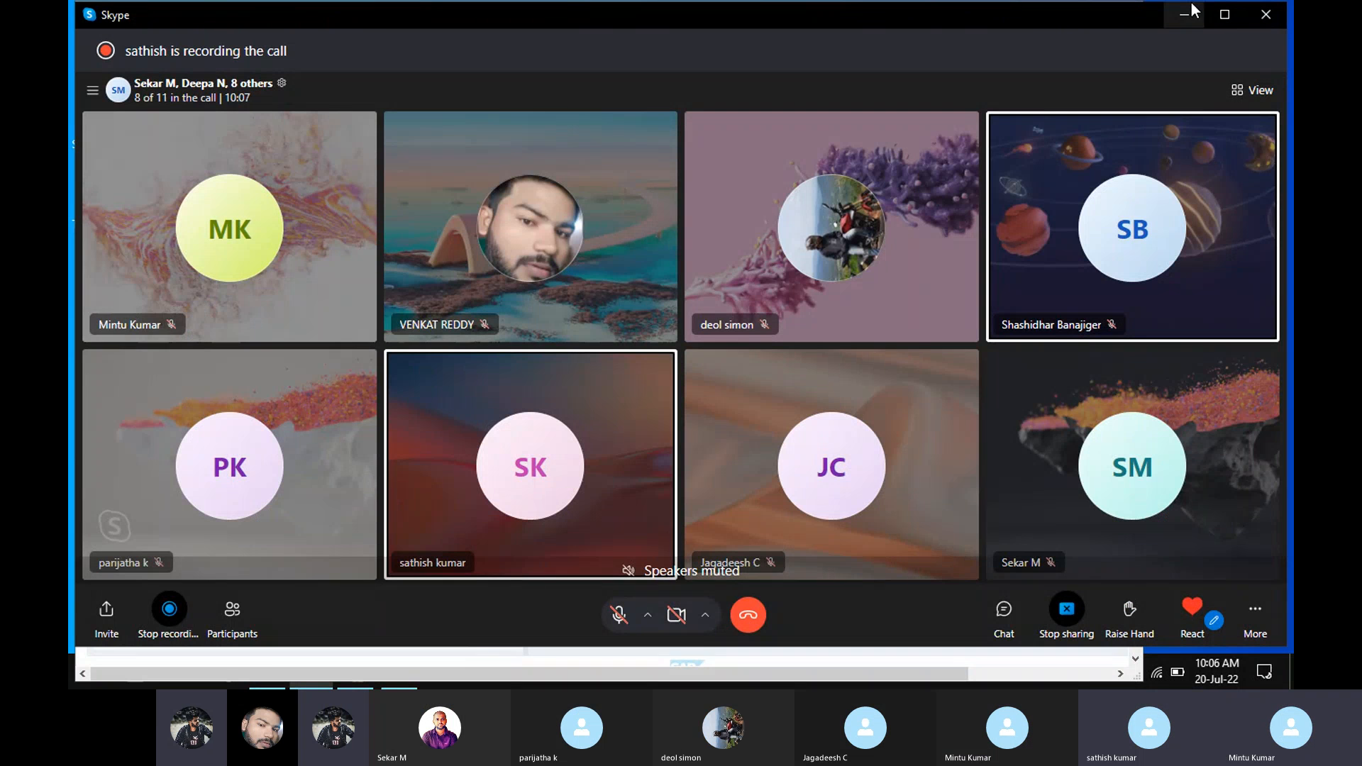
# Step: Minimize Skype, exit the G/L account editing screen, and open the OBD4 account groups overview
pyautogui.click(1186, 15)
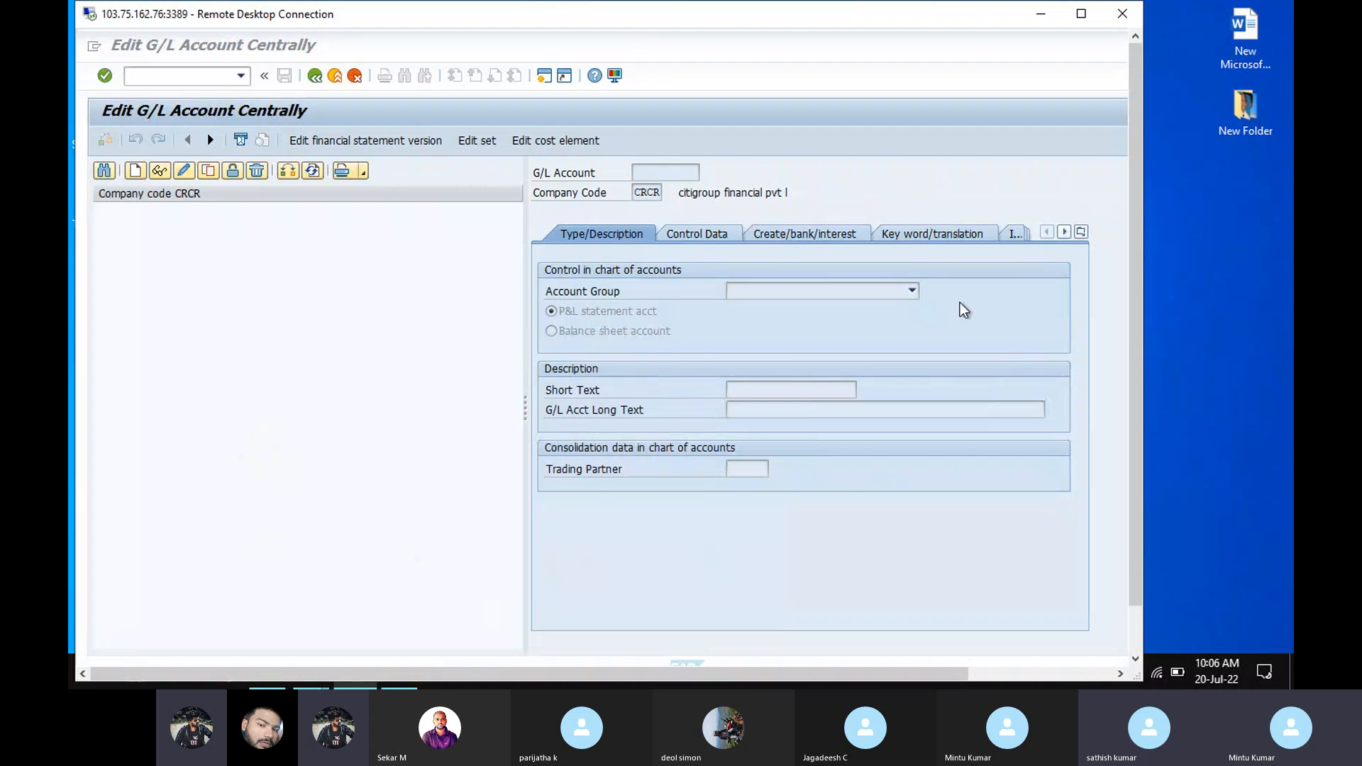
pyautogui.moveTo(1124, 152); pyautogui.dragTo(1288, 572)
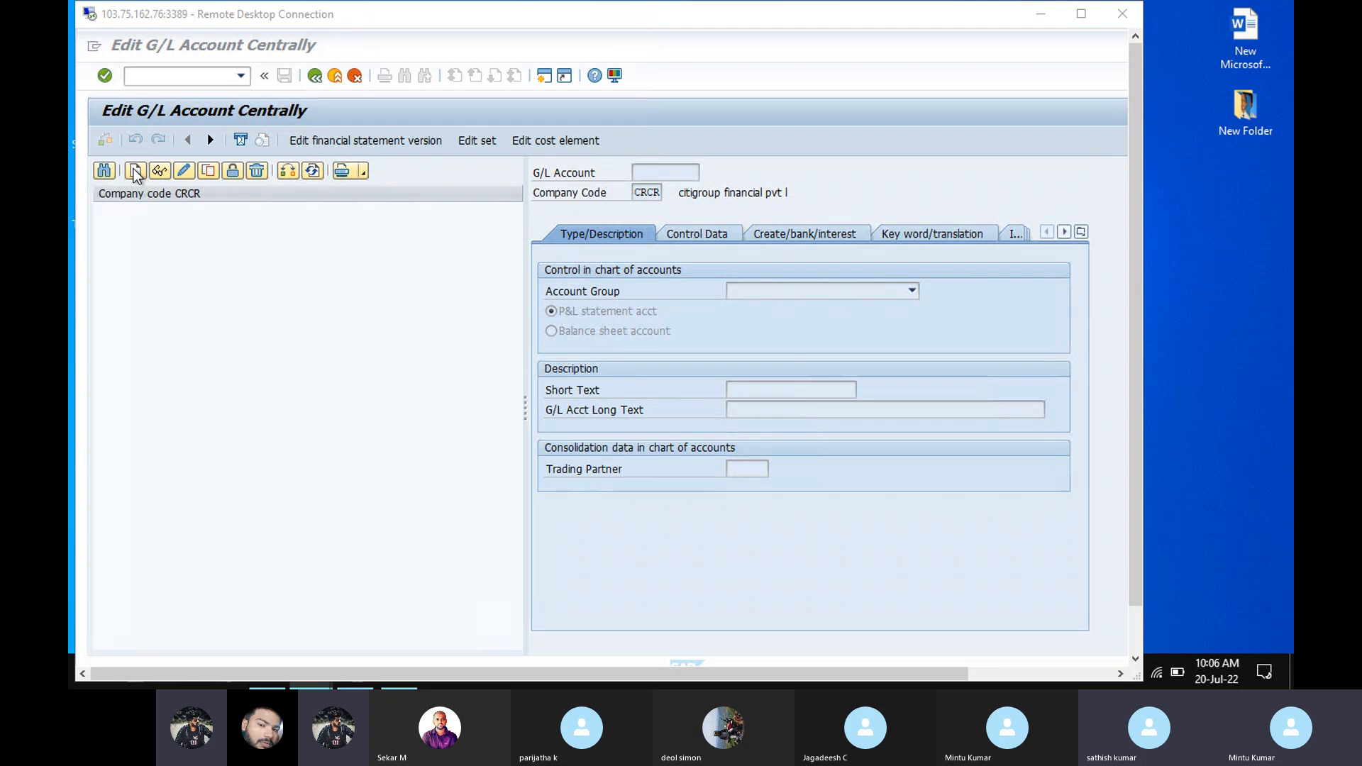
pyautogui.click(213, 76)
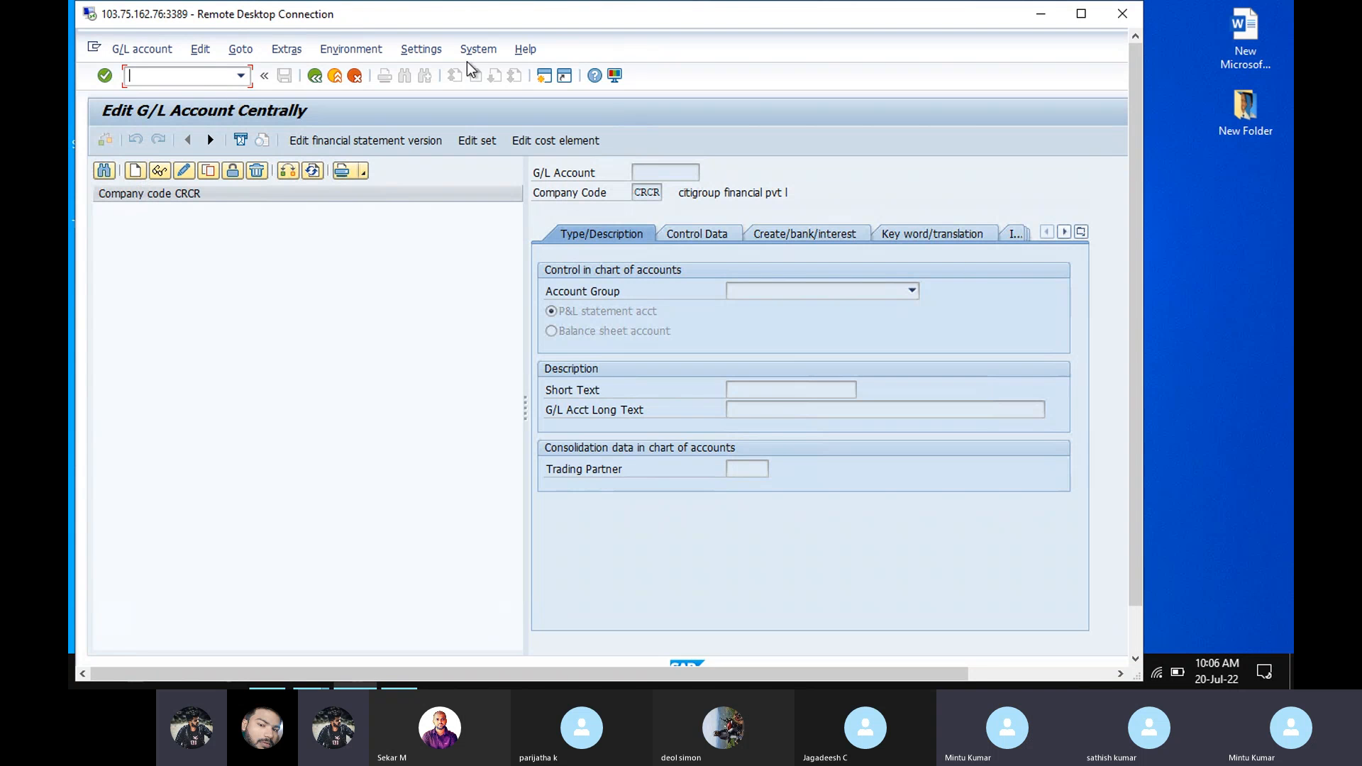
pyautogui.click(544, 76)
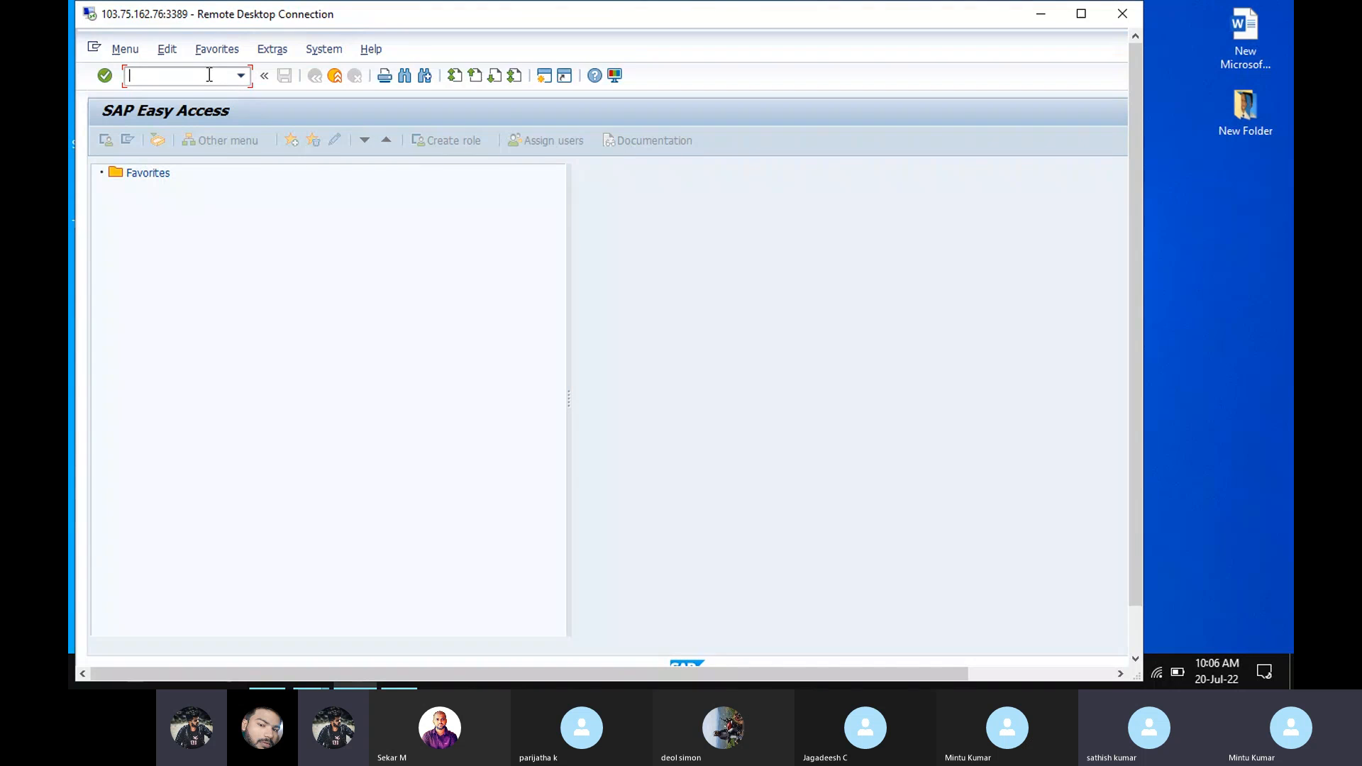
pyautogui.write('/nobd4')
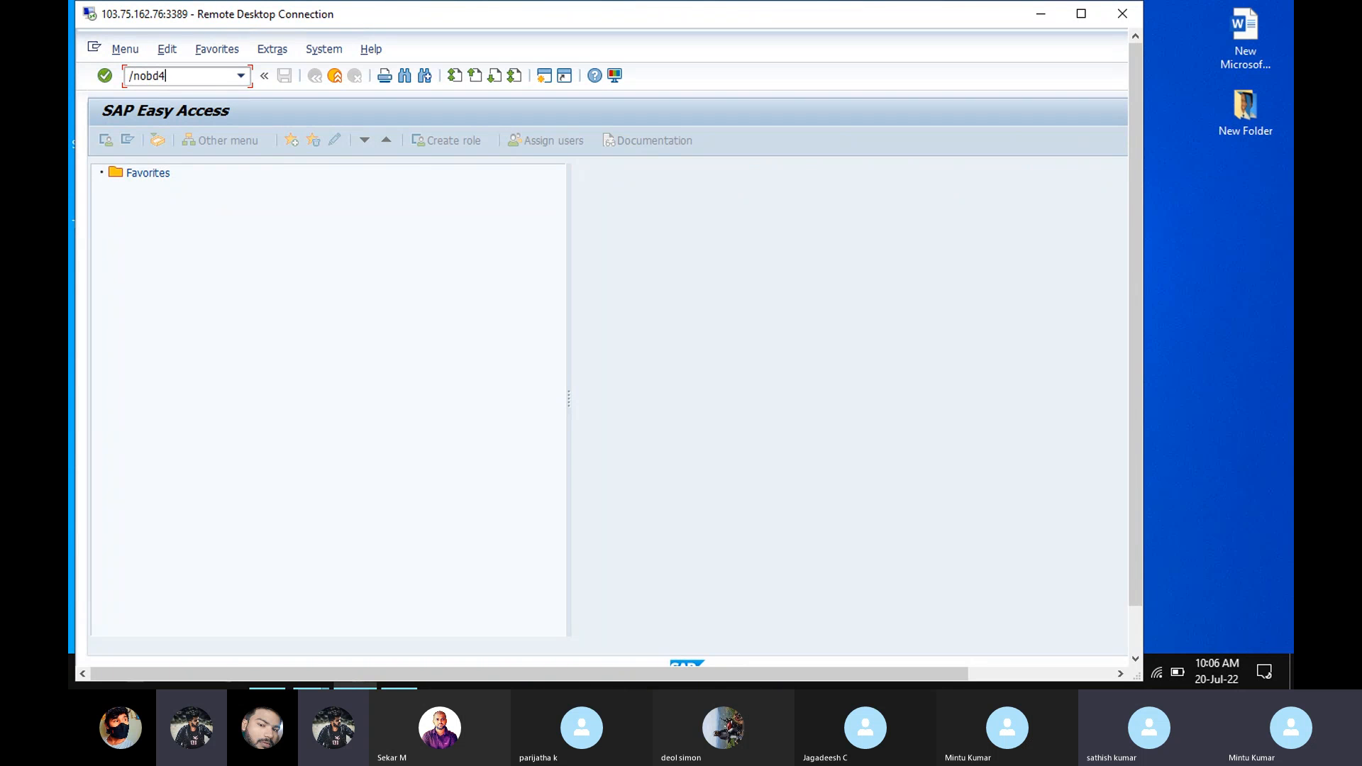
pyautogui.press('Return')
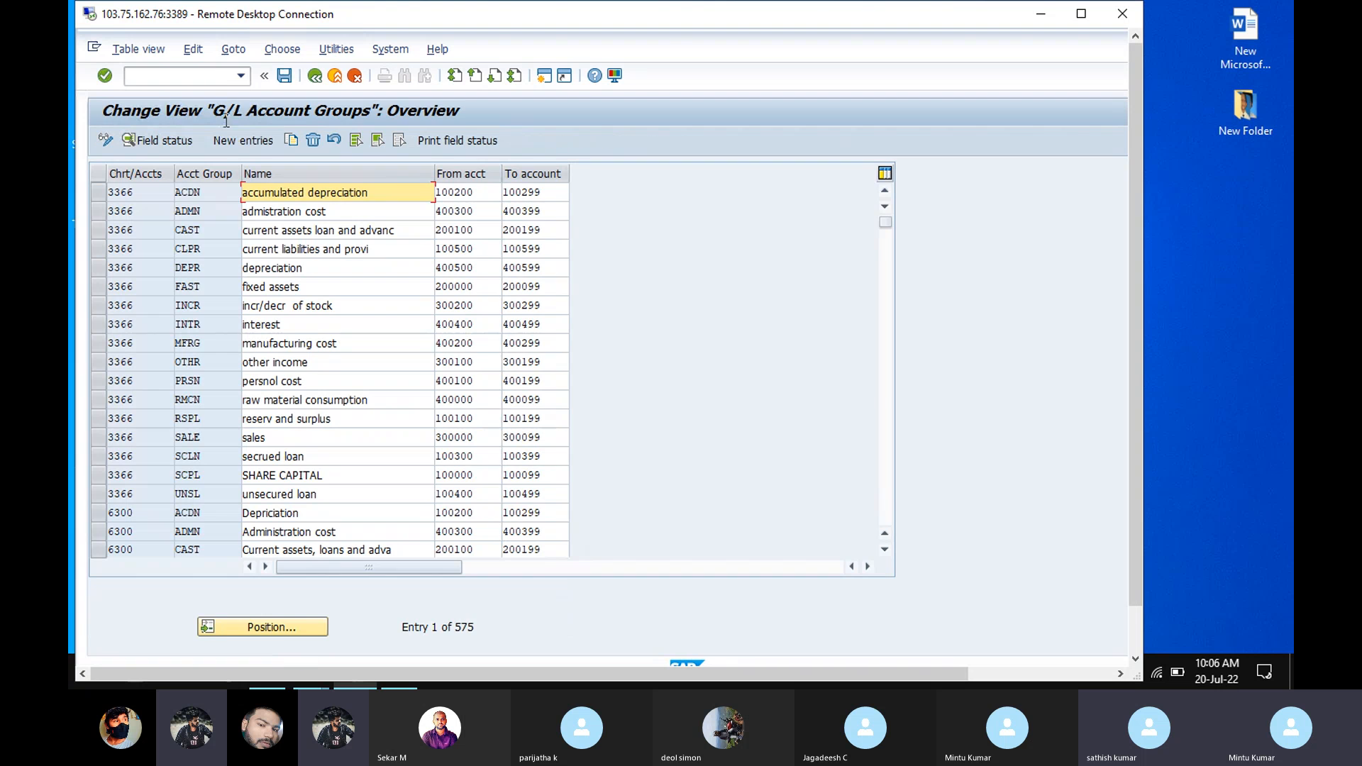
# Step: Position the G/L account groups list at chart of accounts CRCR
pyautogui.click(276, 628)
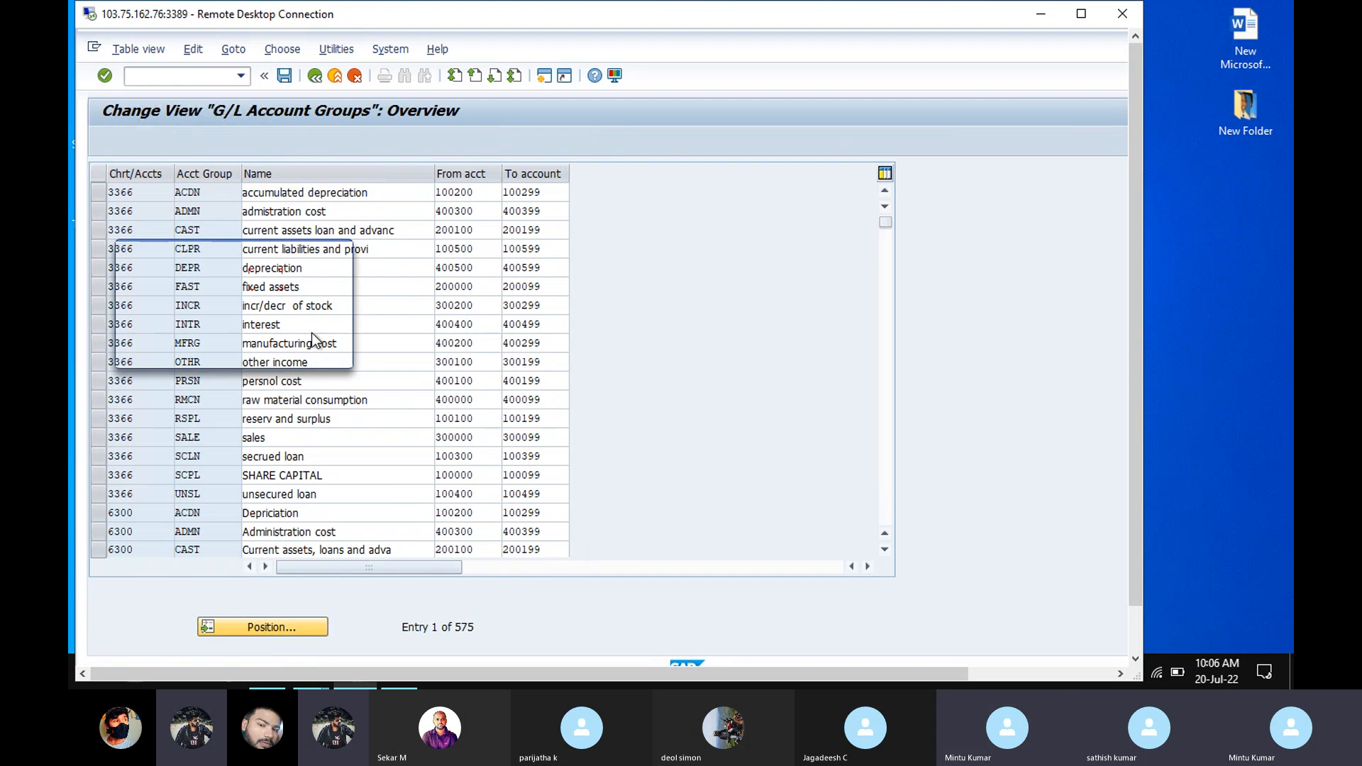
pyautogui.click(271, 280)
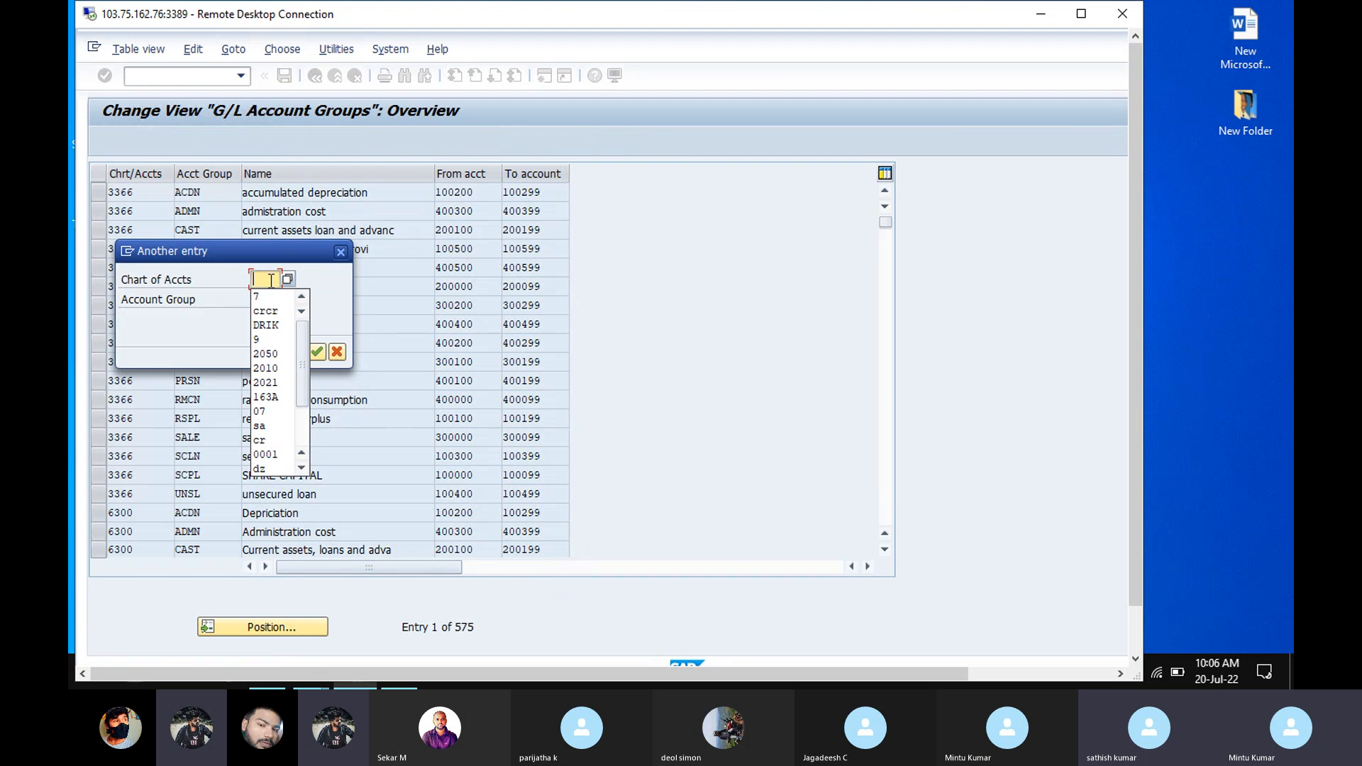
pyautogui.write('crcr')
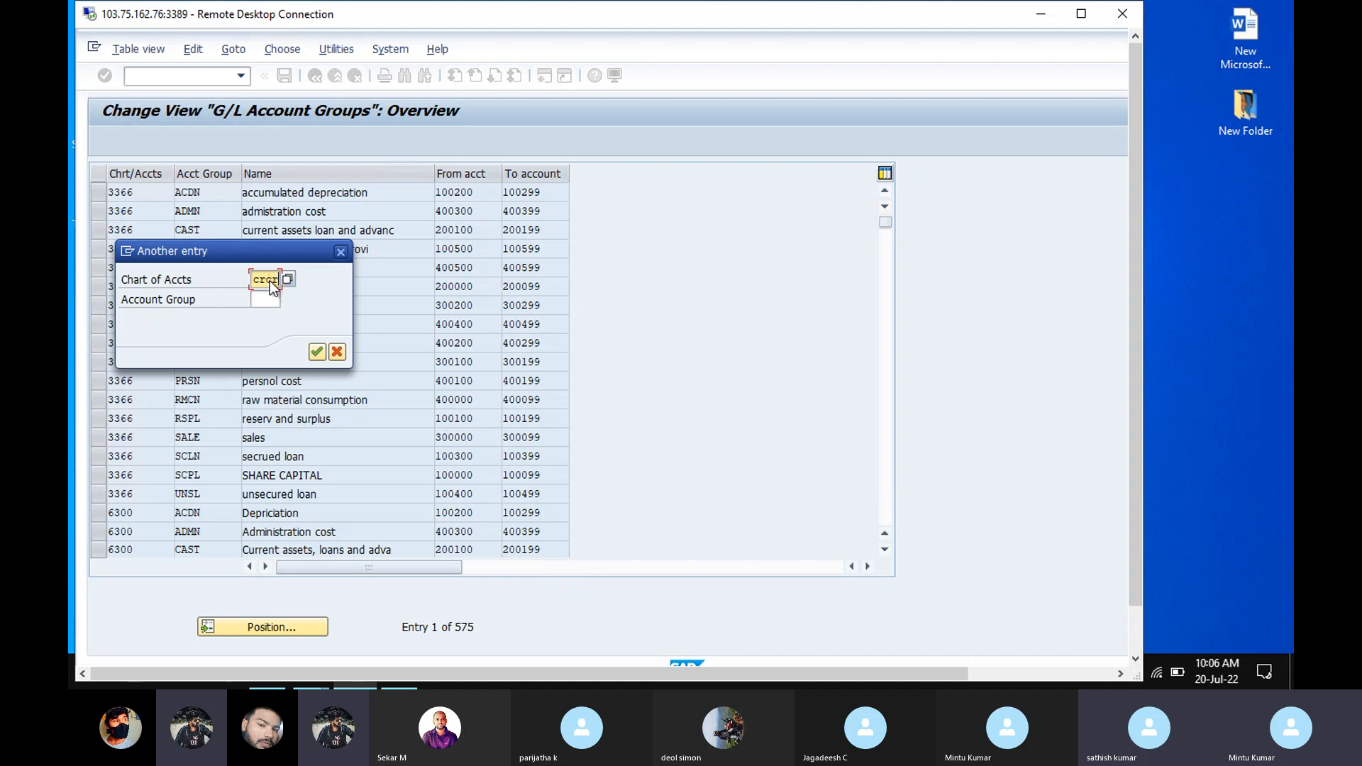
pyautogui.press('Return')
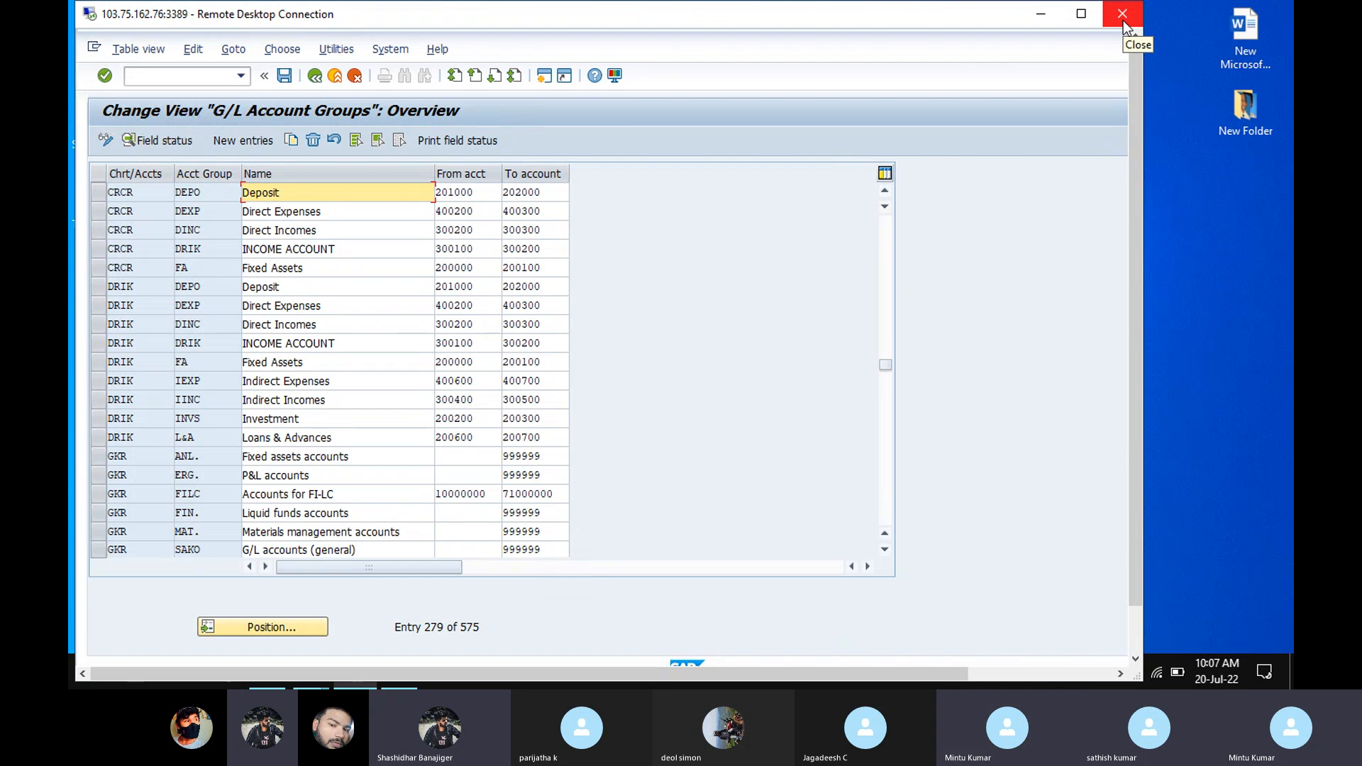
pyautogui.click(1213, 633)
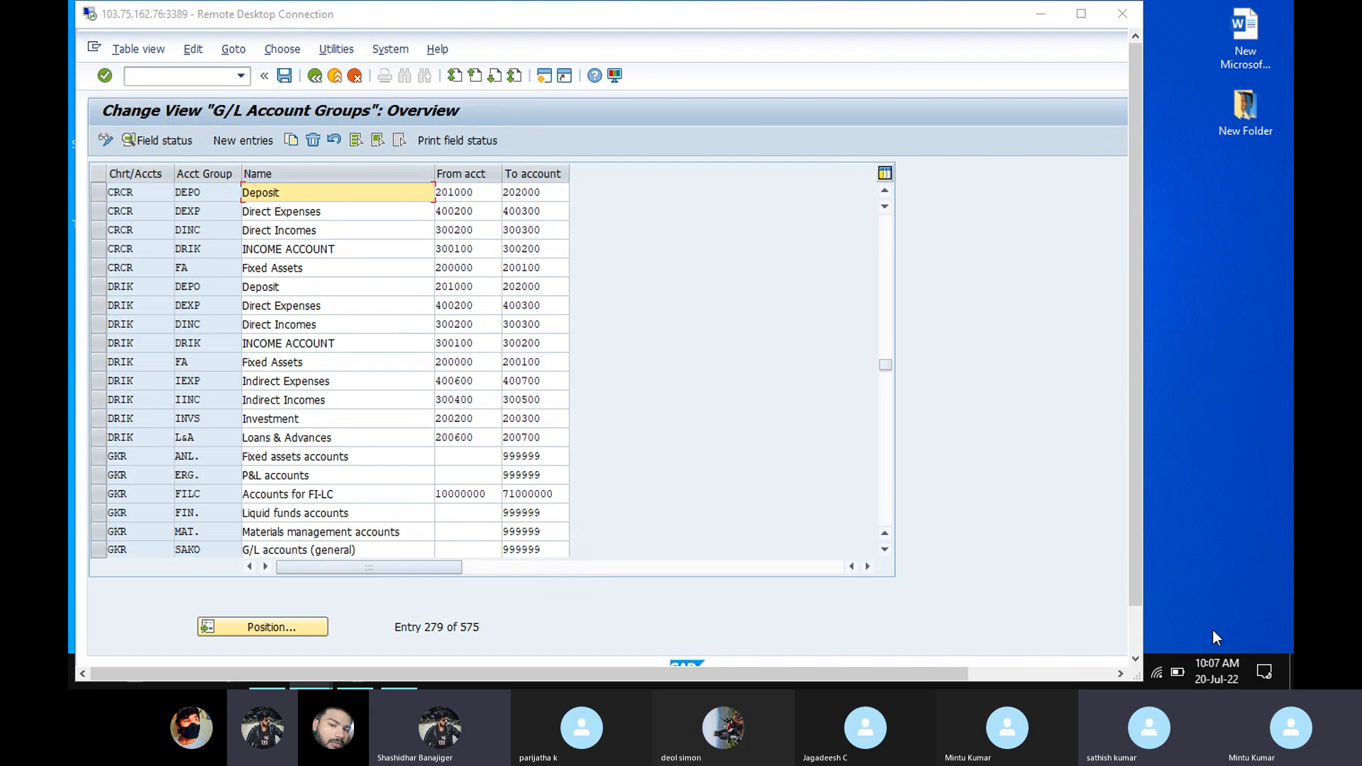